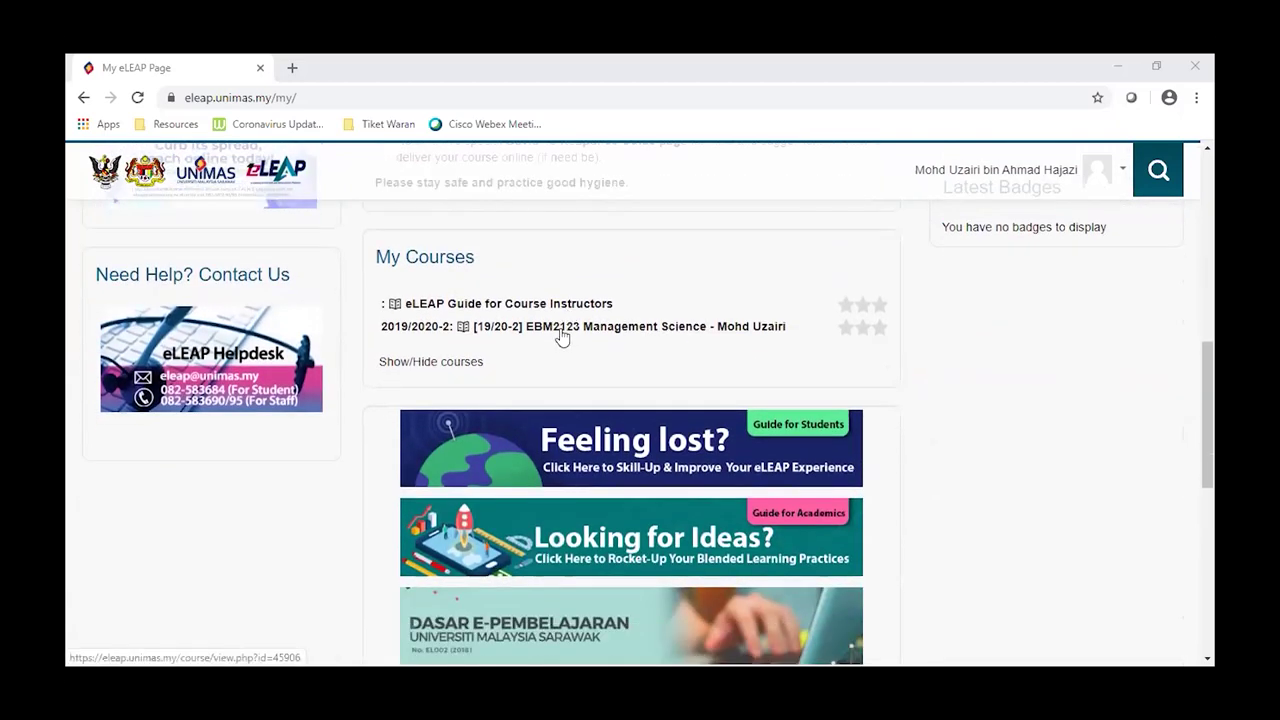
- Open the EBM2123 Management Science course and look over its announcements and Online Activities
left_click(561, 337)
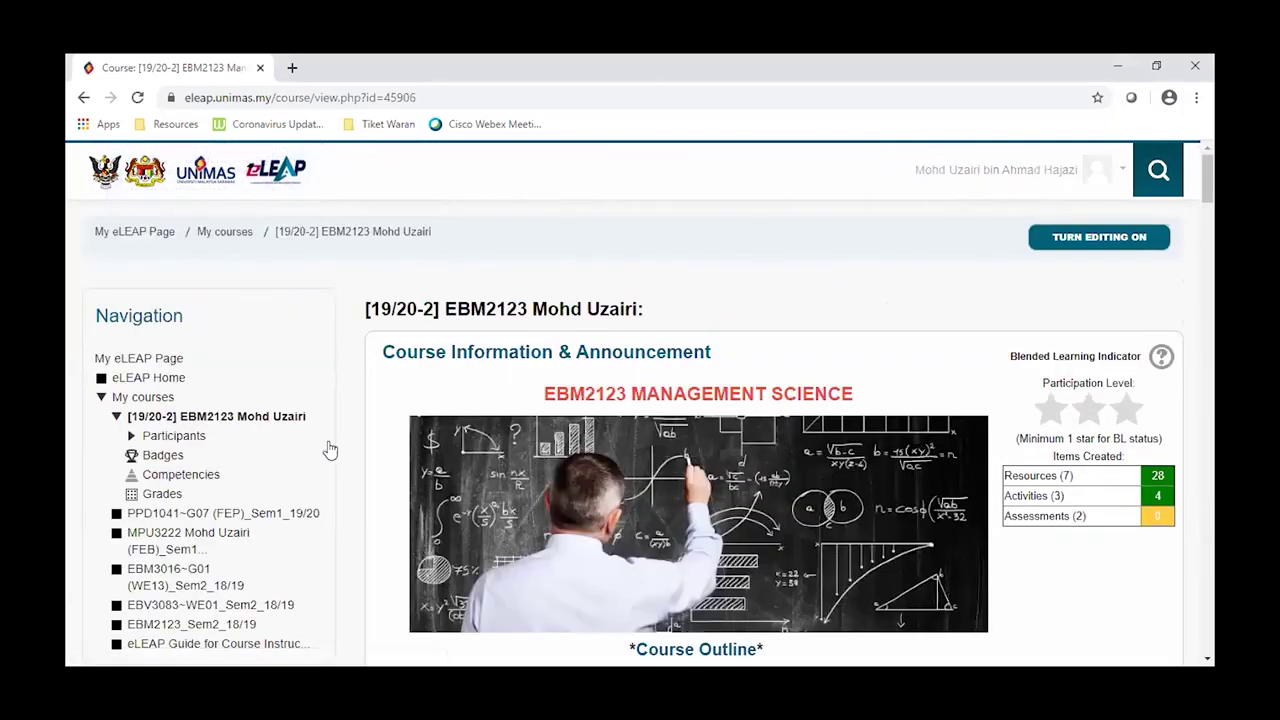
scroll(367, 413, "down", 3)
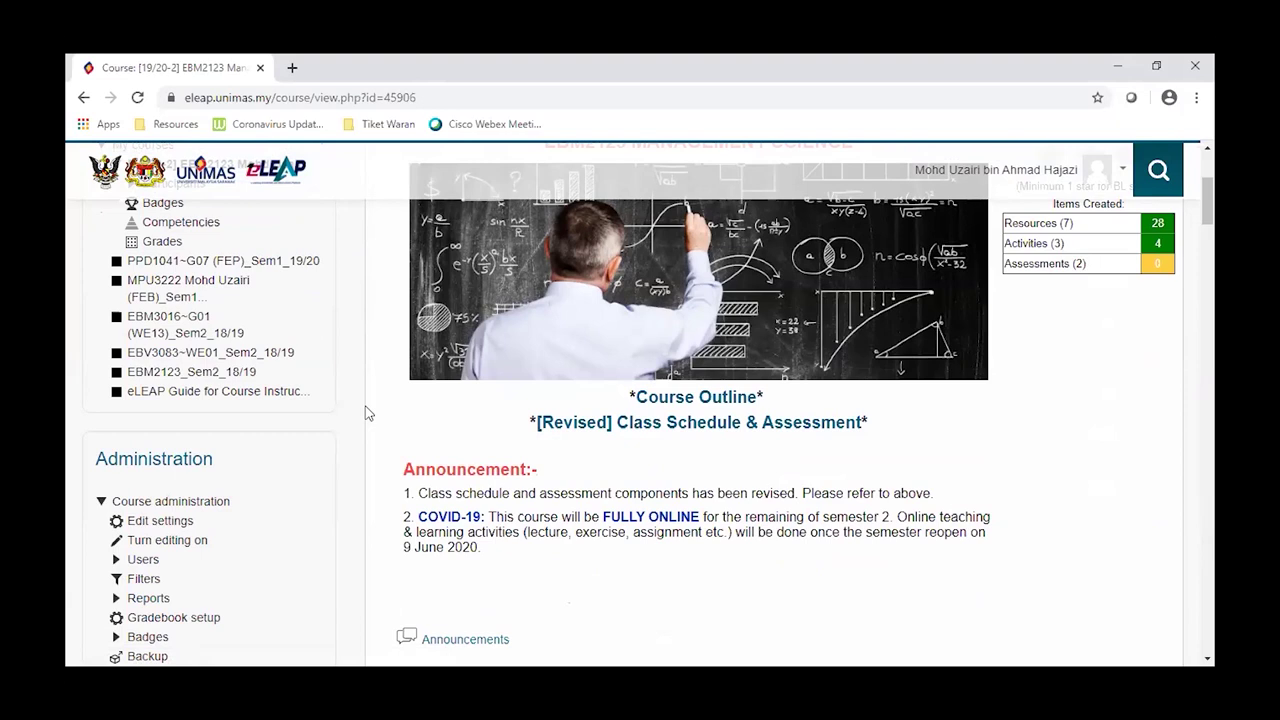
scroll(300, 460, "down", 3)
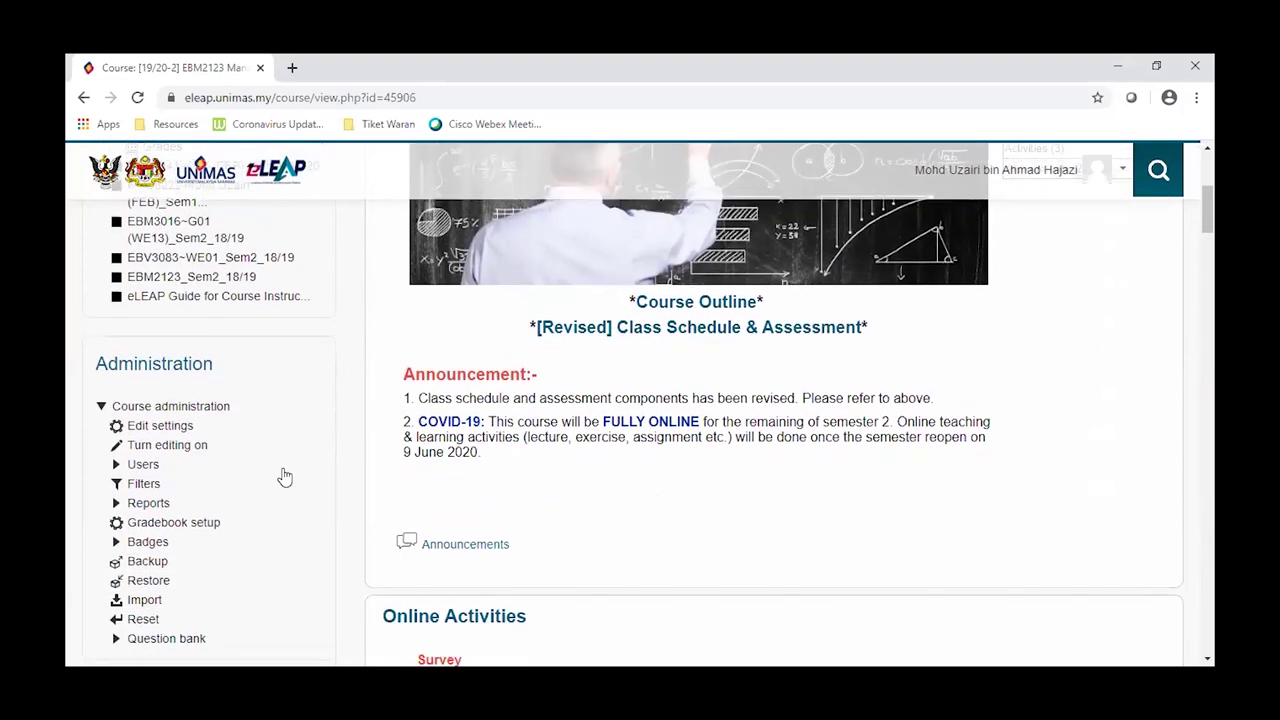
scroll(270, 508, "up", 3)
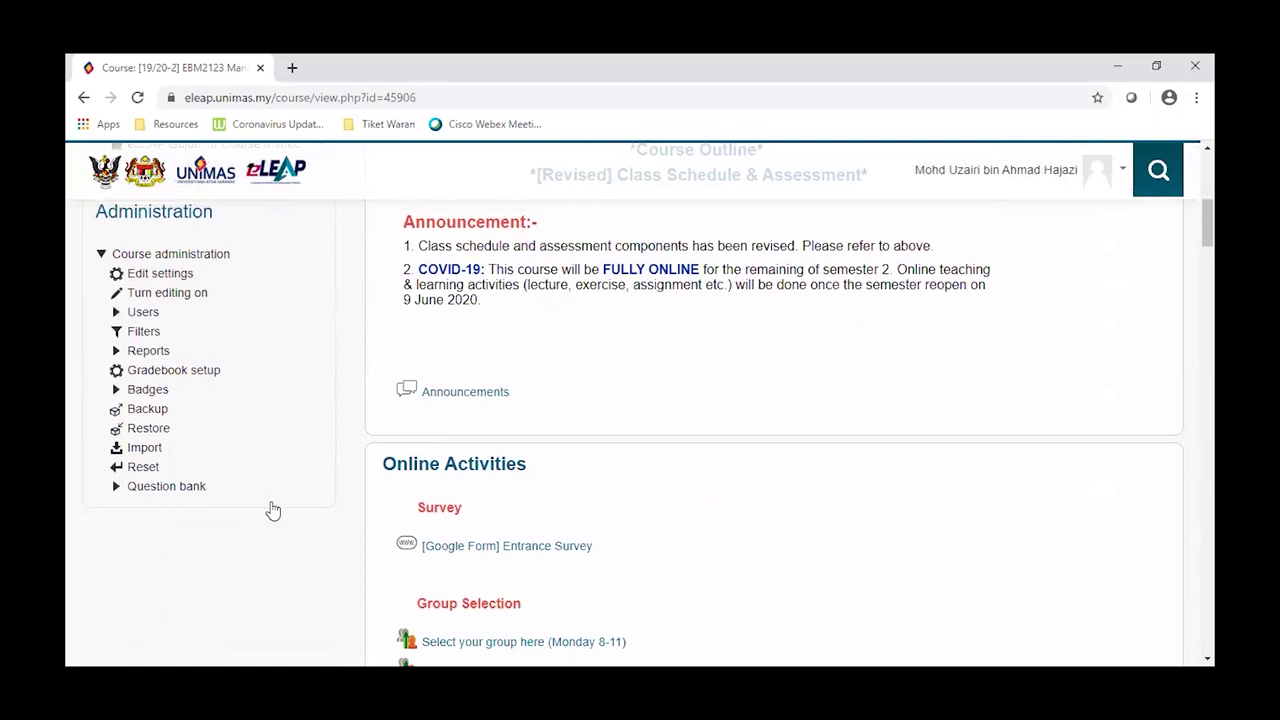
scroll(271, 508, "down", 3)
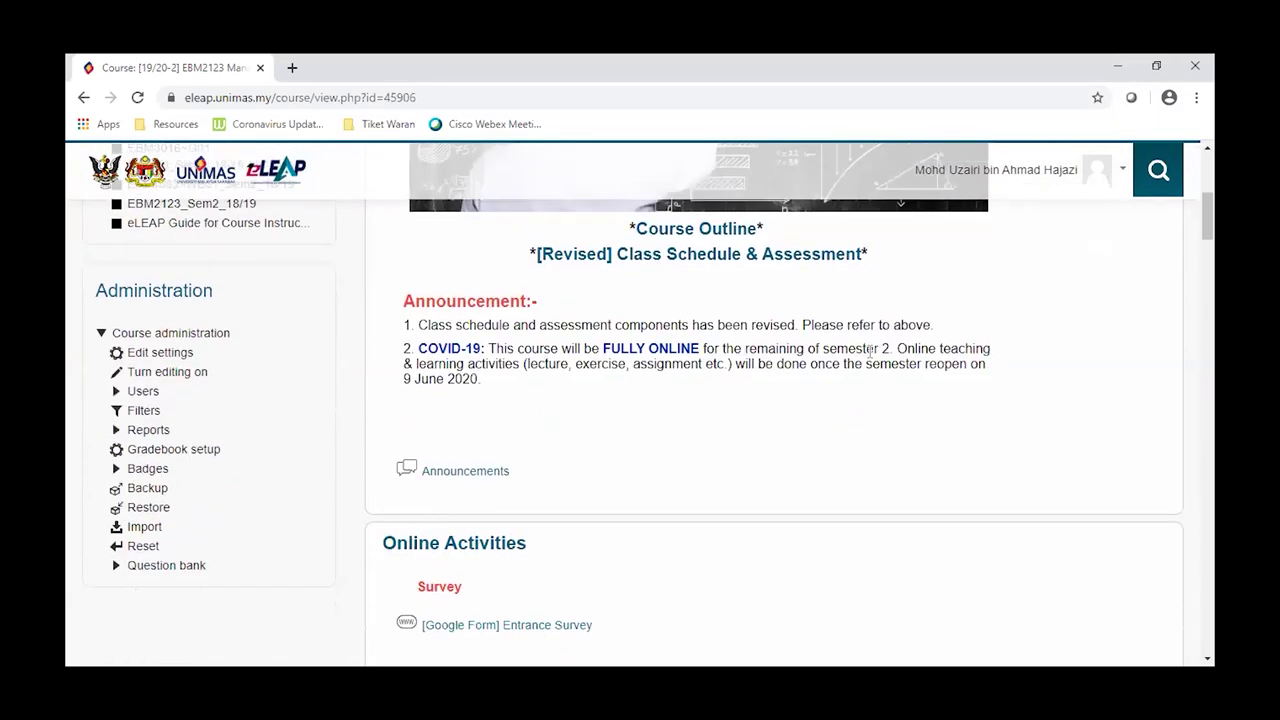
scroll(791, 523, "up", 5)
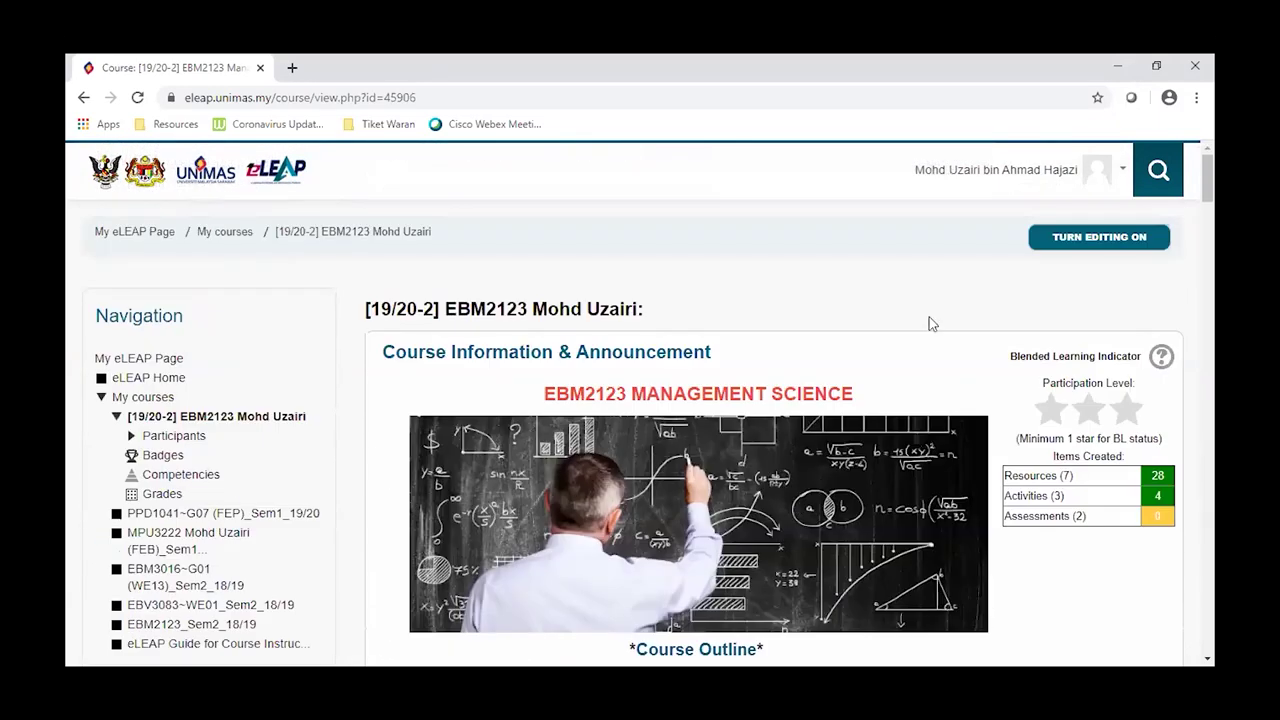
- Turn editing on for EBM2123 and expand Question bank under Course administration
left_click(1078, 250)
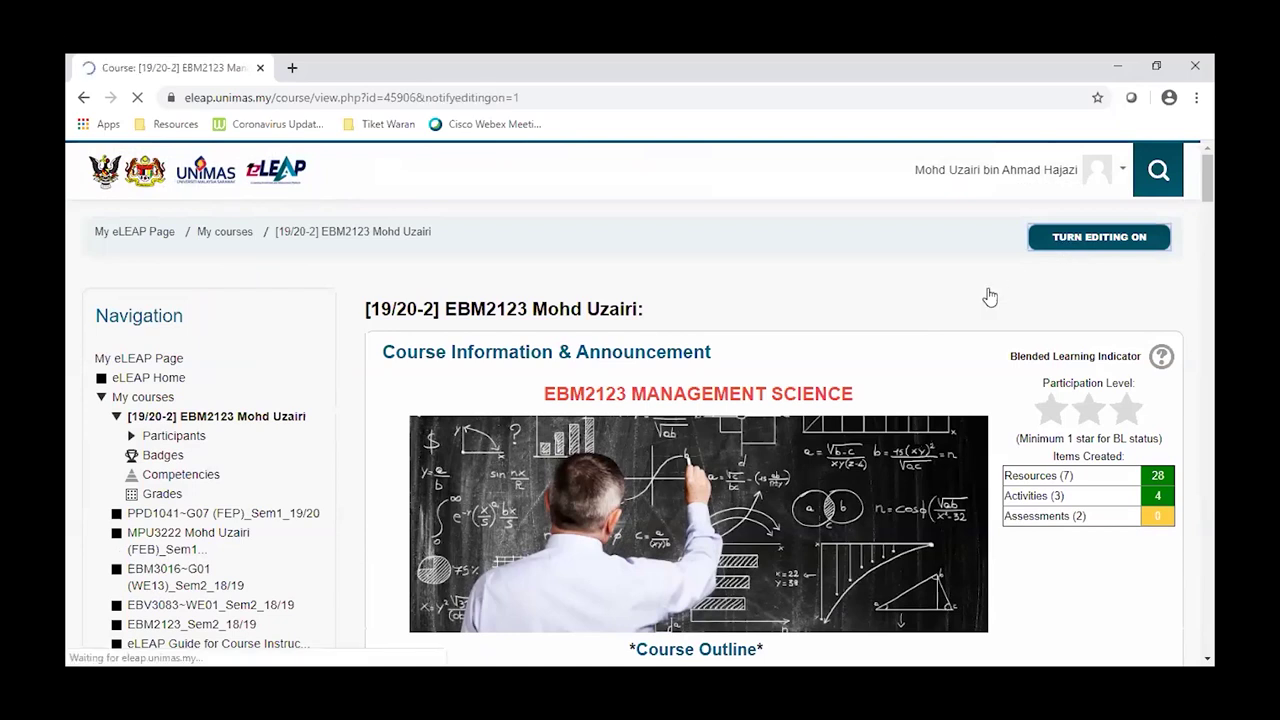
scroll(333, 482, "down", 3)
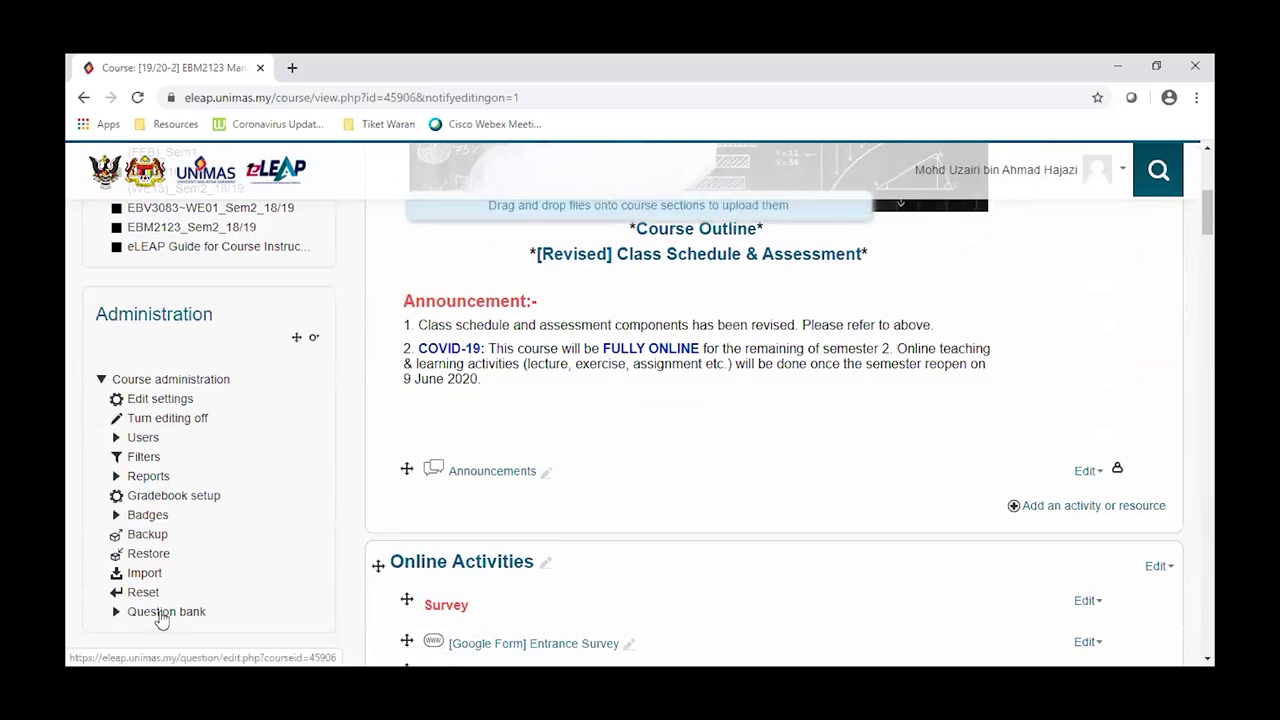
scroll(126, 617, "down", 1)
left_click(115, 530)
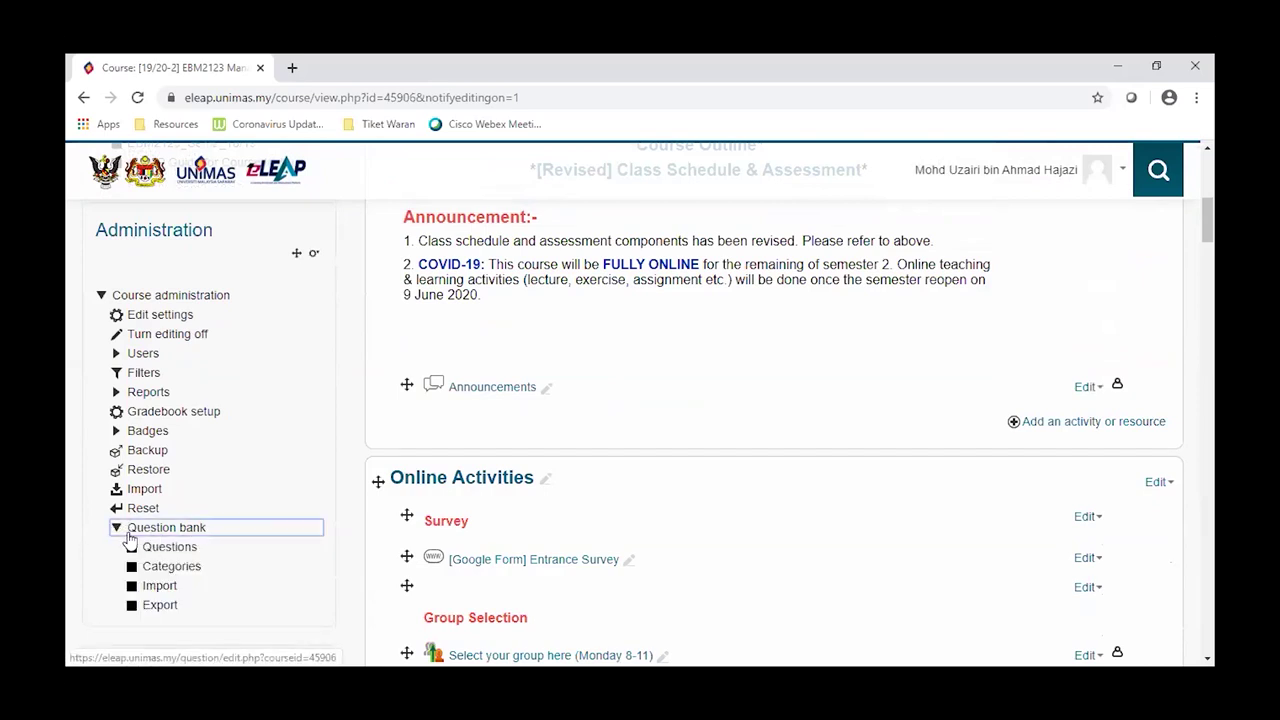
- Open the question Categories page for the EBM2123 course
left_click(166, 568)
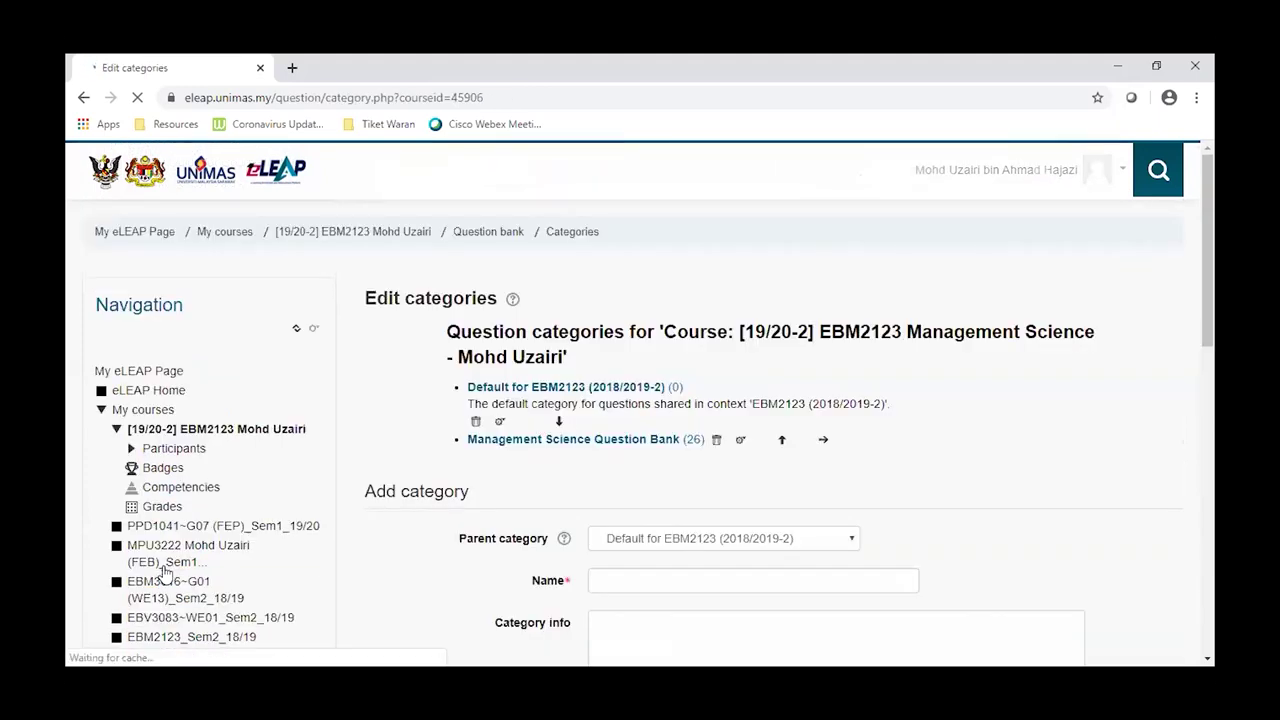
scroll(387, 507, "down", 3)
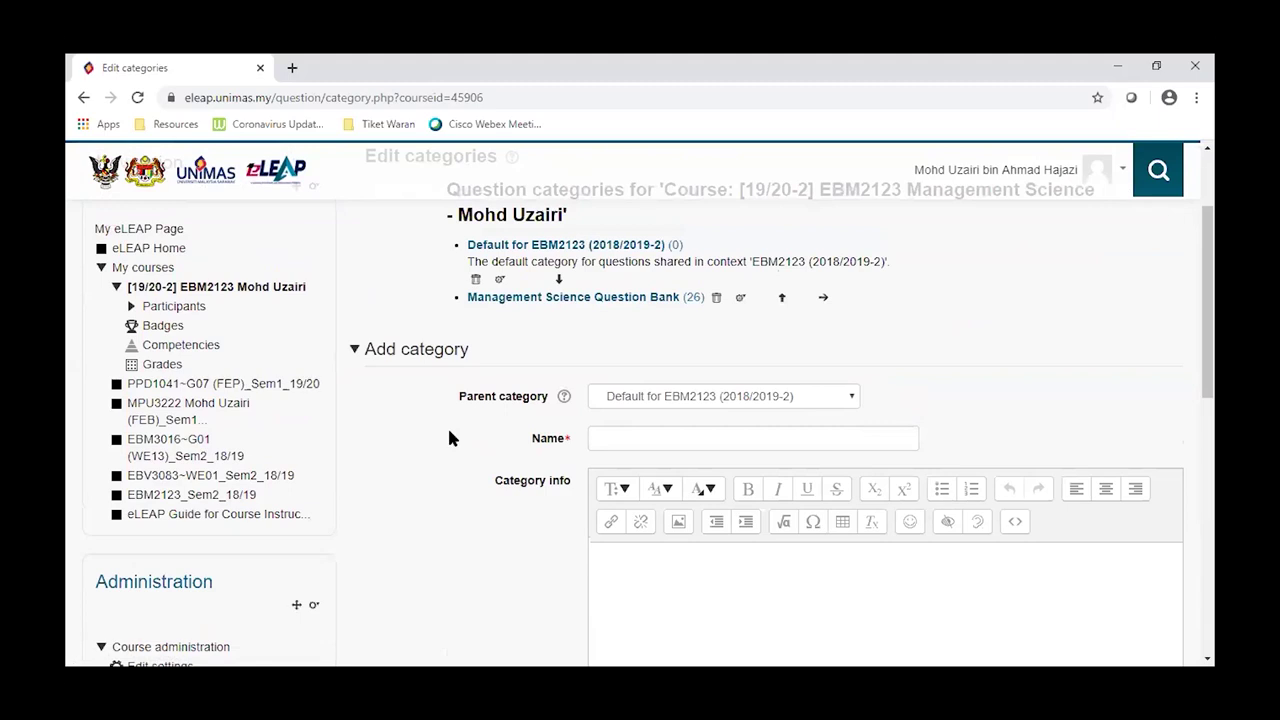
scroll(449, 434, "up", 1)
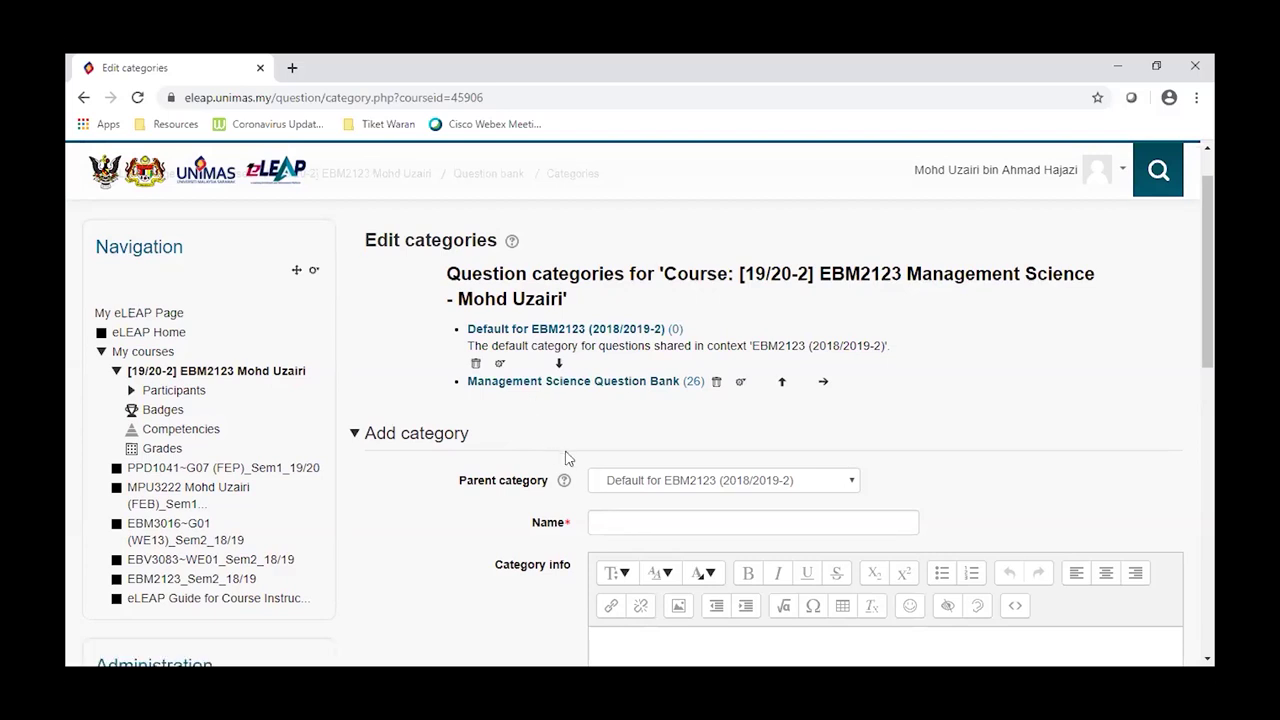
scroll(566, 457, "down", 1)
scroll(420, 522, "up", 1)
scroll(371, 522, "down", 1)
- Add a new category named 'Test 1' with Top as its parent category
left_click(803, 398)
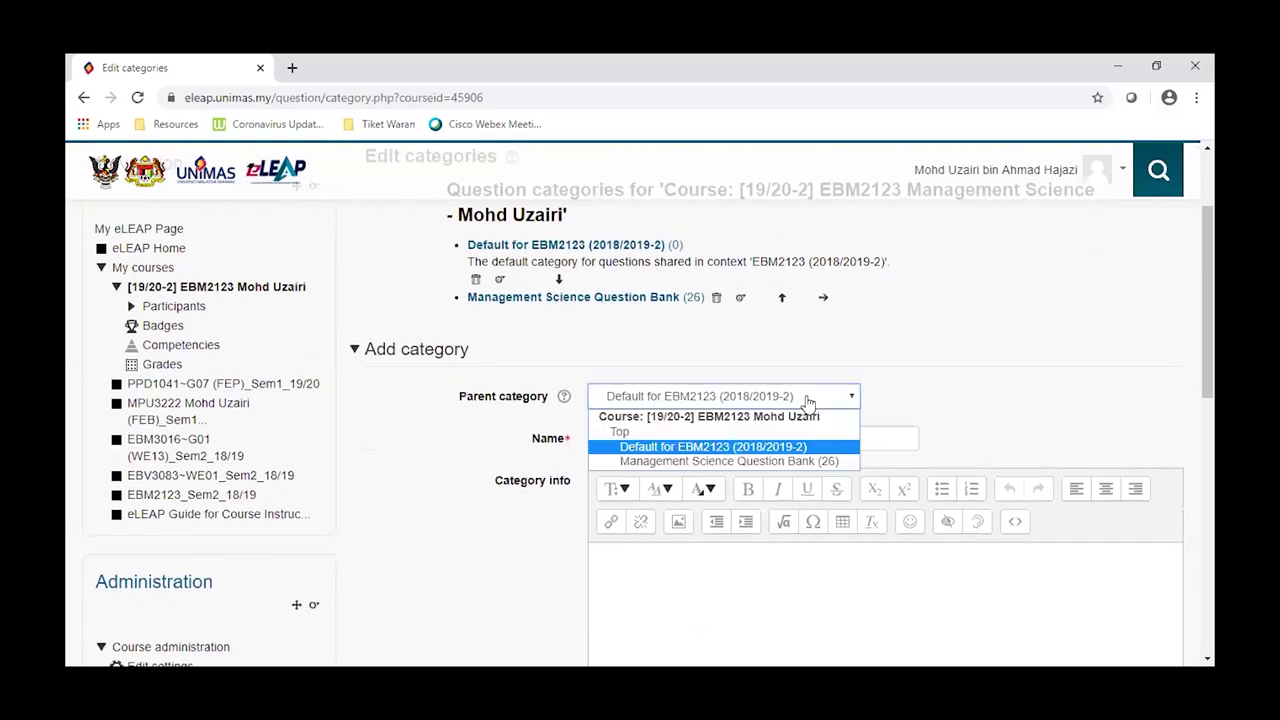
left_click(622, 432)
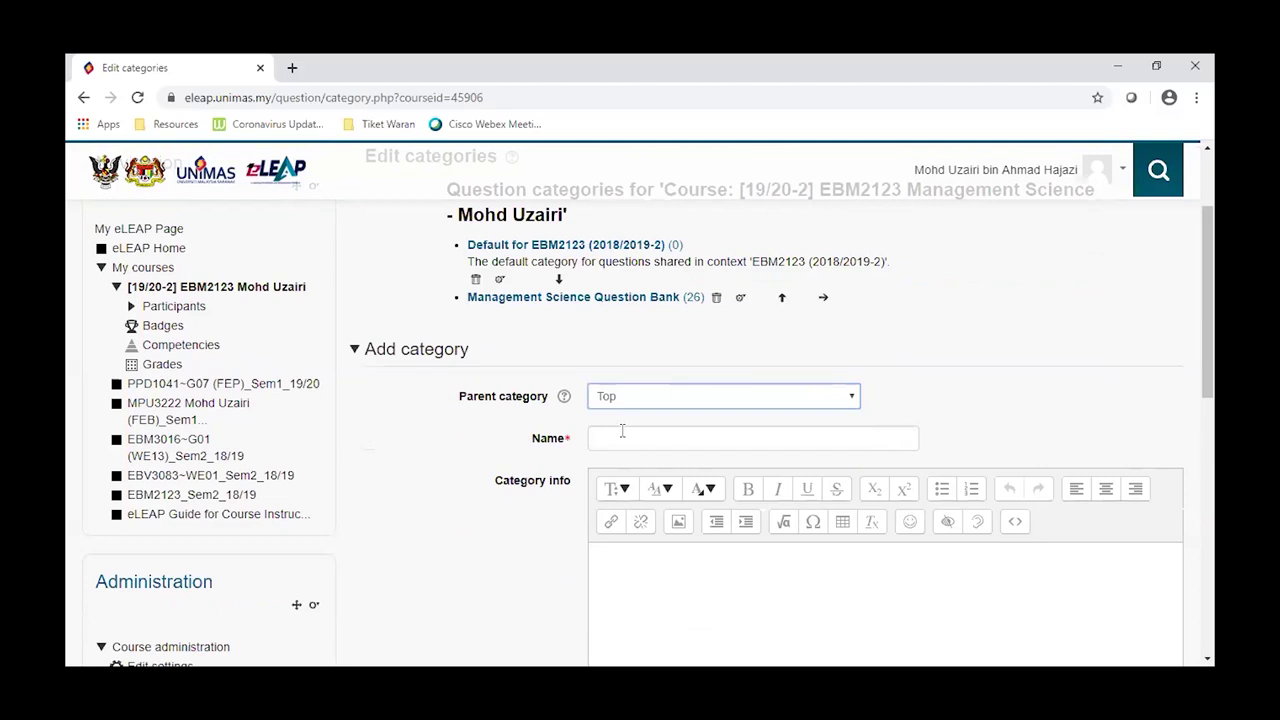
left_click(652, 442)
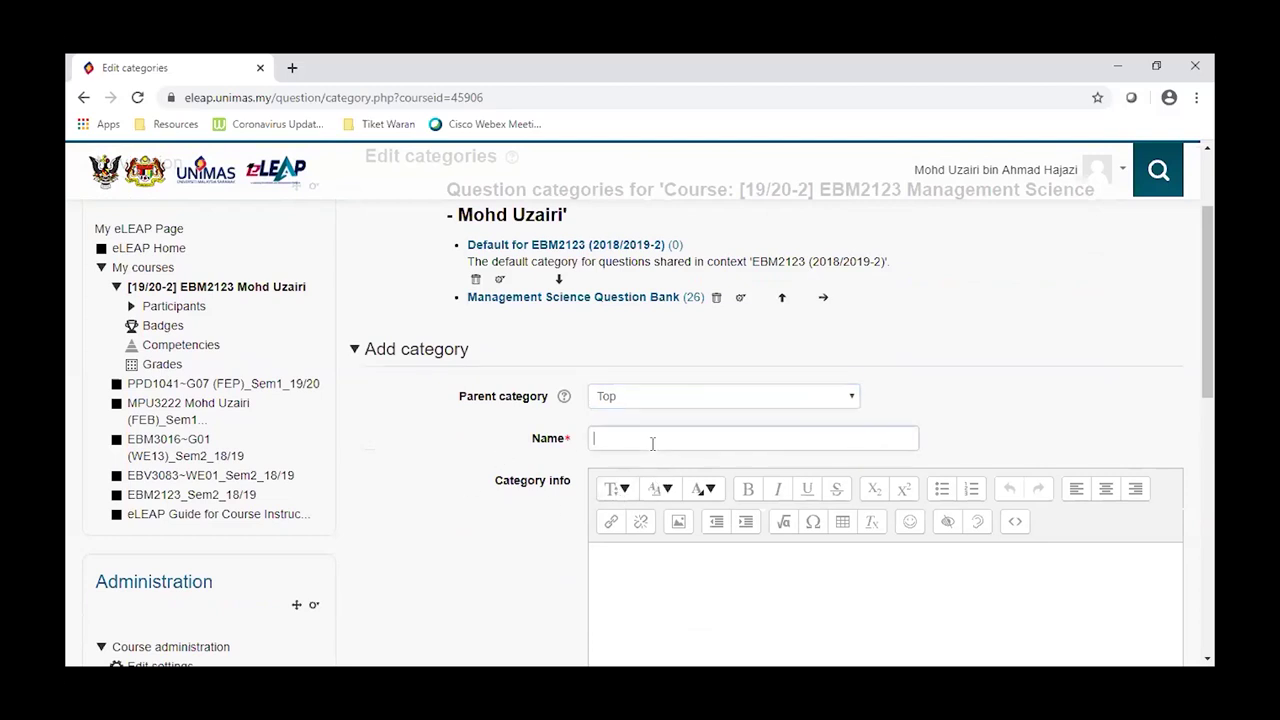
type("Test ")
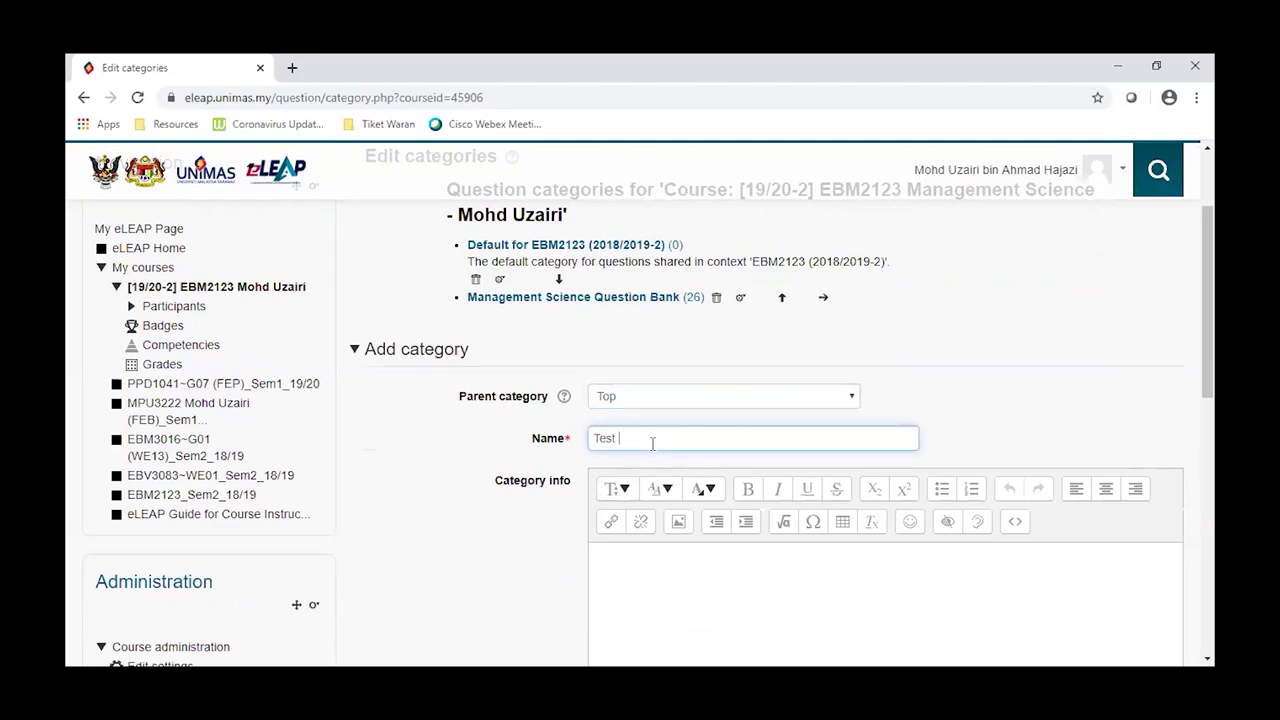
type("1")
scroll(652, 444, "down", 3)
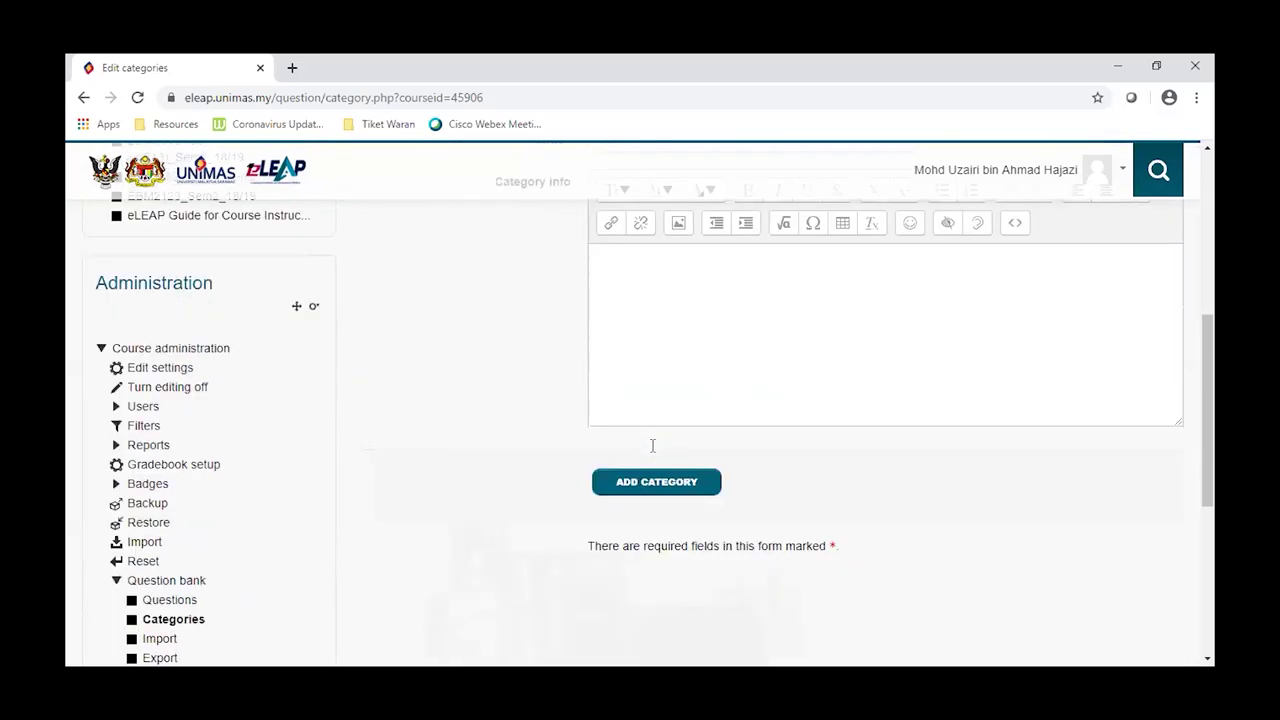
scroll(634, 528, "up", 2)
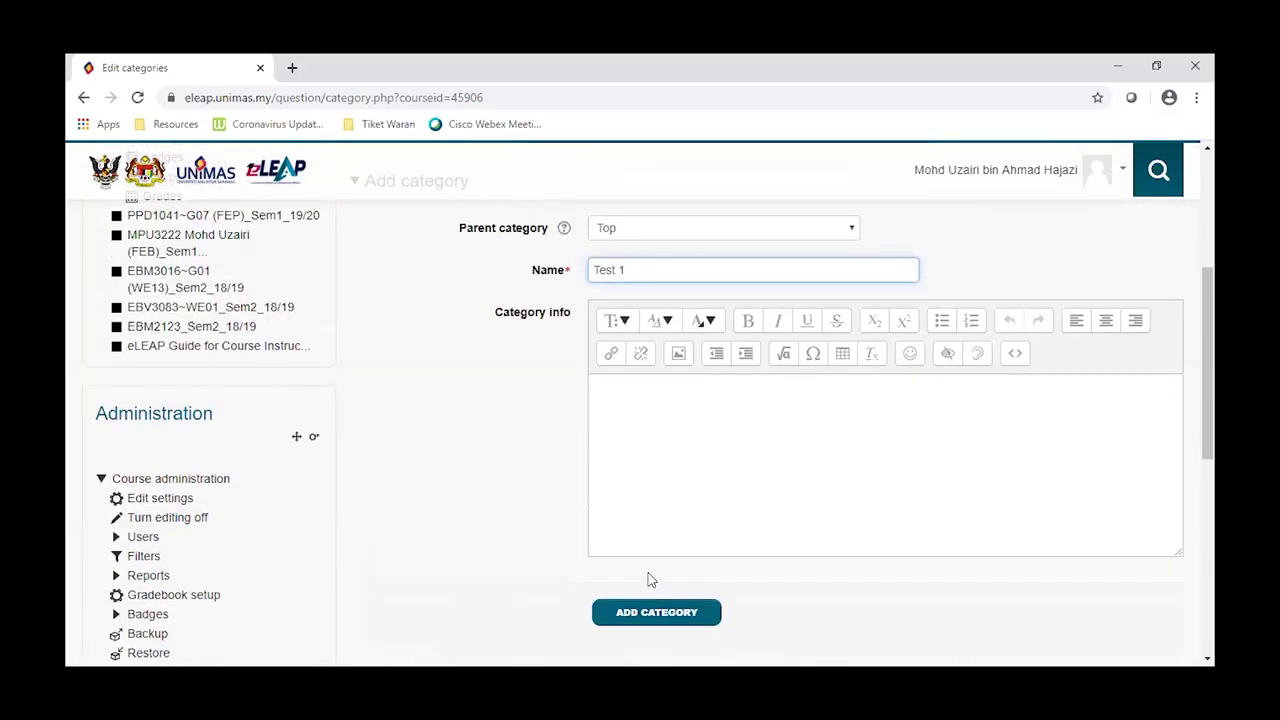
scroll(617, 457, "down", 1)
scroll(609, 506, "up", 2)
left_click(615, 481)
scroll(620, 477, "down", 1)
left_click(637, 617)
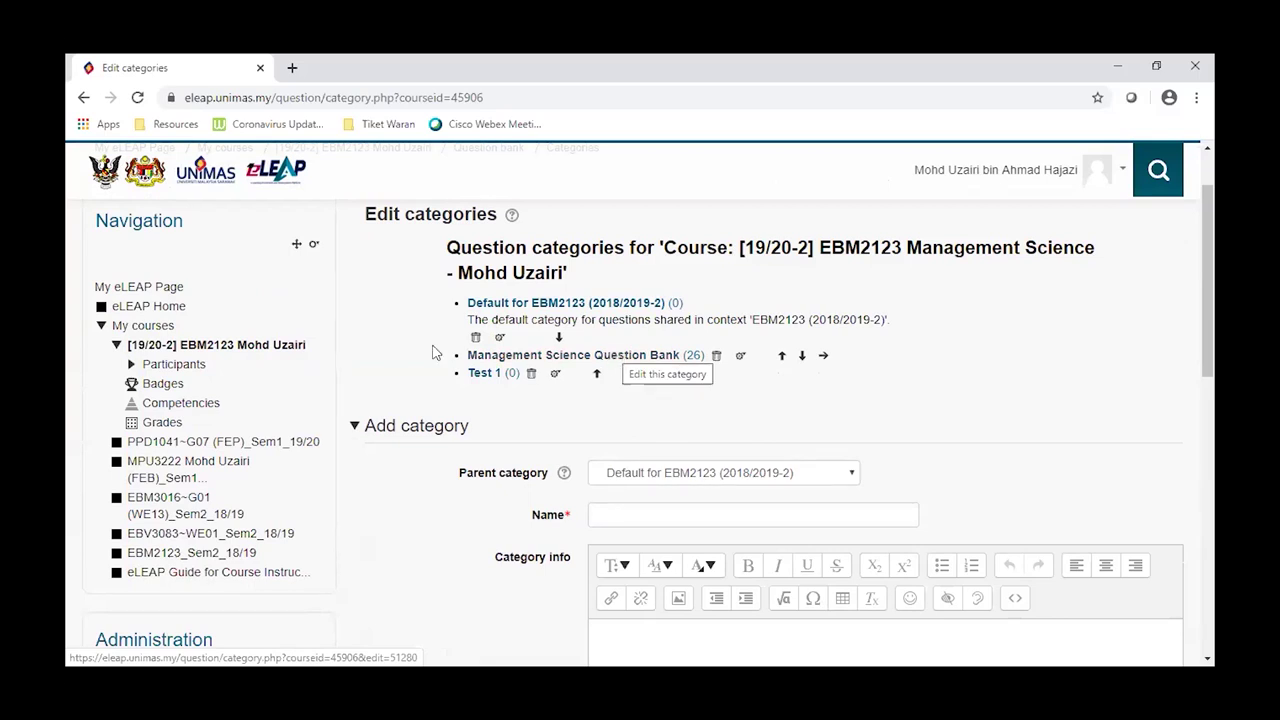
- Add a 'Topic 1' category with Management Science Question Bank (26) as parent
left_click(792, 480)
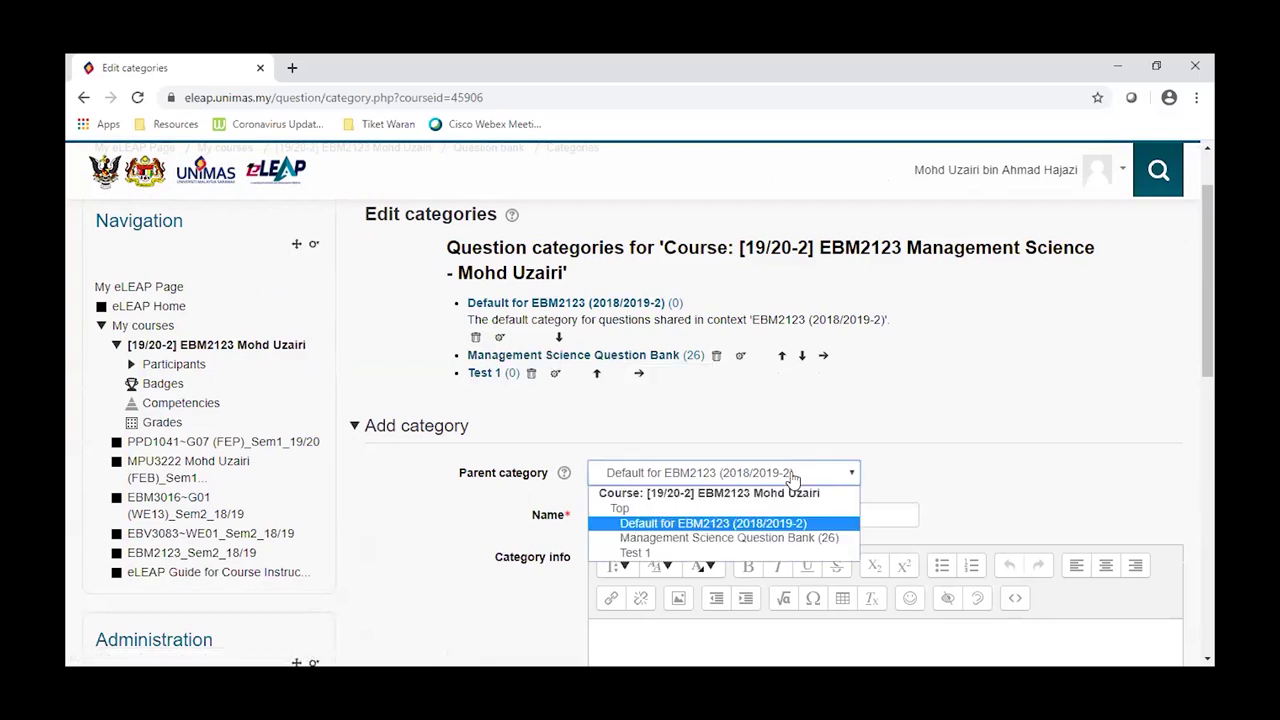
left_click(660, 540)
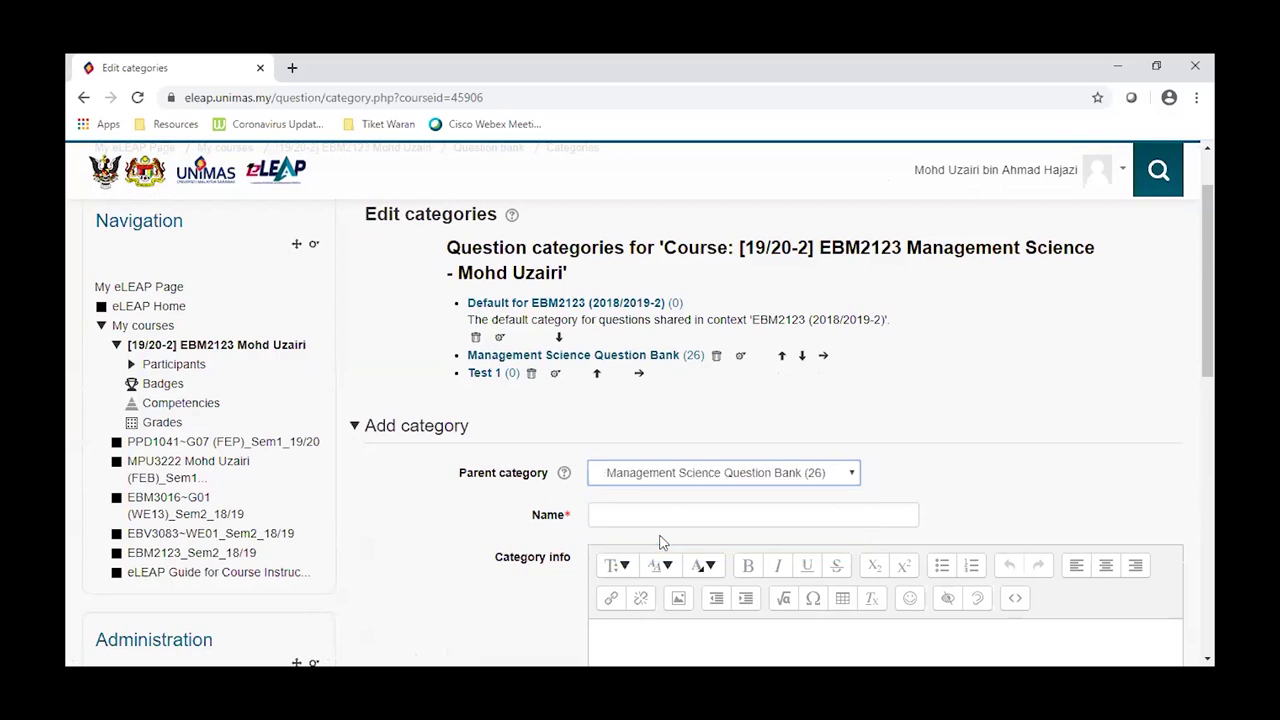
left_click(660, 516)
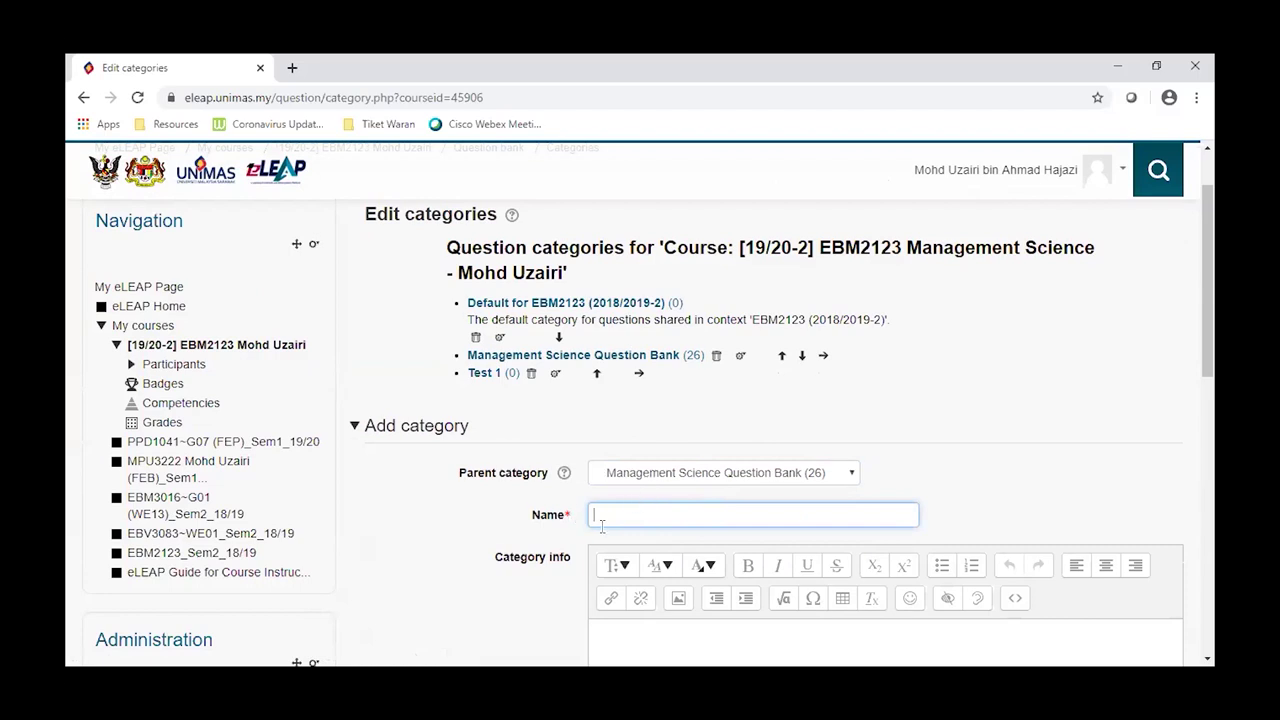
type("Topic 1")
scroll(440, 490, "down", 5)
left_click(622, 440)
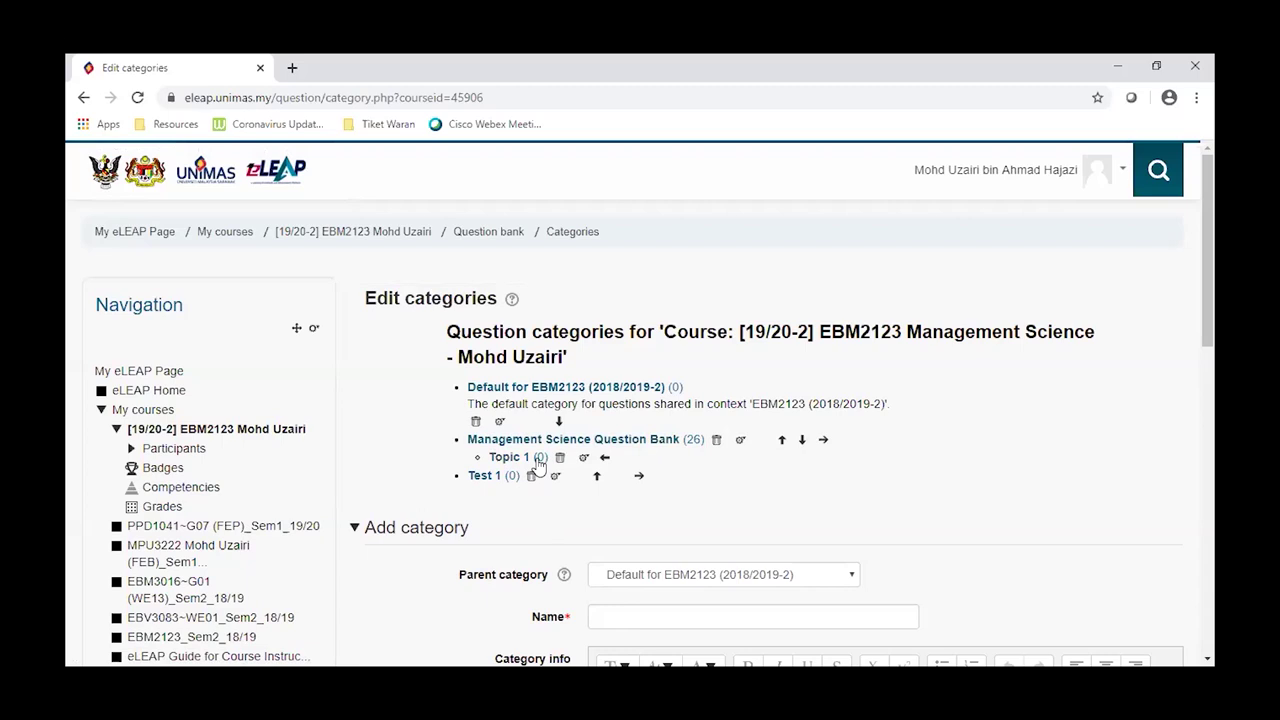
scroll(428, 608, "down", 2)
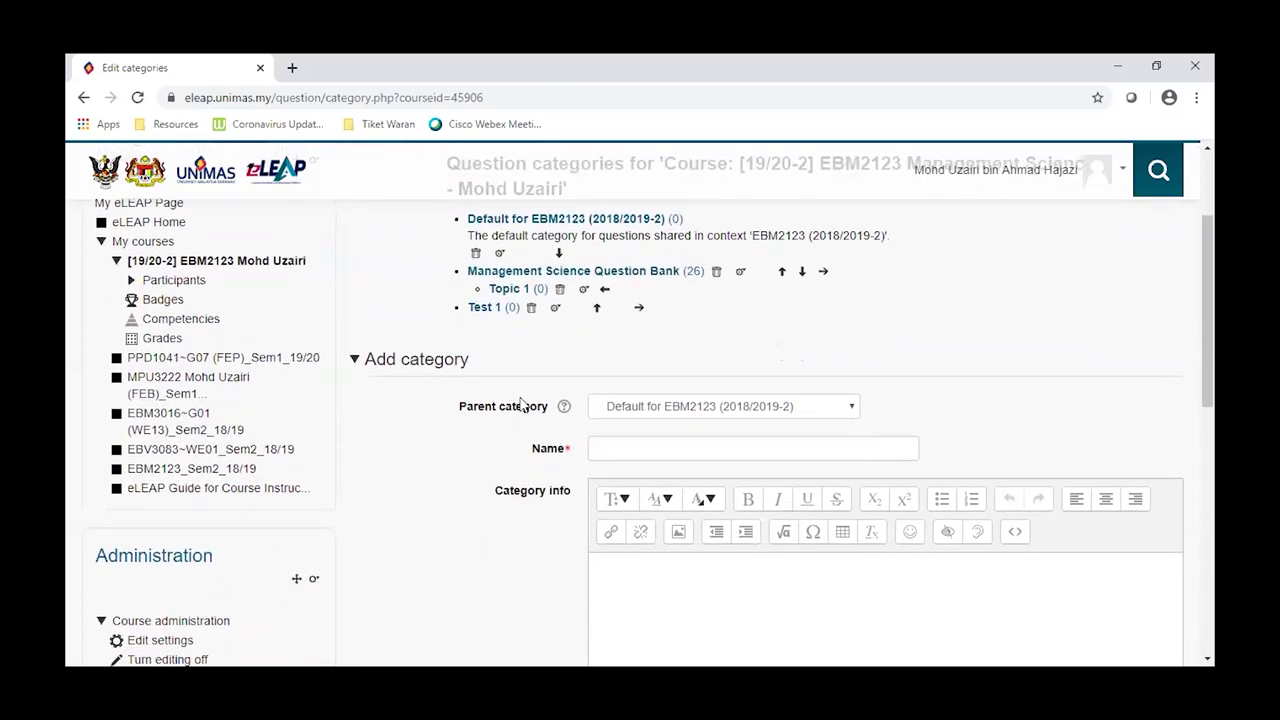
scroll(368, 556, "down", 2)
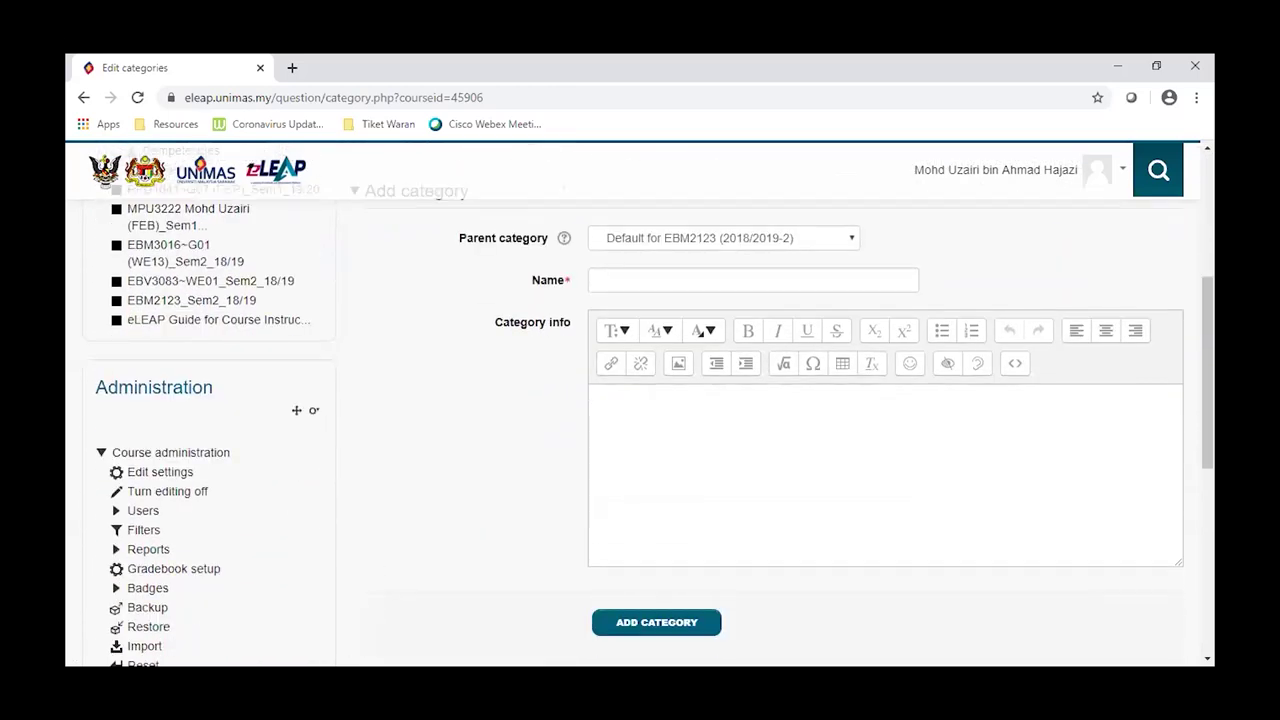
scroll(400, 598, "up", 4)
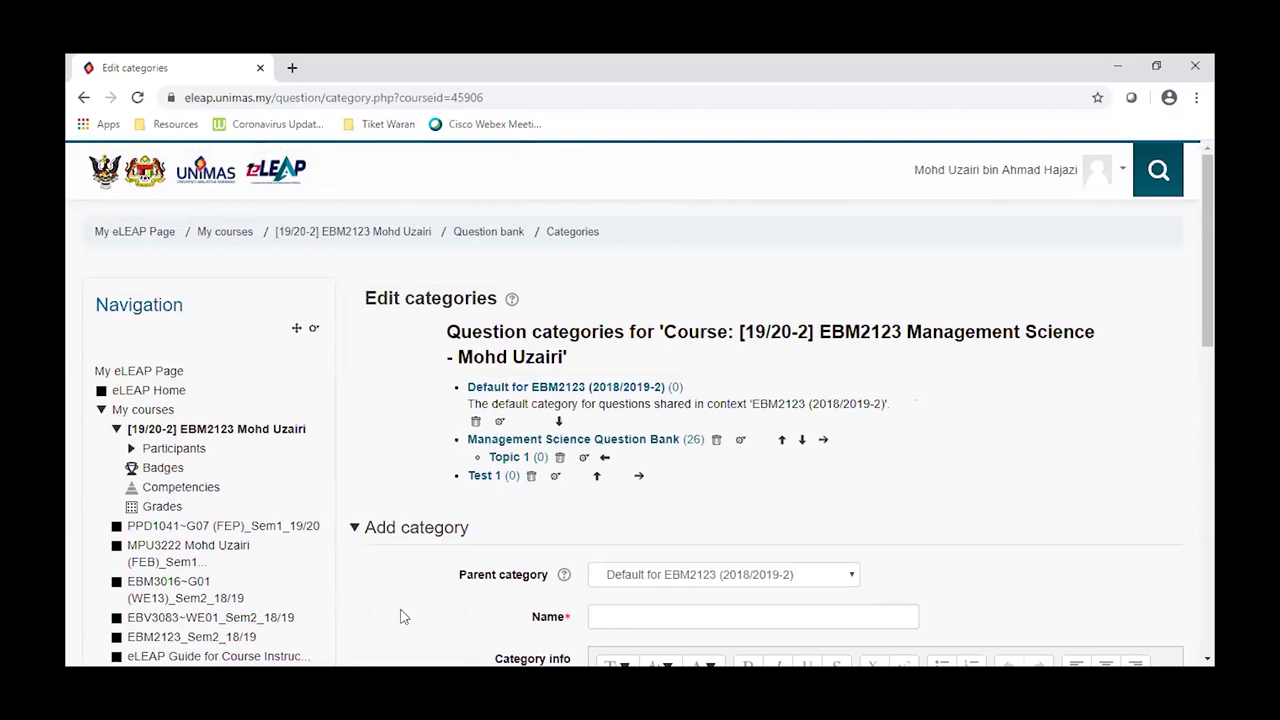
scroll(402, 614, "down", 4)
scroll(402, 610, "down", 2)
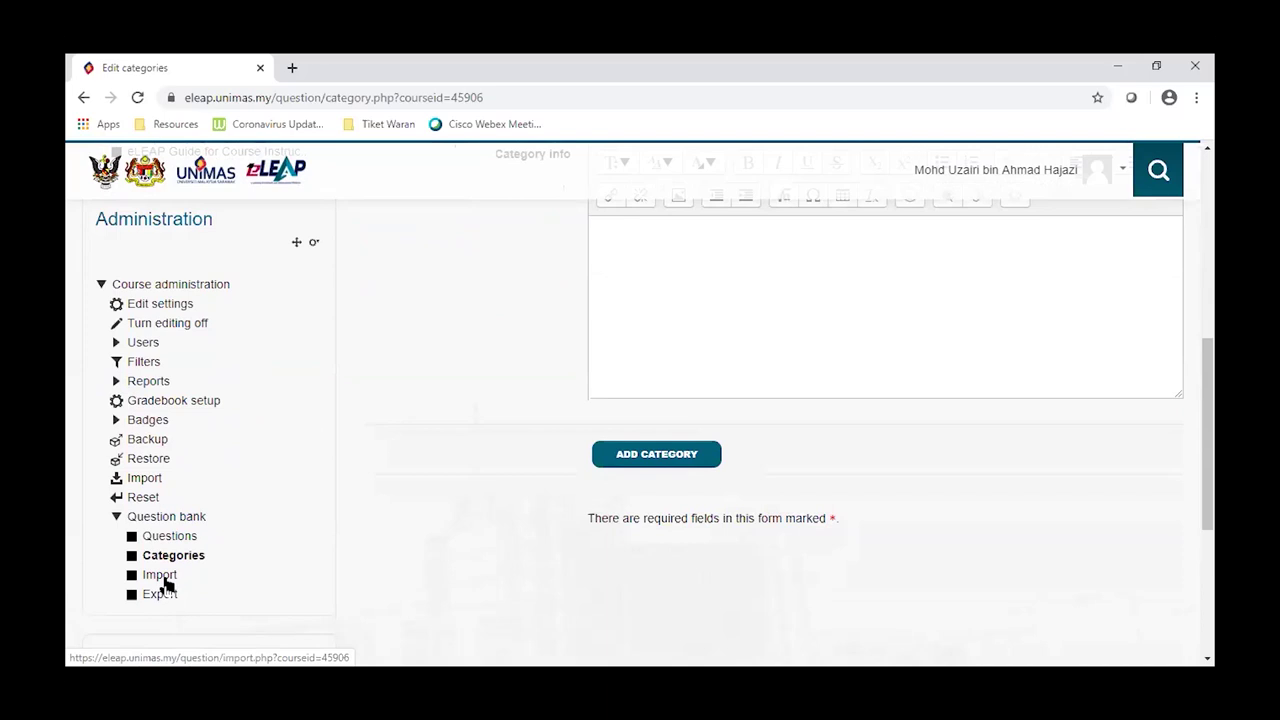
- Go to Question bank > Import and review the Import questions from file form
left_click(163, 578)
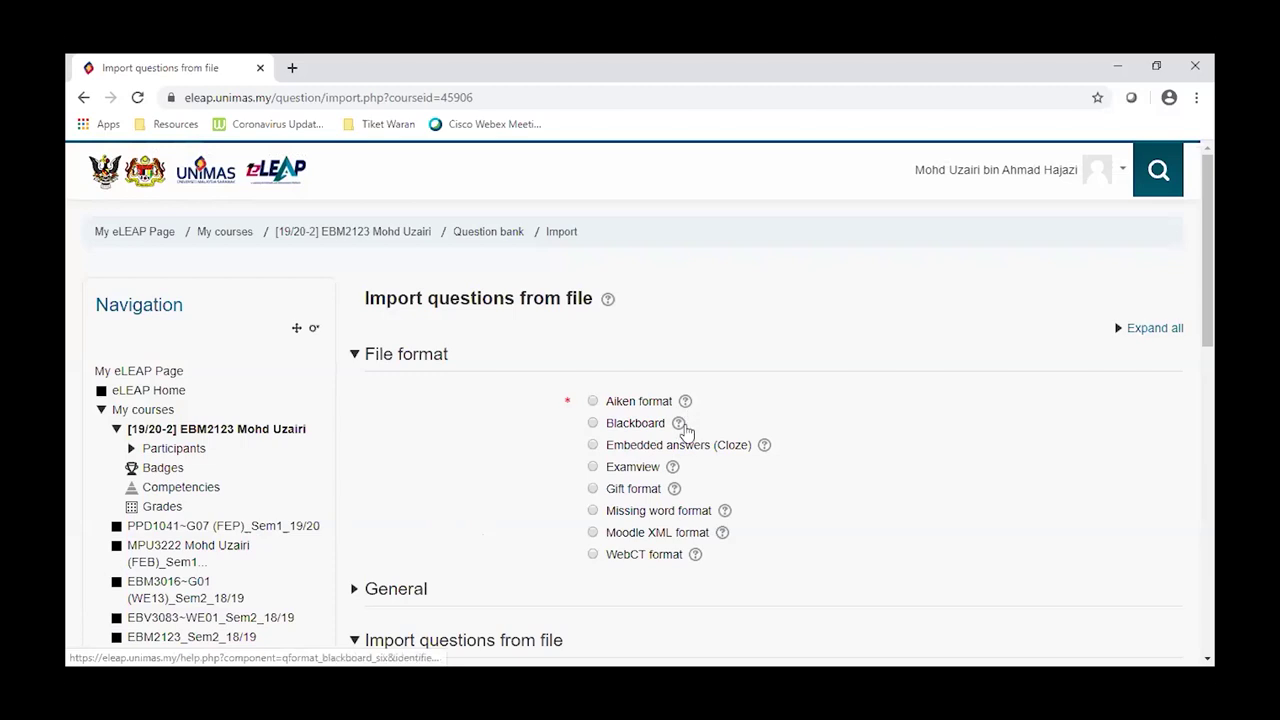
scroll(769, 477, "down", 1)
scroll(769, 477, "up", 1)
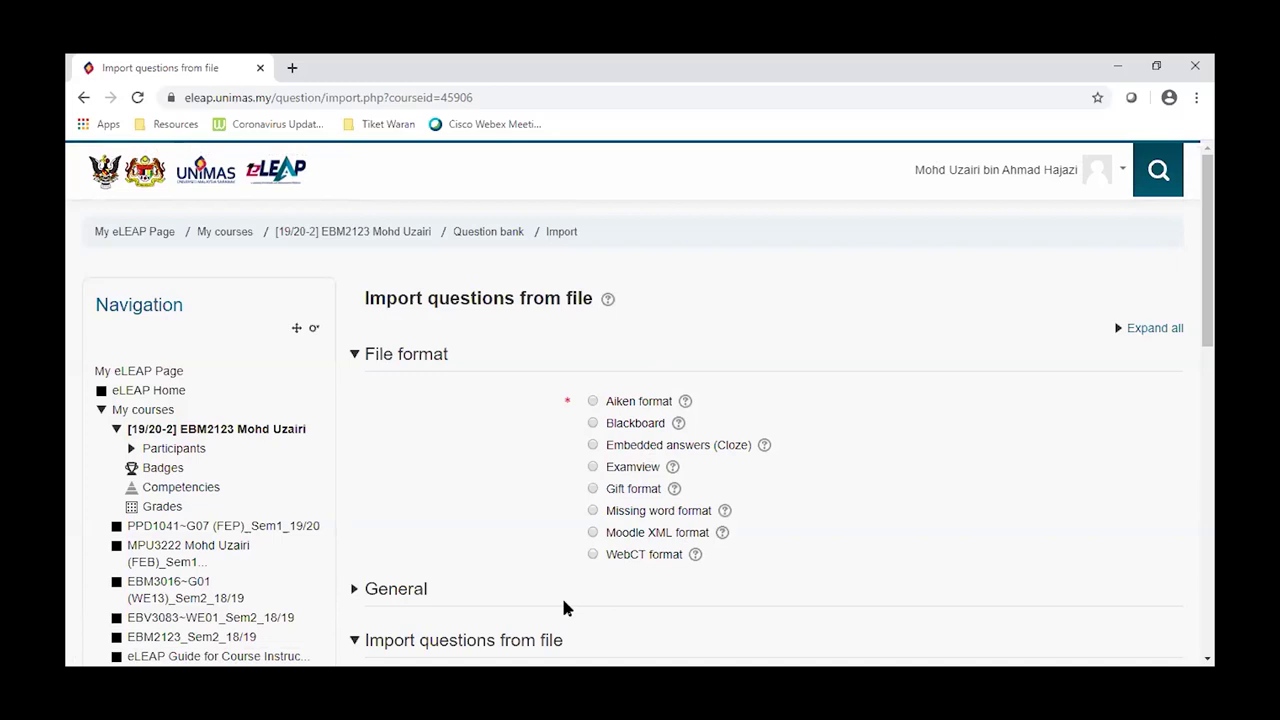
scroll(563, 600, "down", 1)
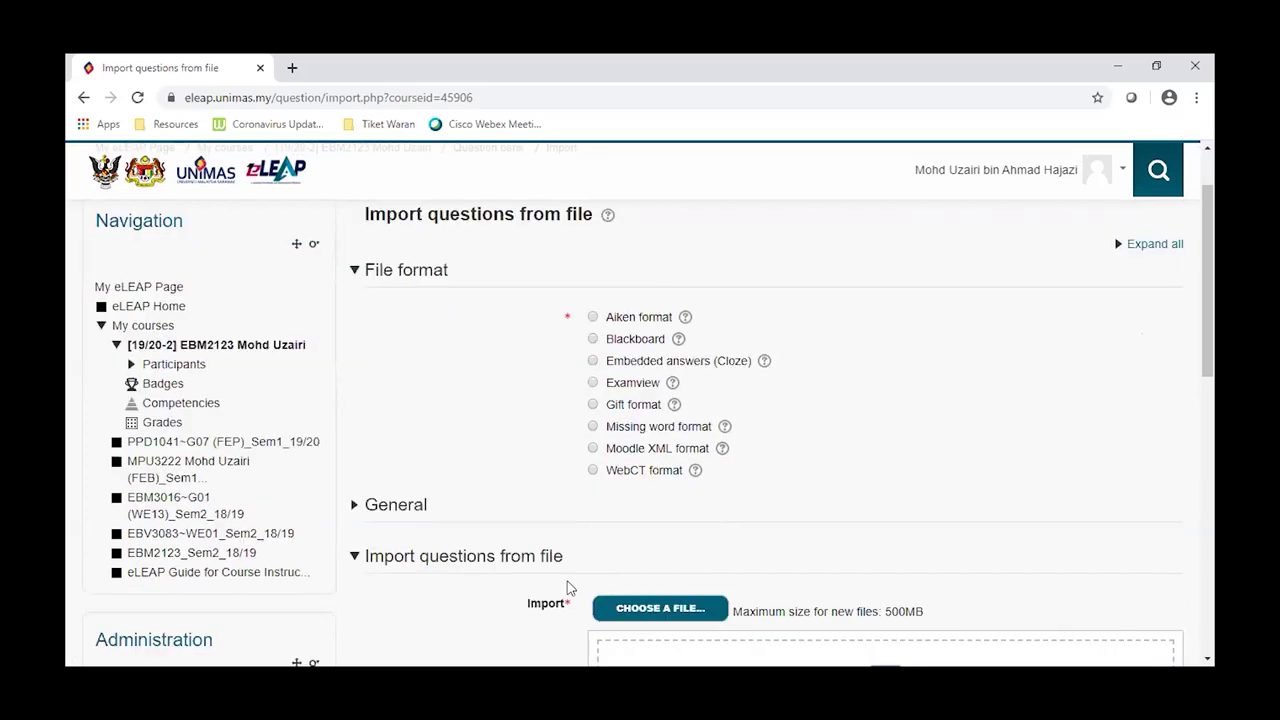
scroll(343, 583, "down", 1)
scroll(343, 583, "down", 1)
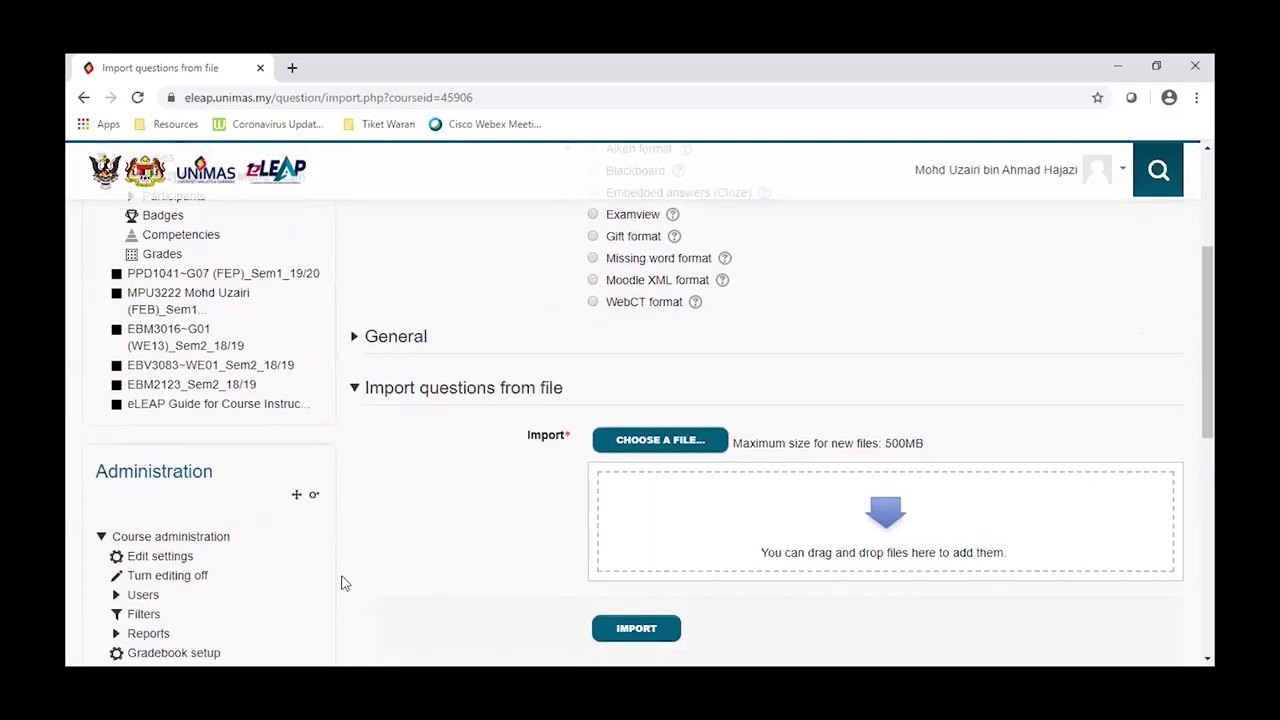
scroll(343, 583, "up", 1)
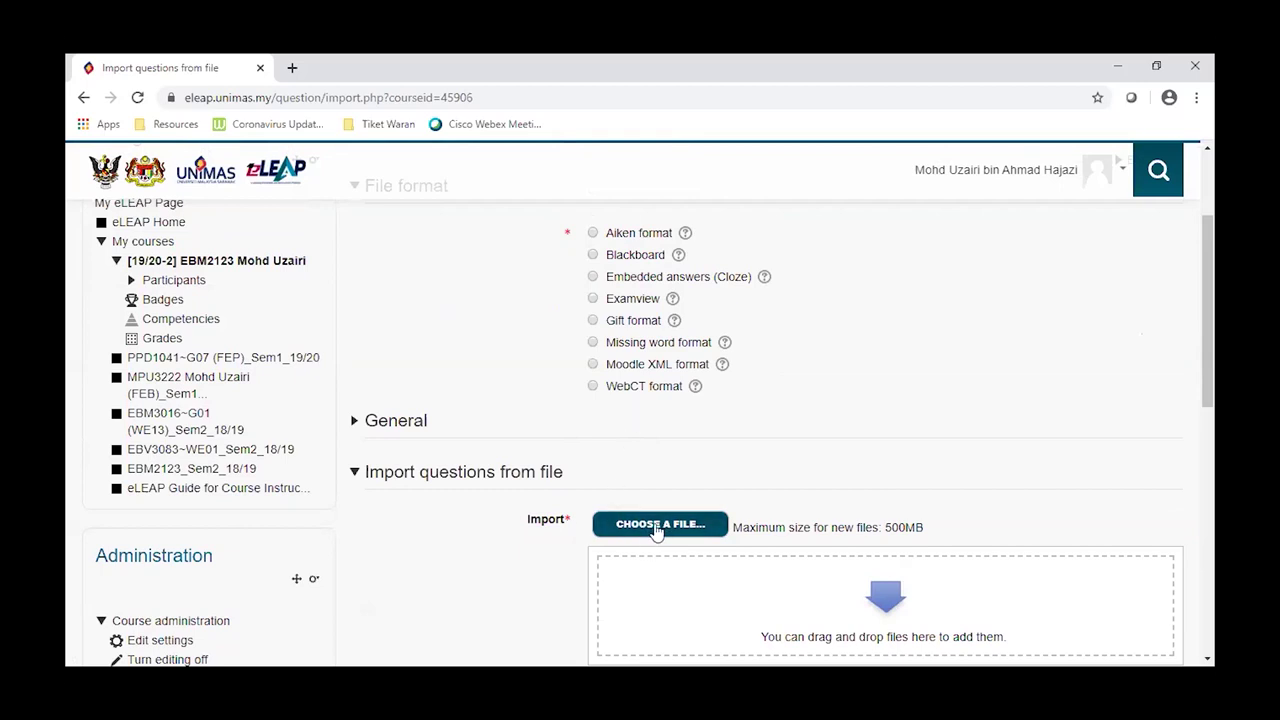
scroll(480, 520, "down", 2)
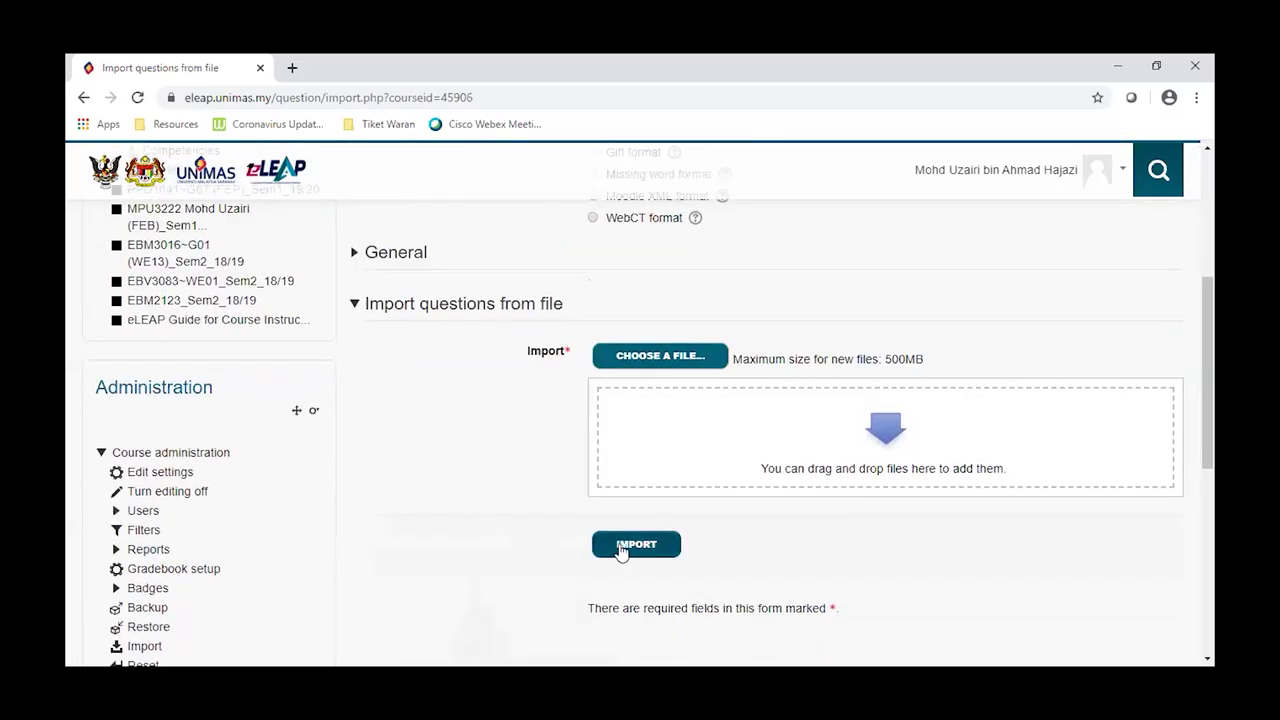
scroll(472, 505, "down", 2)
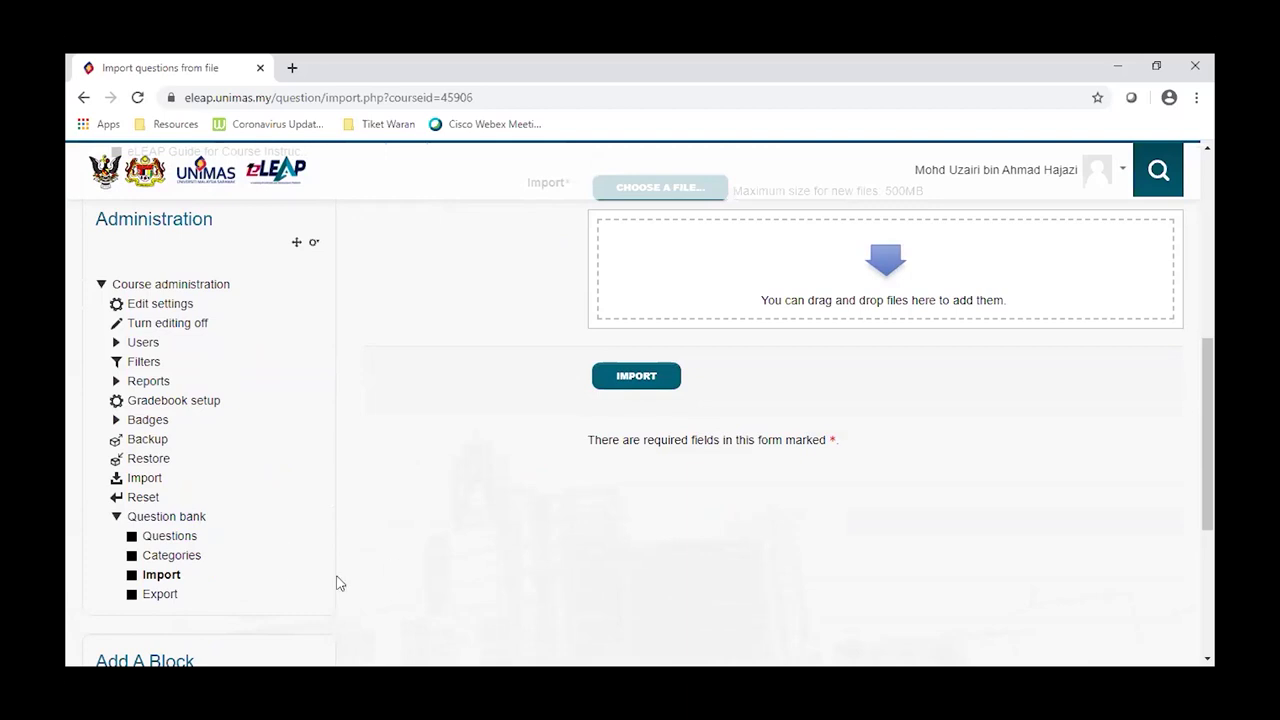
- Go to Question bank > Export and review the Gift, Moodle XML and XHTML format options
left_click(160, 596)
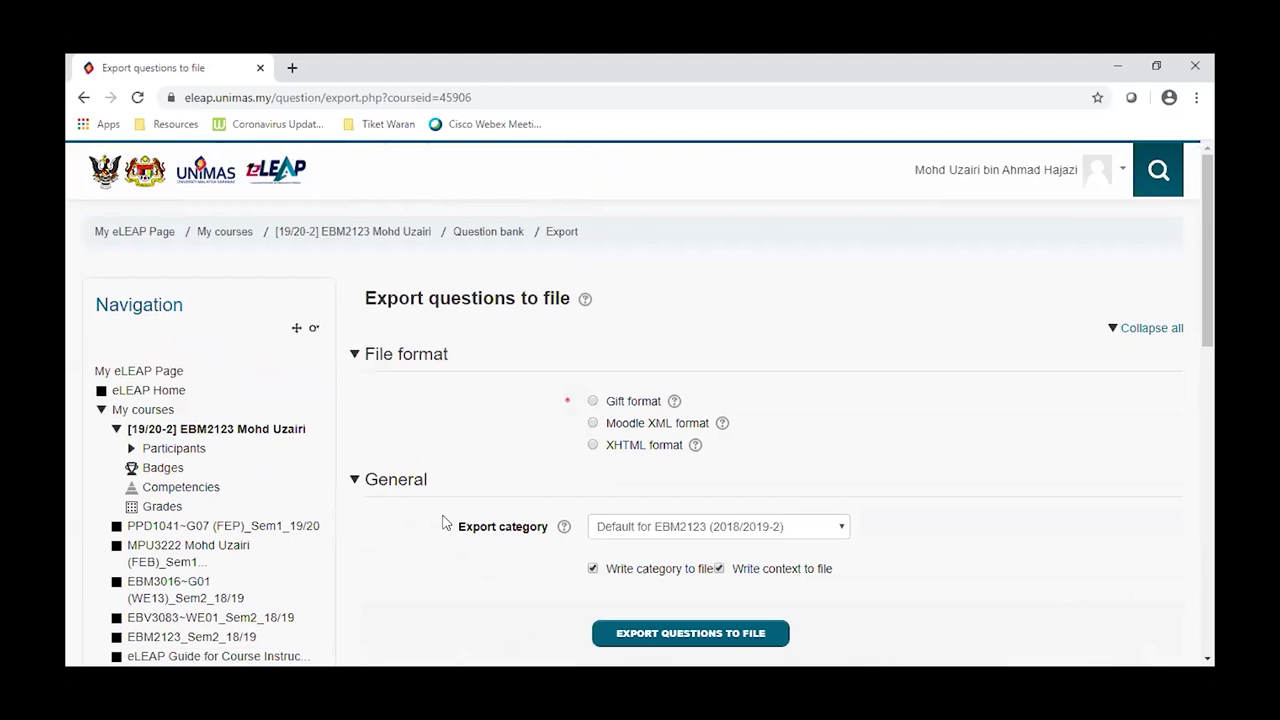
scroll(432, 560, "down", 1)
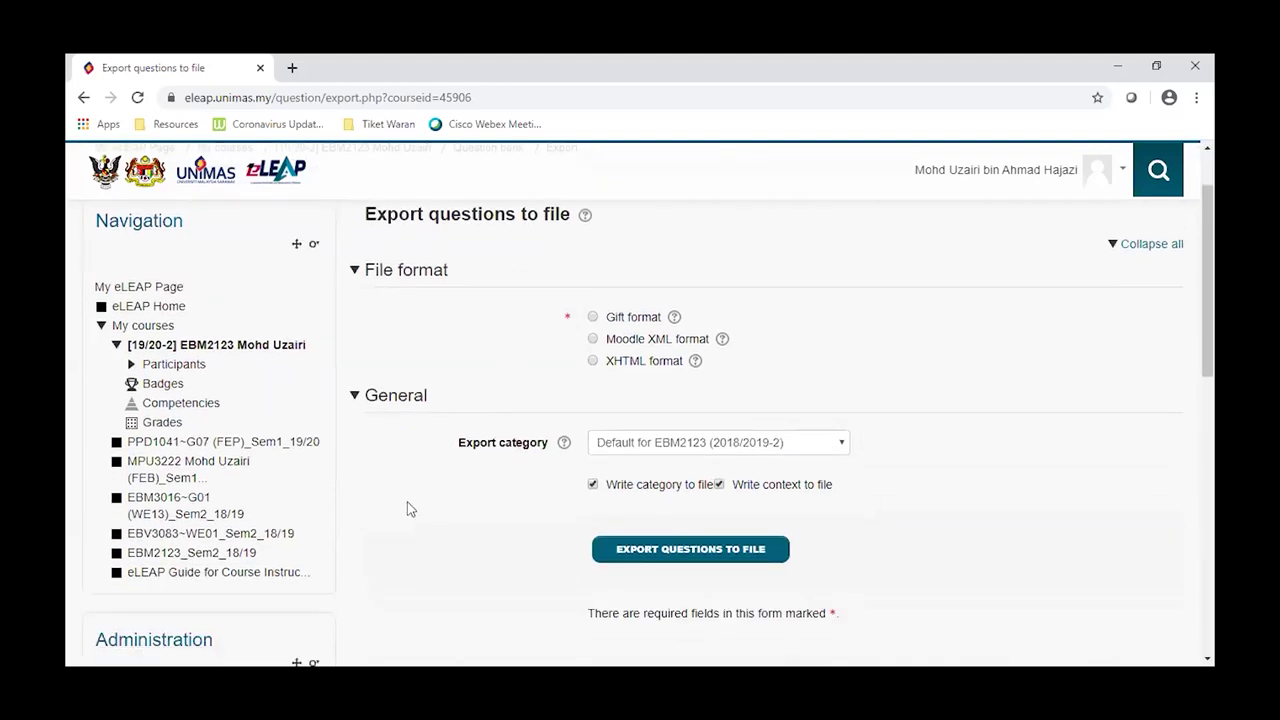
scroll(425, 508, "up", 1)
scroll(424, 507, "down", 6)
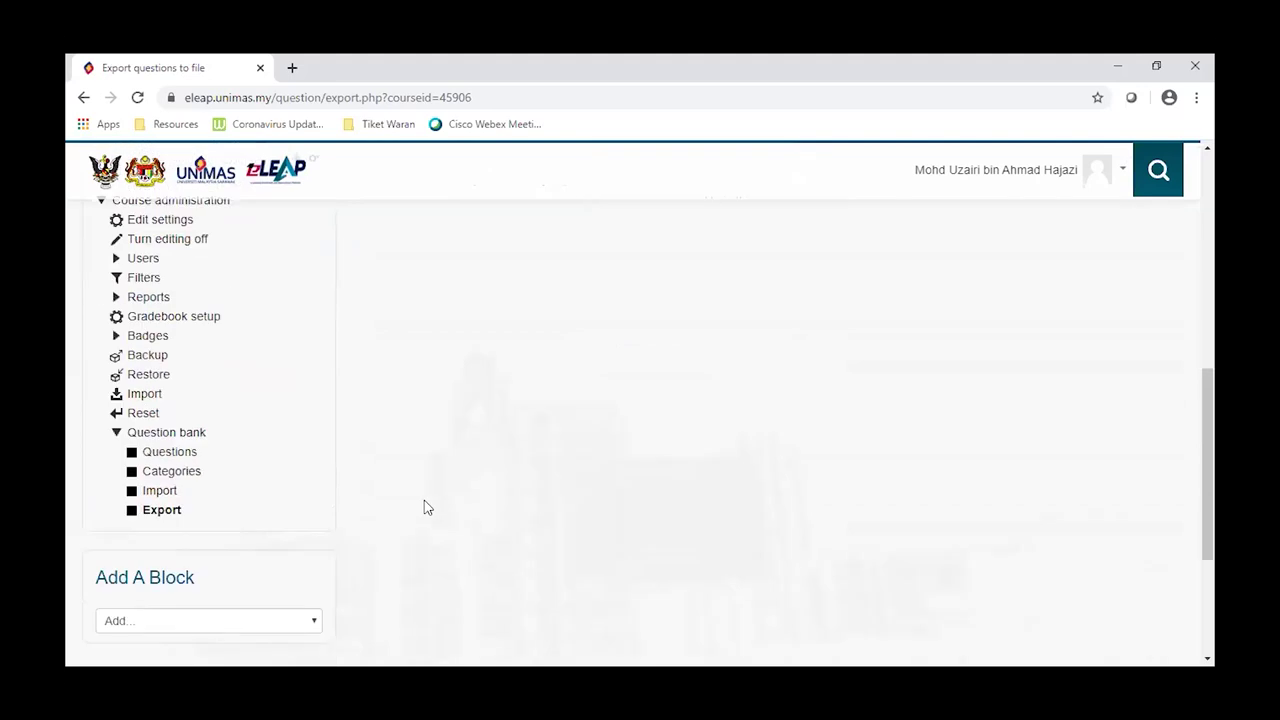
scroll(422, 508, "up", 1)
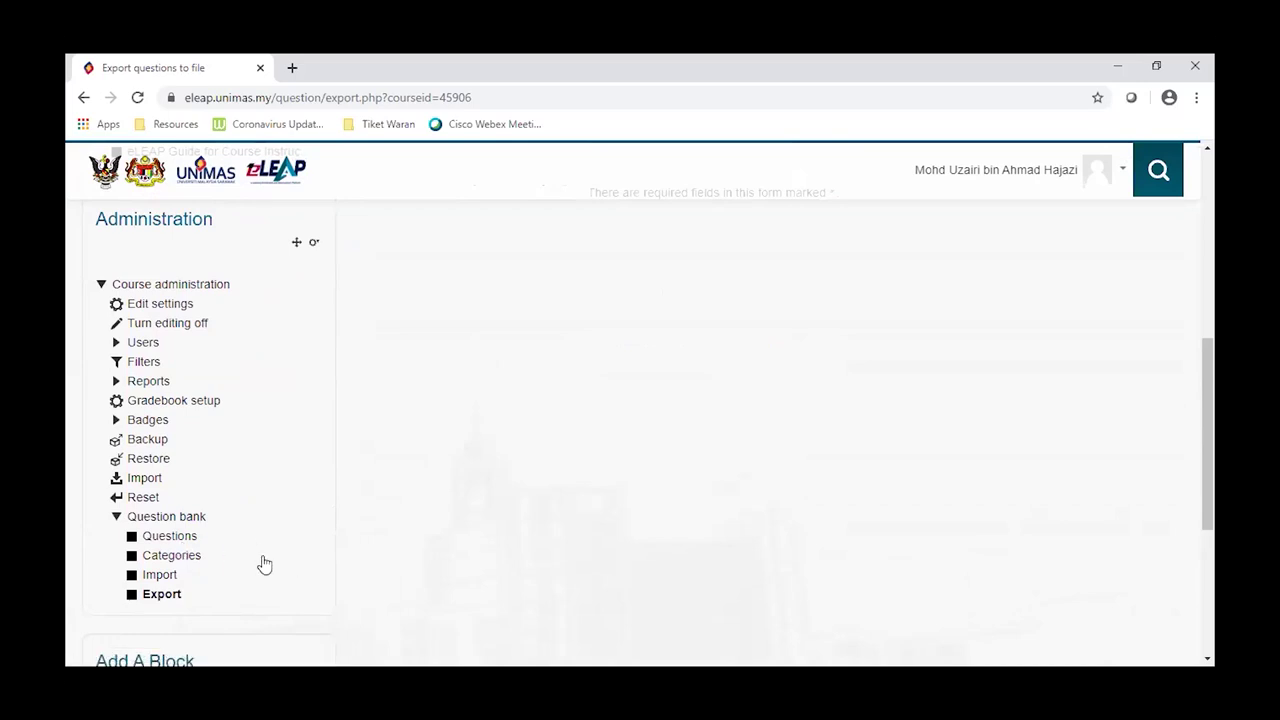
- Open the course question bank's Questions listing
left_click(170, 537)
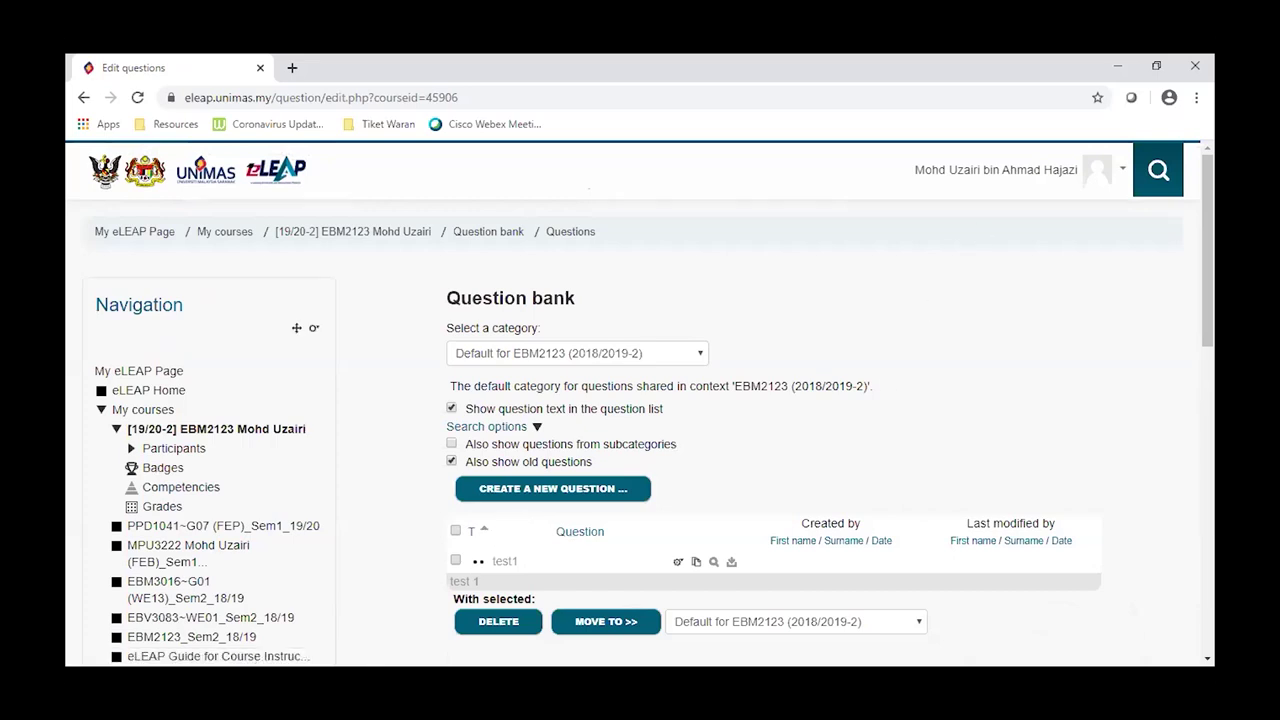
scroll(130, 640, "down", 5)
scroll(130, 612, "up", 3)
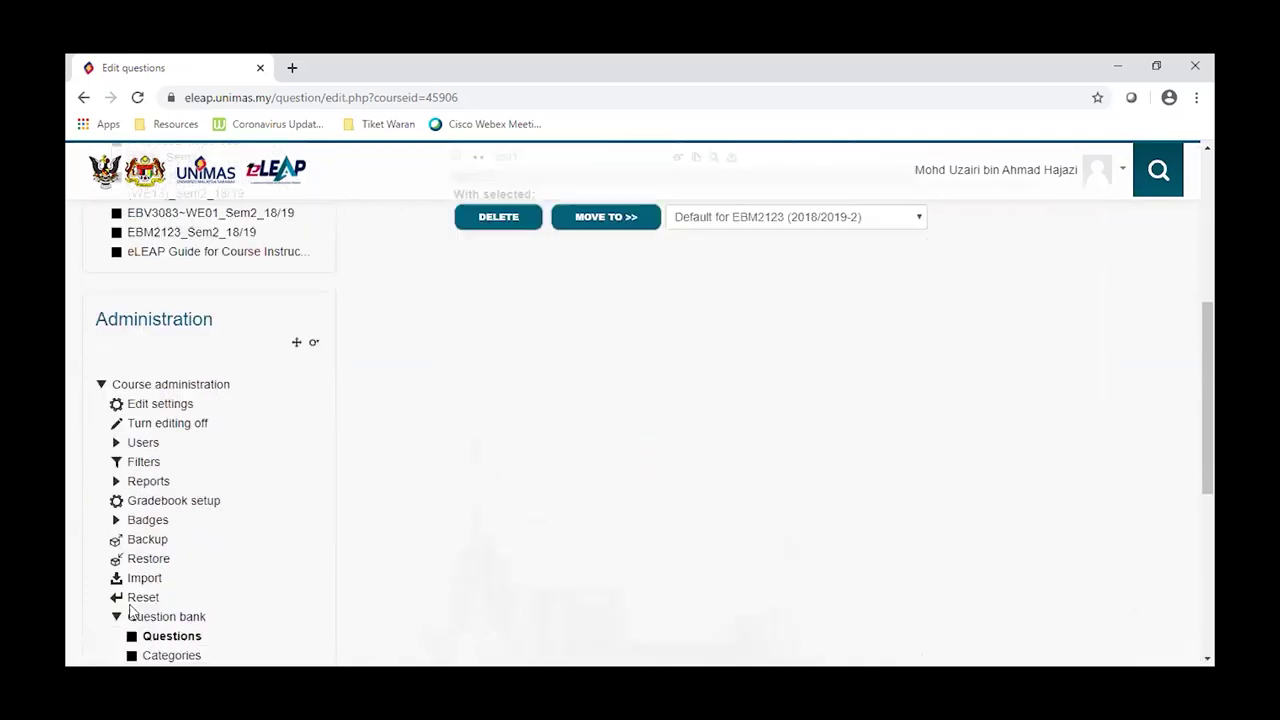
scroll(125, 610, "down", 1)
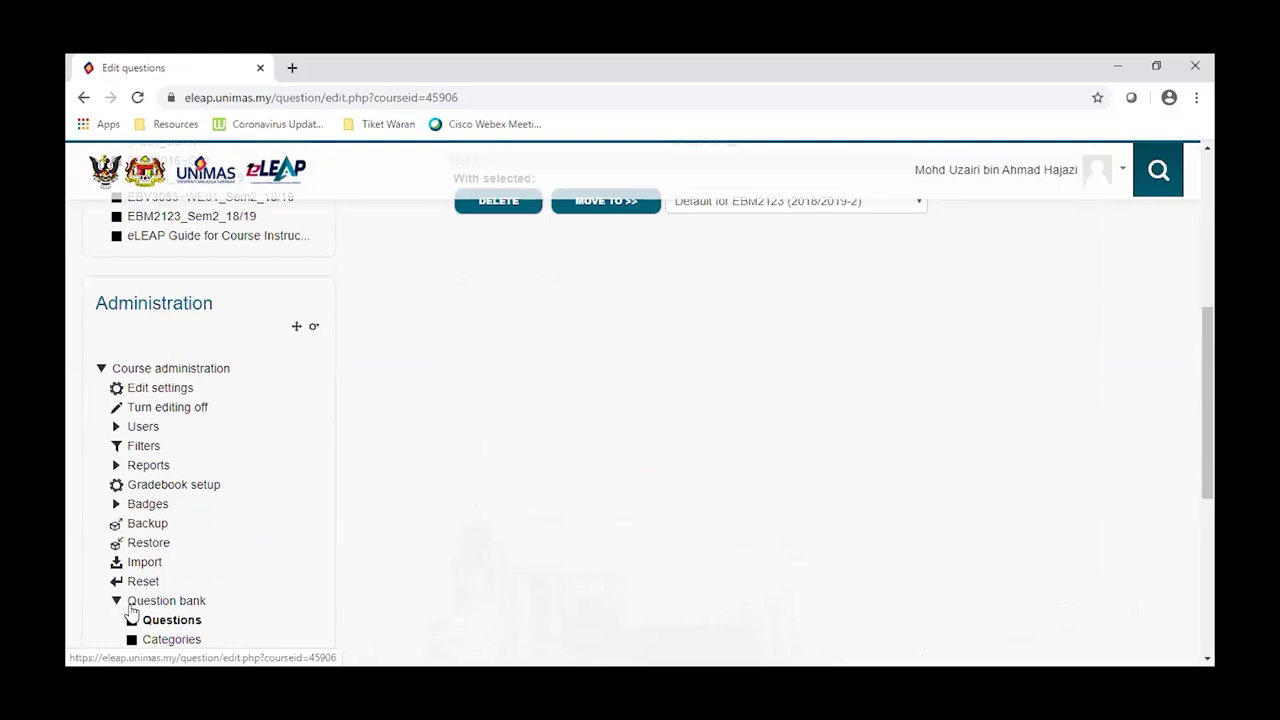
scroll(614, 590, "up", 4)
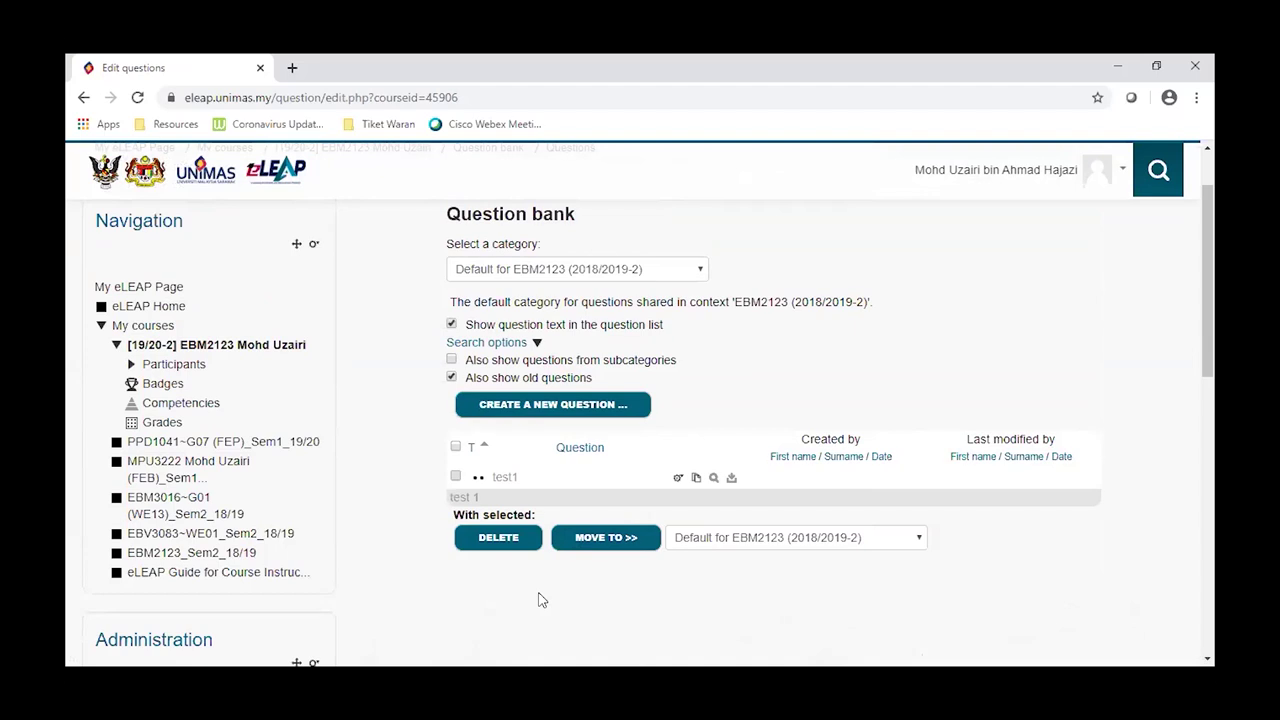
scroll(538, 600, "up", 1)
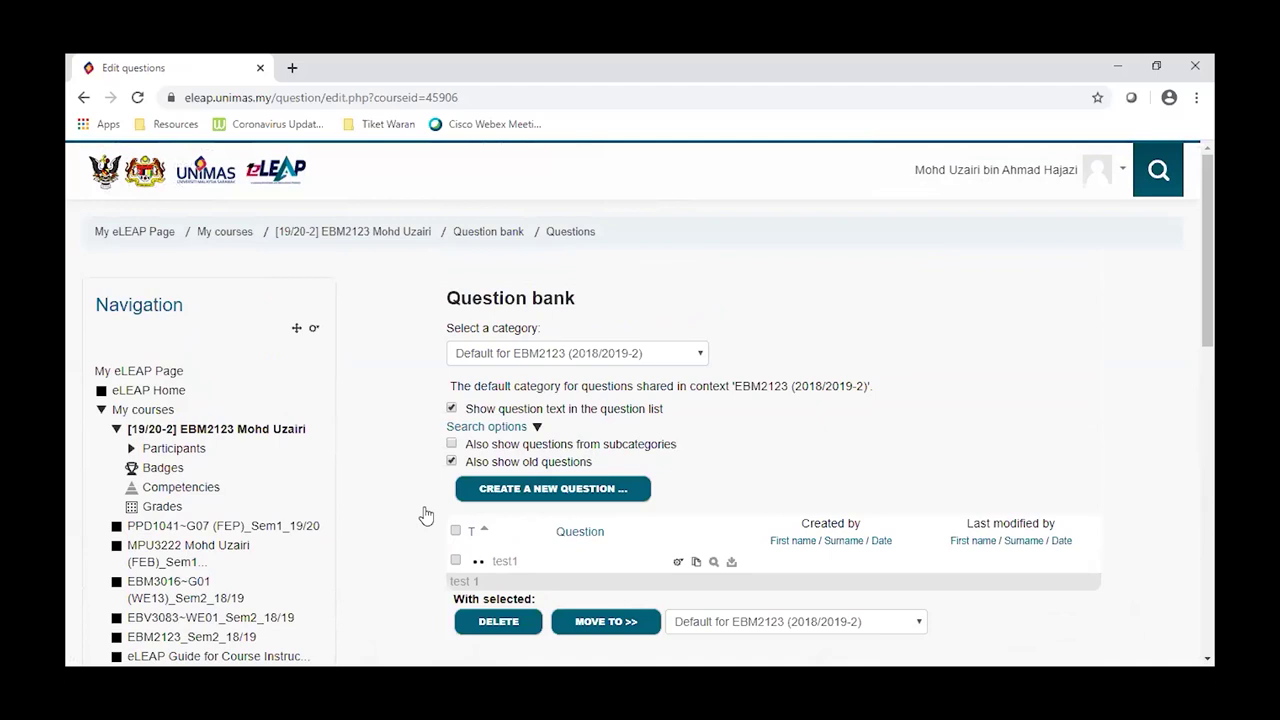
scroll(177, 606, "down", 6)
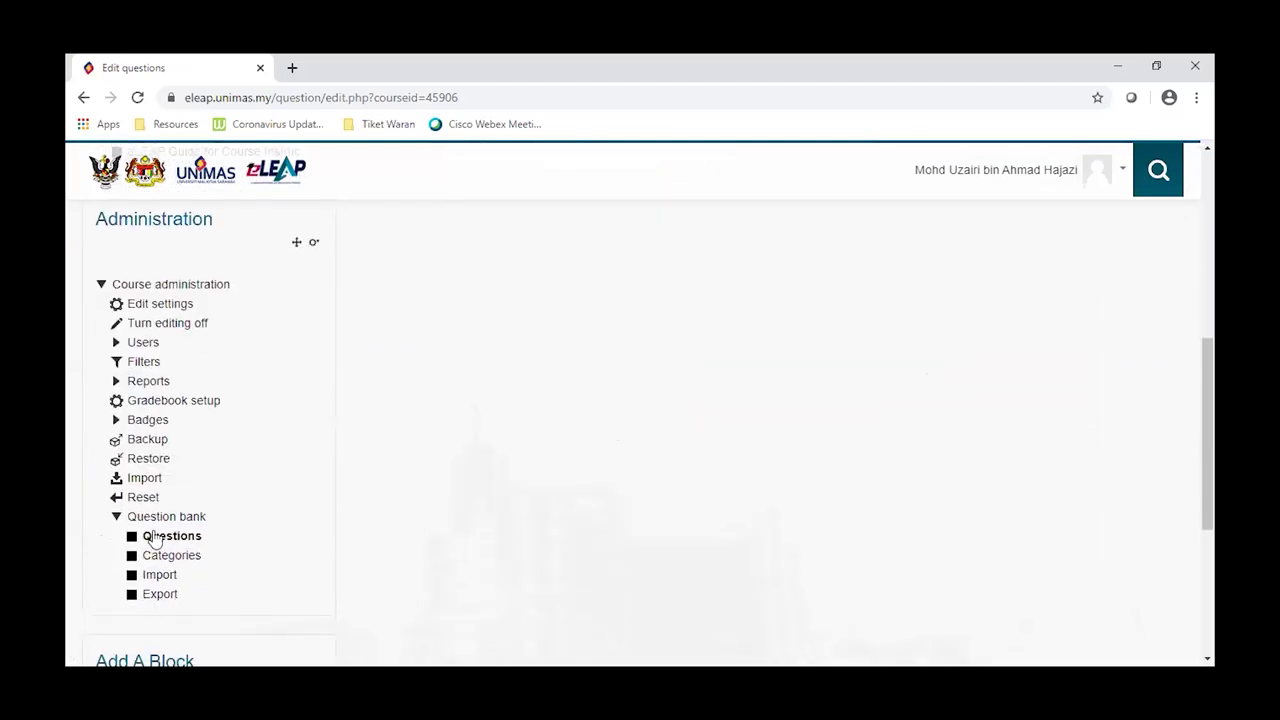
- Switch the question listing to the Topic 1 category and start a new question
left_click(155, 538)
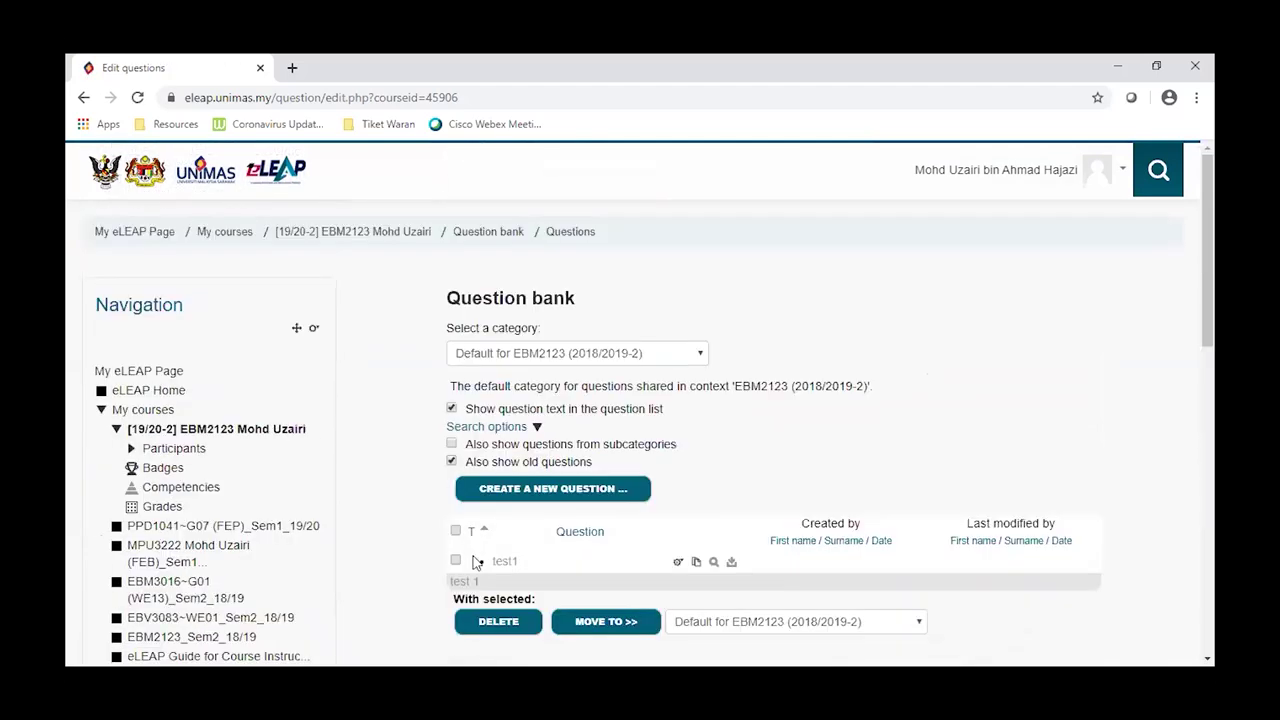
left_click(703, 270)
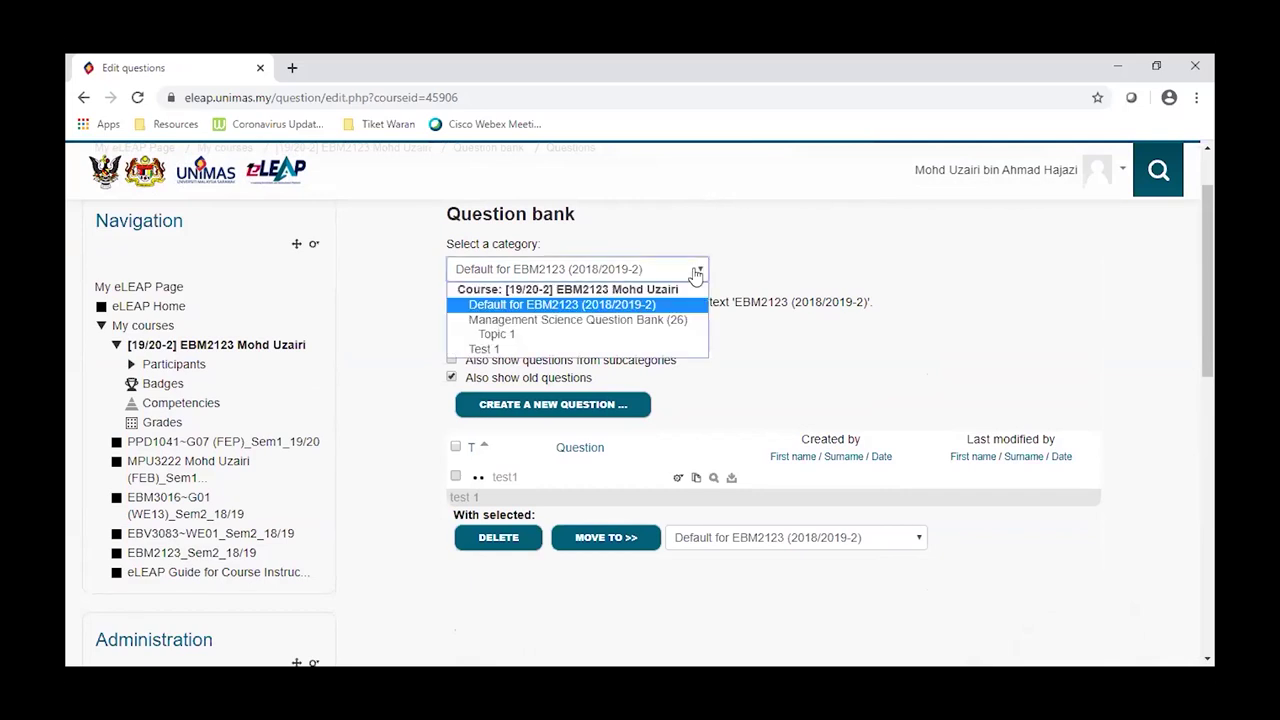
left_click(507, 334)
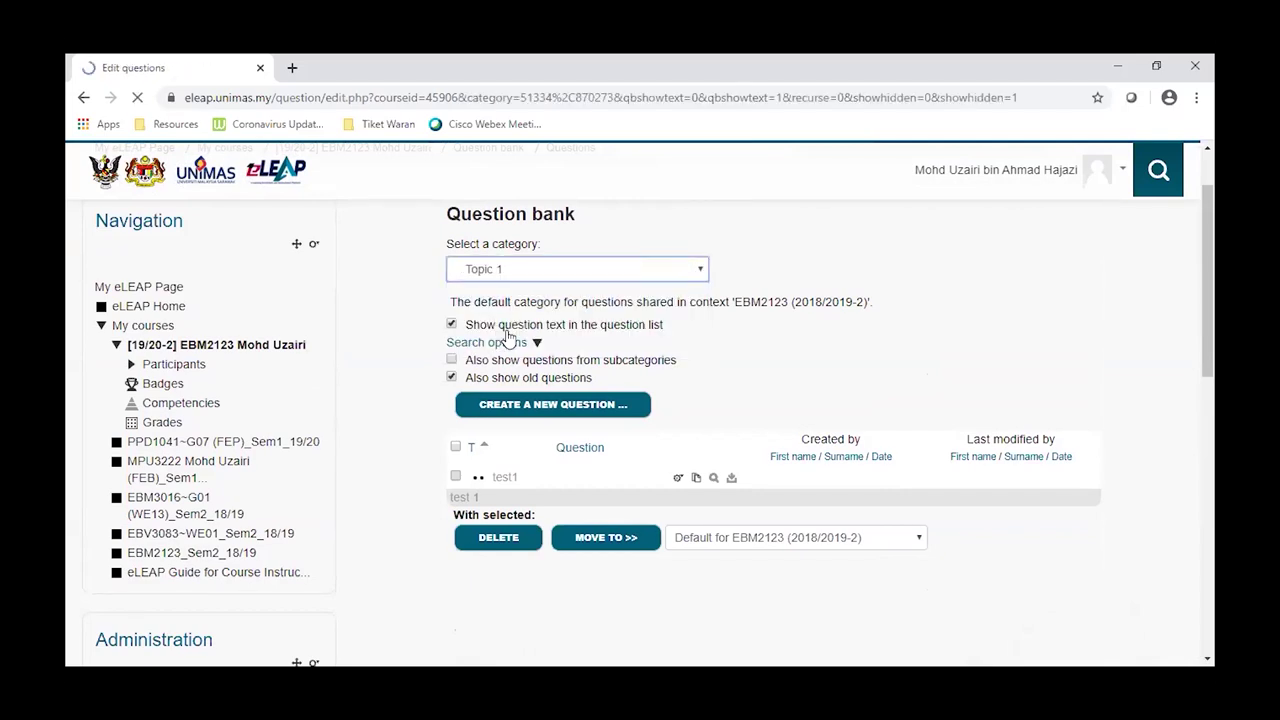
scroll(450, 558, "down", 2)
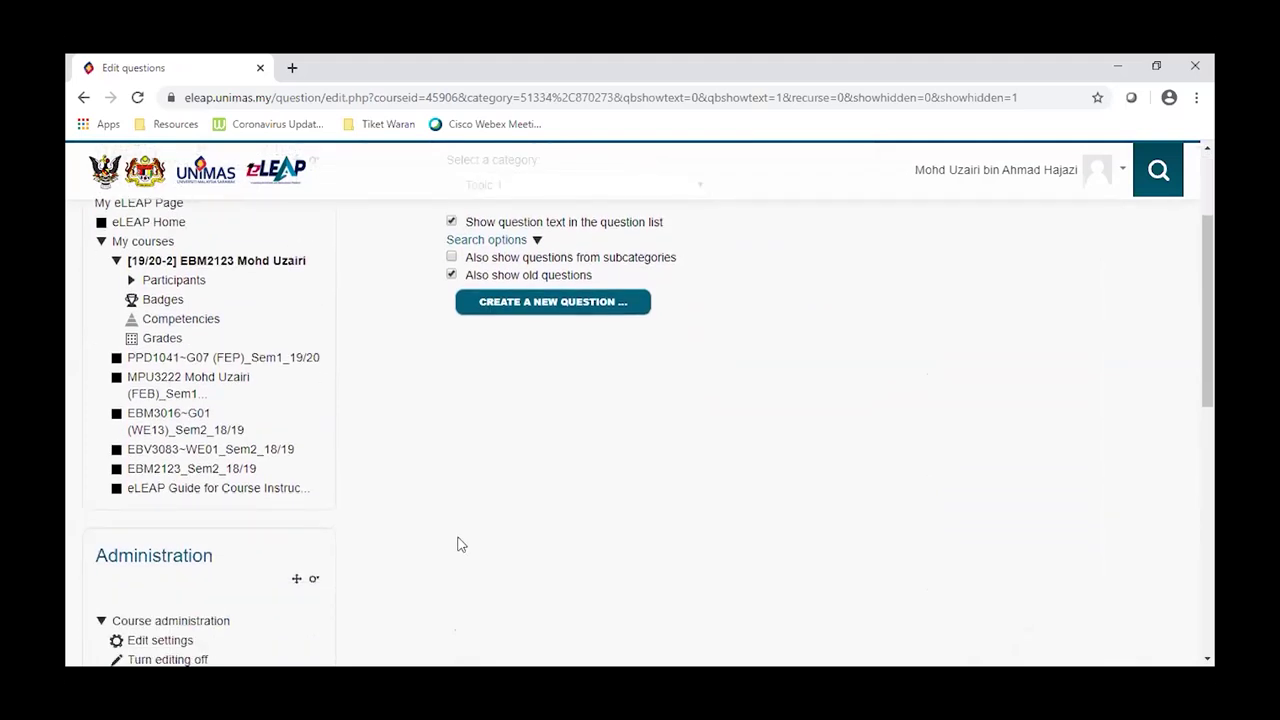
scroll(460, 544, "up", 2)
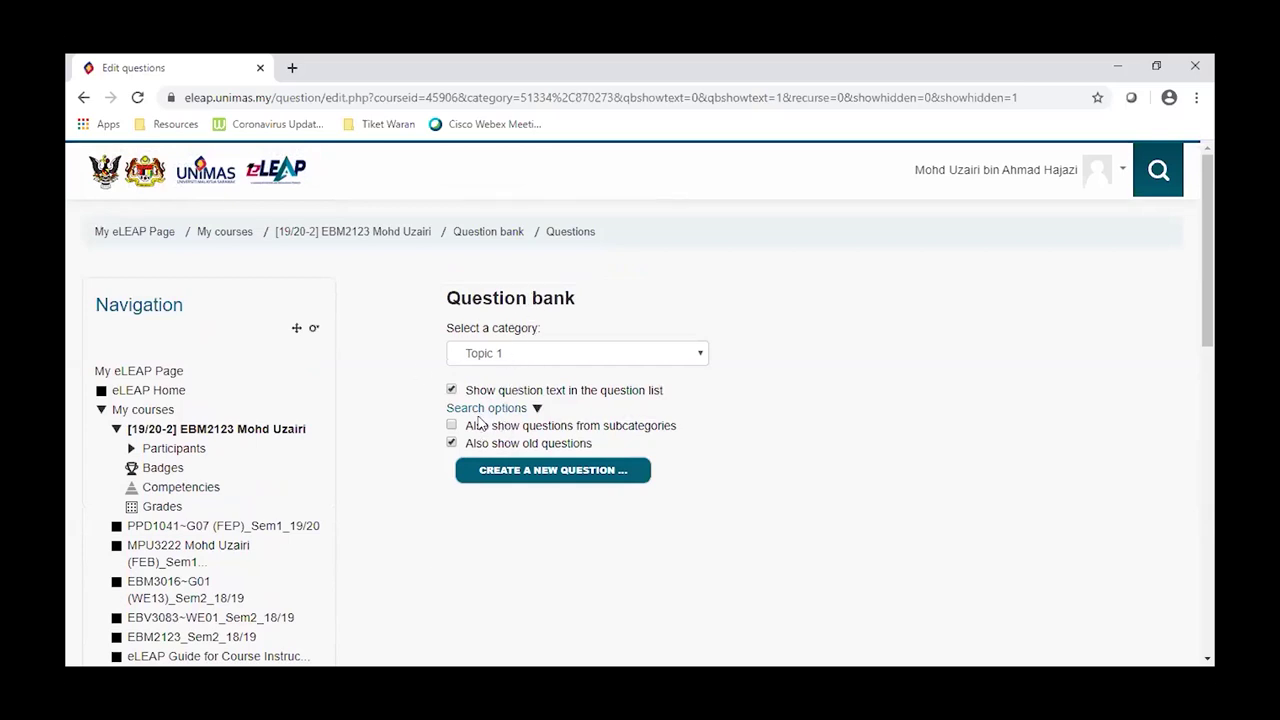
left_click(547, 471)
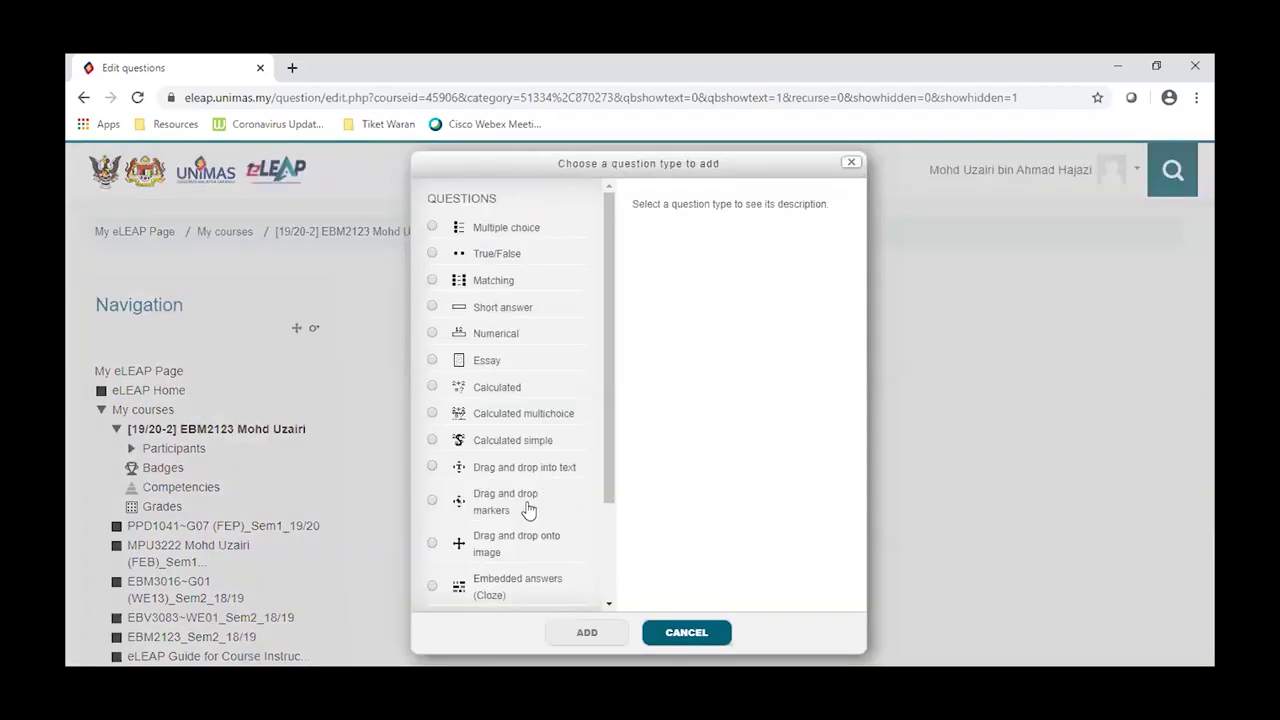
- Choose True/False as the question type and add it to Topic 1
left_click_drag(613, 281, 617, 226)
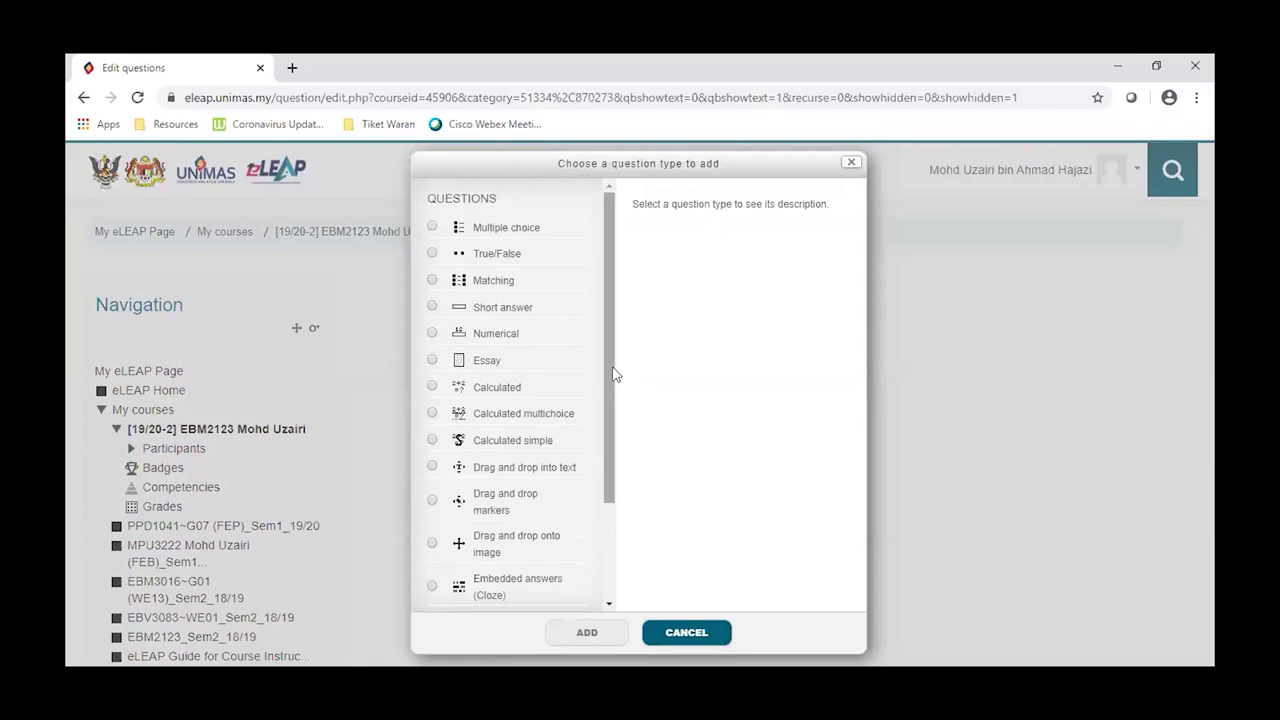
scroll(605, 297, "down", 3)
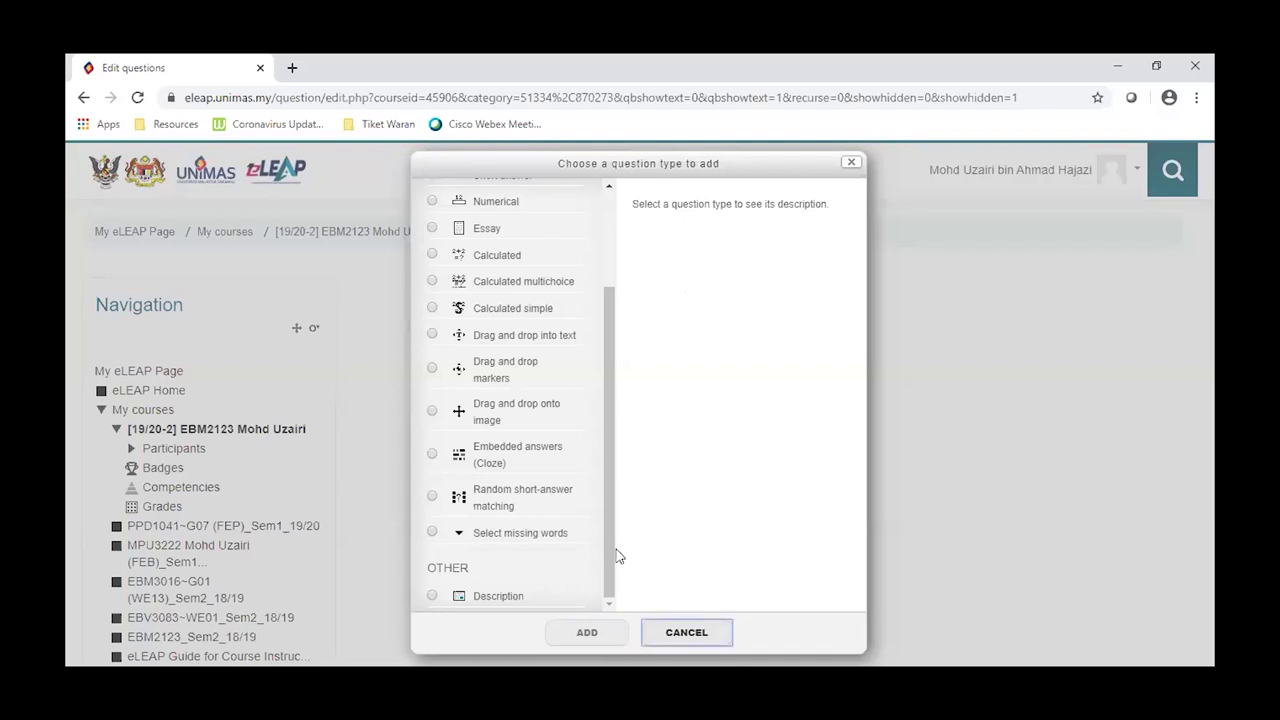
left_click(708, 640)
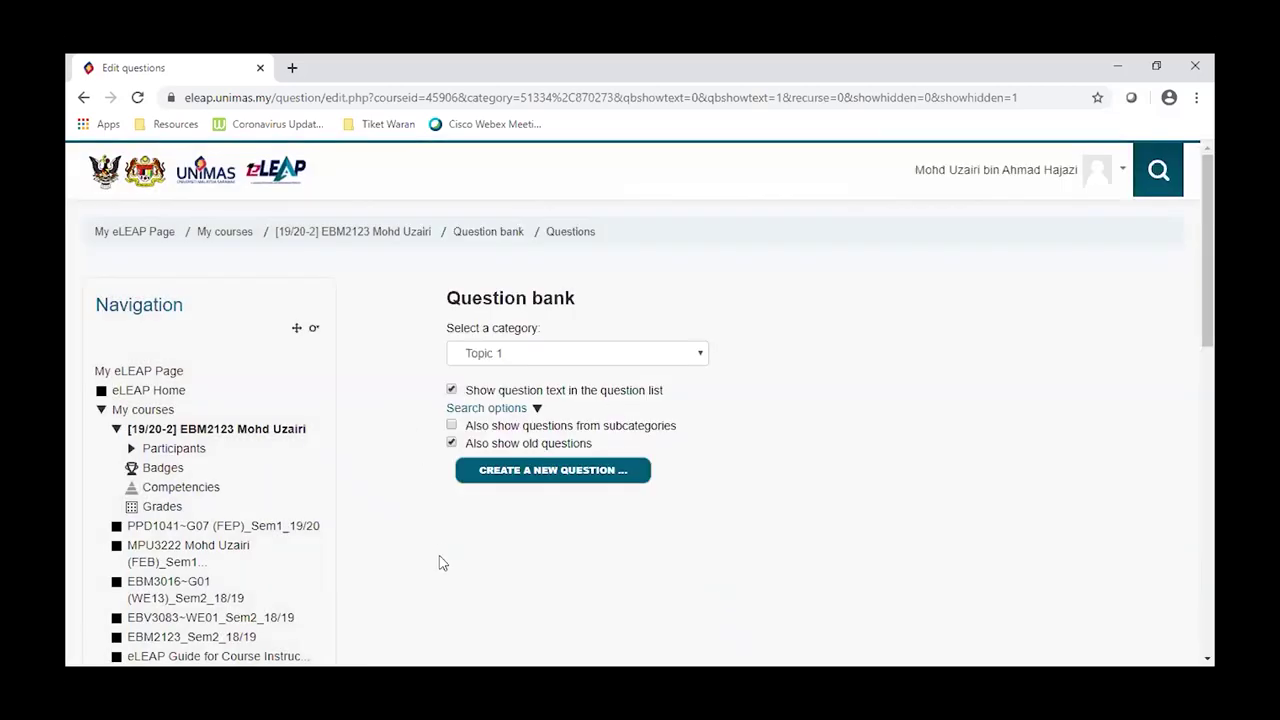
left_click(538, 476)
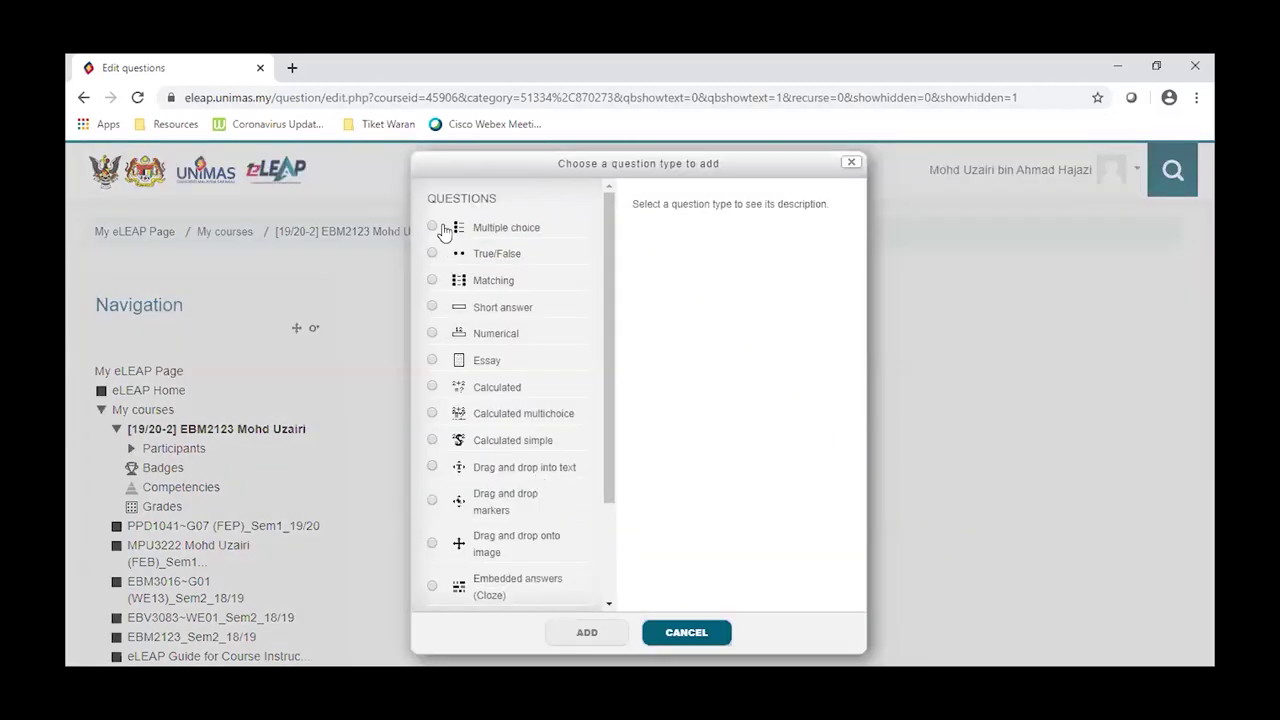
left_click(432, 254)
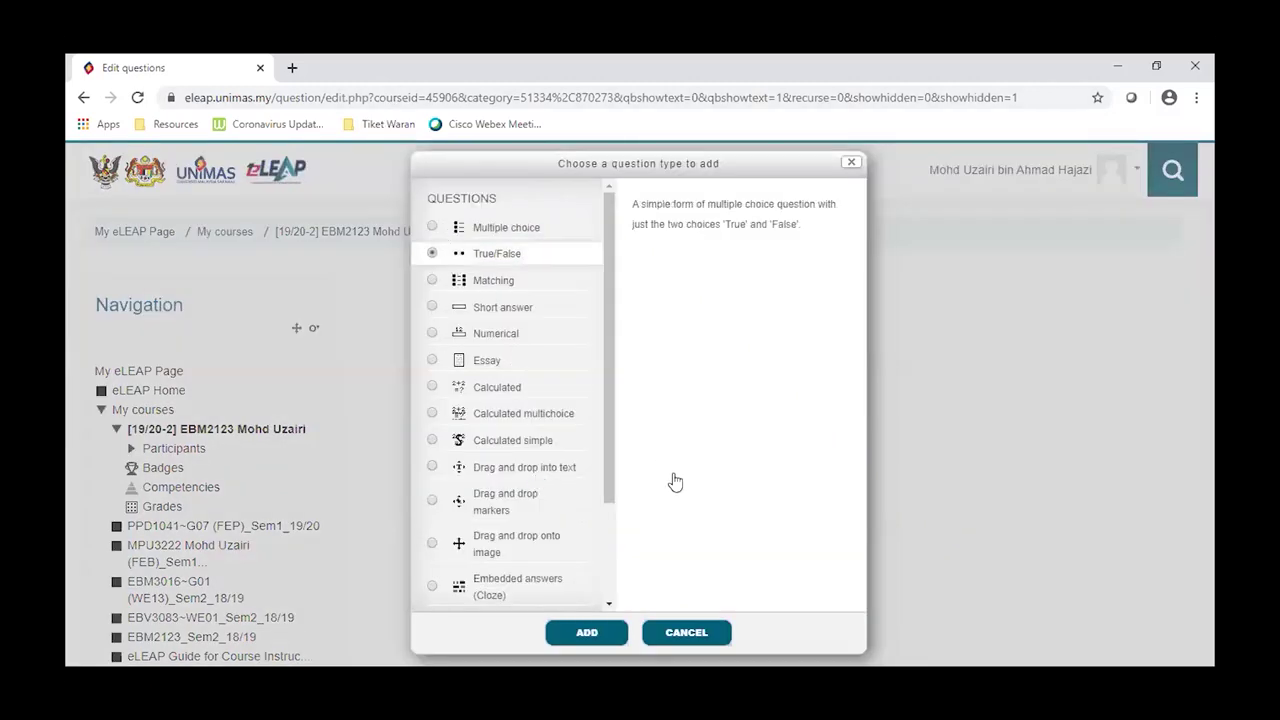
left_click(596, 633)
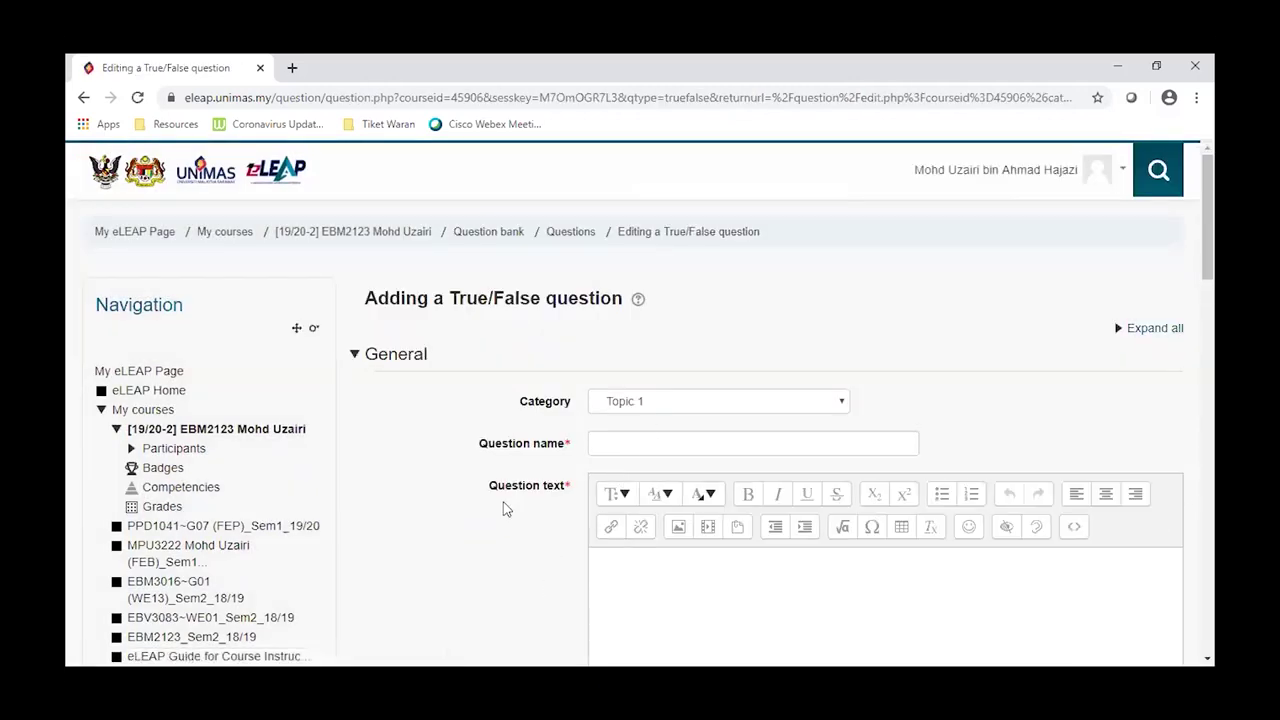
scroll(505, 505, "down", 1)
- Keep the category as Topic 1 and name the question 'T/F Intro Q1'
left_click(651, 319)
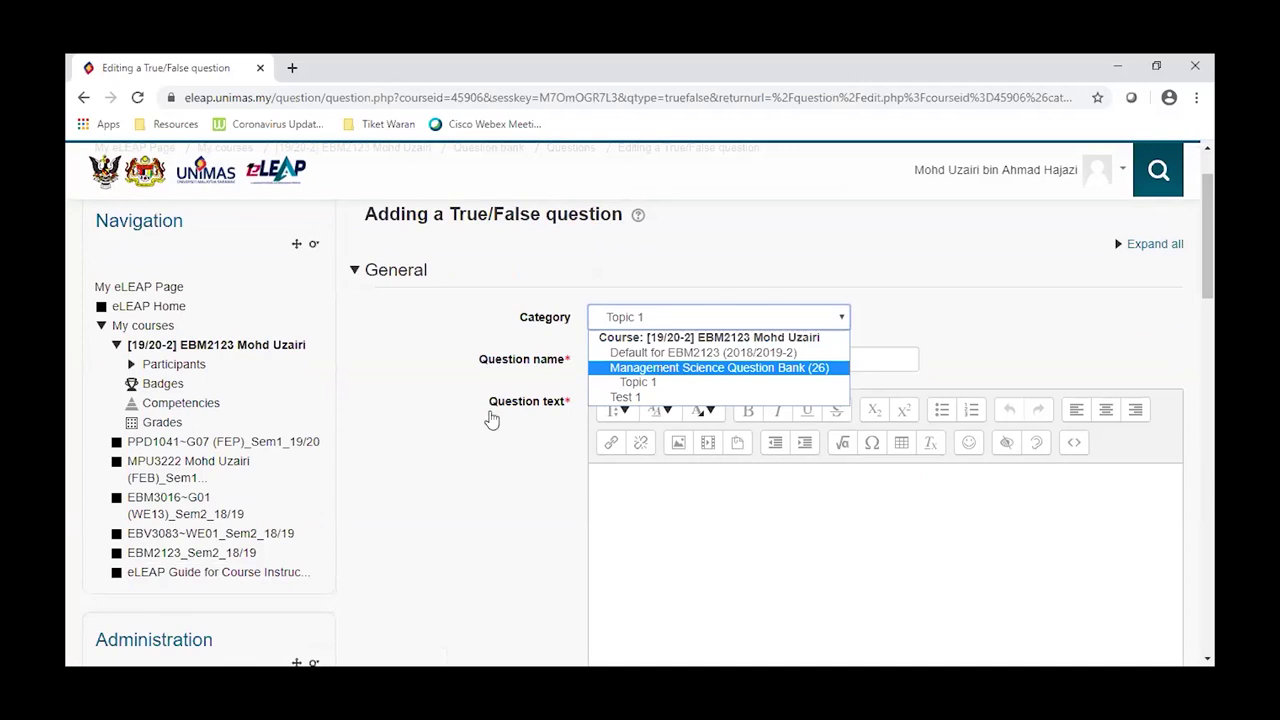
left_click(466, 486)
left_click(610, 364)
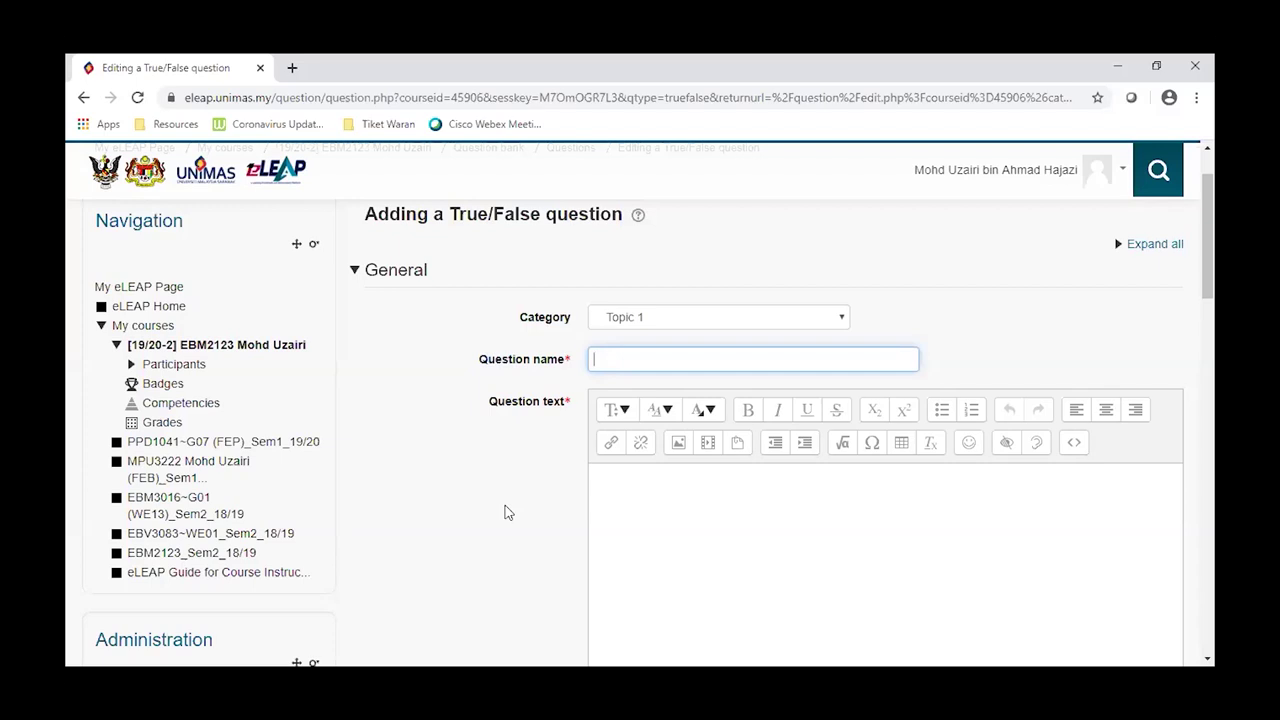
type("T/F Intro Q1")
- Draft the question text 'Management Science also can be known as Operational'
left_click(630, 505)
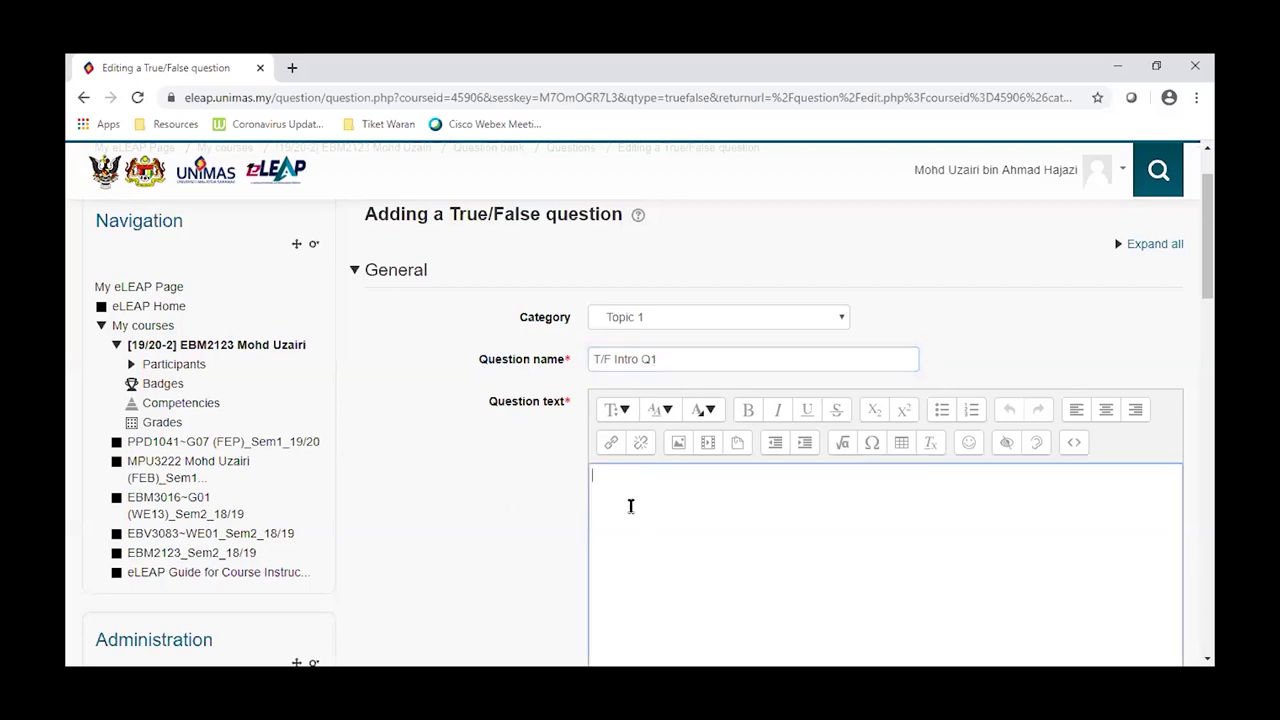
scroll(630, 505, "down", 2)
scroll(630, 505, "up", 1)
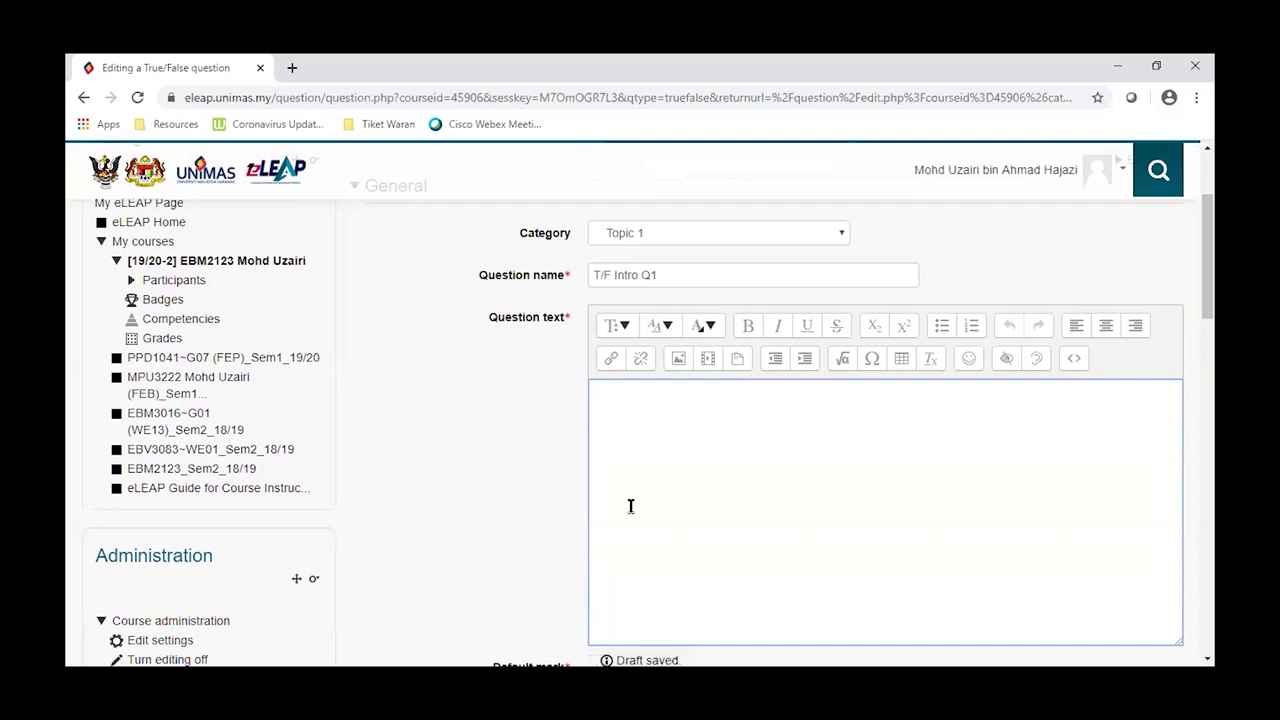
type("Management ")
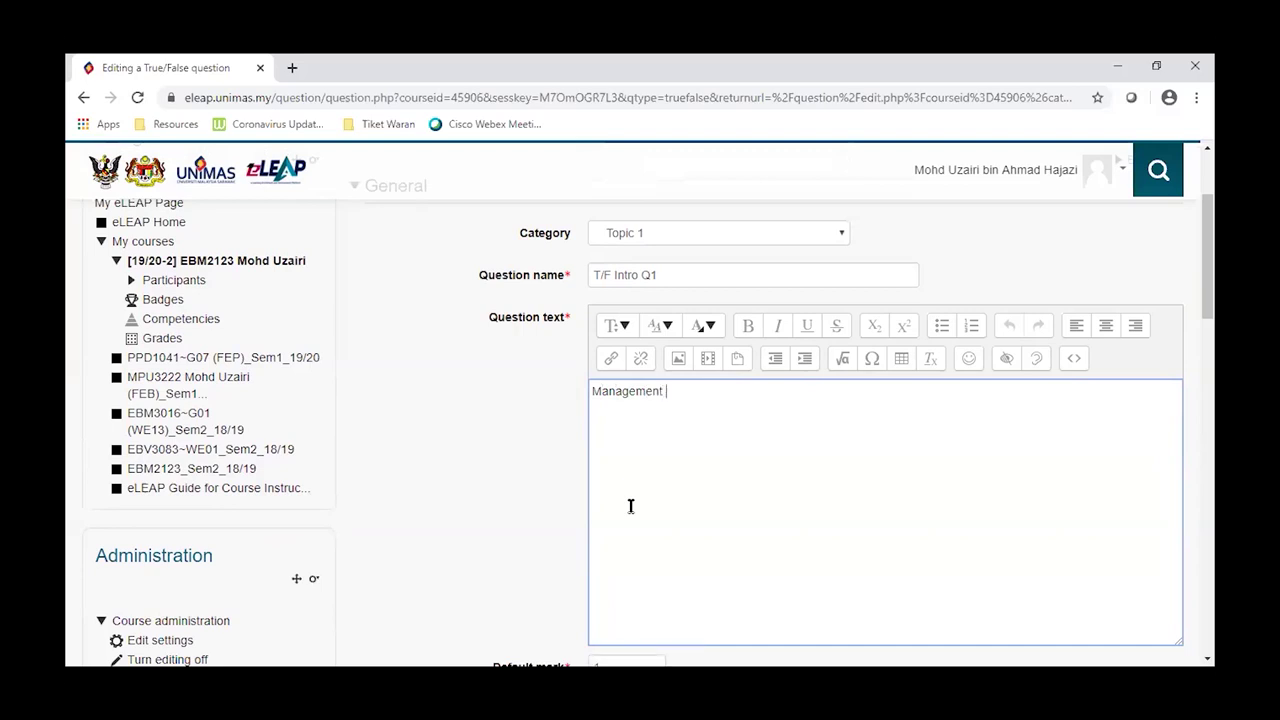
type("Science also c")
type("an be u")
key("BackSpace")
key("BackSpace")
key("BackSpace")
key("BackSpace")
key("BackSpace")
key("BackSpace")
key("BackSpace")
type("known as Opera")
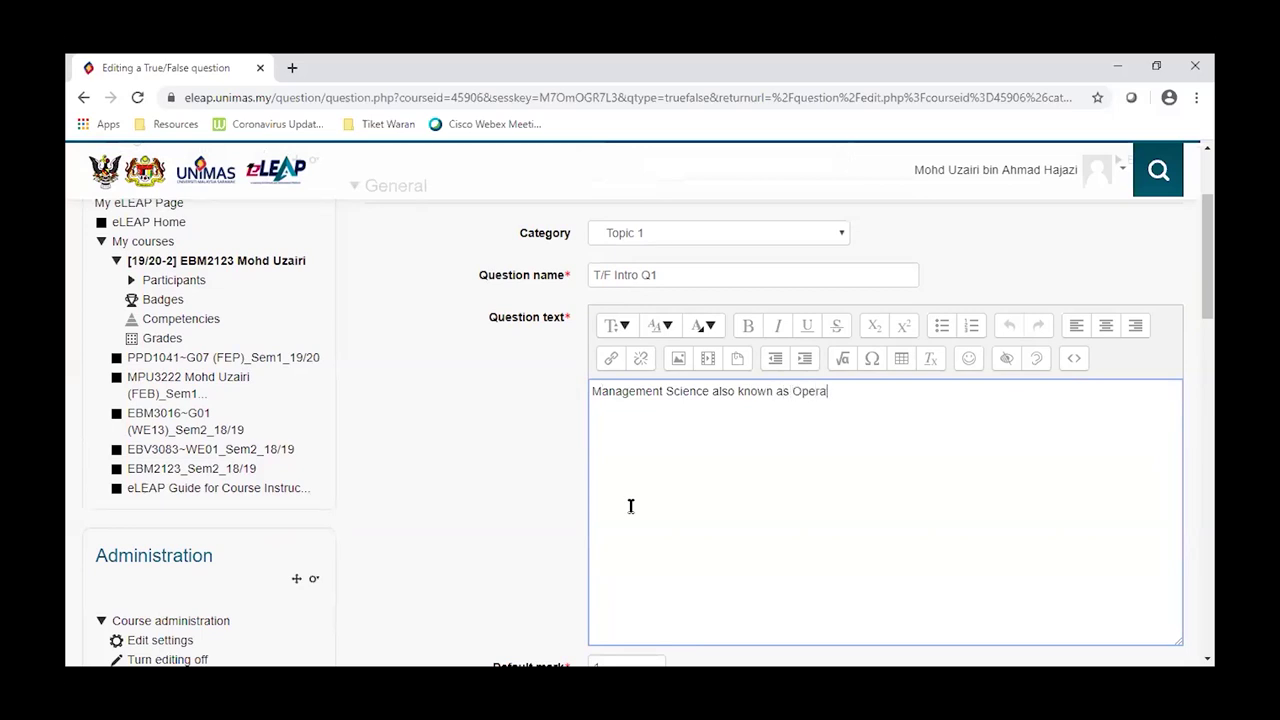
type("tional")
key("BackSpace")
- Reword it to 'Management Science is a subset of Operations Management'
key("Left")
key("Left")
key("BackSpace")
key("BackSpace")
key("BackSpace")
key("BackSpace")
key("BackSpace")
key("BackSpace")
key("BackSpace")
key("BackSpace")
key("BackSpace")
key("BackSpace")
key("BackSpace")
key("BackSpace")
key("BackSpace")
type("is a subset o")
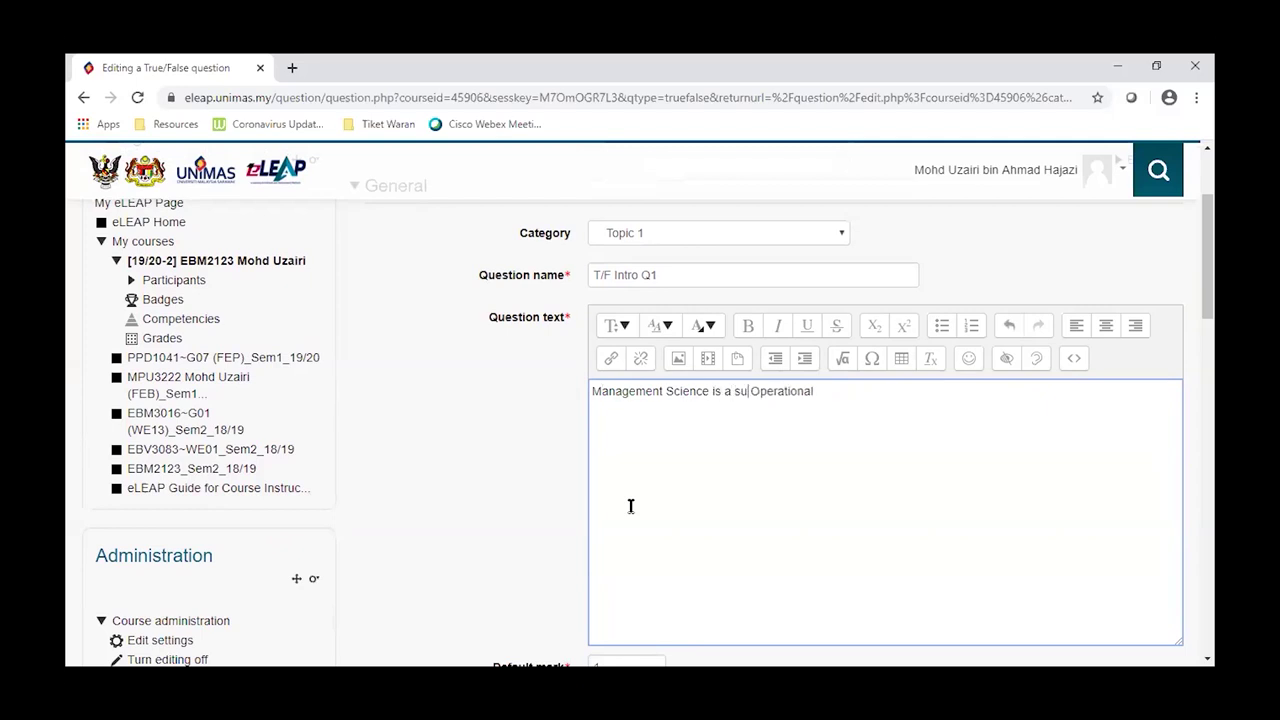
type("f")
key("End")
key("BackSpace")
type("s Mana")
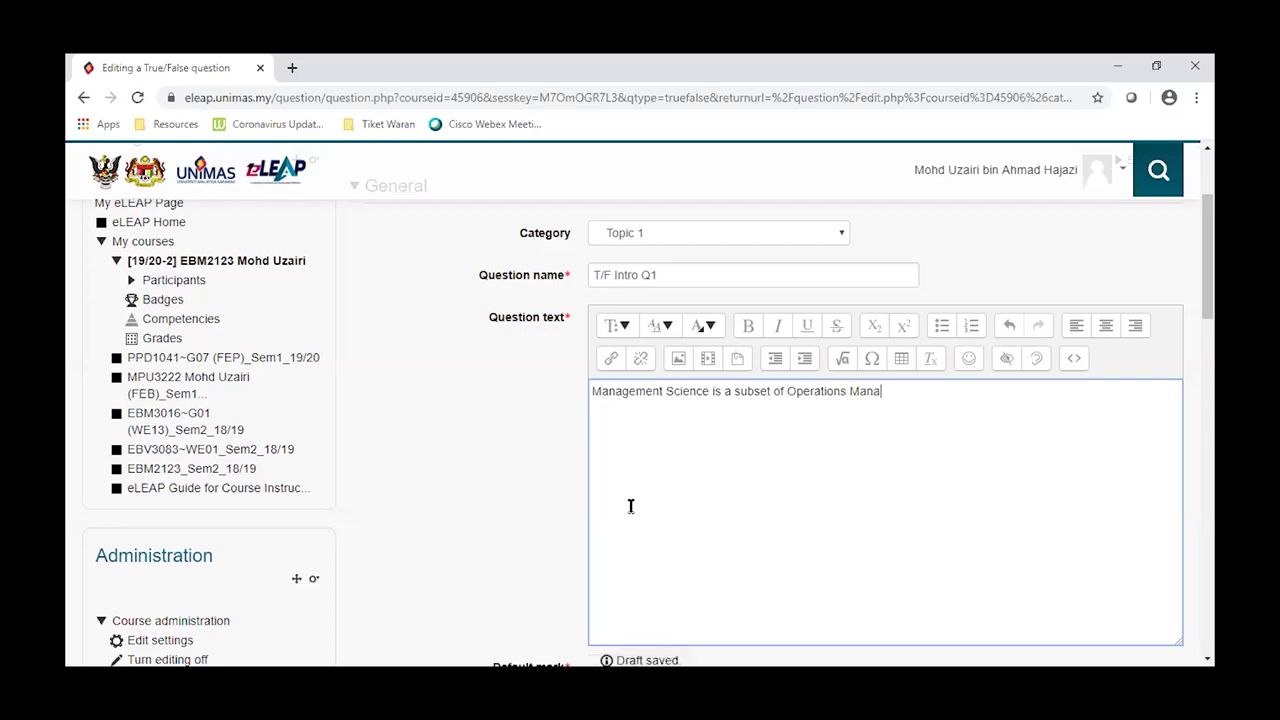
type("gement")
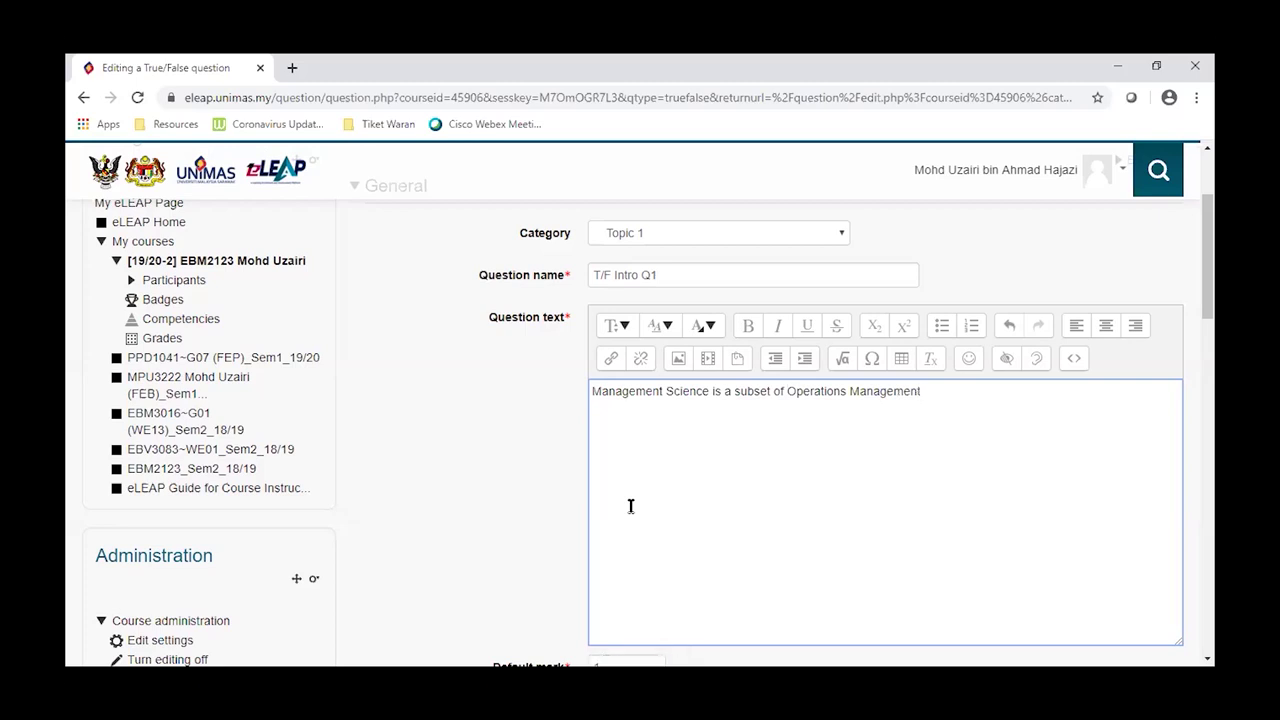
scroll(630, 506, "down", 1)
scroll(630, 506, "down", 1)
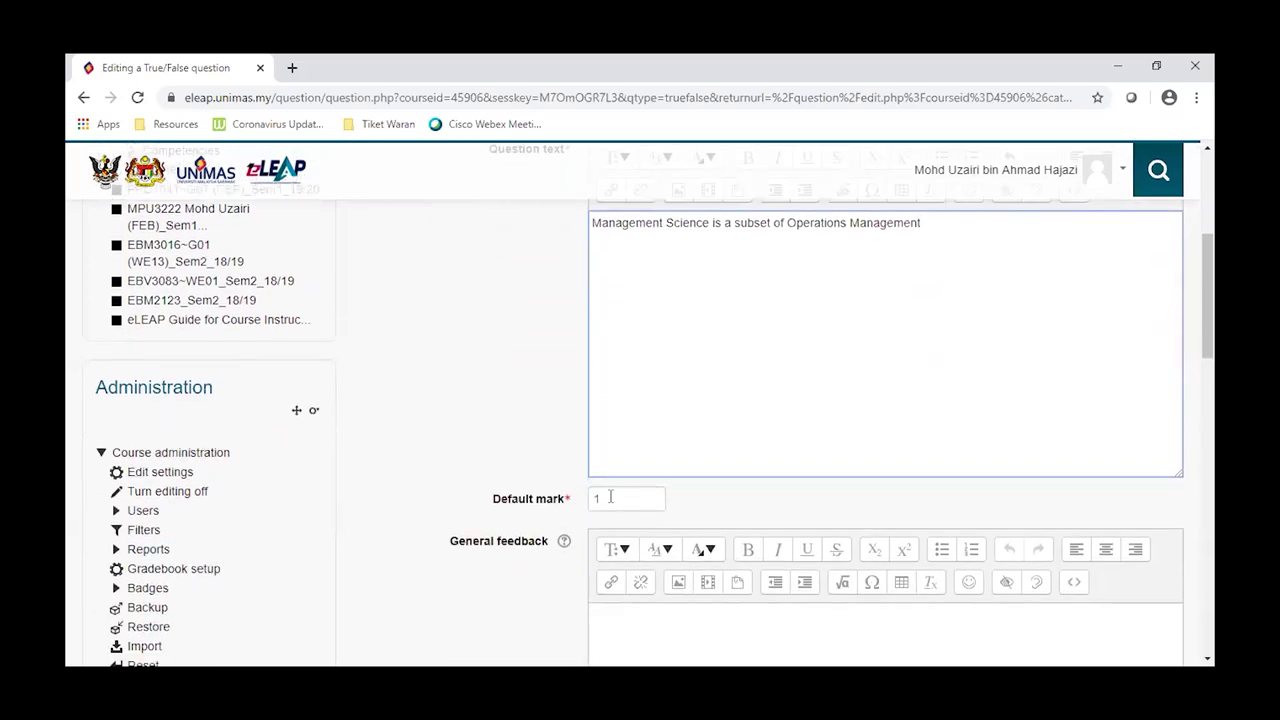
scroll(610, 496, "down", 1)
scroll(582, 508, "down", 2)
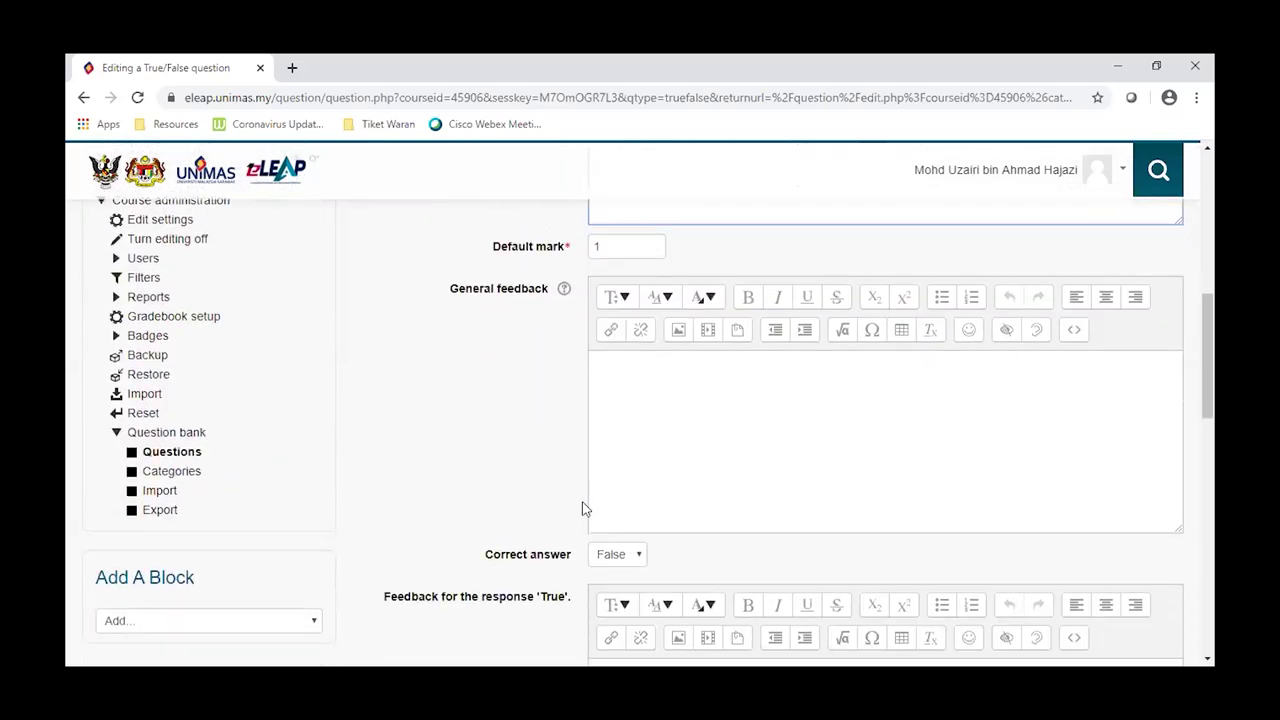
scroll(536, 556, "down", 1)
scroll(534, 558, "up", 2)
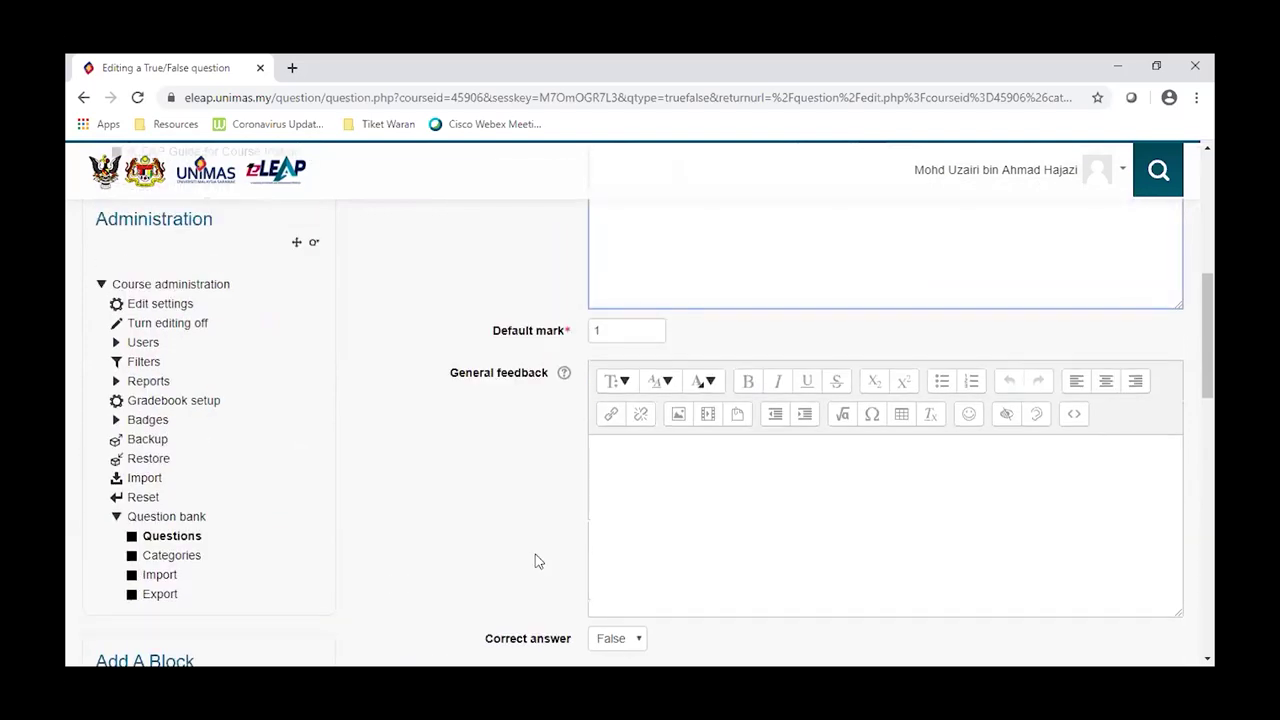
scroll(536, 552, "down", 1)
- Set the true/false question's correct answer to True
left_click(633, 556)
left_click(612, 591)
left_click(641, 412)
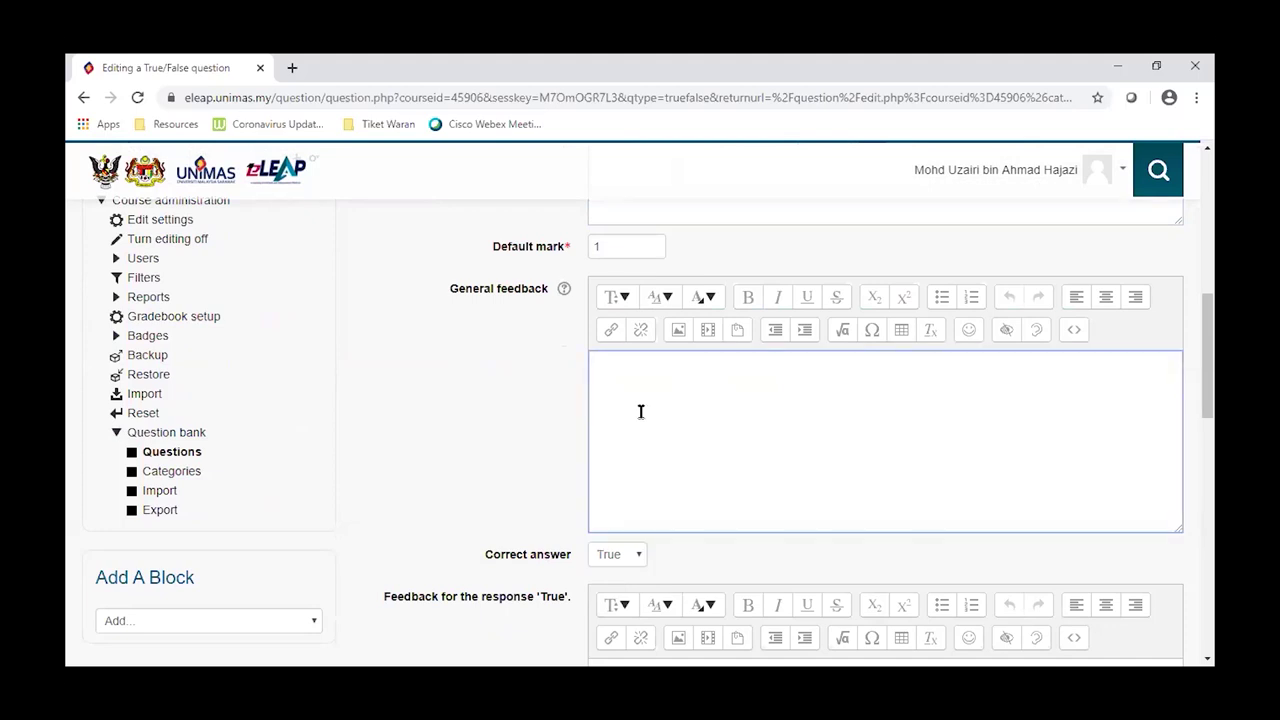
- Give the True response the feedback 'Good job'
scroll(577, 454, "up", 5)
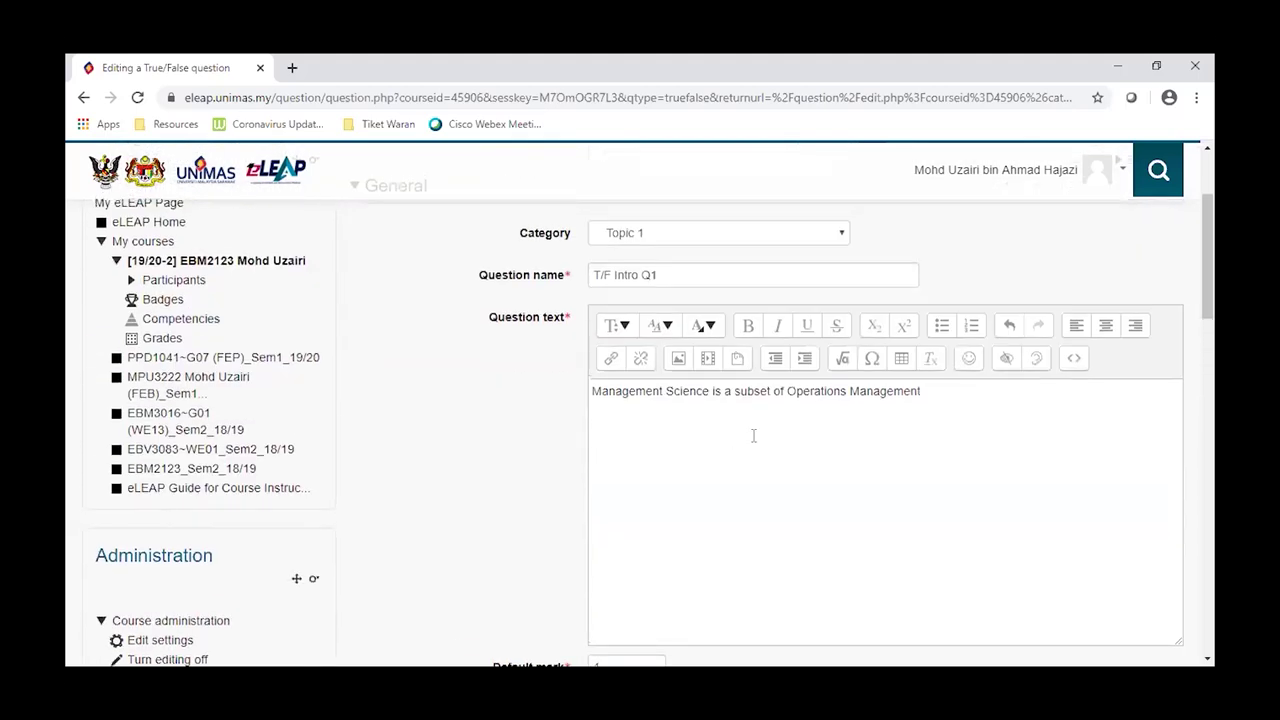
scroll(780, 470, "down", 5)
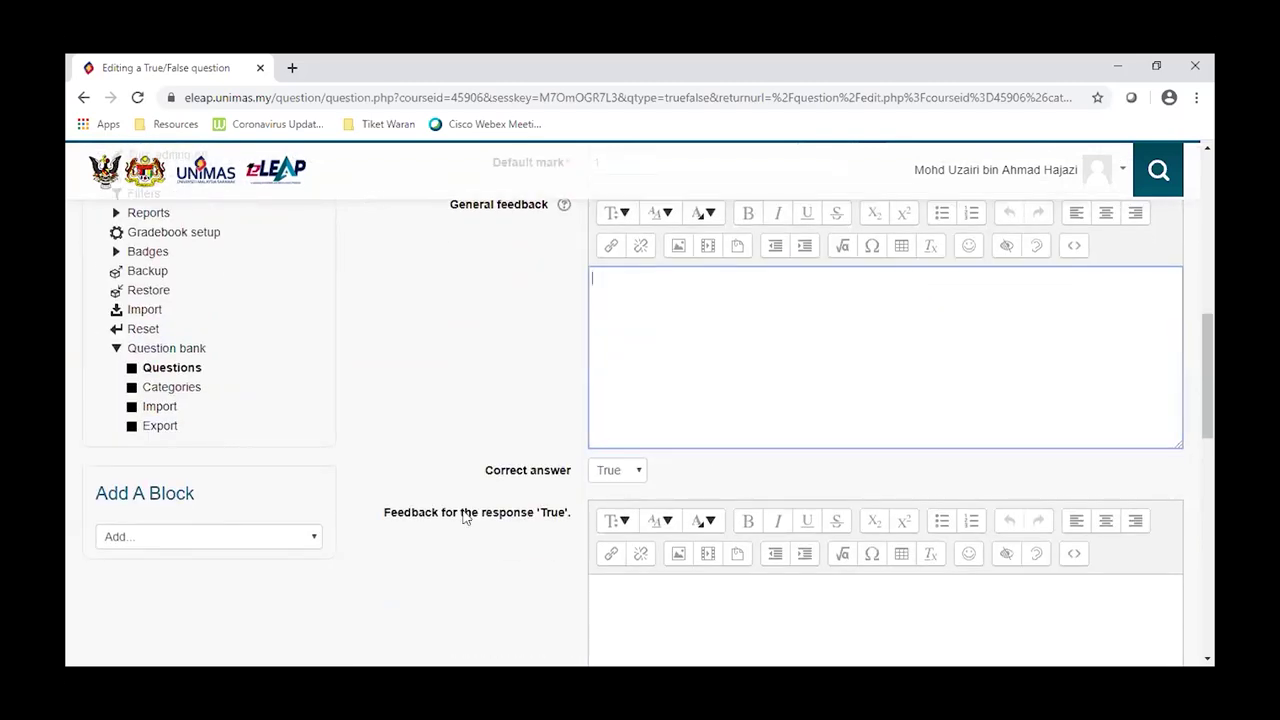
scroll(463, 517, "down", 3)
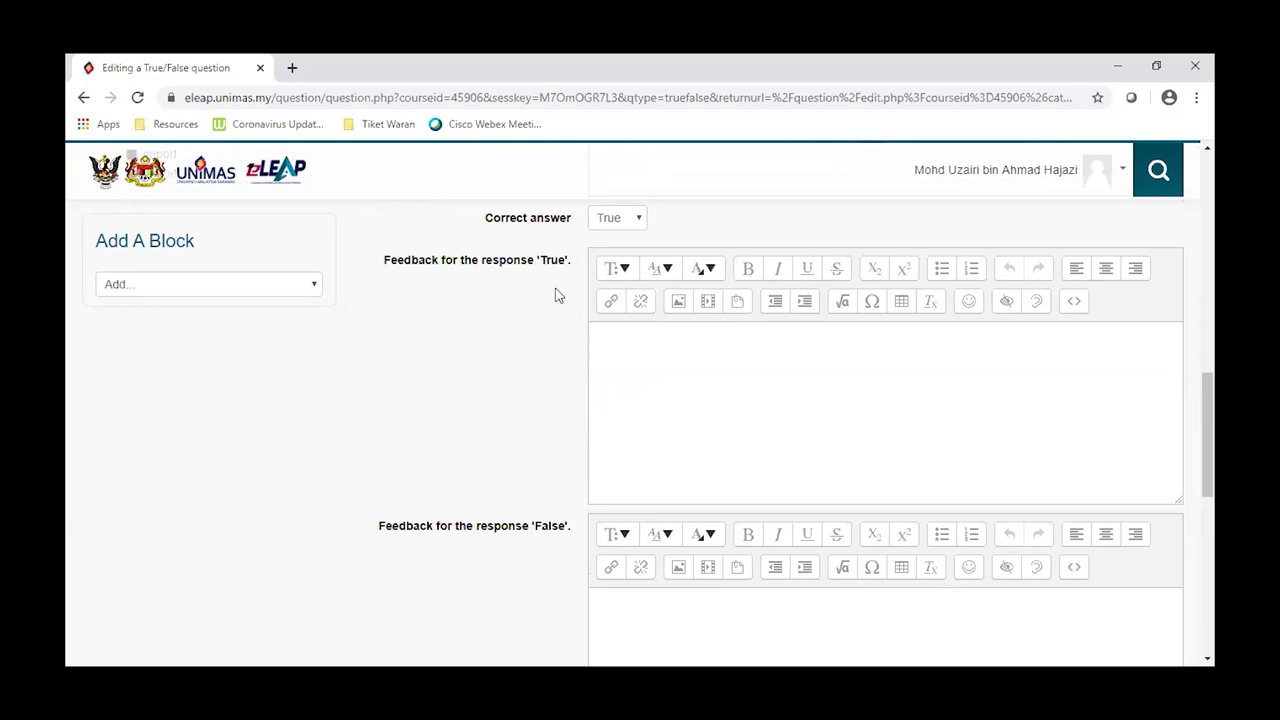
left_click(617, 346)
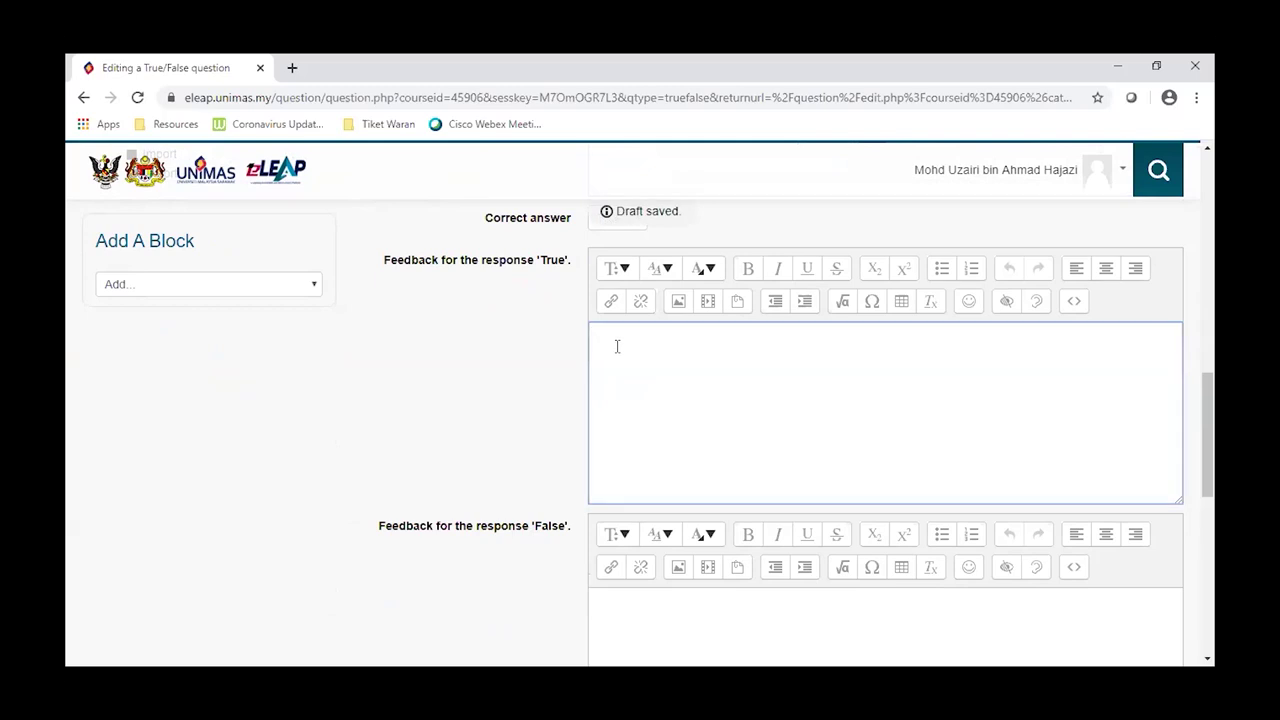
type("Good job")
- Place the cursor in the 'Feedback for the response False' editor
scroll(631, 360, "down", 2)
left_click(632, 466)
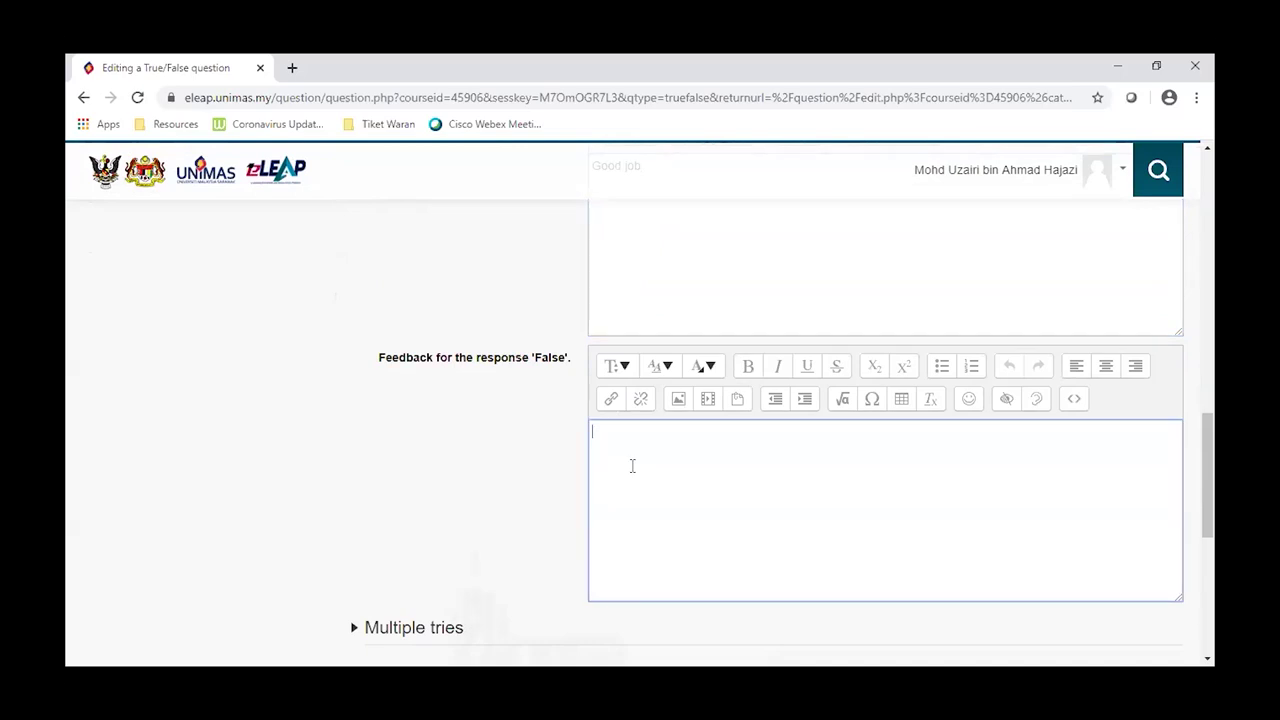
scroll(632, 466, "up", 1)
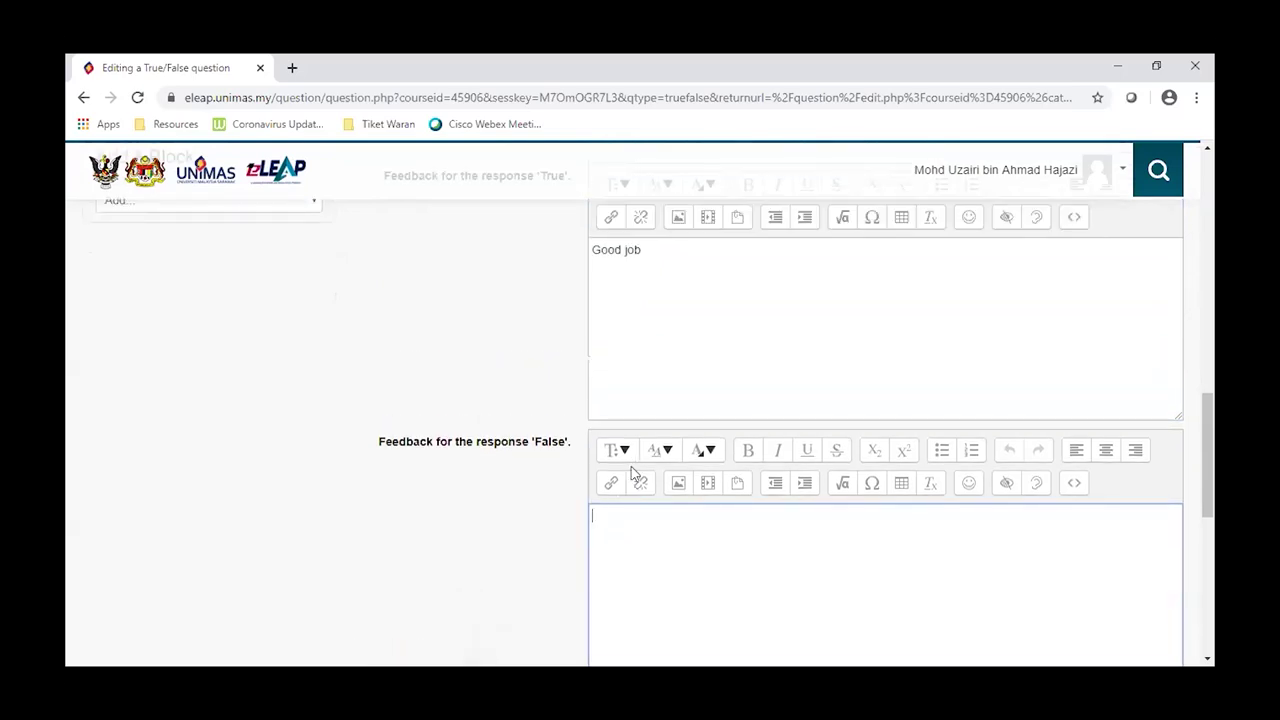
scroll(632, 470, "up", 3)
scroll(610, 505, "up", 3)
scroll(608, 513, "up", 2)
scroll(608, 513, "down", 7)
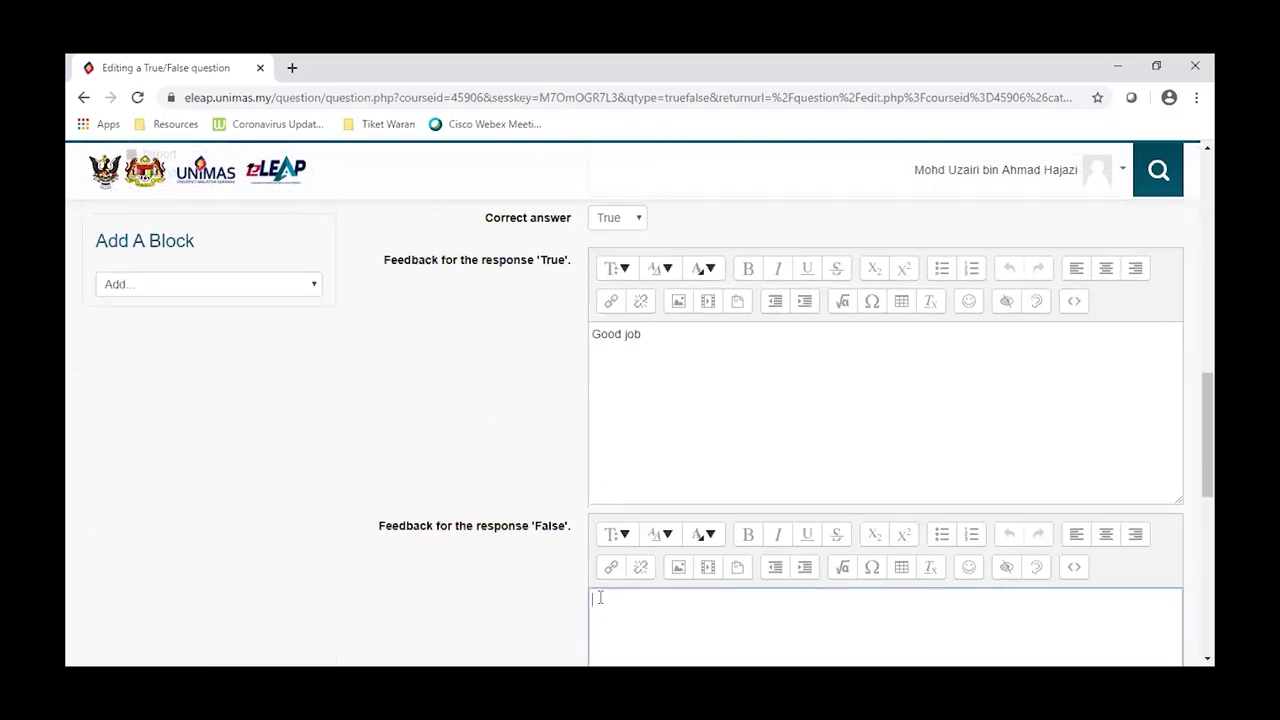
scroll(600, 598, "down", 1)
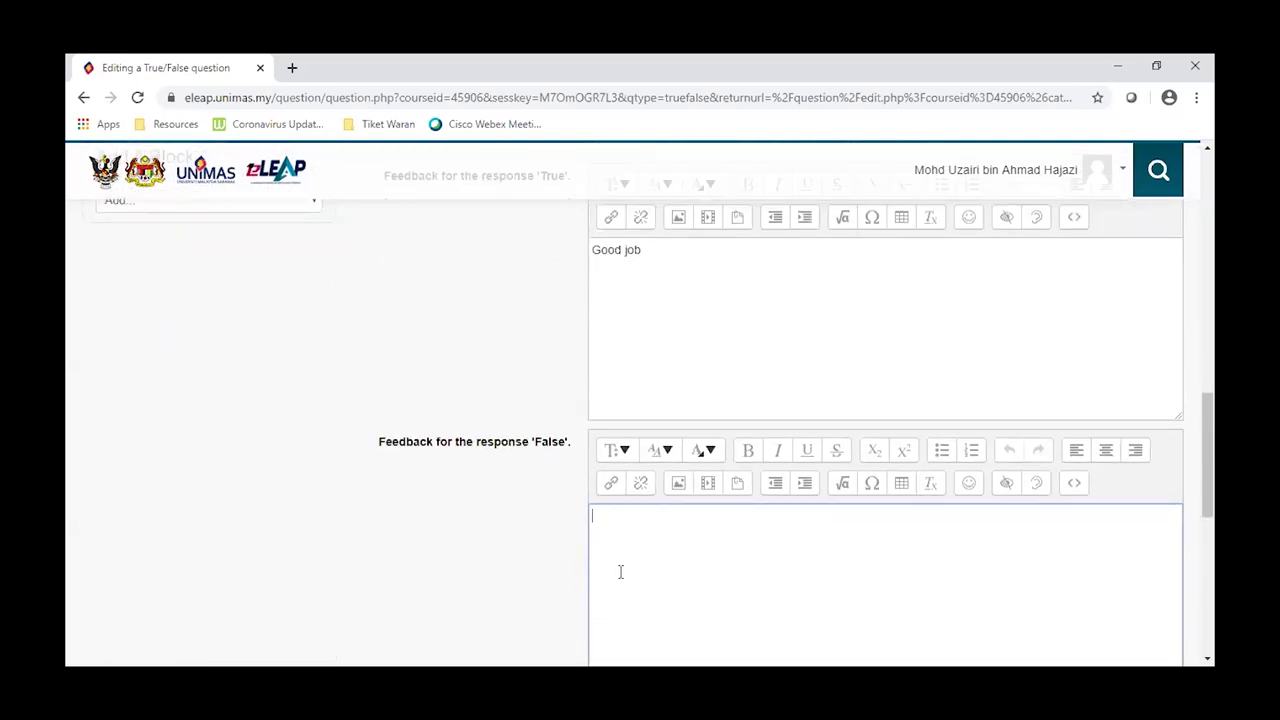
scroll(620, 571, "up", 7)
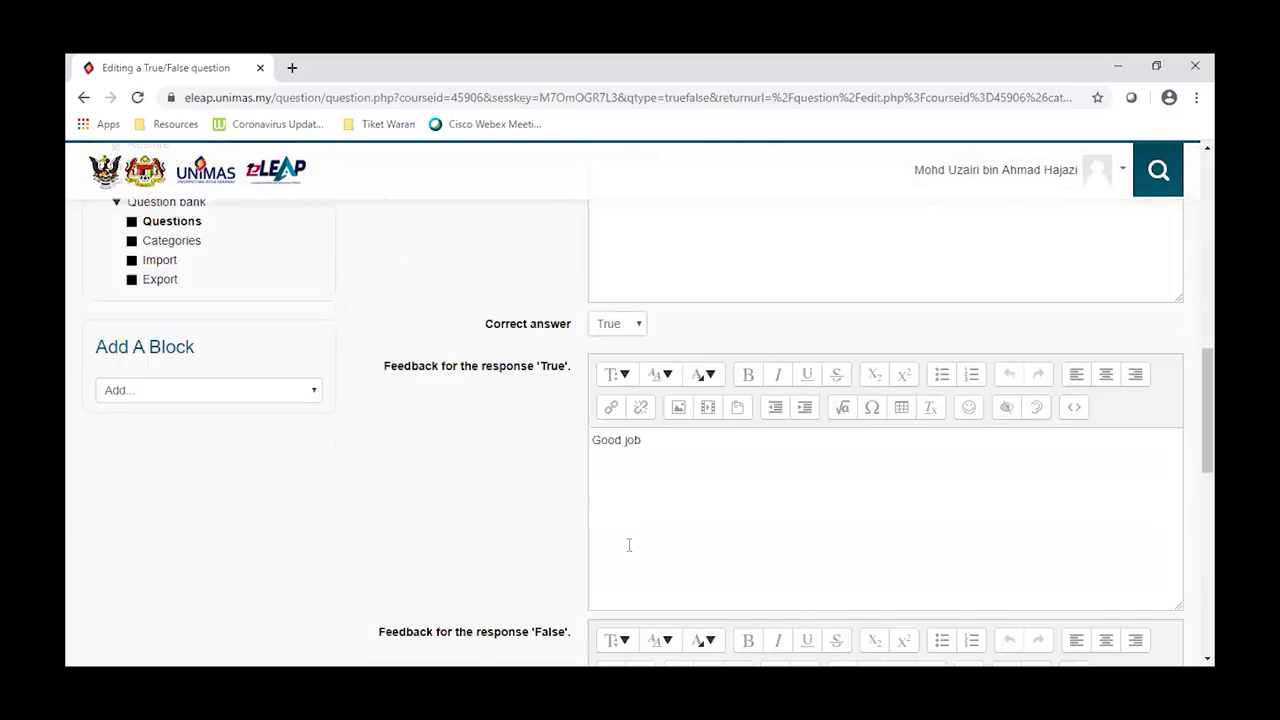
scroll(628, 544, "down", 8)
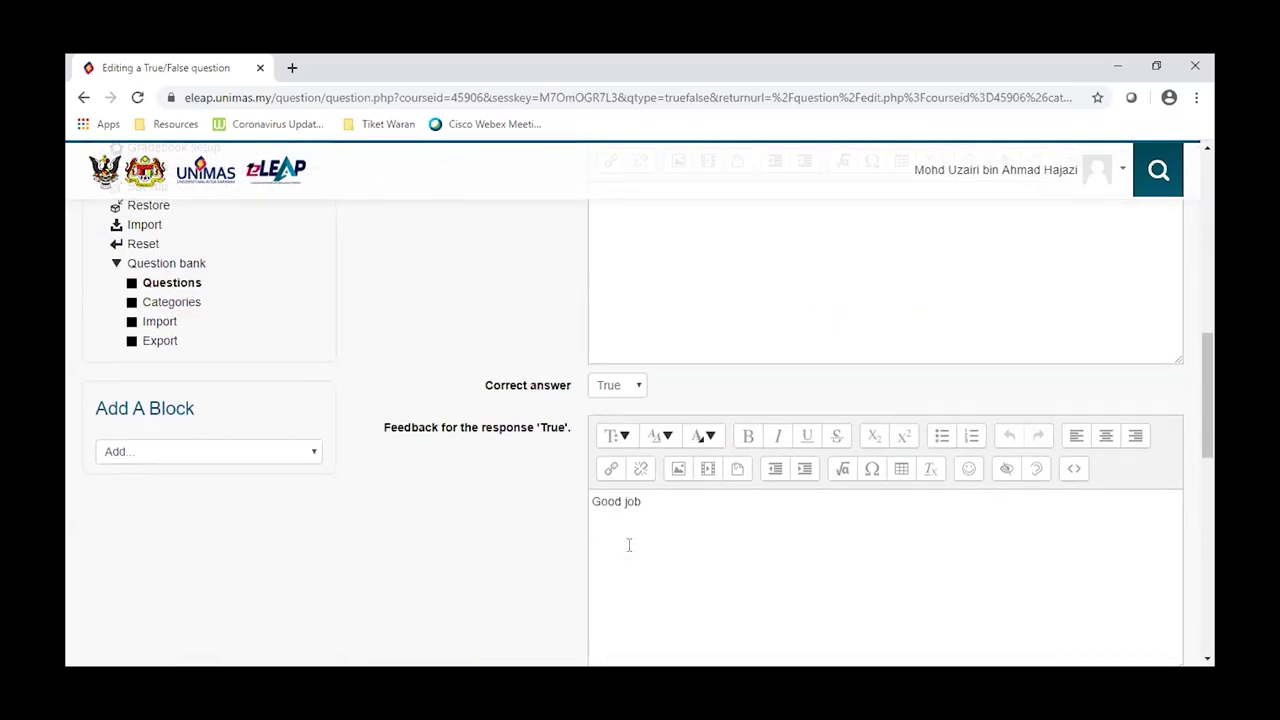
scroll(628, 553, "down", 1)
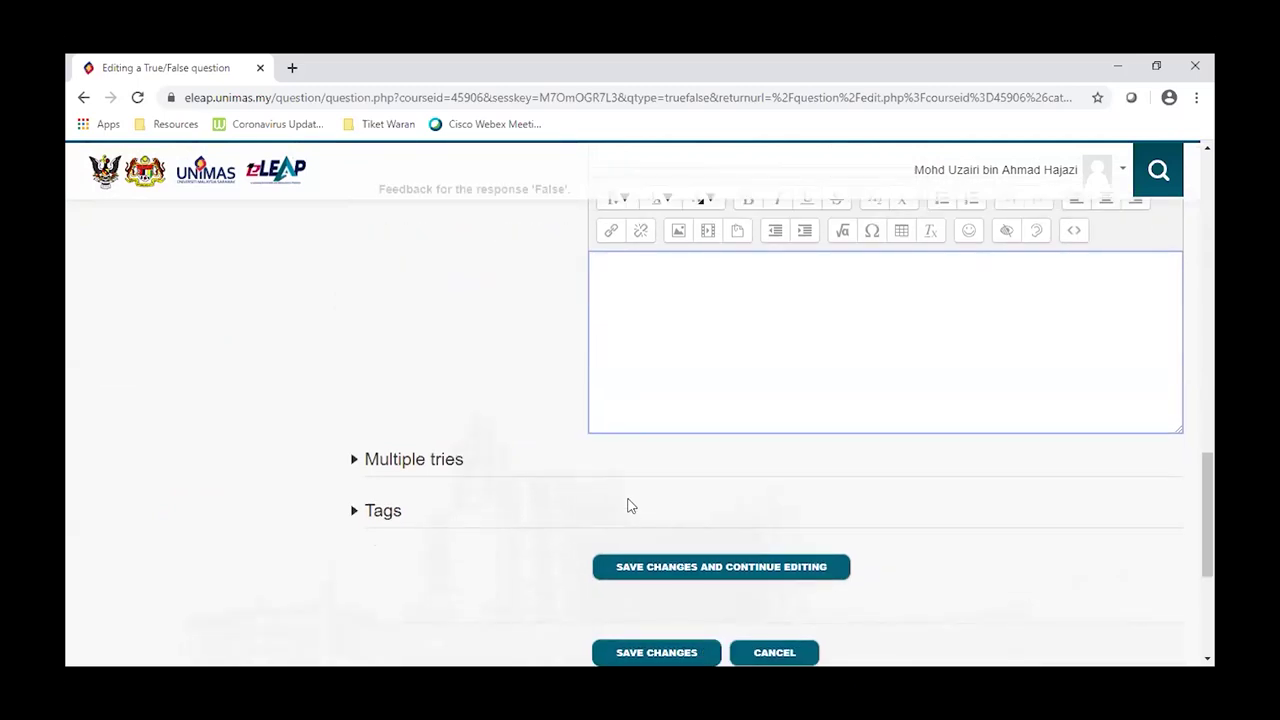
- Enter the False feedback 'MS is a topic under OM that specialized in quantitative analysis'
type("MS is a topic under OM that speci")
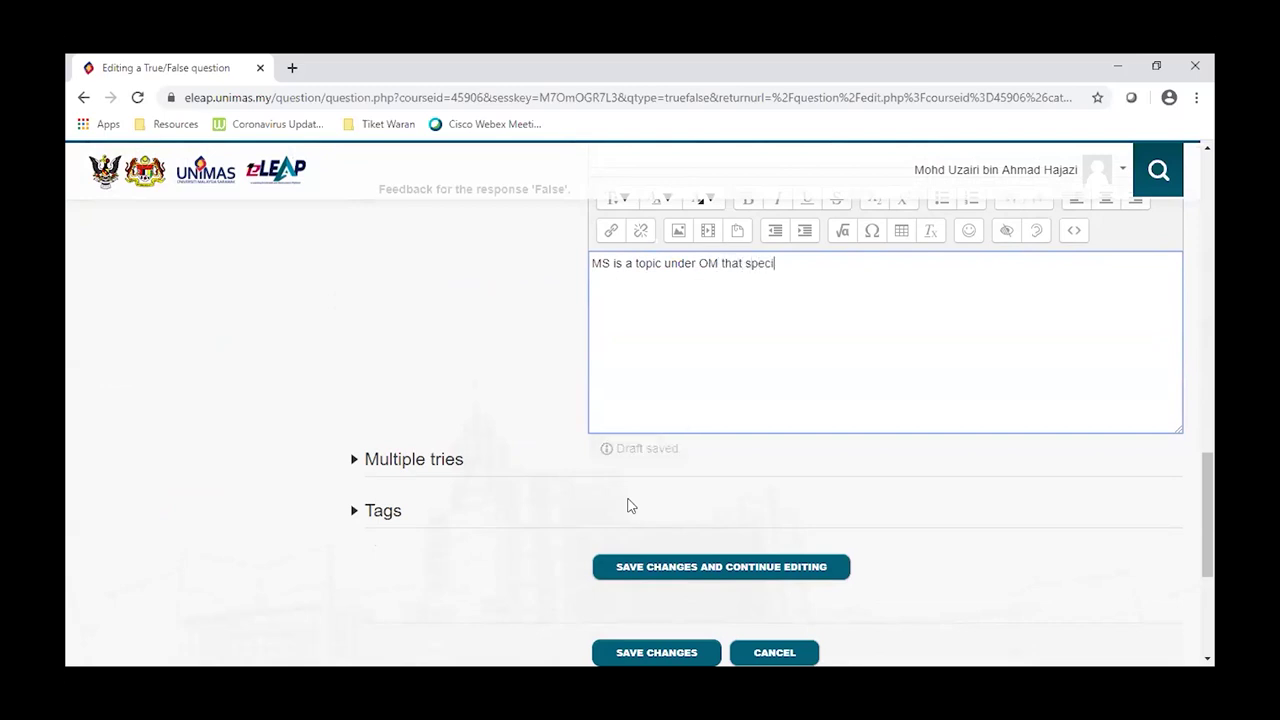
type("alized in quanti")
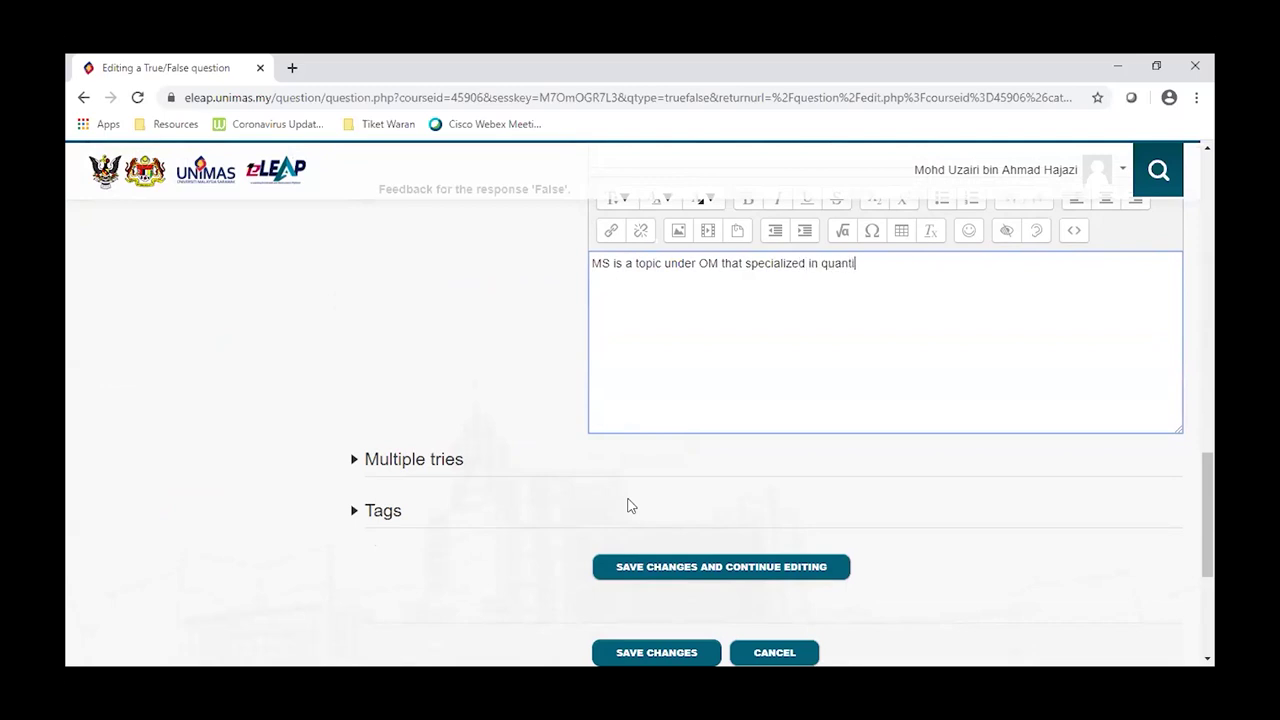
type("tative nal")
key("BackSpace")
key("BackSpace")
key("BackSpace")
type("analysis")
scroll(631, 505, "down", 1)
- Save T/F Intro Q1 and review it in the Topic 1 question bank
left_click(650, 568)
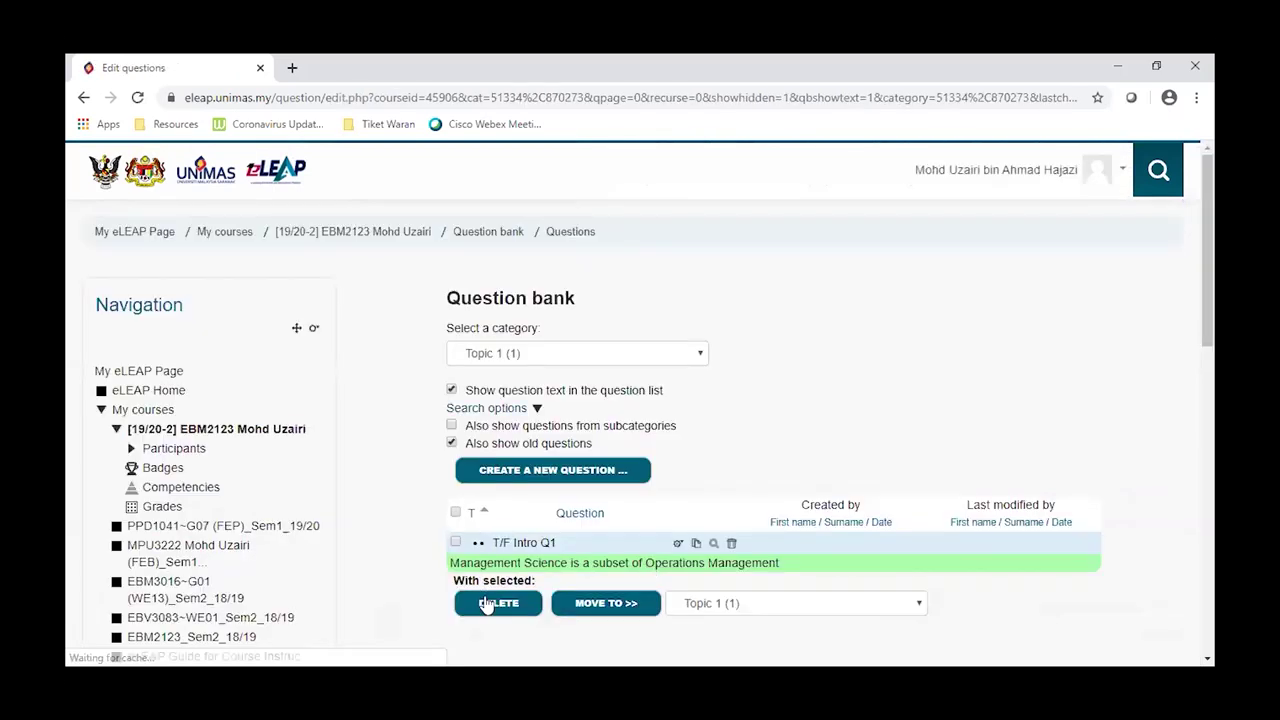
scroll(503, 583, "down", 1)
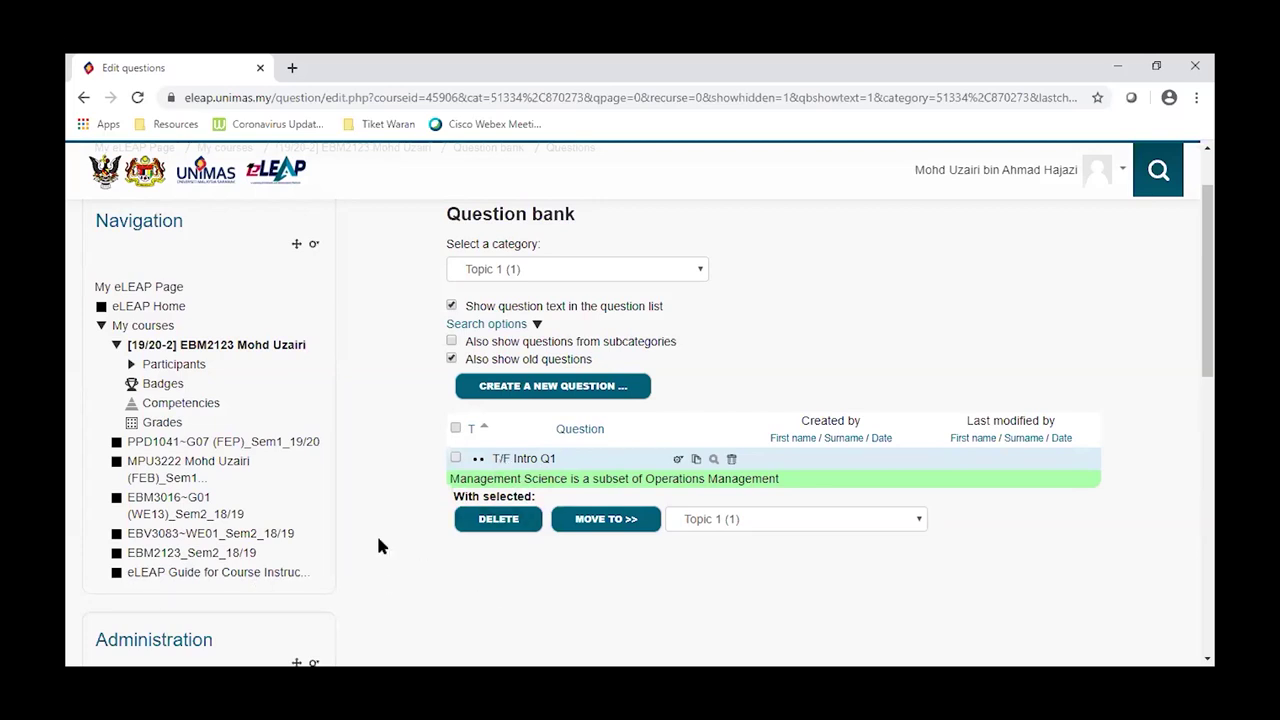
scroll(380, 546, "down", 2)
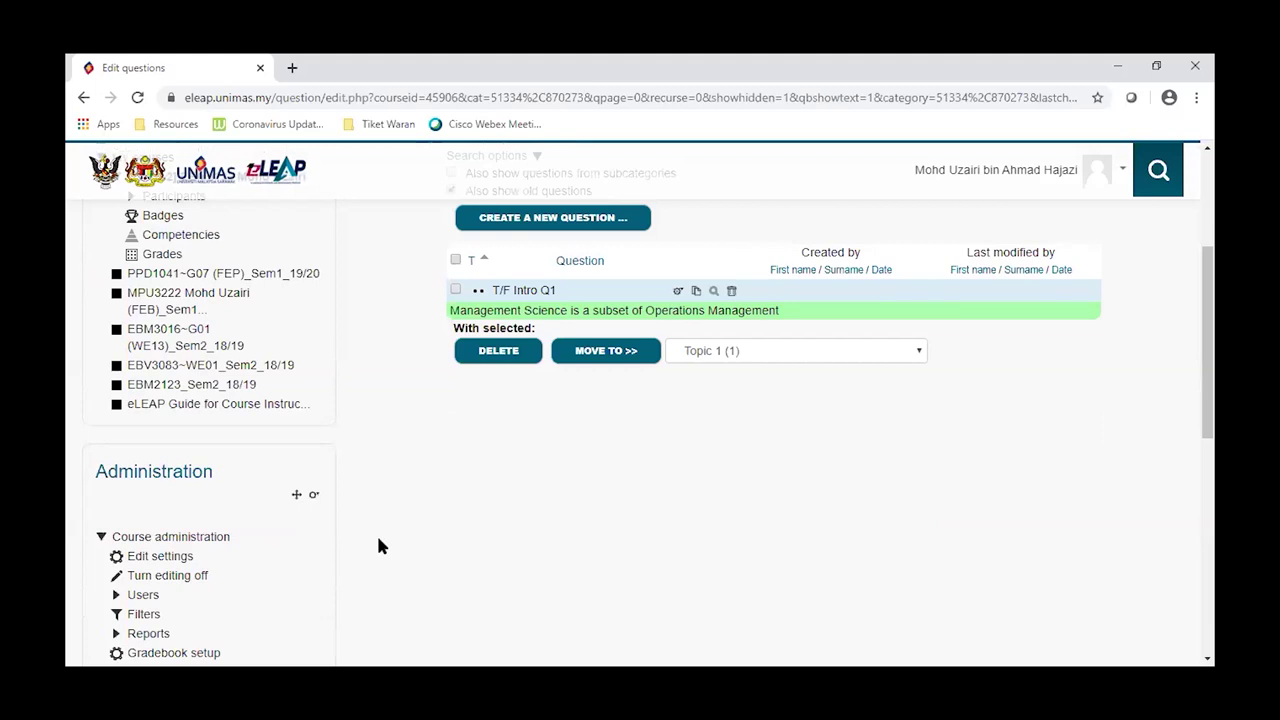
scroll(297, 490, "down", 2)
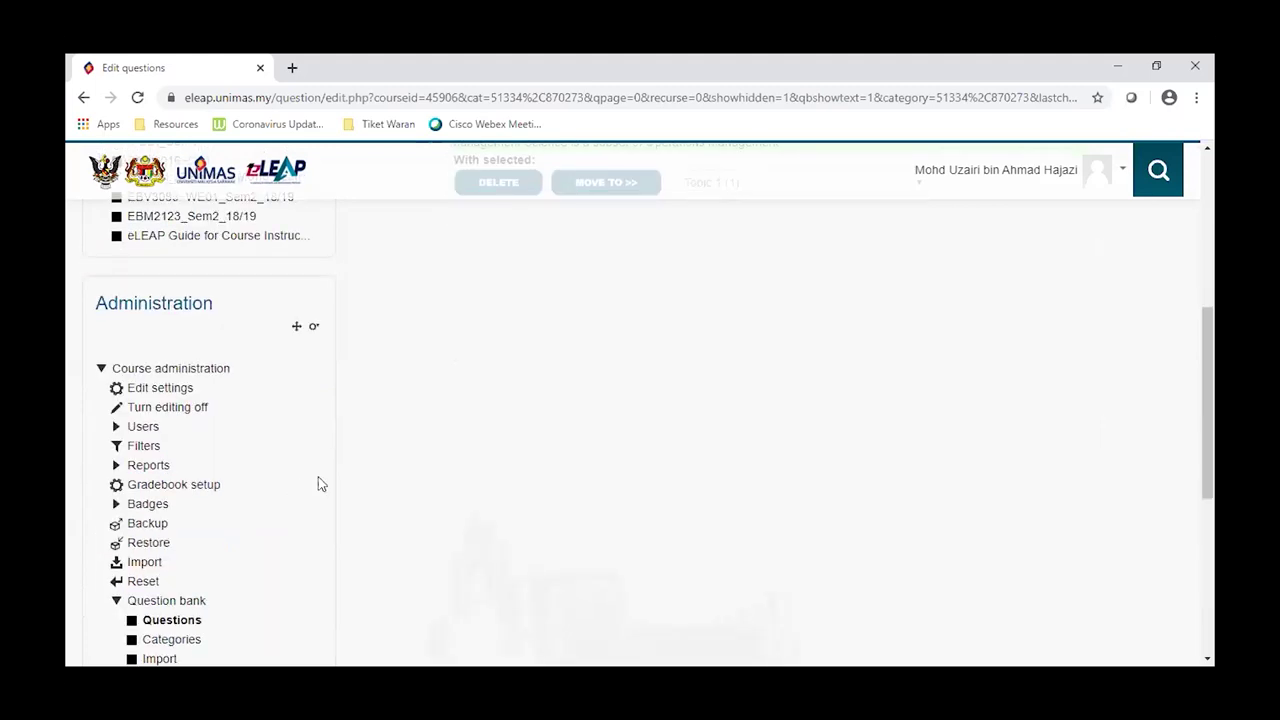
scroll(437, 474, "up", 3)
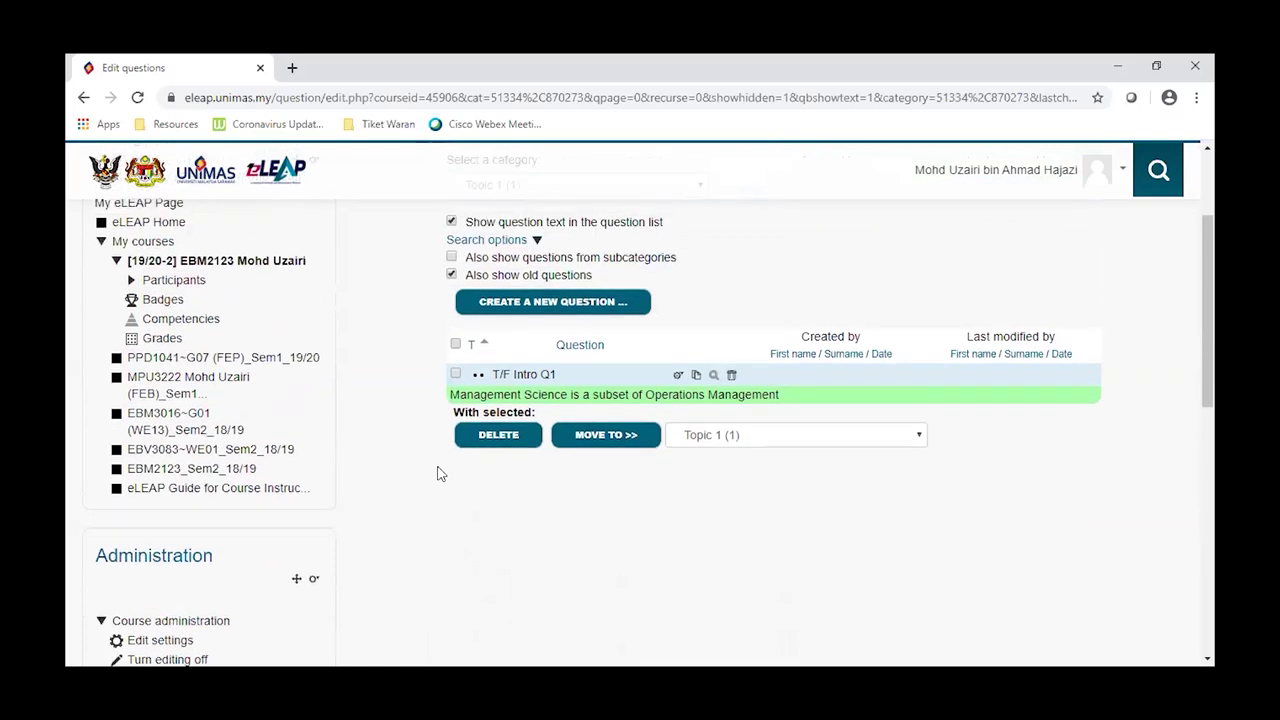
scroll(437, 474, "down", 4)
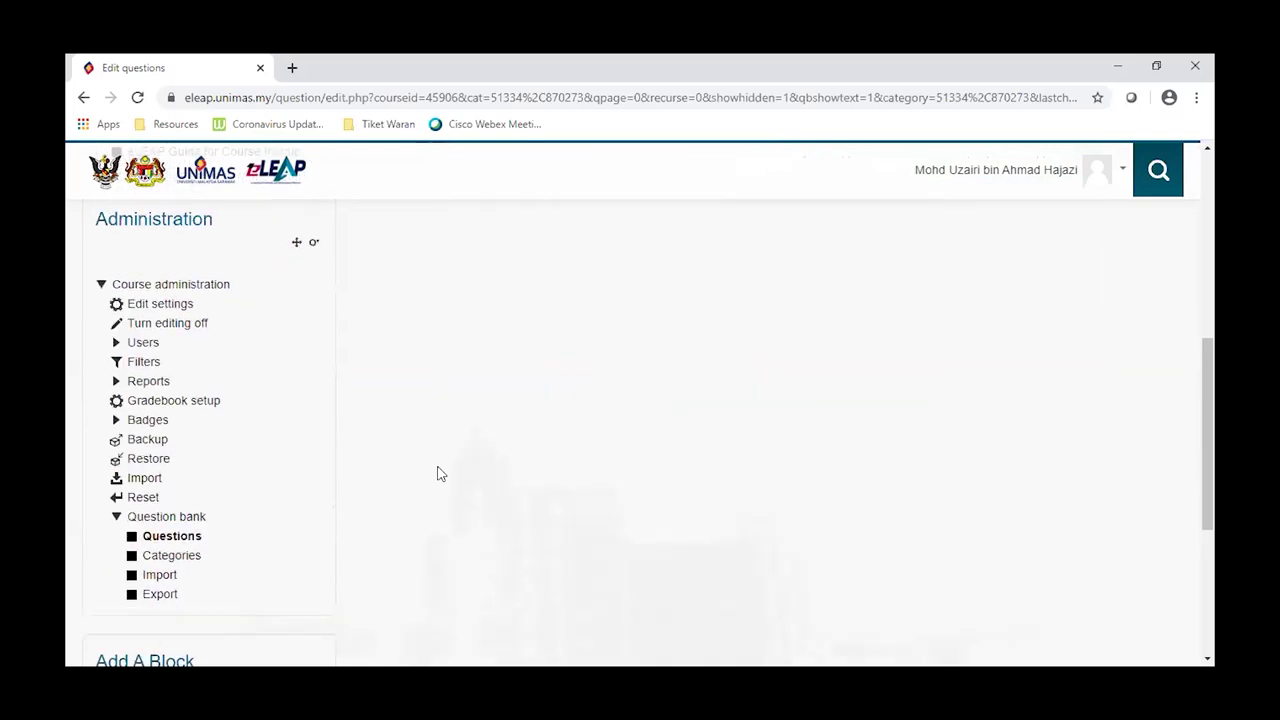
scroll(437, 474, "up", 1)
scroll(437, 474, "down", 2)
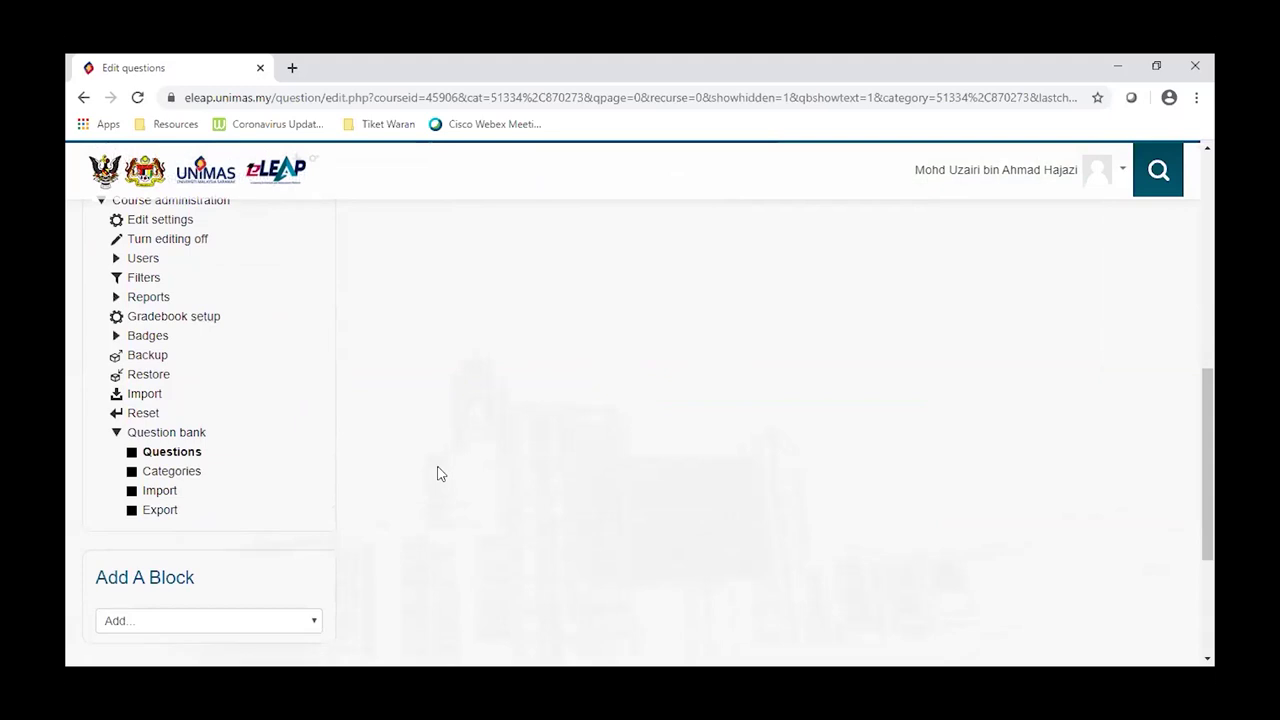
scroll(437, 473, "up", 5)
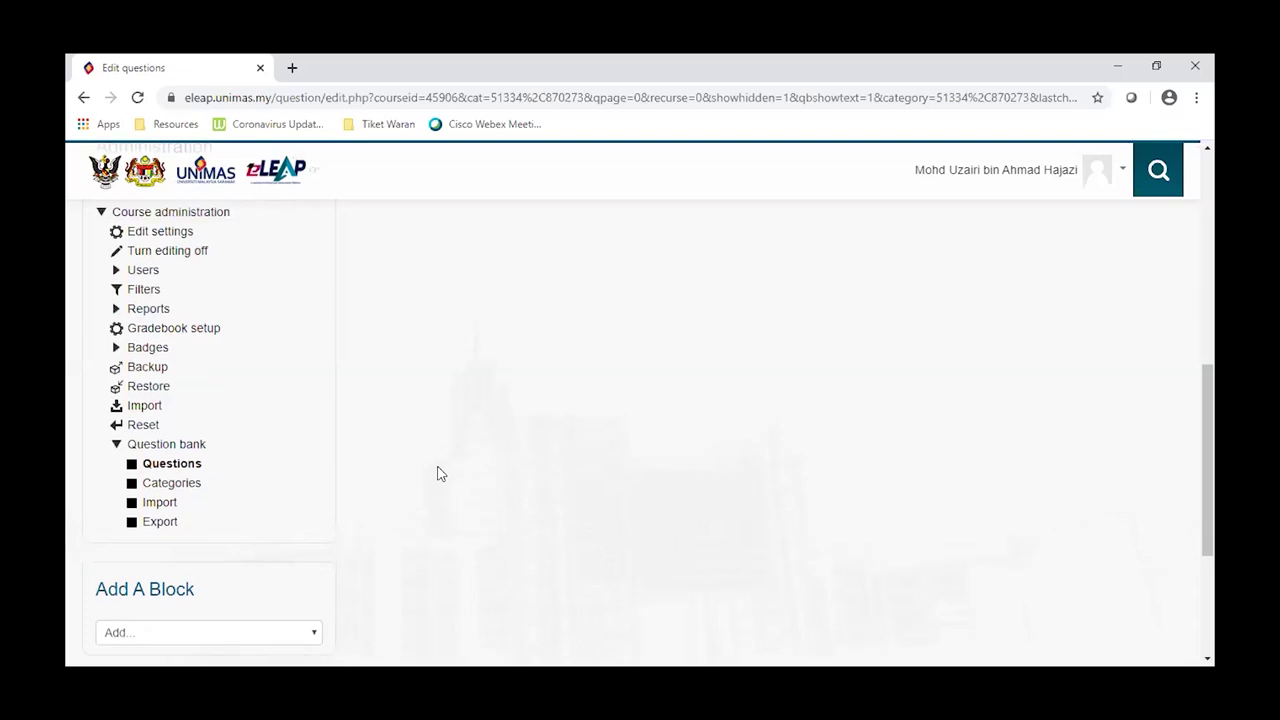
scroll(437, 473, "up", 2)
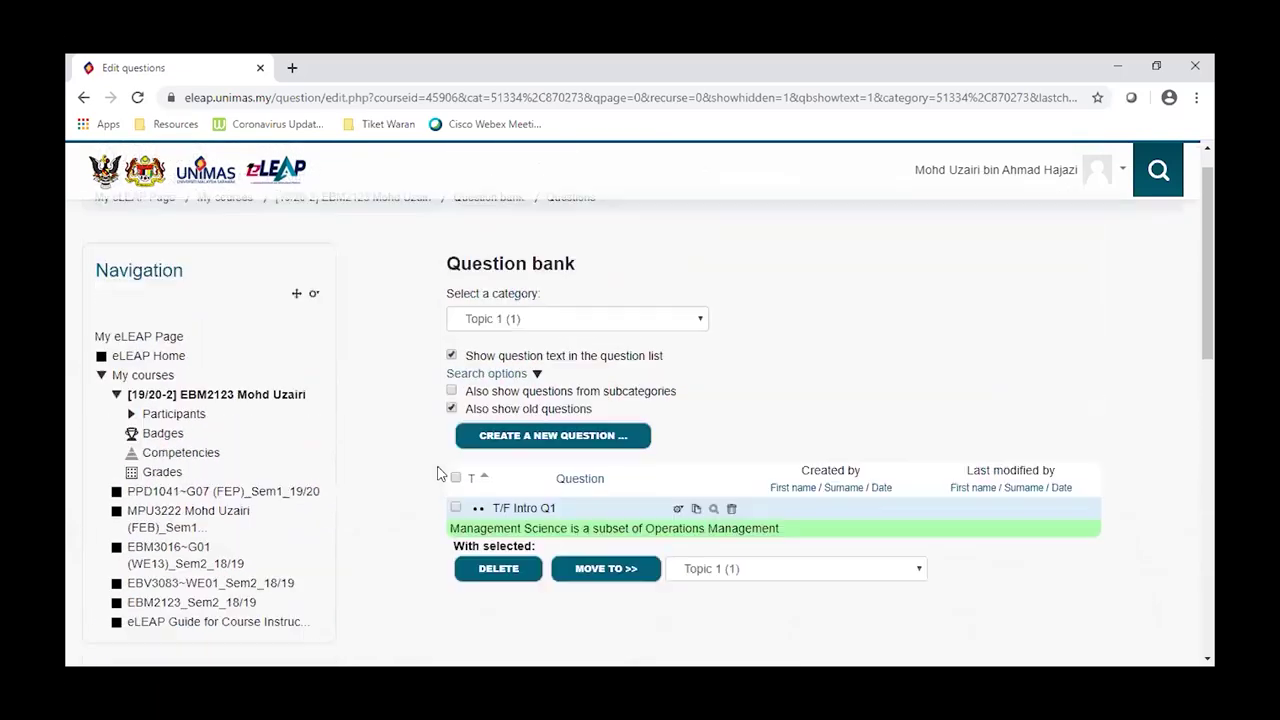
scroll(389, 511, "down", 5)
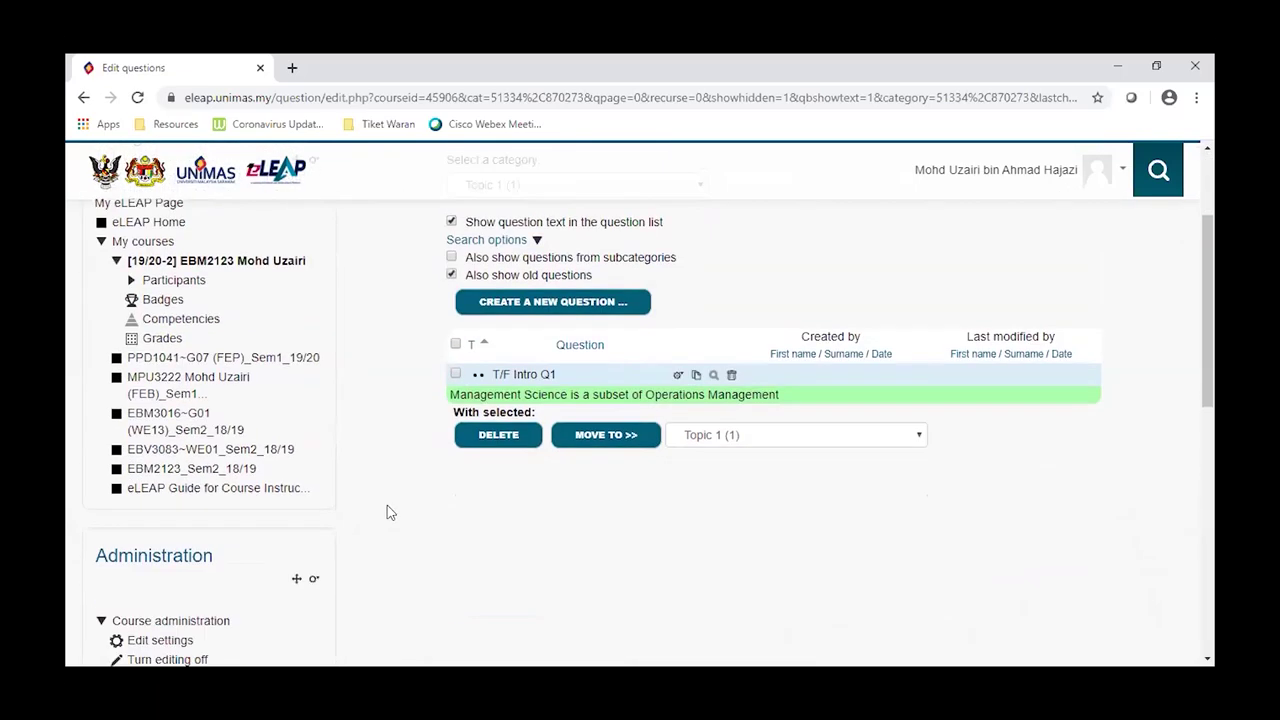
scroll(383, 489, "down", 1)
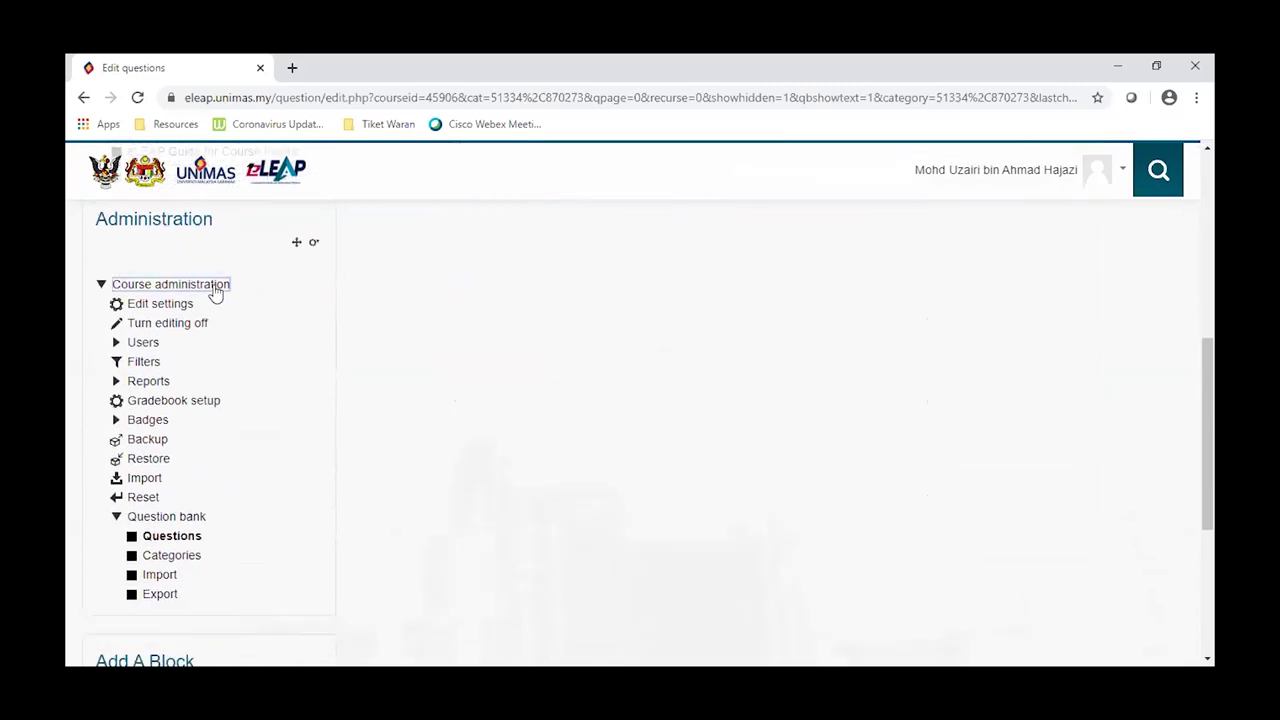
left_click(212, 286)
left_click(211, 287)
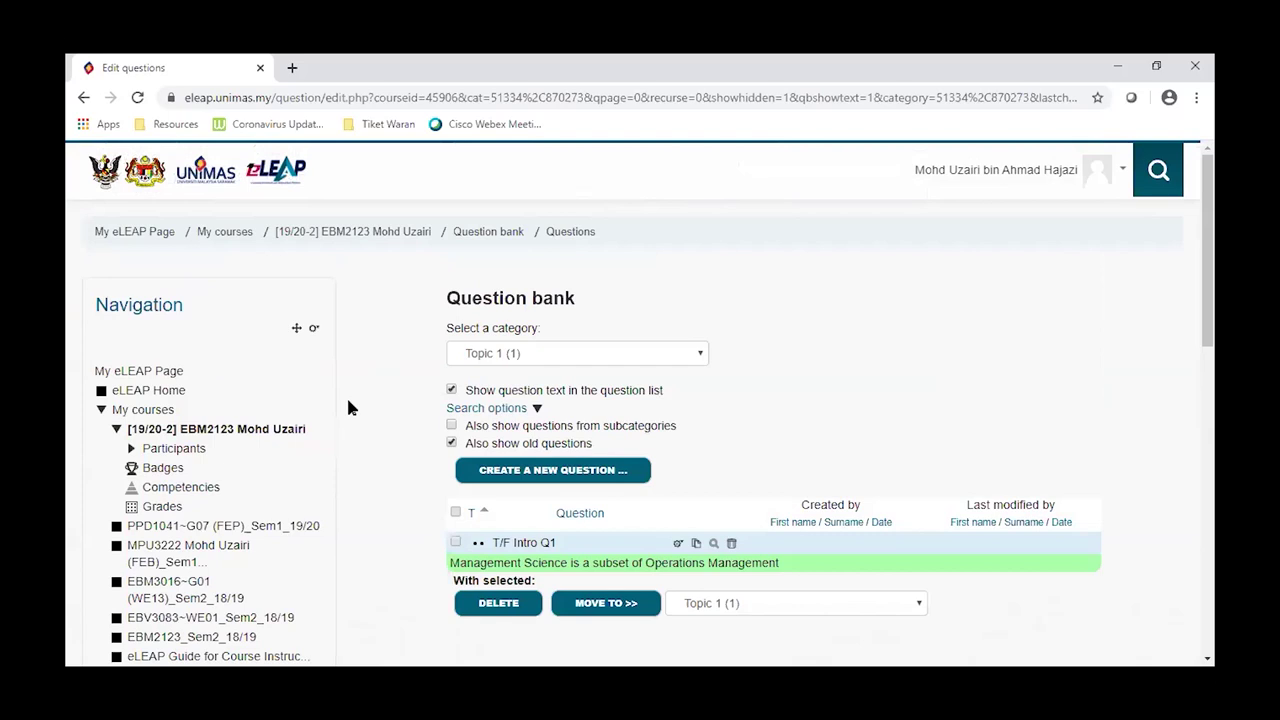
- Return to the EBM2123 course page and scroll to Online Activities
left_click(377, 237)
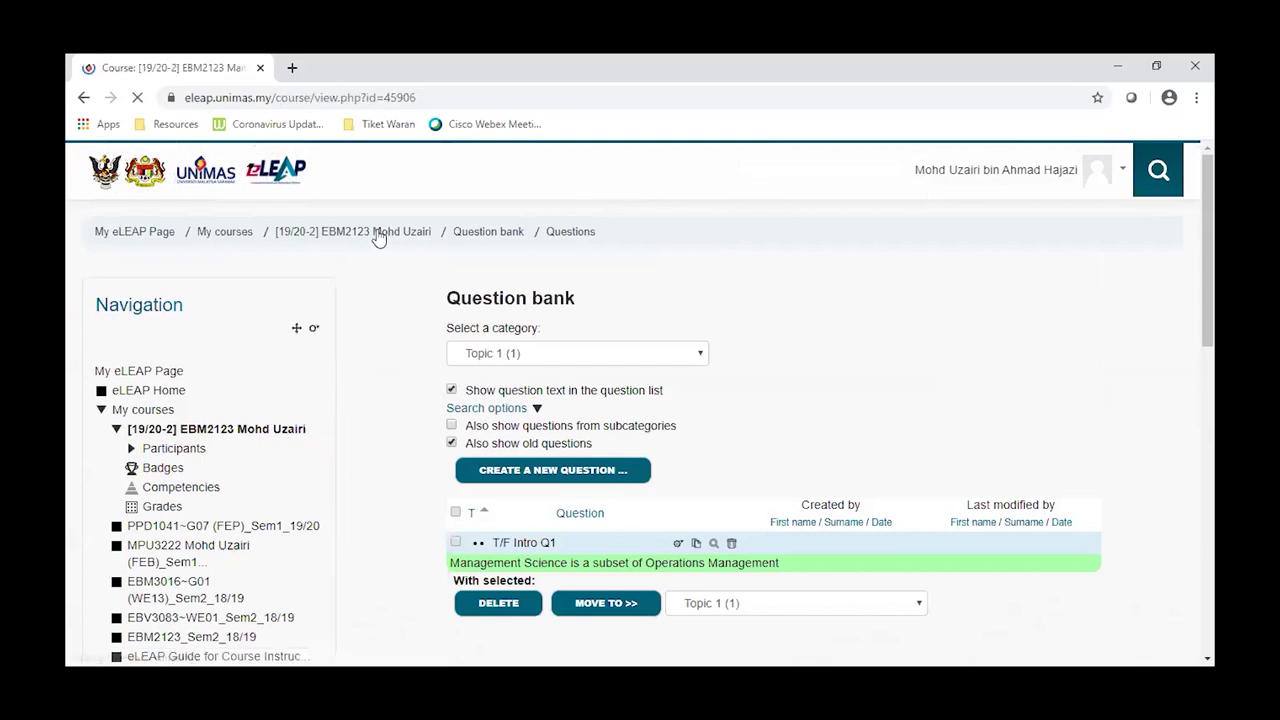
scroll(474, 383, "down", 3)
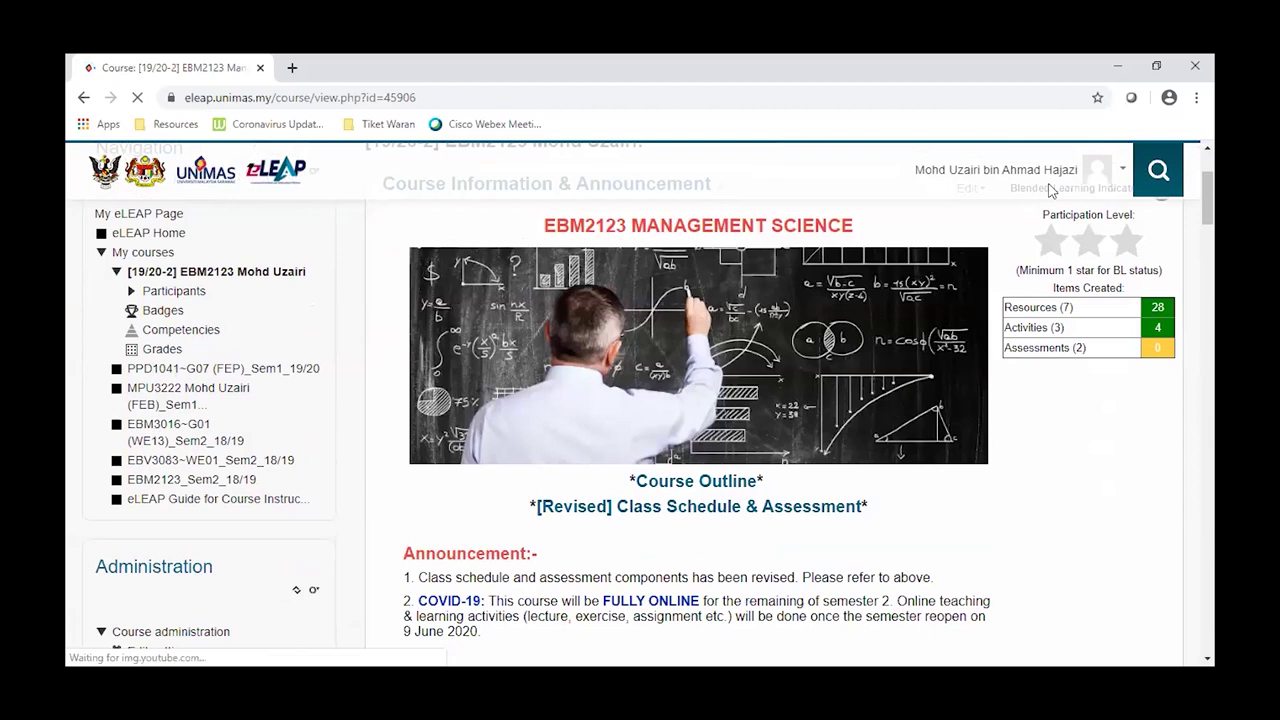
scroll(462, 347, "down", 15)
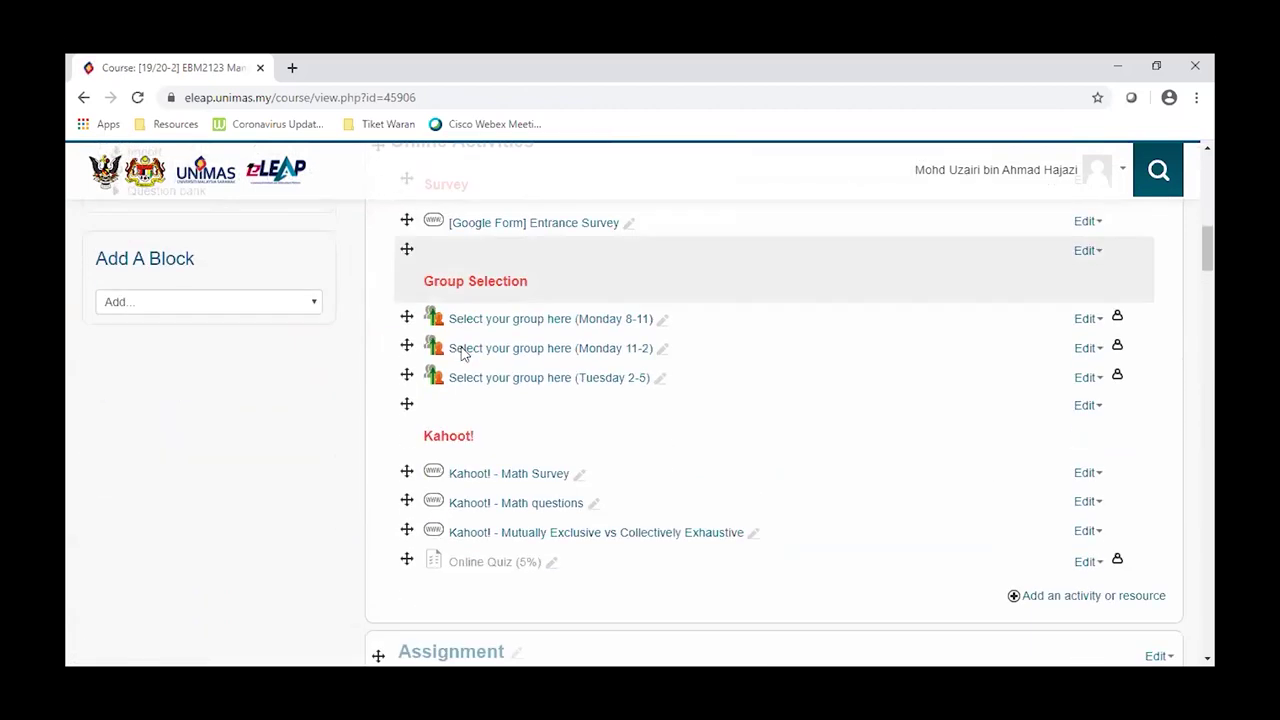
scroll(400, 500, "down", 1)
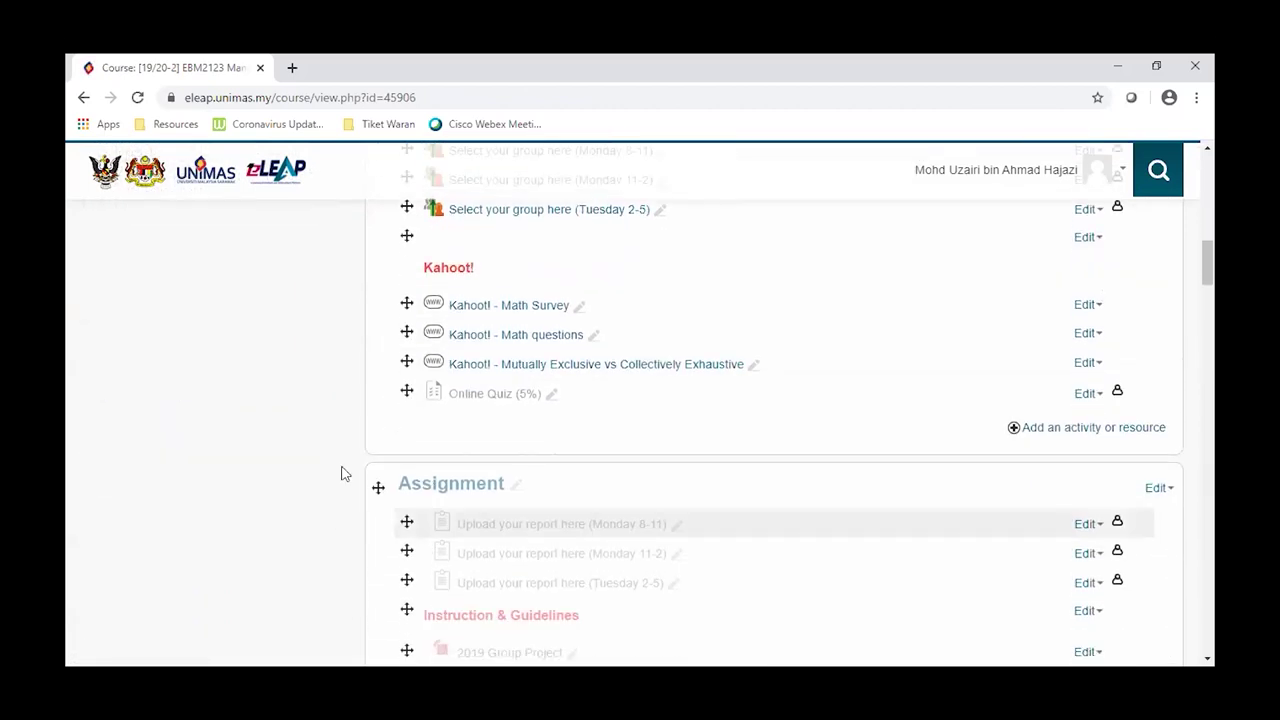
scroll(974, 471, "up", 15)
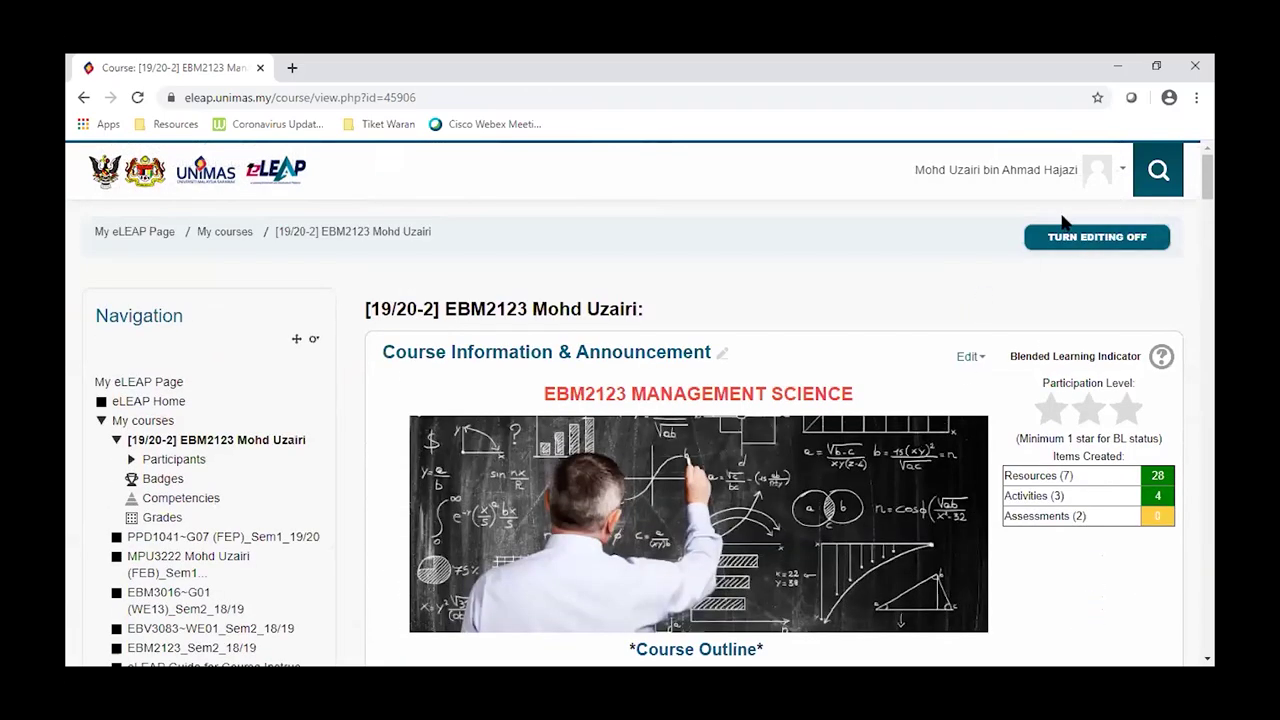
scroll(969, 372, "down", 15)
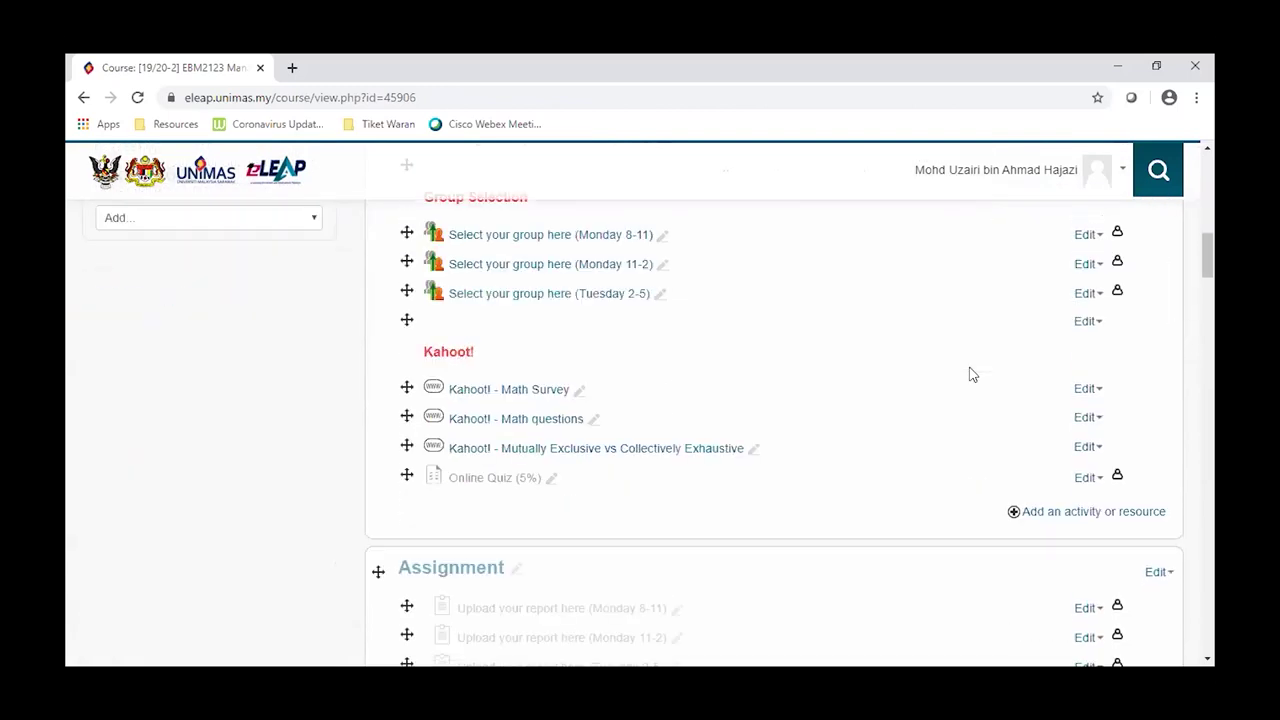
scroll(966, 415, "up", 2)
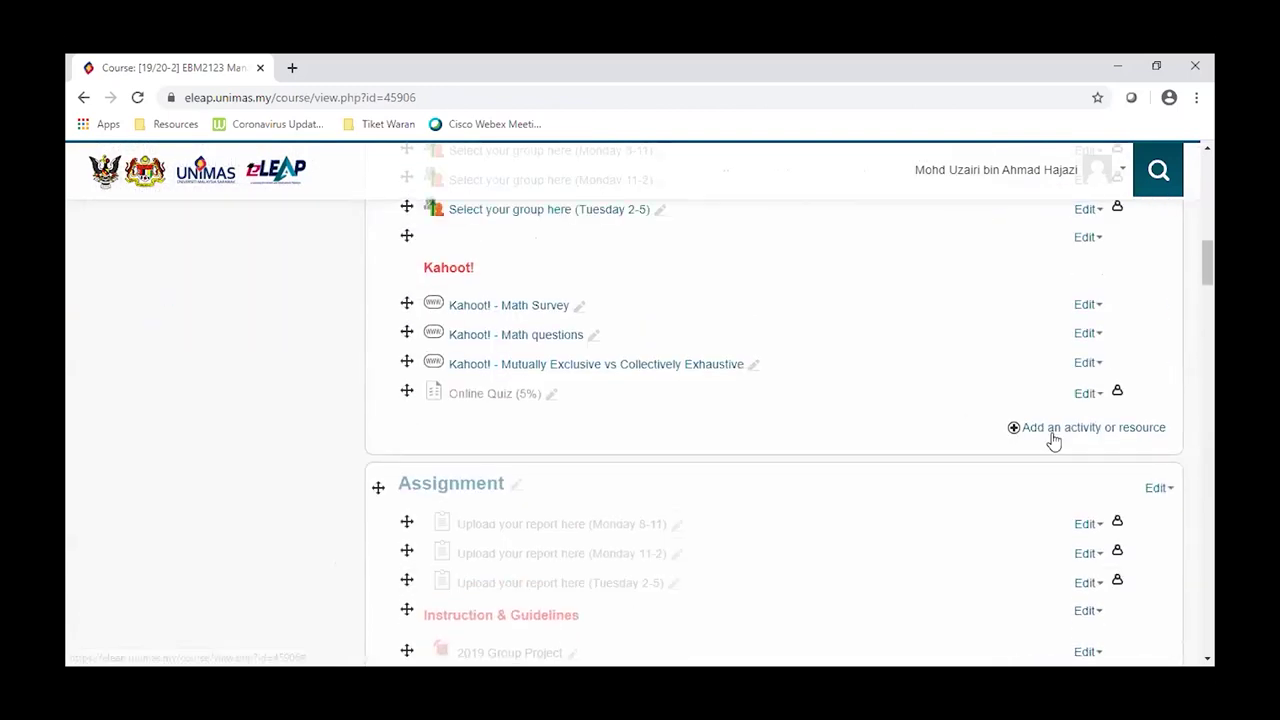
- Add a new Quiz activity to the Online Activities section
left_click(1053, 432)
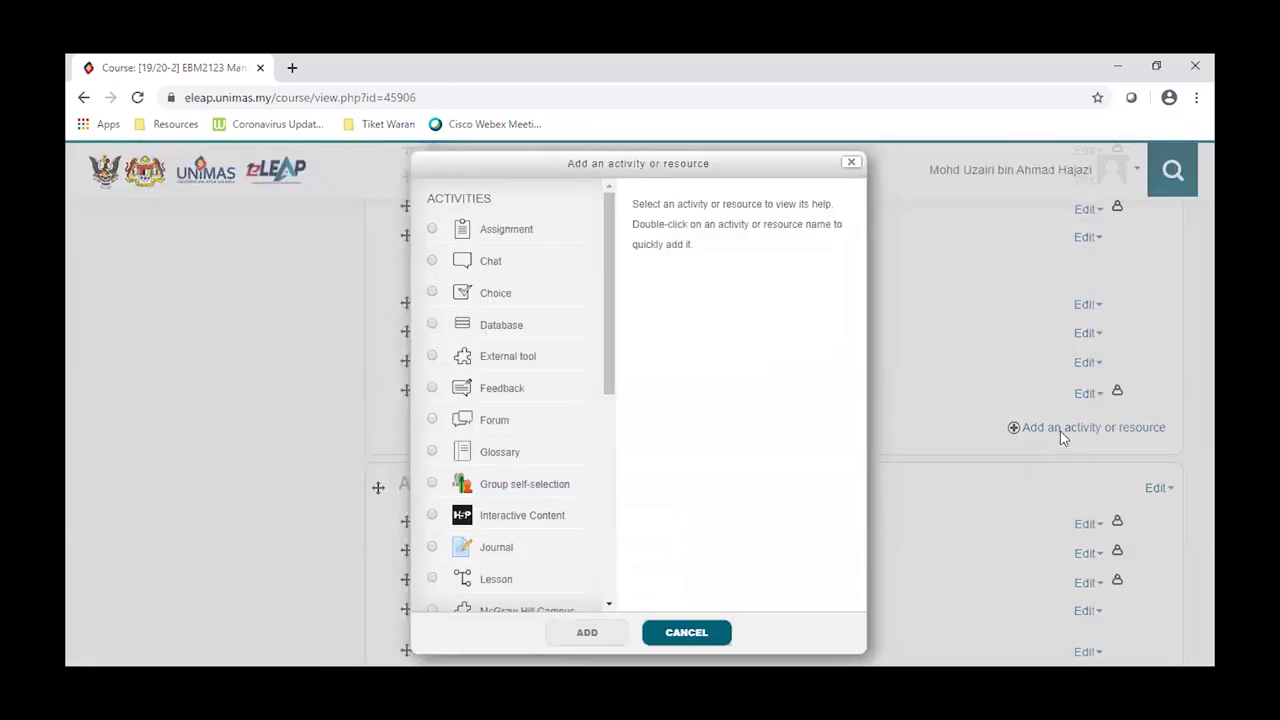
scroll(416, 424, "down", 3)
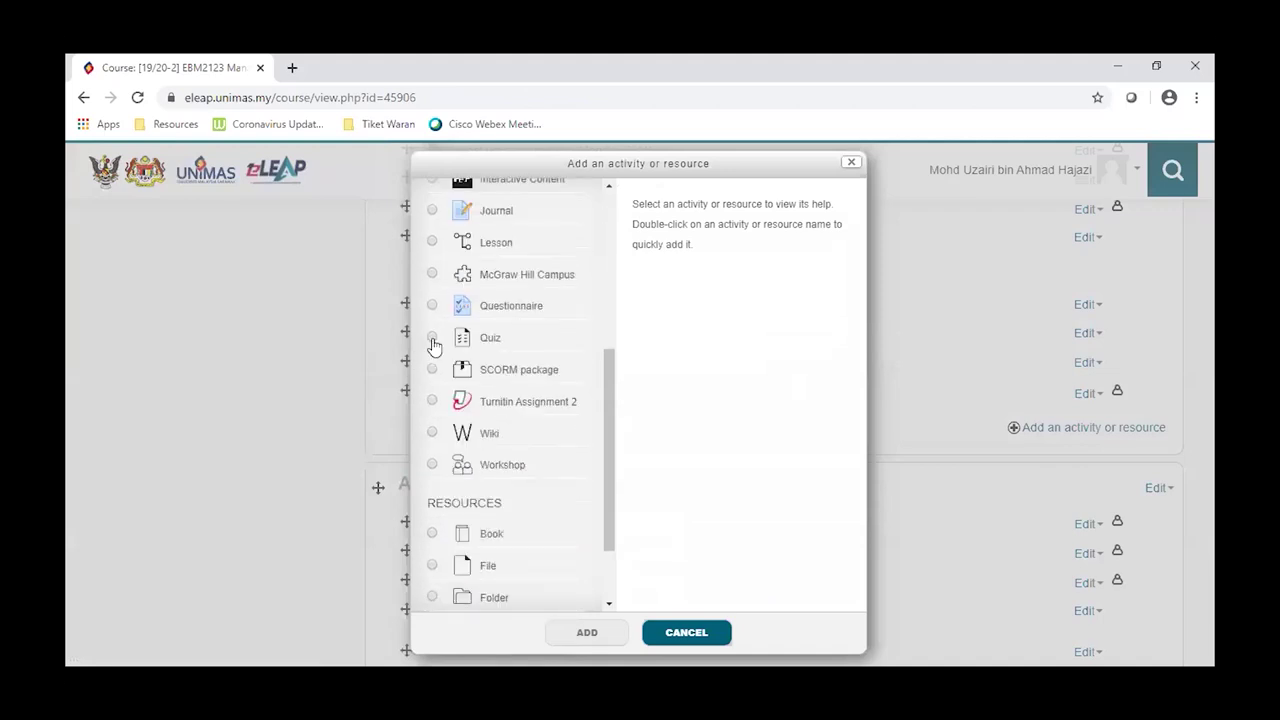
left_click(431, 338)
left_click(580, 634)
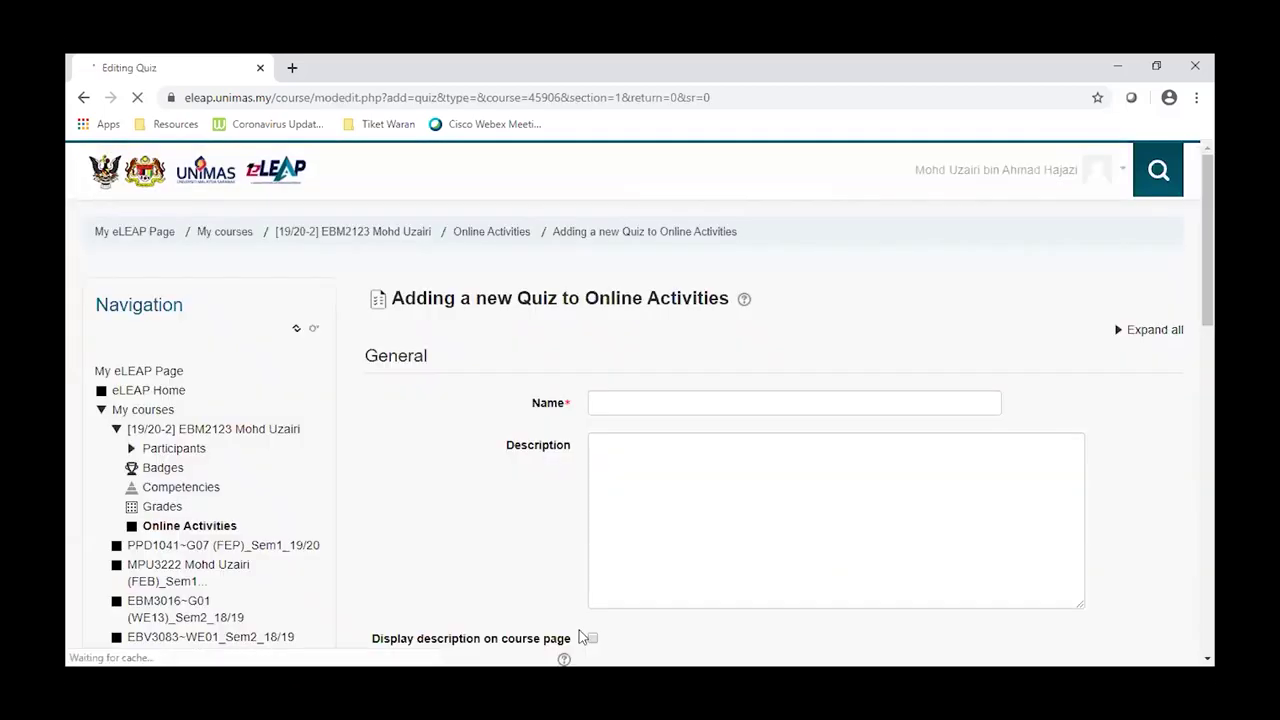
left_click(614, 399)
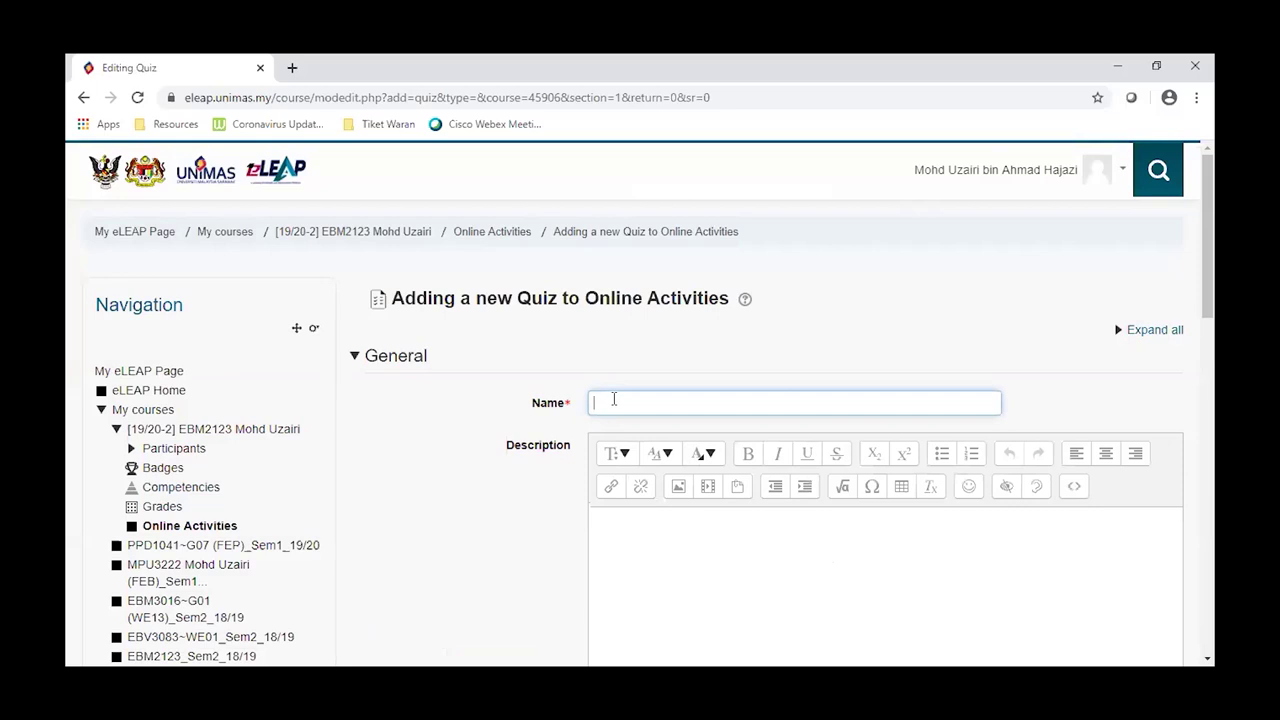
- Enter 'Online Quiz (5%)' as the new quiz's name
type("Online Quiz (5%)")
scroll(663, 560, "down", 1)
scroll(662, 541, "down", 1)
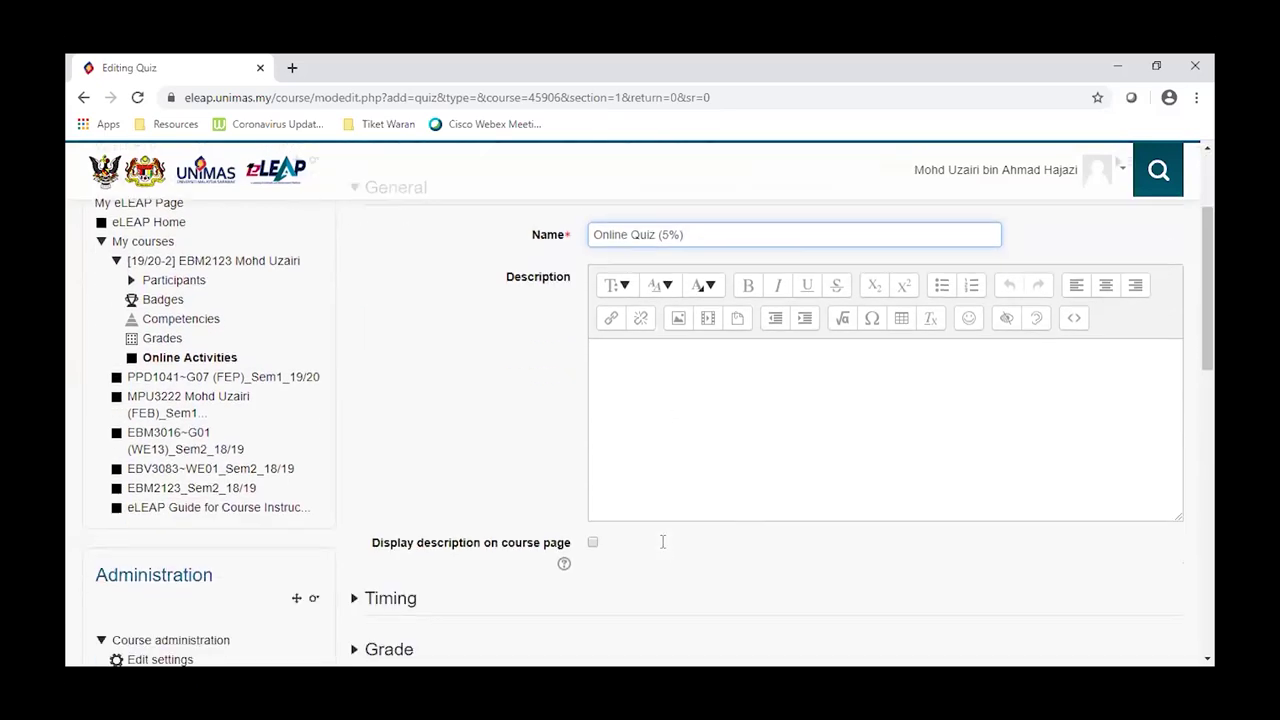
- Write a two-line description: 10 MCQs, start date XXX, and 10 minutes to answer
left_click(635, 365)
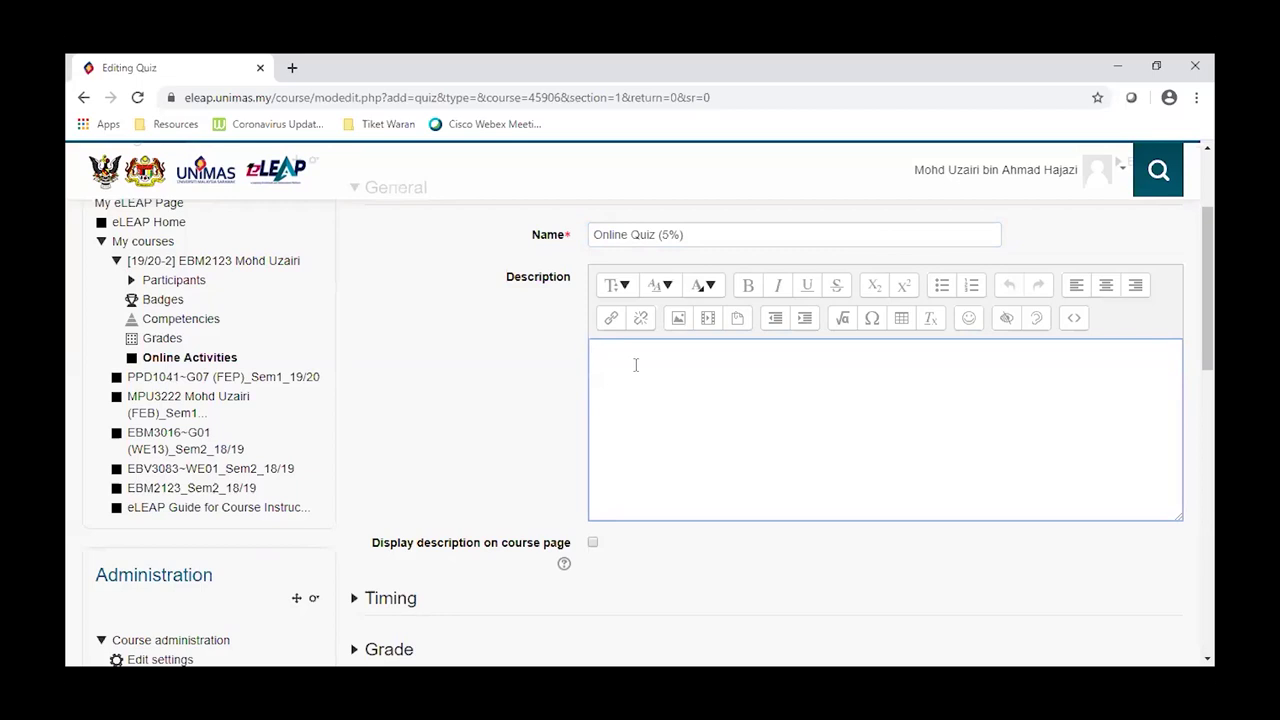
type("This quiz have 10 MCQ. Asnwer all ")
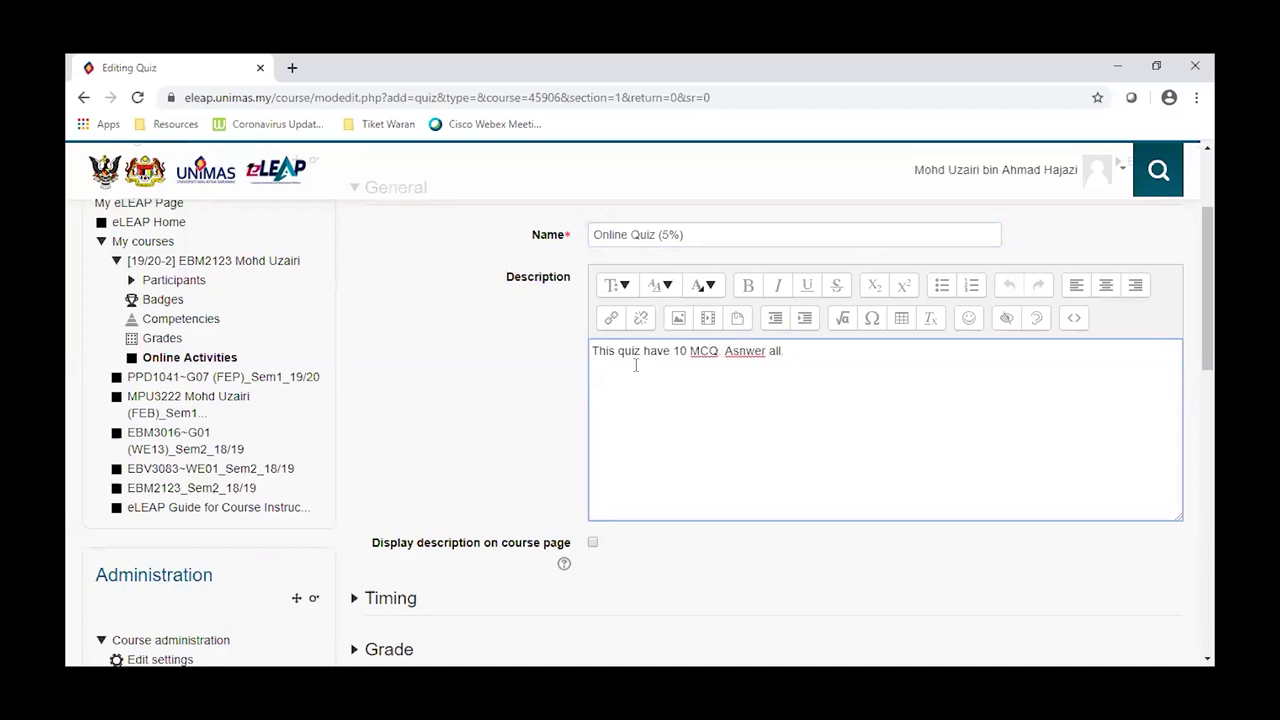
type(" The dead")
key("BackSpace")
key("BackSpace")
key("BackSpace")
key("BackSpace")
key("BackSpace")
key("BackSpace")
key("BackSpace")
key("BackSpace")
key("Return")
type("Start ")
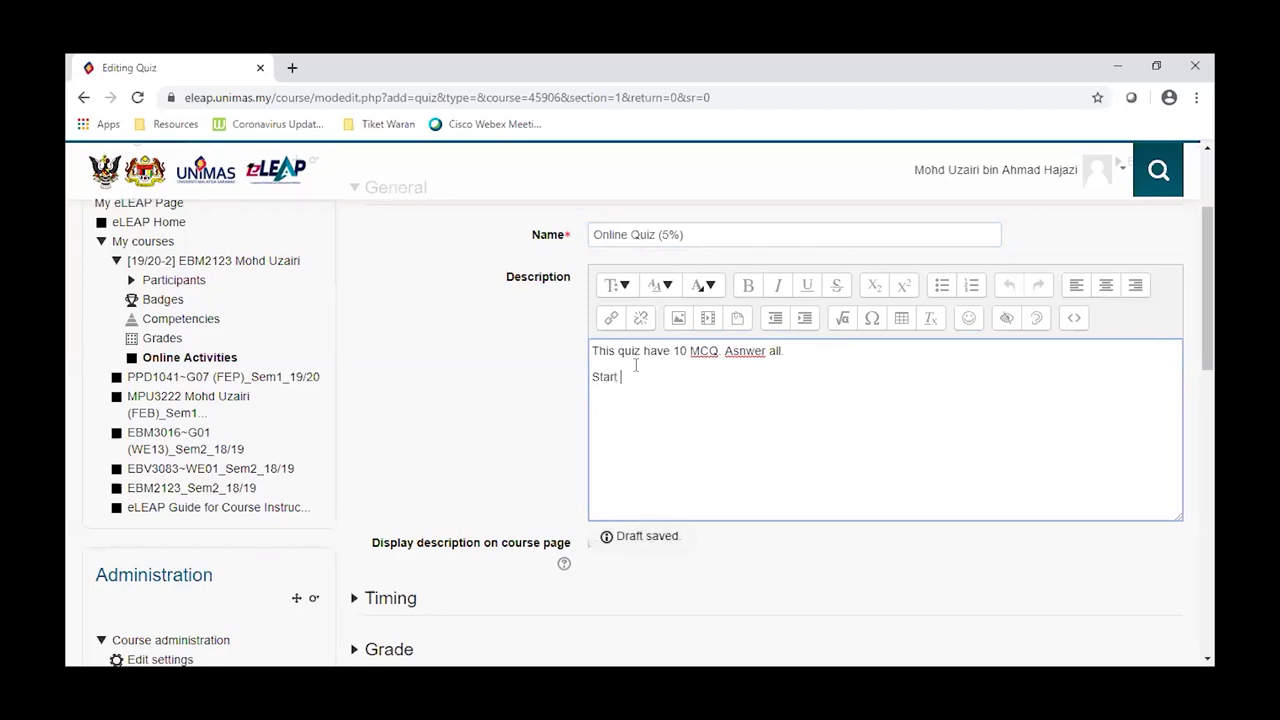
type("Date")
type(" is")
type(" XXX")
type(".")
type(" and")
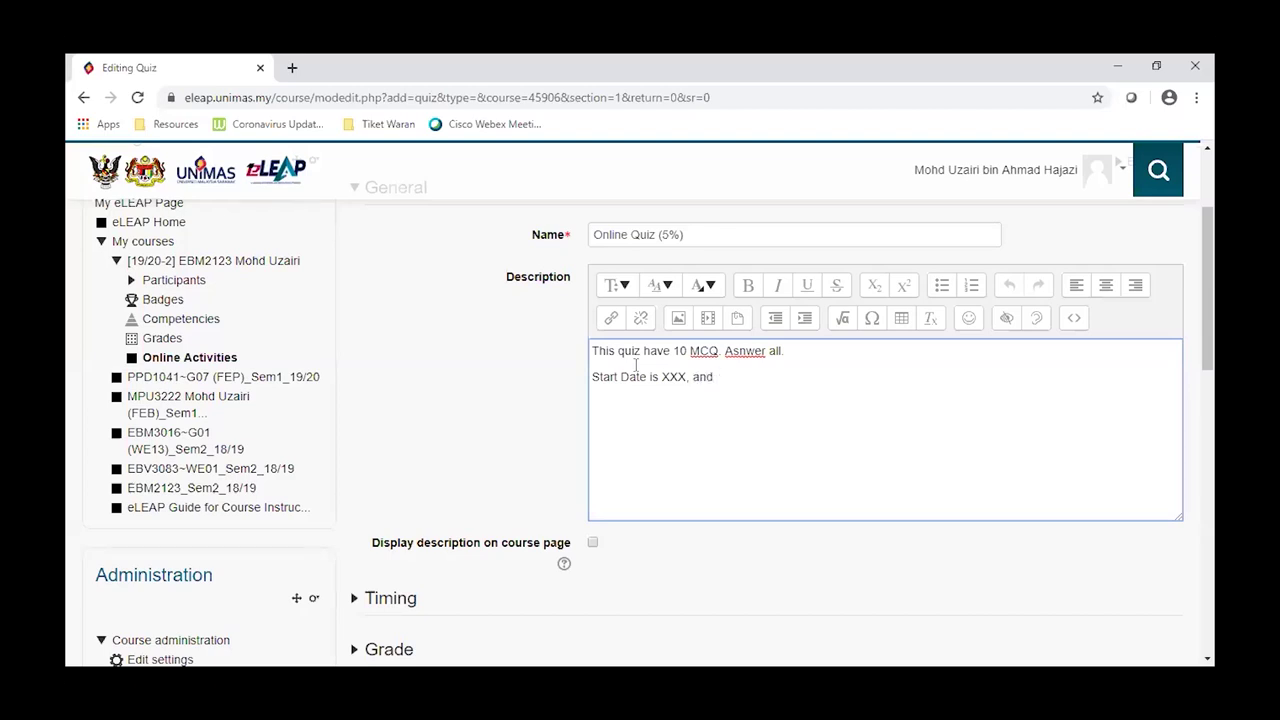
type(" you have 10mins to an")
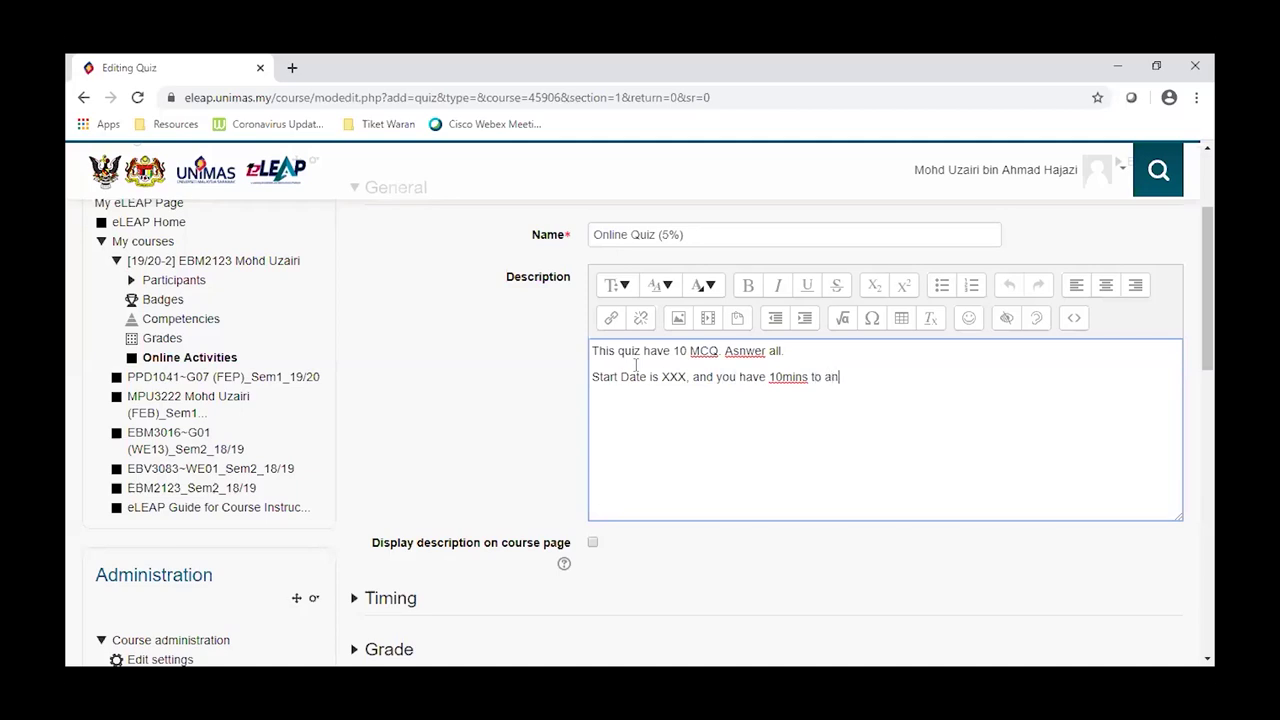
type("swer.")
- Show the description on the course page and save, returning to the course
scroll(509, 460, "down", 1)
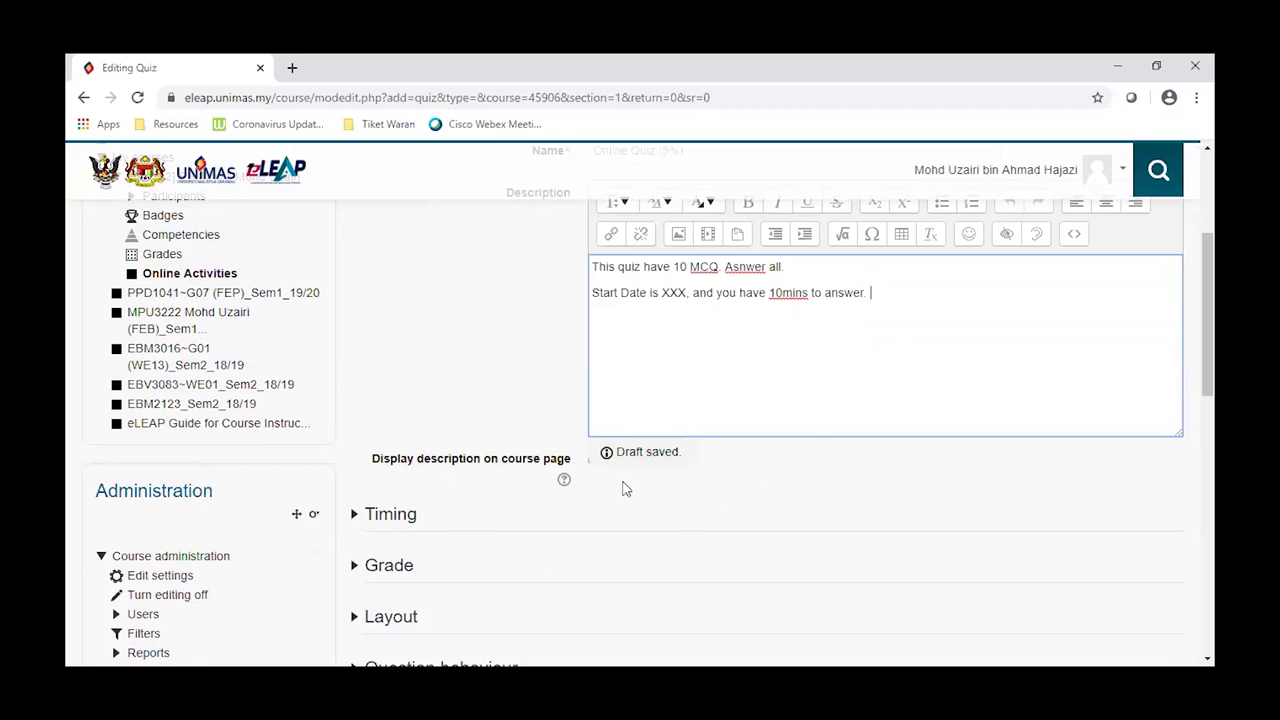
left_click(593, 459)
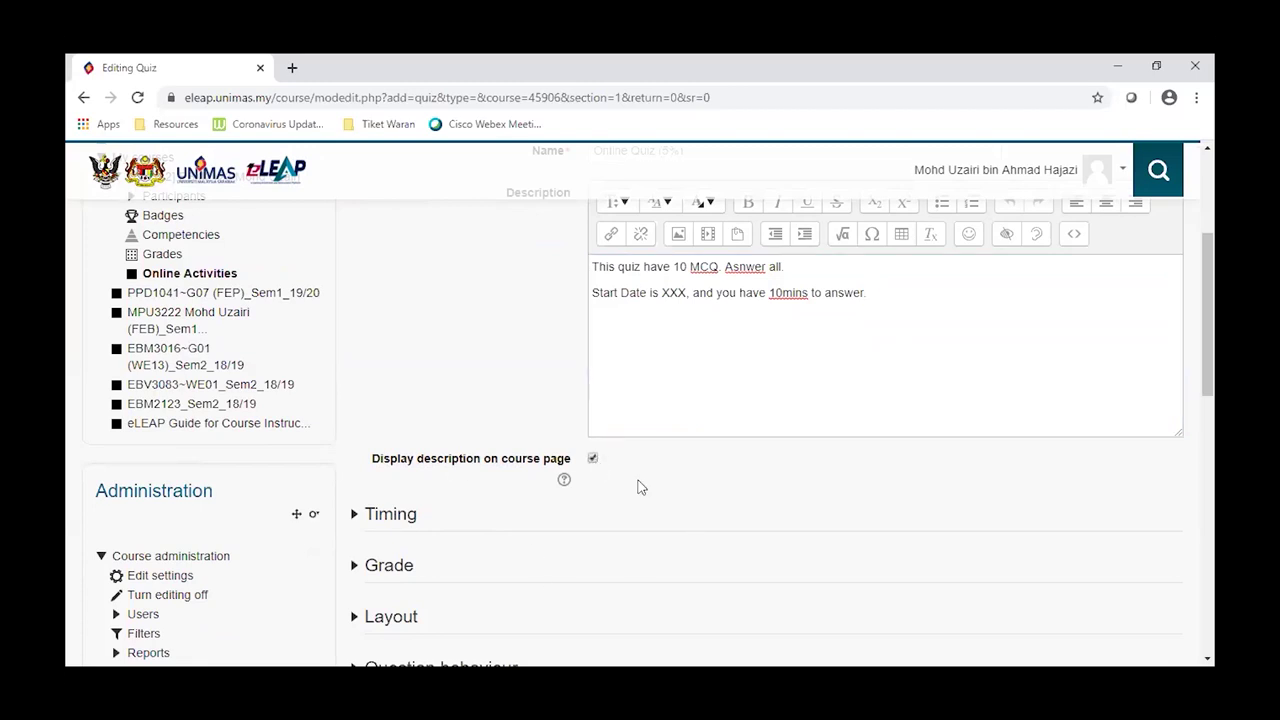
scroll(641, 487, "down", 8)
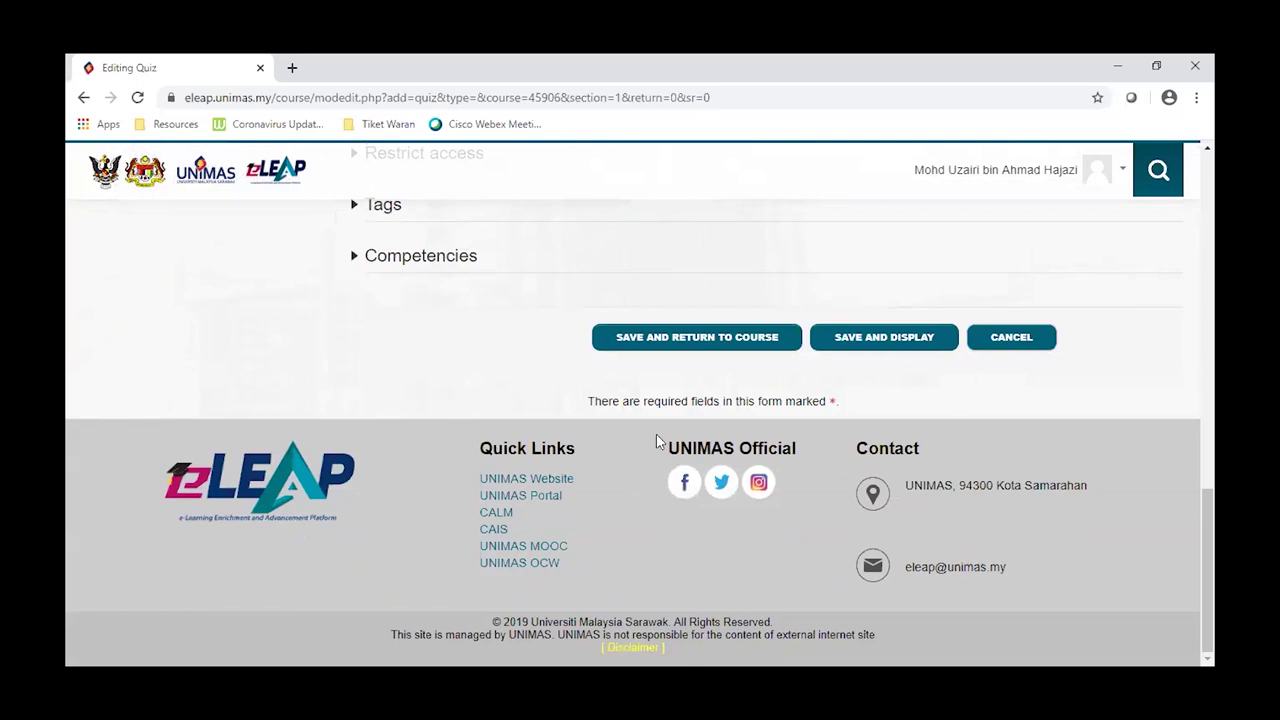
left_click(687, 340)
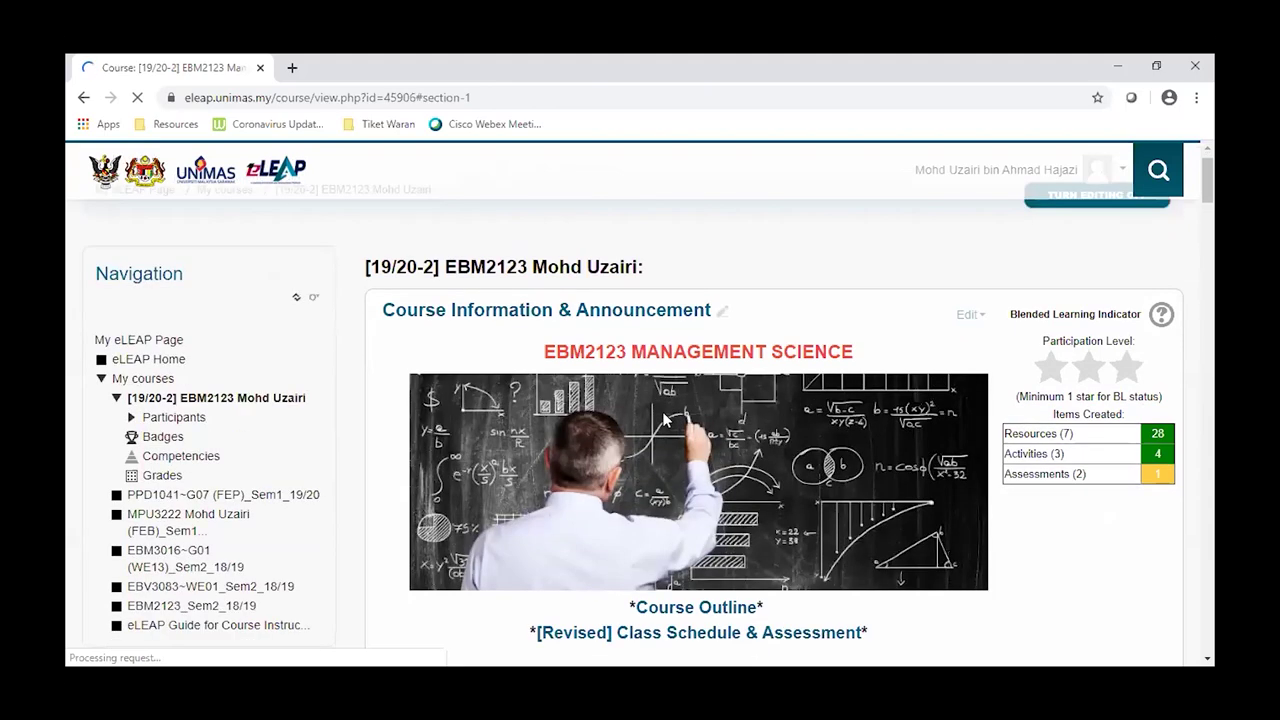
- Open Edit settings for the Online Quiz (5%) activity
scroll(663, 420, "down", 10)
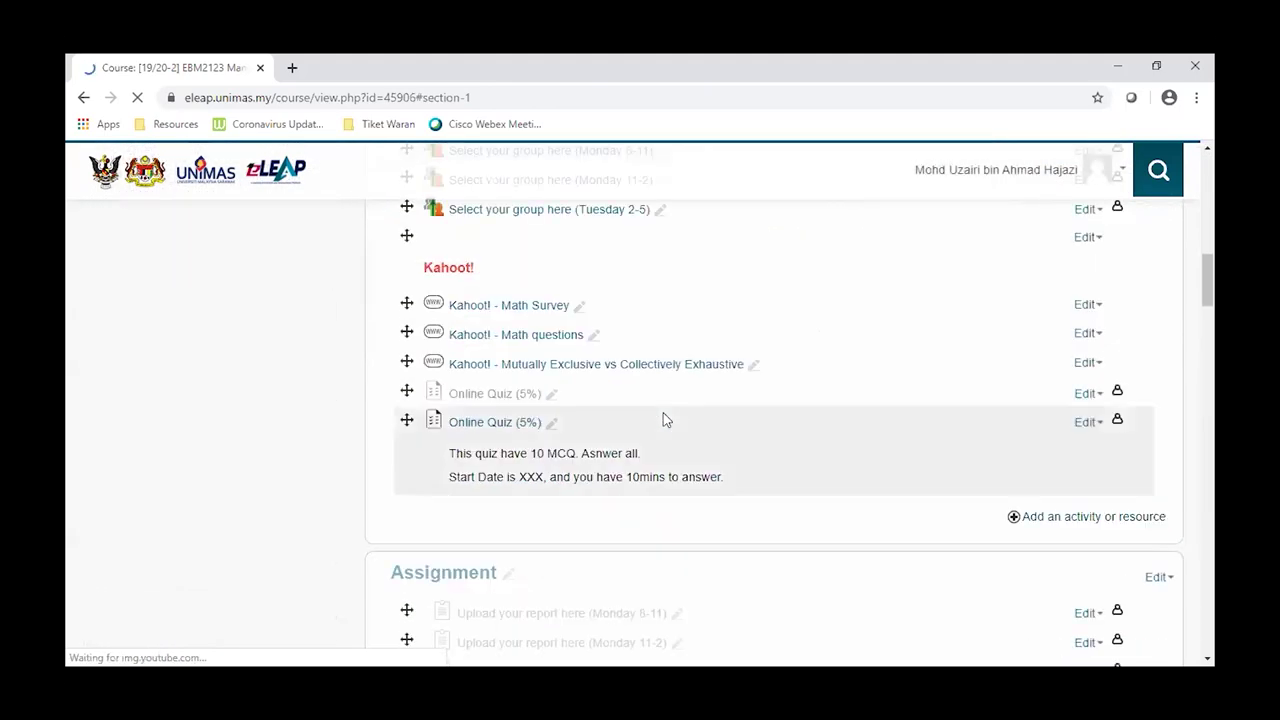
scroll(663, 420, "down", 1)
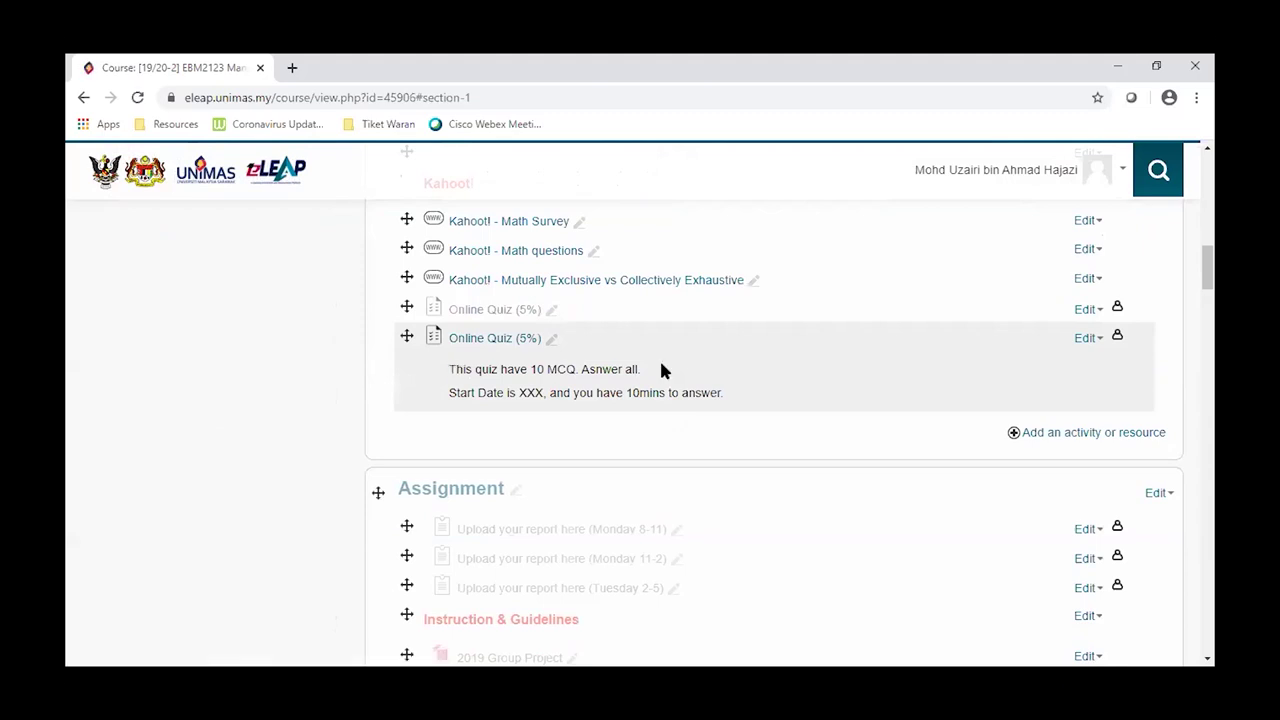
left_click(1082, 340)
left_click(1066, 370)
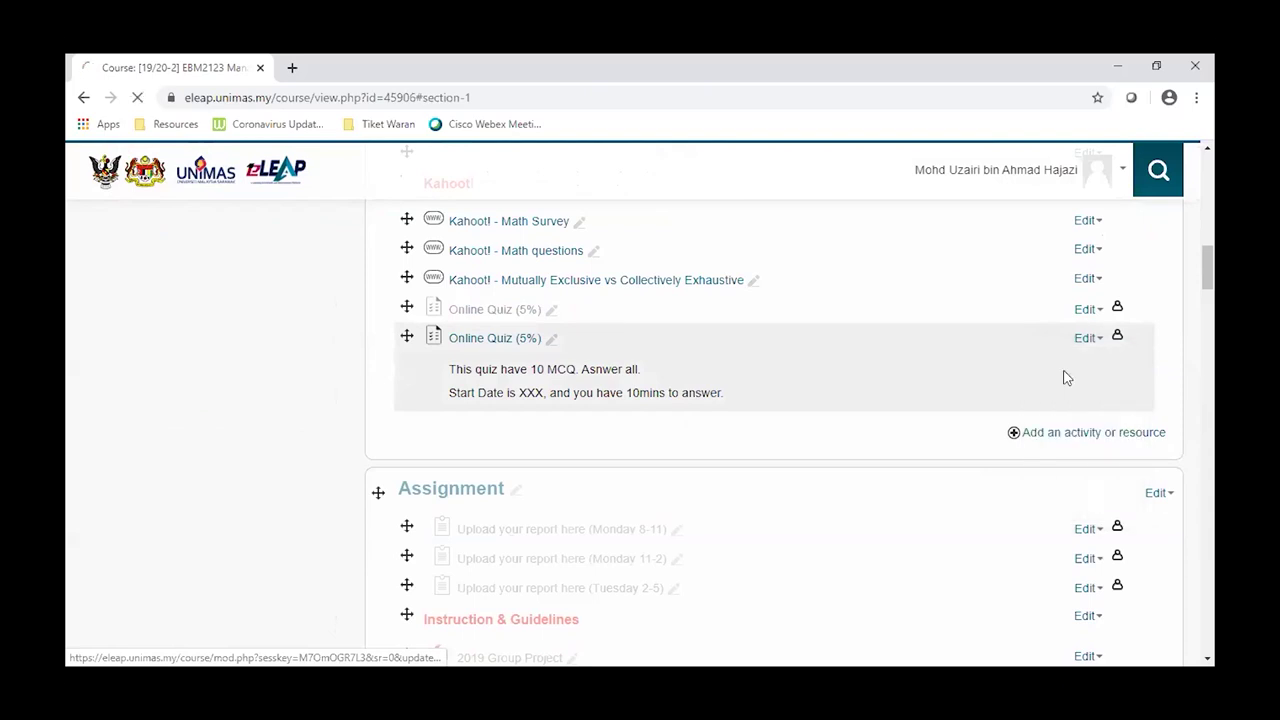
- Expand the quiz's Timing section
scroll(663, 497, "down", 3)
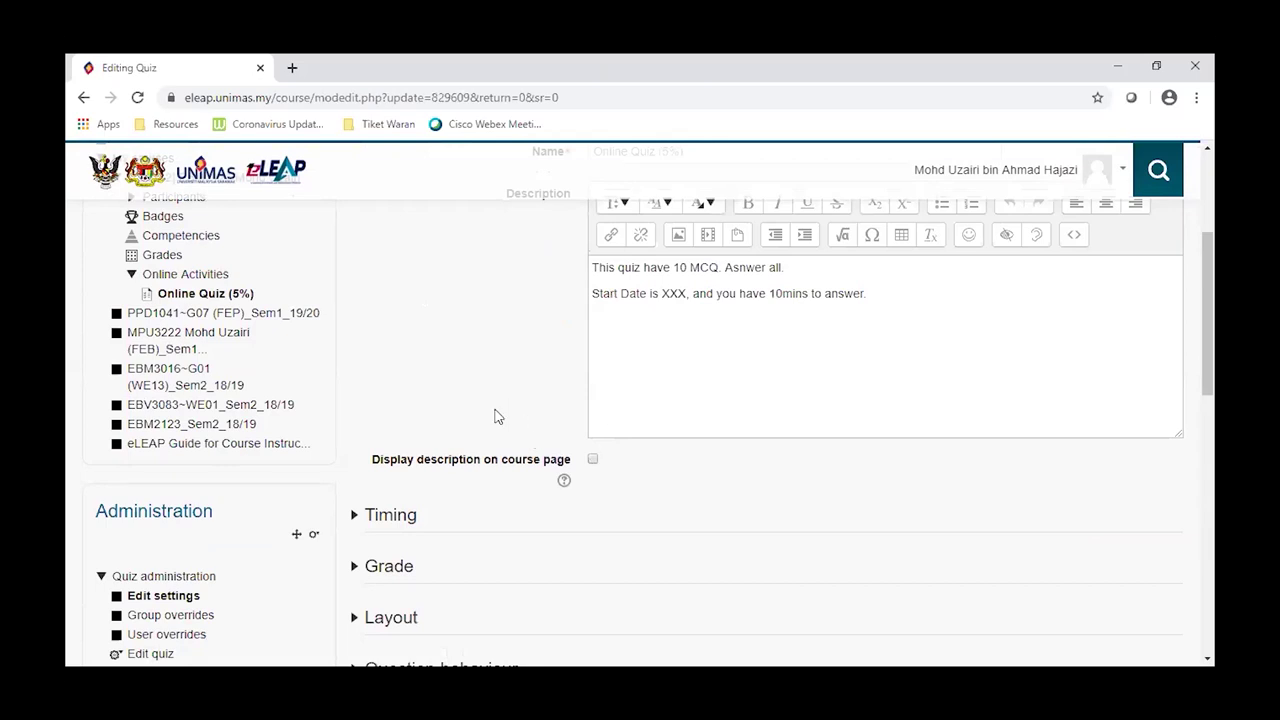
scroll(382, 447, "down", 1)
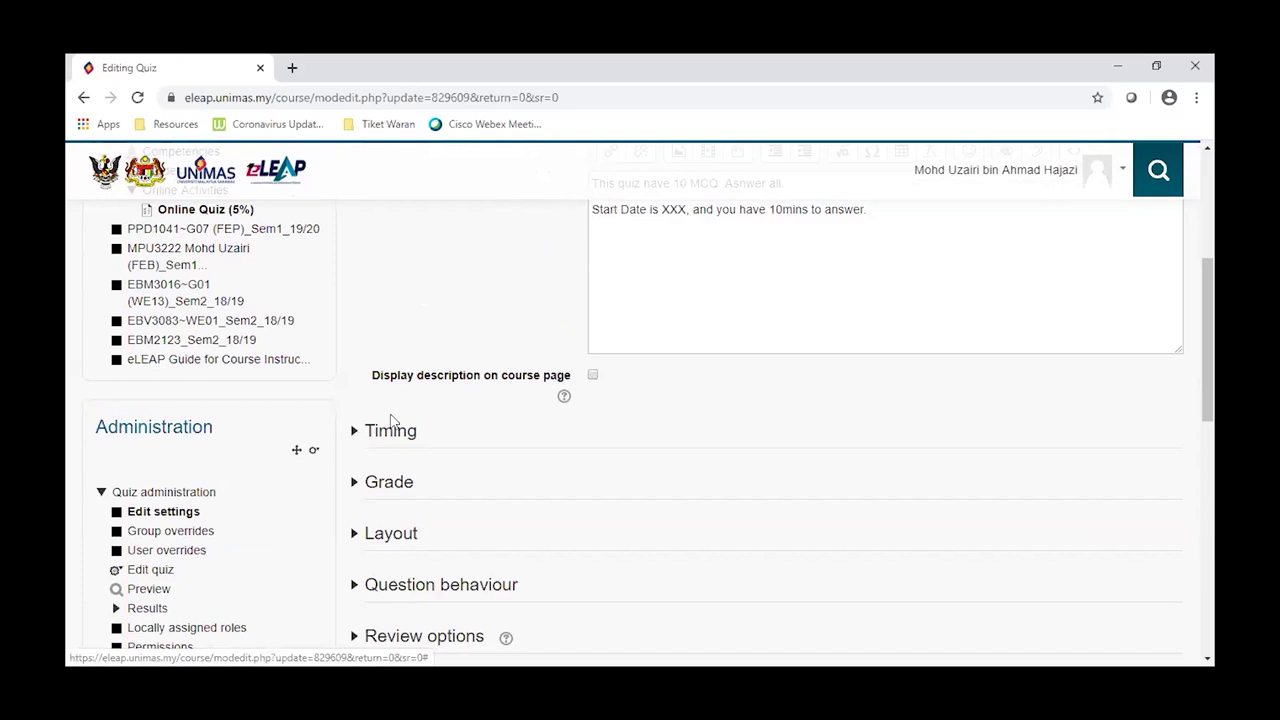
scroll(362, 372, "down", 1)
left_click(355, 346)
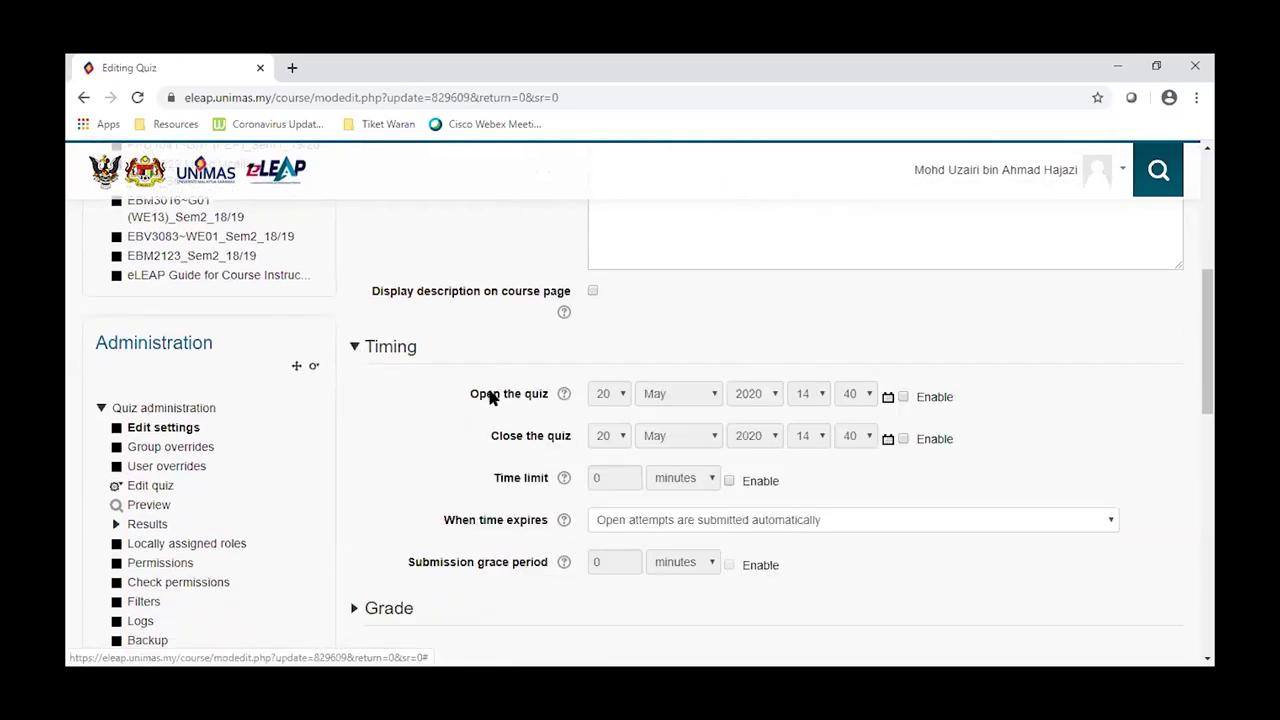
- Enable the quiz opening and closing dates (20 May 2020 14:40)
scroll(482, 395, "down", 1)
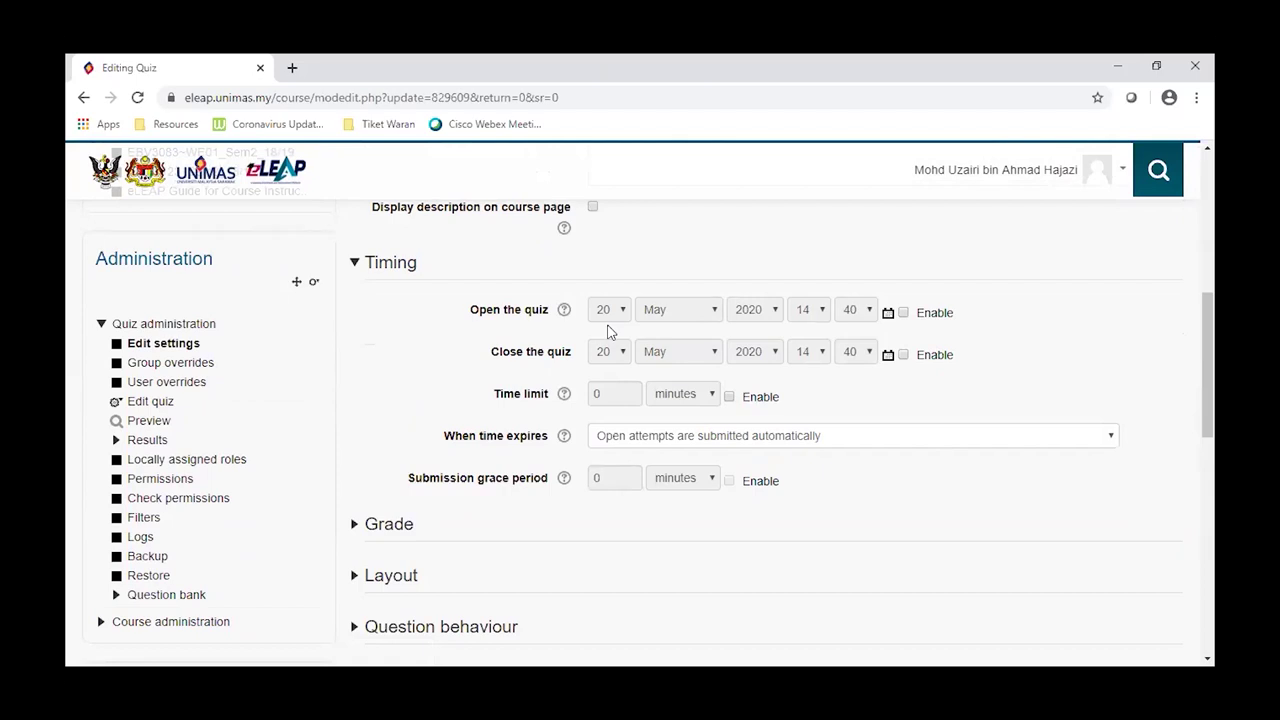
left_click(903, 313)
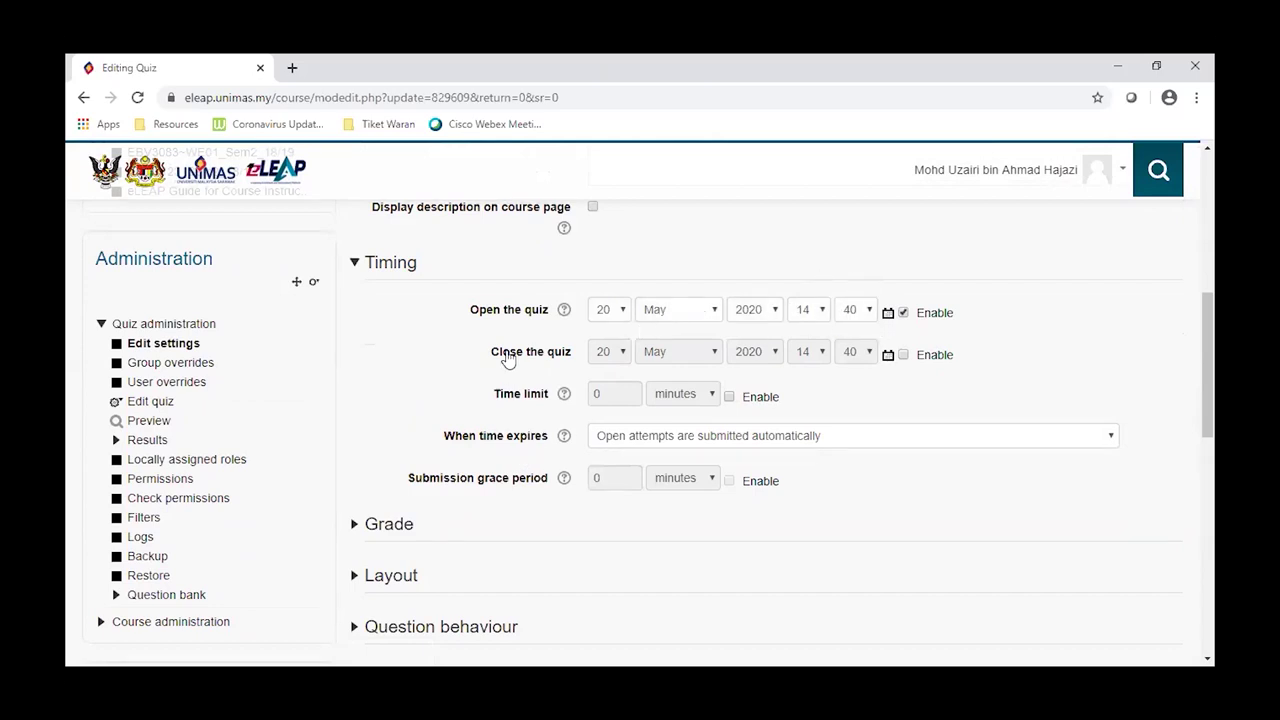
left_click(904, 357)
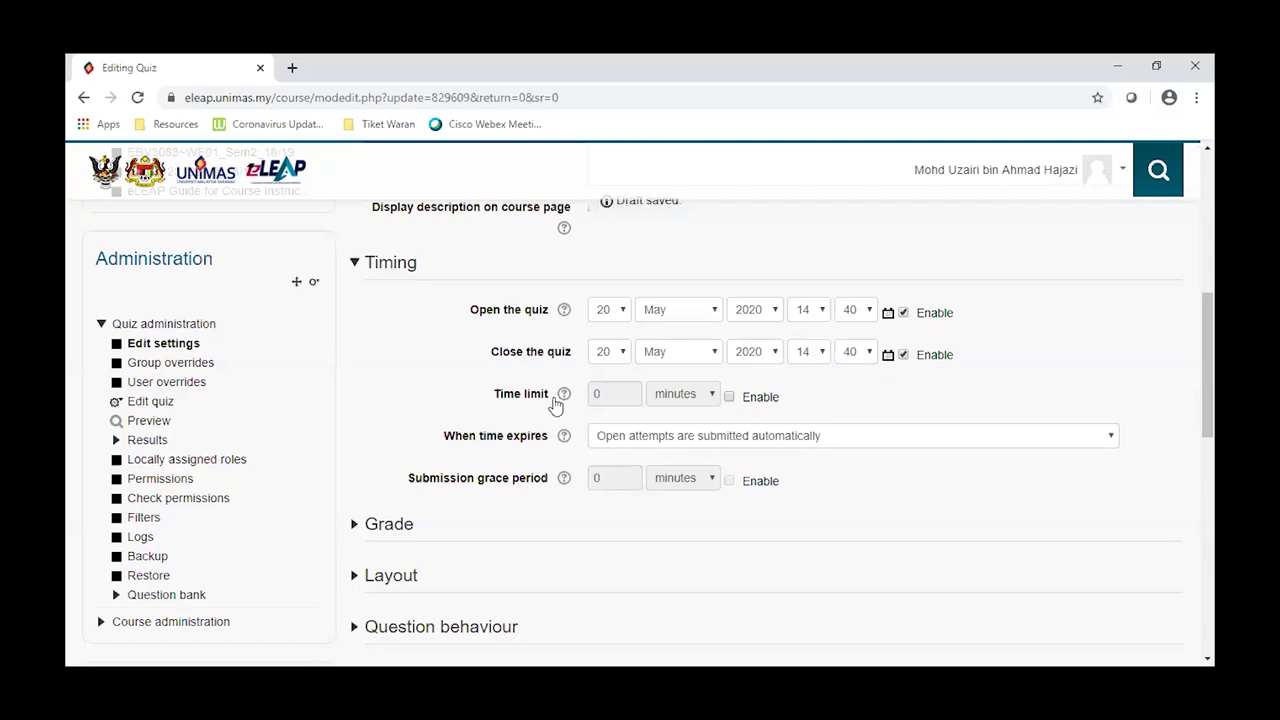
- Enable a 30-minute time limit for the quiz
left_click(729, 397)
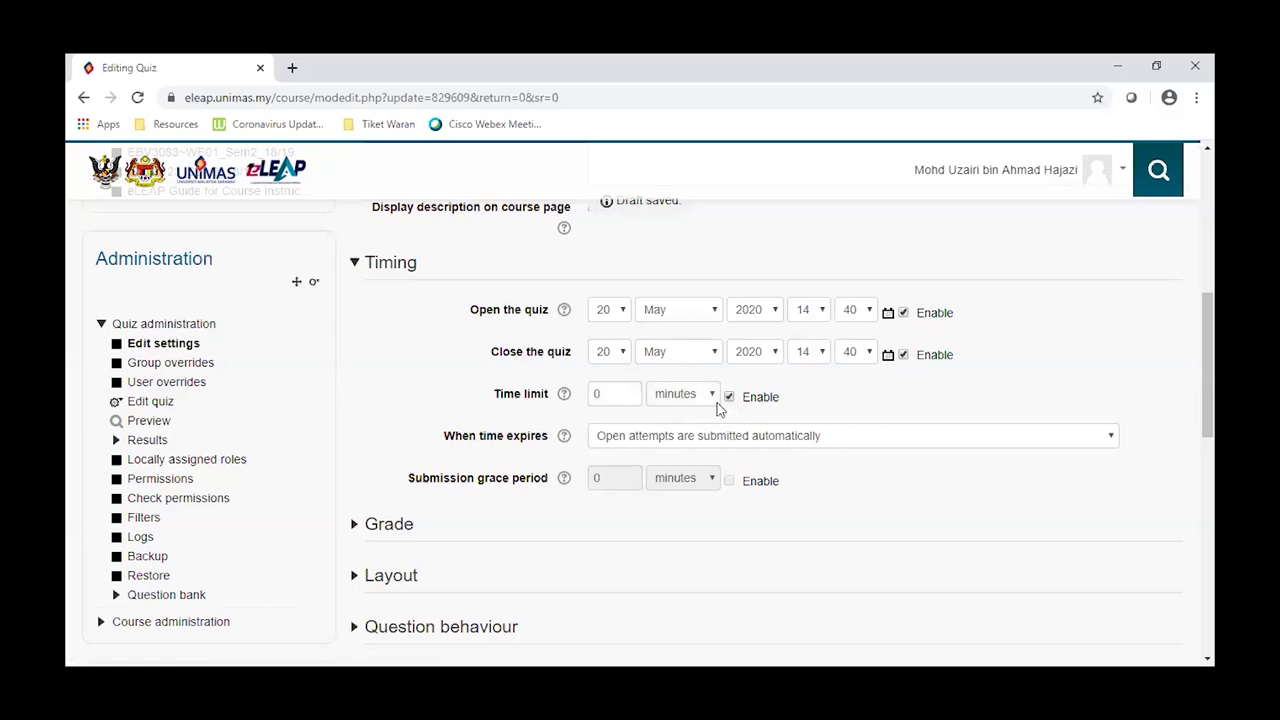
left_click(690, 395)
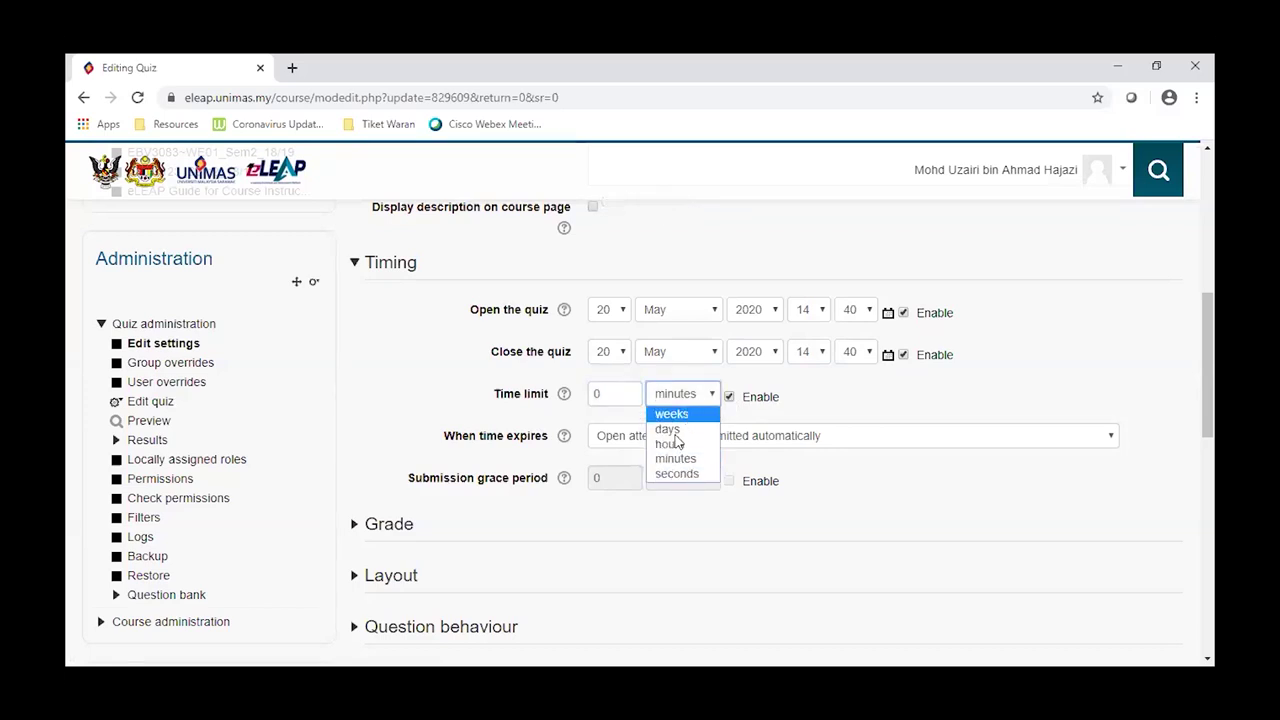
left_click(625, 398)
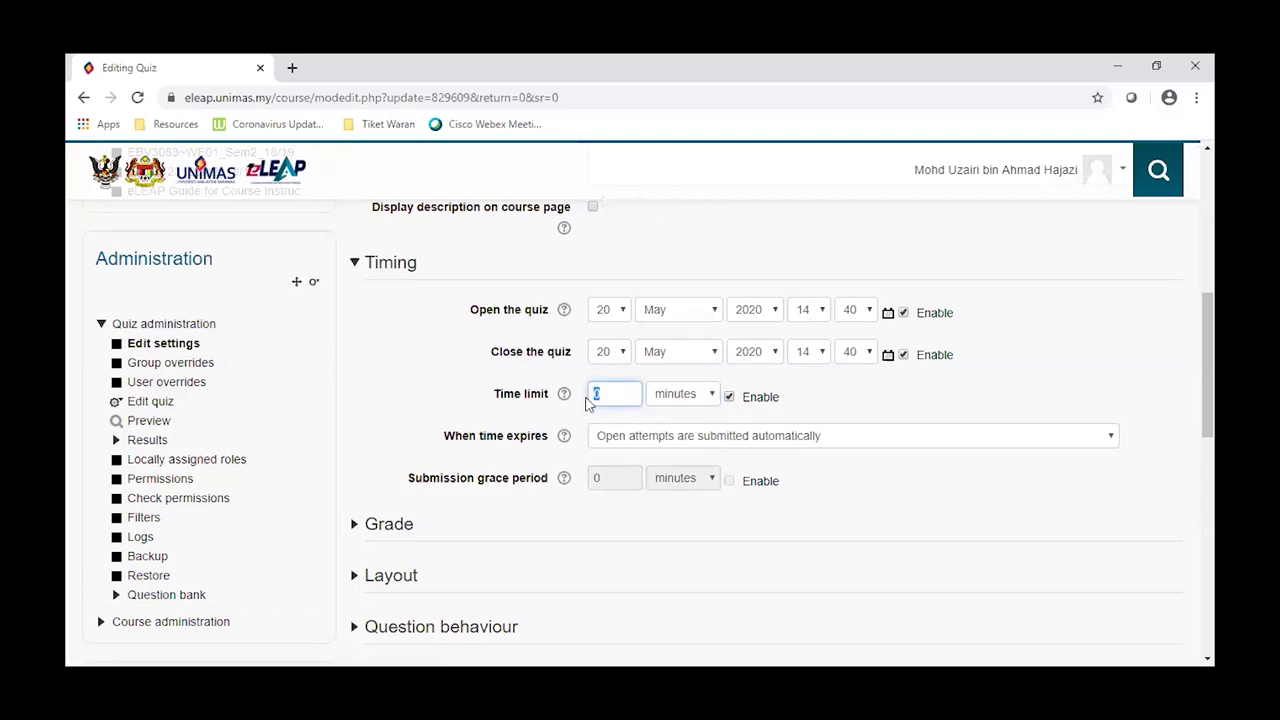
type("30")
left_click(700, 510)
left_click(731, 398)
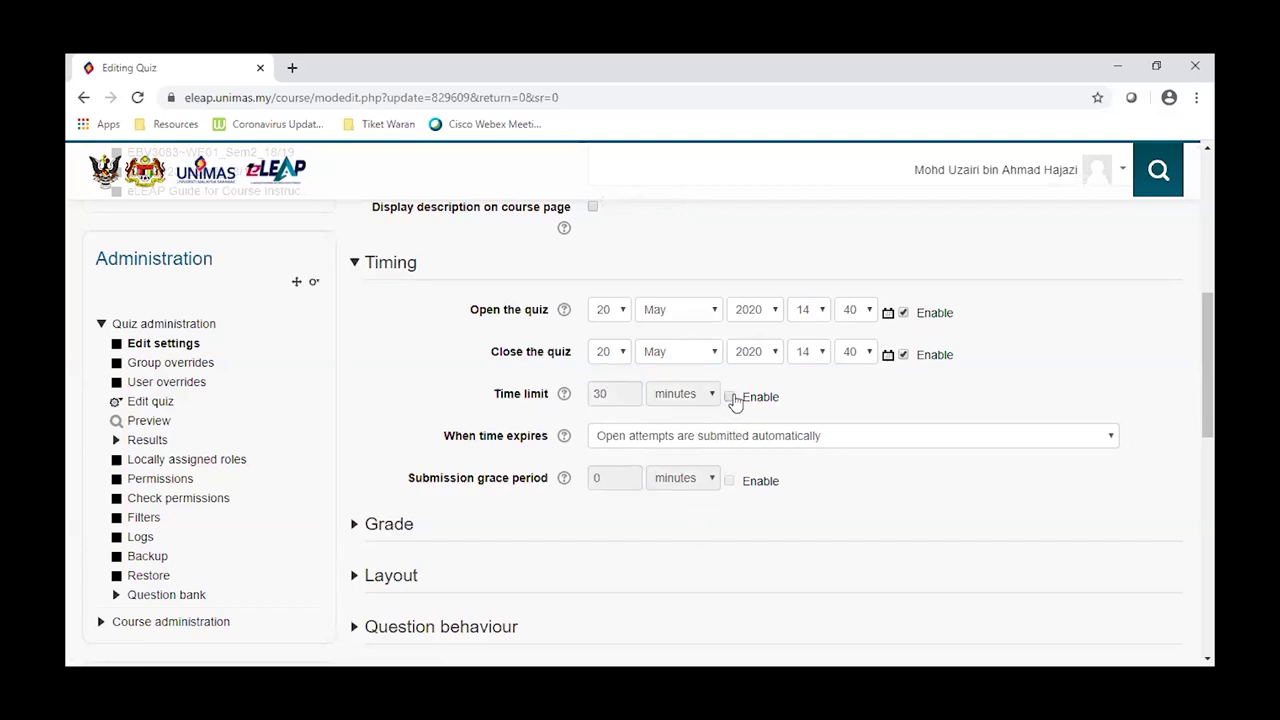
left_click(747, 440)
left_click(749, 402)
left_click(732, 397)
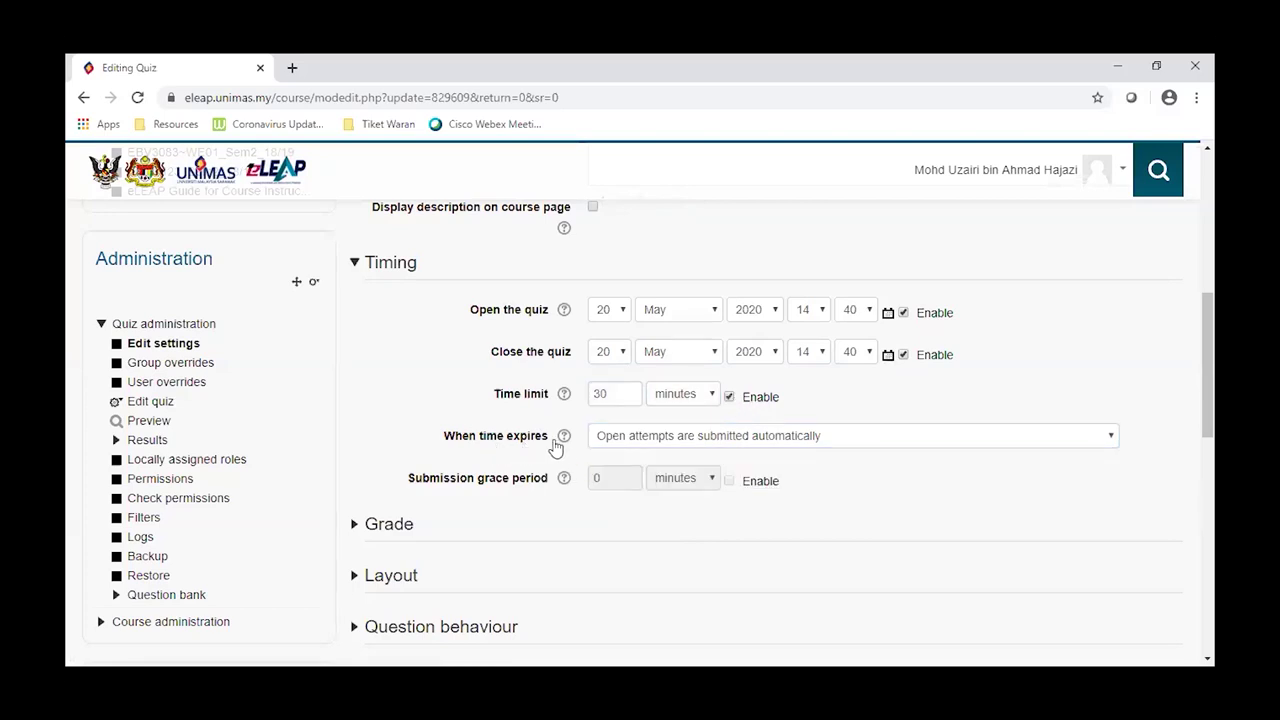
- Try out the different 'When time expires' choices
left_click(899, 446)
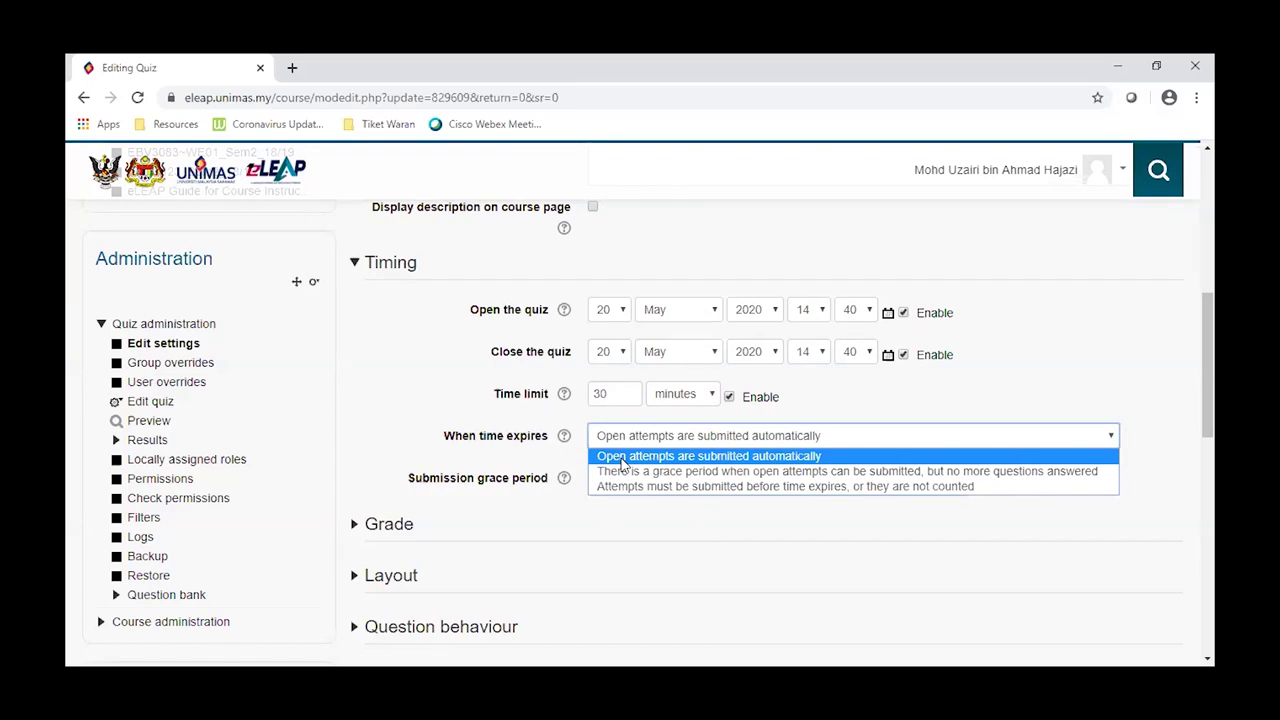
left_click(622, 458)
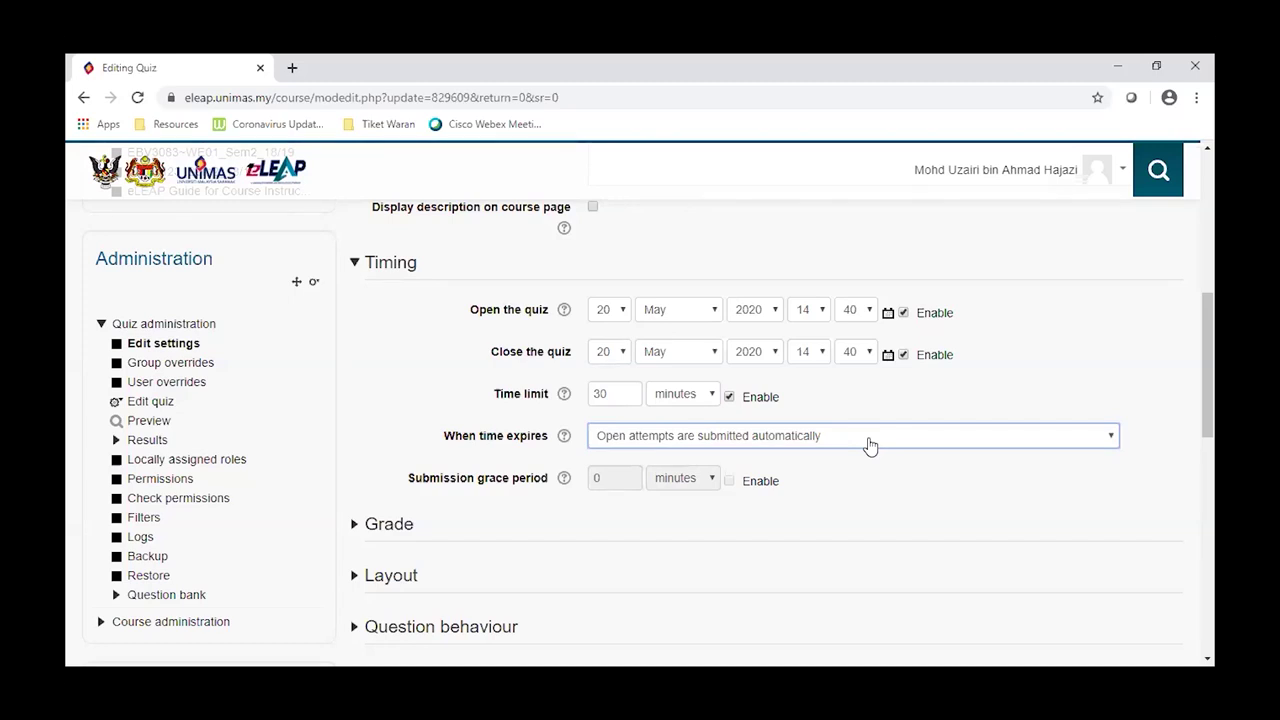
left_click(869, 445)
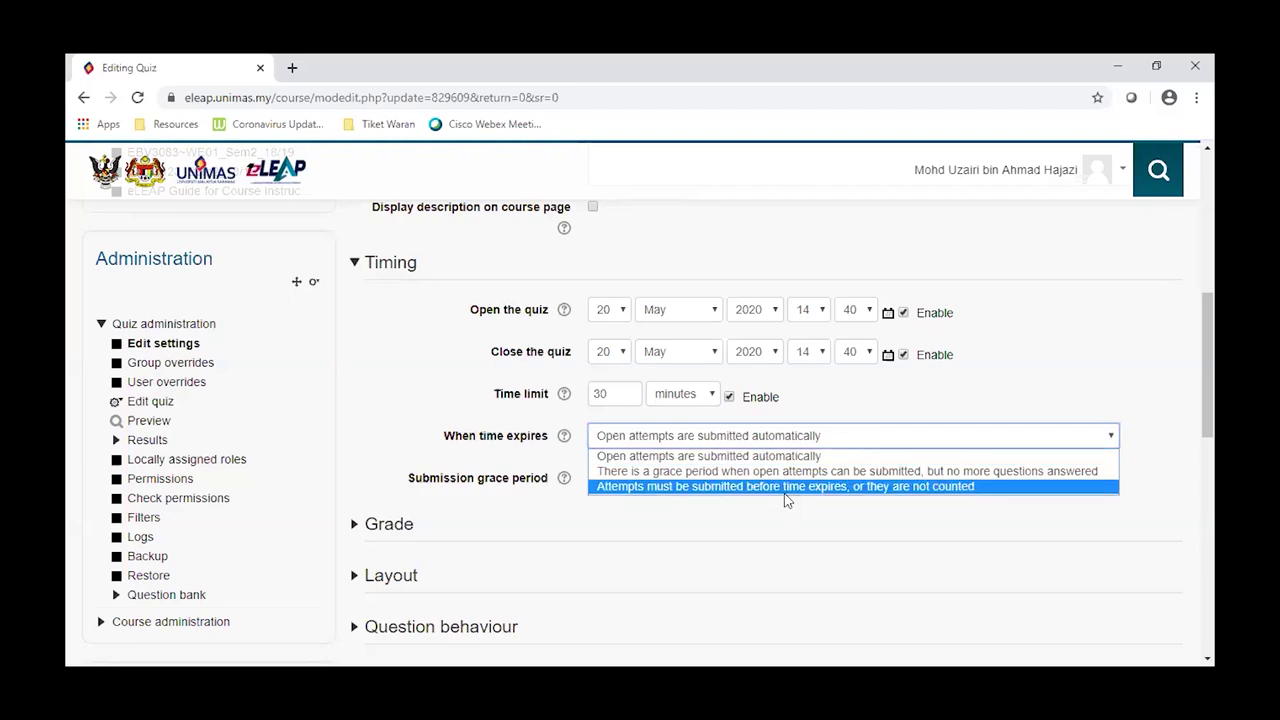
left_click(785, 471)
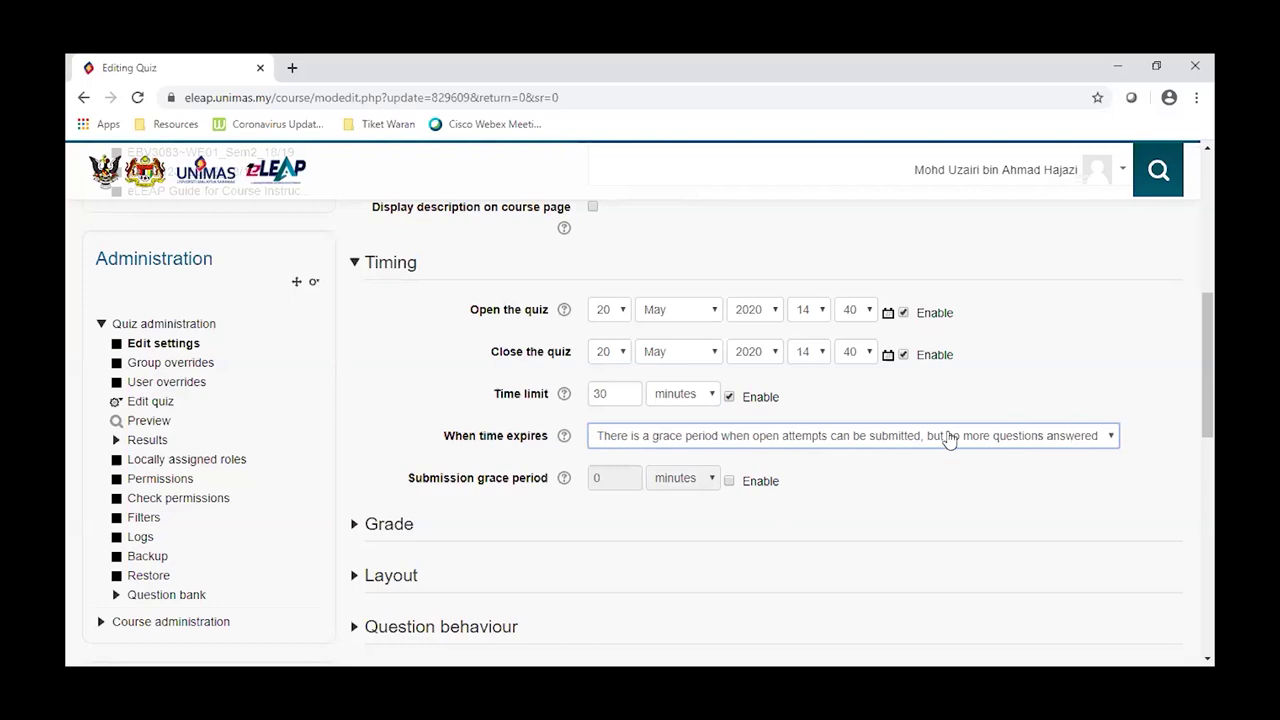
left_click(877, 441)
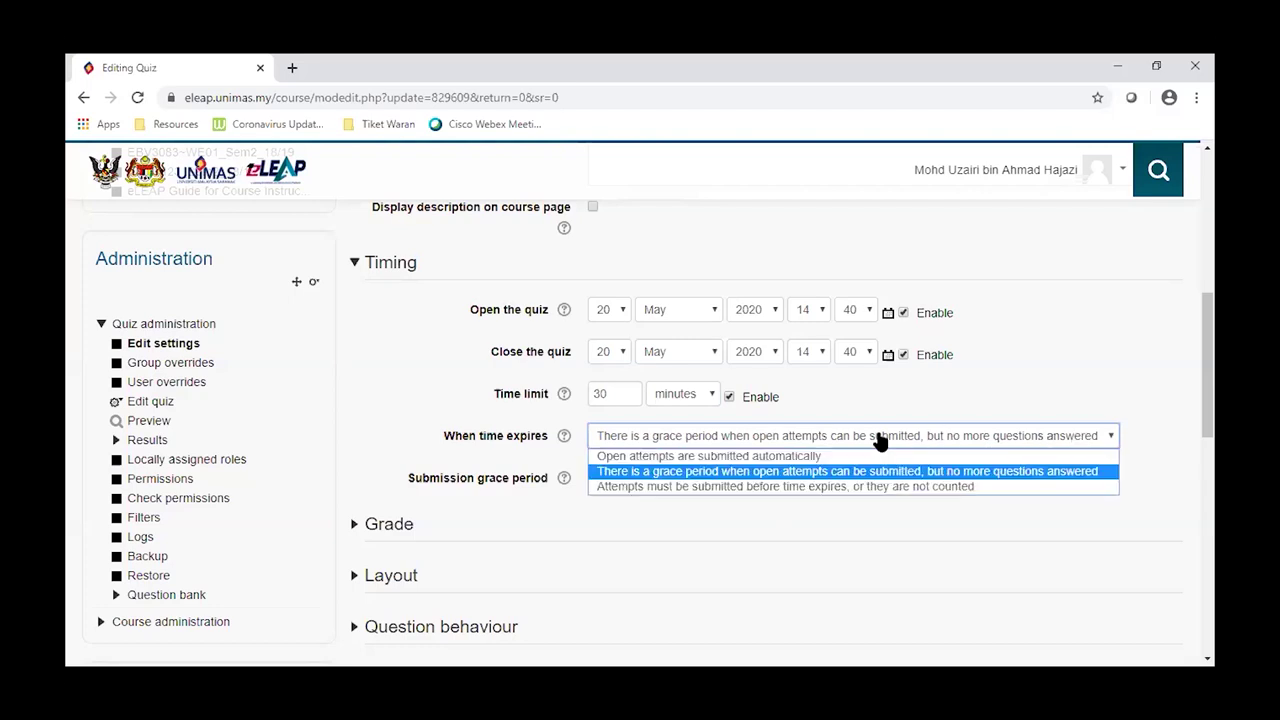
left_click(778, 488)
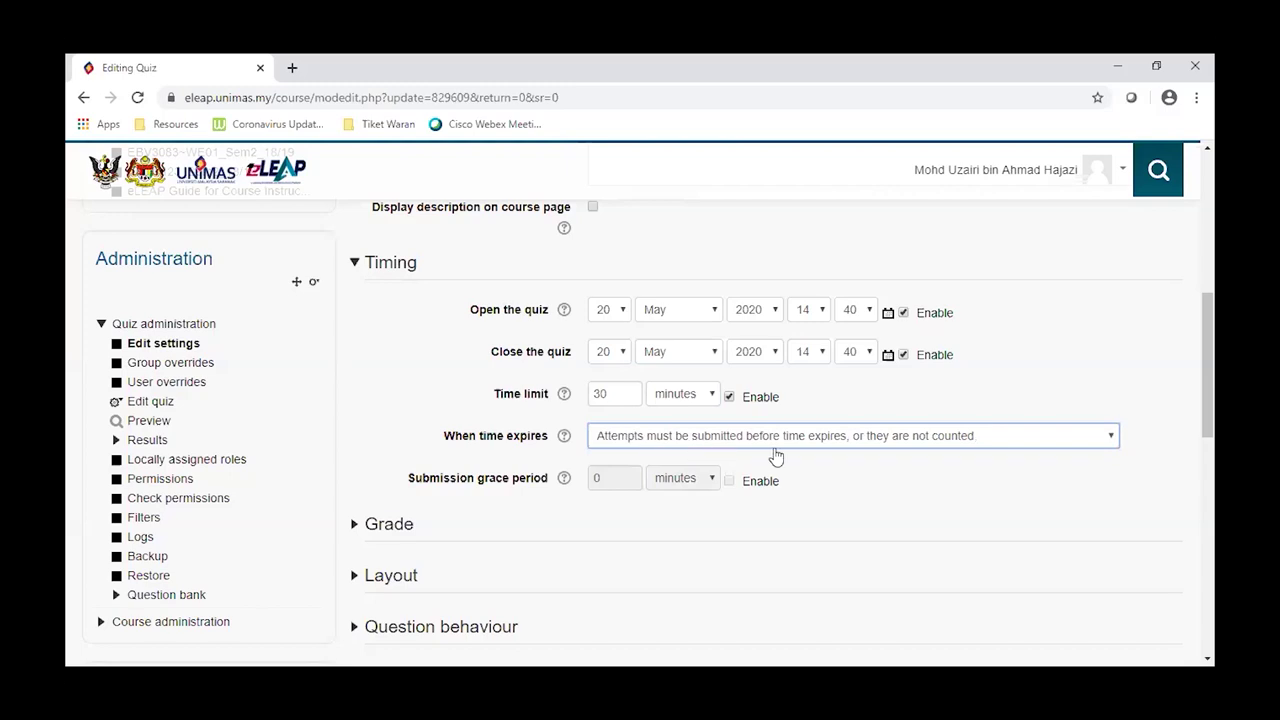
left_click(985, 445)
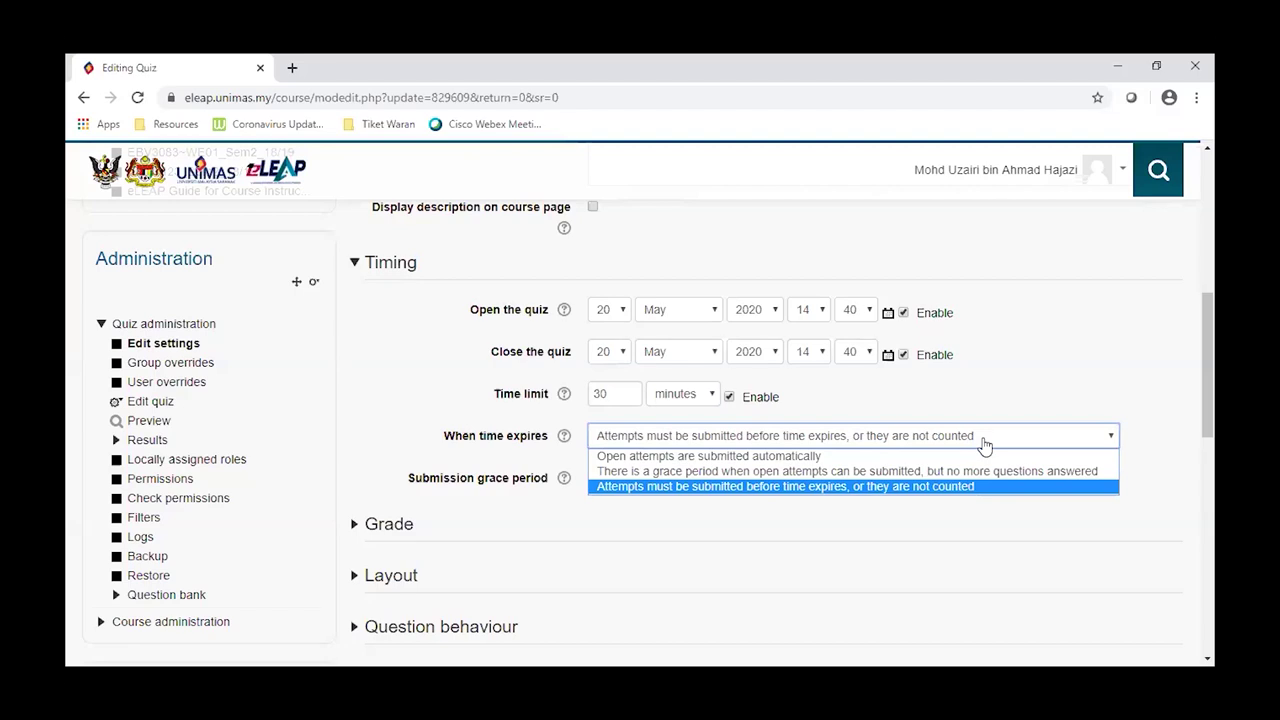
left_click(928, 527)
left_click(873, 443)
left_click(760, 544)
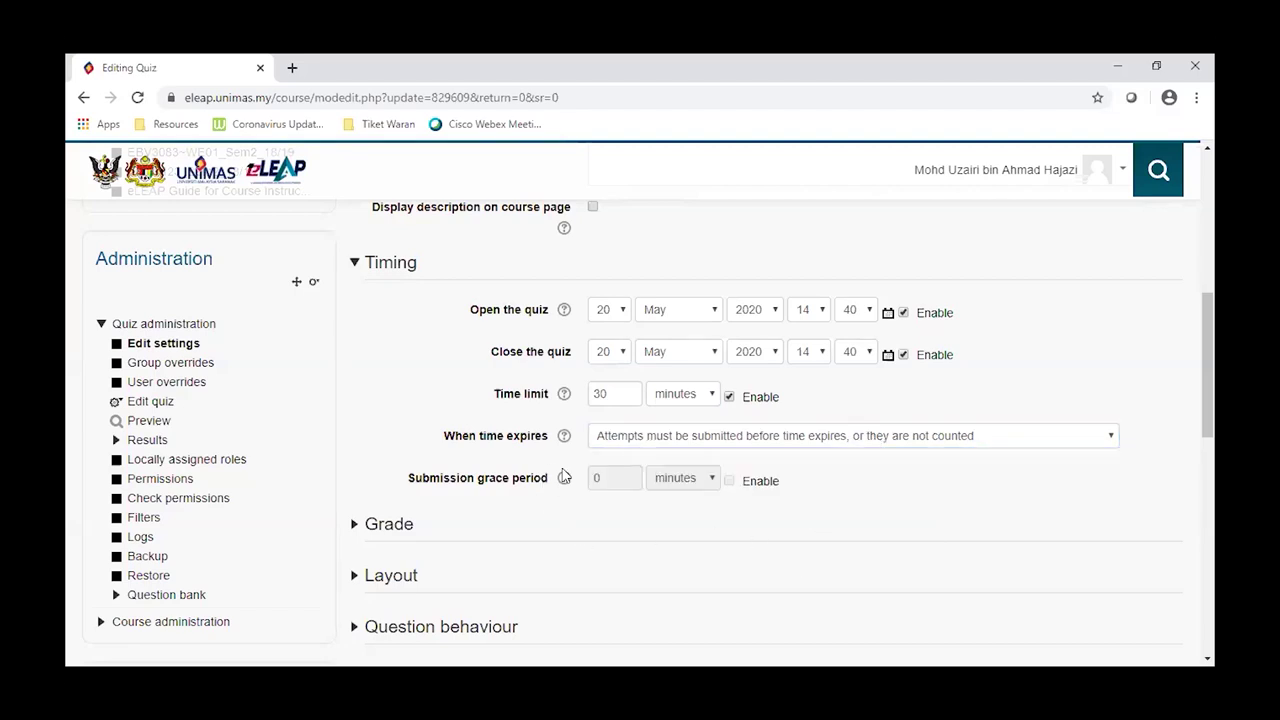
- Set 'When time expires' to allow a grace period and enable the submission grace period
left_click(643, 442)
left_click(645, 470)
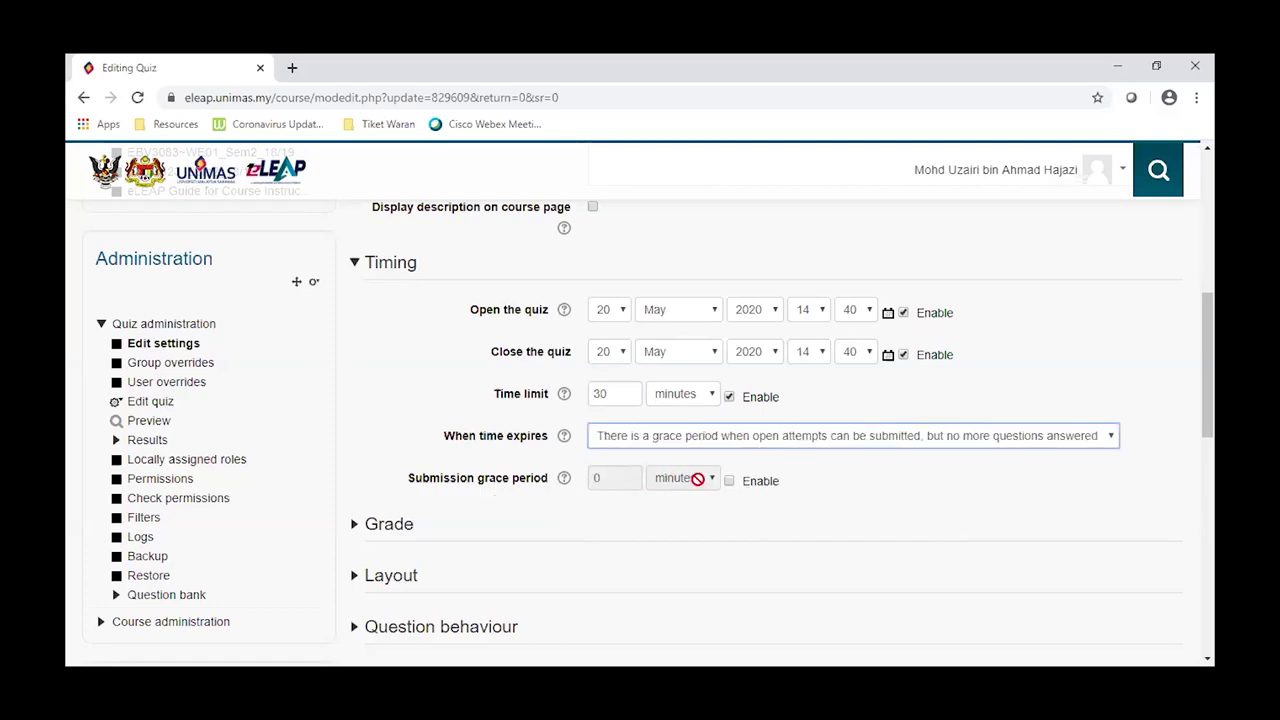
left_click(729, 481)
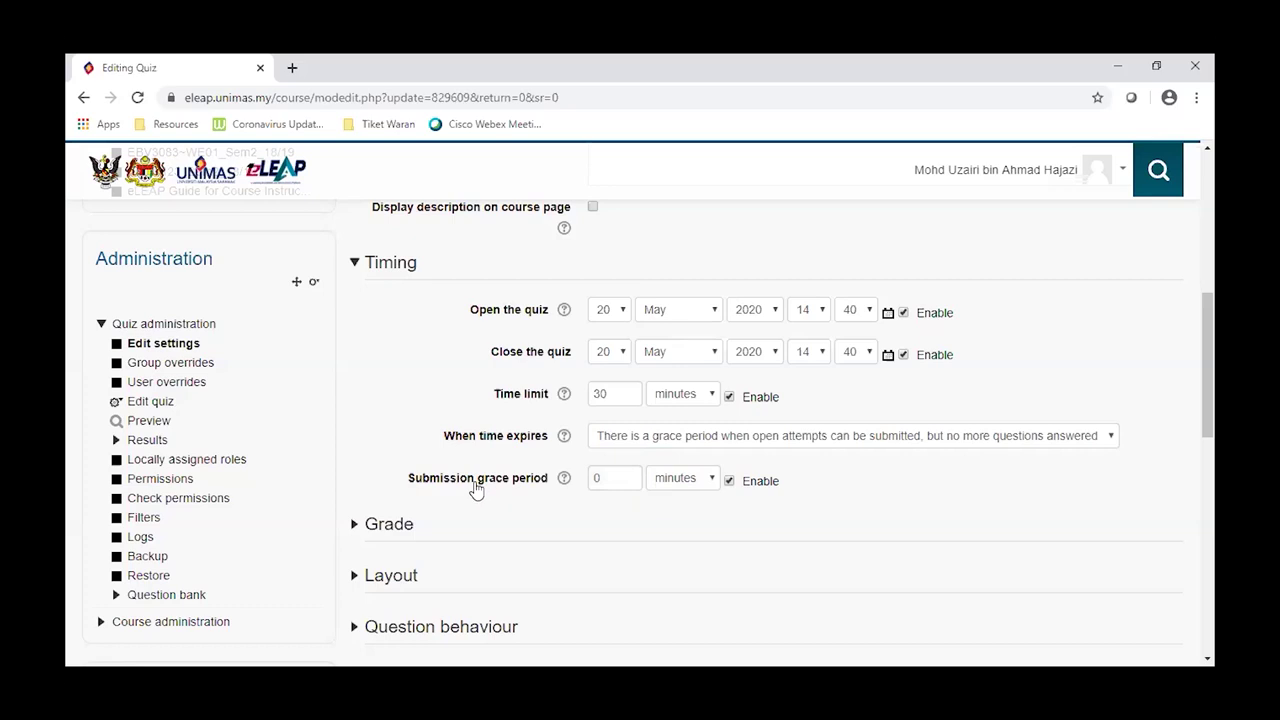
- Change the submission grace period from 0 to 30 minutes
left_click(700, 484)
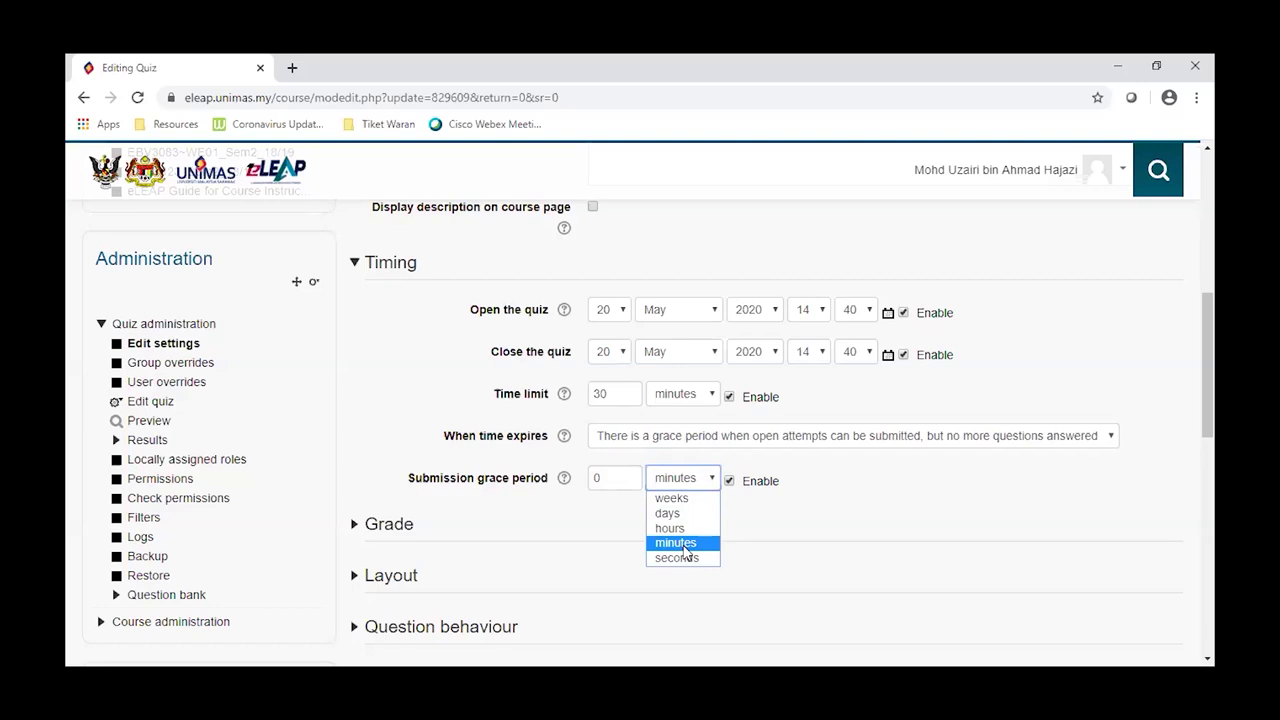
left_click(684, 545)
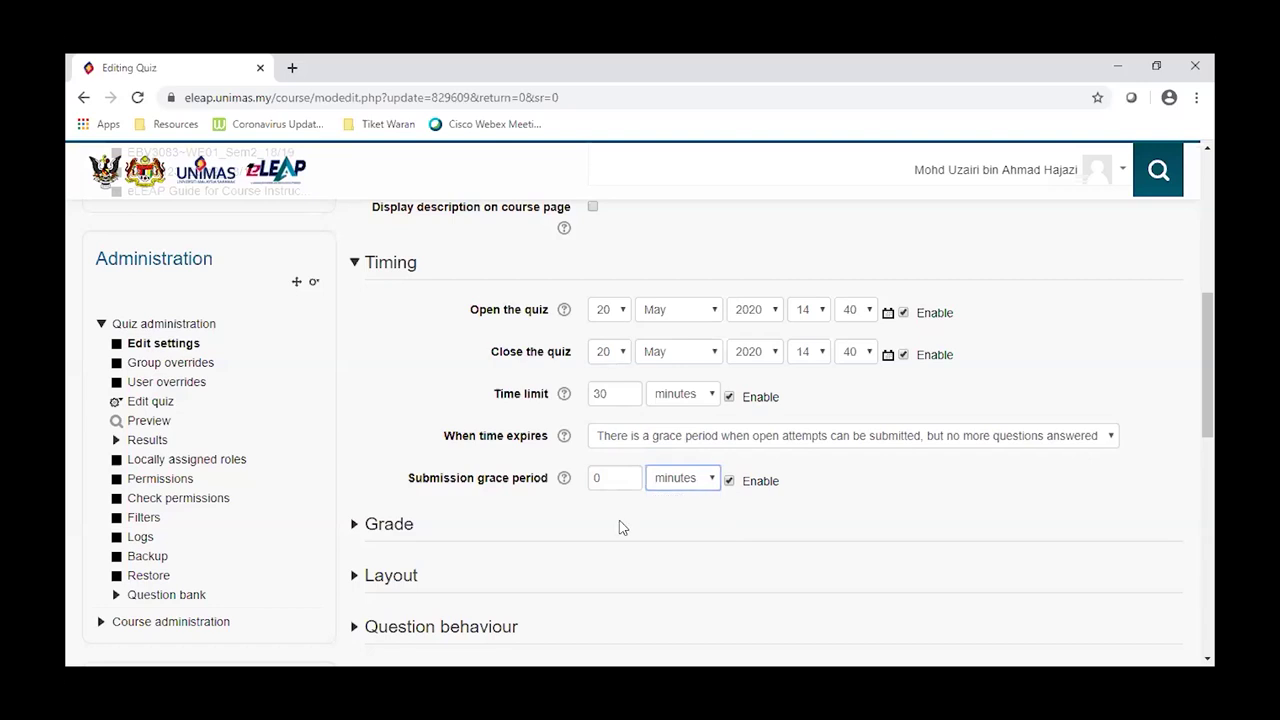
scroll(490, 543, "down", 1)
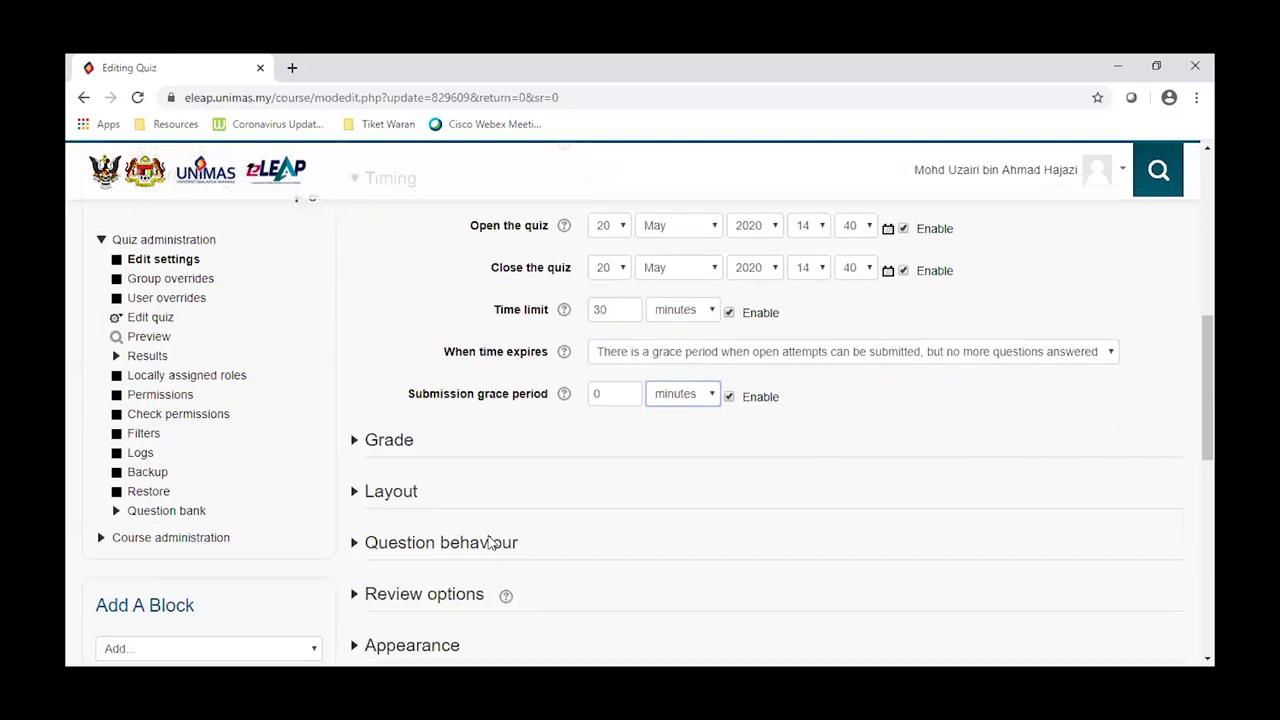
left_click(610, 396)
key("BackSpace")
type("30")
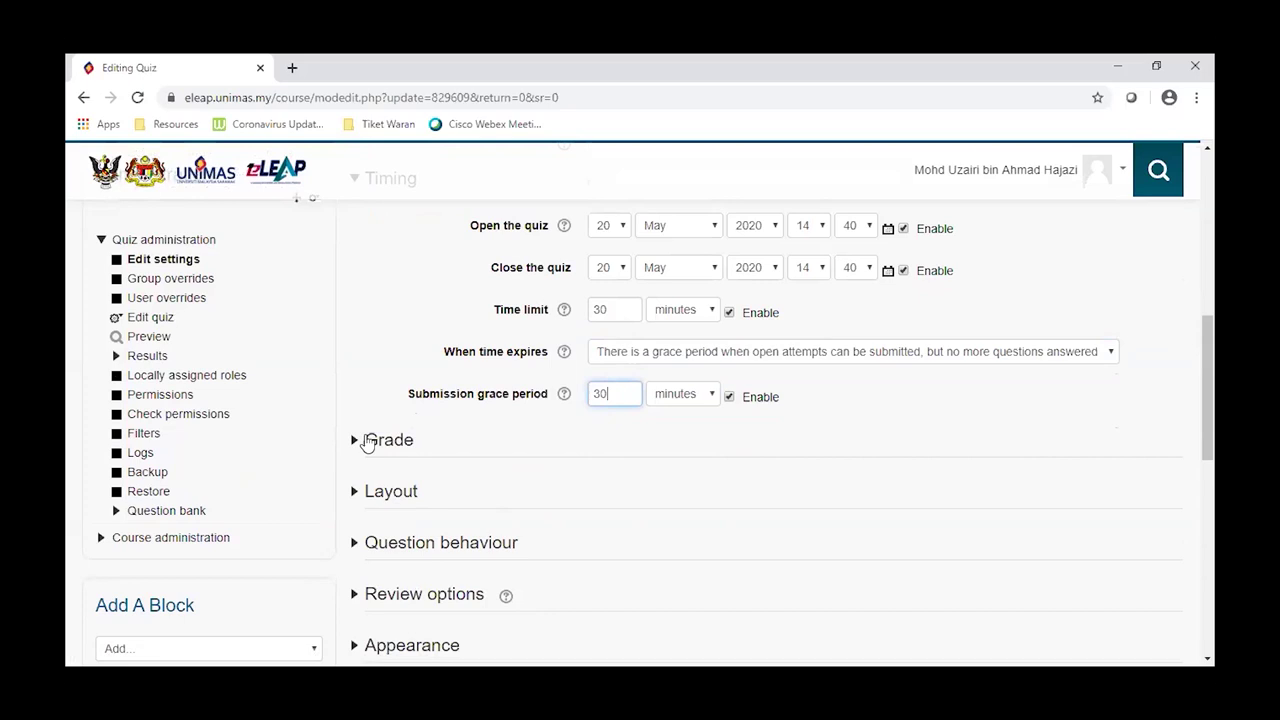
left_click(355, 442)
scroll(405, 528, "down", 1)
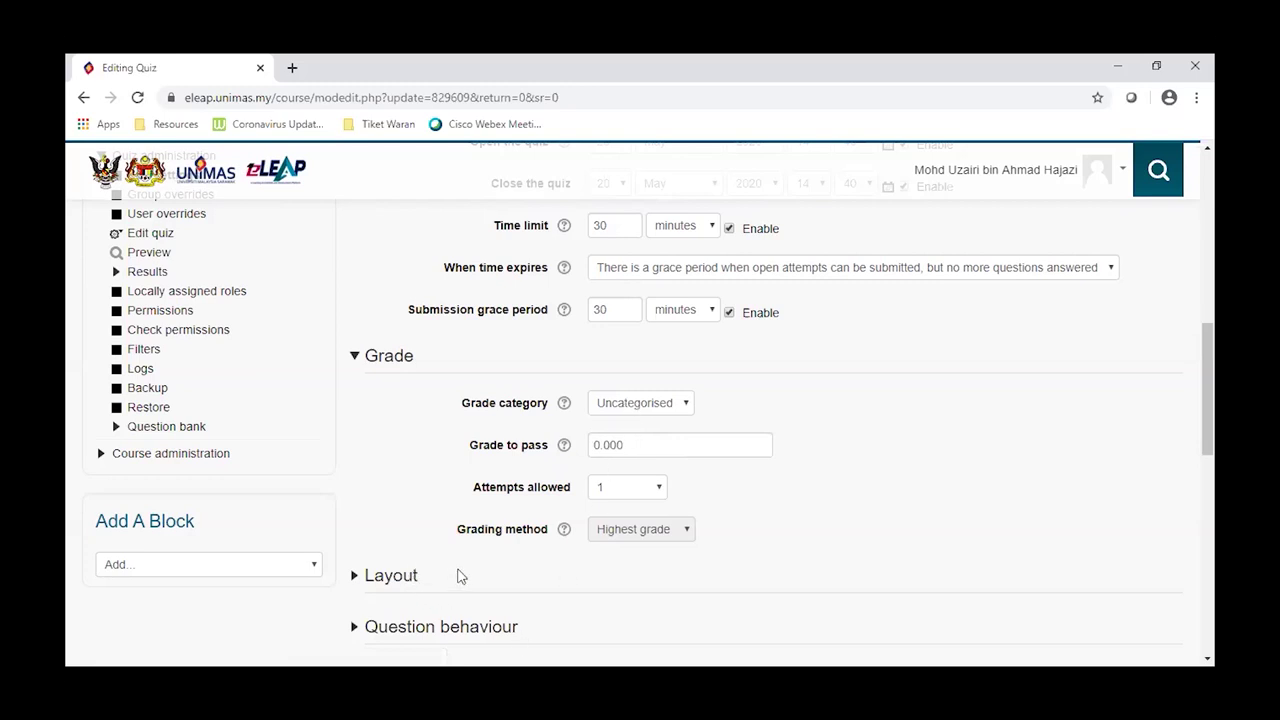
scroll(470, 566, "down", 1)
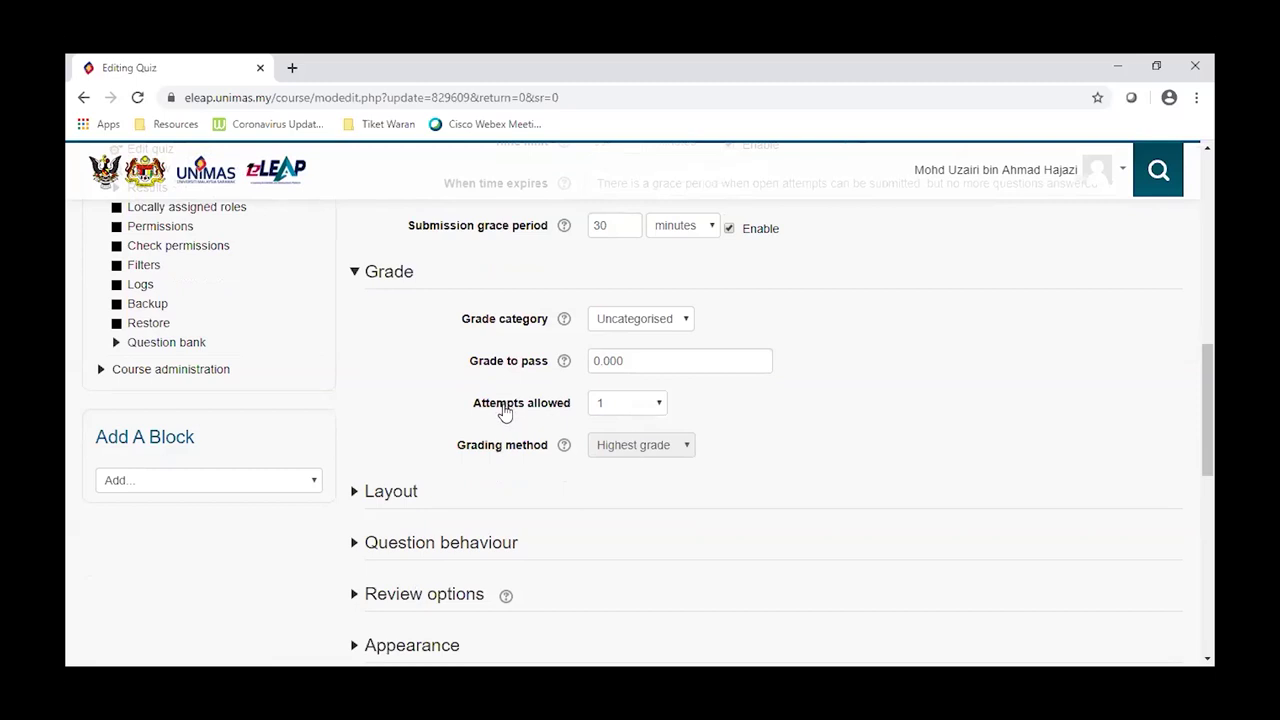
left_click(645, 408)
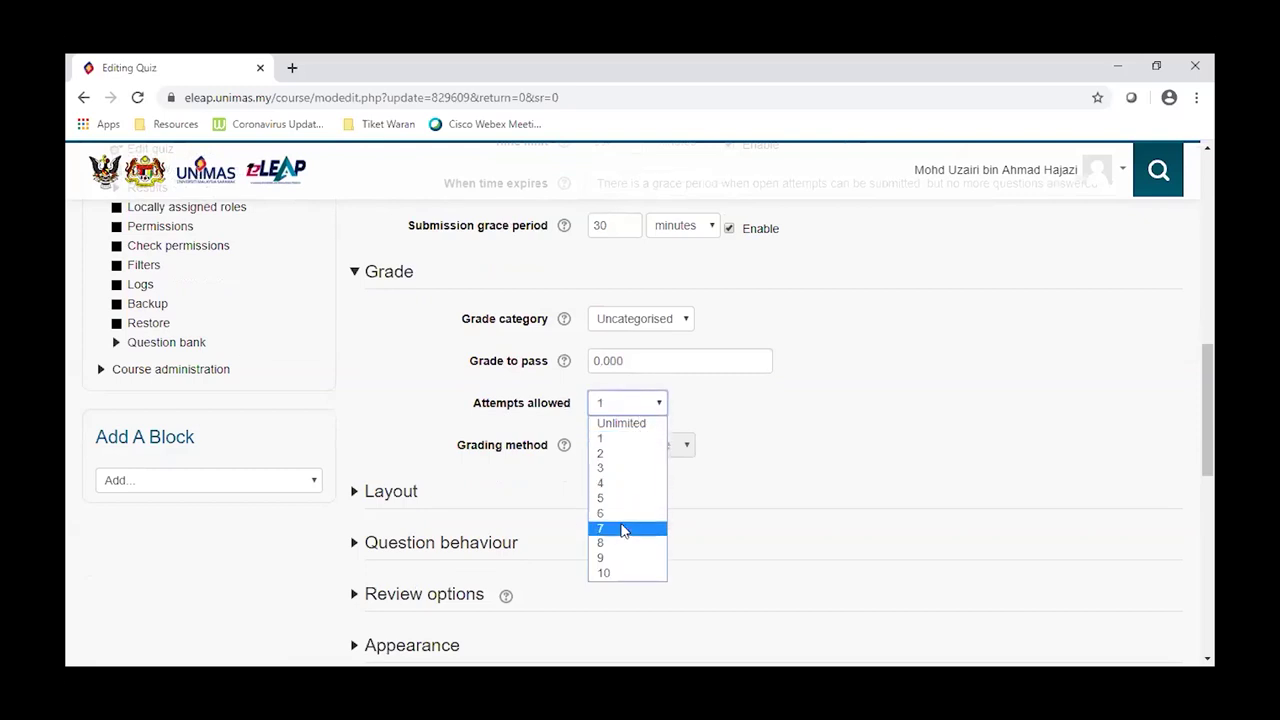
left_click(745, 420)
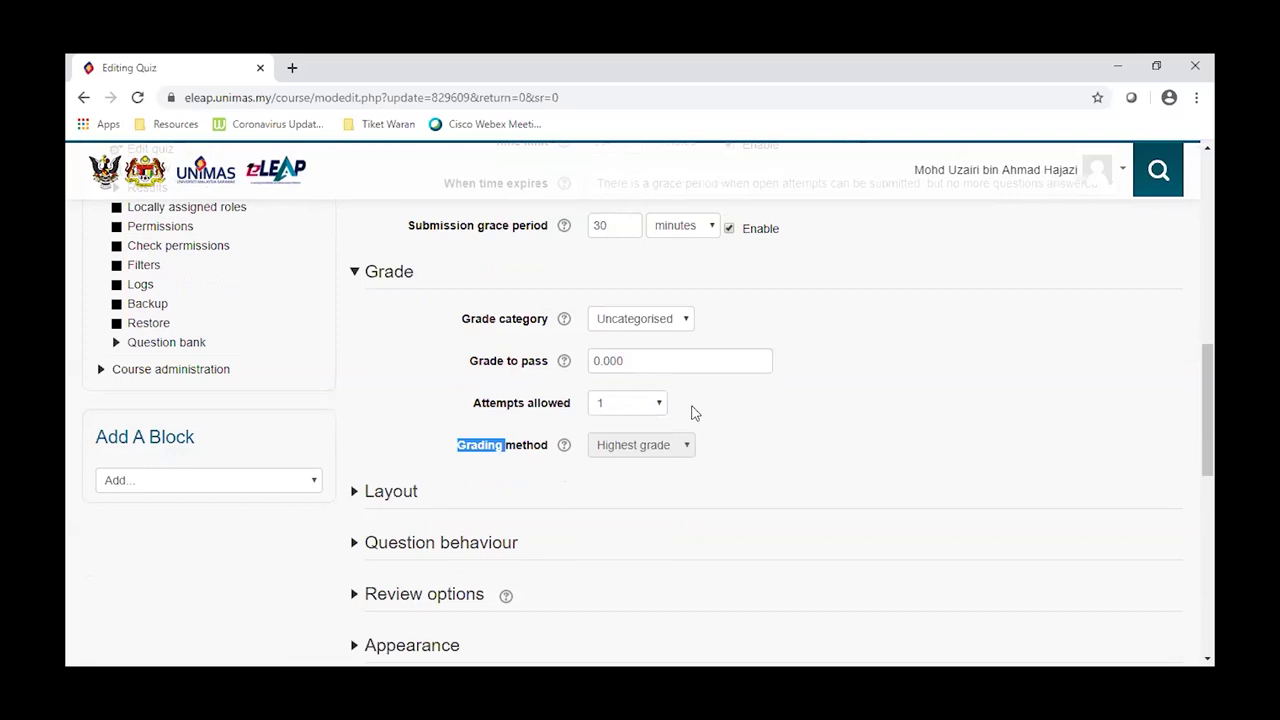
left_click(628, 406)
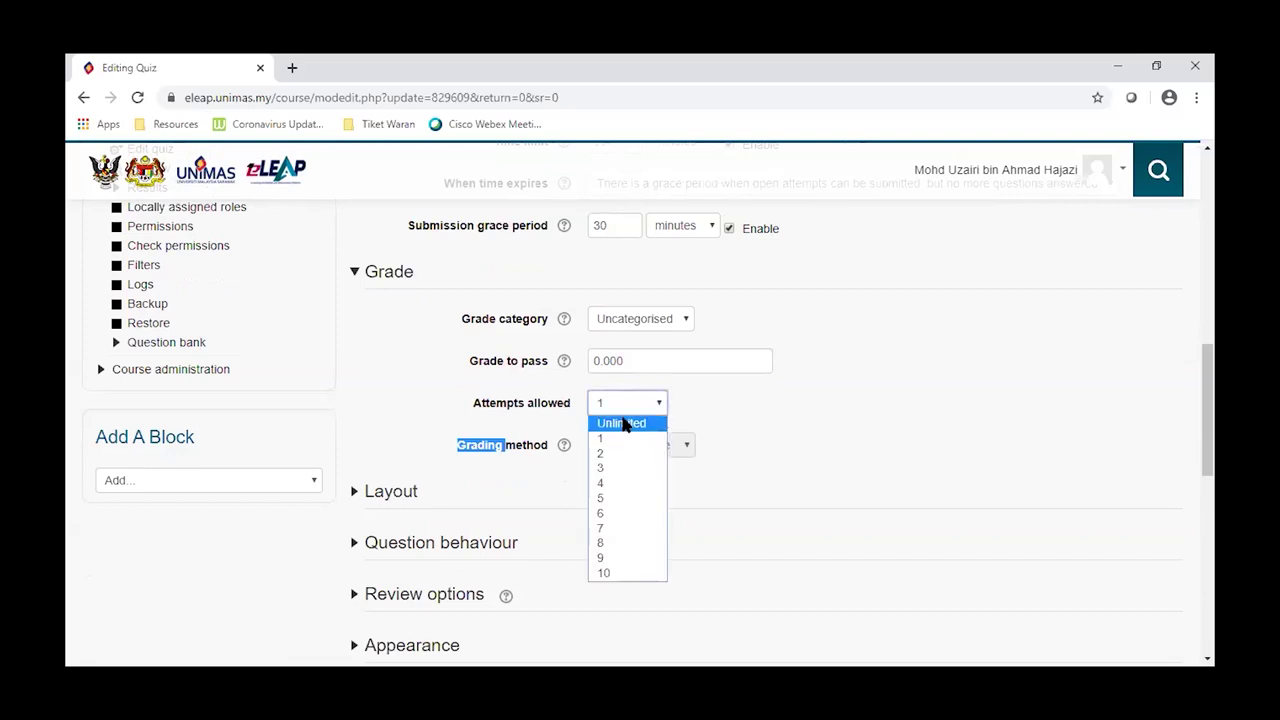
left_click(624, 424)
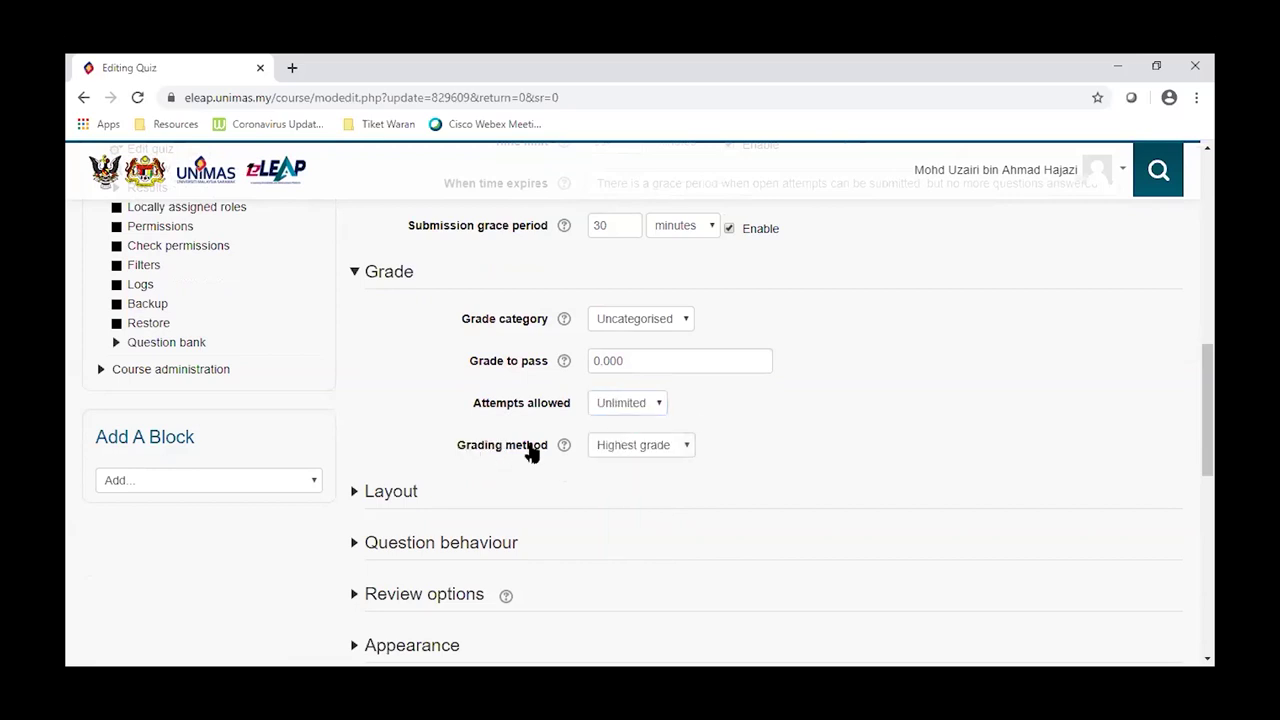
left_click(643, 447)
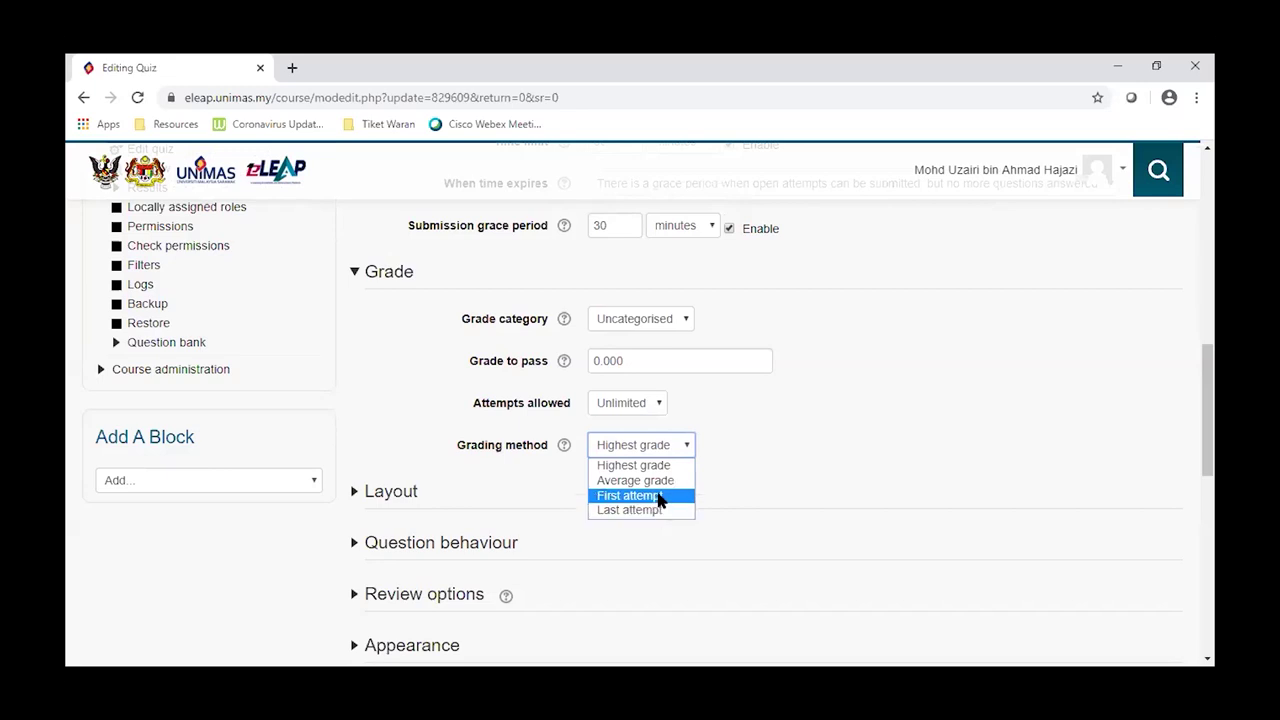
left_click(817, 457)
left_click(657, 404)
left_click(606, 438)
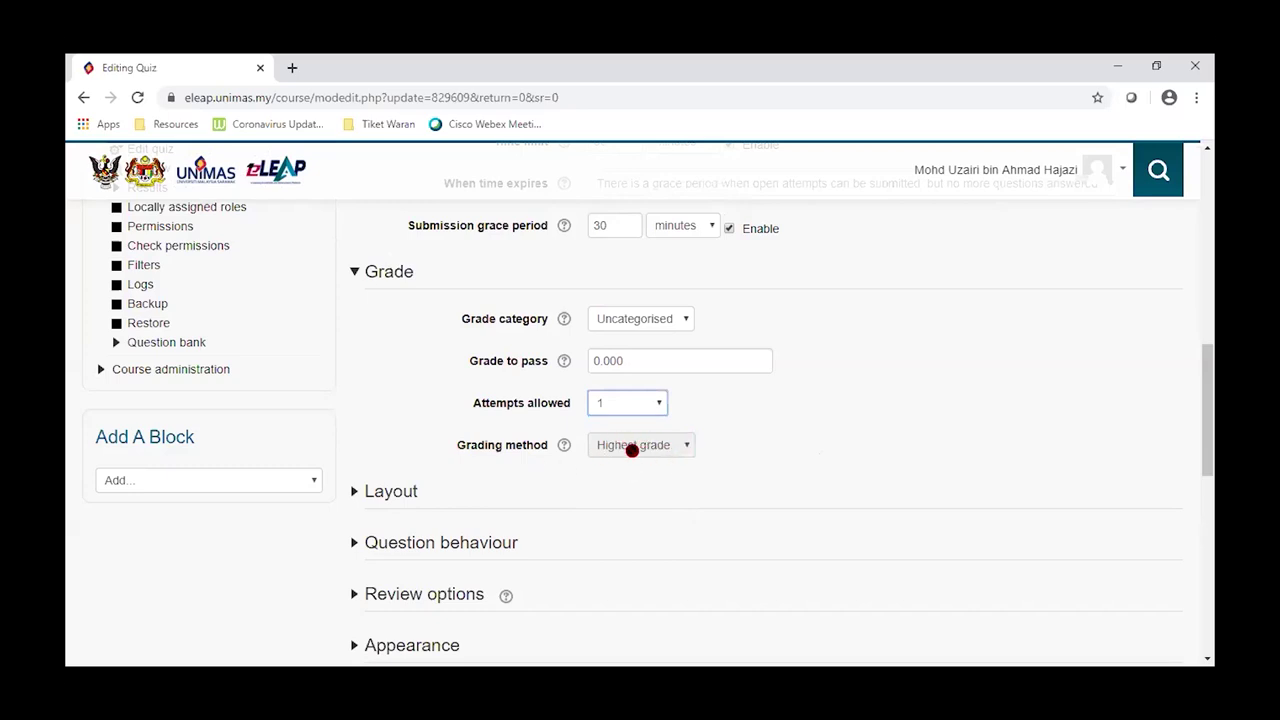
scroll(520, 478, "down", 3)
scroll(606, 448, "up", 1)
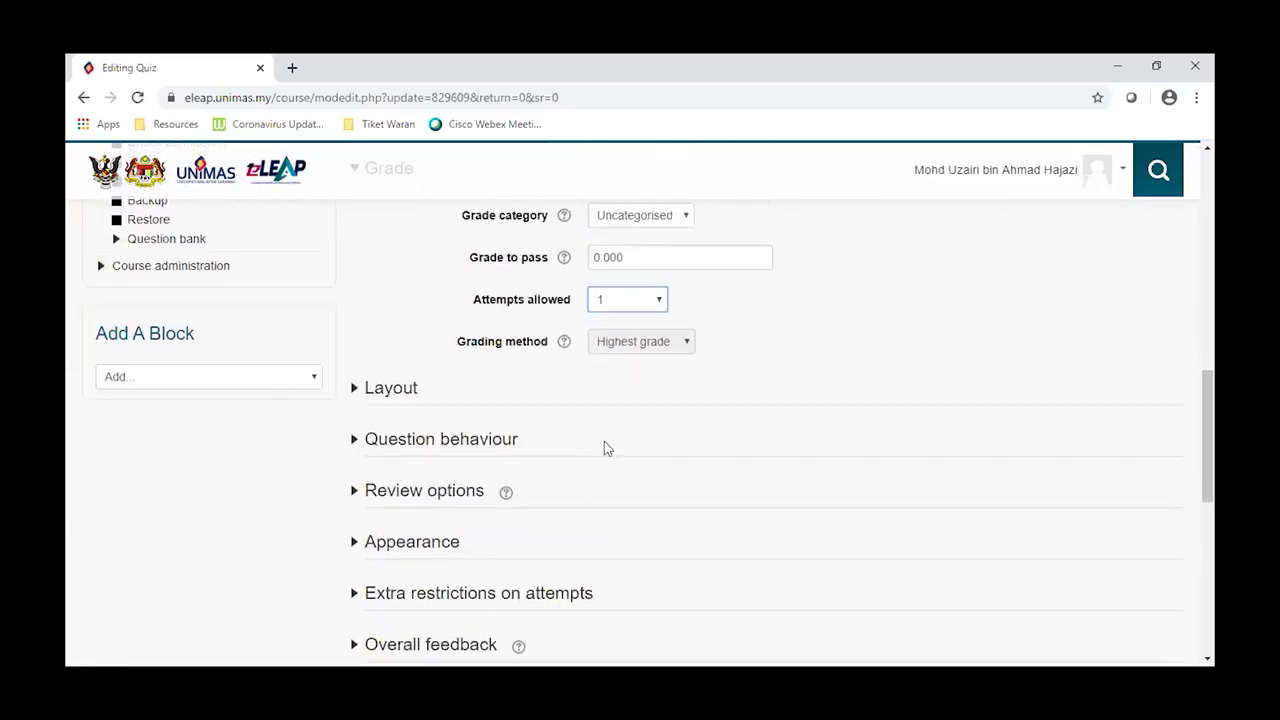
- Glance at the Layout settings, then keep Question behaviour's shuffle within questions on Yes
left_click(355, 410)
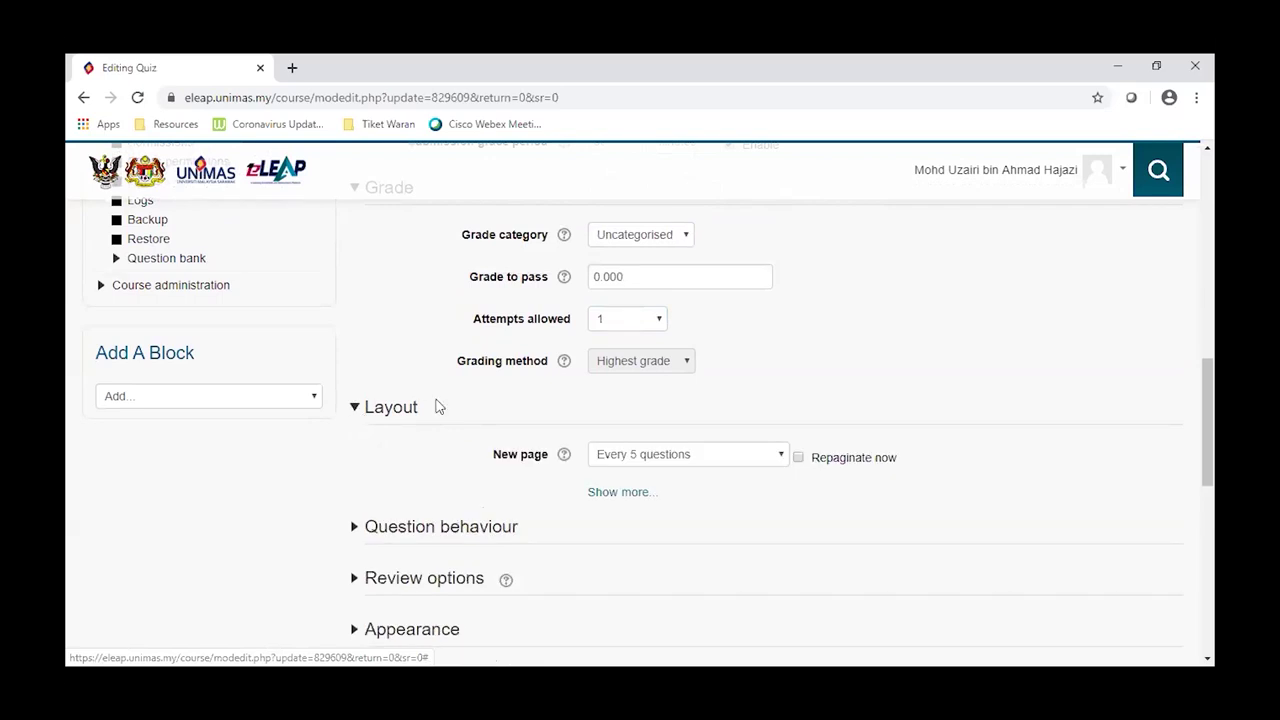
scroll(437, 407, "down", 2)
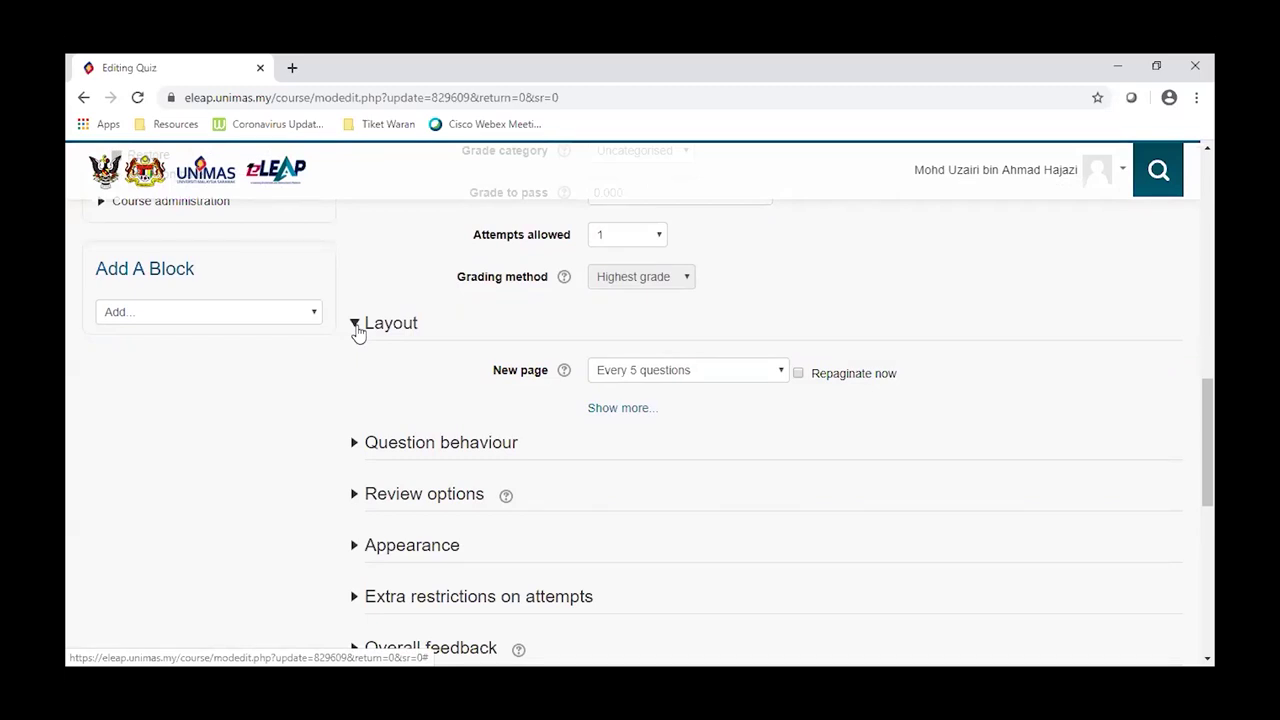
left_click(358, 326)
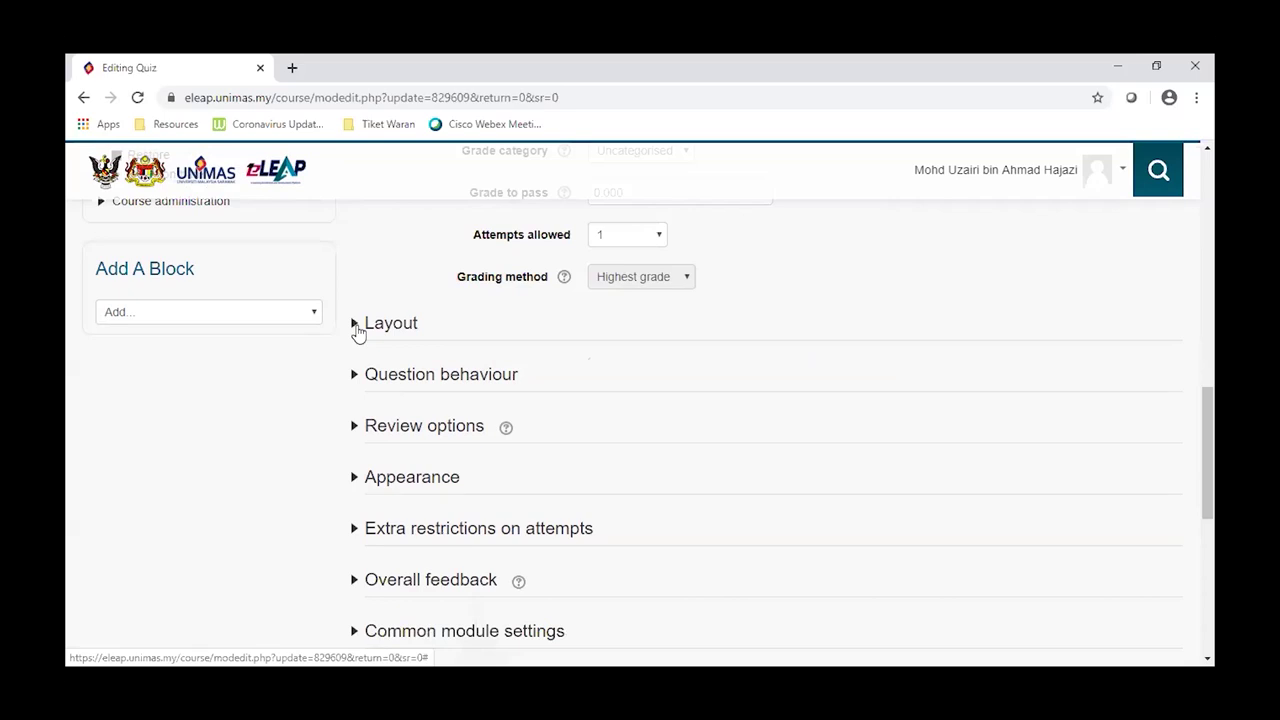
left_click(361, 388)
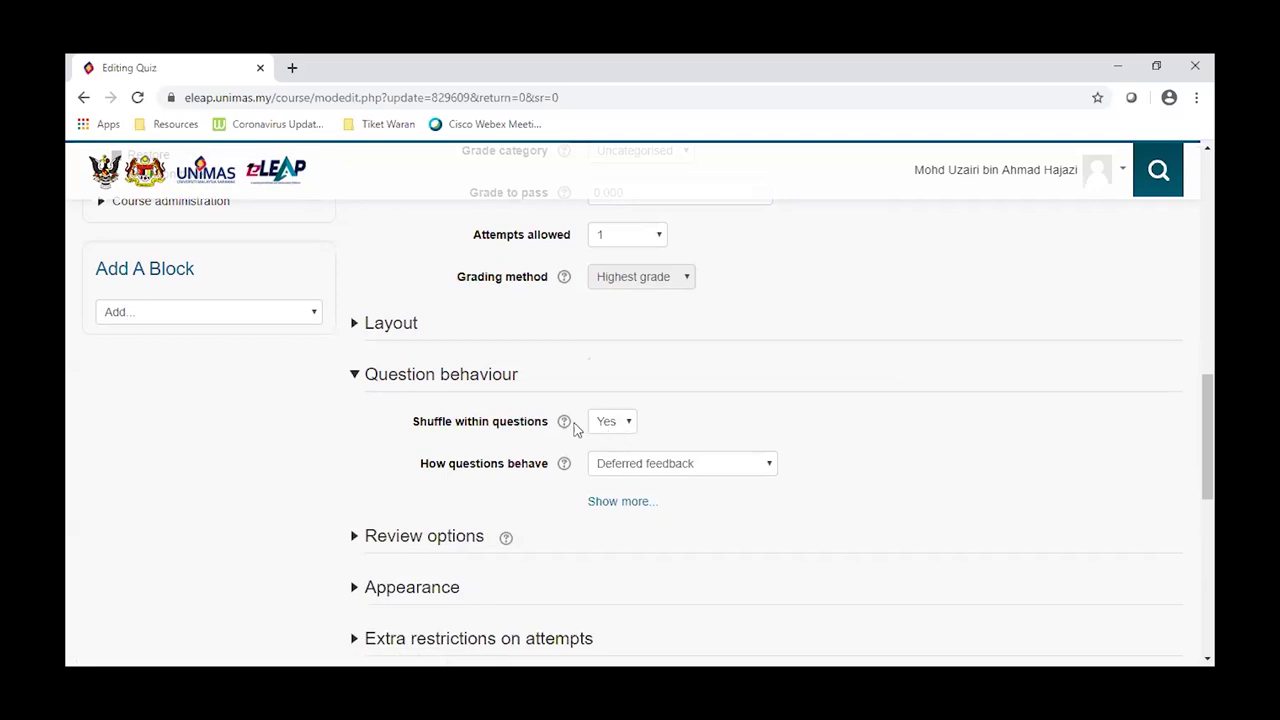
left_click(626, 426)
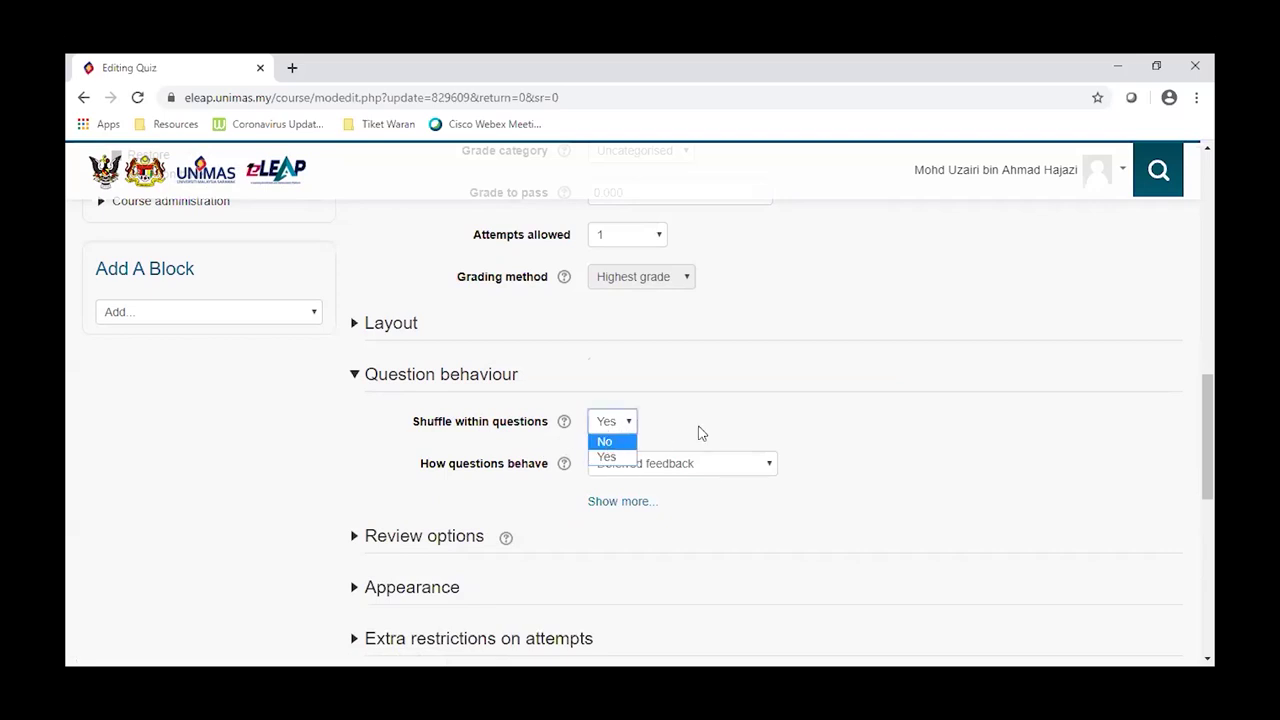
left_click(492, 447)
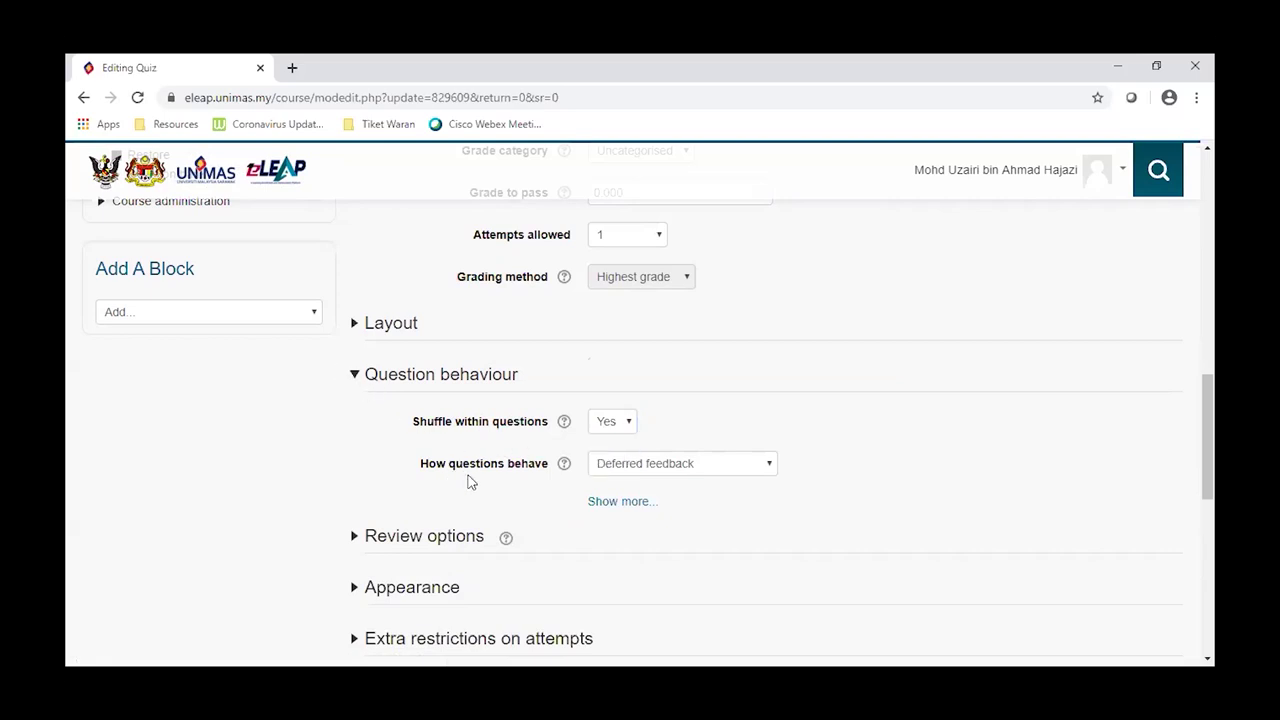
- Read the How questions behave help and keep Deferred feedback as the question behaviour
left_click(660, 472)
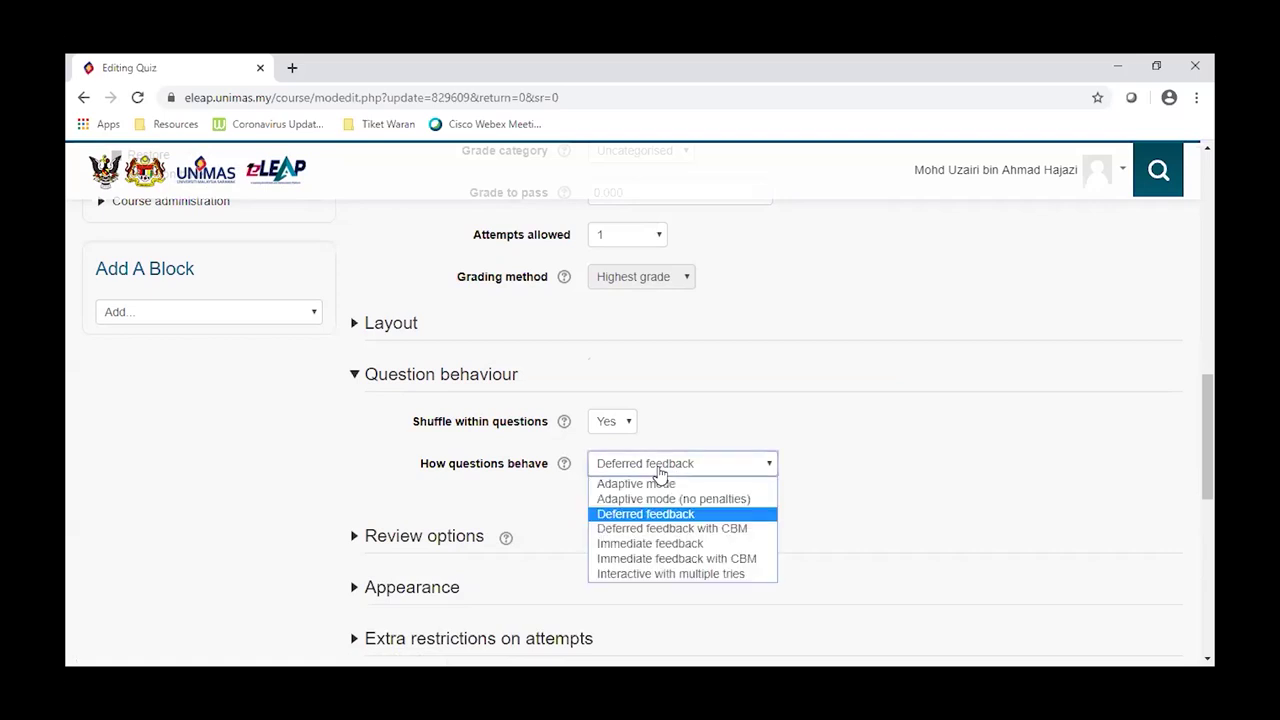
left_click(565, 466)
scroll(1163, 410, "down", 1)
scroll(1163, 410, "down", 1)
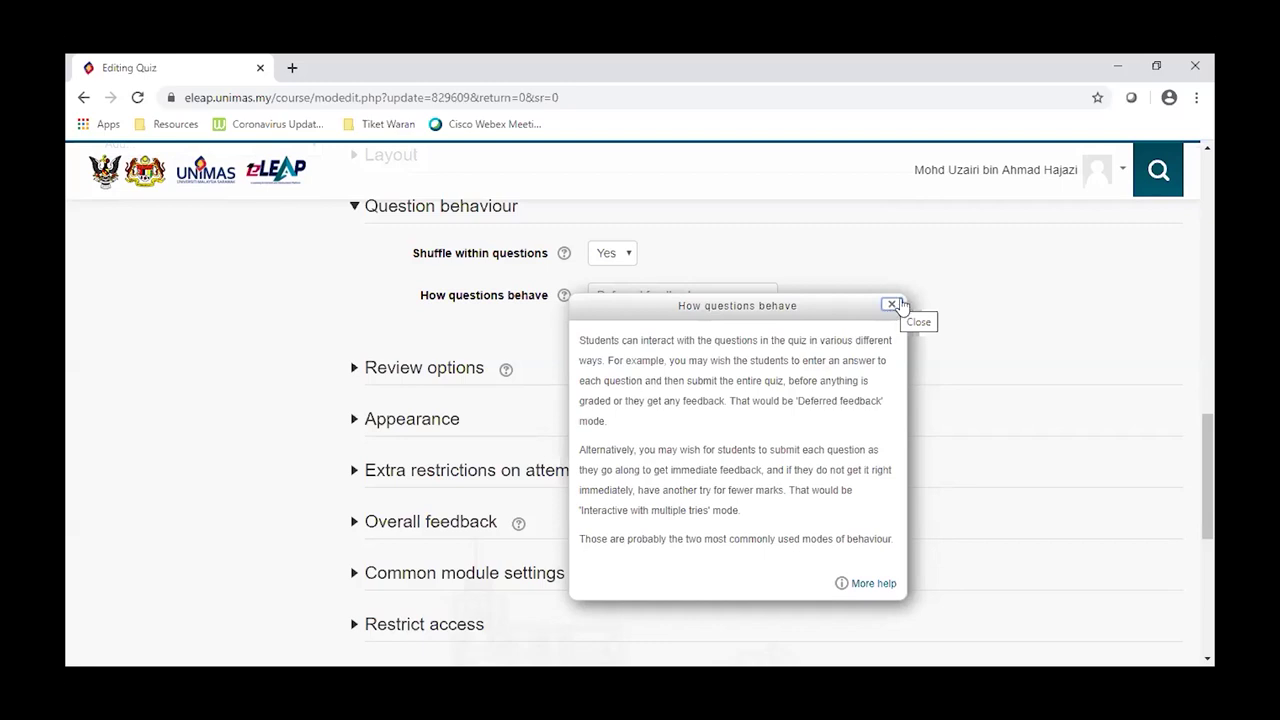
left_click(940, 289)
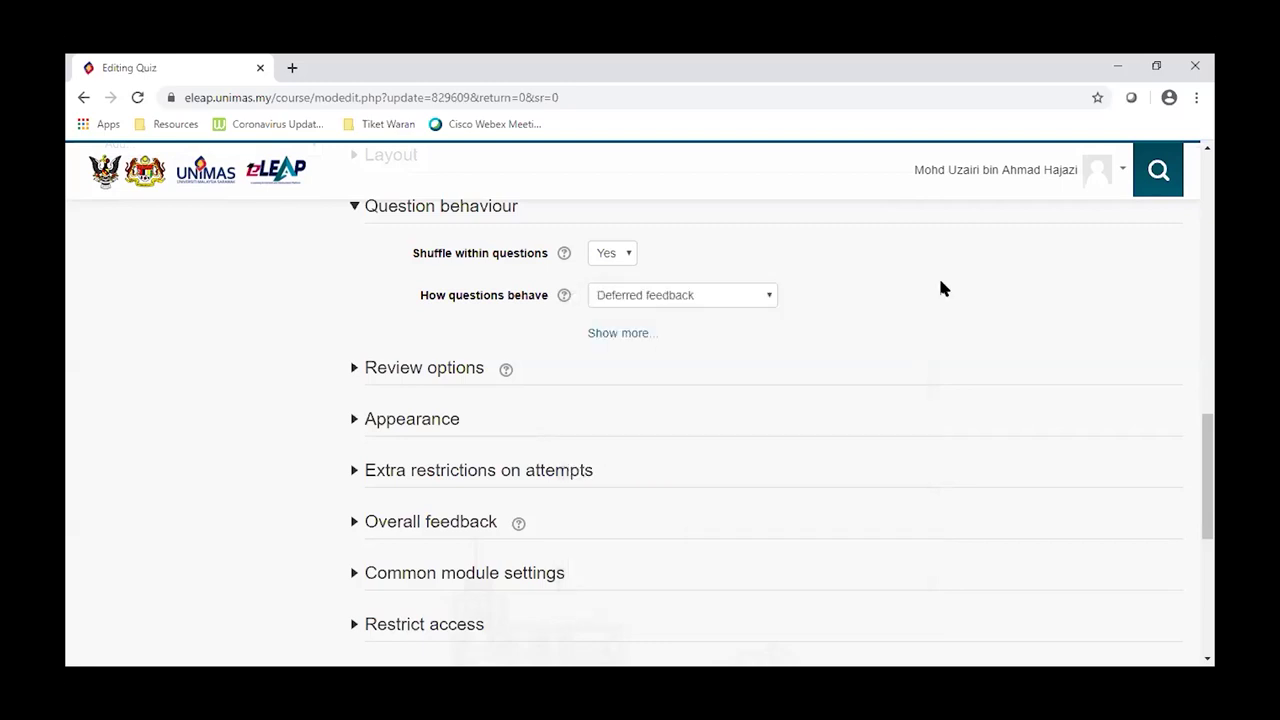
left_click(763, 294)
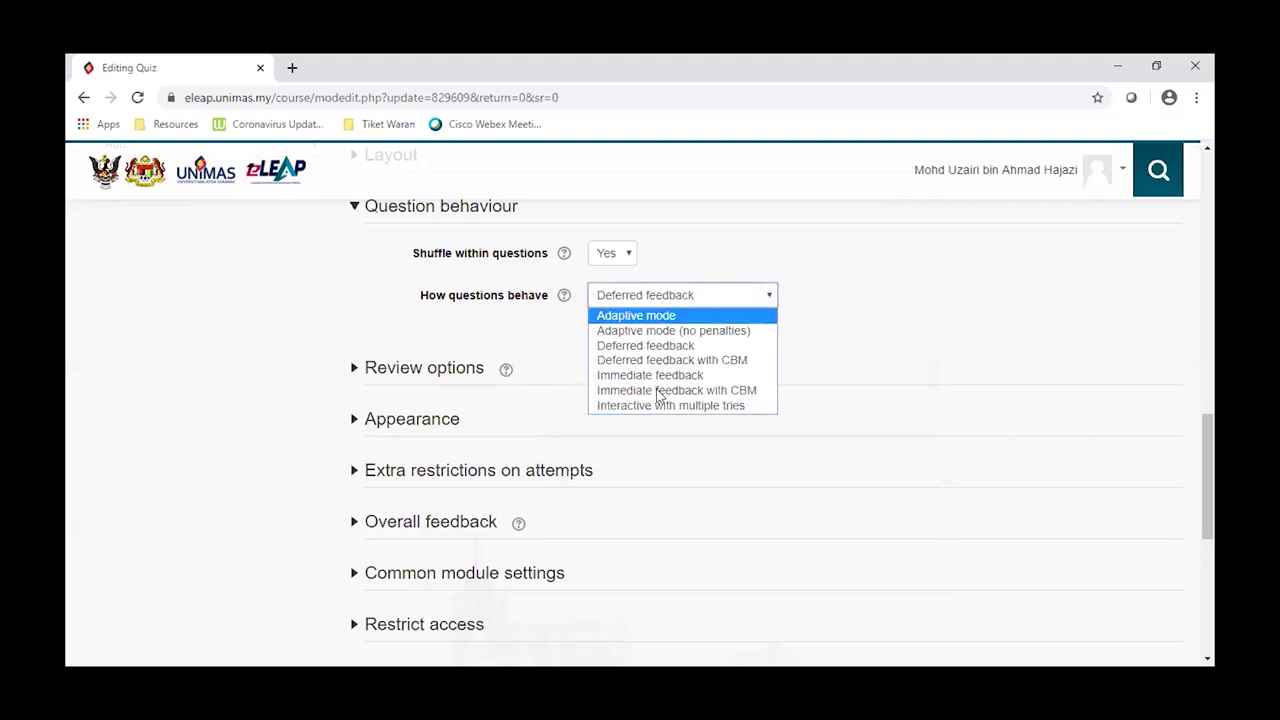
left_click(530, 330)
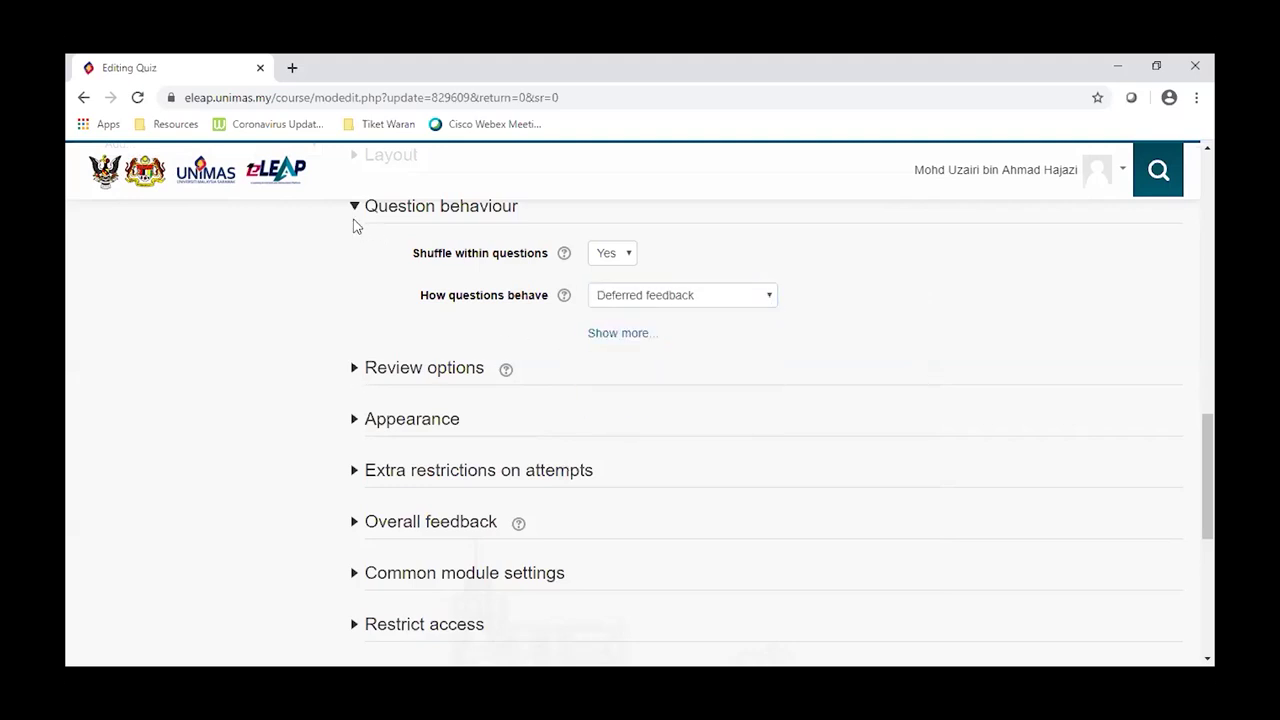
left_click(354, 368)
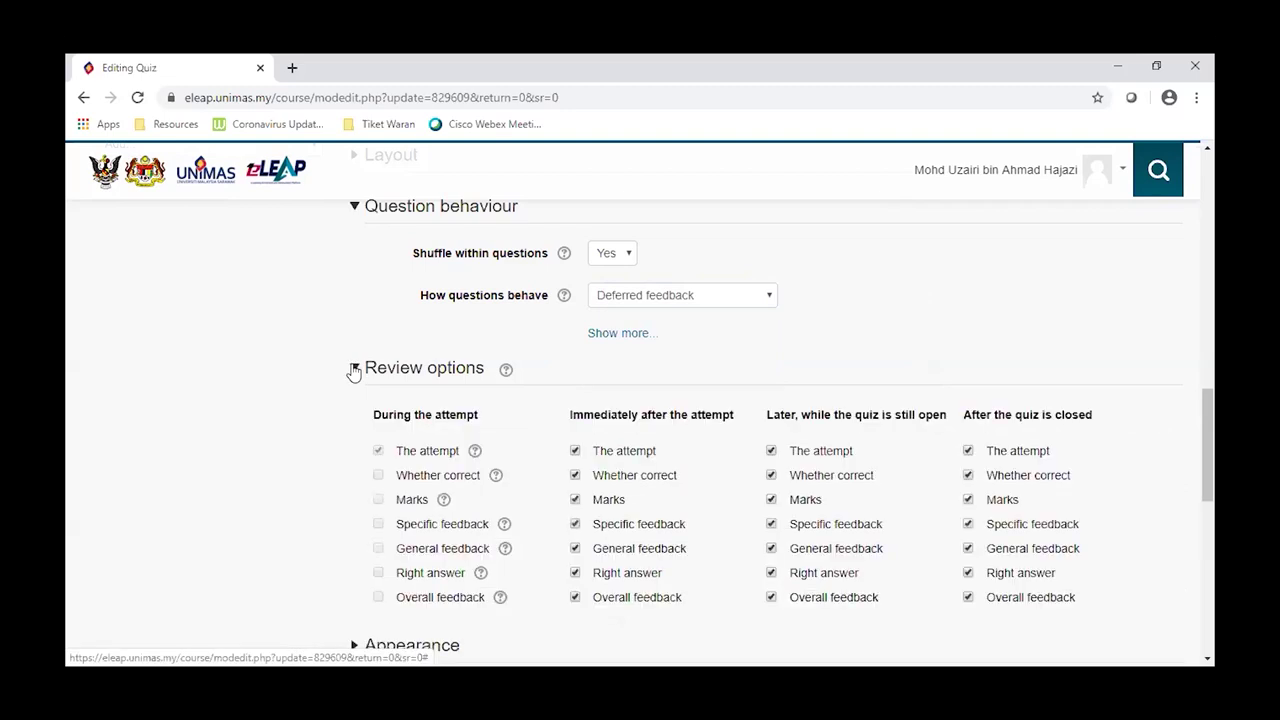
- Scroll through the Review options grid, briefly opening Appearance and Extra restrictions on attempts
scroll(354, 370, "down", 1)
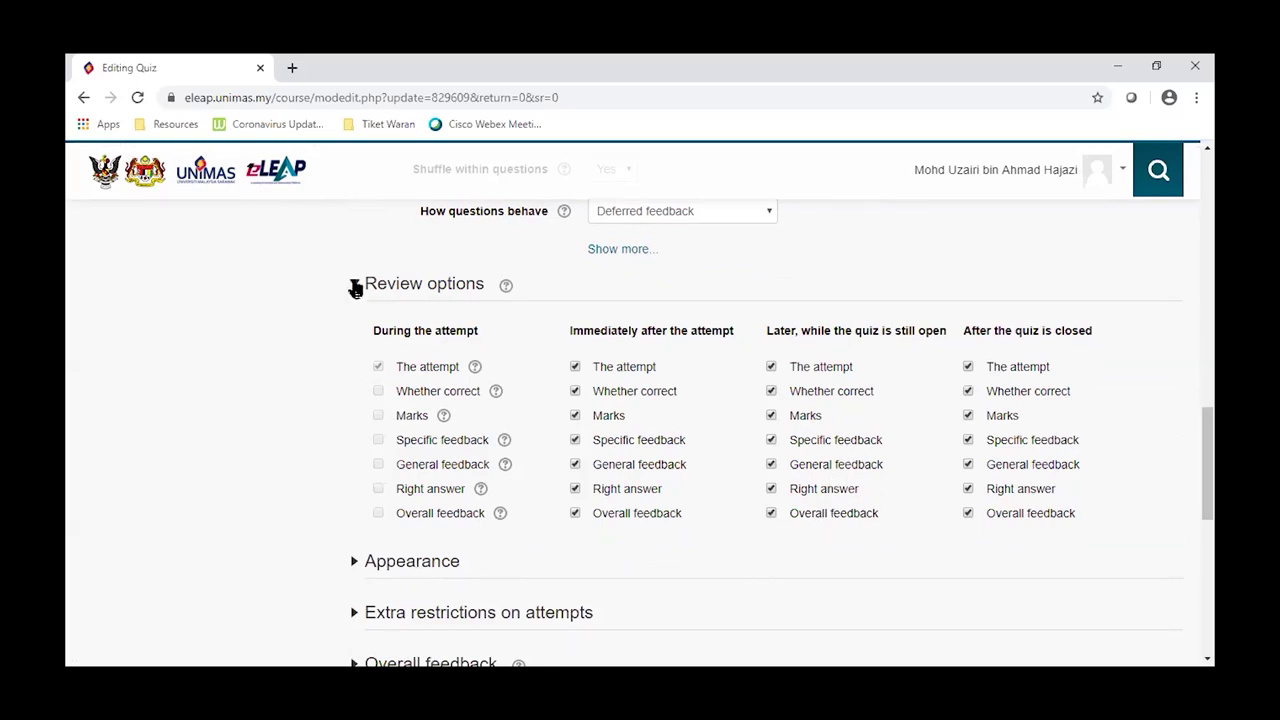
scroll(338, 419, "down", 1)
left_click(350, 482)
left_click(350, 482)
scroll(355, 487, "down", 1)
scroll(355, 487, "down", 1)
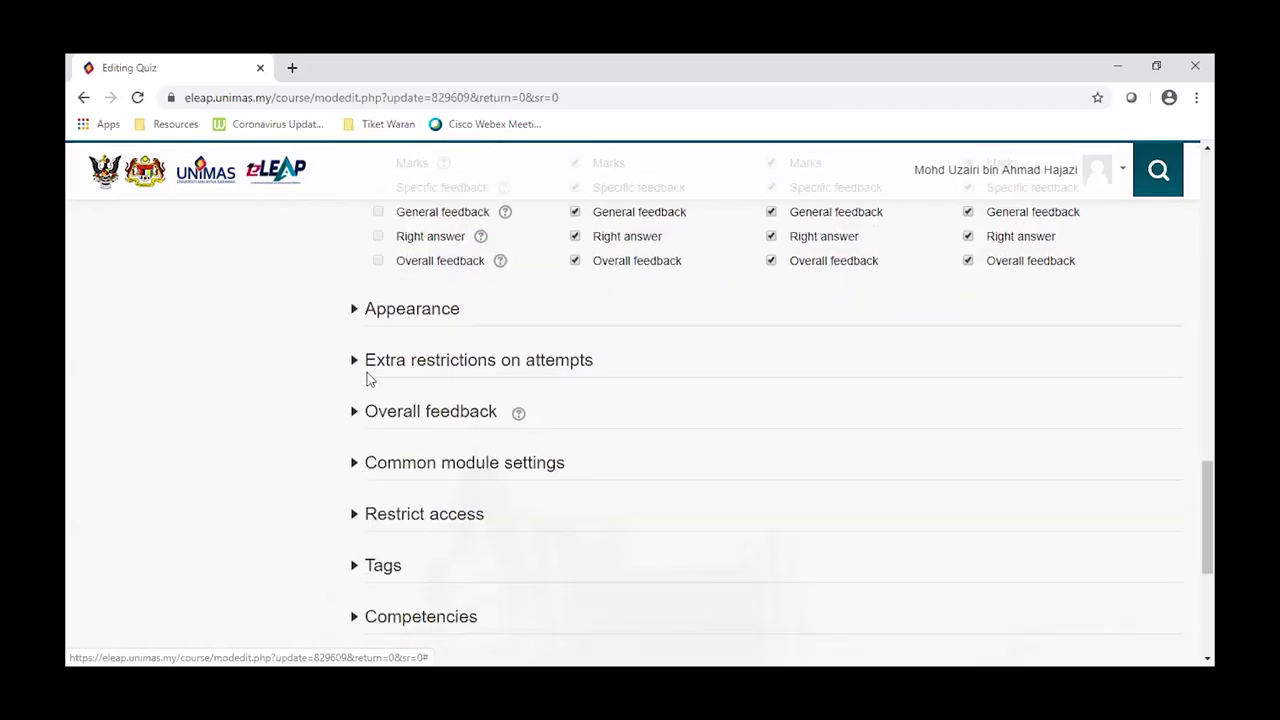
left_click(356, 361)
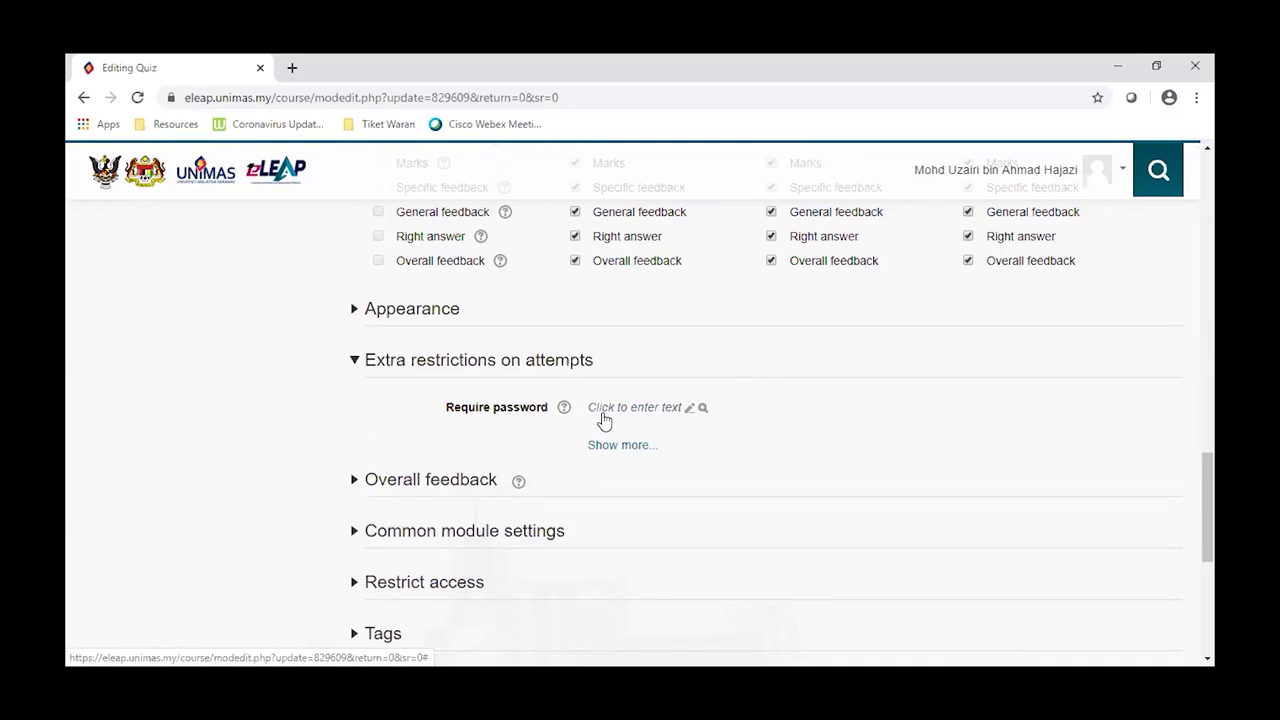
left_click(359, 370)
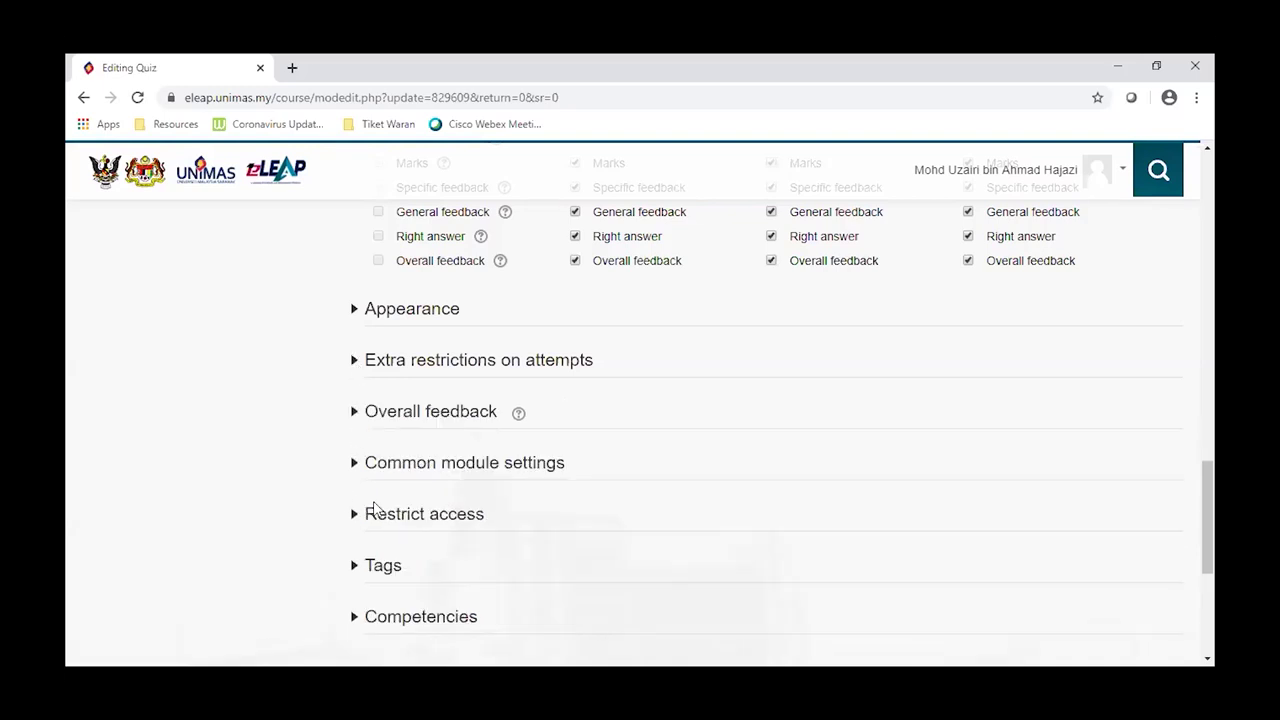
- Peek at Restrict access, then expand Common module settings to show visibility and group fields
left_click(354, 516)
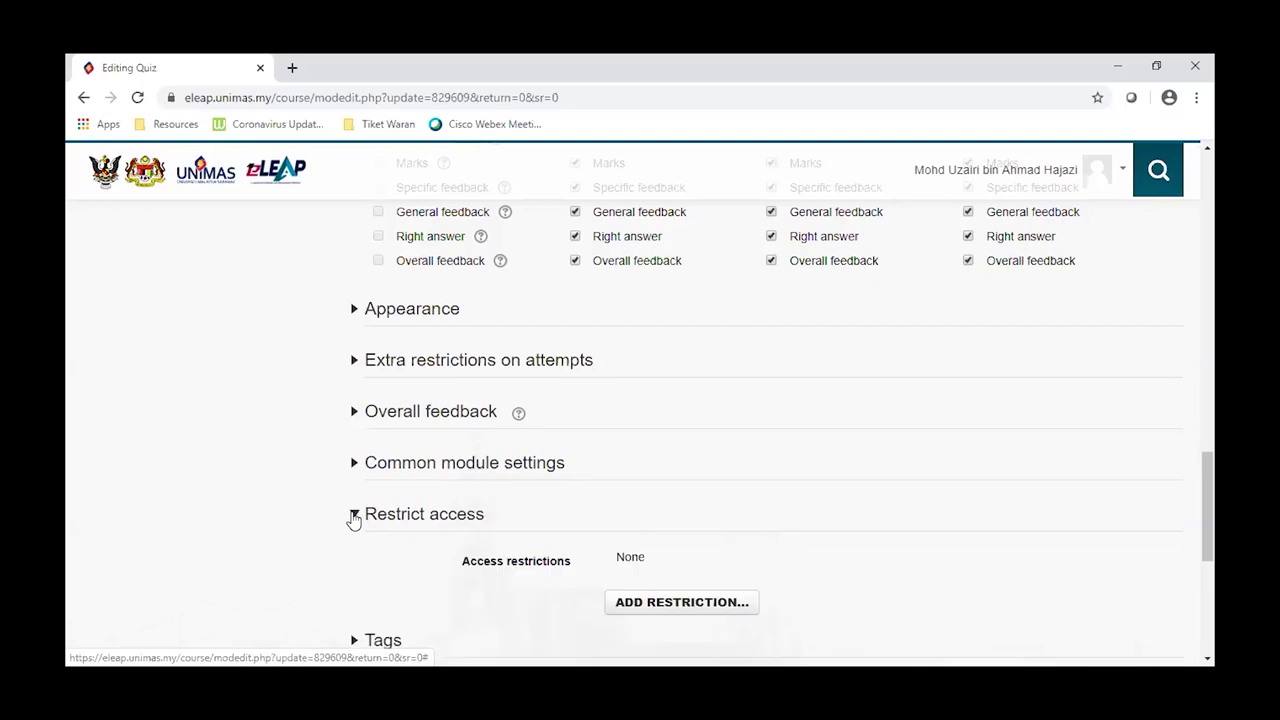
scroll(354, 516, "down", 1)
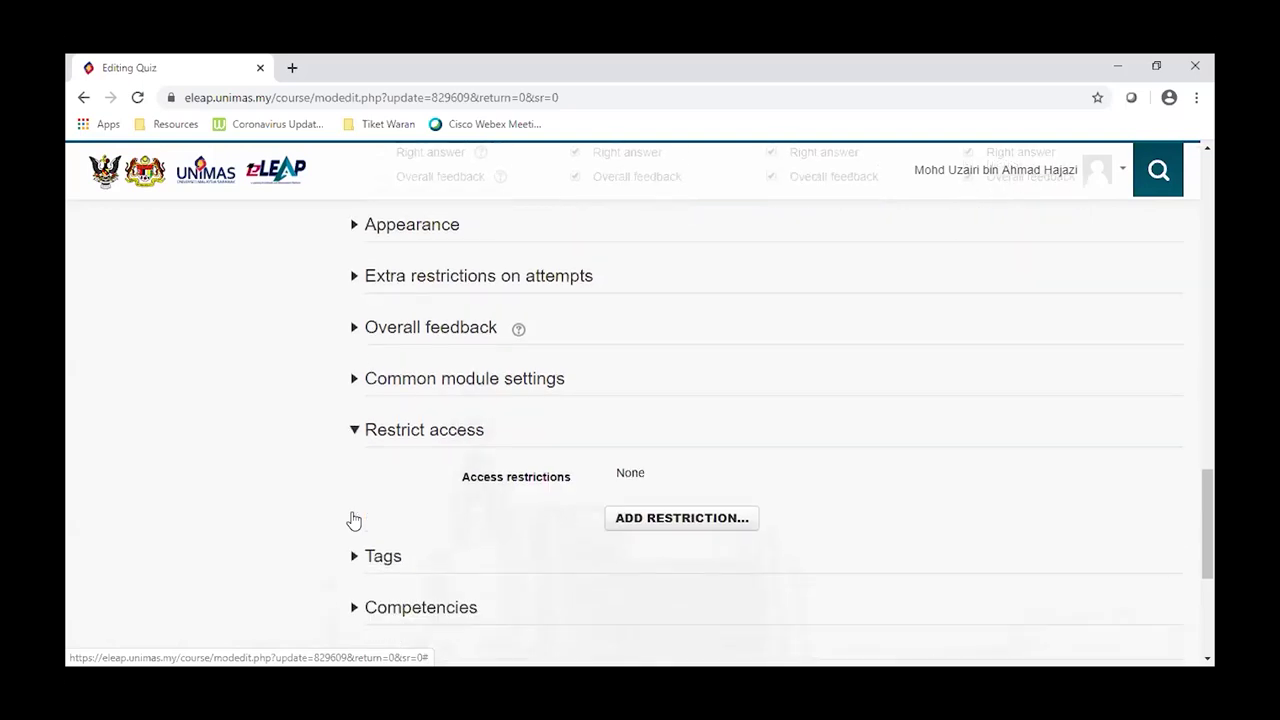
left_click(356, 434)
left_click(358, 380)
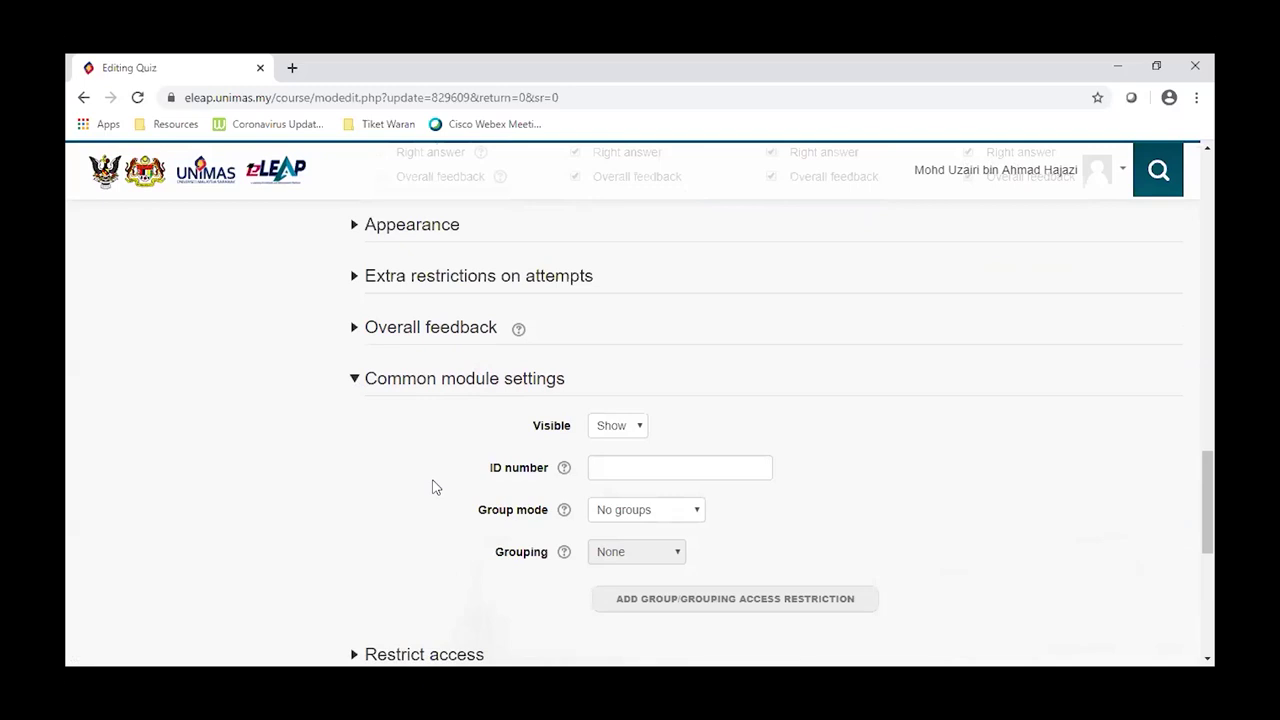
scroll(434, 486, "up", 2)
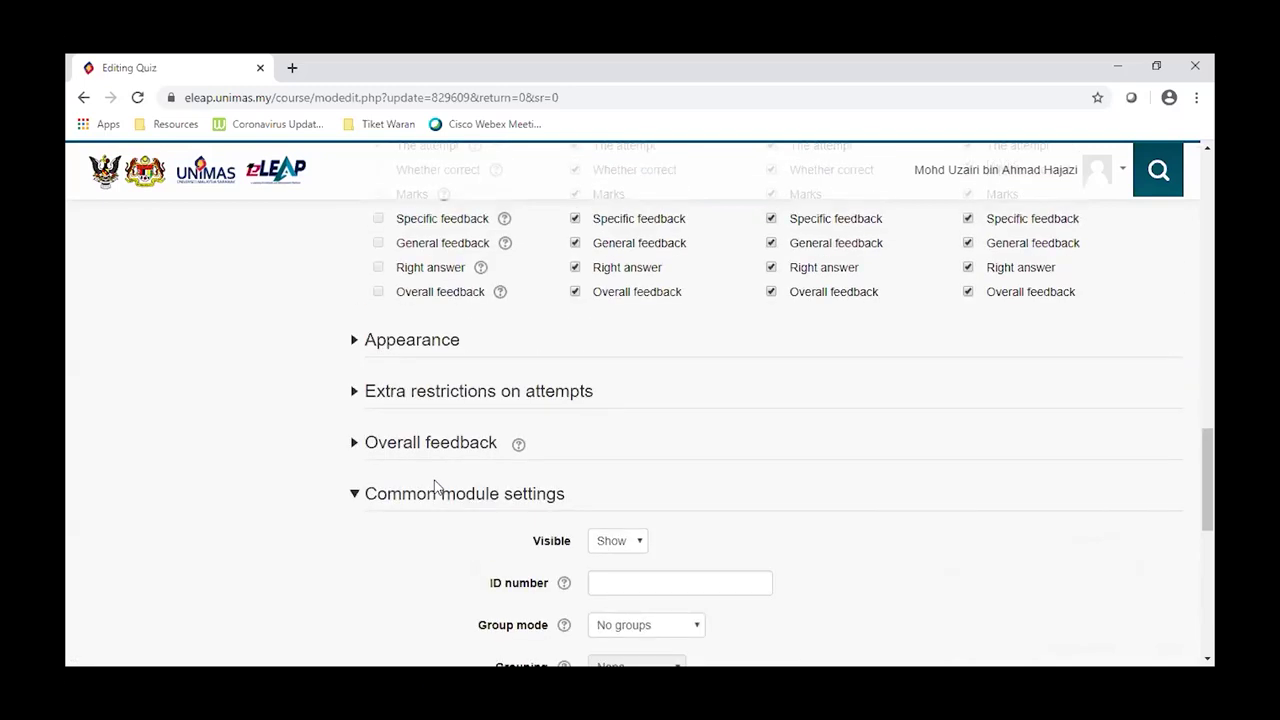
scroll(433, 497, "down", 1)
scroll(433, 497, "down", 1)
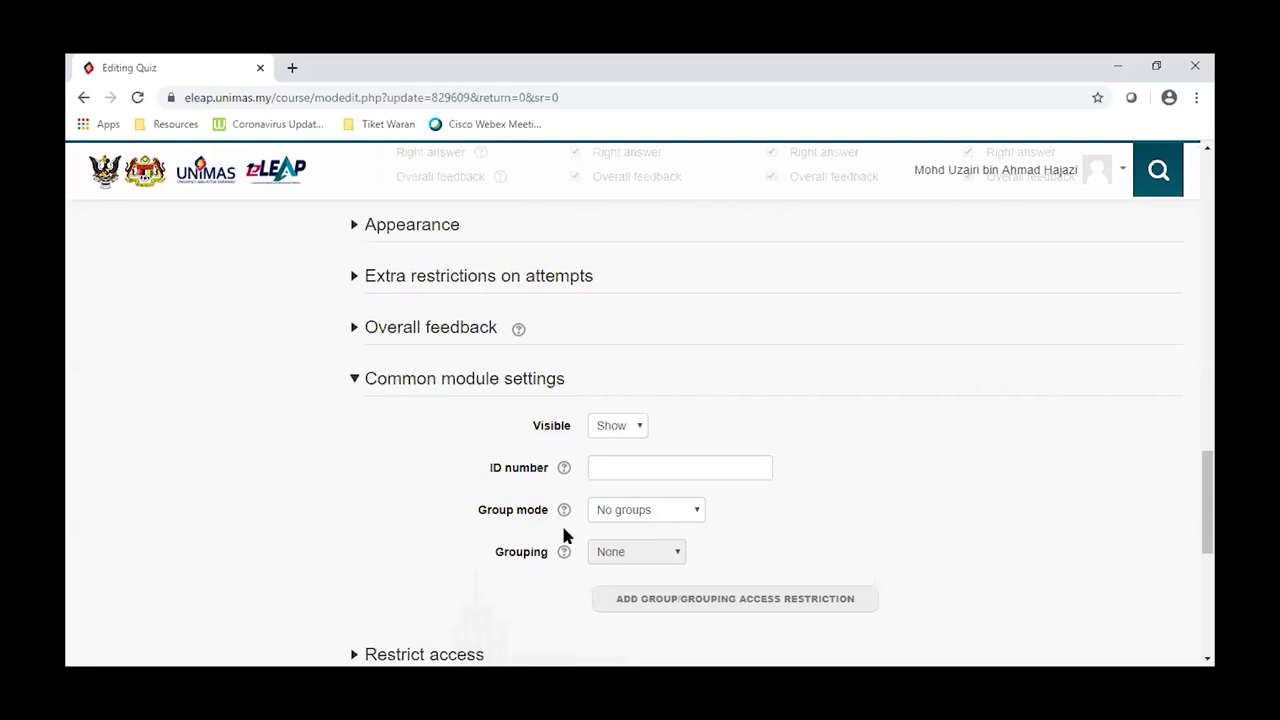
left_click(609, 428)
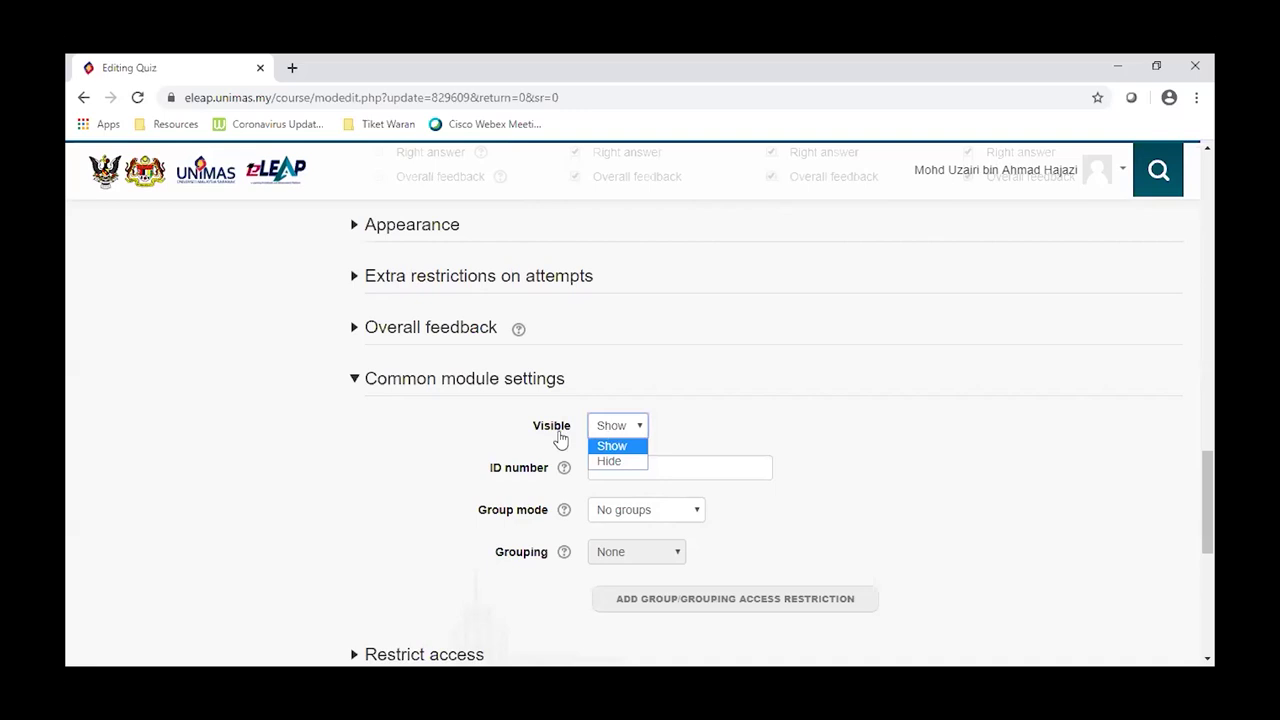
left_click(497, 440)
left_click(662, 523)
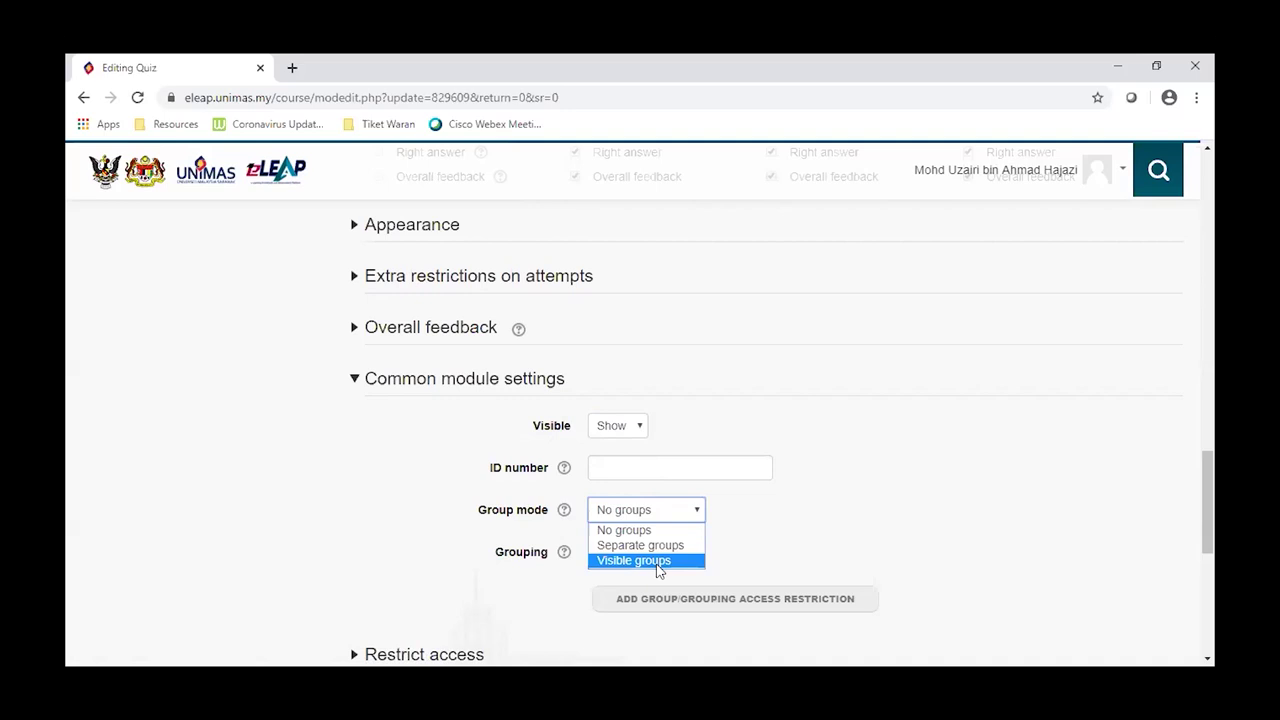
left_click(563, 511)
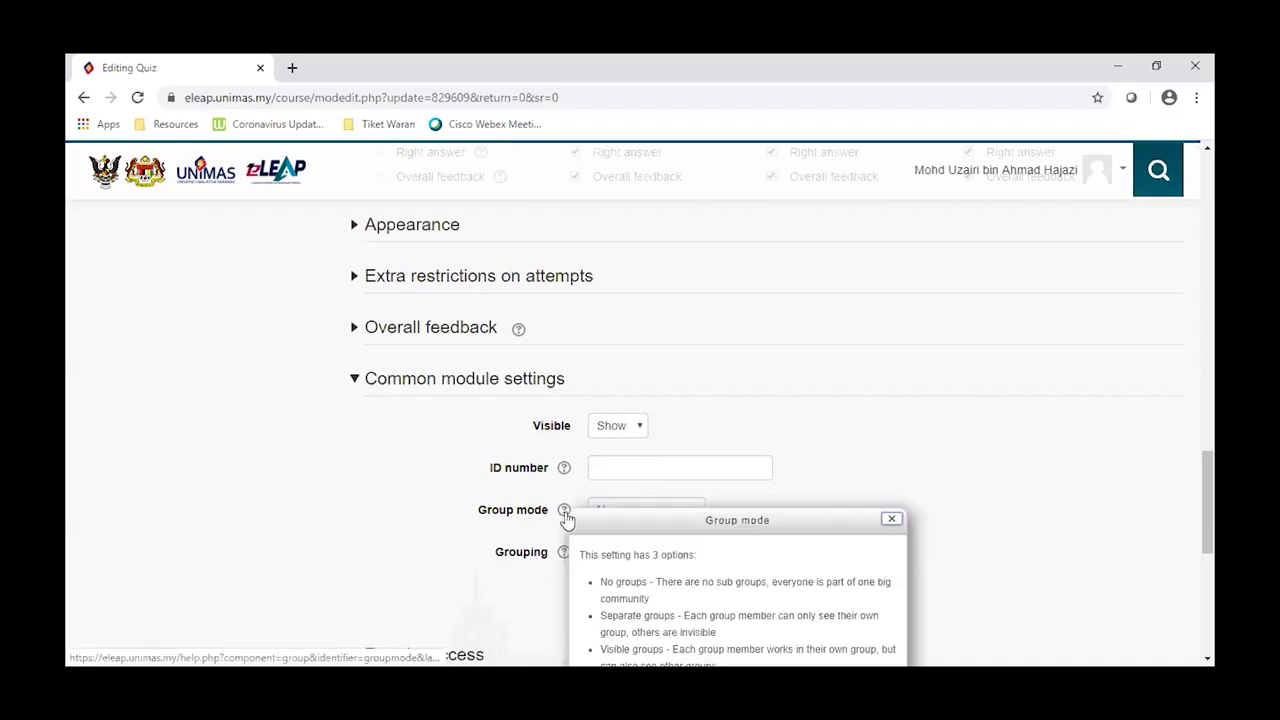
scroll(999, 525, "down", 3)
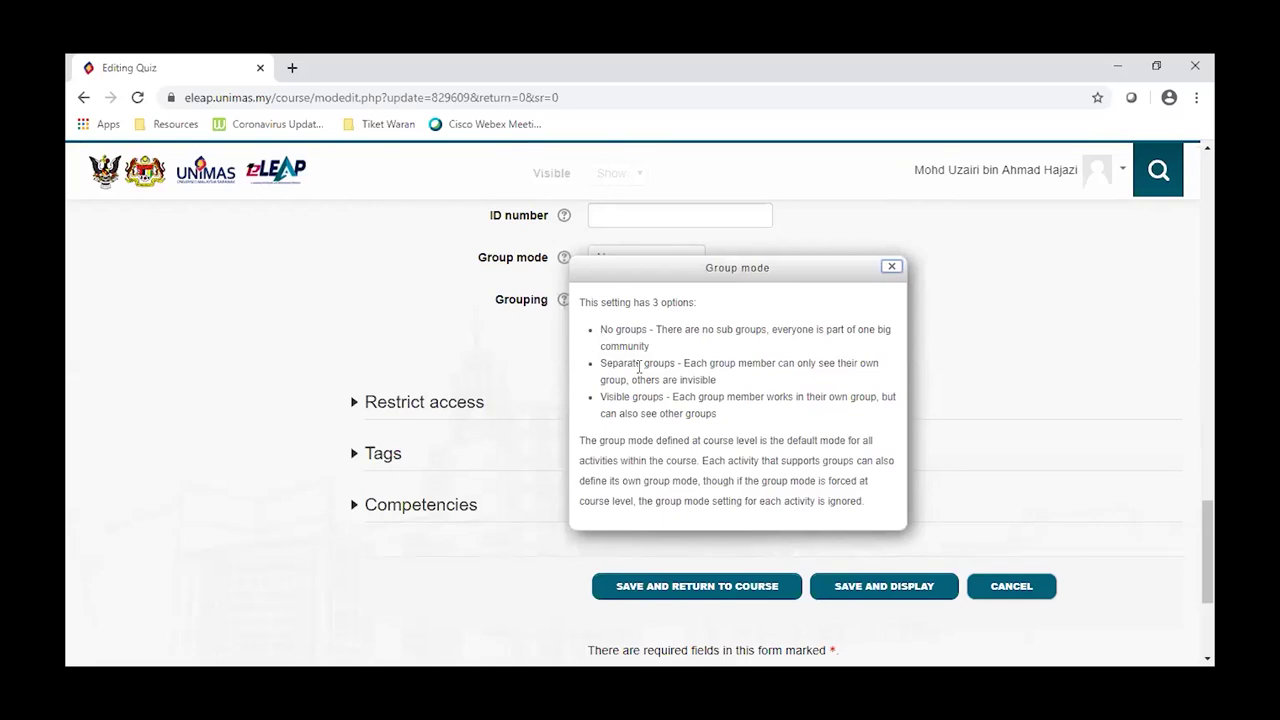
left_click(459, 352)
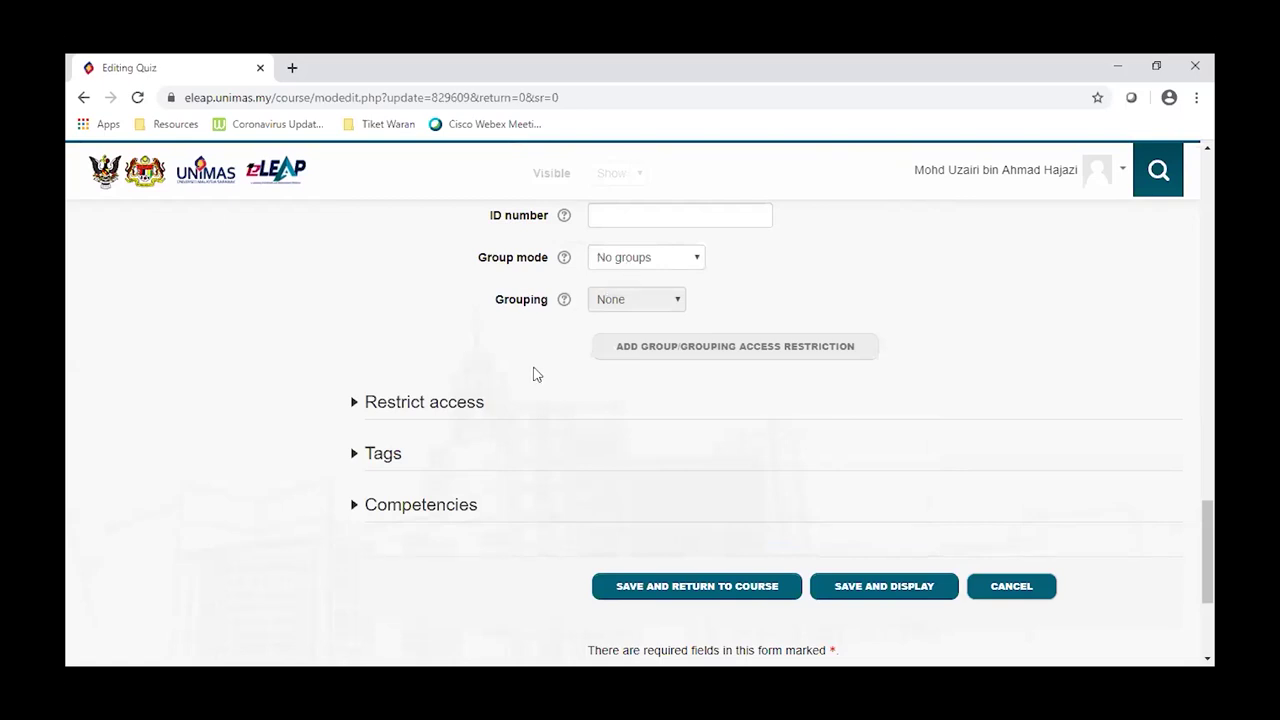
scroll(534, 374, "up", 1)
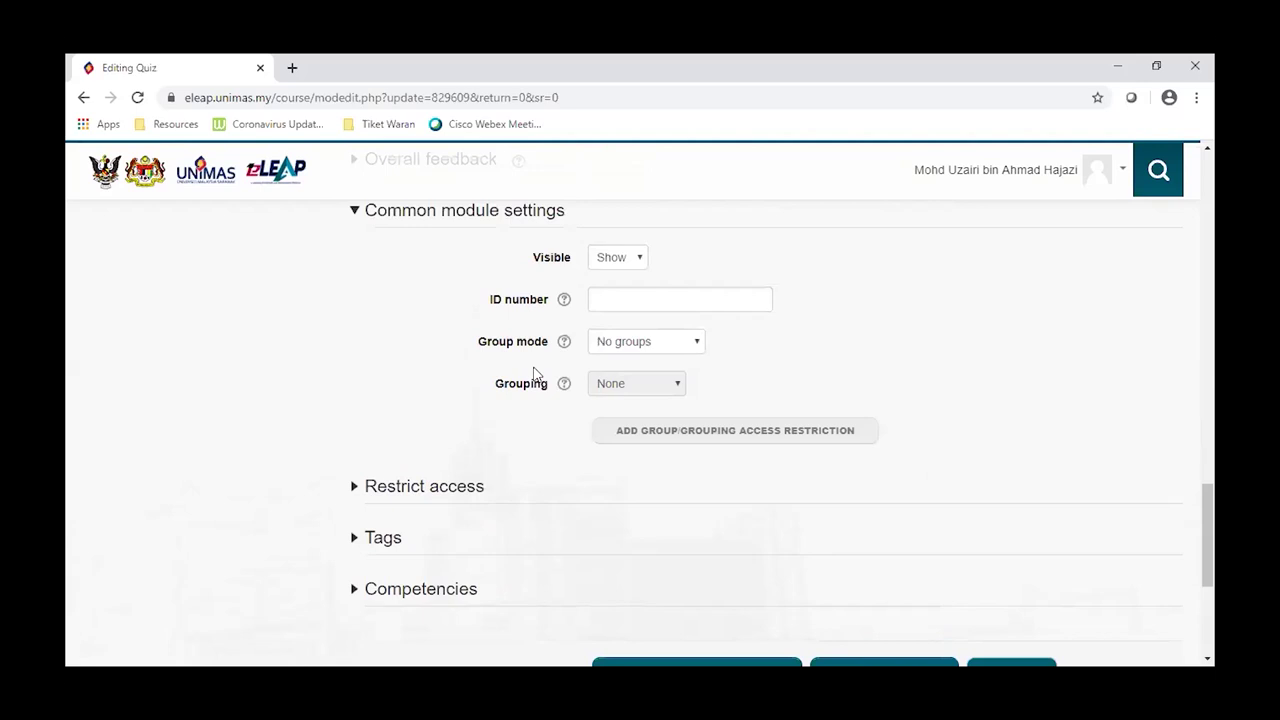
left_click(654, 354)
left_click(564, 342)
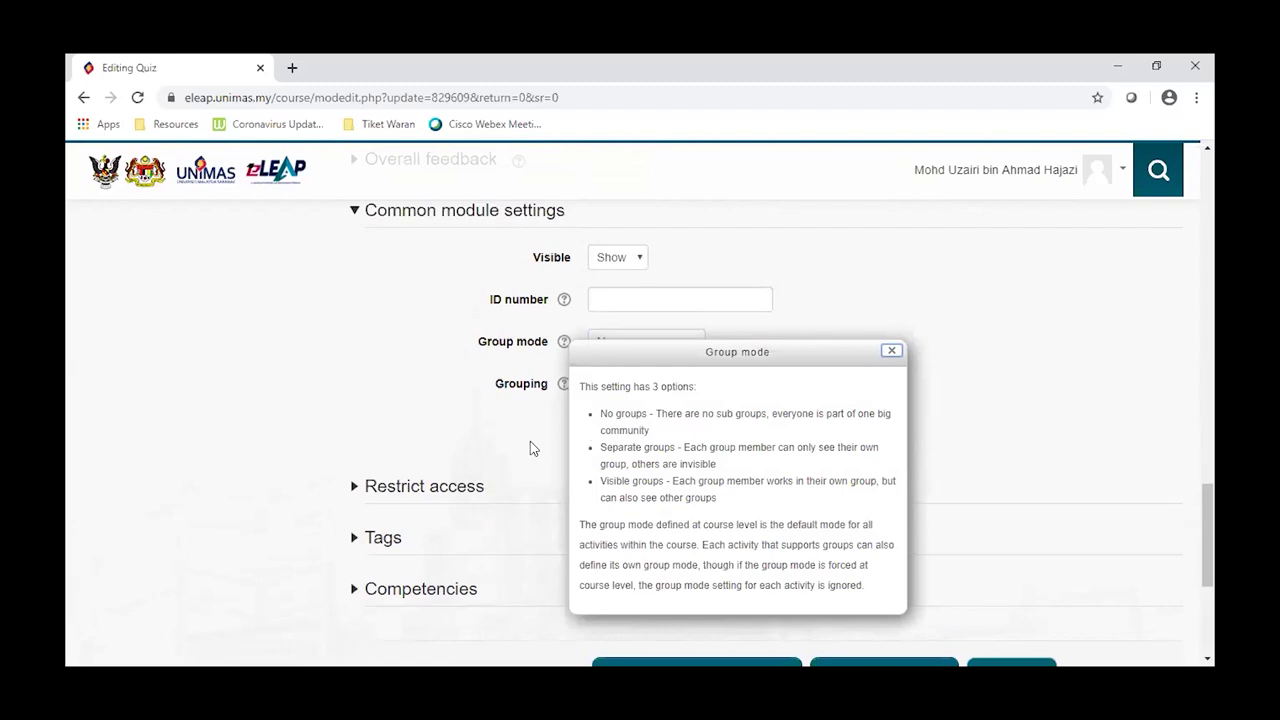
left_click(530, 447)
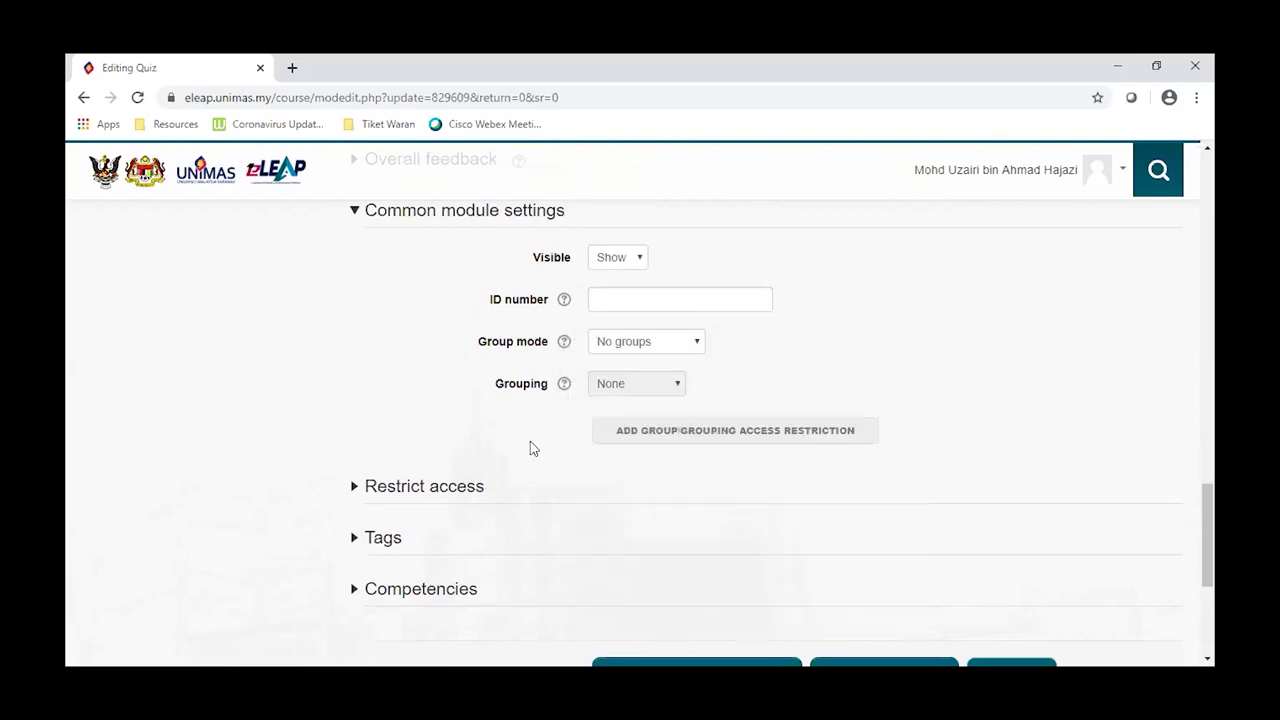
- Set the group mode to Separate groups and assign the Monday 11-2 grouping
left_click(619, 347)
left_click(623, 375)
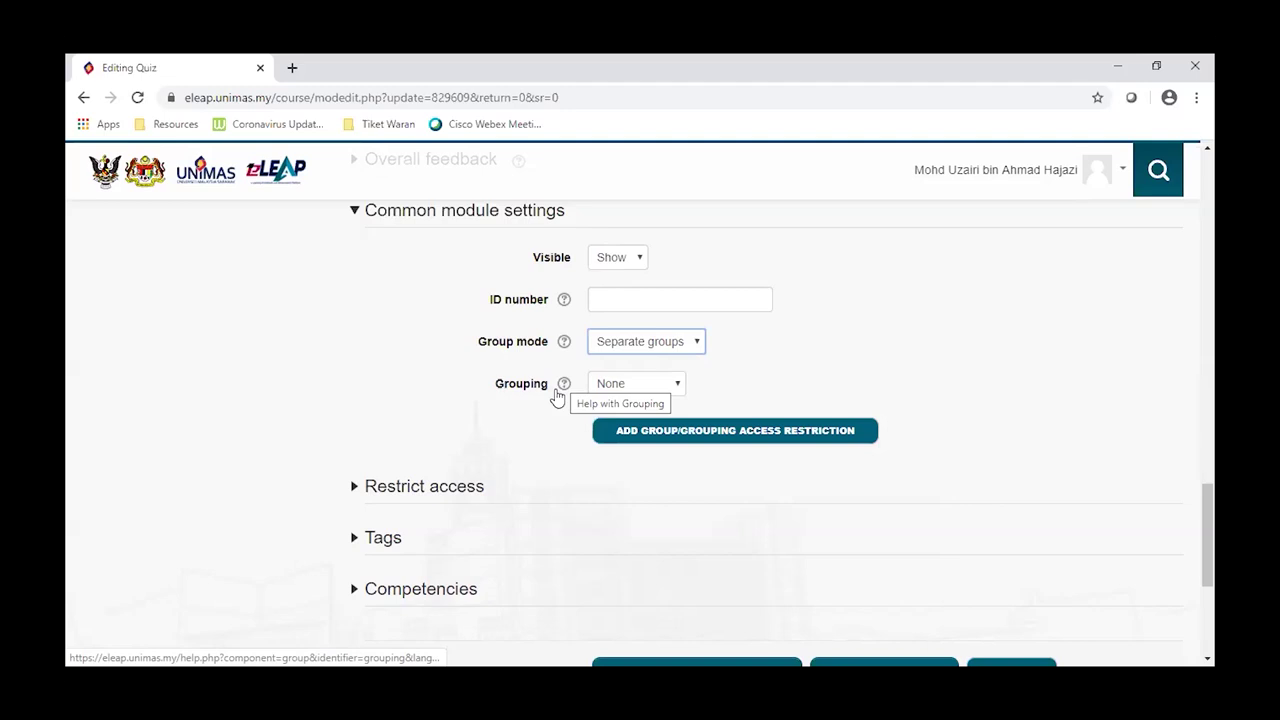
left_click(612, 388)
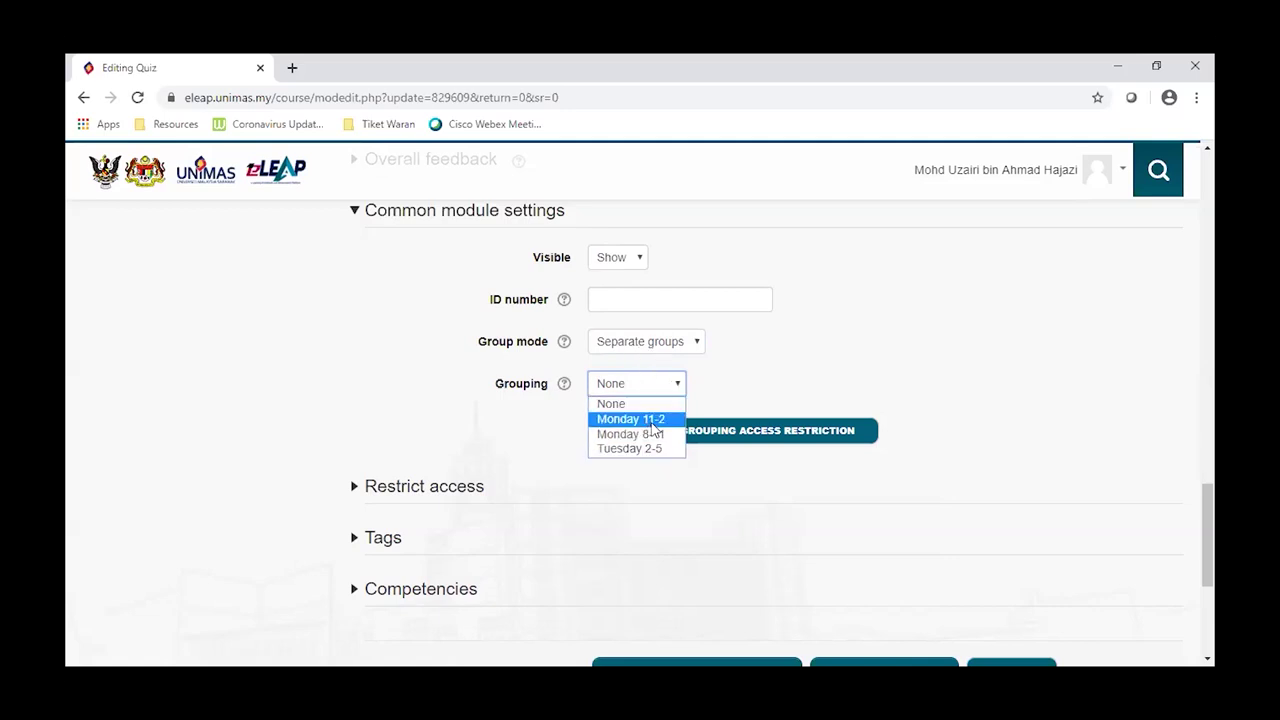
left_click(653, 424)
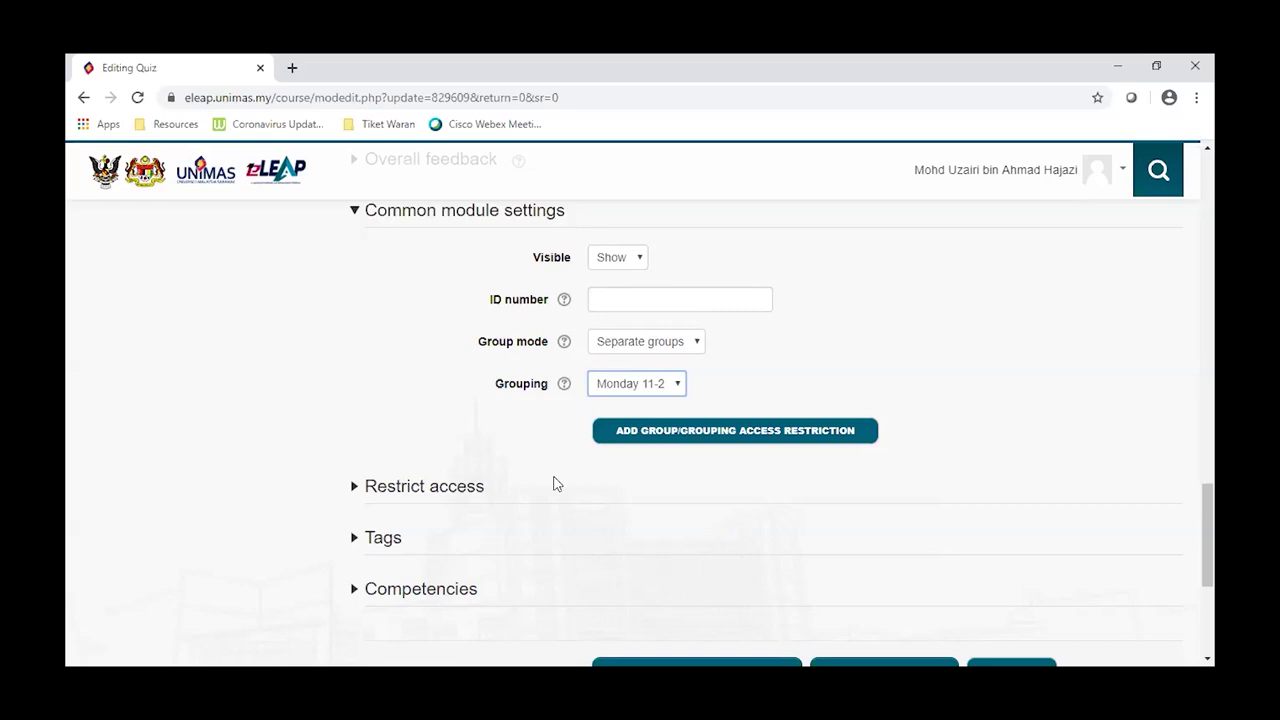
- Read the group mode help, then reconfirm Separate groups and the Monday 11-2 grouping
left_click(565, 342)
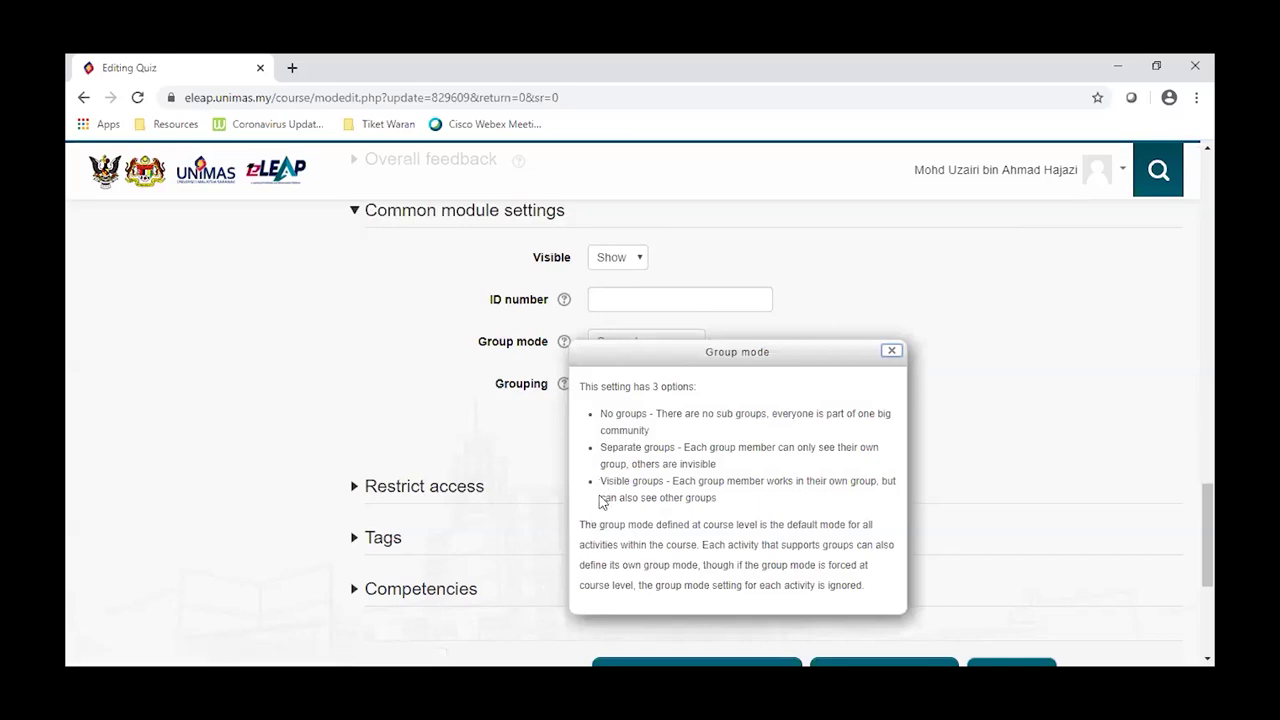
double_click(600, 481)
left_click(504, 364)
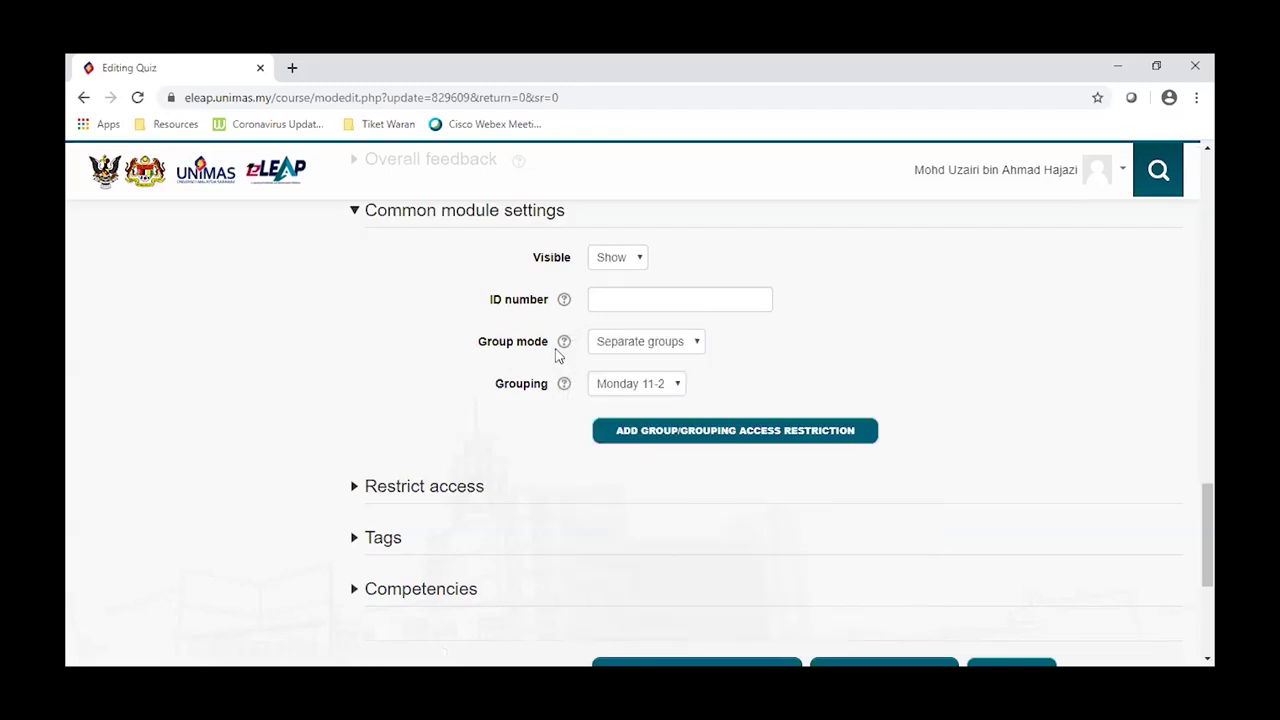
left_click(697, 346)
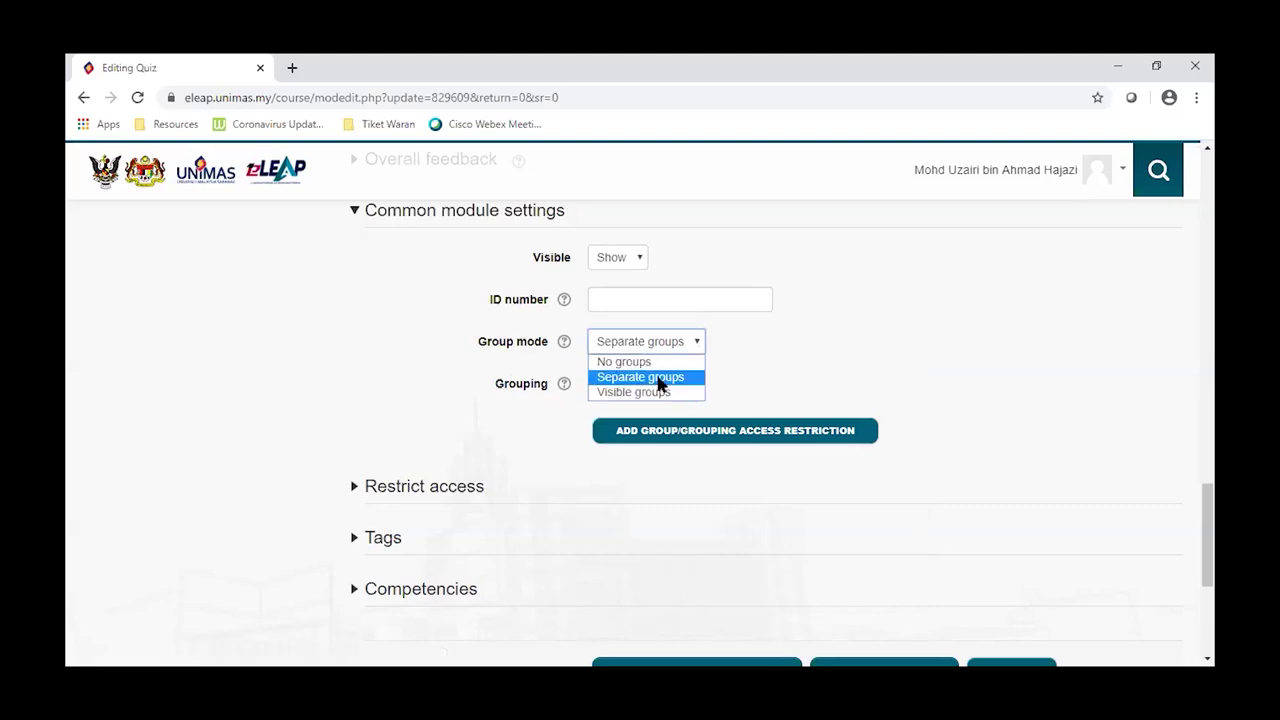
left_click(660, 377)
left_click(684, 381)
left_click(711, 369)
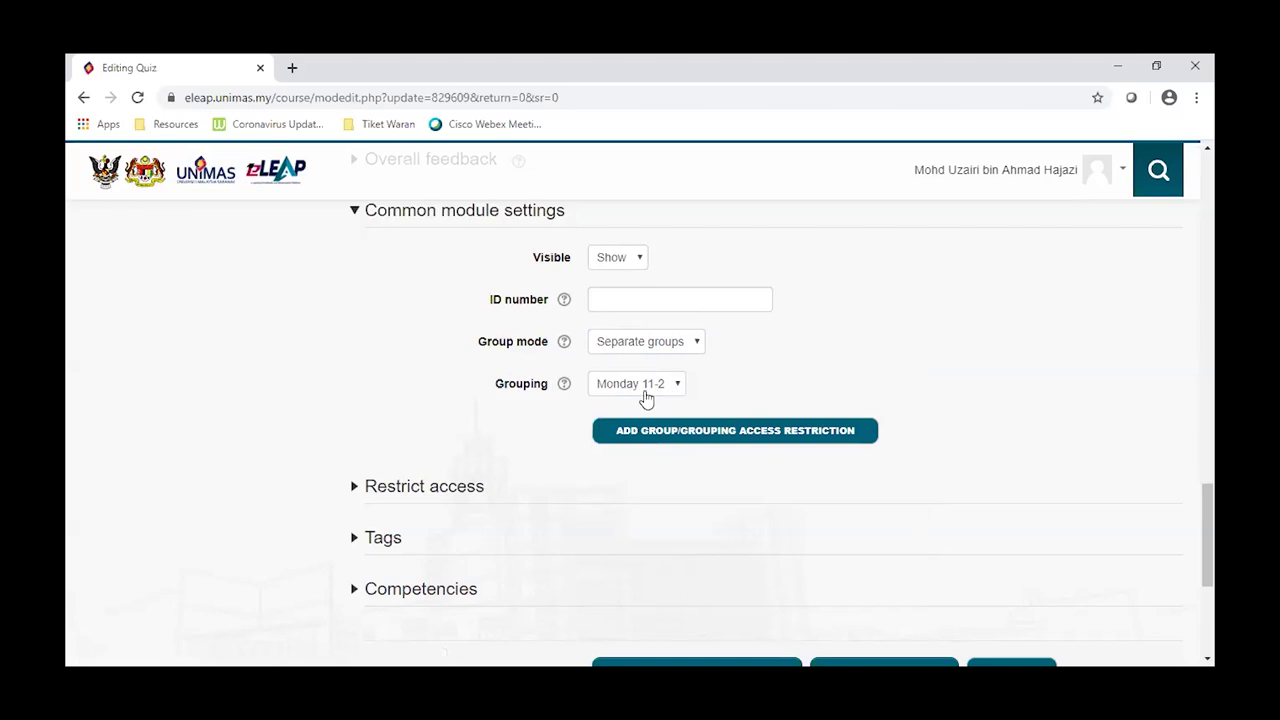
- Try Visible groups, read its explanation, then return the group mode to Separate groups
left_click(636, 345)
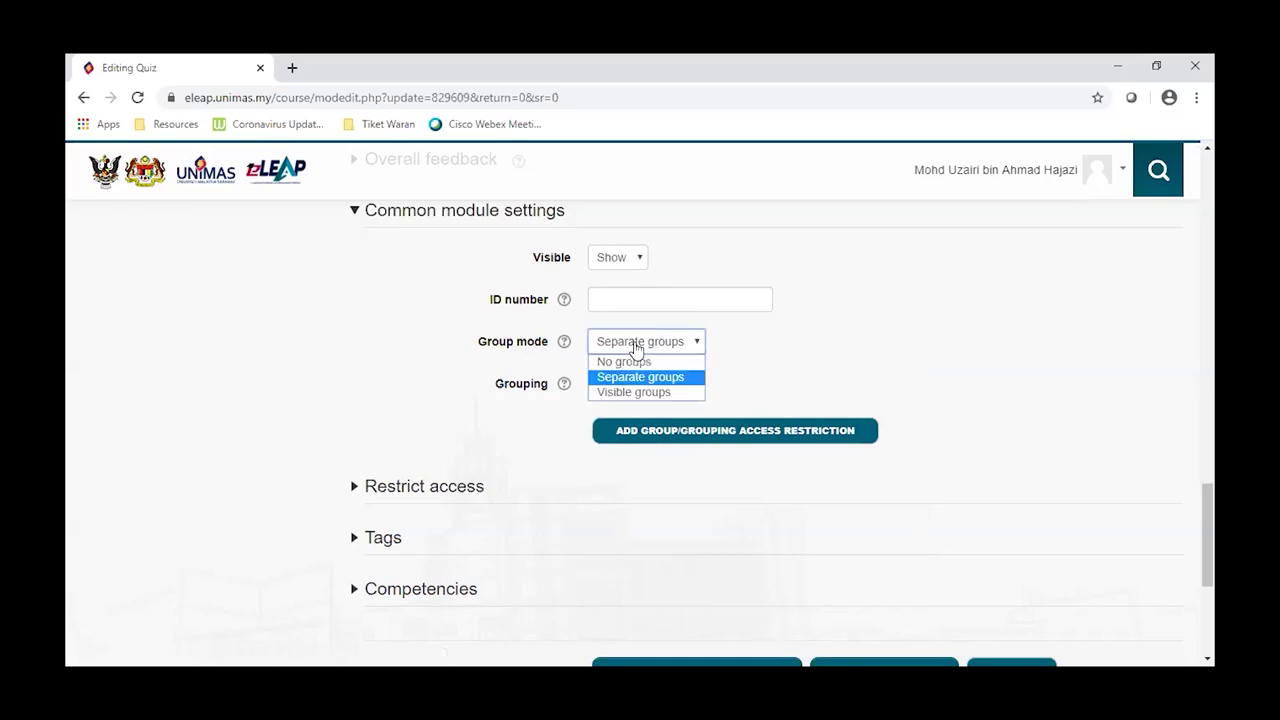
left_click(634, 392)
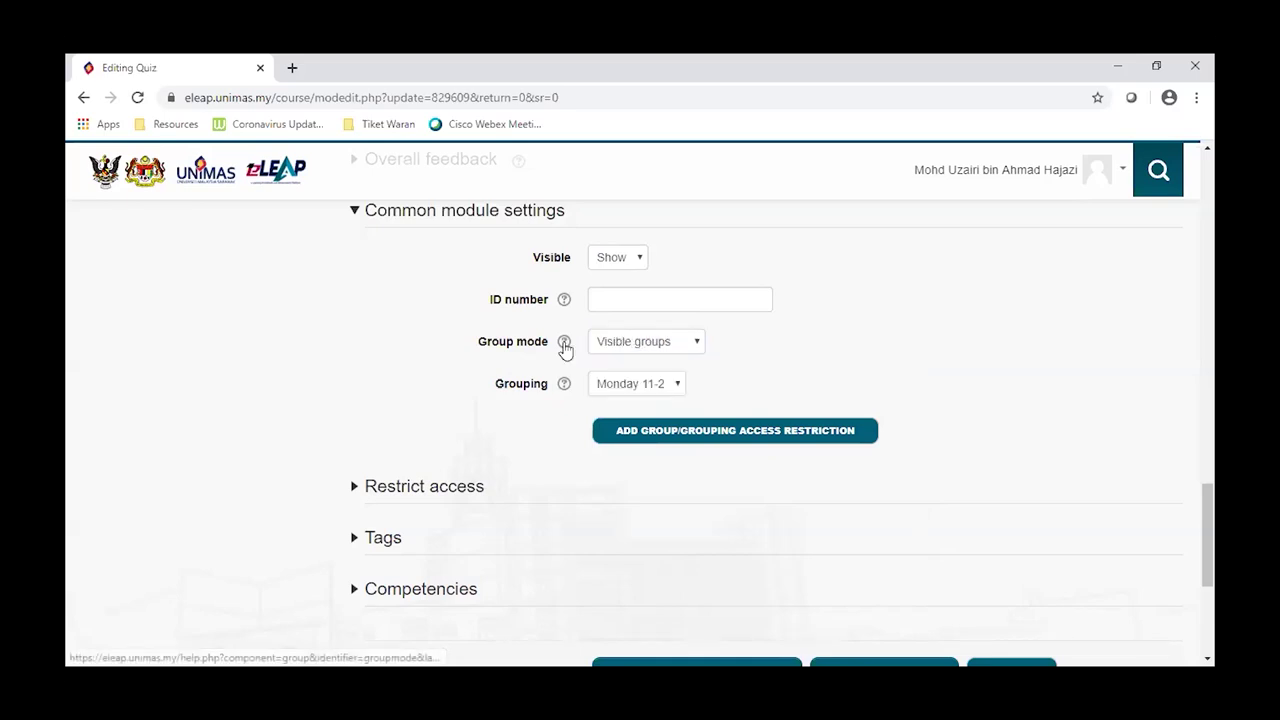
left_click(565, 343)
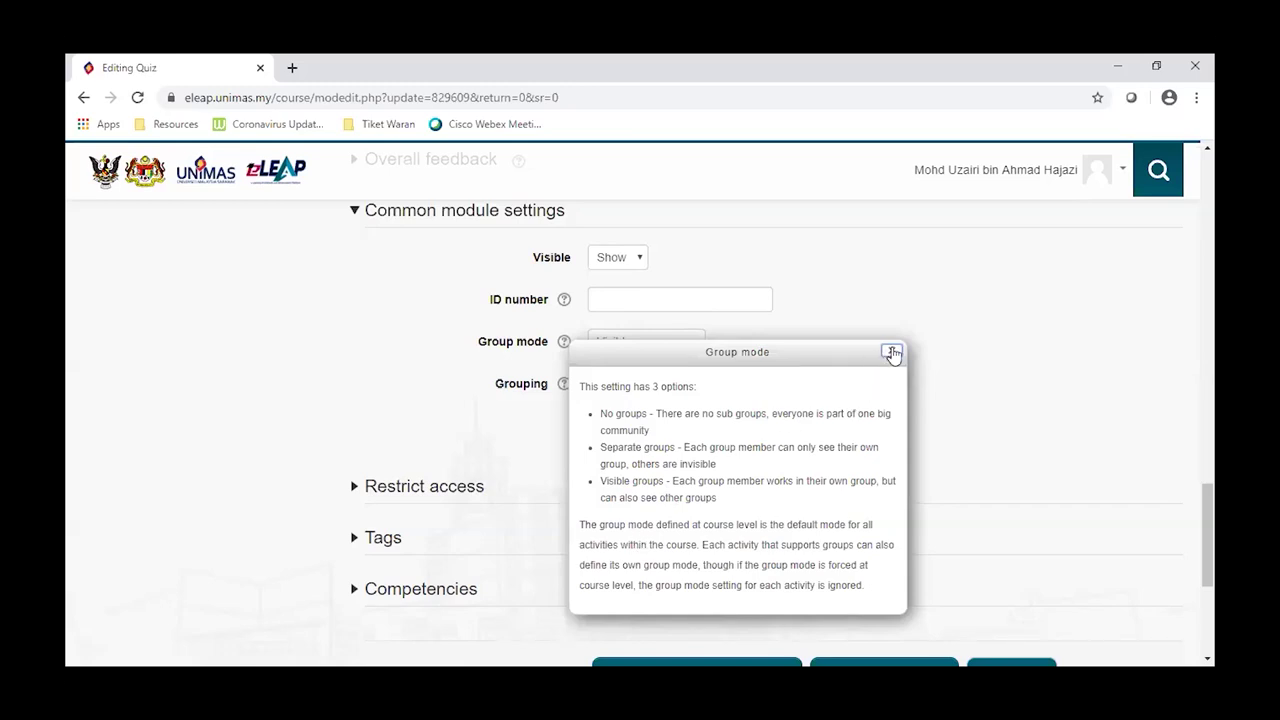
left_click(505, 438)
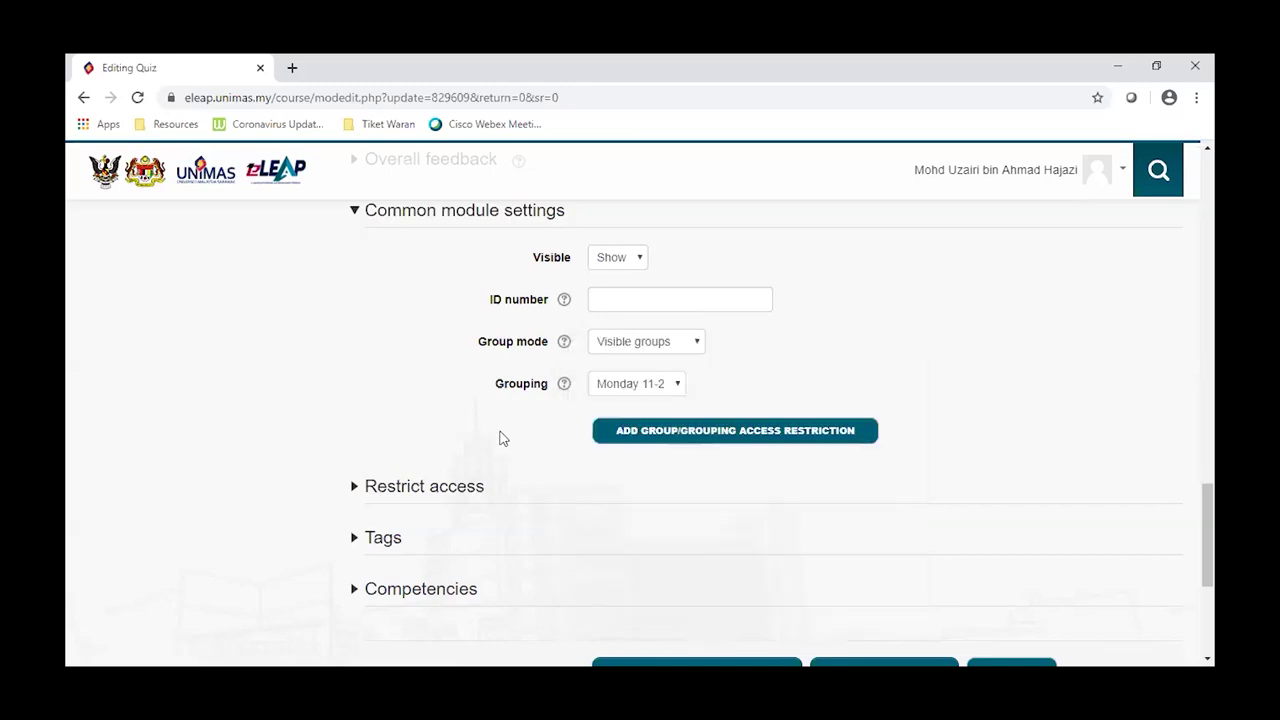
left_click(624, 350)
left_click(618, 376)
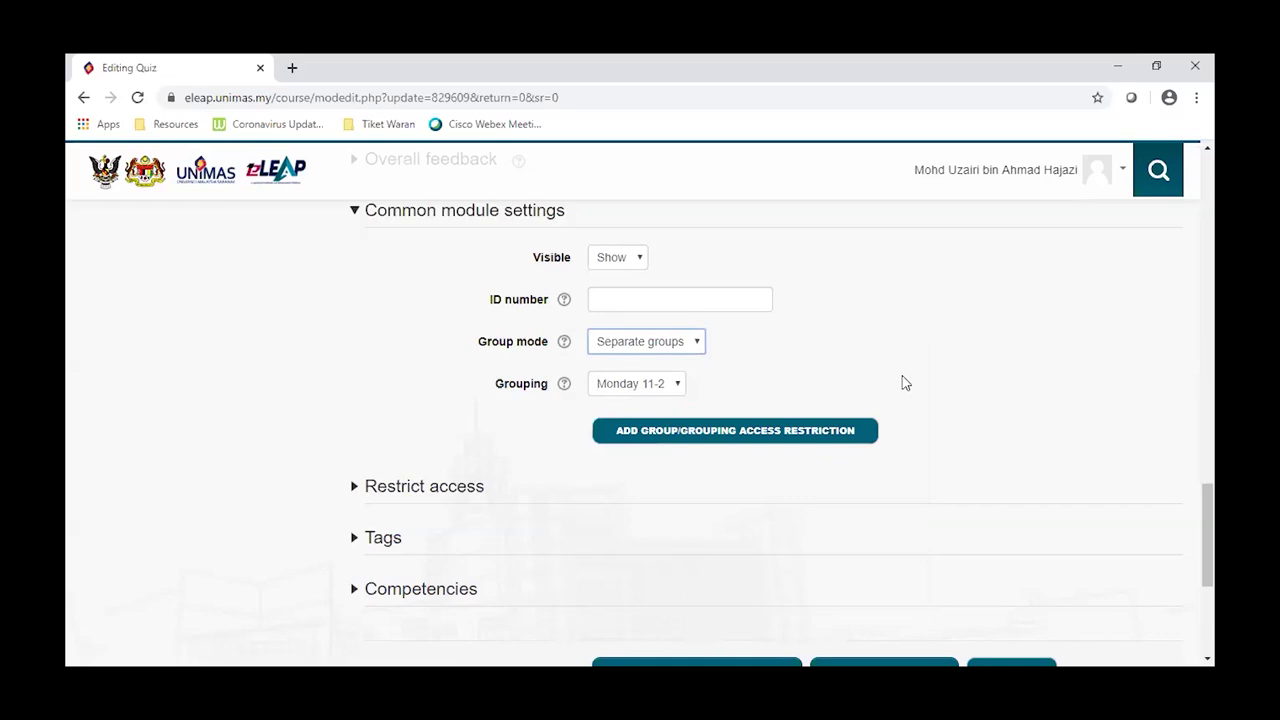
scroll(483, 463, "up", 1)
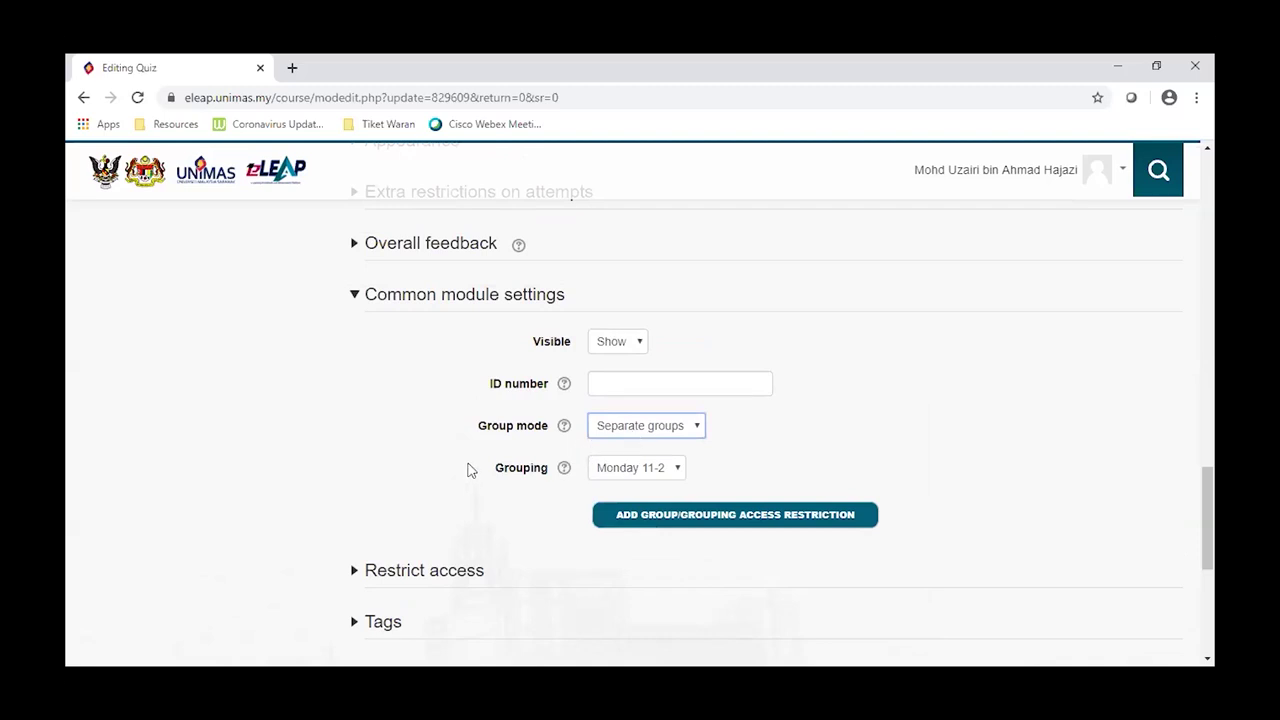
scroll(470, 466, "up", 3)
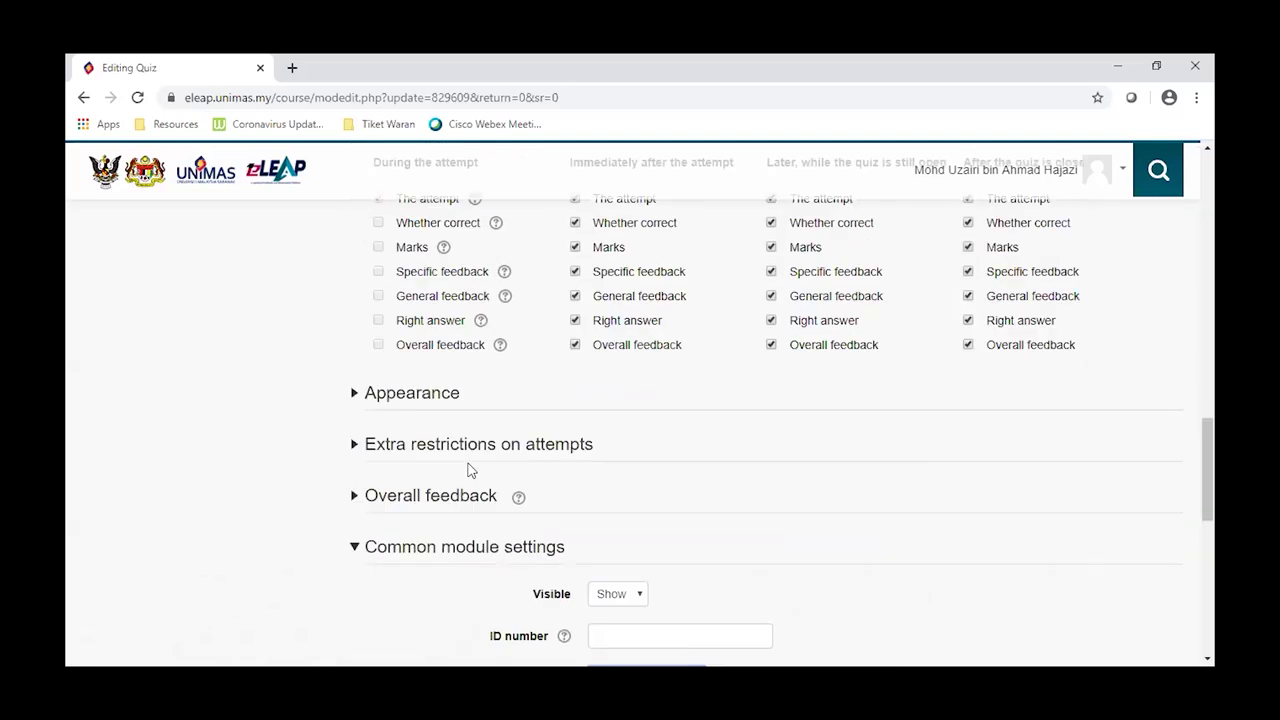
- Expand Extra restrictions on attempts to reveal the Require password option
left_click(357, 449)
scroll(366, 453, "down", 2)
scroll(363, 451, "down", 2)
scroll(363, 451, "up", 1)
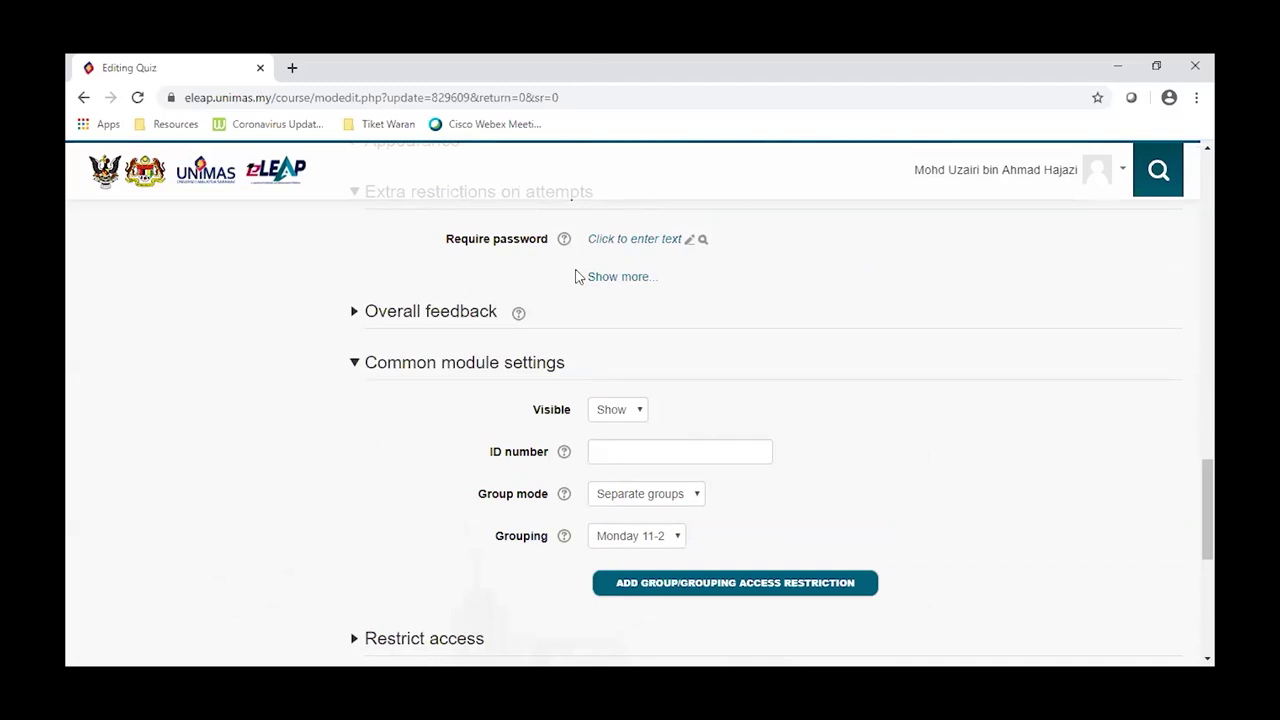
scroll(571, 337, "up", 1)
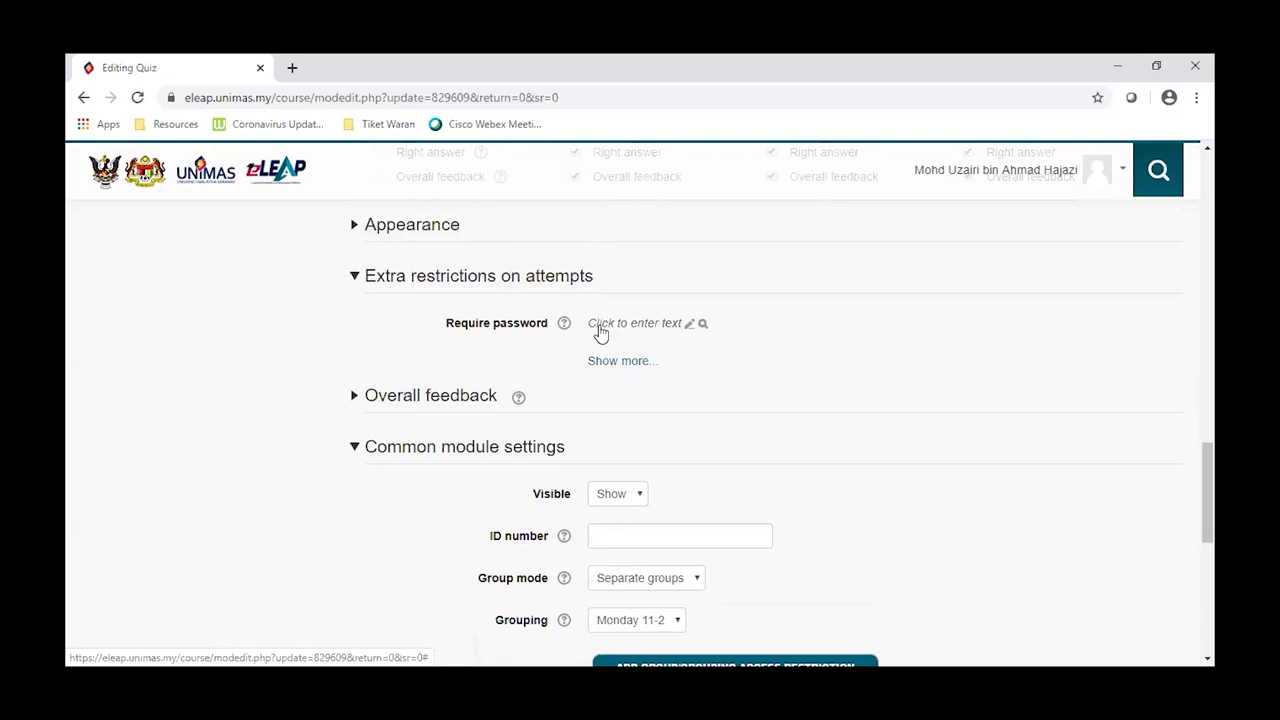
scroll(600, 333, "down", 2)
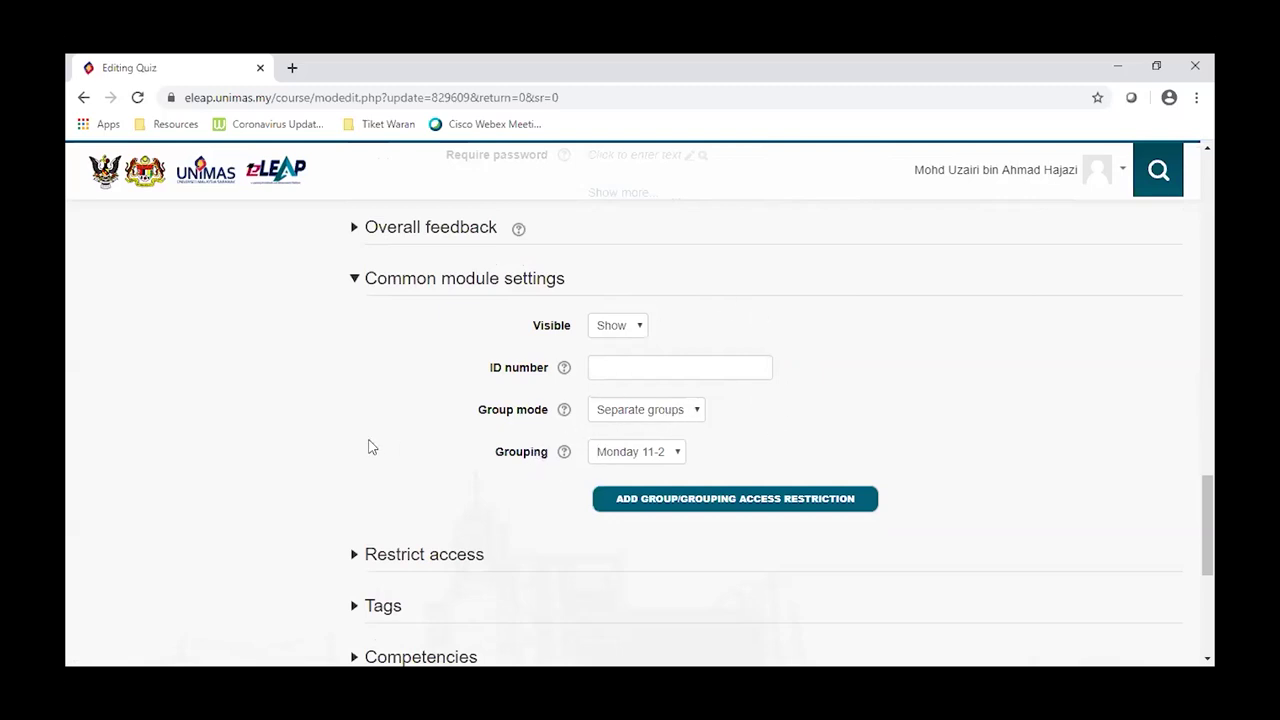
- Leave the grouping at Monday 11-2, then switch the group mode to No groups
left_click(658, 460)
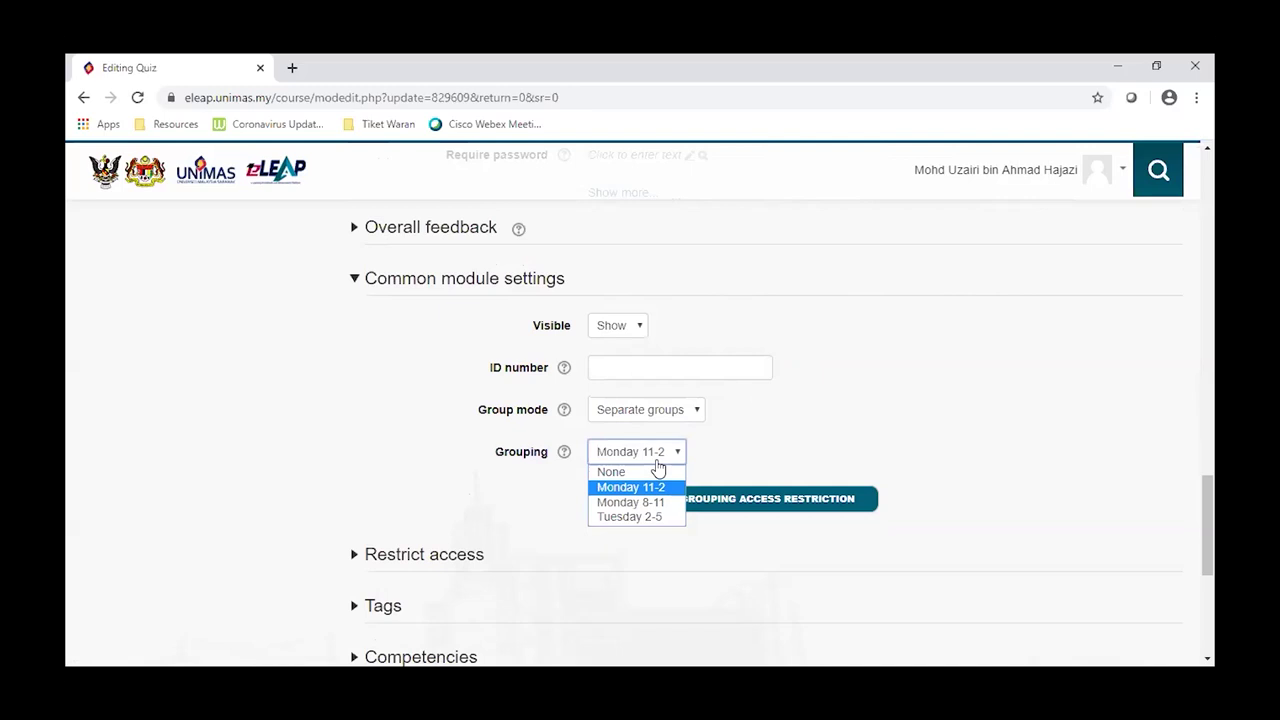
left_click(777, 439)
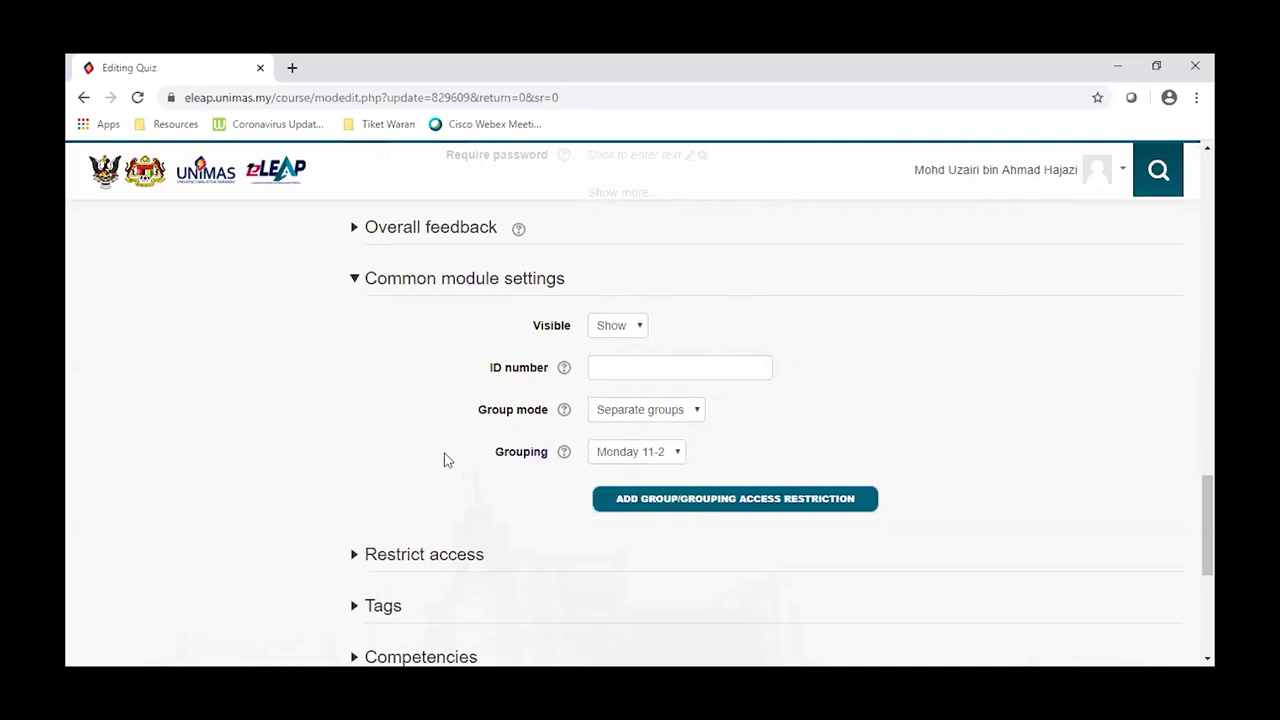
scroll(445, 461, "up", 1)
scroll(444, 465, "up", 1)
scroll(444, 465, "down", 2)
scroll(443, 468, "up", 5)
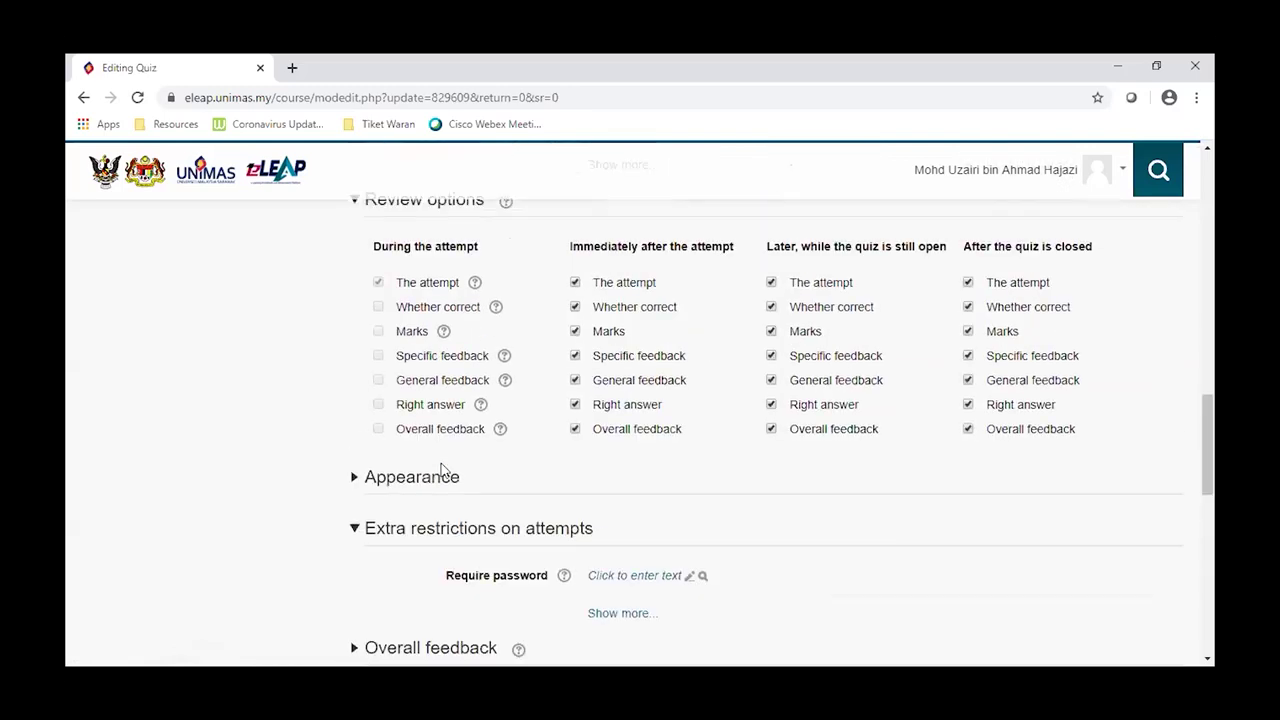
scroll(438, 462, "down", 5)
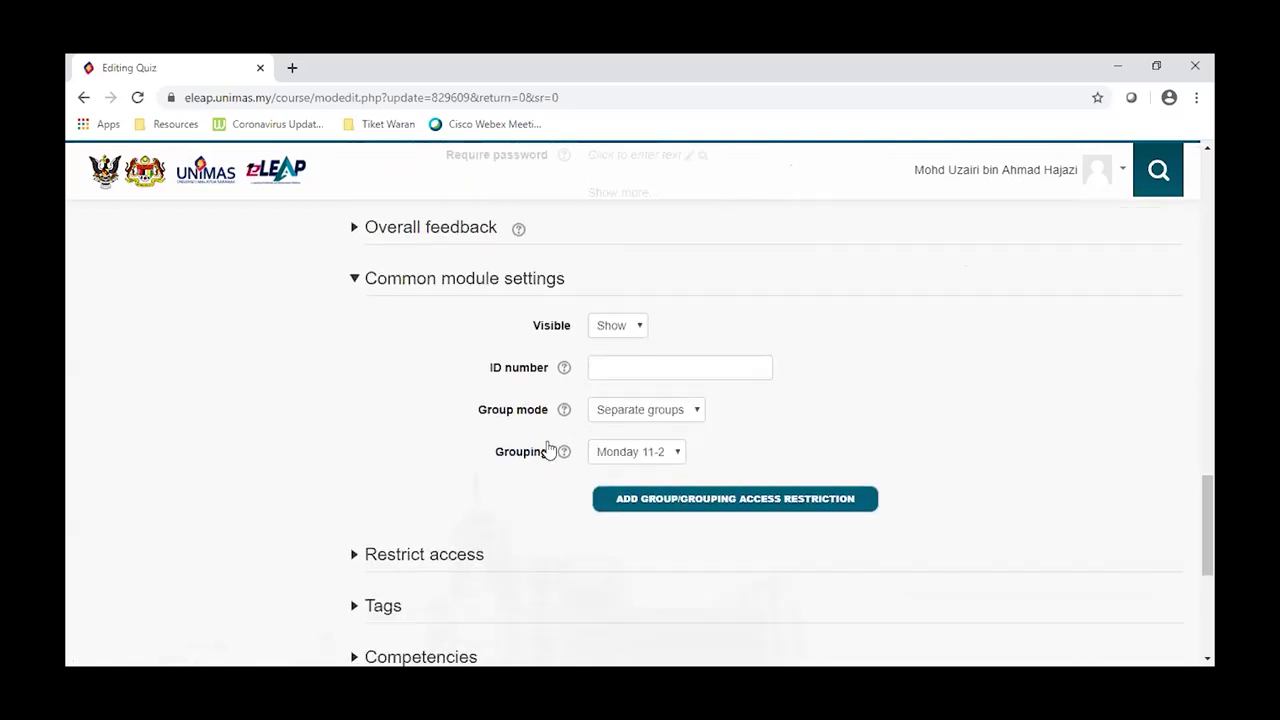
left_click(660, 411)
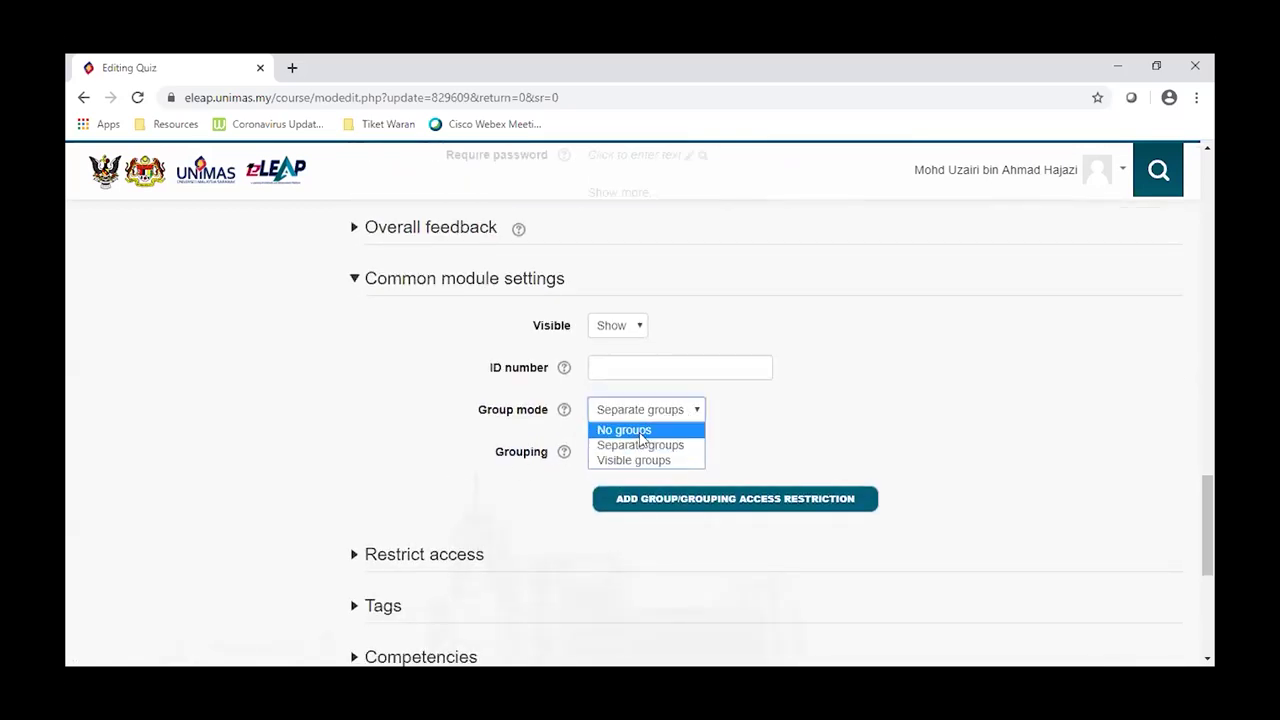
left_click(641, 433)
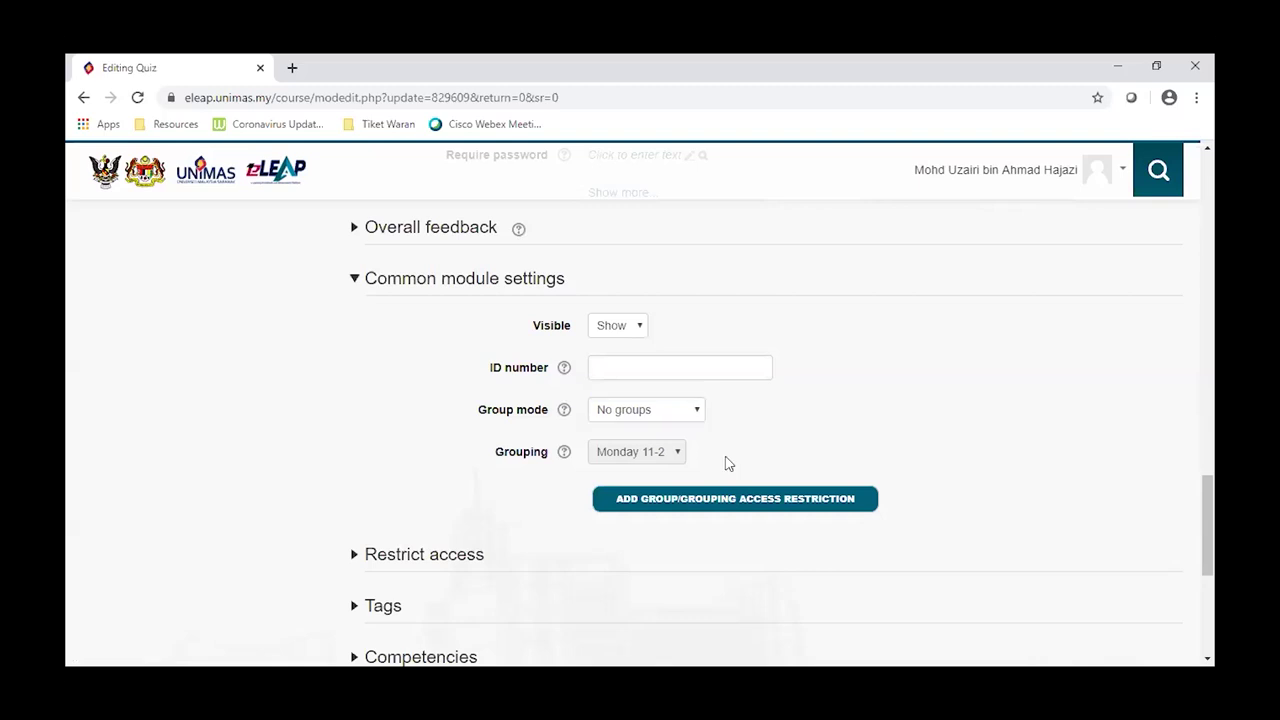
scroll(520, 484, "down", 4)
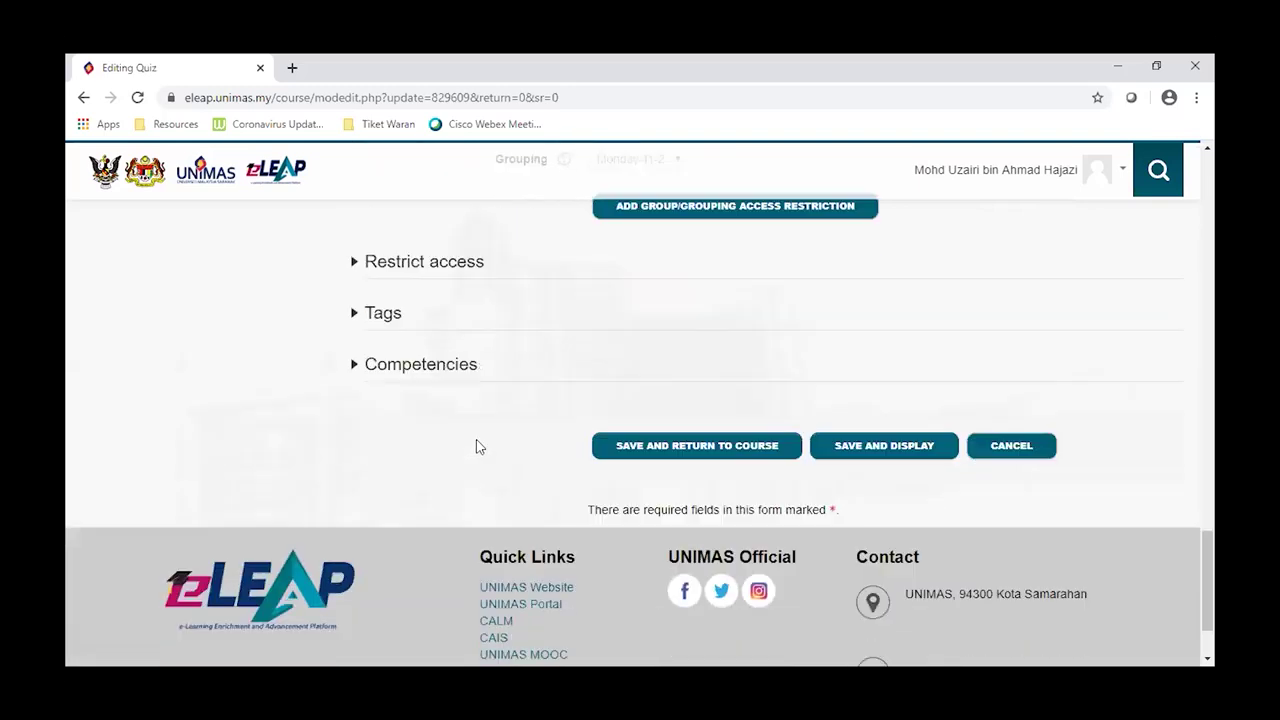
- Save the quiz settings and return to the course page
left_click(689, 408)
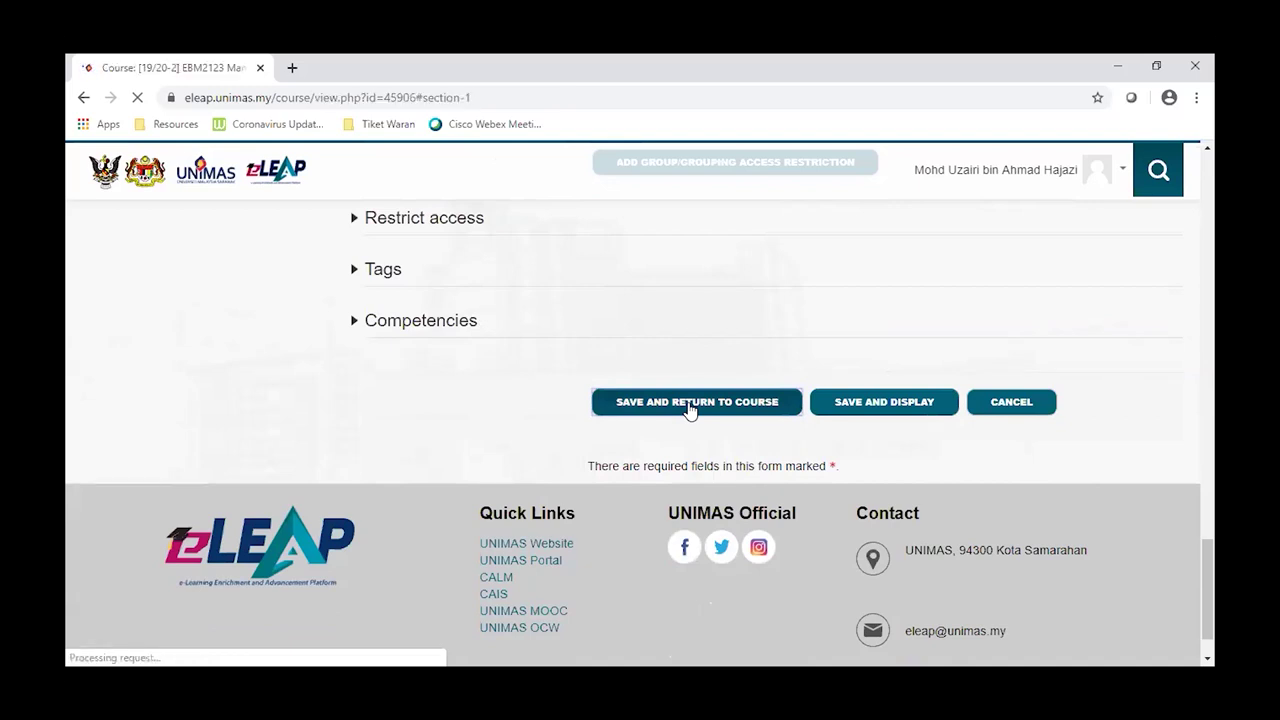
scroll(527, 410, "down", 6)
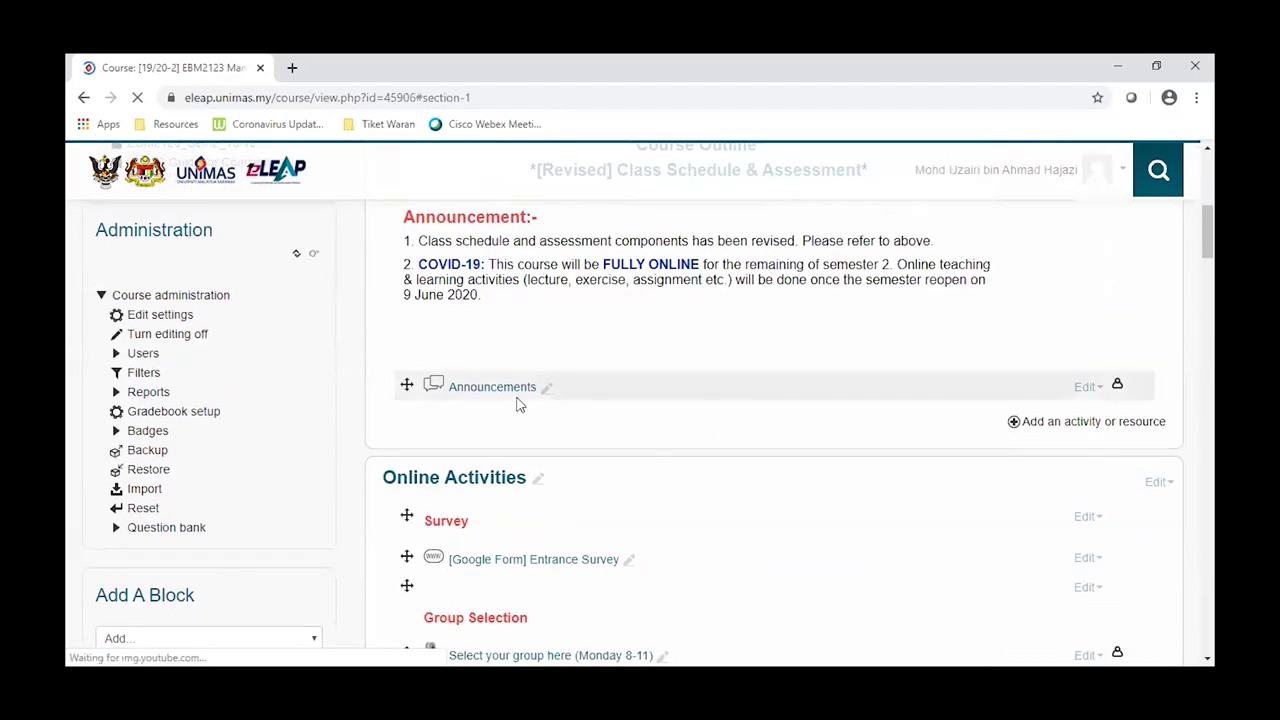
scroll(519, 404, "down", 2)
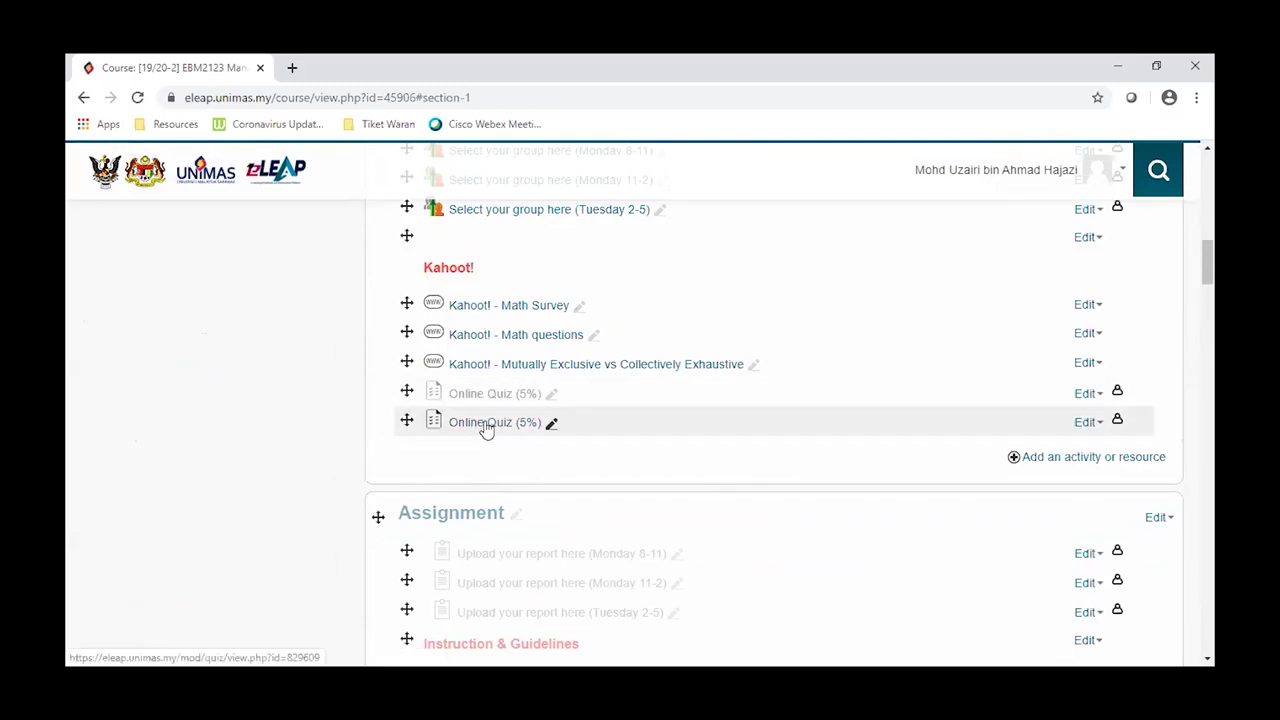
- Rename the second quiz to 'Online Quiz 2 (5%)' and open its quiz page
left_click(552, 424)
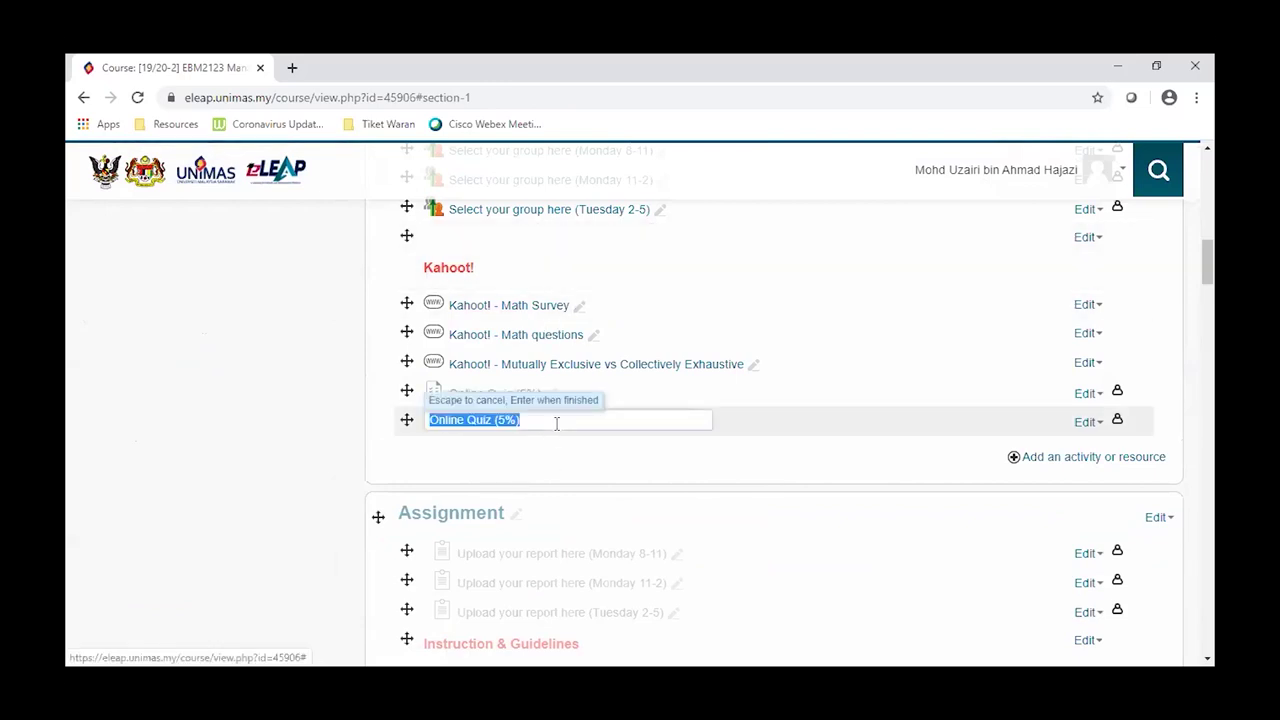
left_click(492, 420)
type("2")
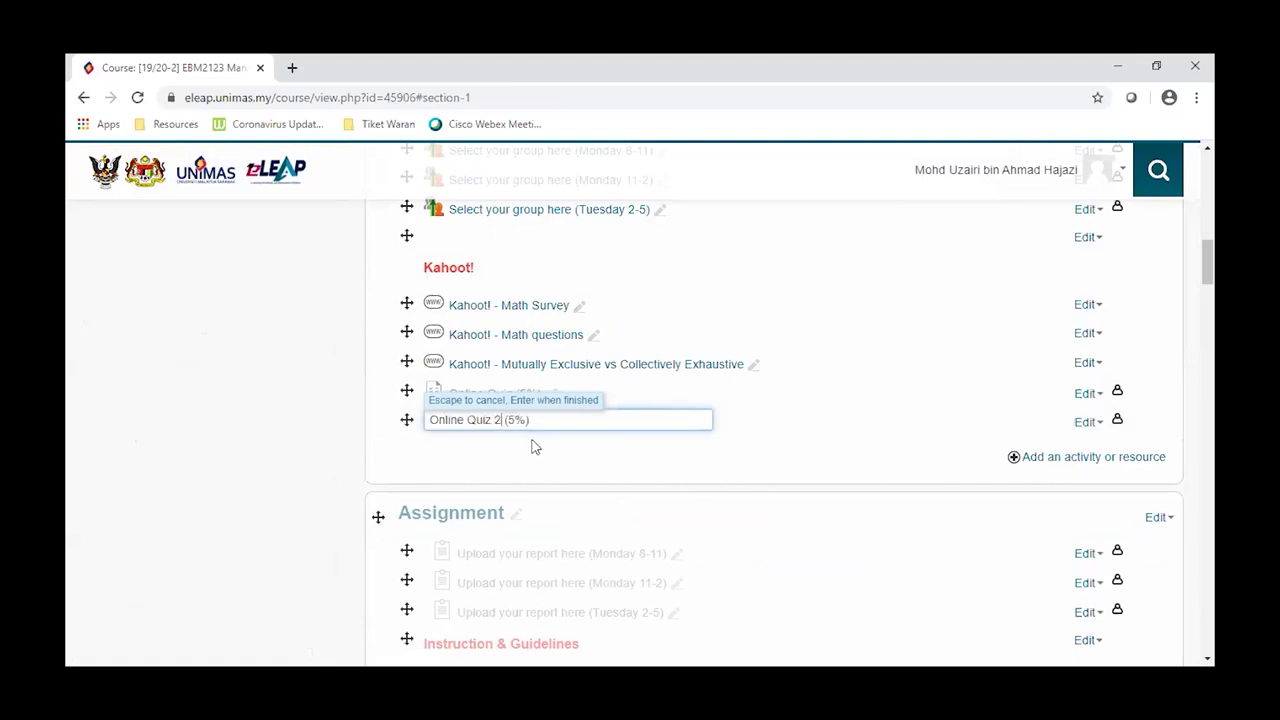
key("Return")
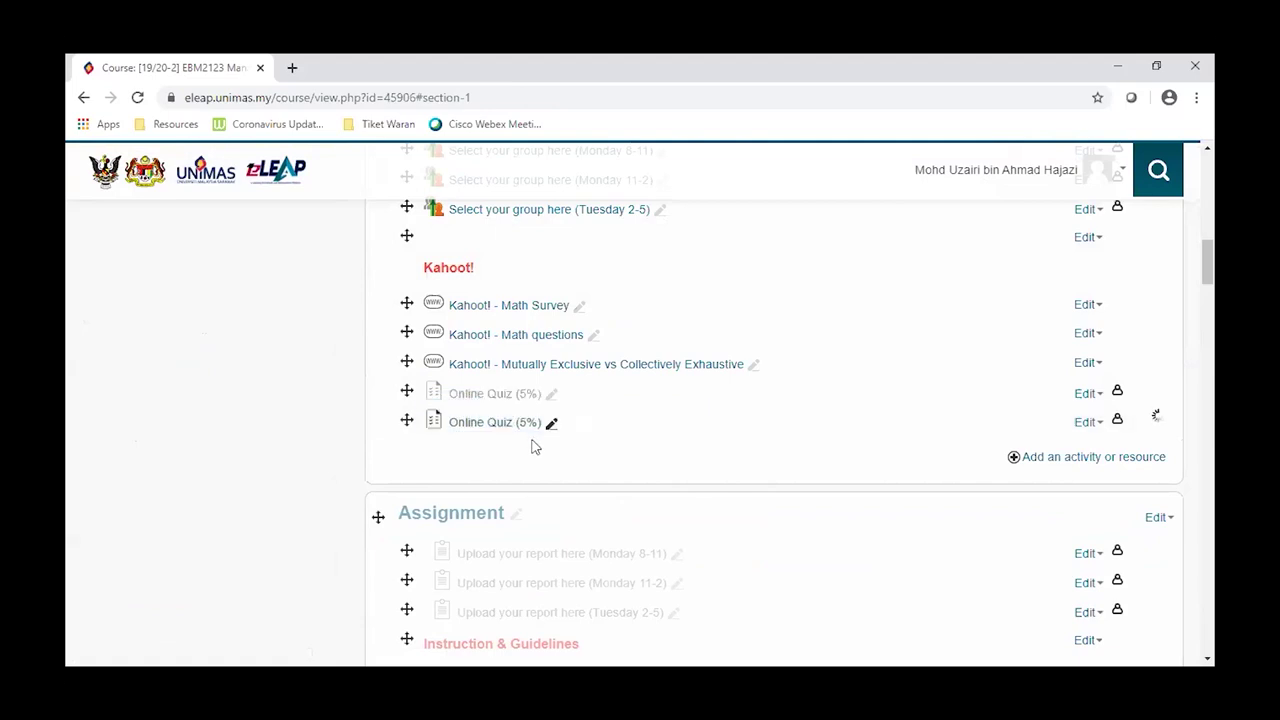
scroll(480, 560, "up", 2)
scroll(493, 553, "down", 3)
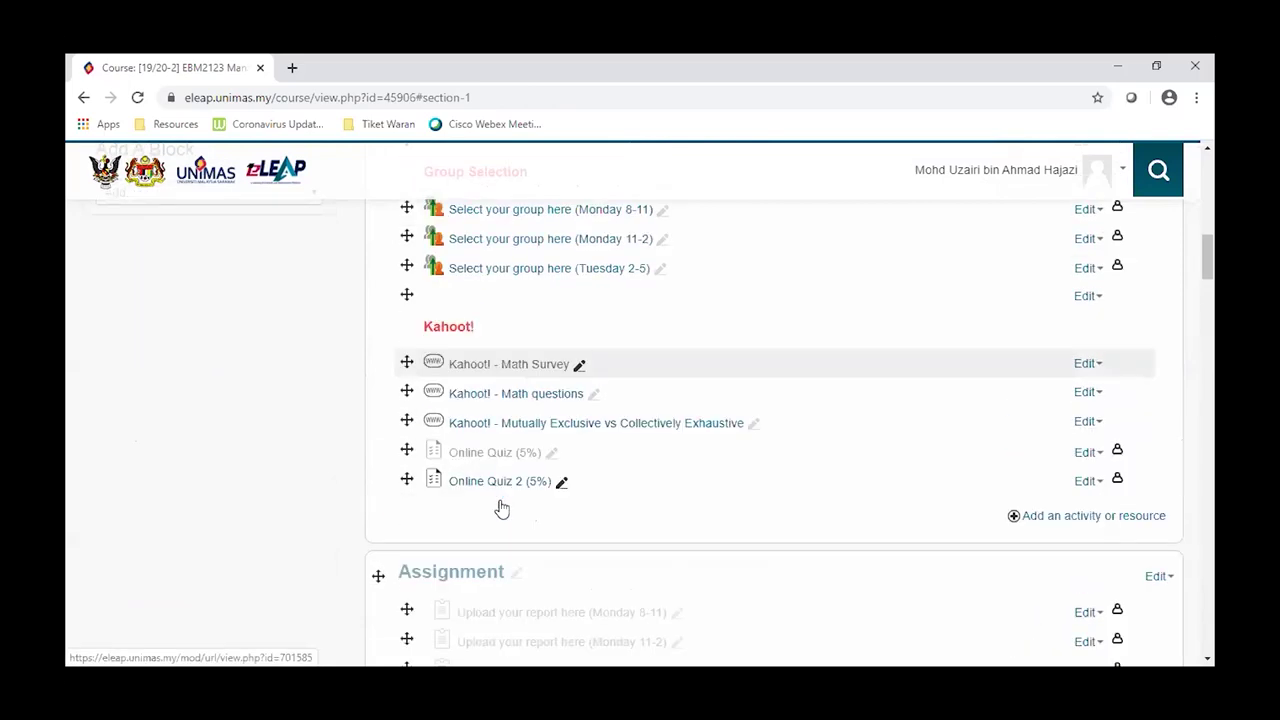
left_click(475, 365)
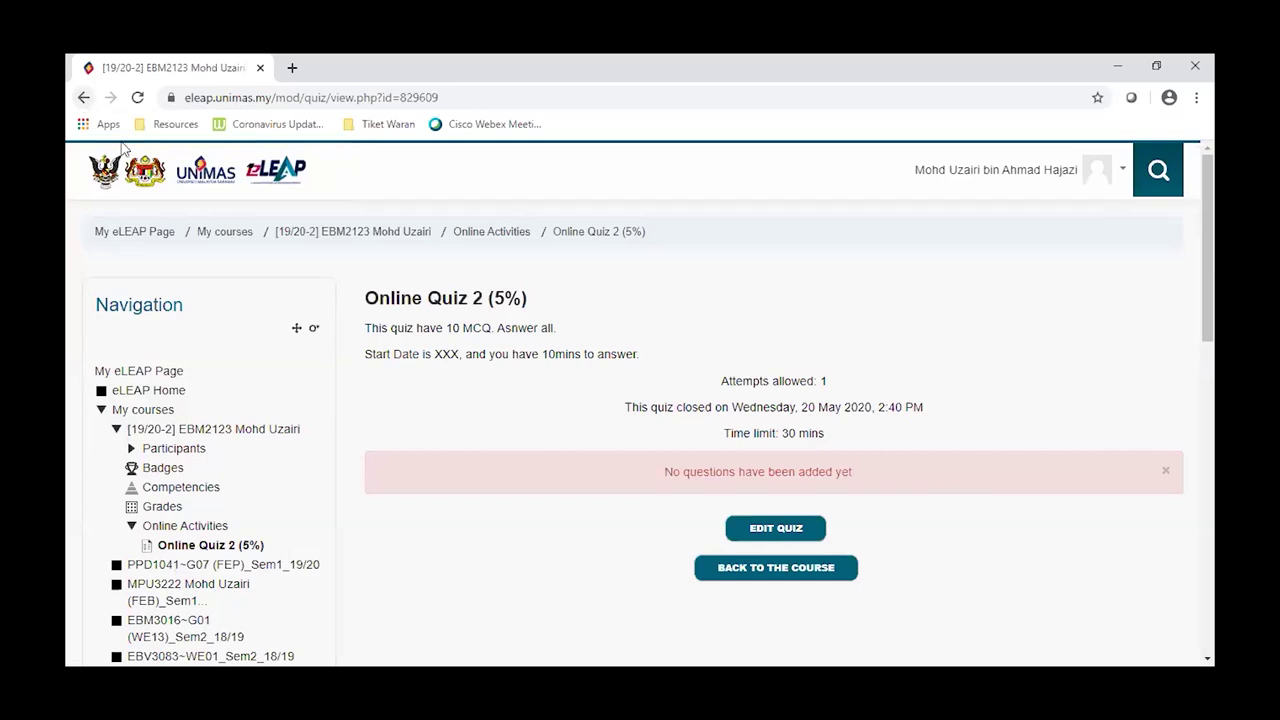
left_click(85, 98)
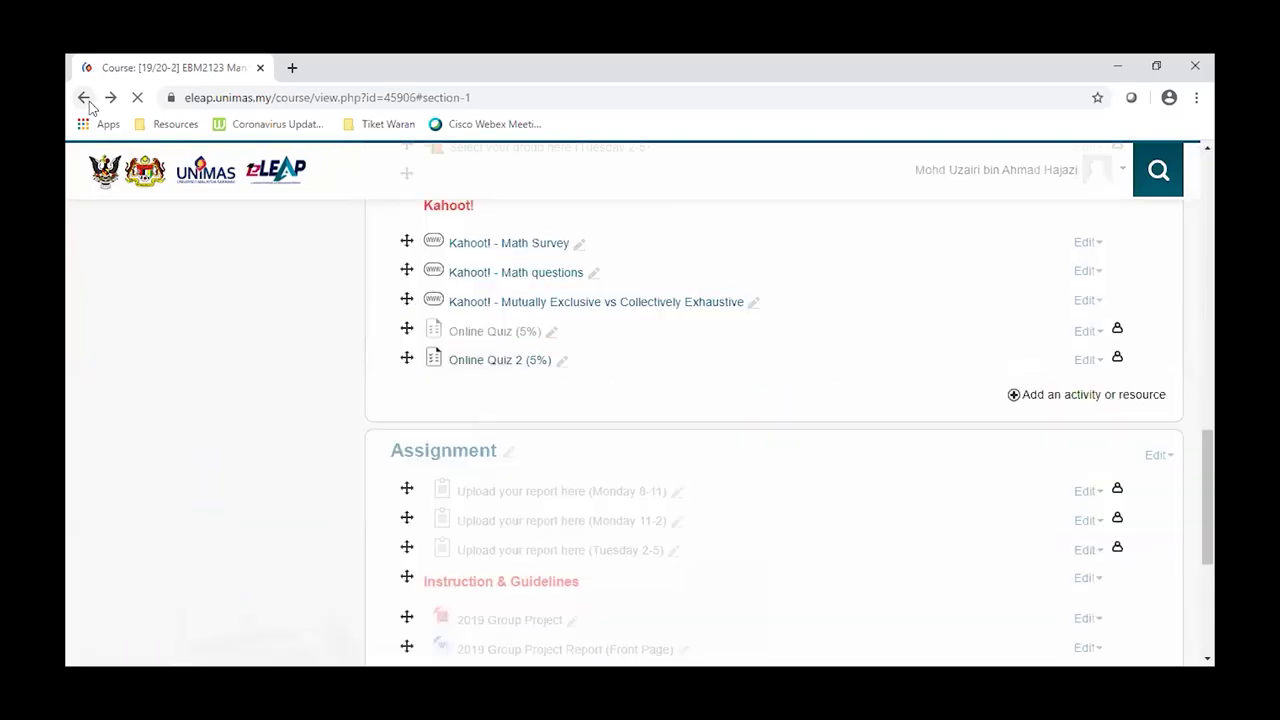
left_click(492, 362)
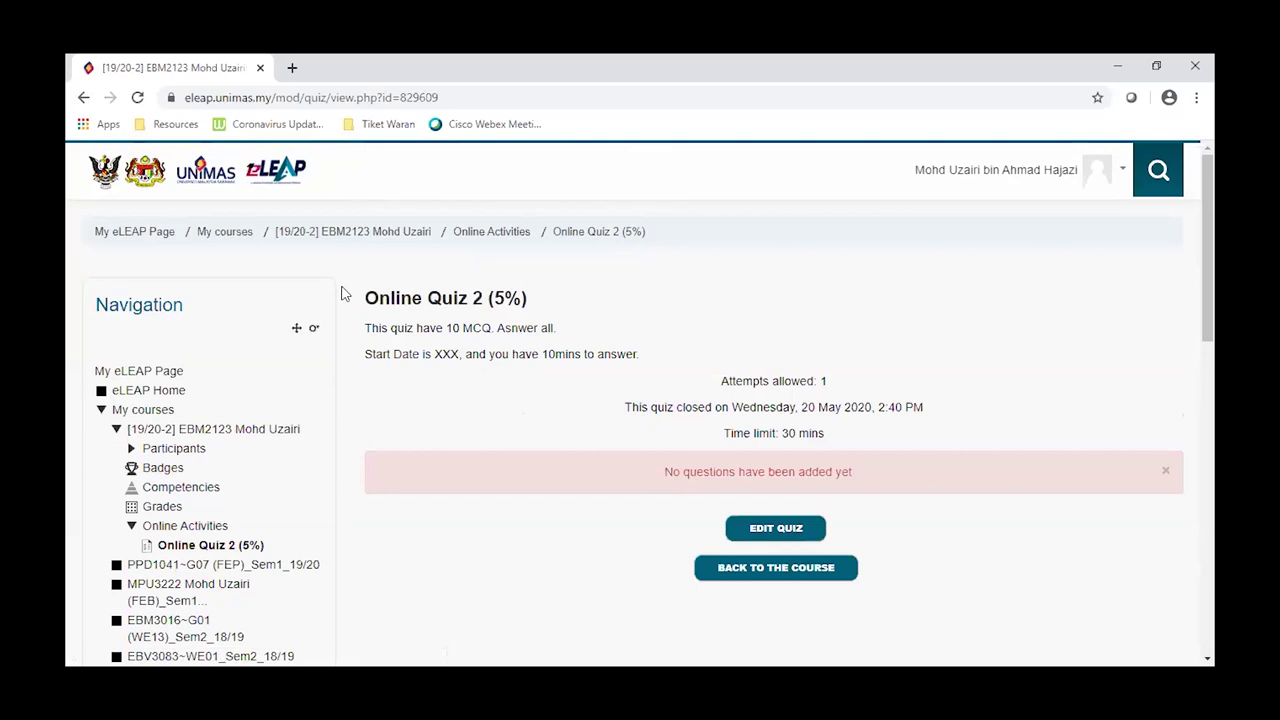
scroll(483, 408, "down", 2)
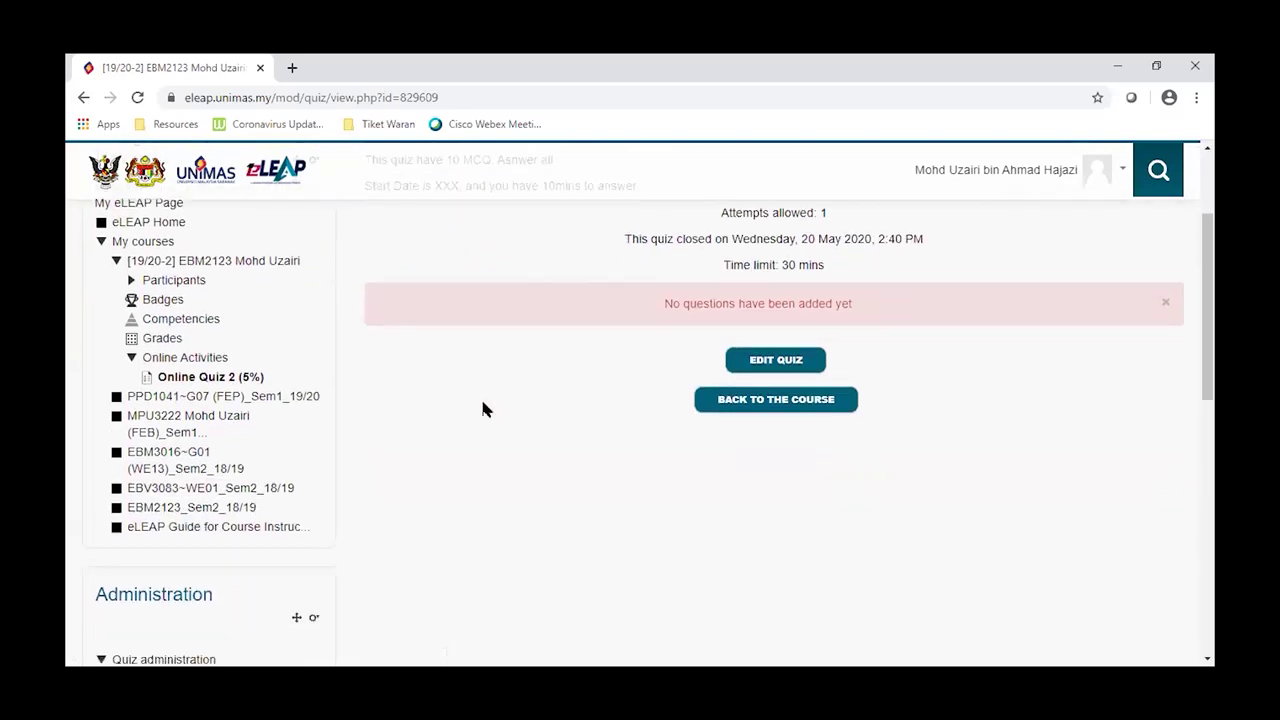
left_click(174, 363)
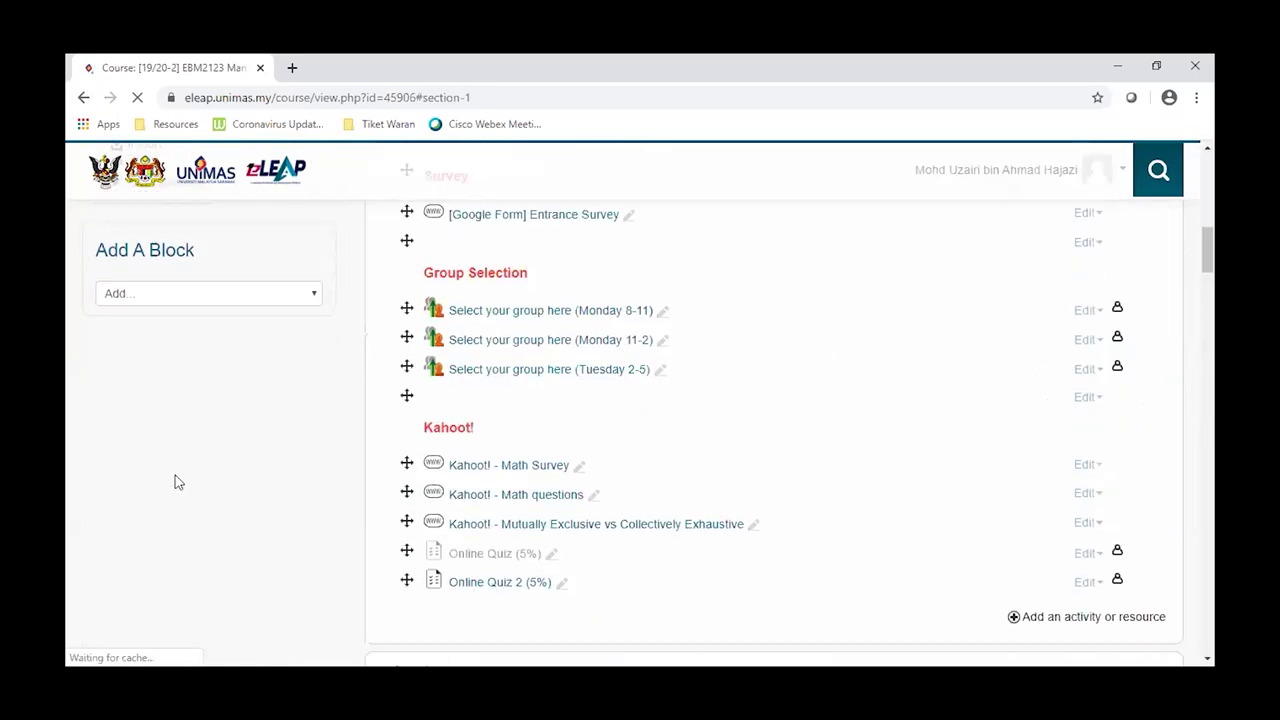
scroll(195, 450, "up", 3)
scroll(196, 449, "up", 6)
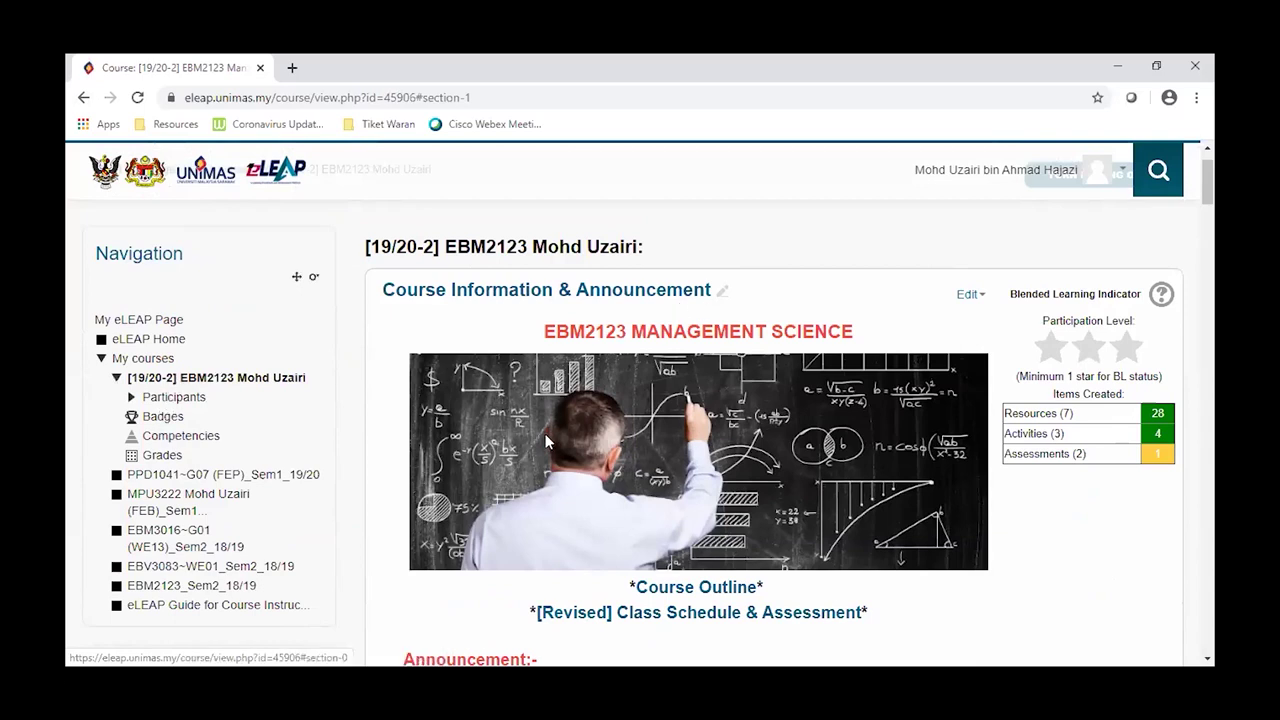
scroll(540, 455, "down", 4)
scroll(528, 463, "down", 7)
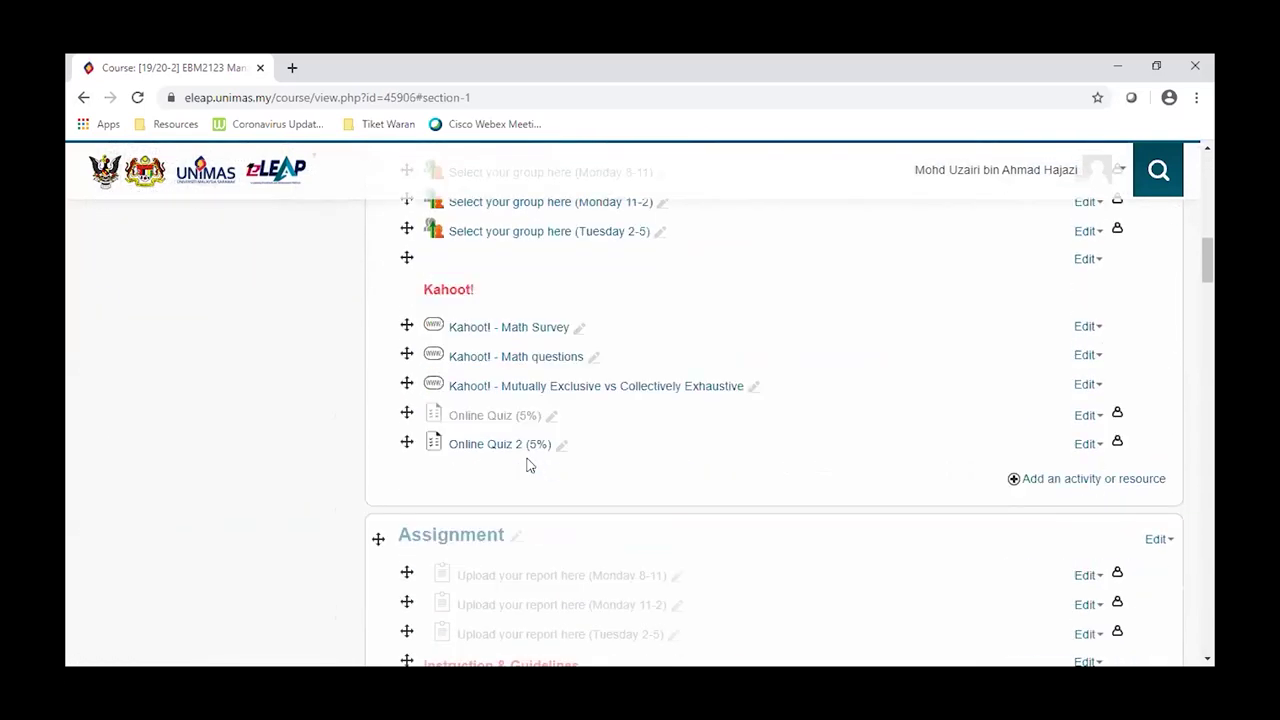
left_click(500, 362)
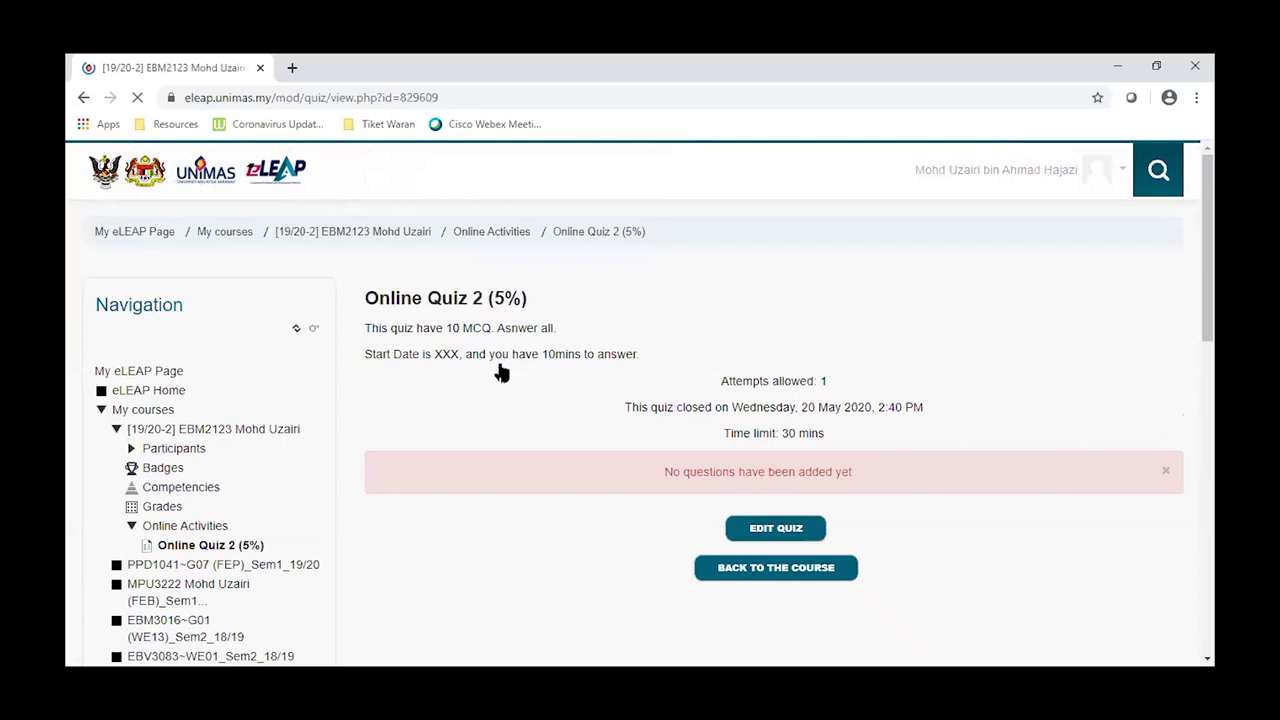
scroll(133, 483, "down", 2)
scroll(131, 485, "down", 3)
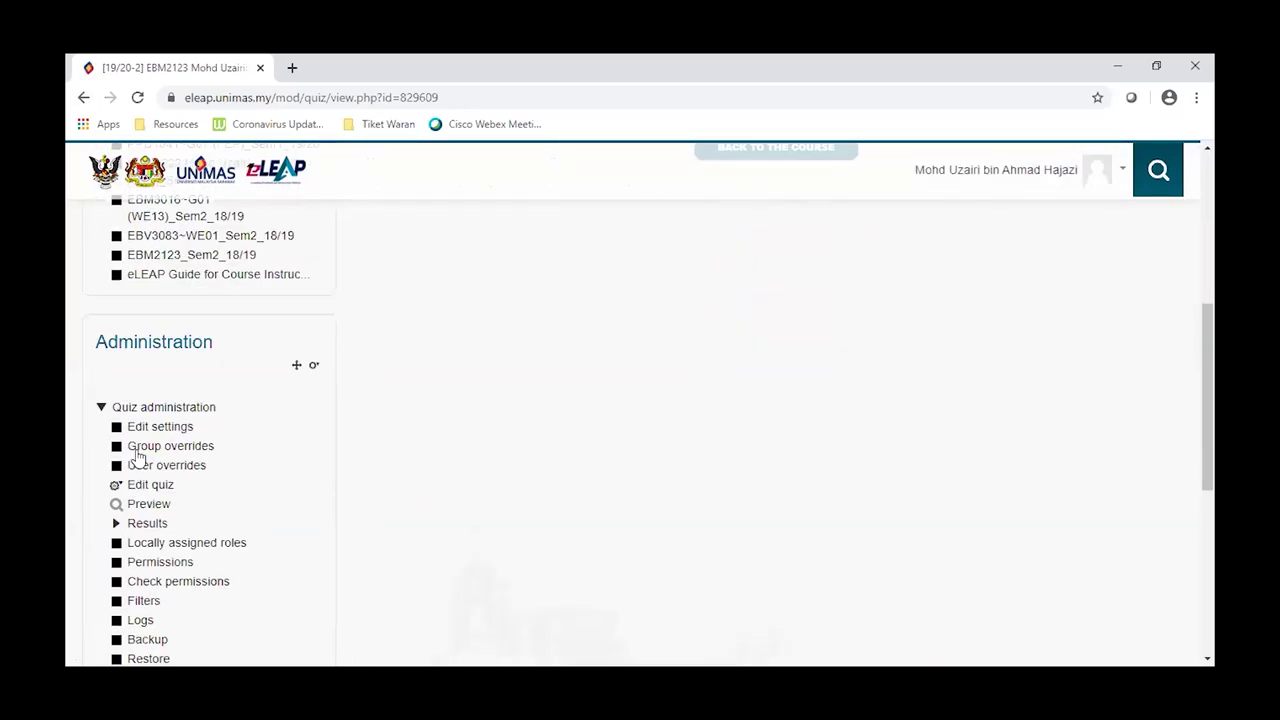
scroll(134, 457, "down", 2)
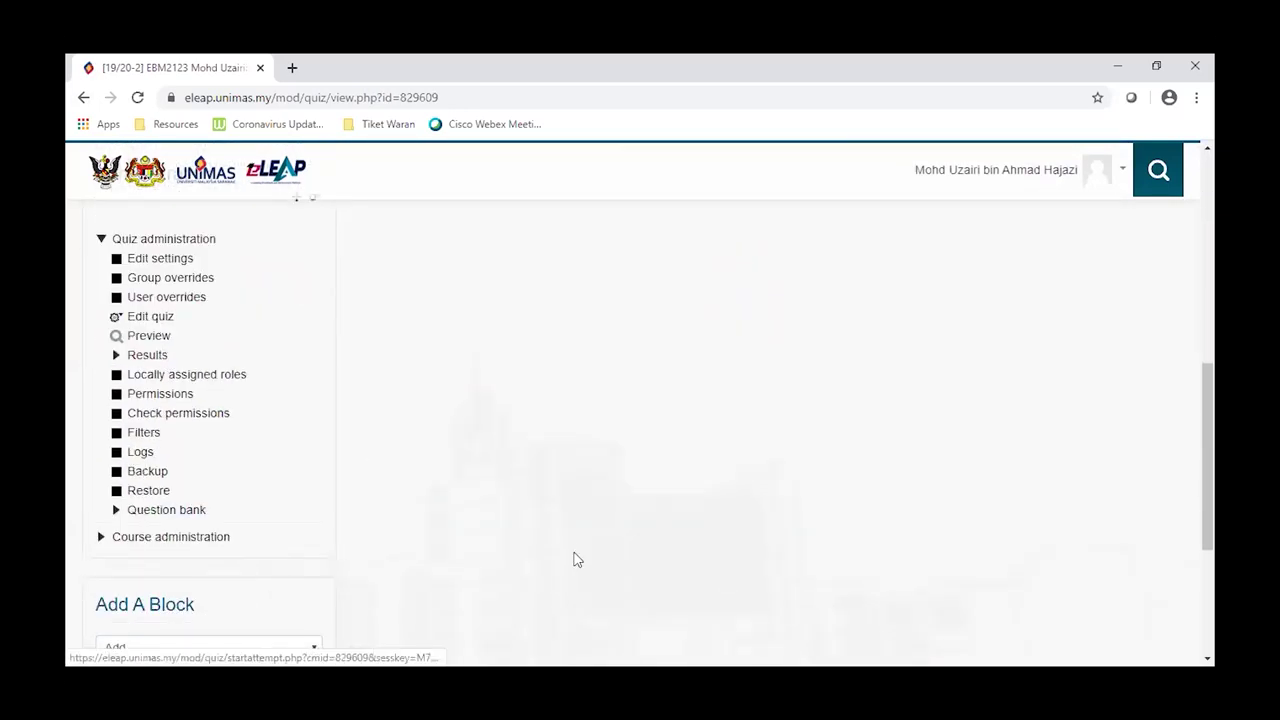
scroll(574, 557, "up", 5)
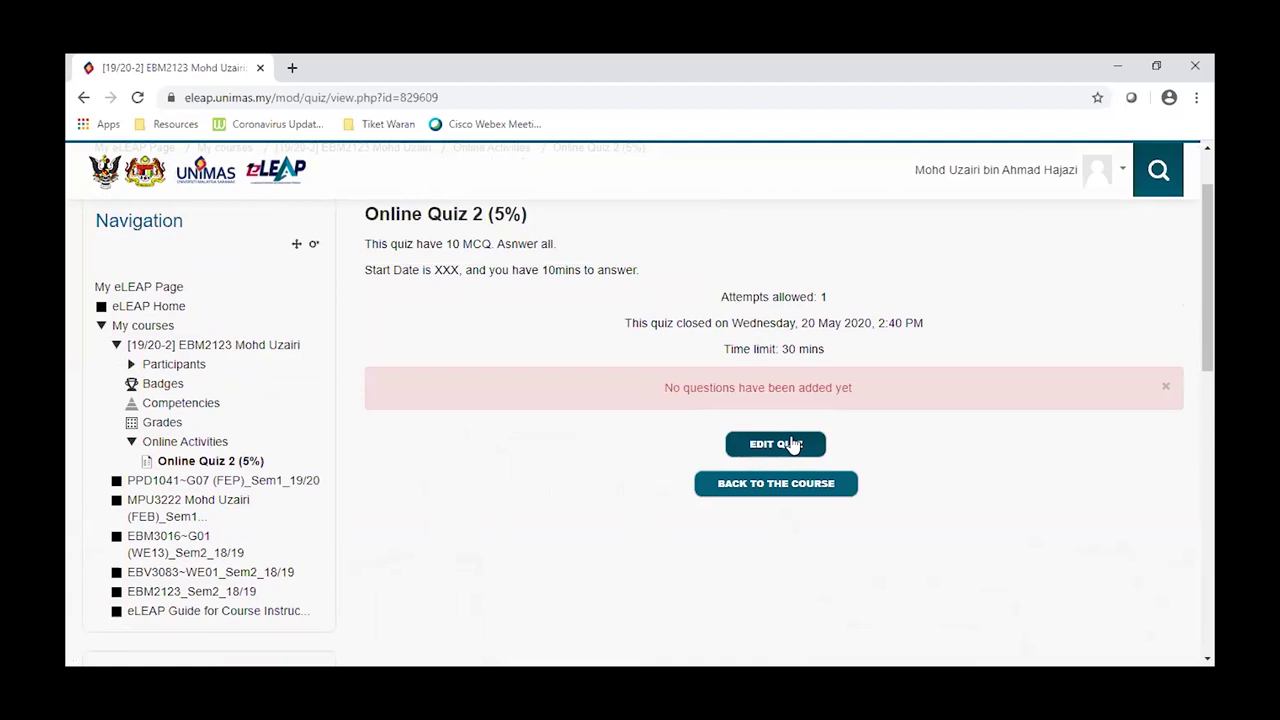
scroll(397, 491, "down", 5)
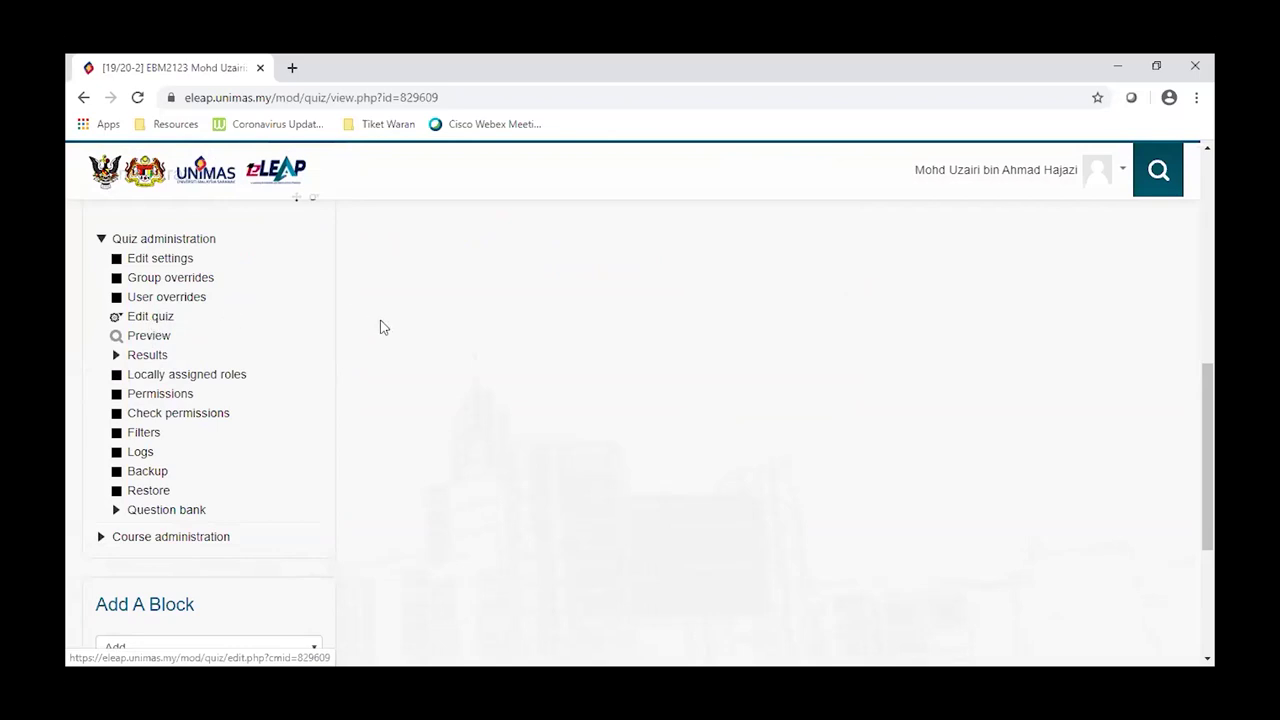
scroll(437, 500, "up", 5)
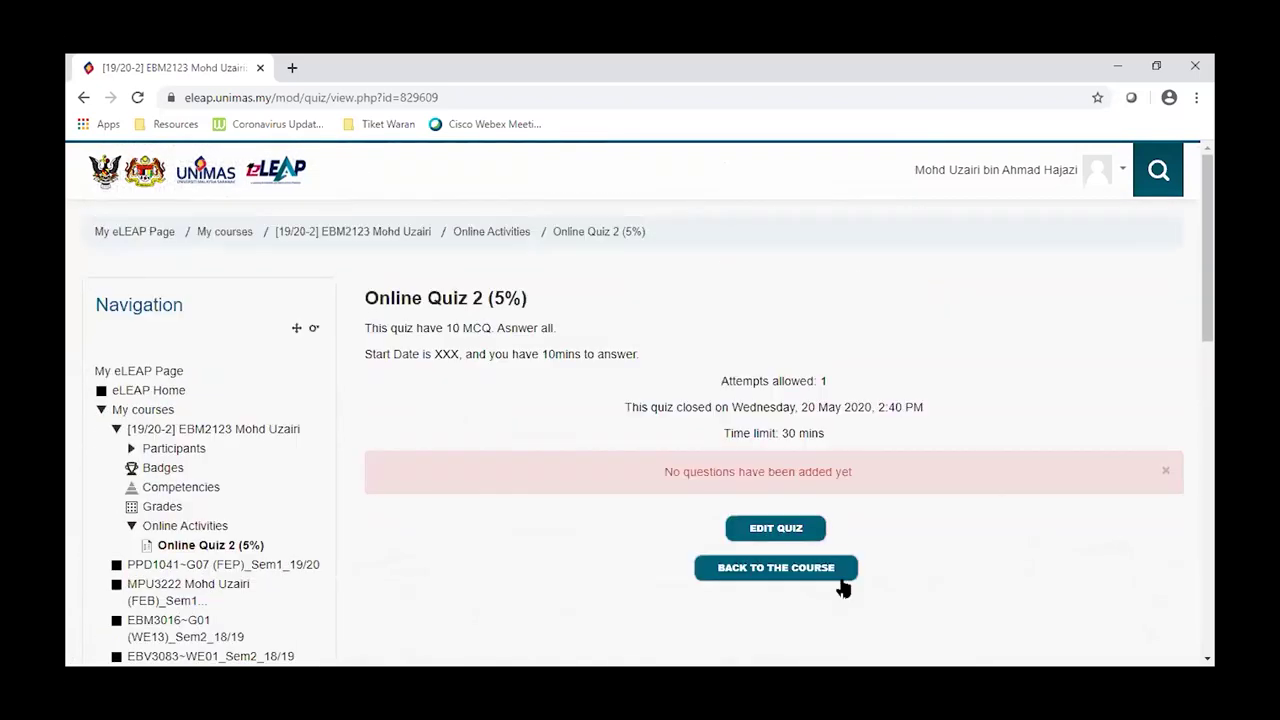
- In Edit quiz, change the maximum grade from 10.0000 to 5 and save it
left_click(775, 530)
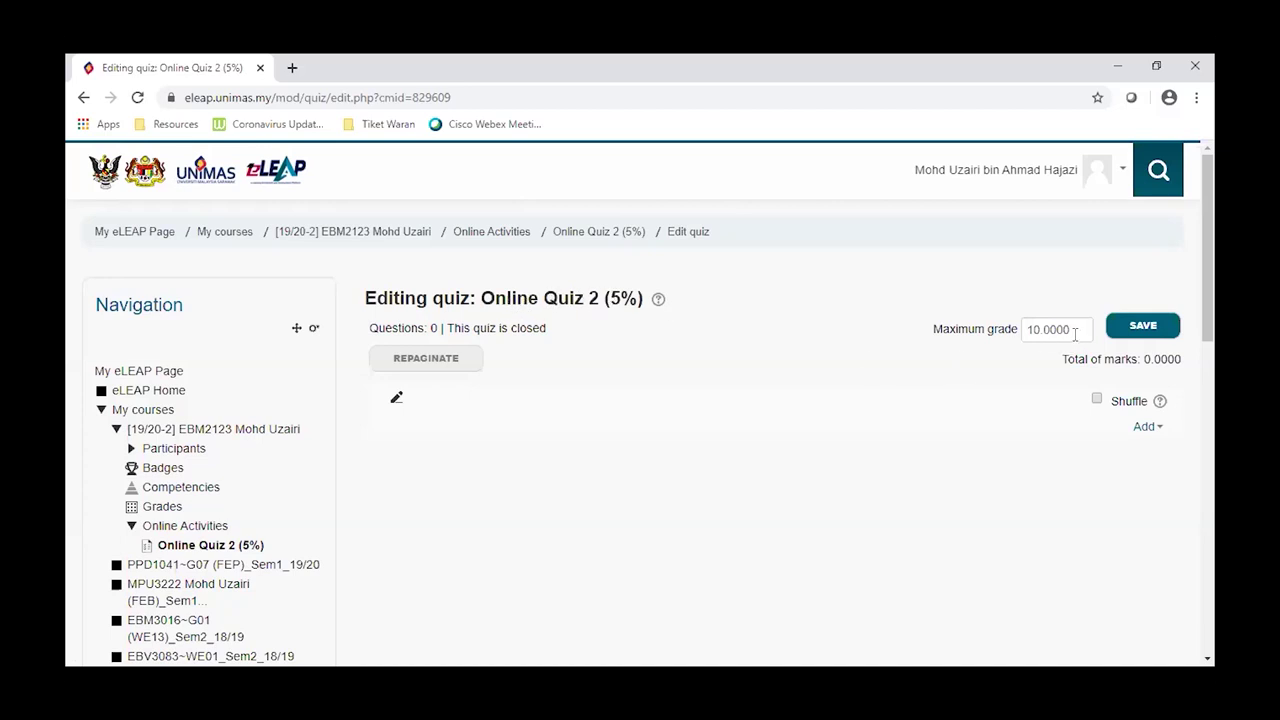
left_click_drag(1076, 336, 1026, 336)
key("BackSpace")
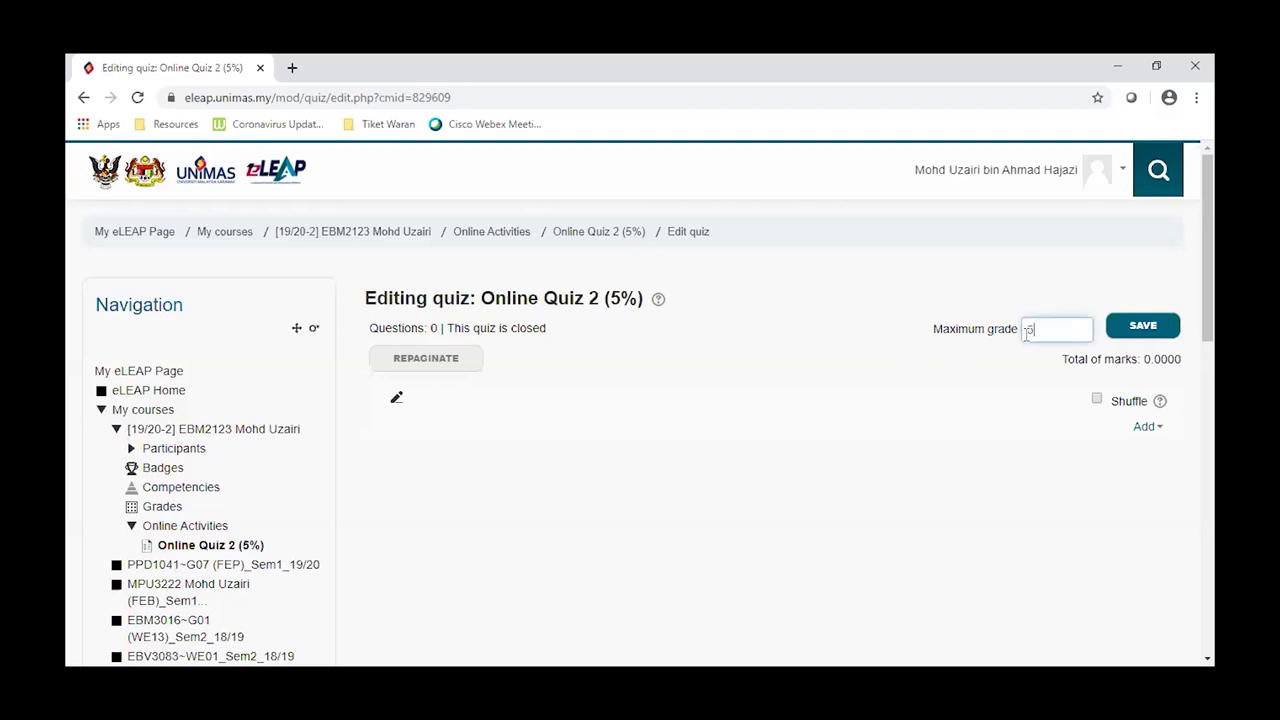
type("5%")
left_click(990, 391)
left_click(1048, 326)
key("BackSpace")
left_click(1140, 327)
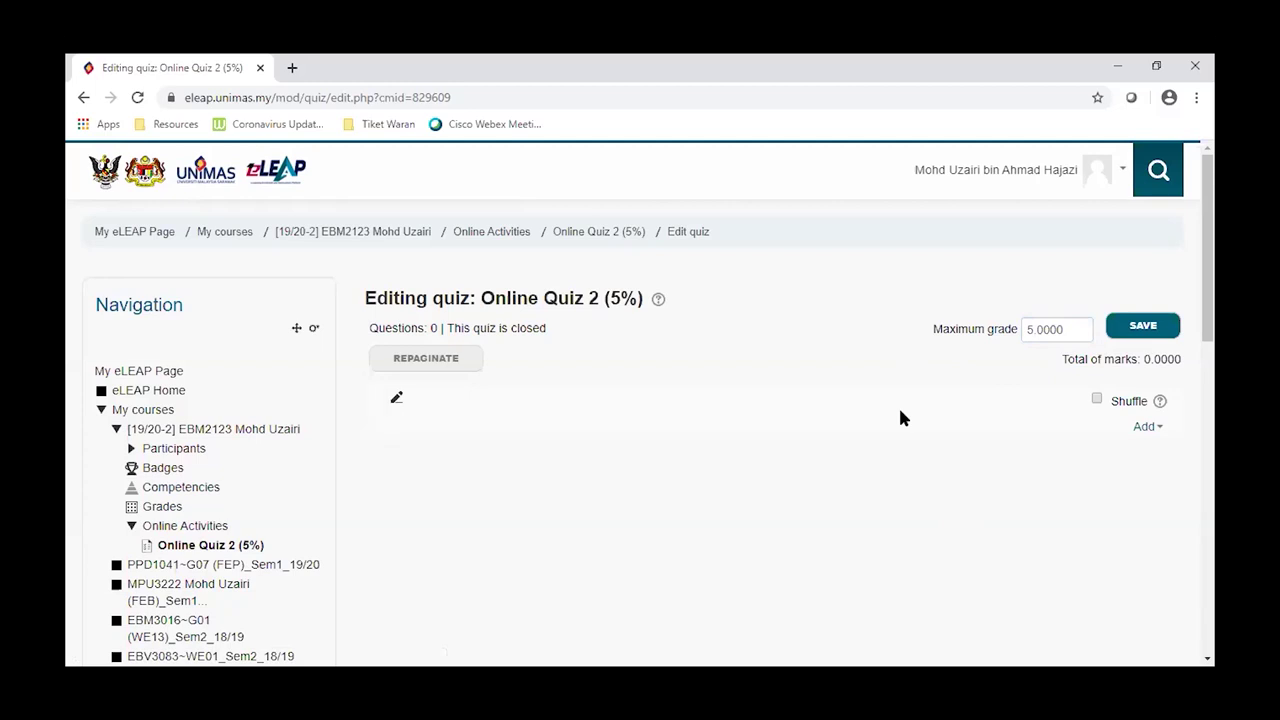
scroll(900, 418, "down", 1)
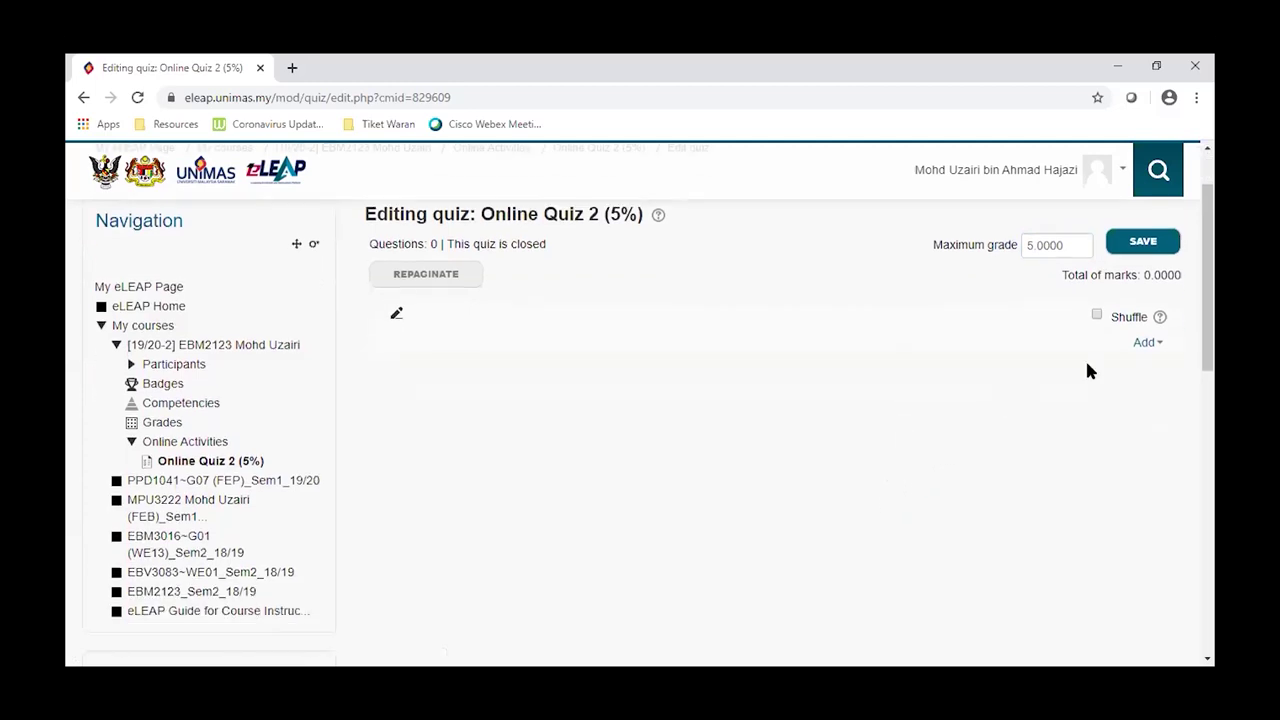
left_click(1147, 346)
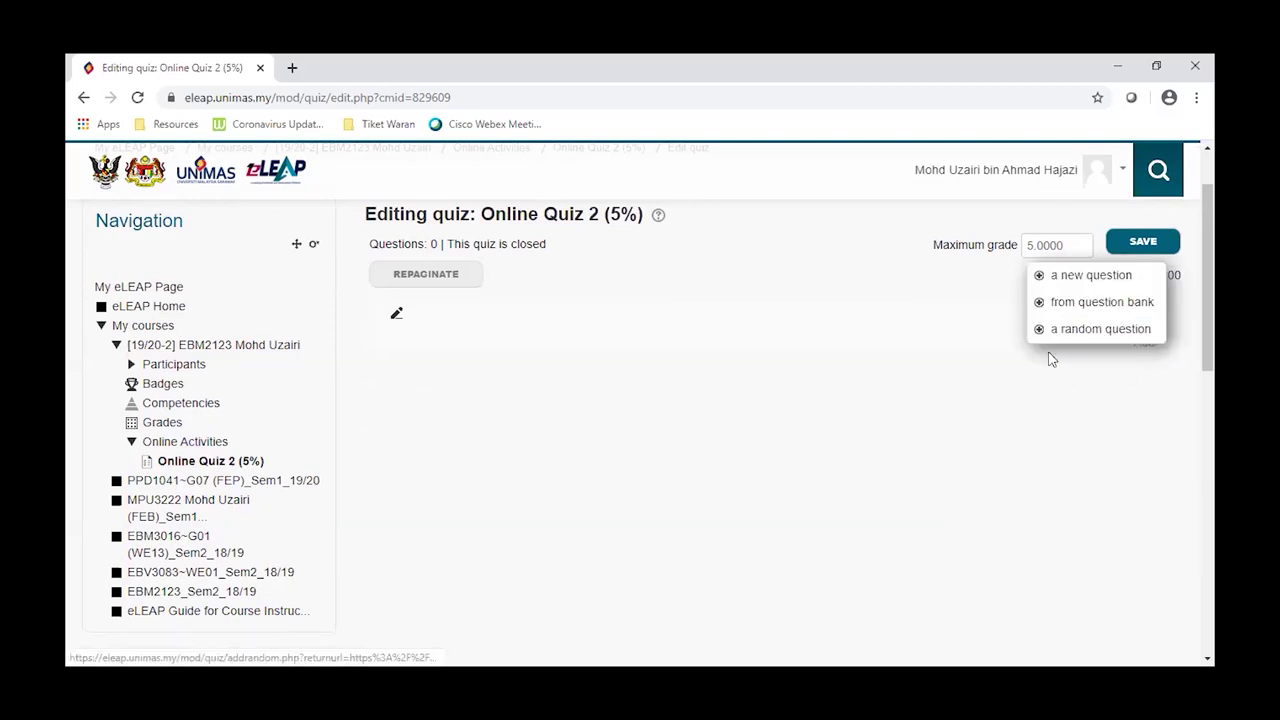
- Add a new Multiple choice question and file it under the Test 1 category
left_click(1084, 280)
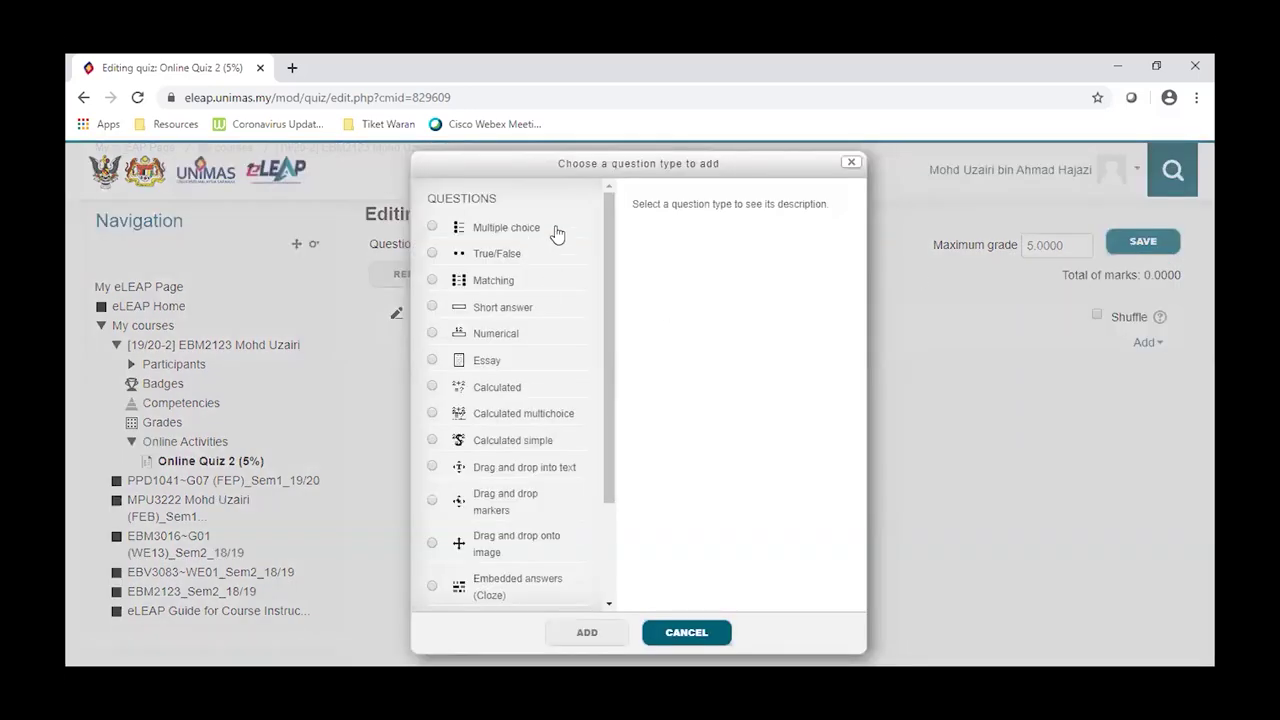
left_click(433, 228)
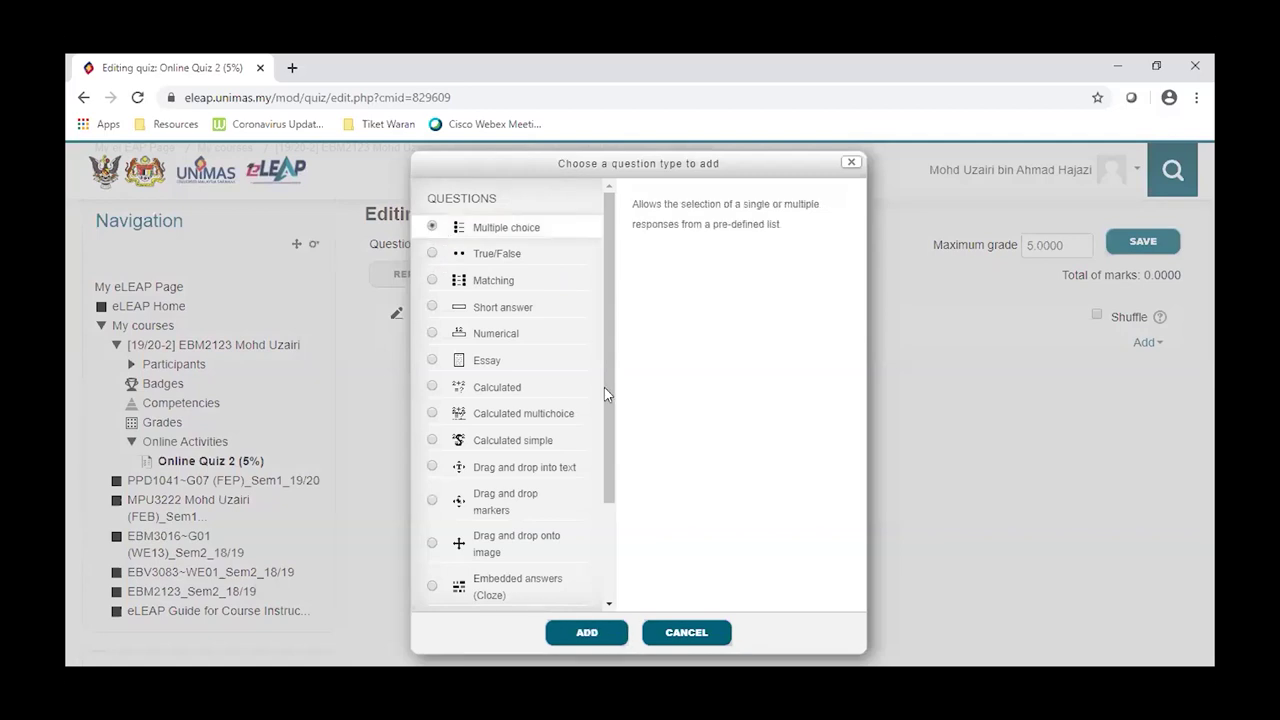
left_click(576, 636)
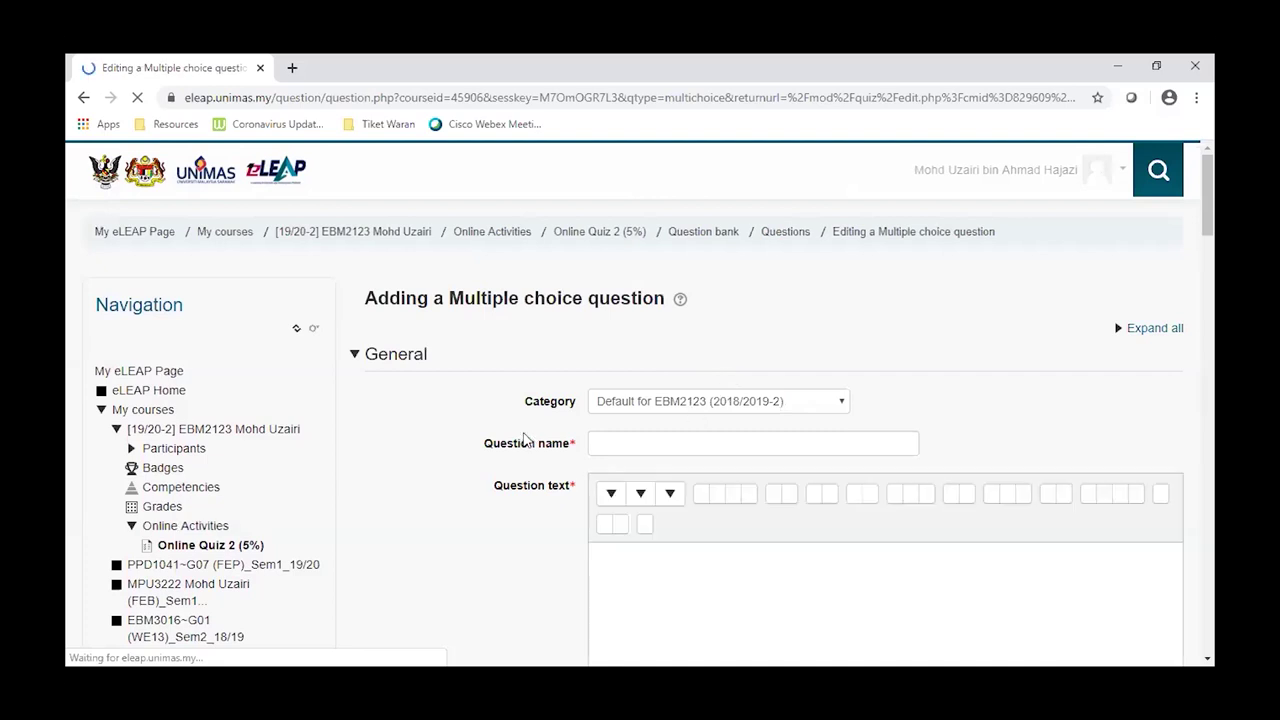
scroll(520, 438, "down", 1)
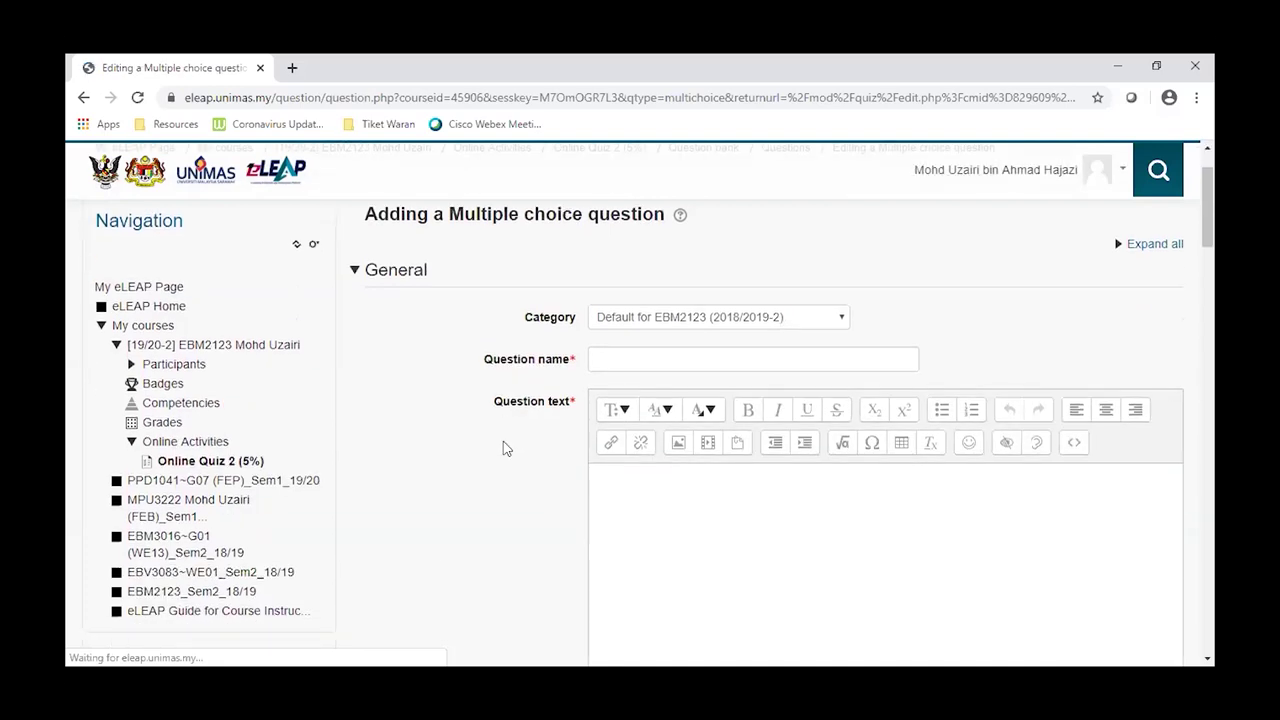
left_click(757, 318)
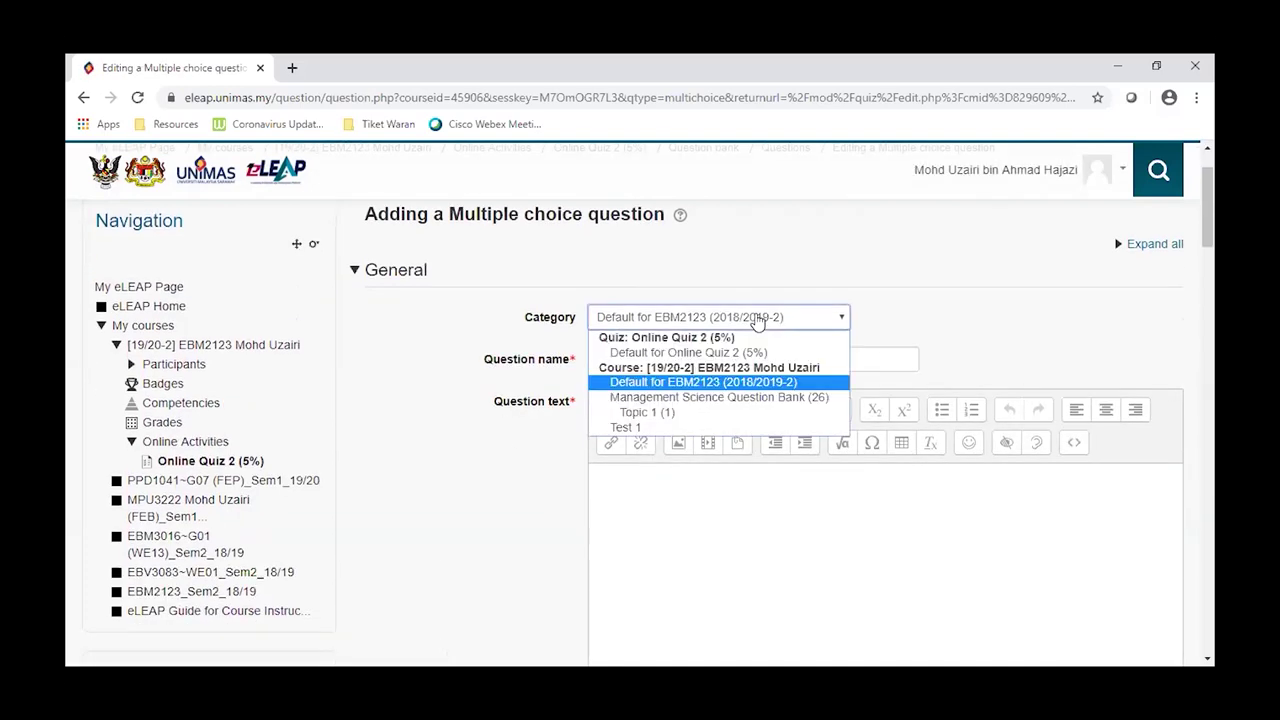
left_click(643, 430)
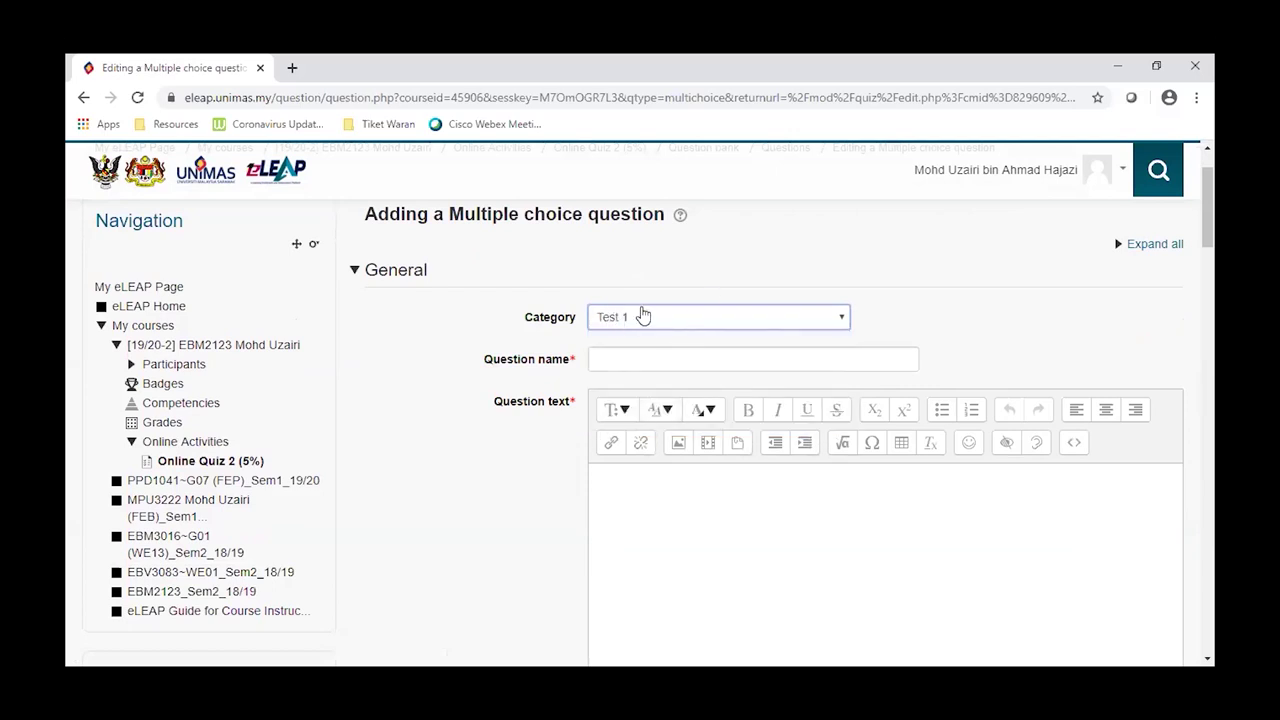
- Name the question 'MCQ intro Q1', enter placeholder text 'xxxxxx', and keep one answer only
left_click(623, 362)
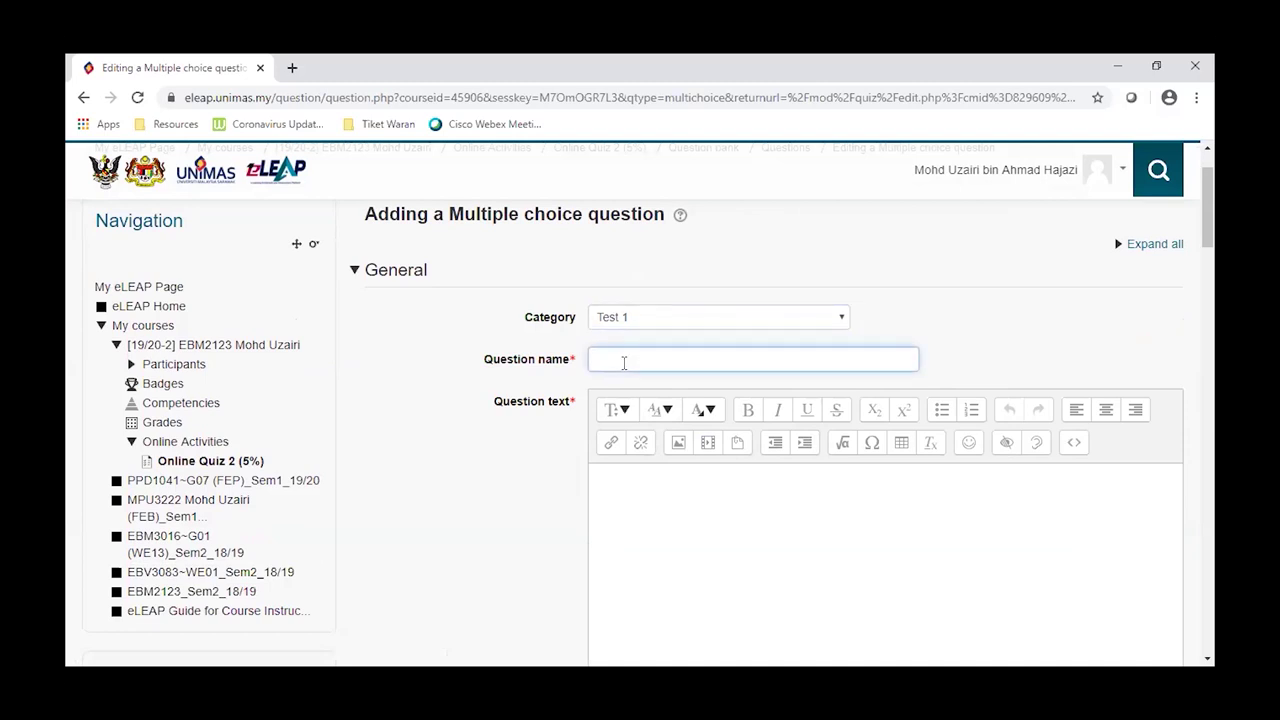
type("MCQ intro Q1")
left_click(622, 500)
scroll(628, 497, "down", 2)
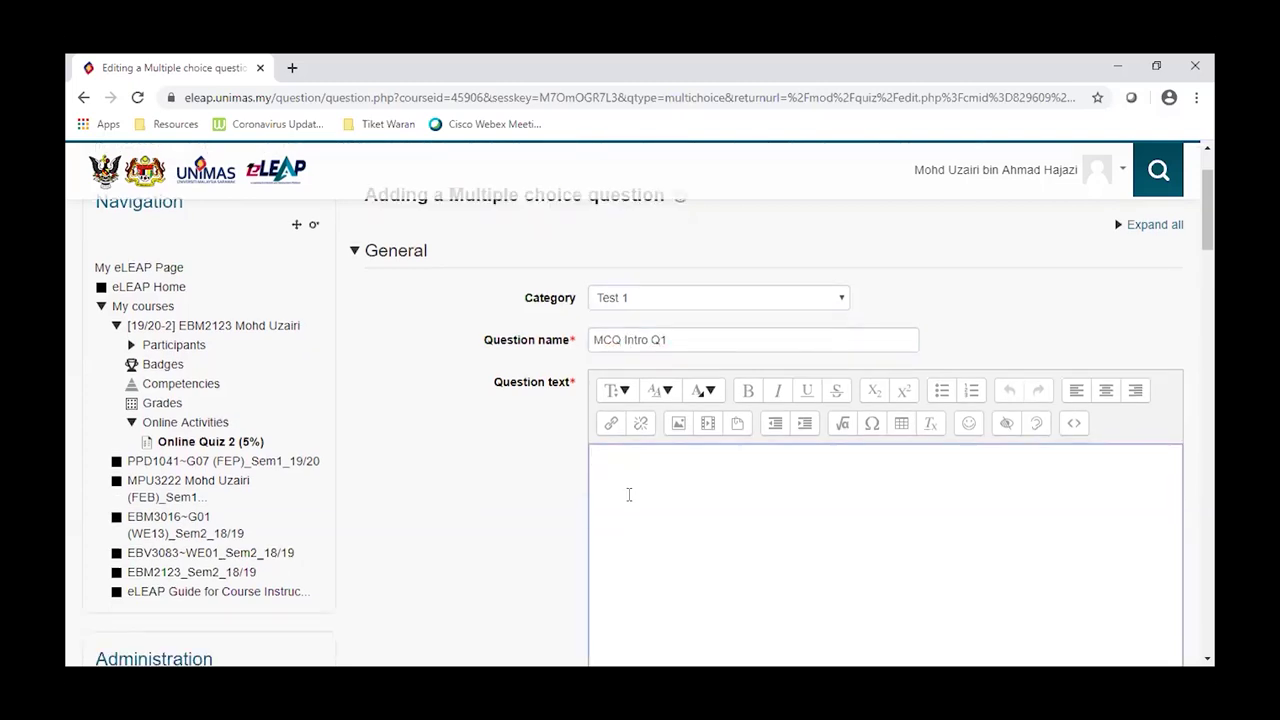
scroll(644, 424, "down", 2)
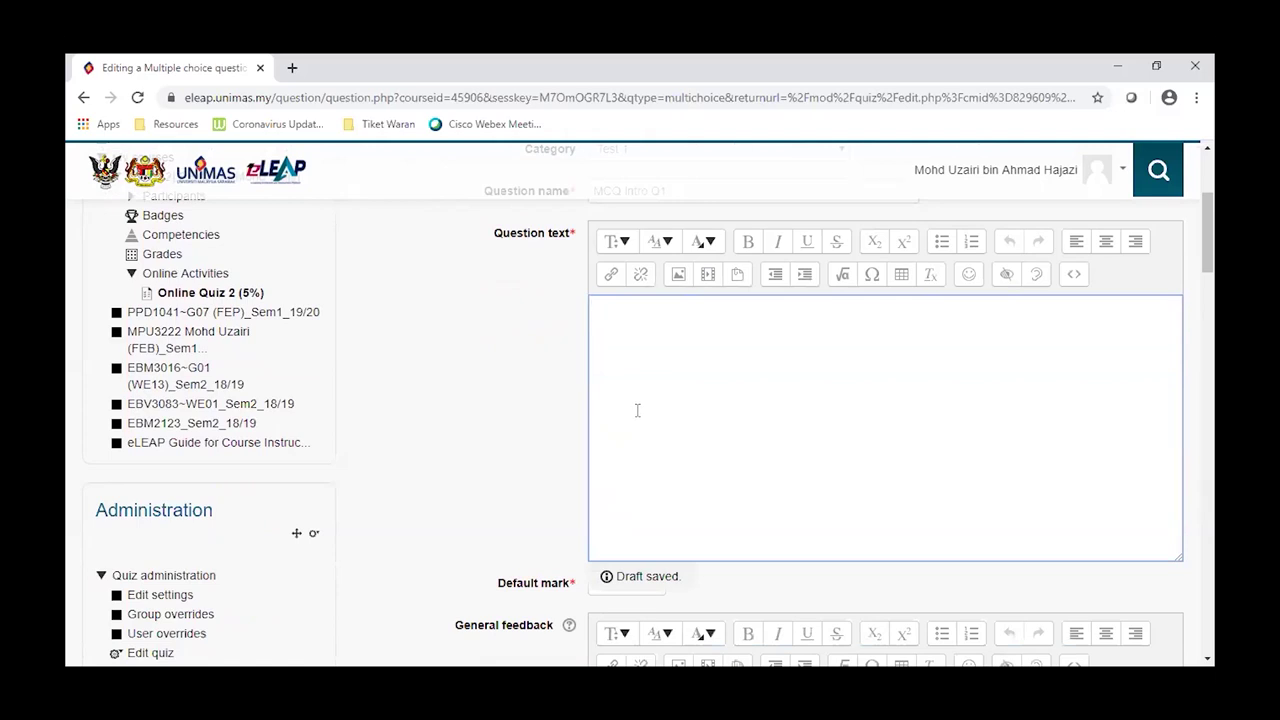
type("xxxxxx")
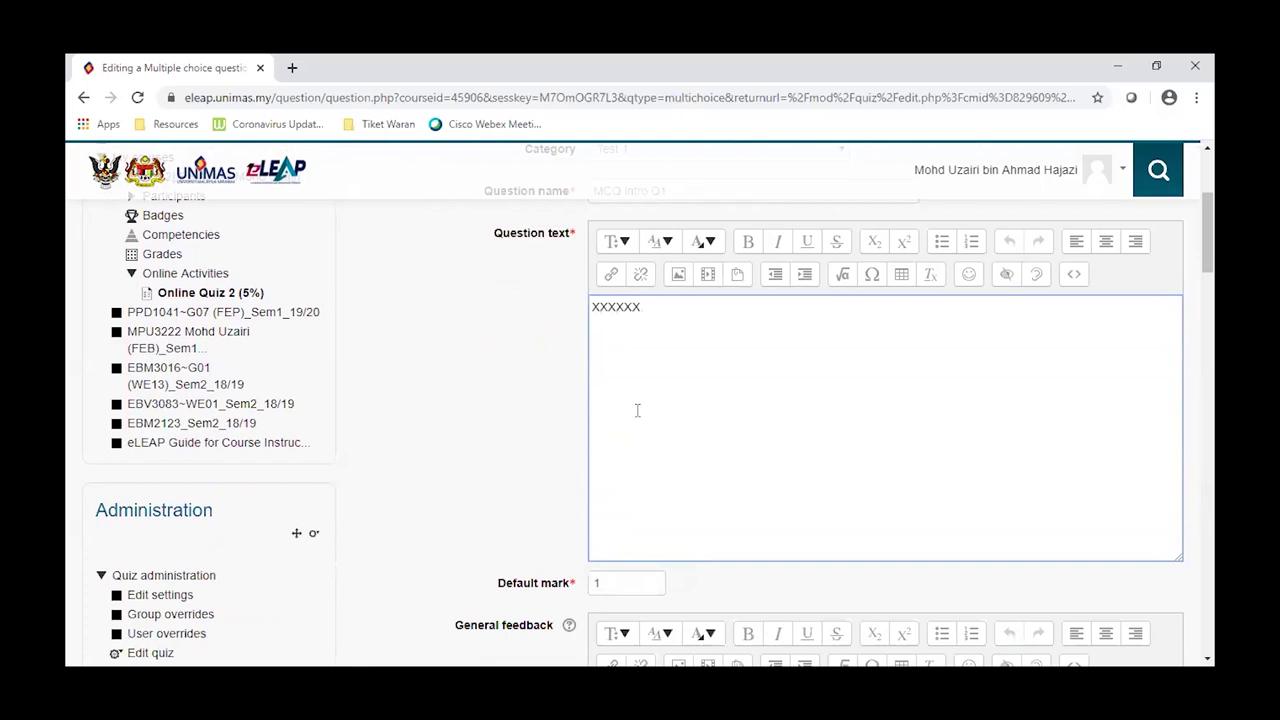
scroll(637, 410, "down", 5)
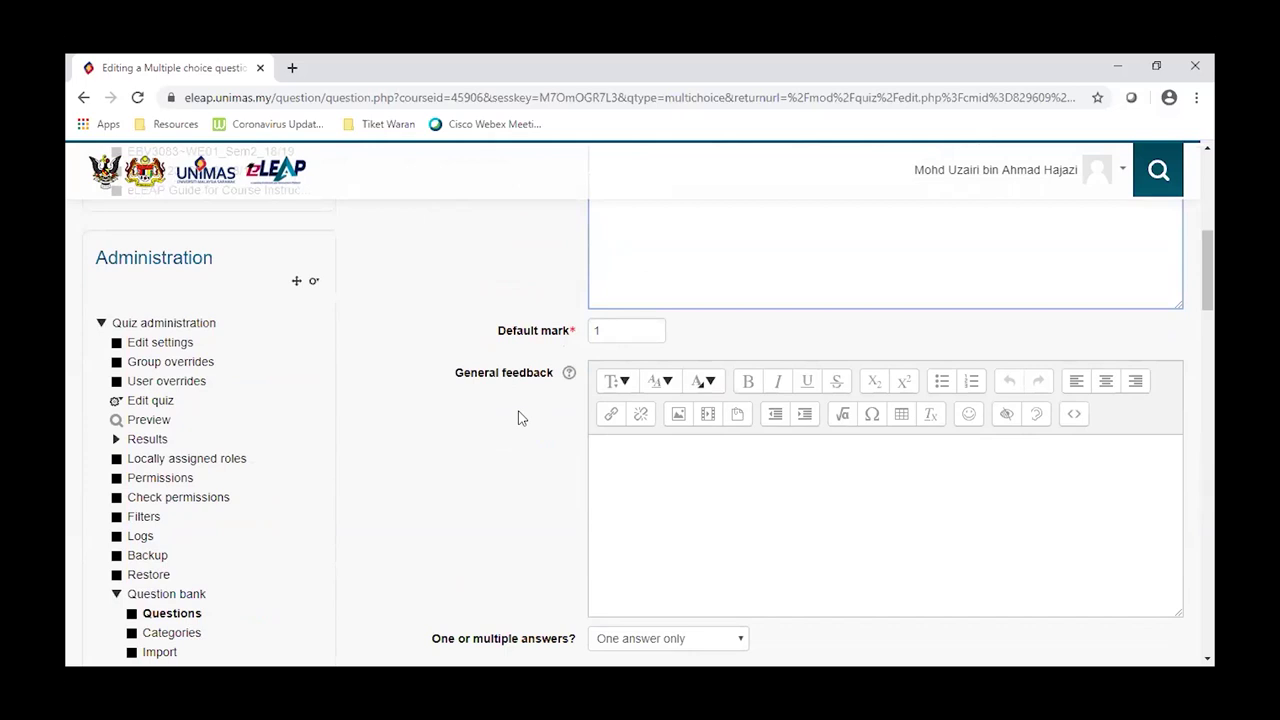
scroll(517, 417, "down", 2)
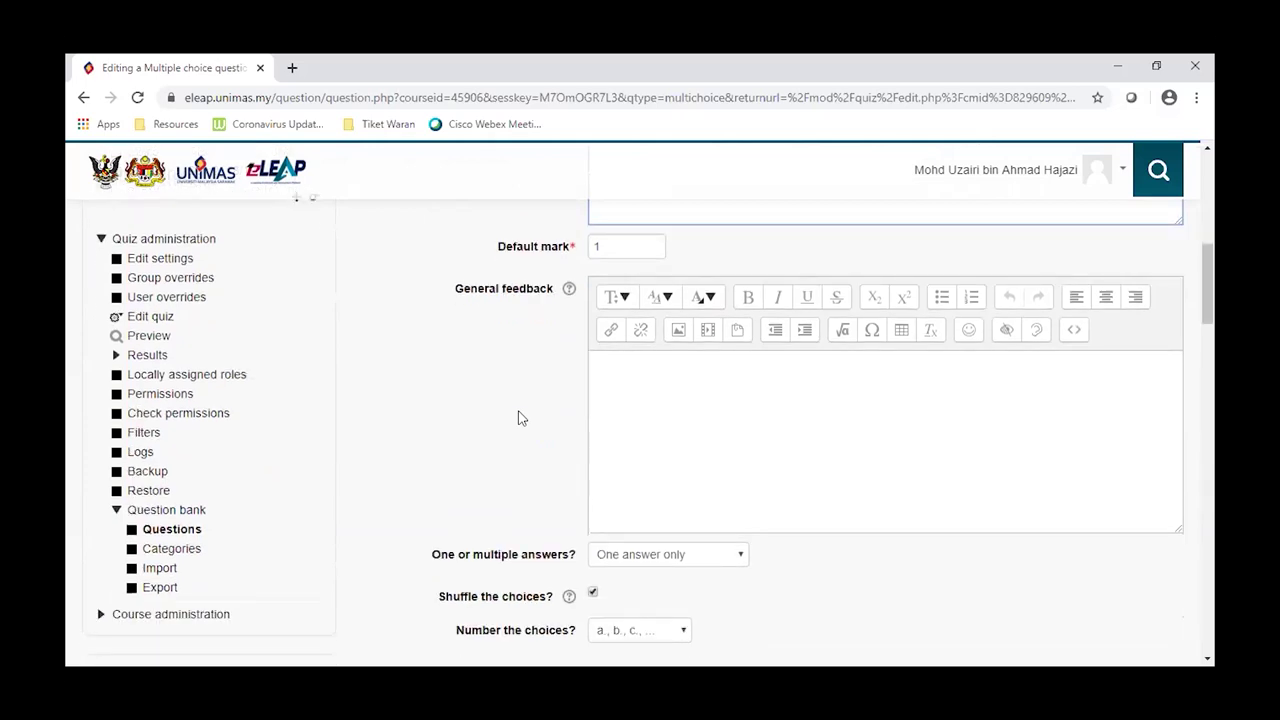
scroll(518, 417, "down", 2)
scroll(497, 457, "up", 2)
scroll(497, 461, "down", 3)
scroll(497, 461, "up", 3)
scroll(497, 461, "down", 3)
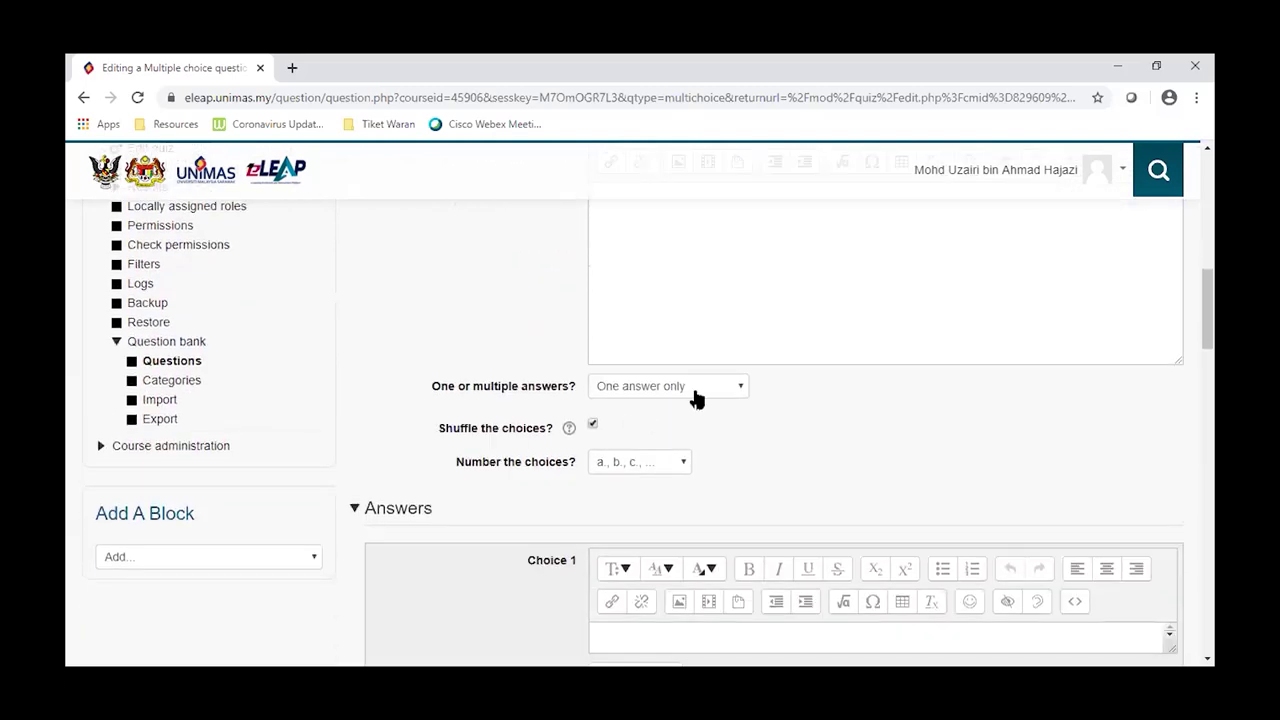
left_click(697, 396)
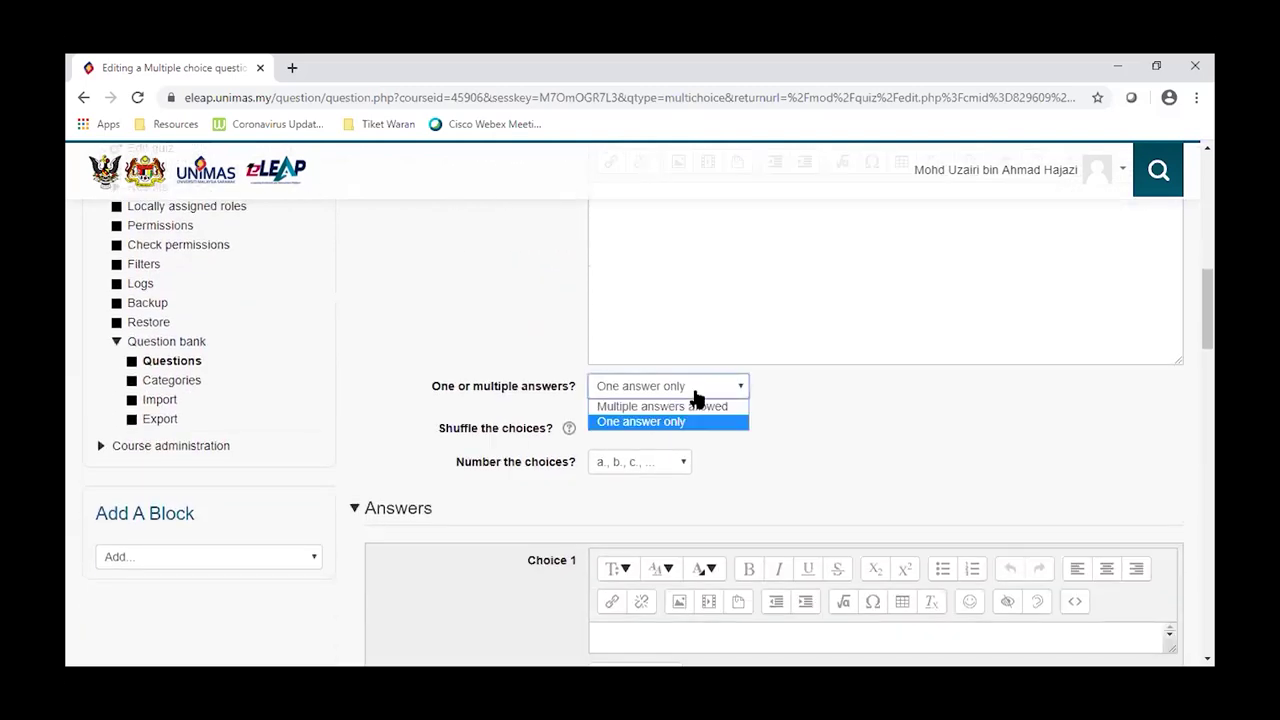
left_click(828, 457)
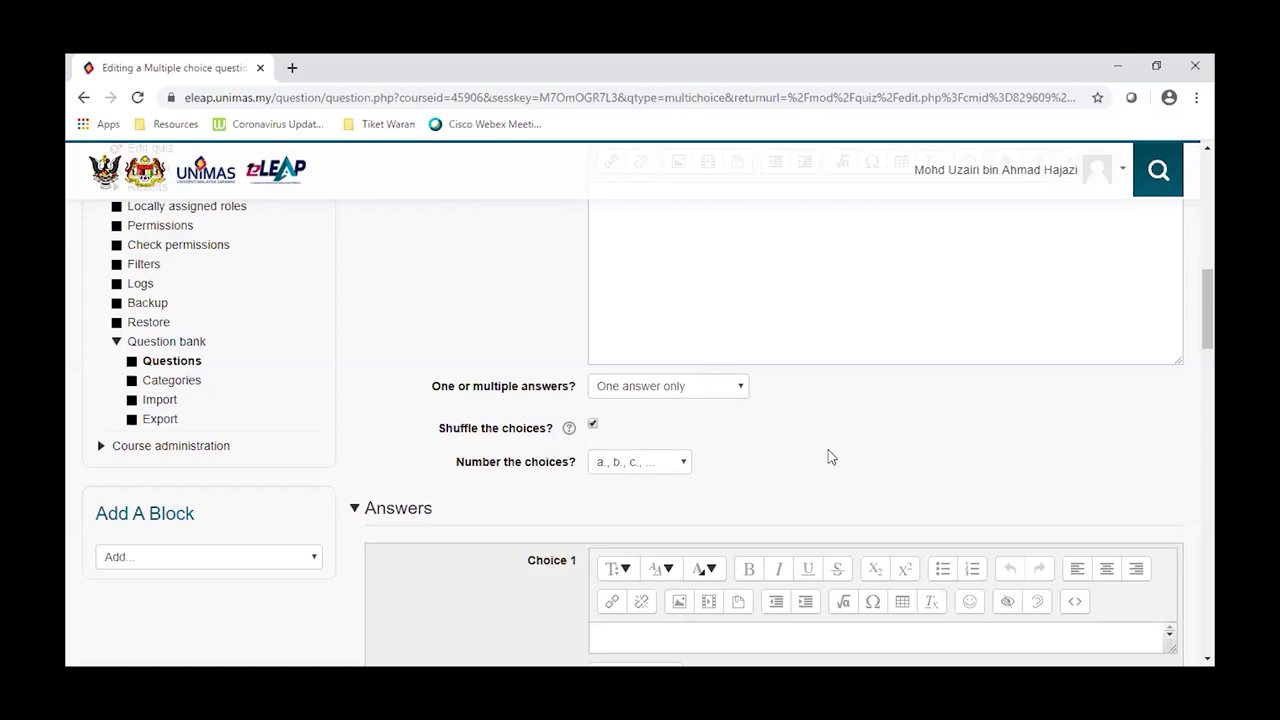
- Set 'One or multiple answers?' to 'Multiple answers allowed'
left_click(705, 388)
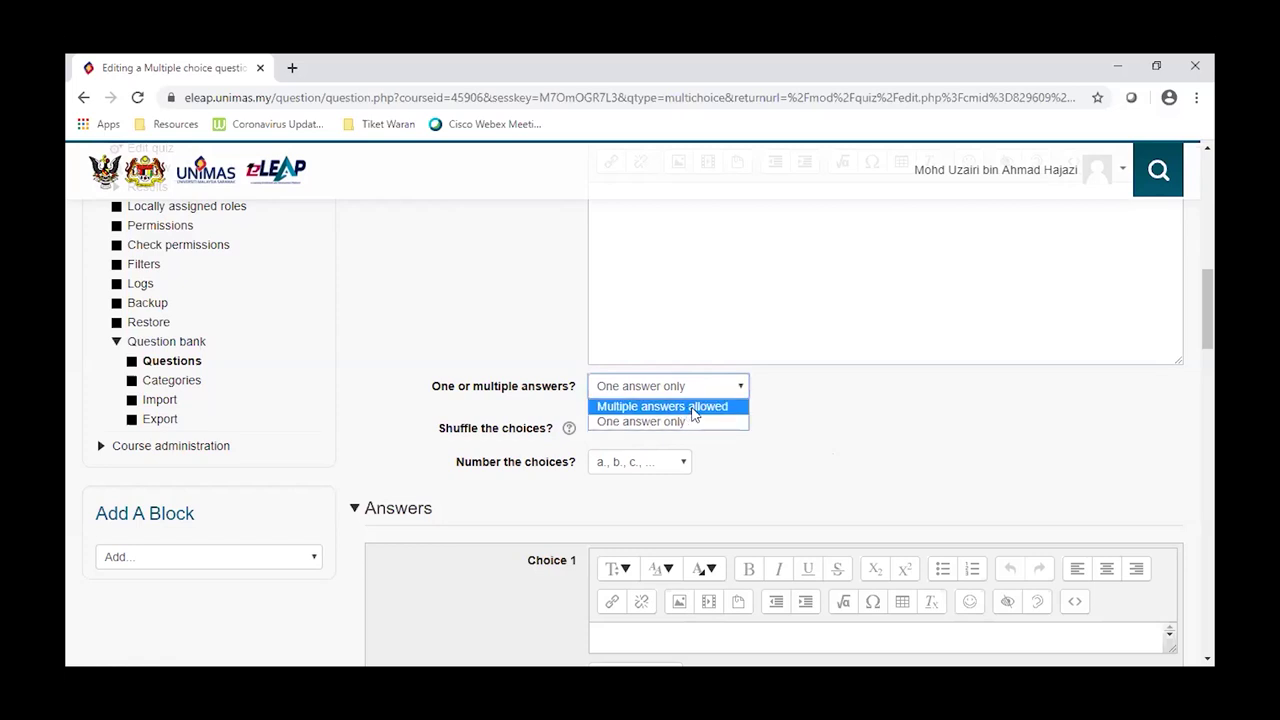
left_click(693, 407)
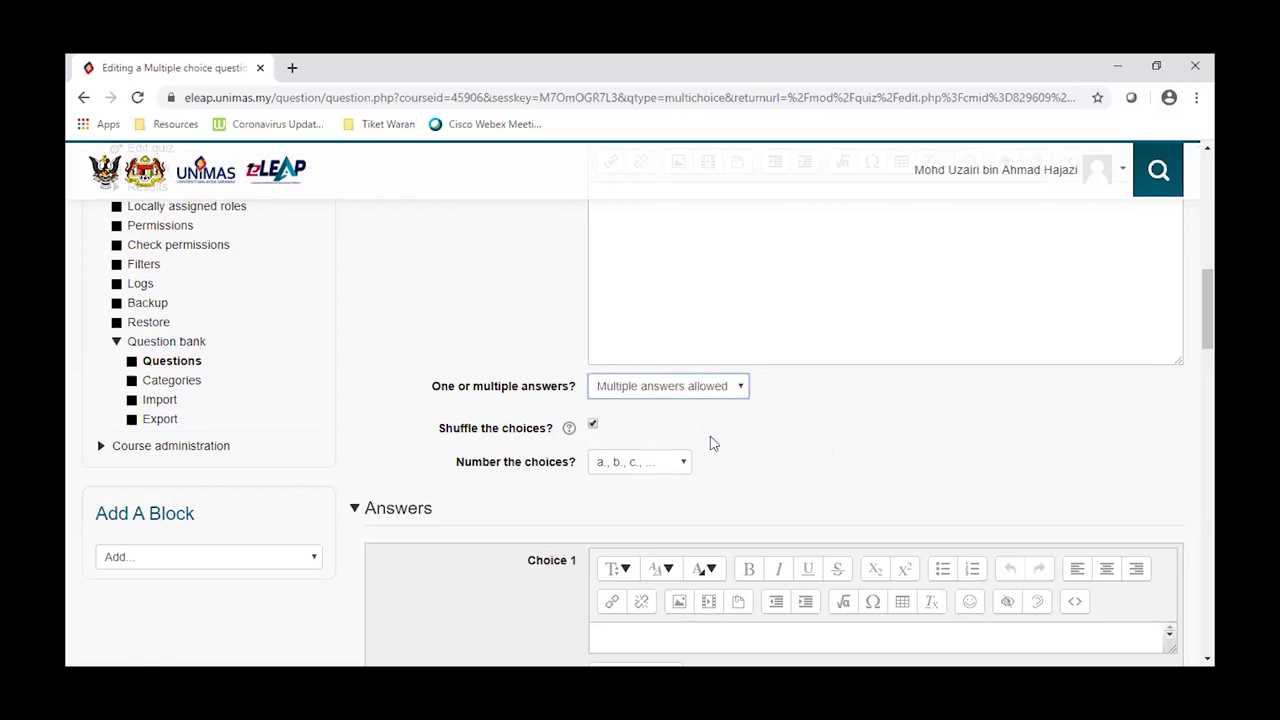
left_click(710, 390)
left_click(662, 422)
left_click(708, 391)
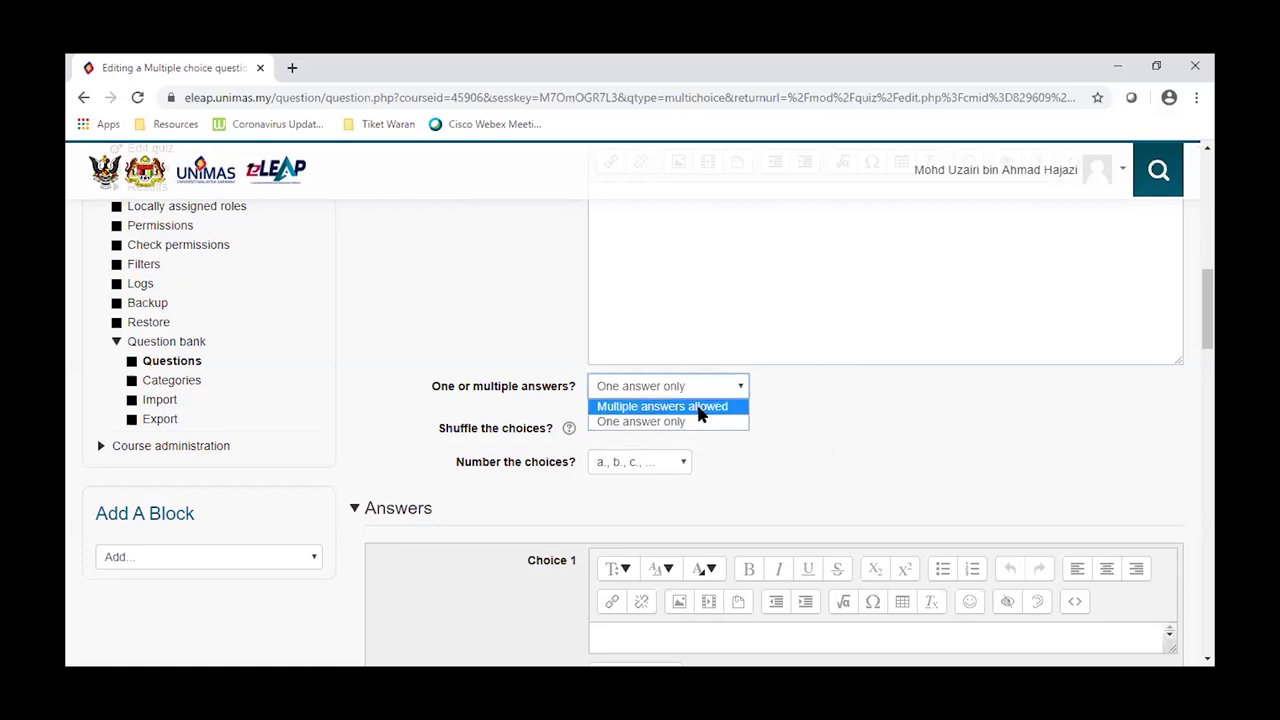
left_click(700, 407)
- Append ' (Answer all that applies)' to the question text XXXXXX
scroll(750, 480, "up", 3)
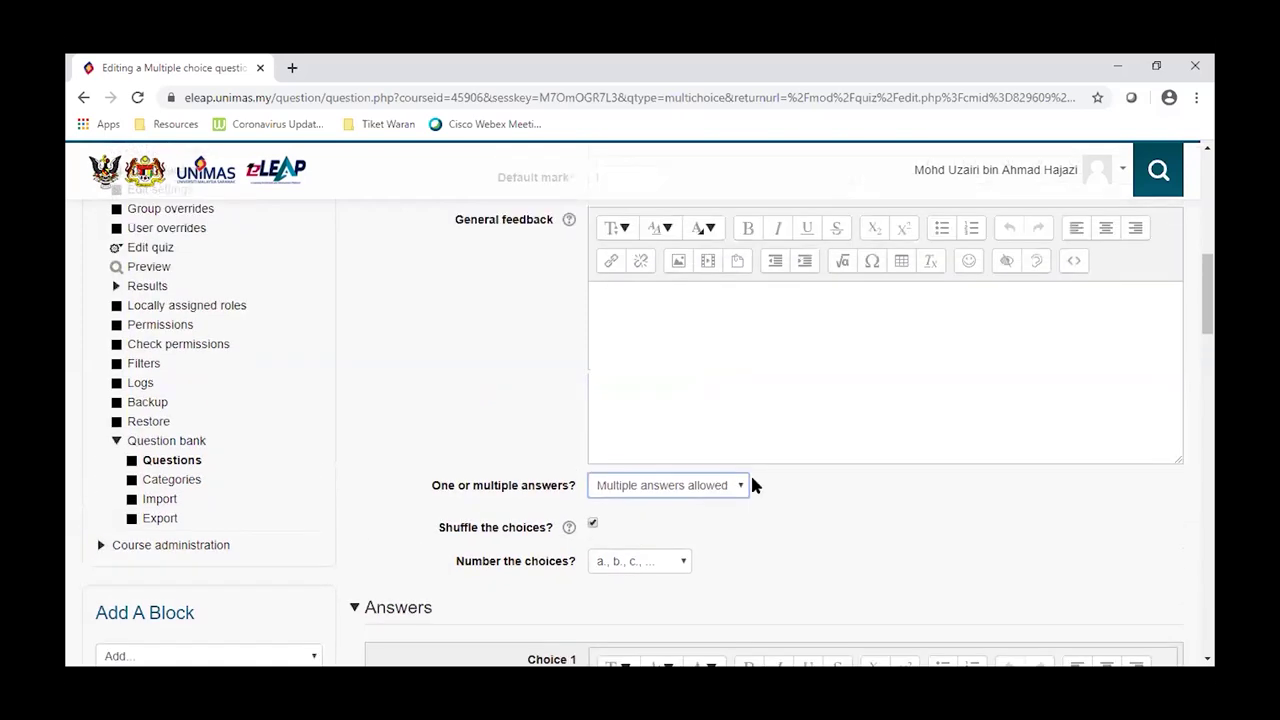
left_click(693, 240)
type("(")
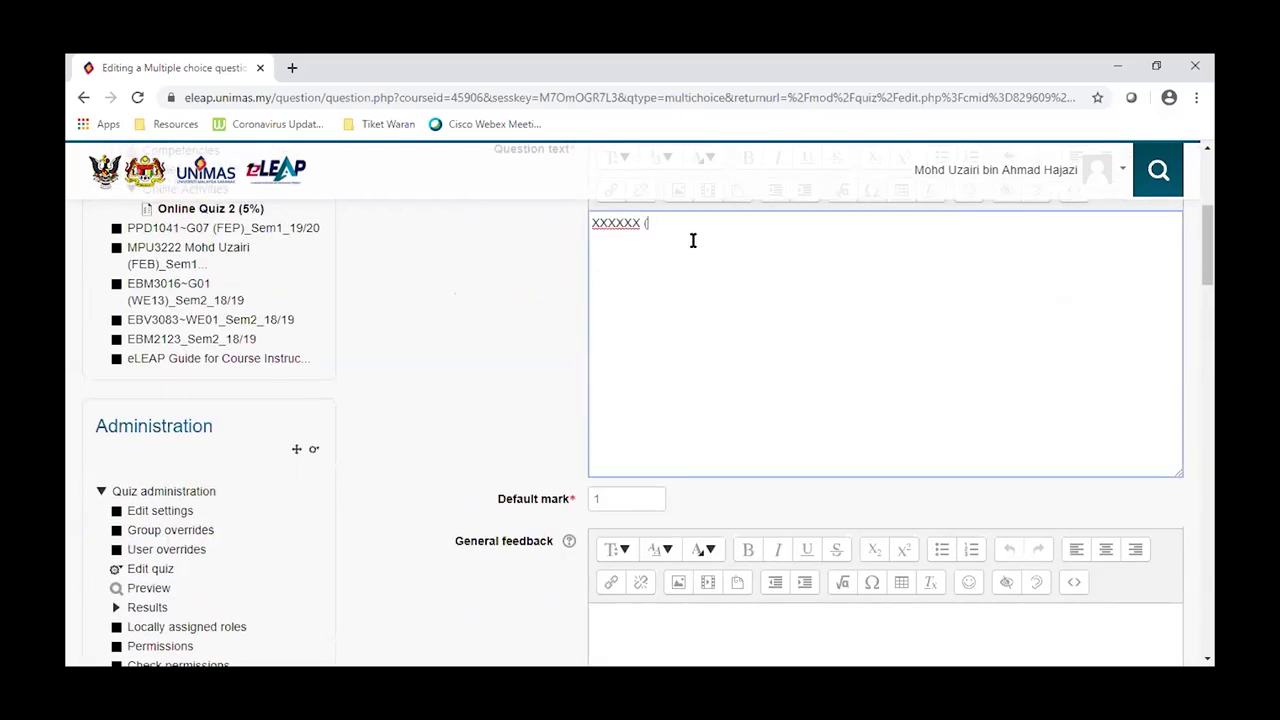
type("Answer all ")
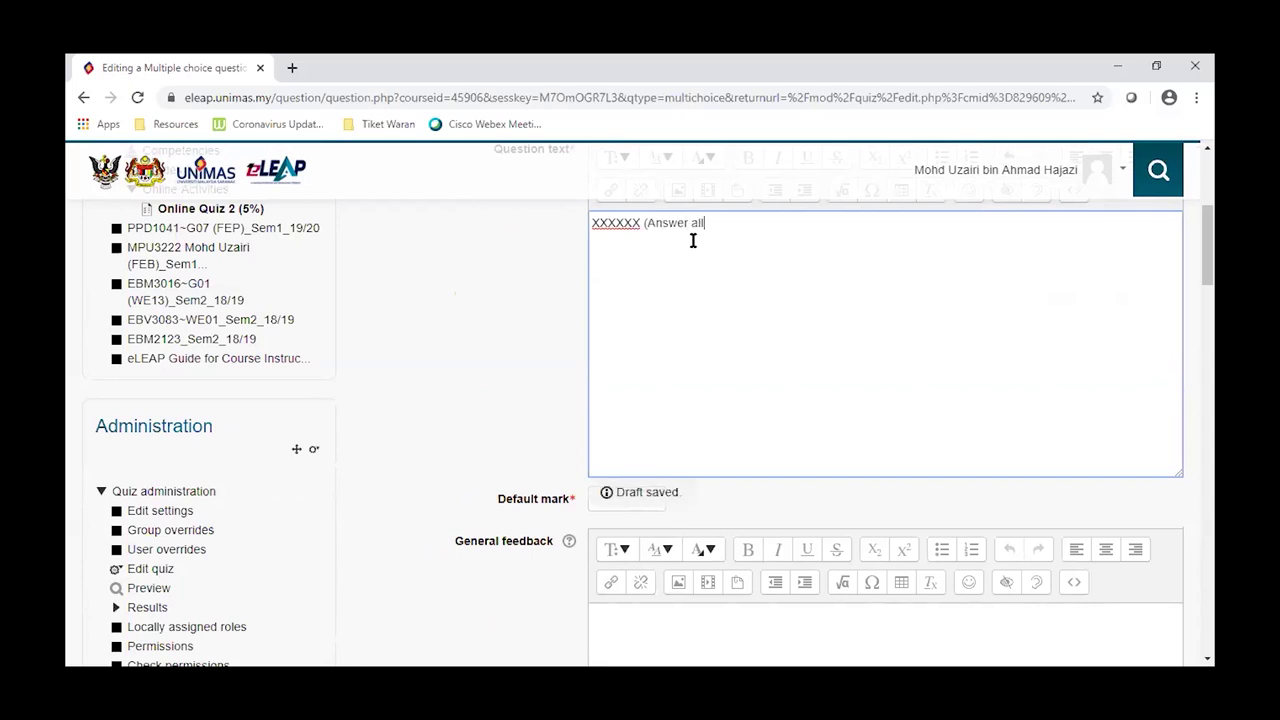
type("tha")
key("BackSpace")
key("BackSpace")
key("BackSpace")
key("BackSpace")
key("BackSpace")
key("BackSpace")
key("BackSpace")
key("BackSpace")
key("BackSpace")
key("BackSpace")
key("BackSpace")
key("BackSpace")
key("BackSpace")
key("BackSpace")
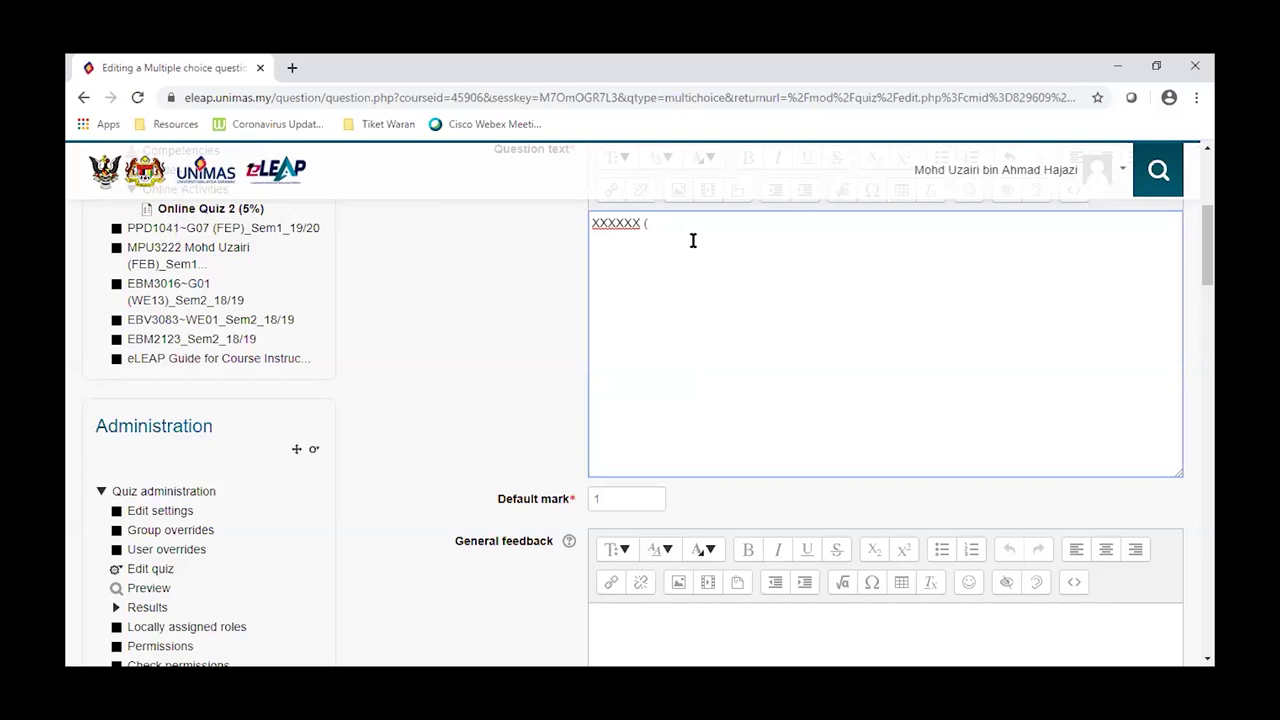
type("Answer all that applies)")
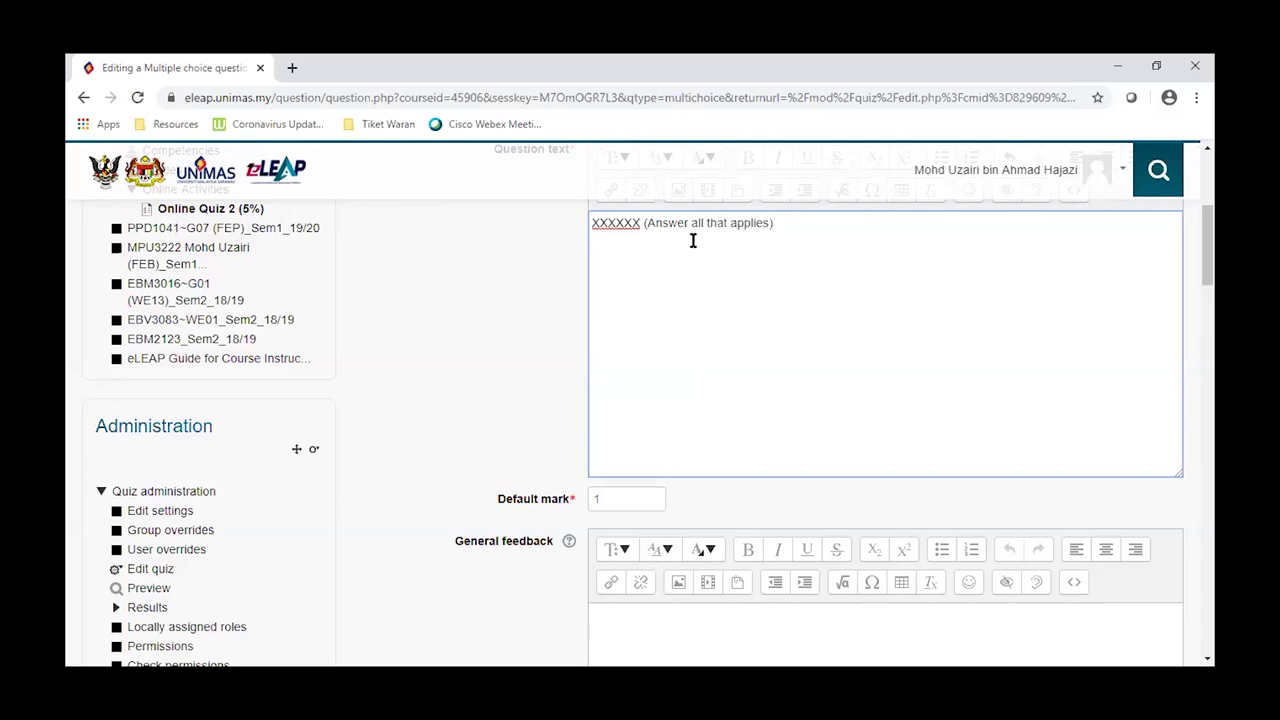
scroll(598, 418, "down", 3)
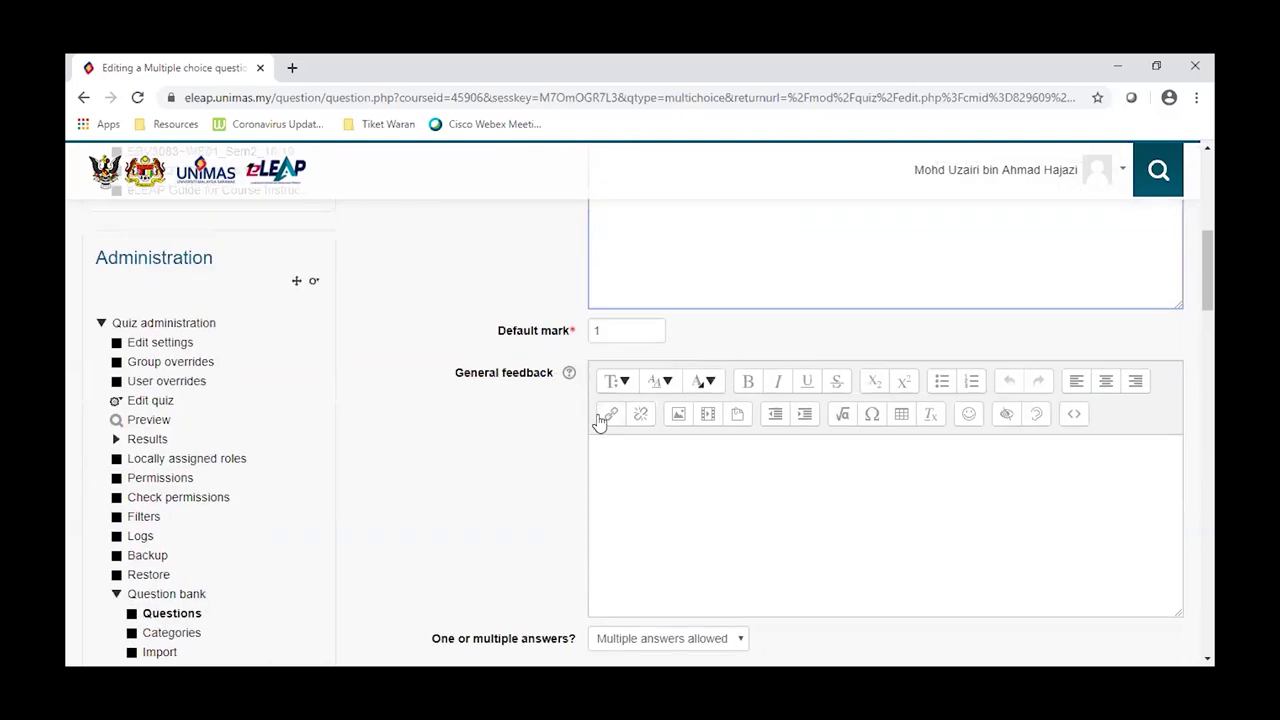
- Untick 'Shuffle the choices?' so the answer choices keep their order
scroll(598, 420, "down", 2)
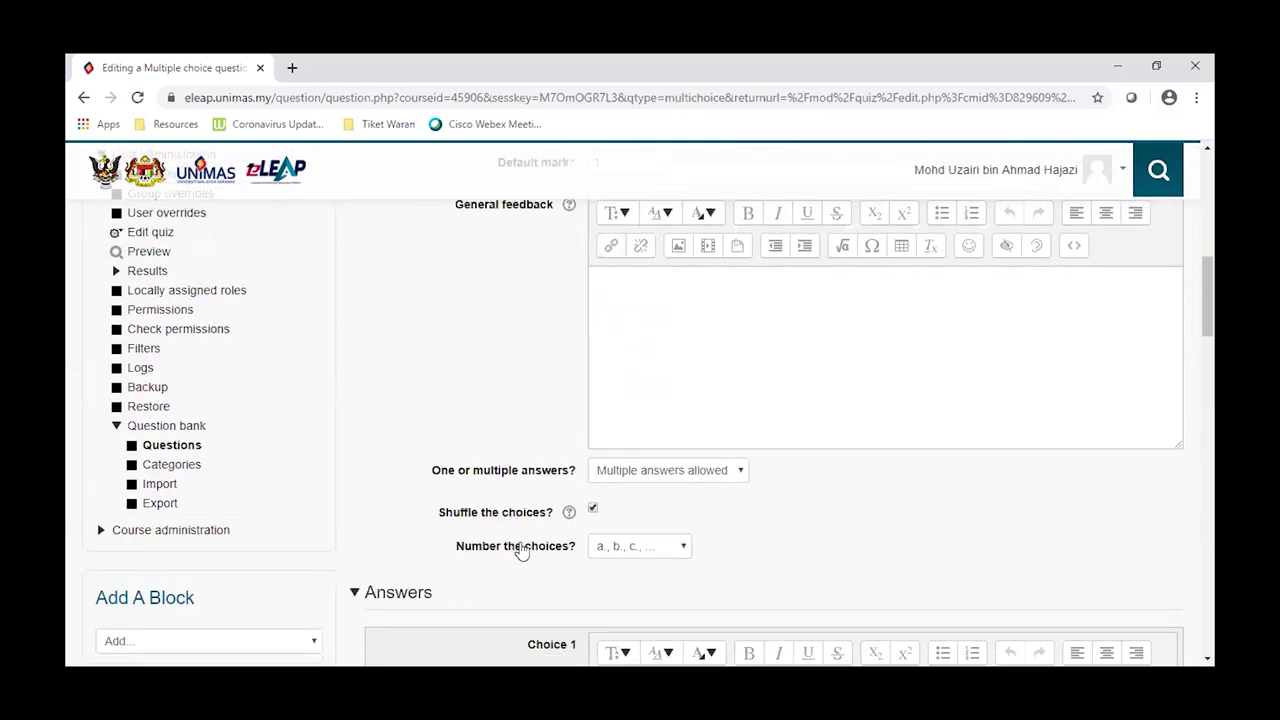
scroll(518, 548, "down", 1)
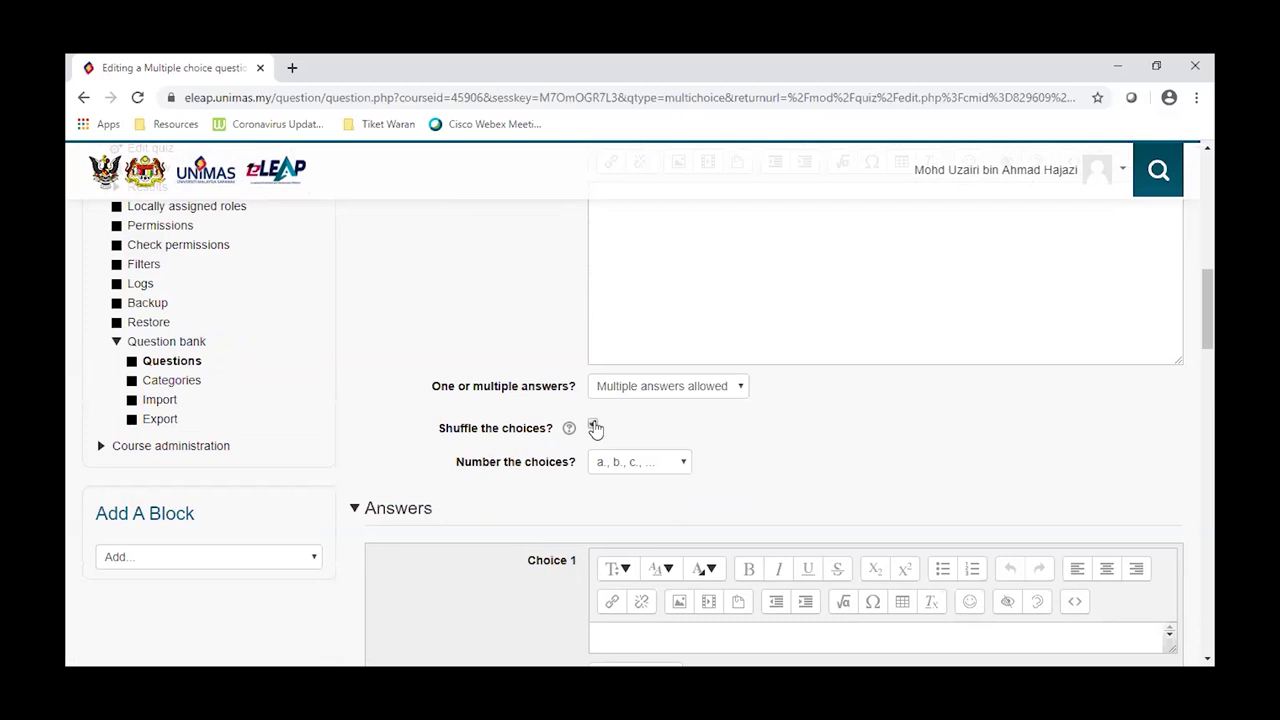
scroll(594, 428, "down", 1)
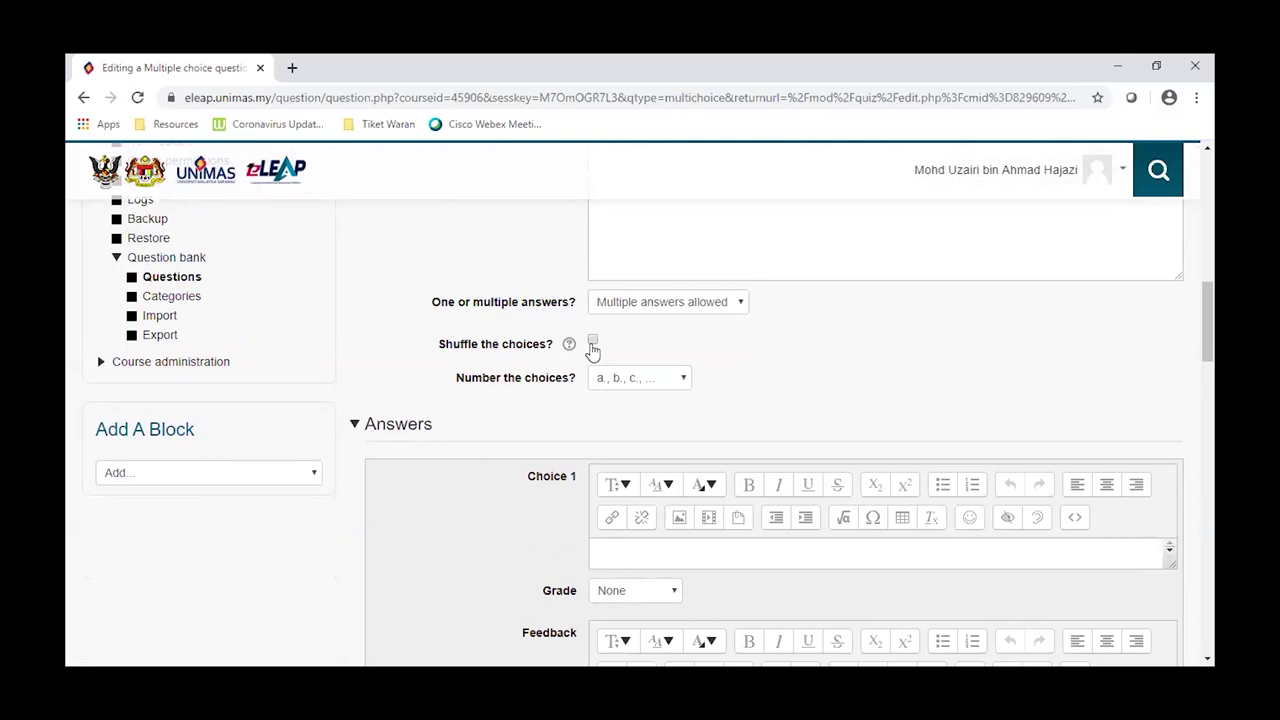
left_click(593, 341)
scroll(484, 578, "down", 2)
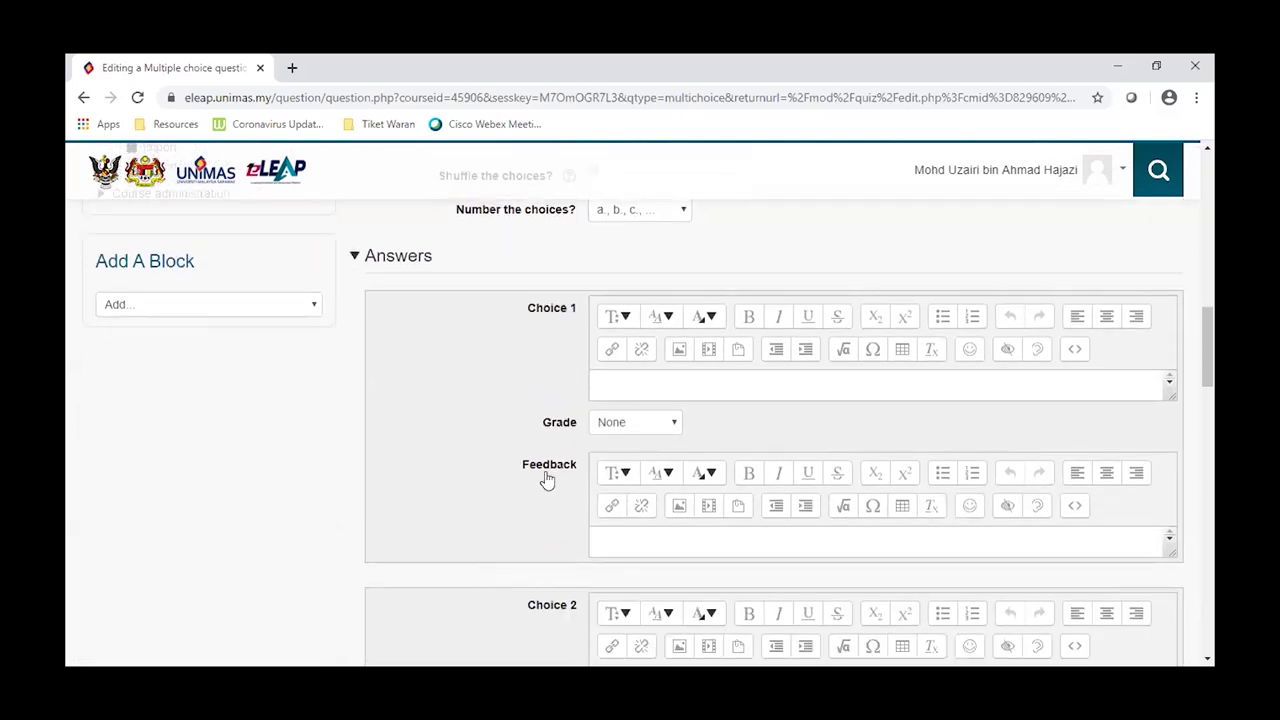
- Enter AAAA as the Choice 1 answer, leaving its grade at None
left_click(607, 389)
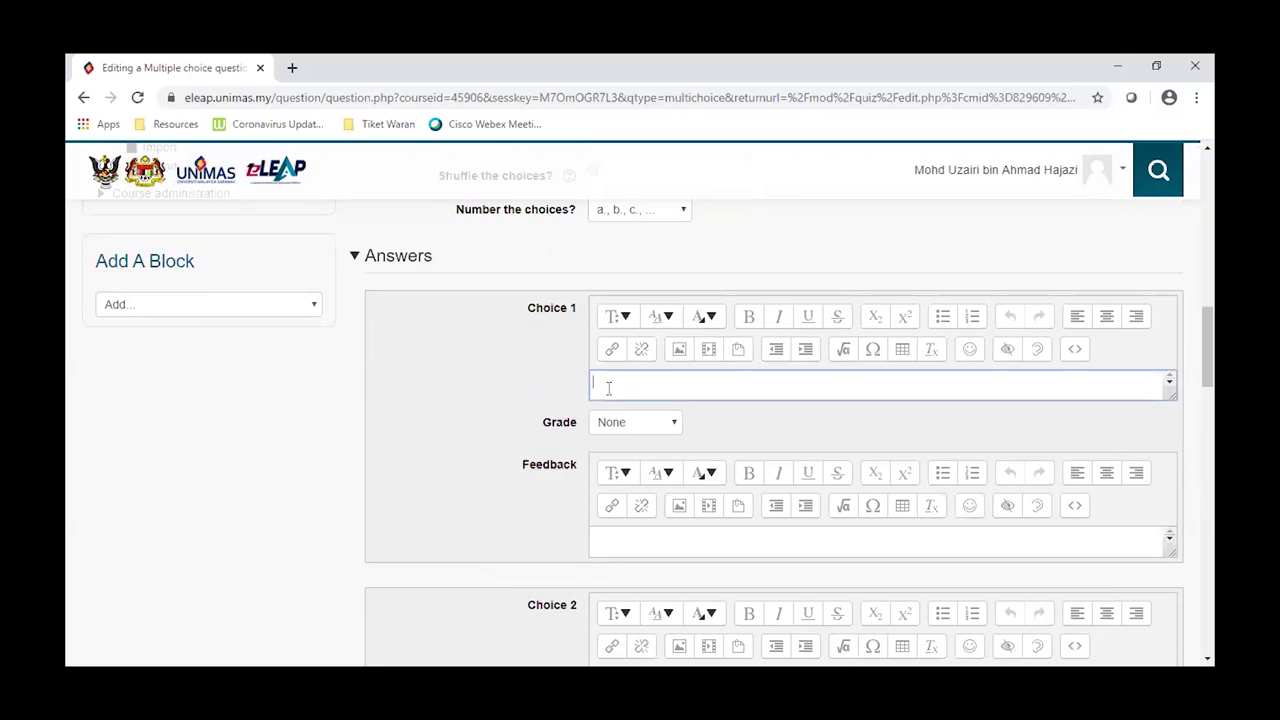
type("AAAA")
left_click(634, 424)
left_click(520, 437)
scroll(518, 425, "up", 3)
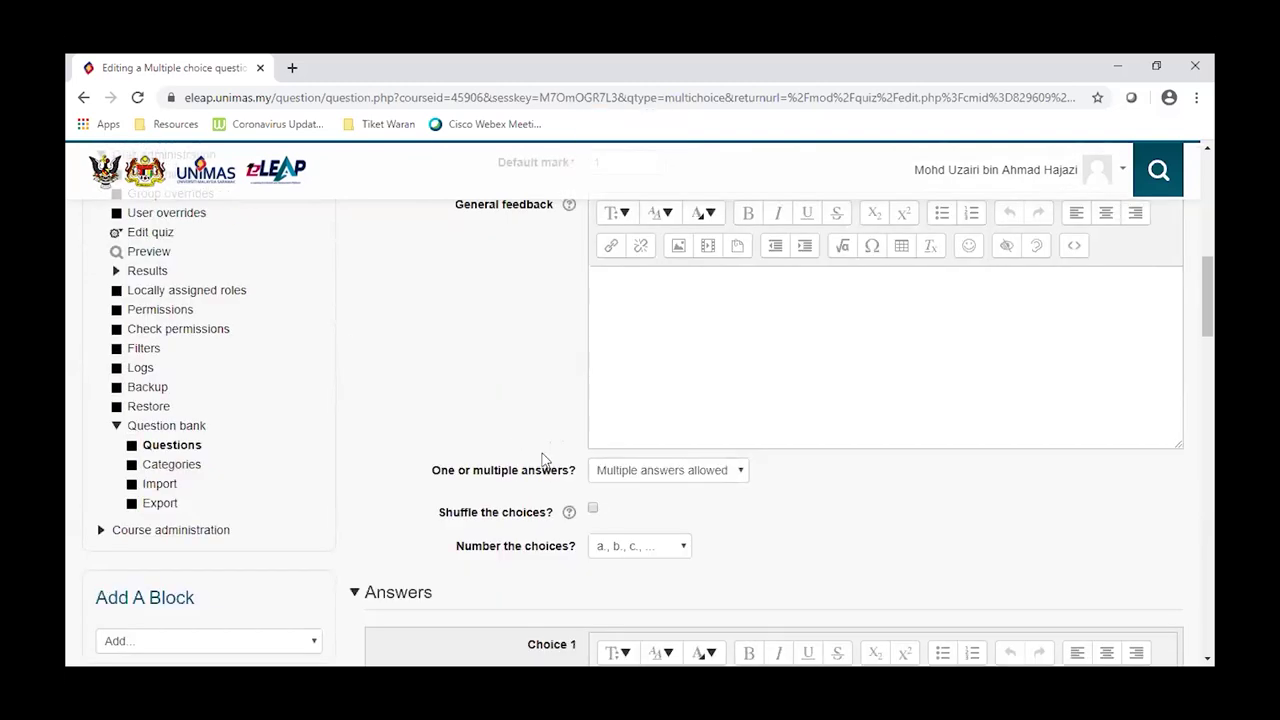
scroll(780, 587, "up", 1)
scroll(777, 587, "down", 7)
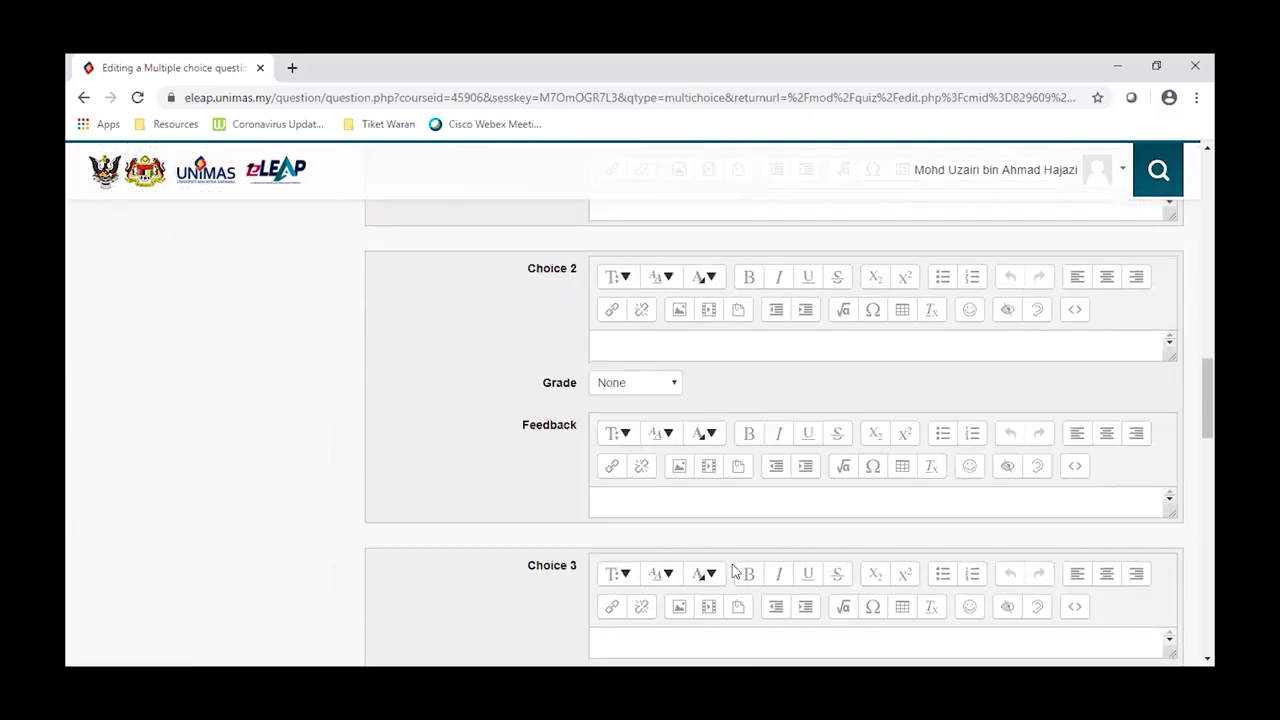
scroll(733, 570, "down", 8)
scroll(730, 563, "up", 5)
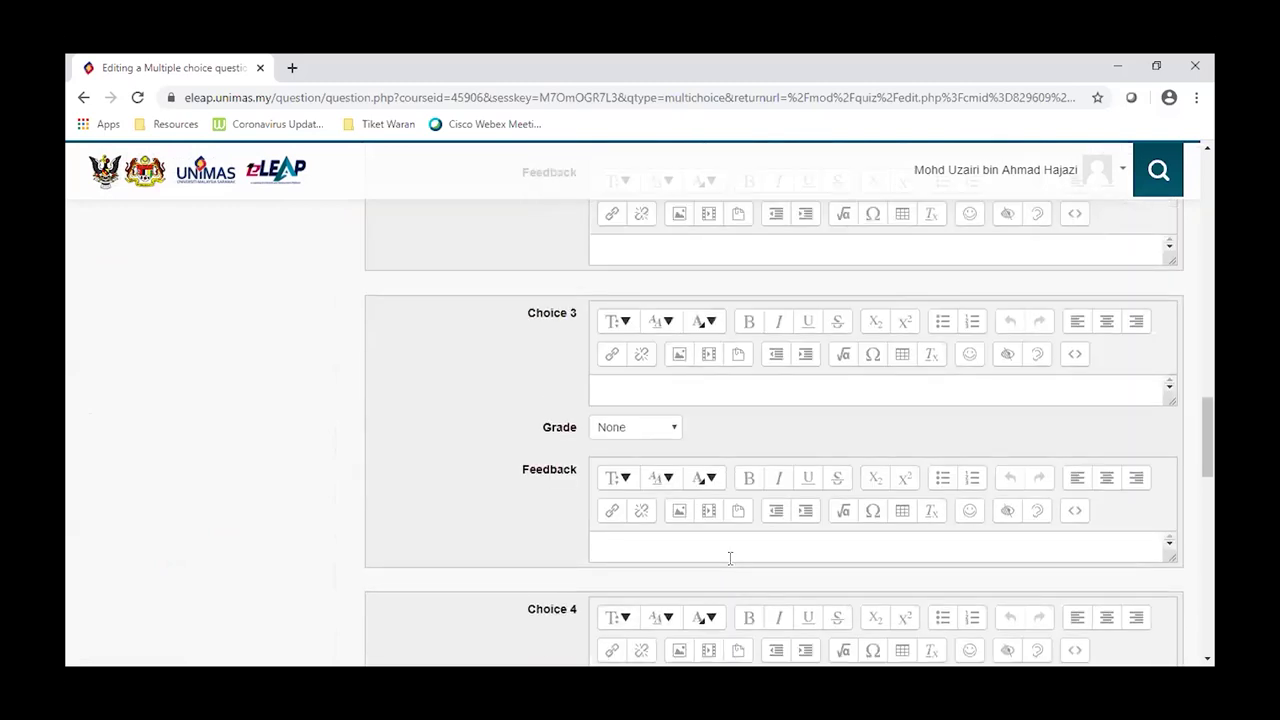
scroll(730, 558, "up", 6)
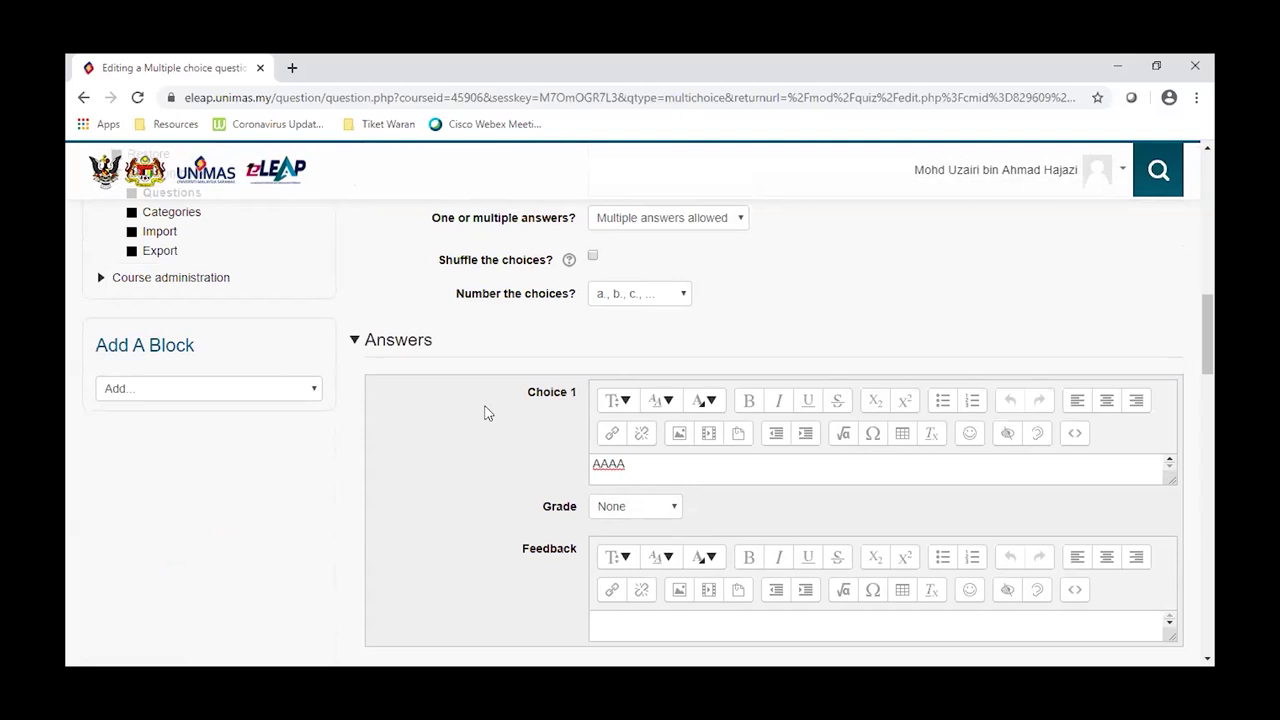
scroll(484, 412, "down", 1)
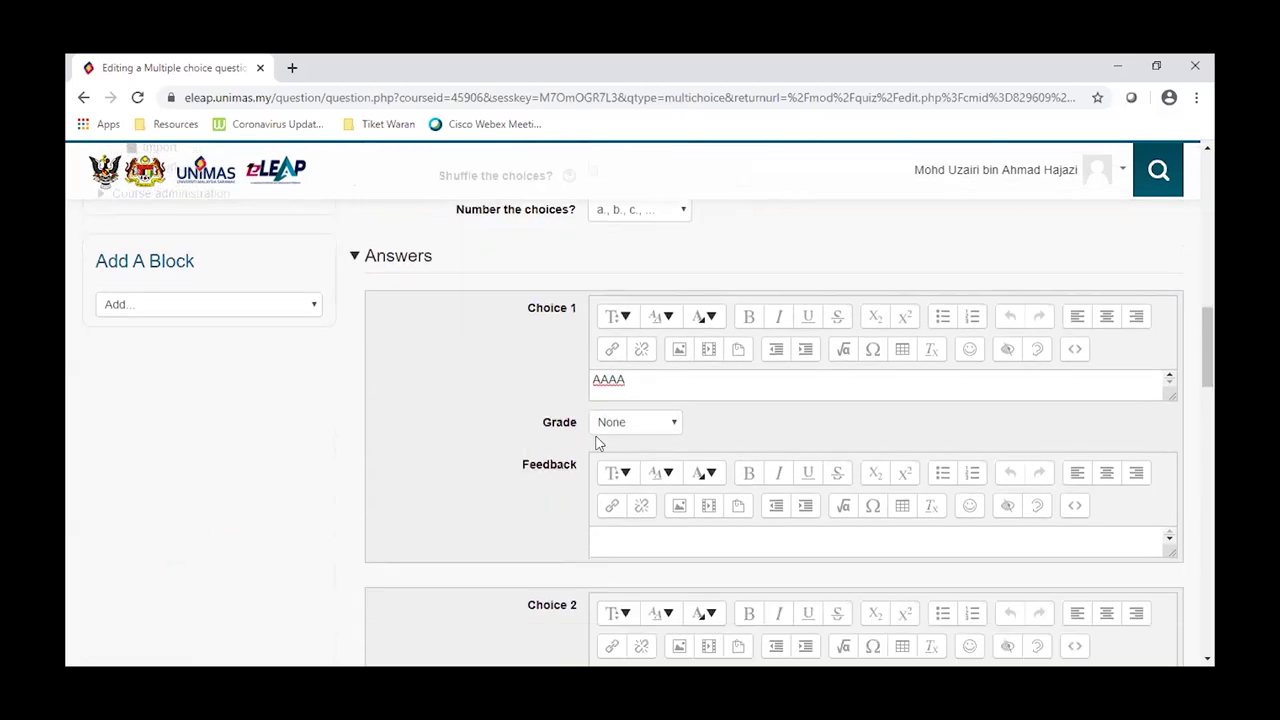
- Give Choice 1 a grade of 50%
left_click(610, 424)
left_click(480, 420)
left_click(644, 424)
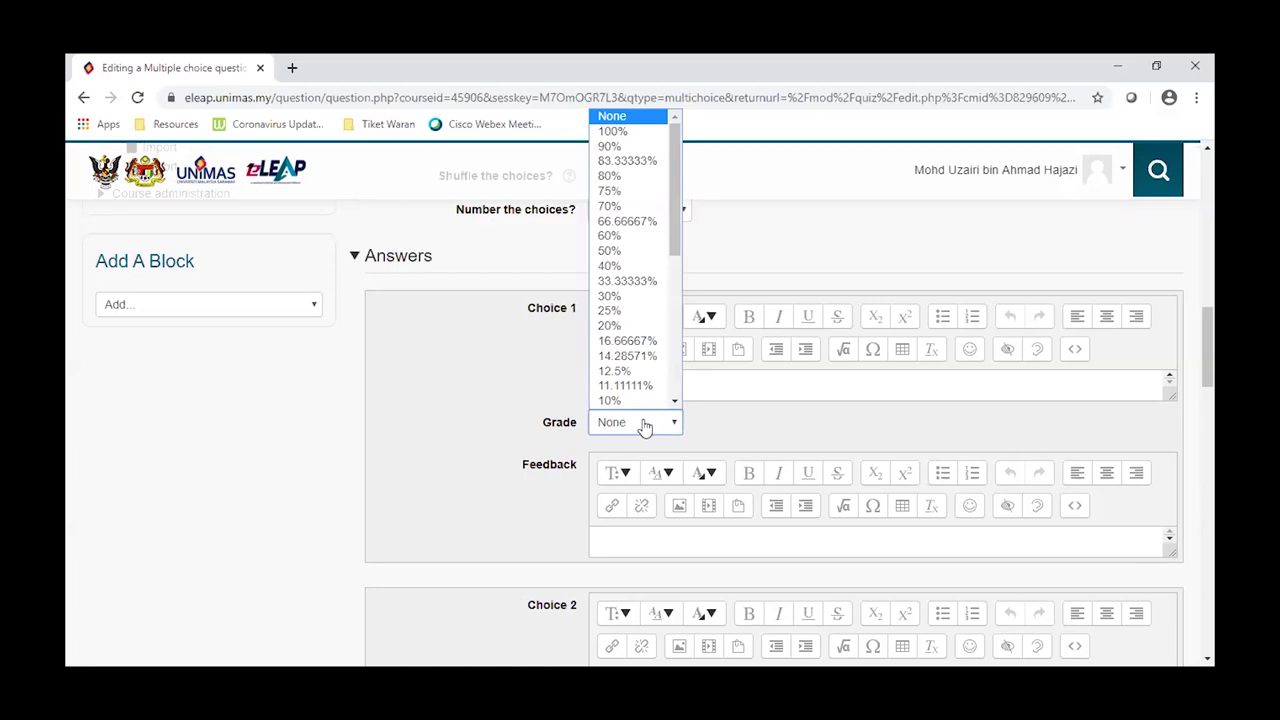
scroll(640, 380, "down", 1)
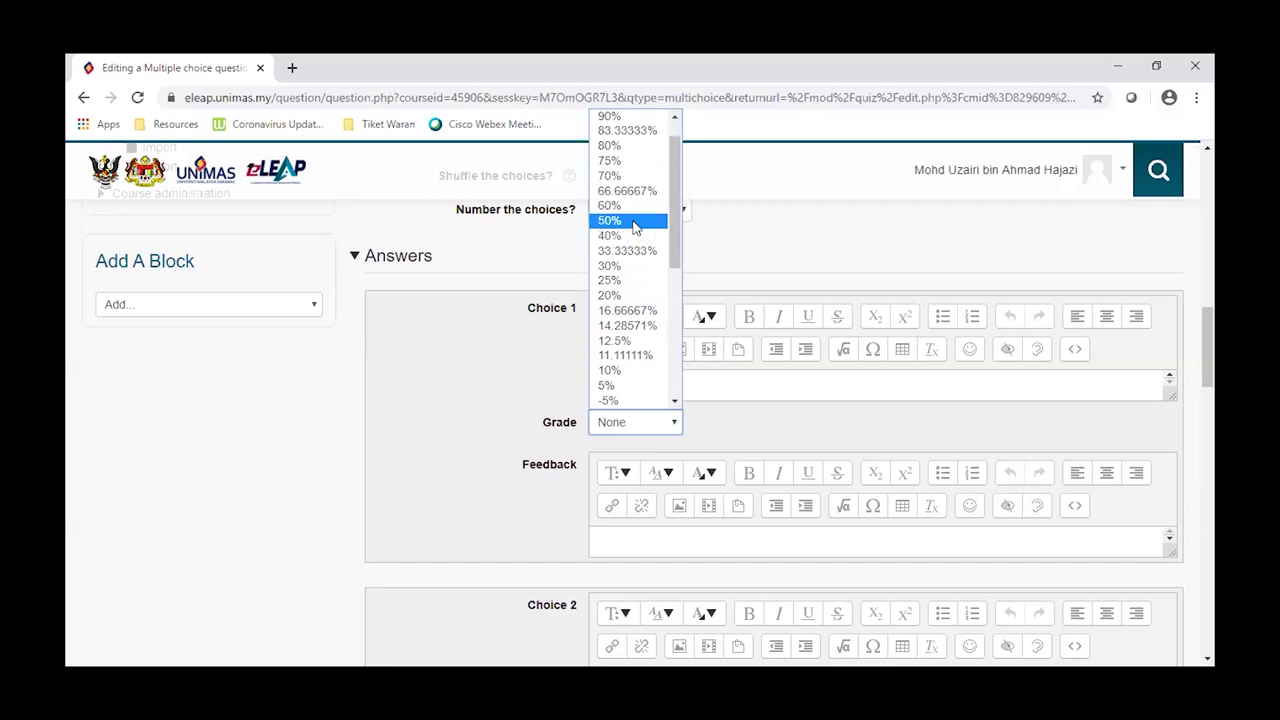
left_click(632, 220)
scroll(463, 482, "down", 1)
scroll(463, 482, "down", 2)
- Enter BBB as Choice 2 and grade it 50%
left_click(625, 511)
type("BBB")
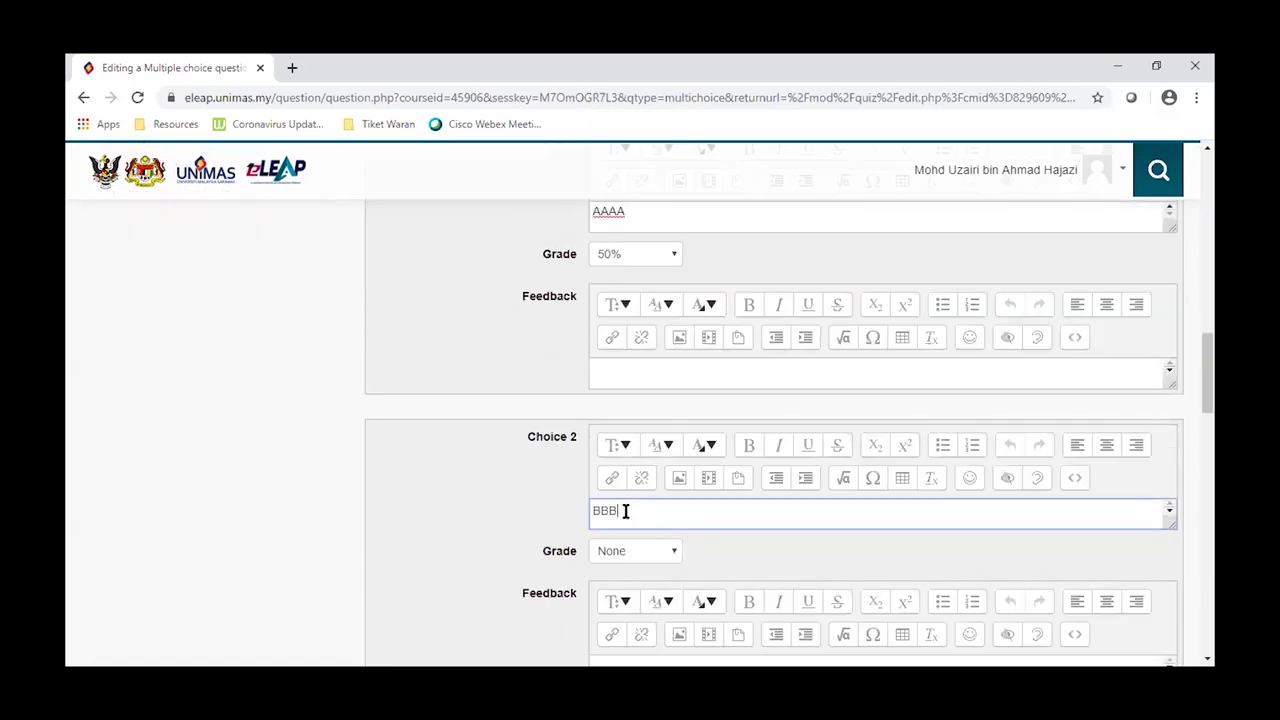
left_click(659, 554)
scroll(645, 470, "down", 1)
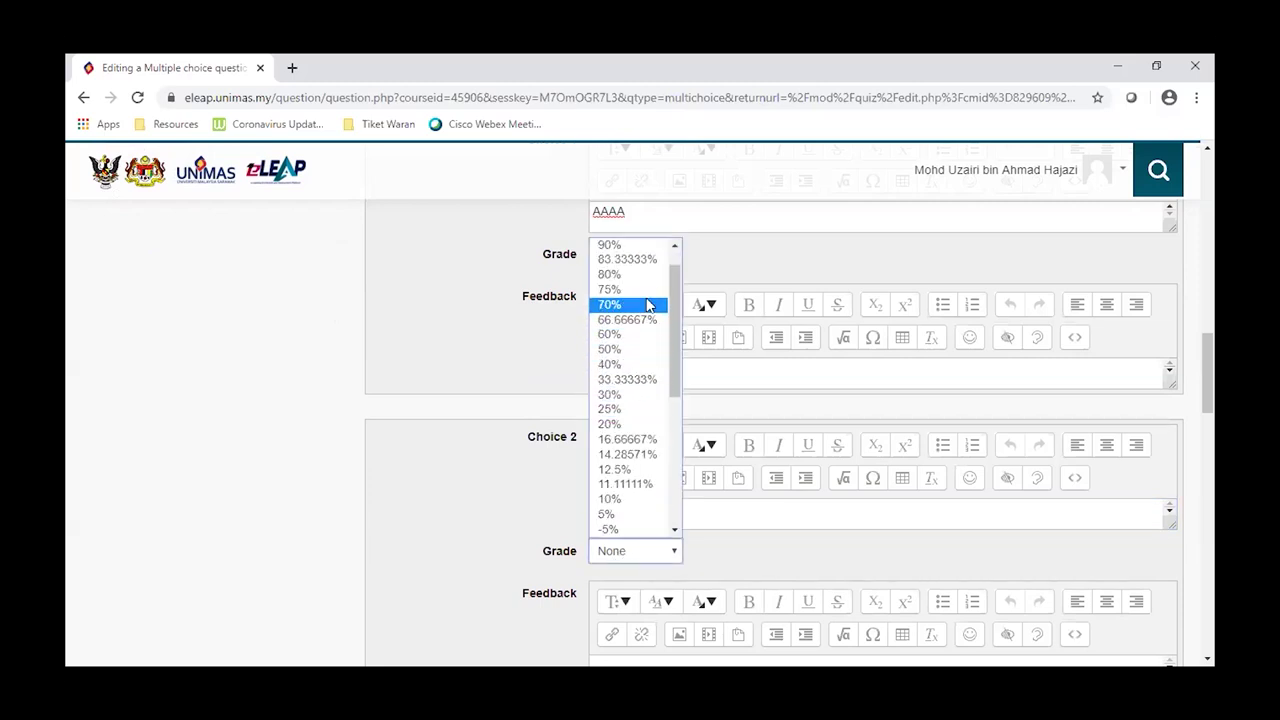
left_click(647, 349)
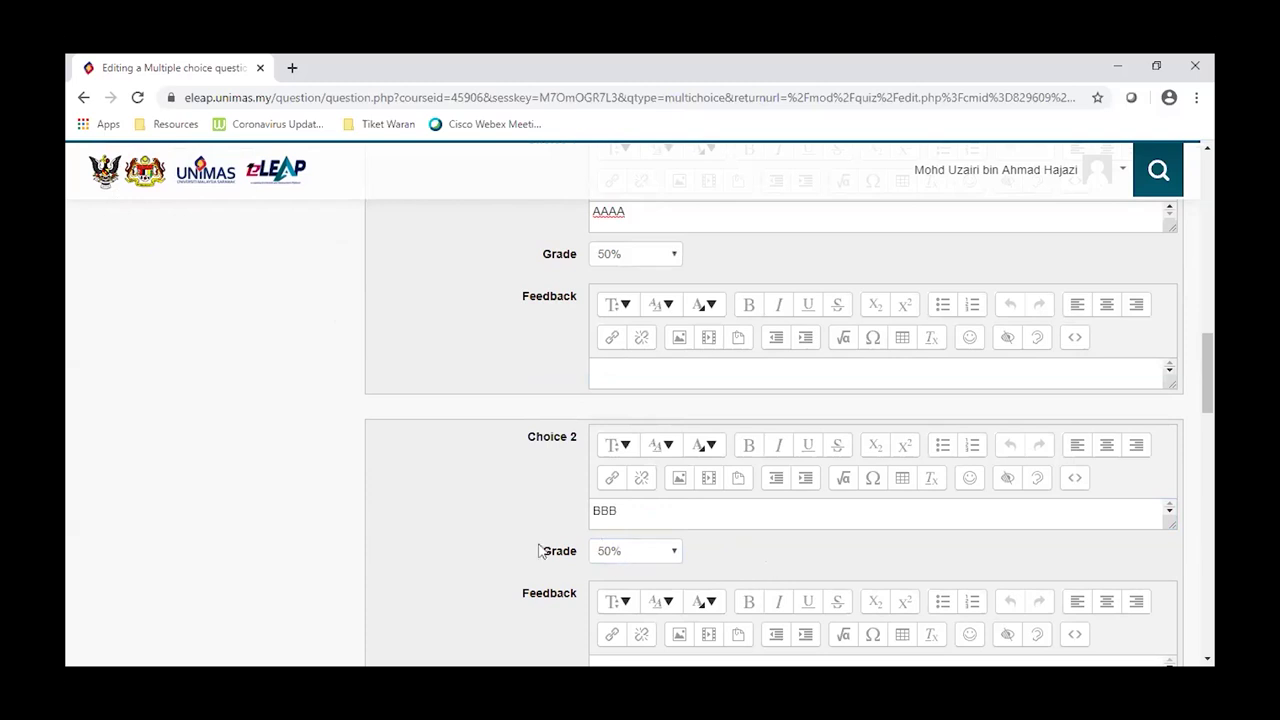
scroll(535, 549, "down", 2)
- Enter CCC as Choice 3, keeping its grade at None
left_click(620, 556)
type("CCC")
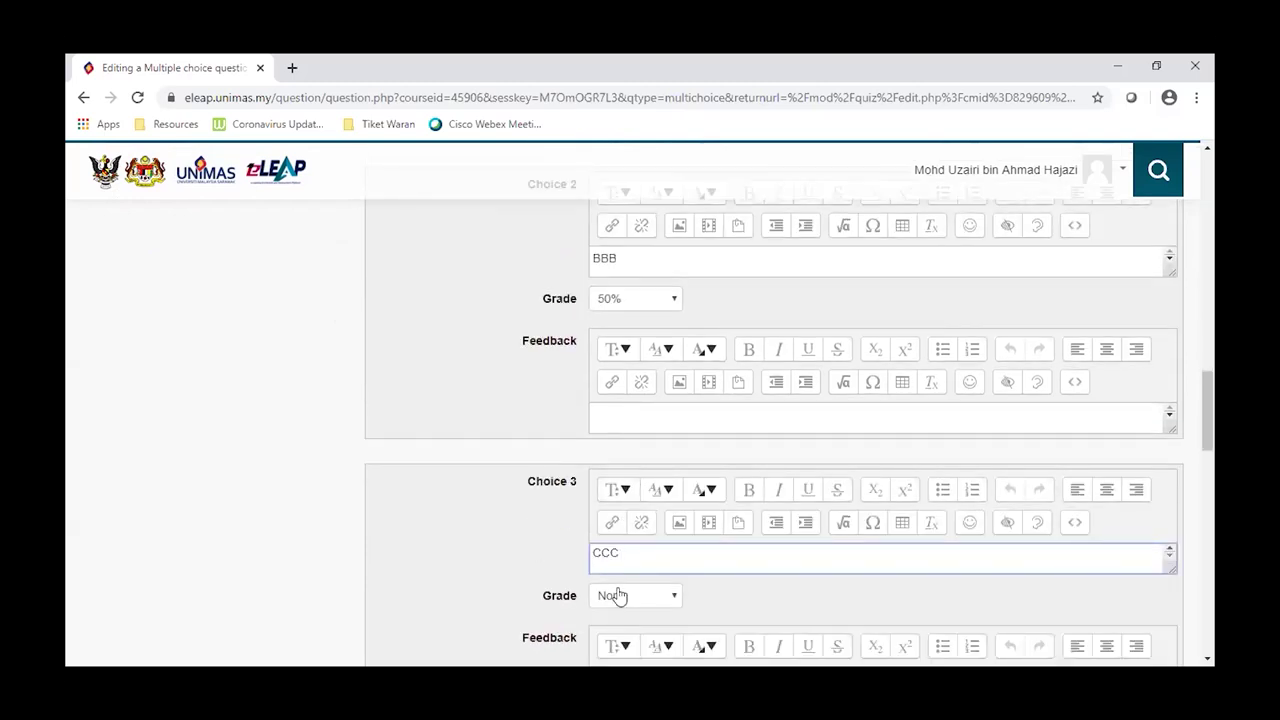
left_click(616, 595)
scroll(614, 571, "down", 1)
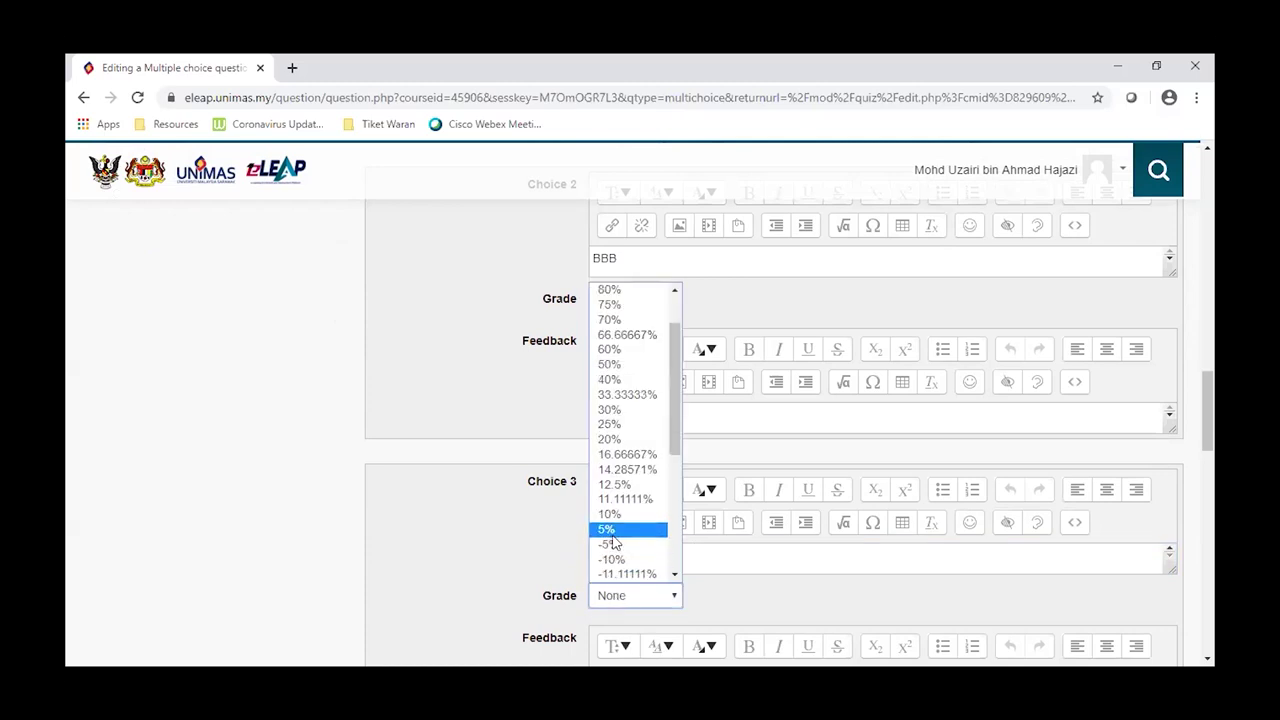
left_click(522, 553)
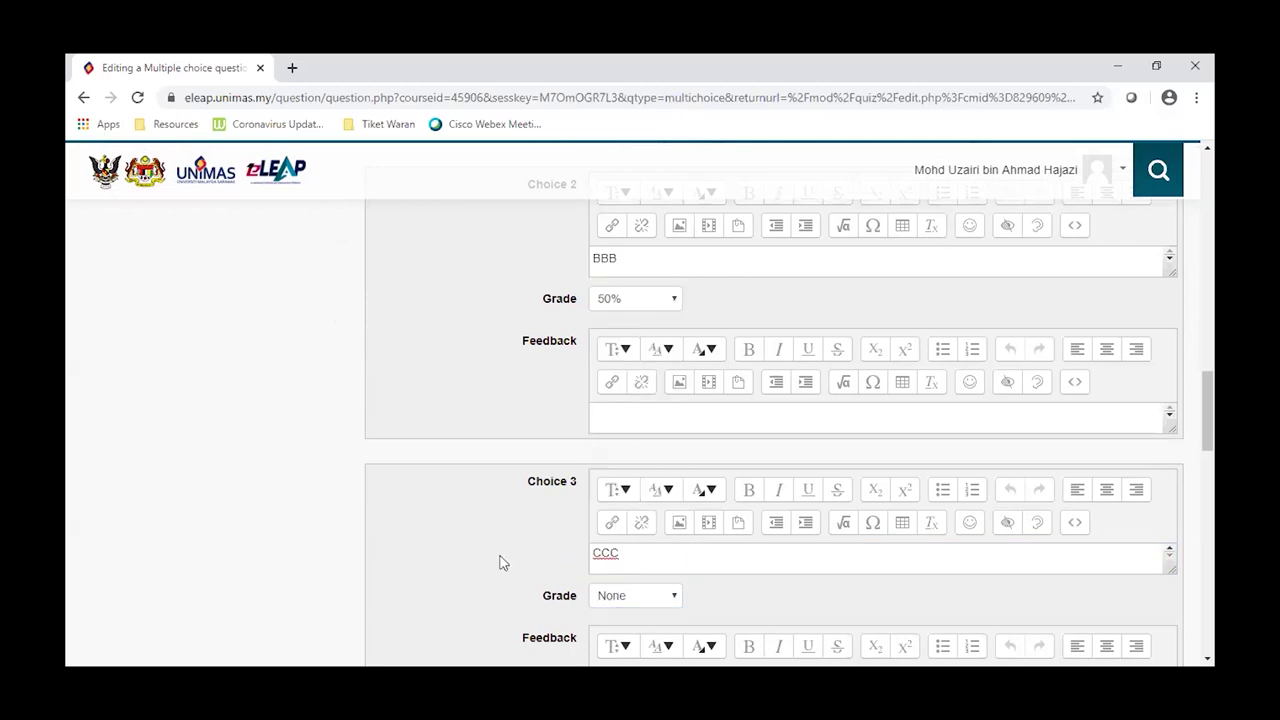
scroll(502, 565, "down", 3)
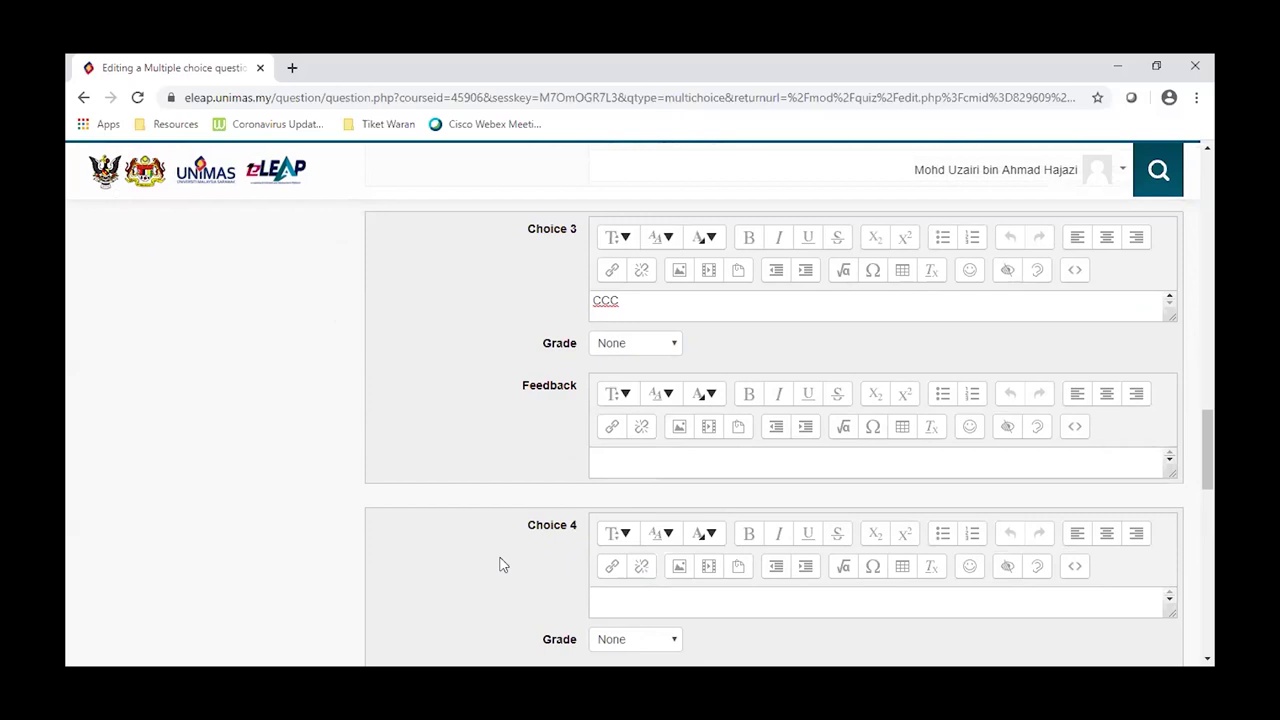
scroll(503, 565, "down", 1)
- Enter DDD as the Choice 4 answer
left_click(639, 514)
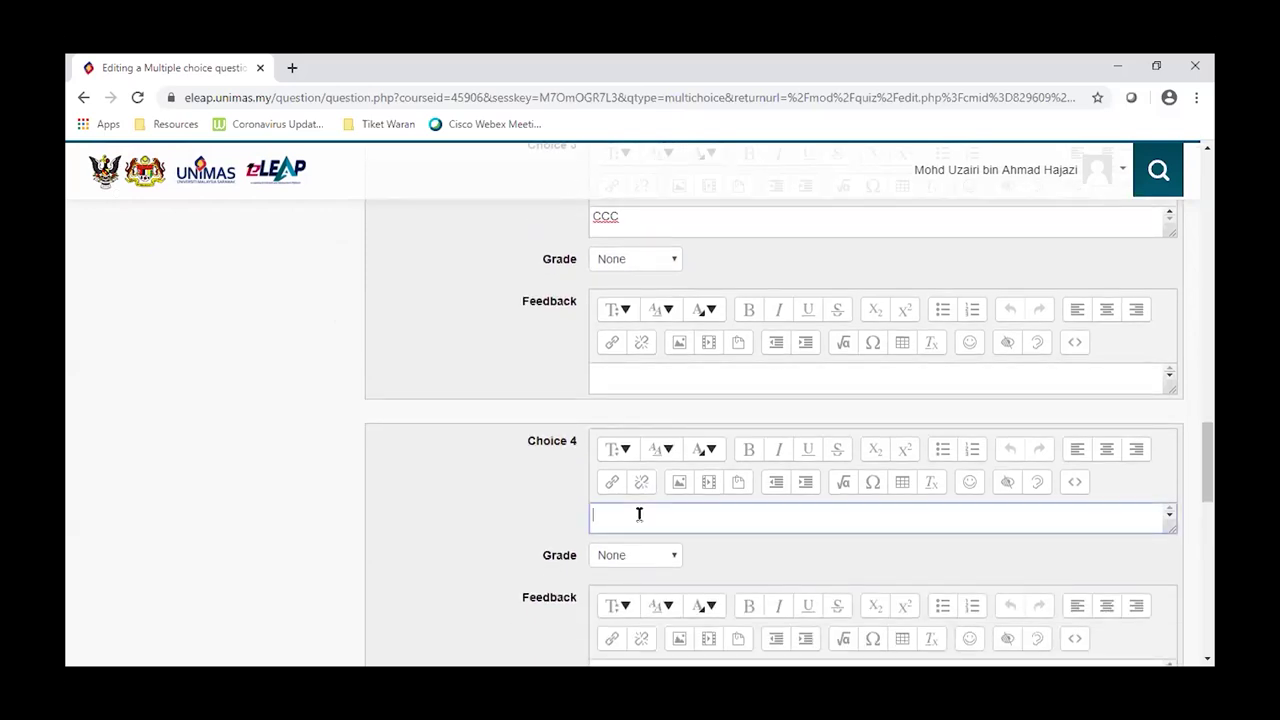
type("DDD")
left_click(484, 538)
scroll(486, 538, "up", 5)
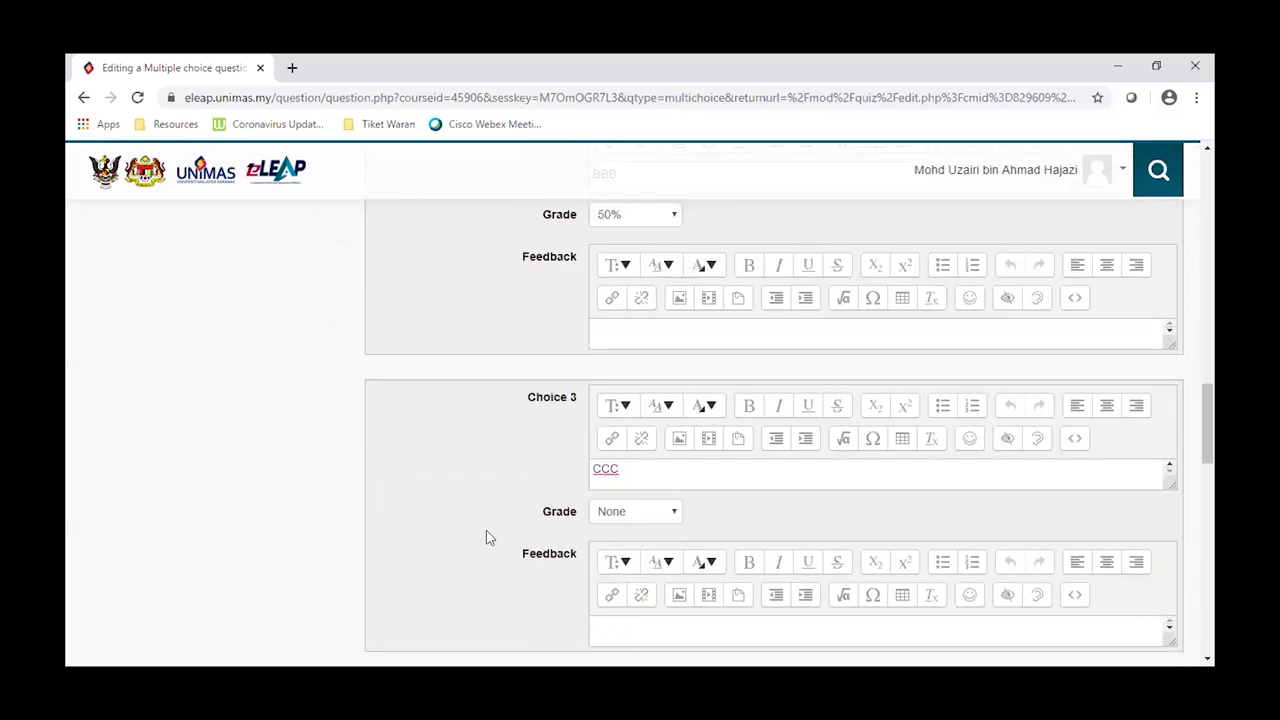
scroll(486, 538, "up", 6)
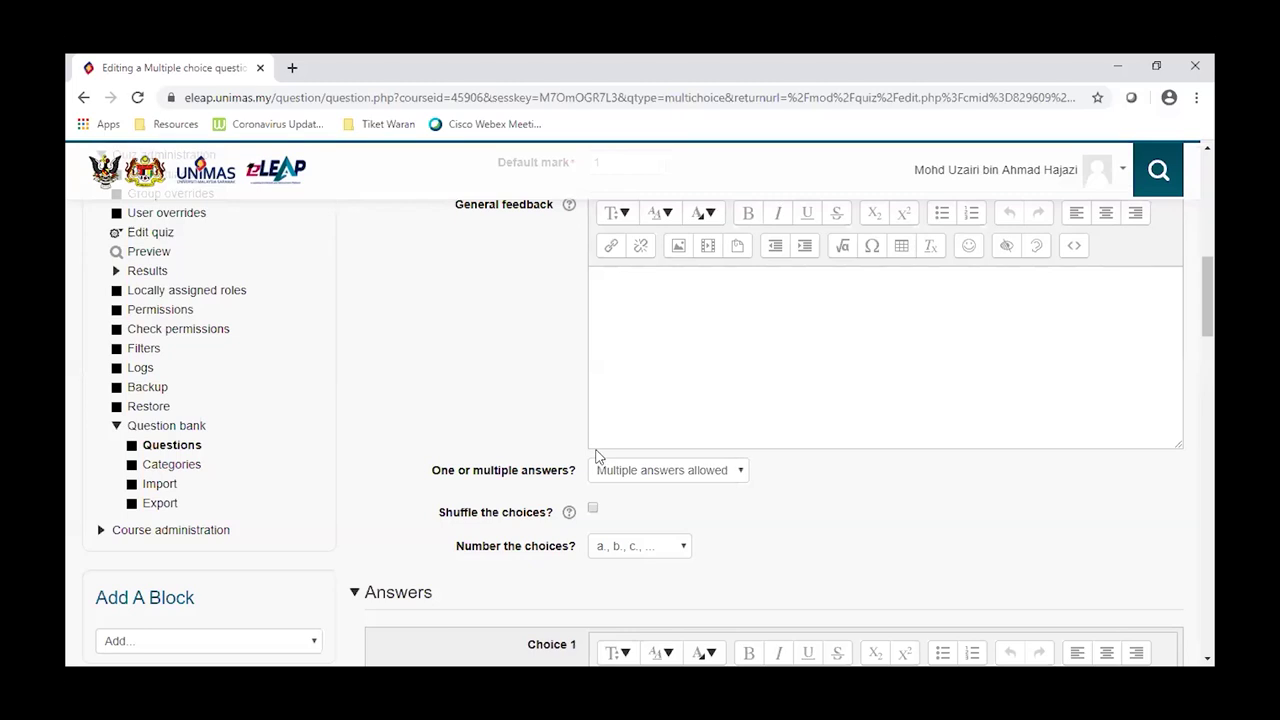
- Delete one A from Choice 1 so it reads AAA
scroll(597, 452, "up", 3)
scroll(600, 452, "up", 3)
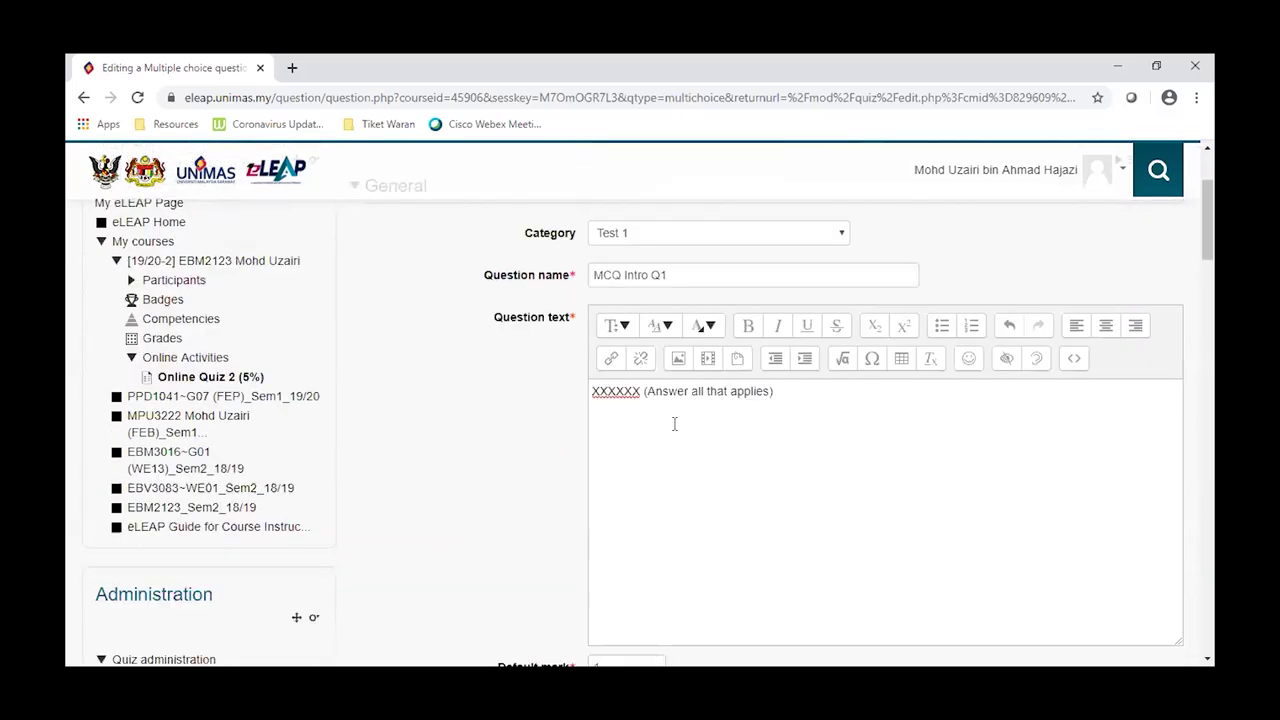
scroll(745, 478, "down", 9)
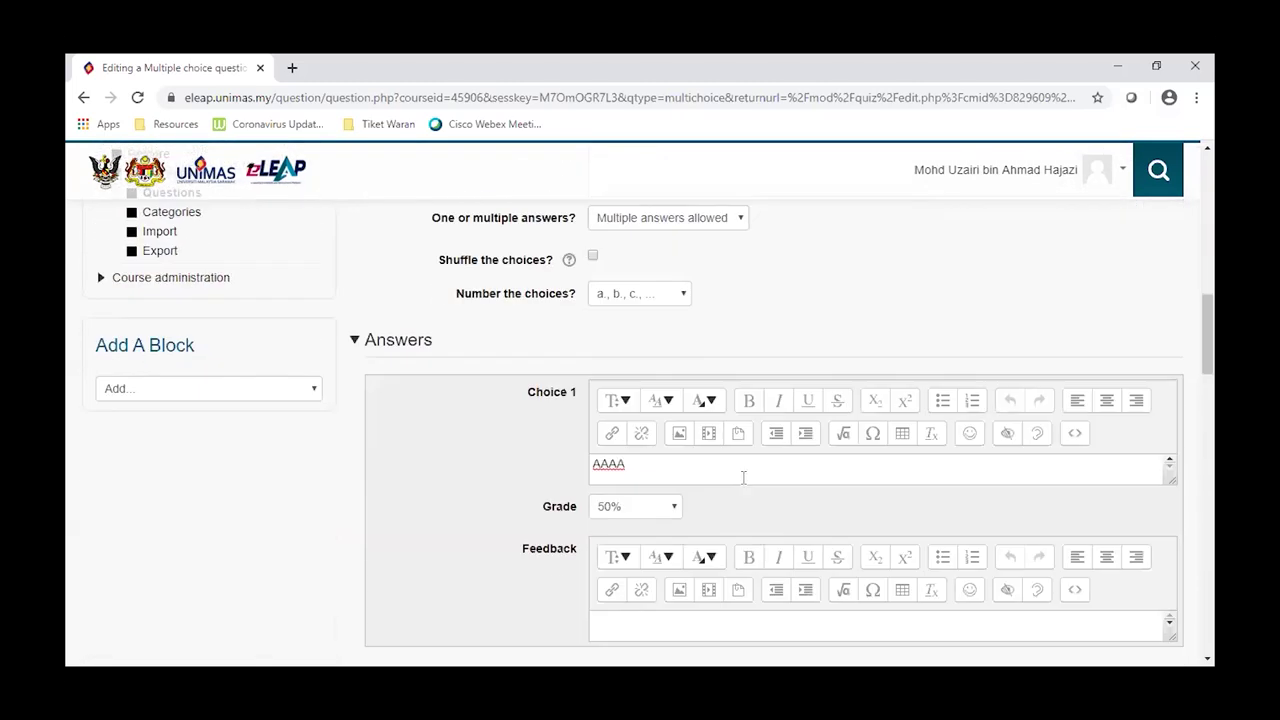
scroll(743, 477, "down", 1)
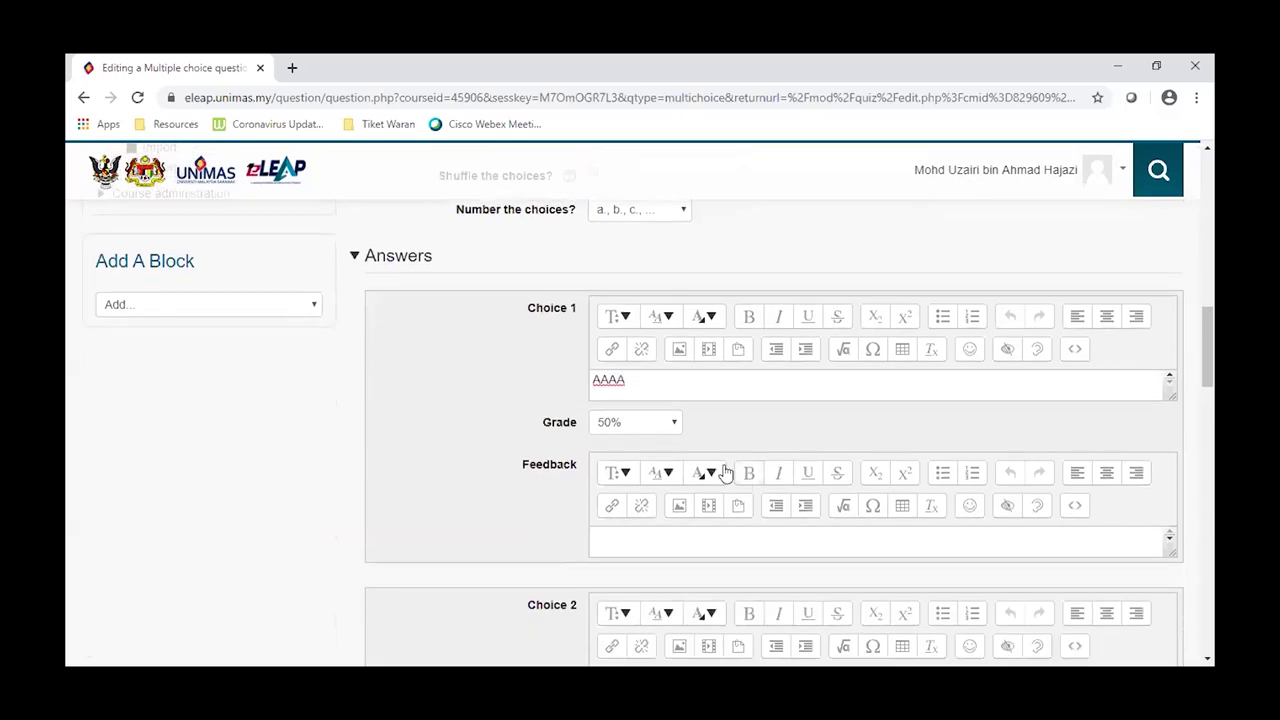
left_click(628, 380)
key("BackSpace")
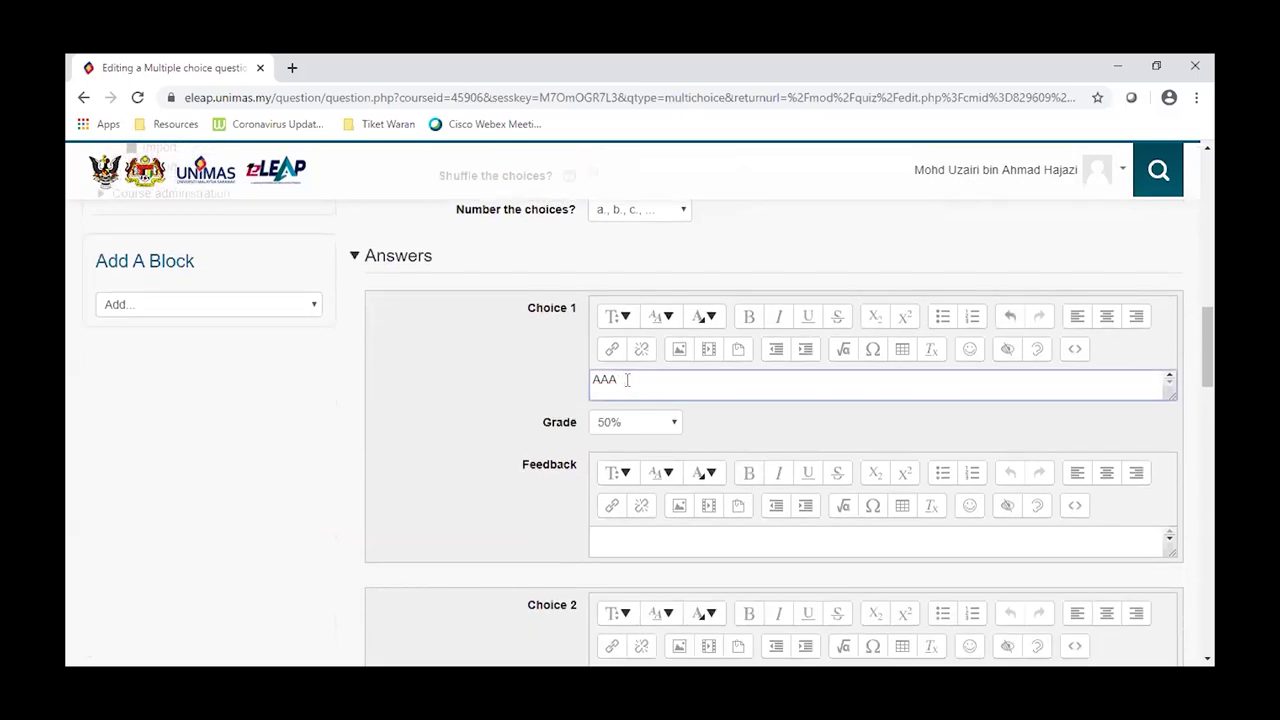
scroll(491, 479, "up", 7)
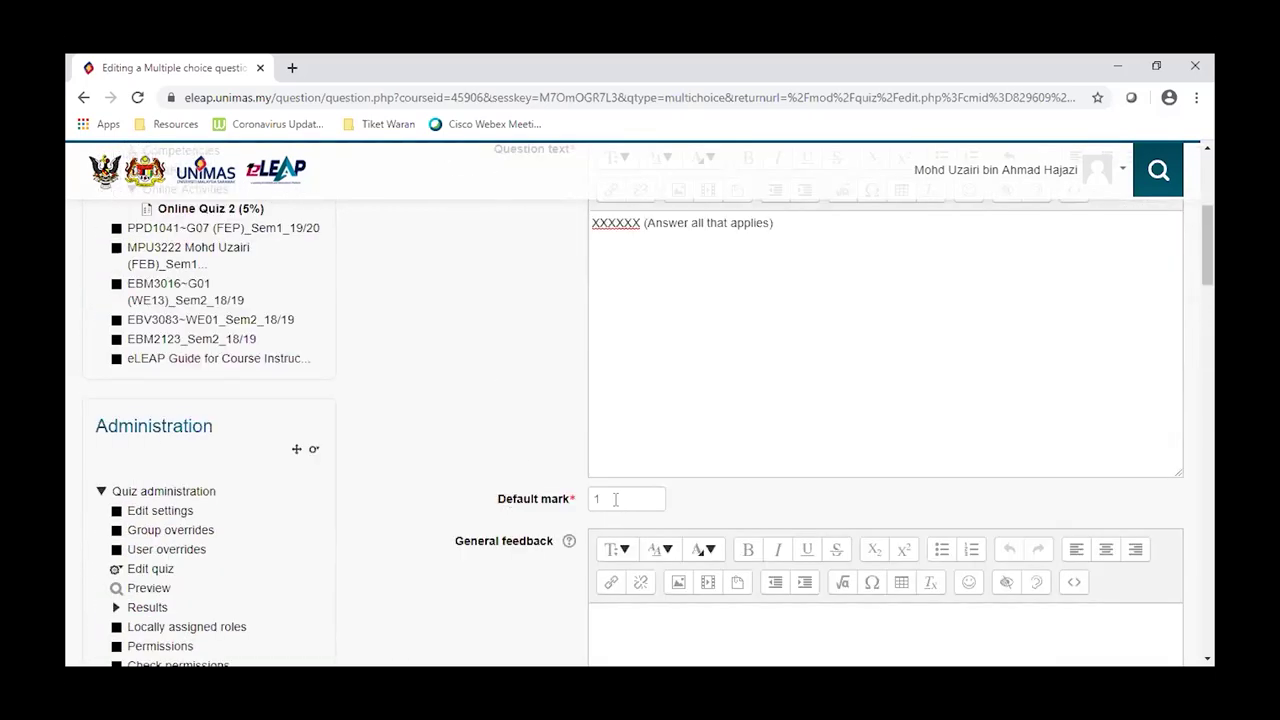
scroll(526, 586, "down", 7)
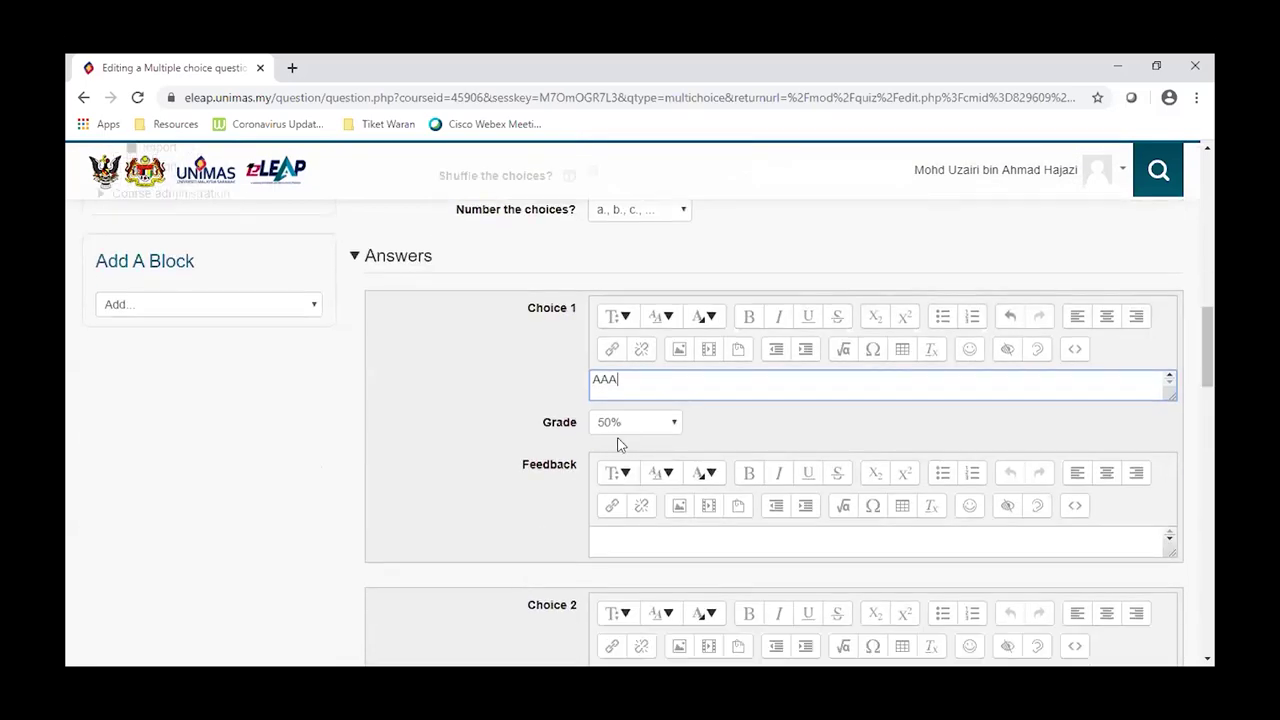
scroll(490, 480, "down", 2)
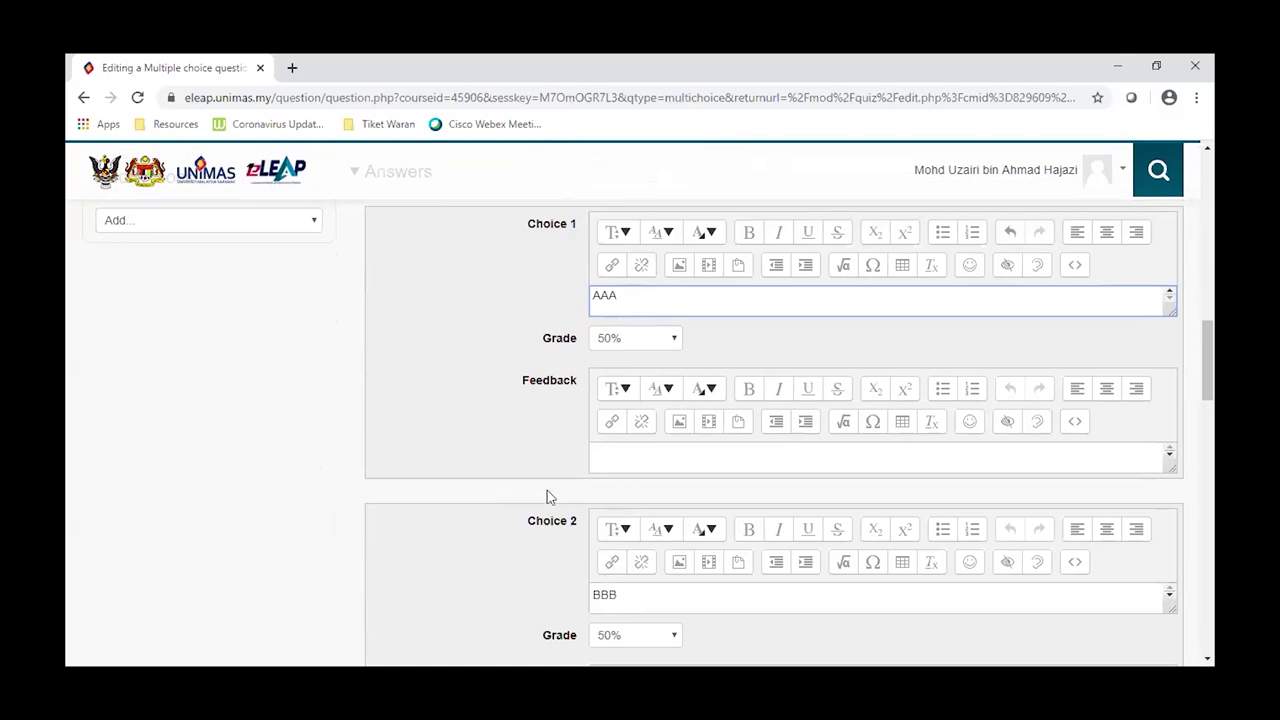
scroll(547, 497, "down", 1)
scroll(537, 500, "up", 1)
scroll(560, 510, "down", 1)
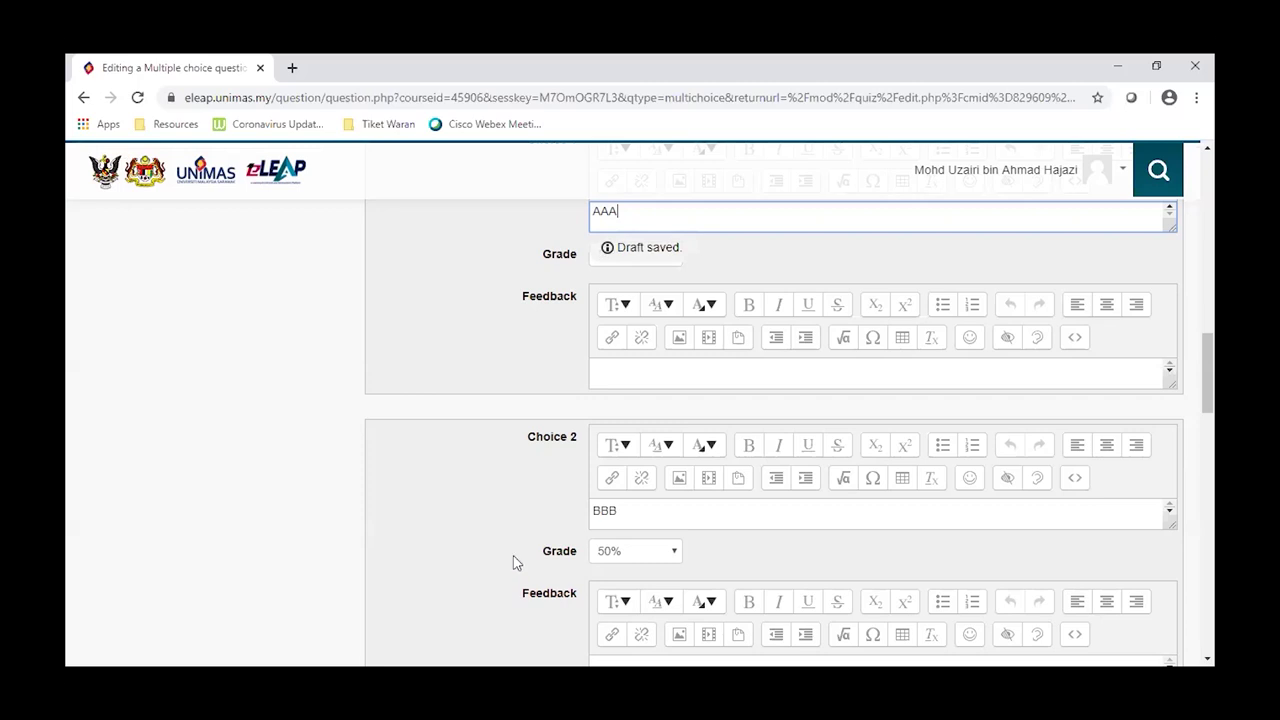
scroll(515, 562, "up", 2)
scroll(513, 562, "up", 3)
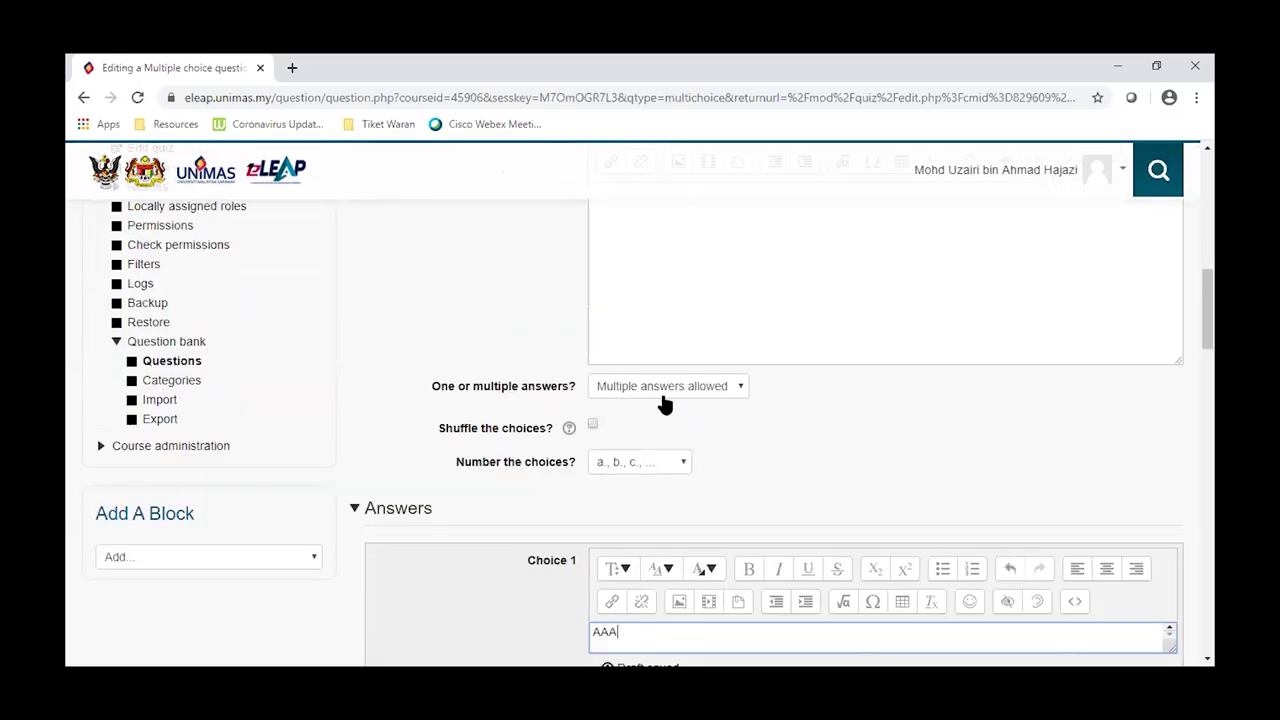
scroll(665, 403, "down", 1)
scroll(534, 431, "down", 2)
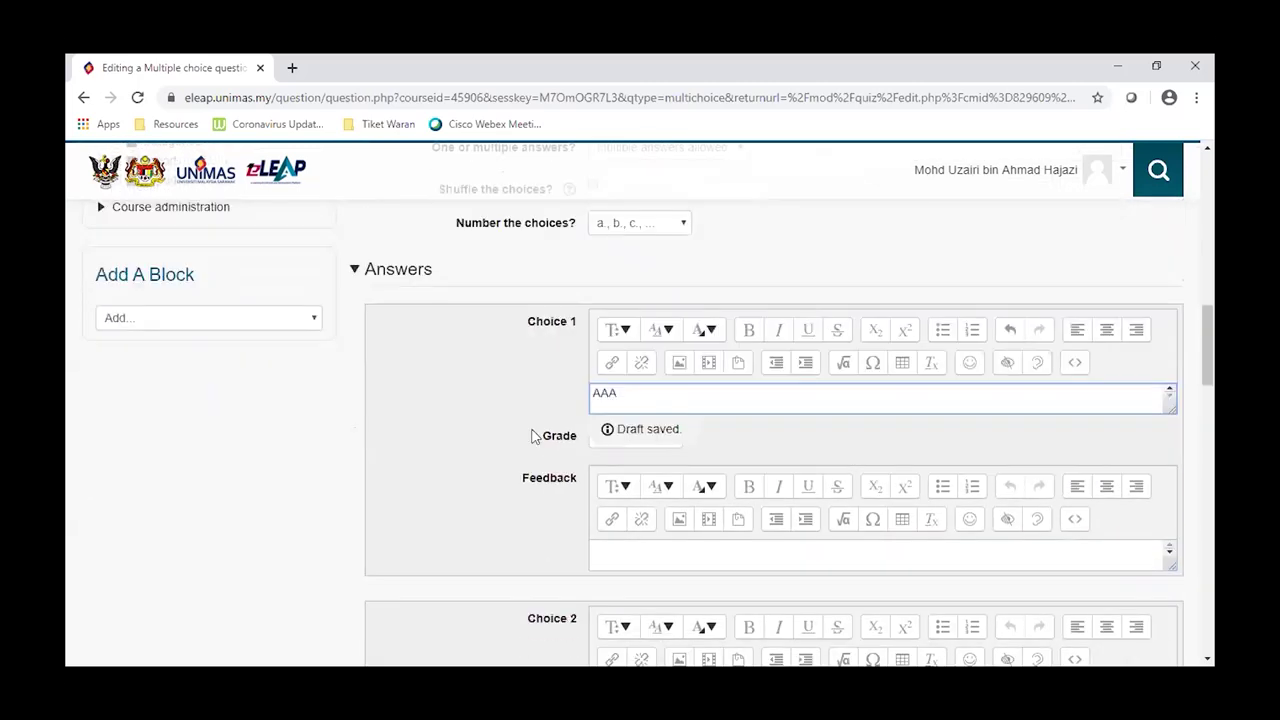
scroll(474, 471, "down", 1)
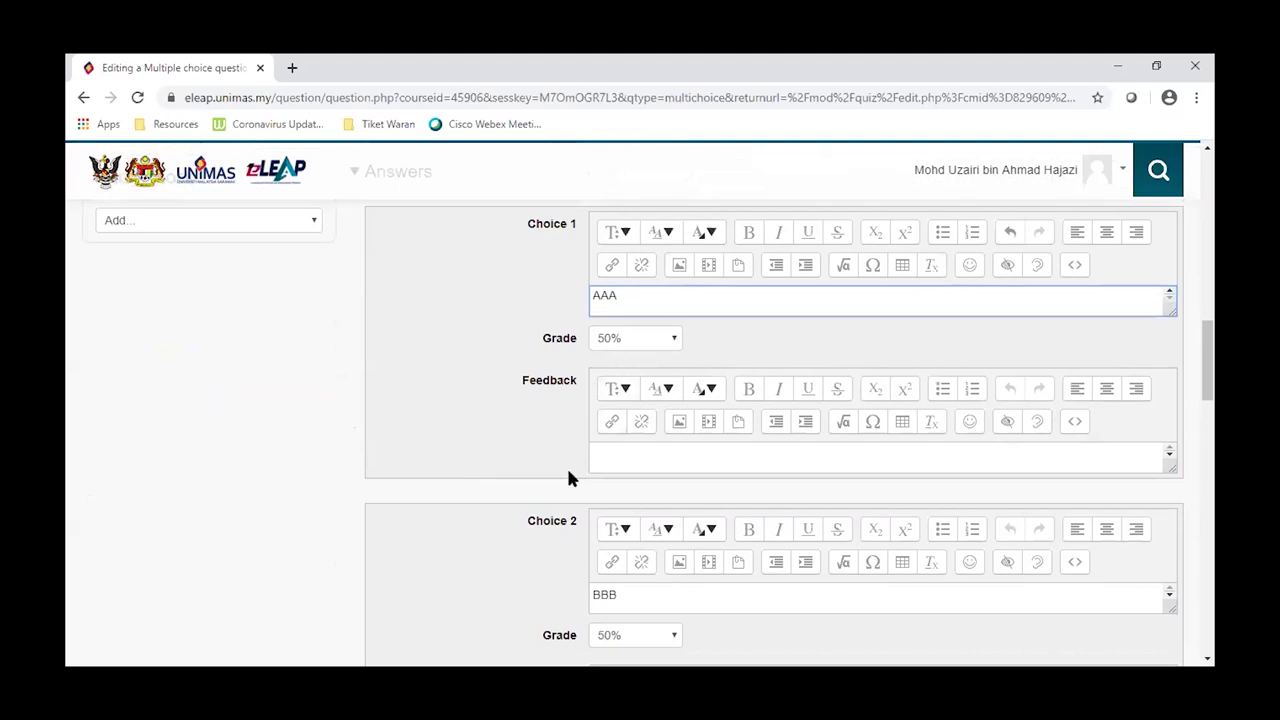
left_click(658, 347)
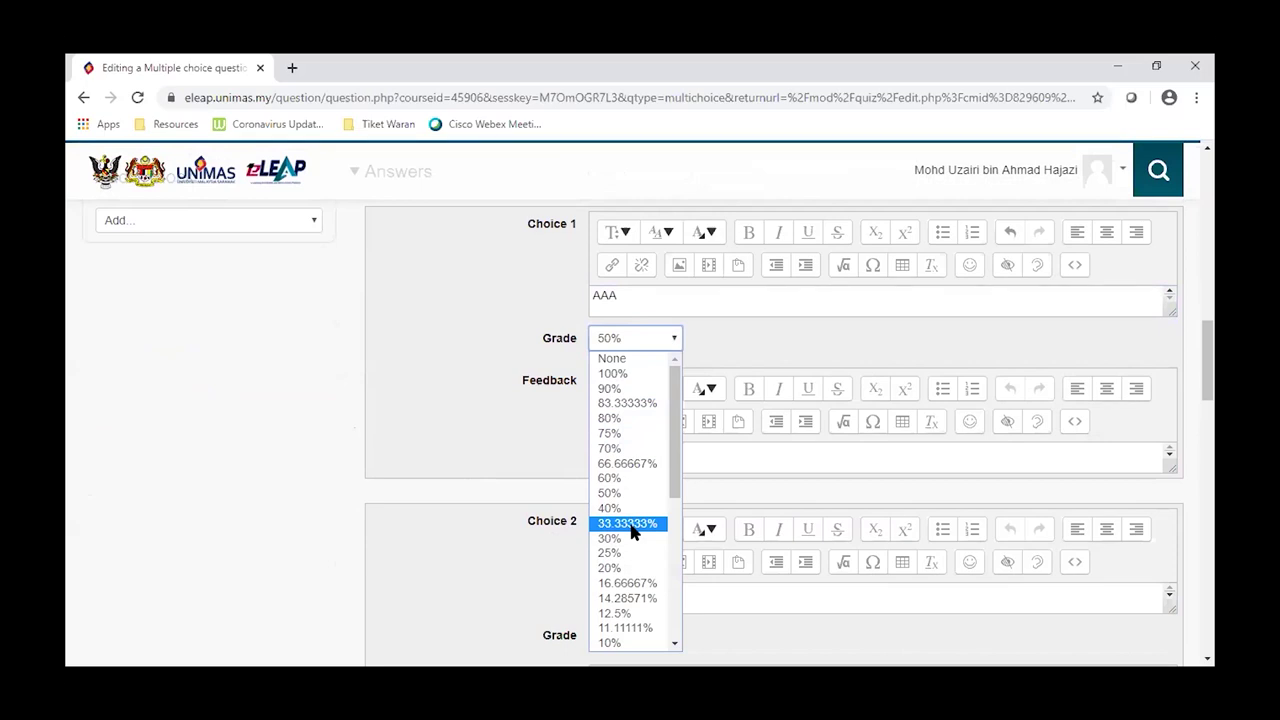
left_click(460, 425)
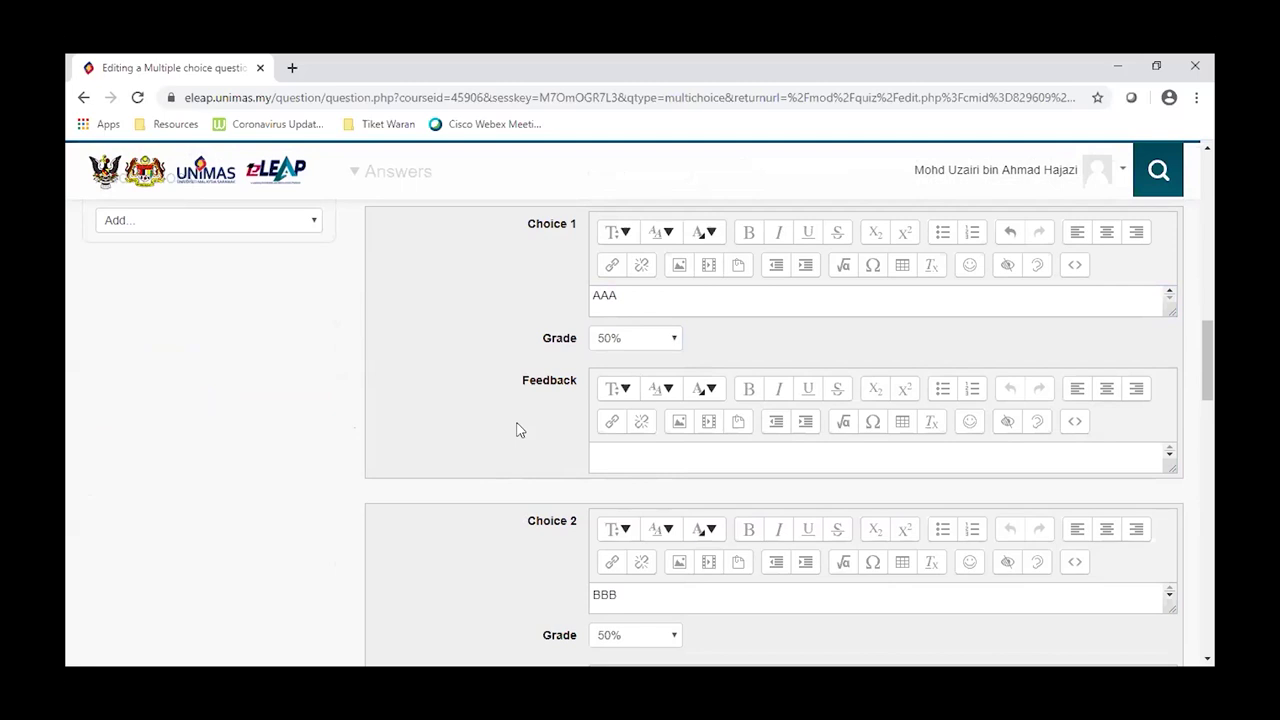
left_click(636, 345)
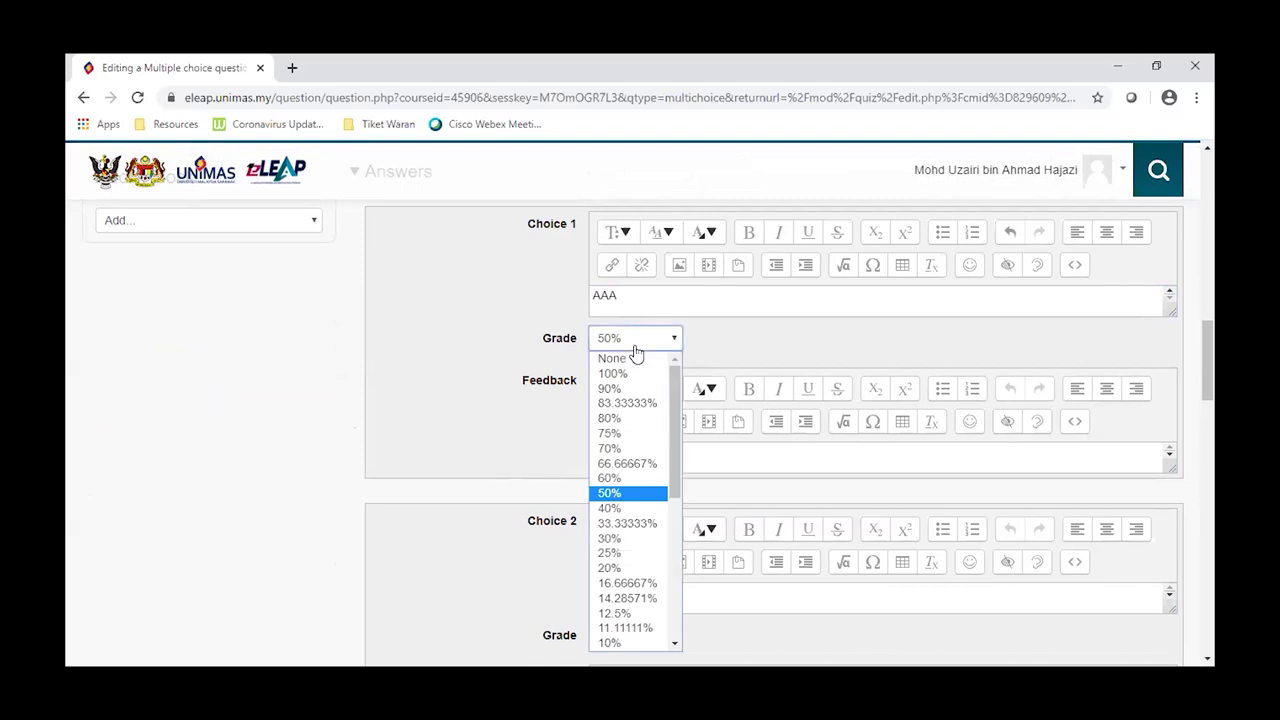
left_click(609, 448)
left_click(627, 645)
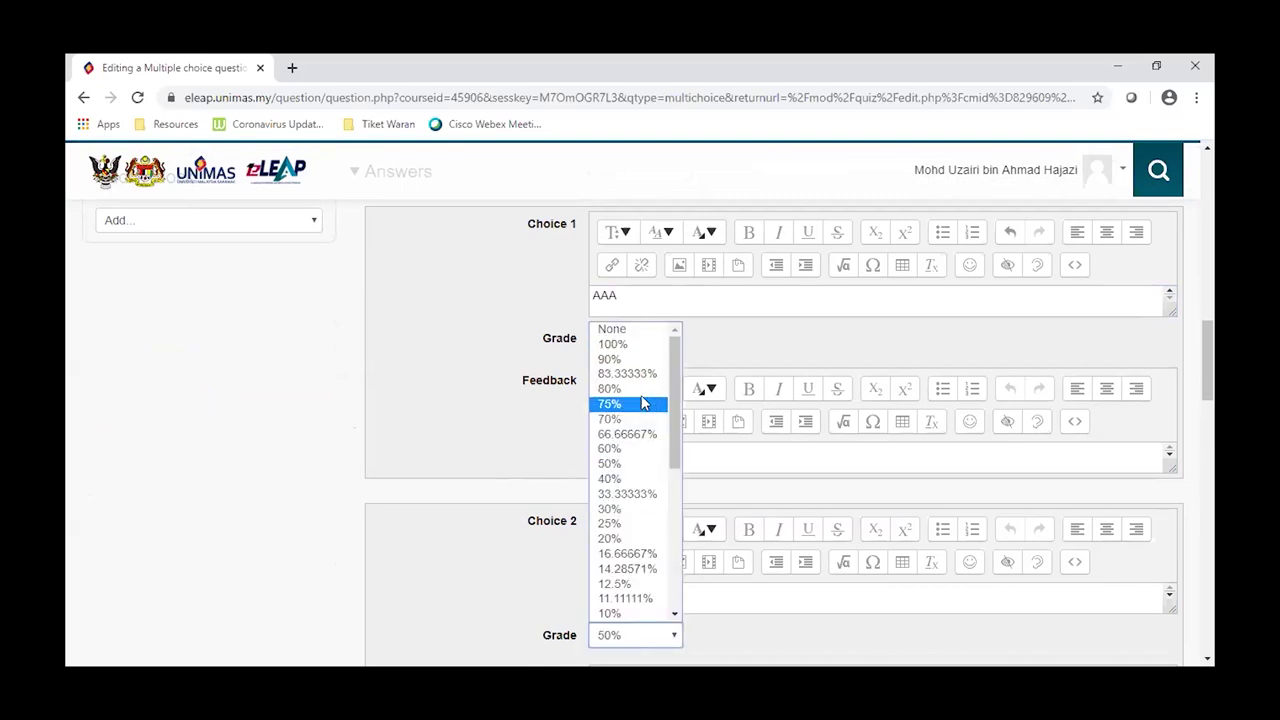
left_click(630, 510)
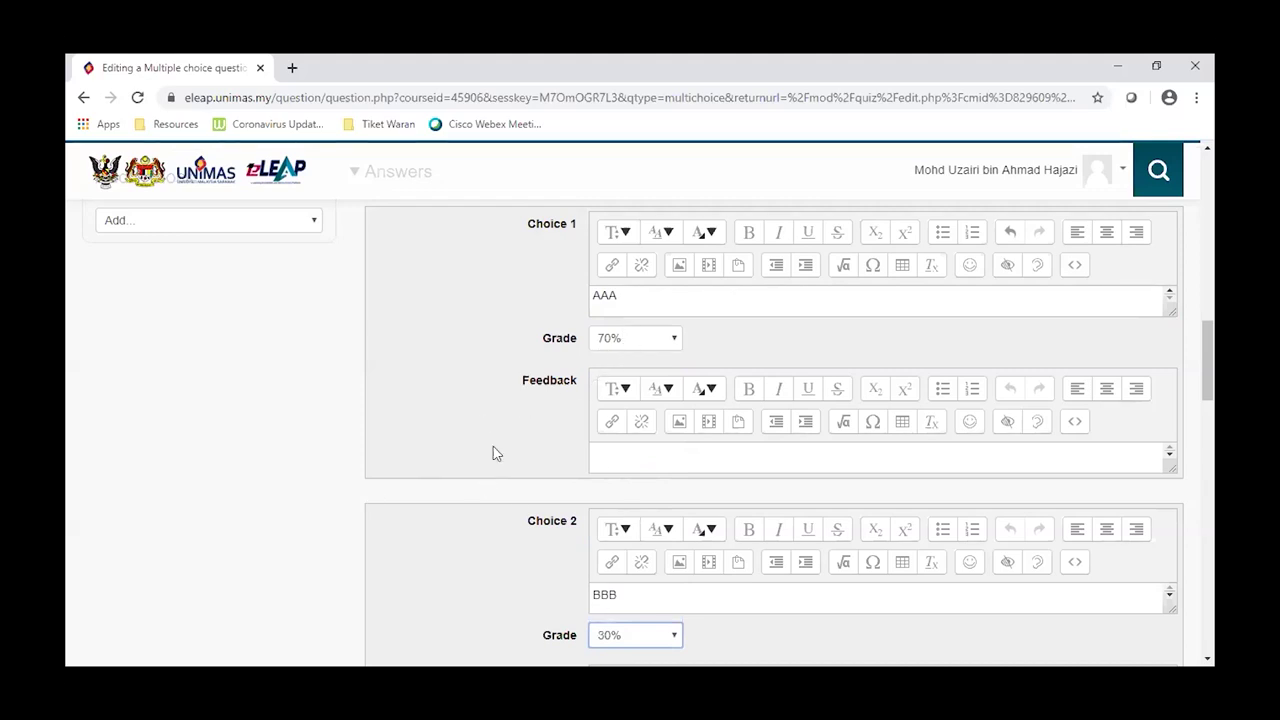
scroll(492, 453, "down", 6)
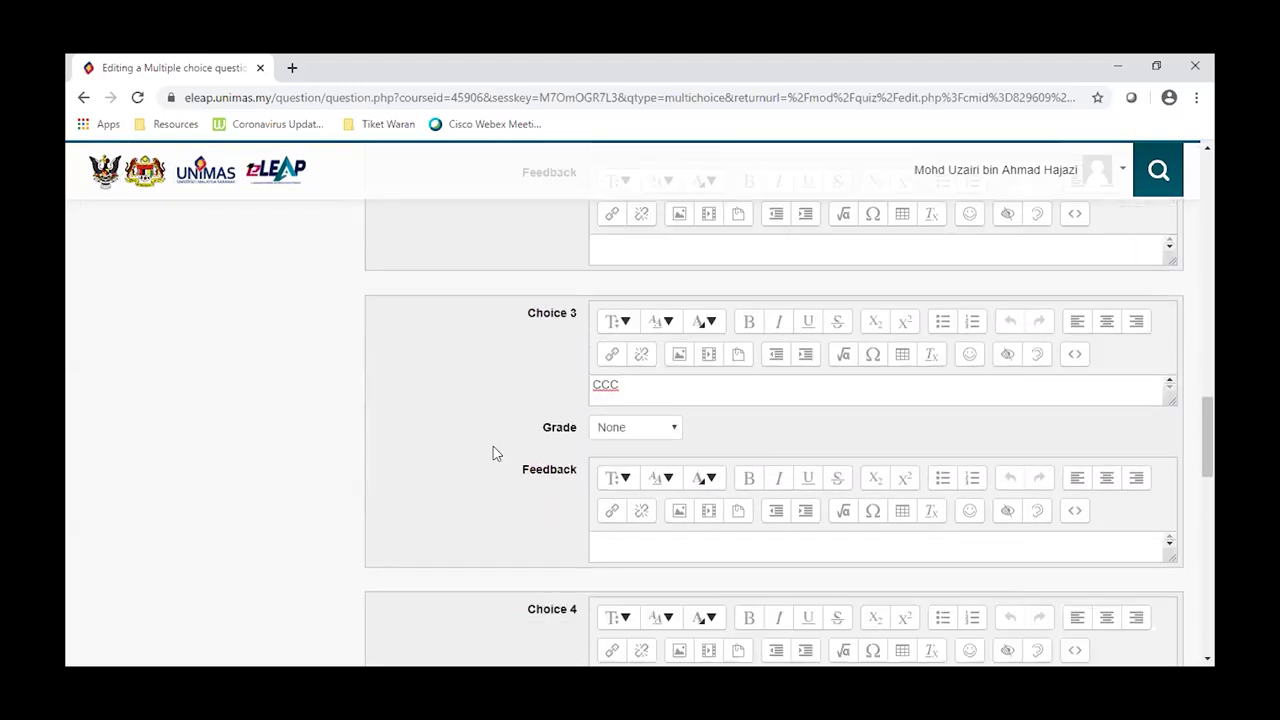
scroll(492, 453, "up", 3)
scroll(500, 440, "up", 3)
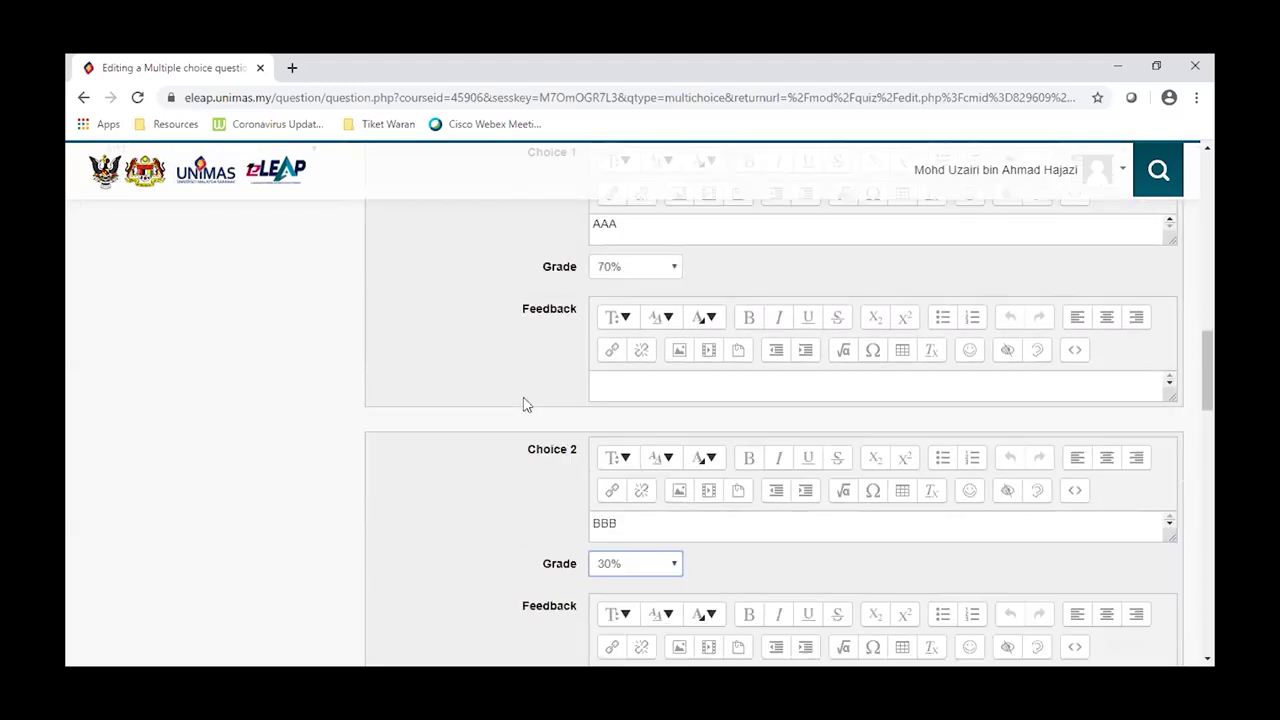
left_click(607, 342)
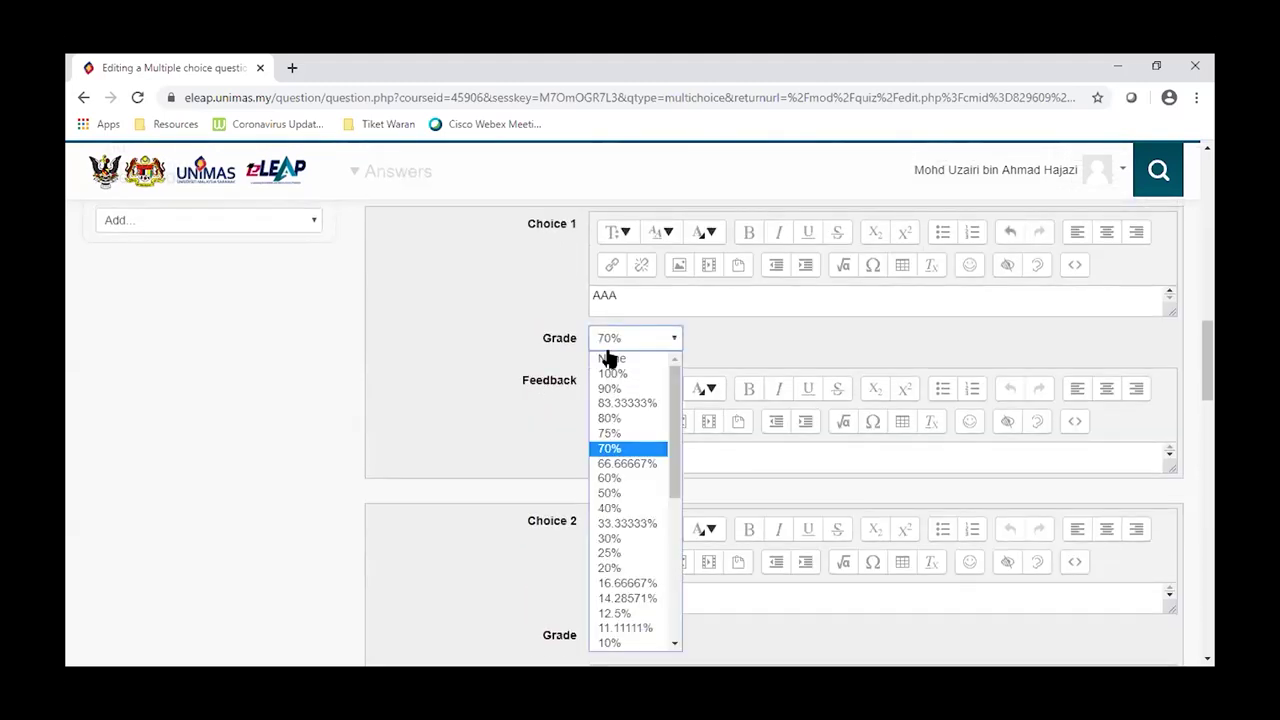
left_click(609, 493)
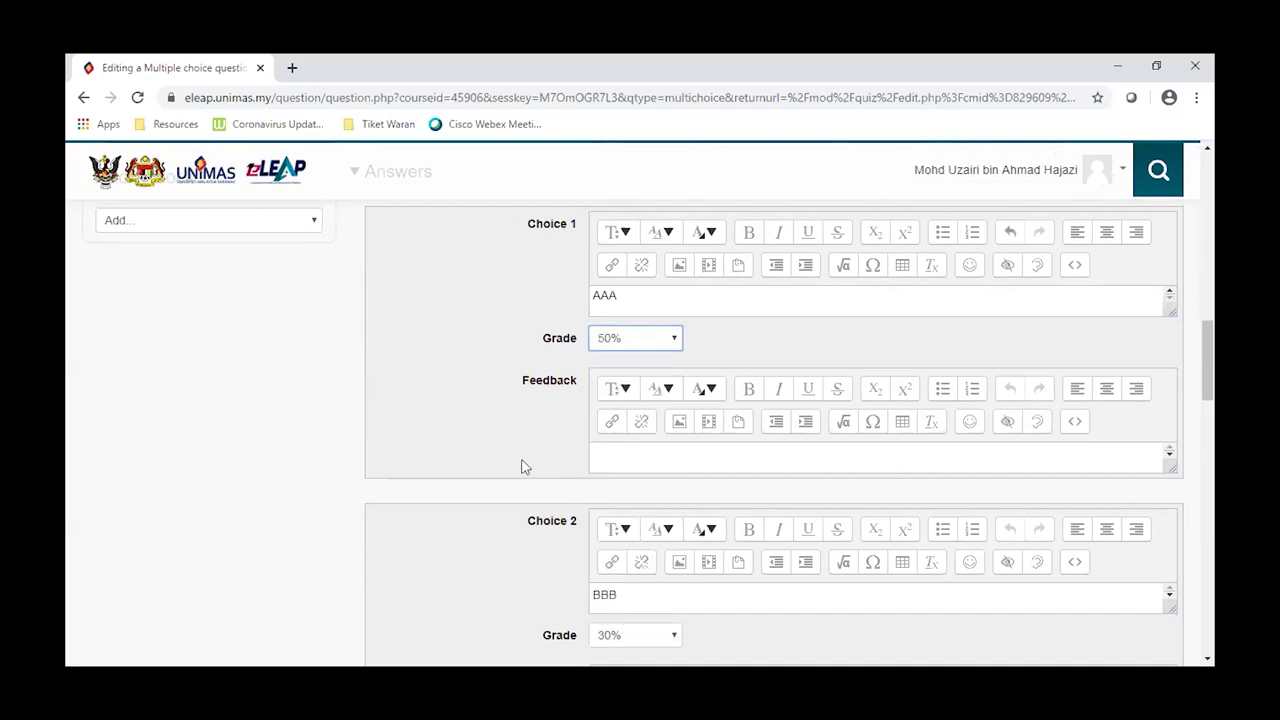
scroll(470, 458, "down", 2)
left_click(612, 470)
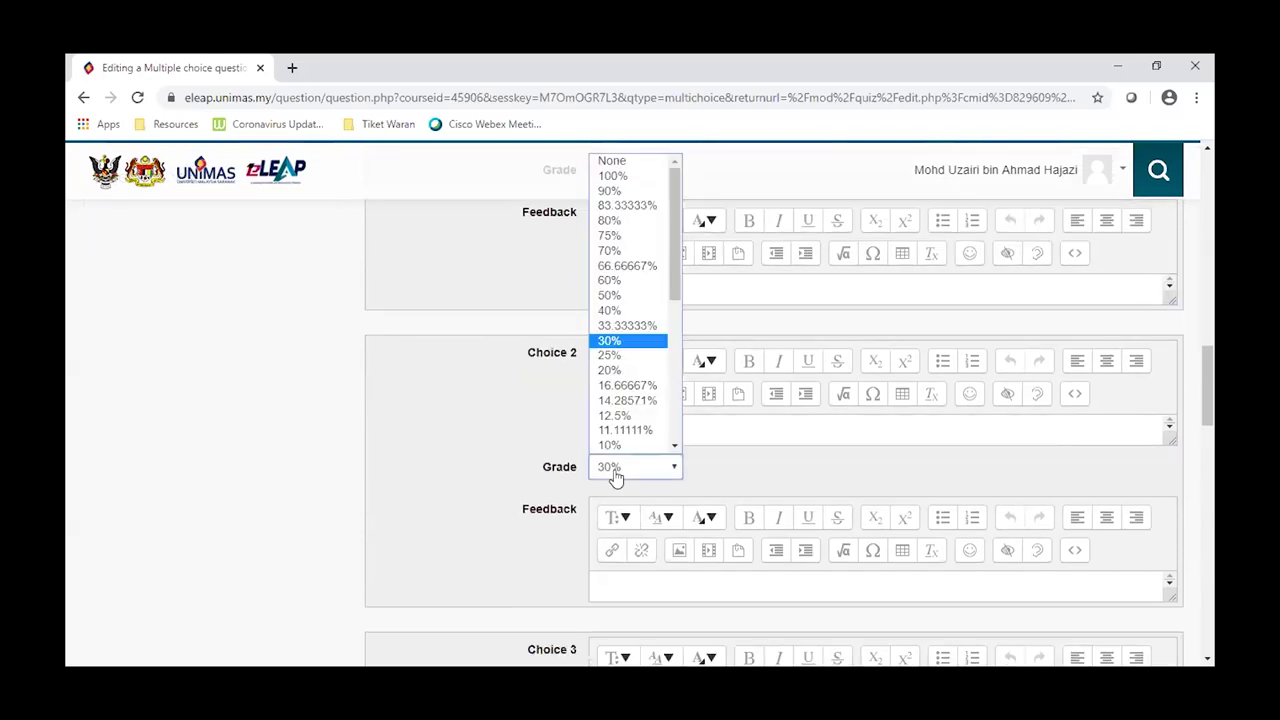
left_click(628, 264)
scroll(455, 425, "down", 12)
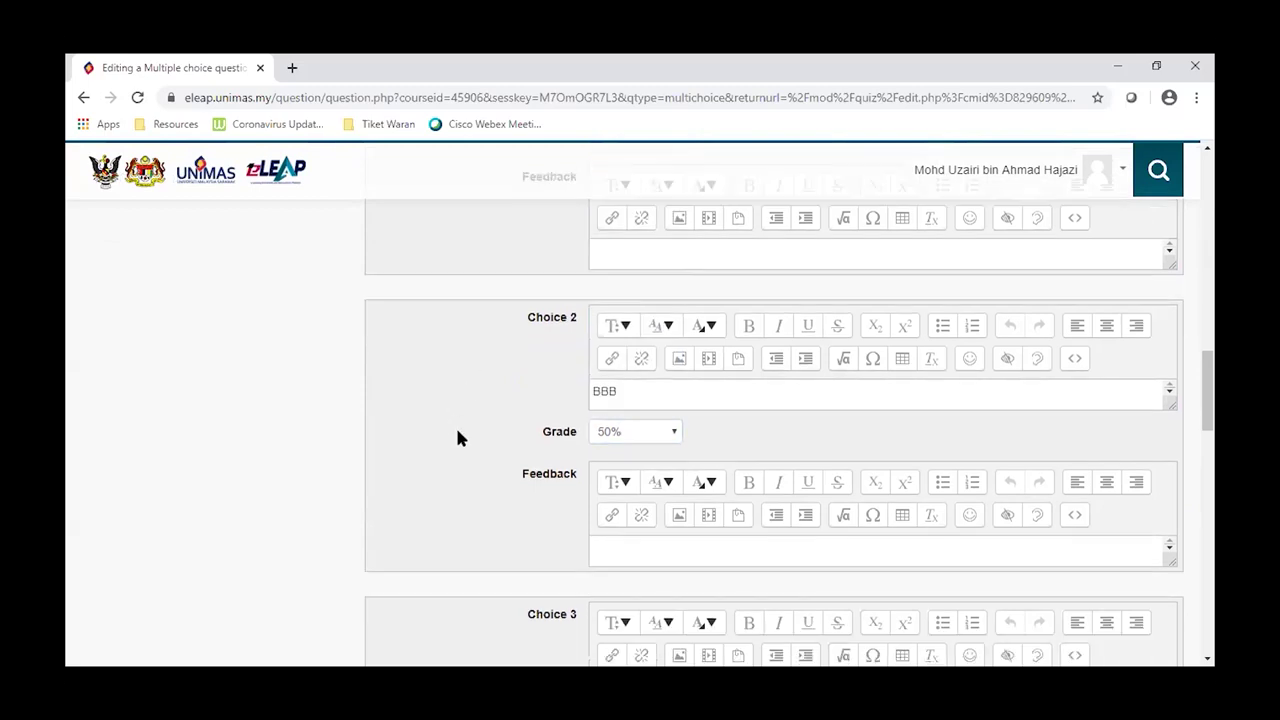
scroll(457, 437, "down", 2)
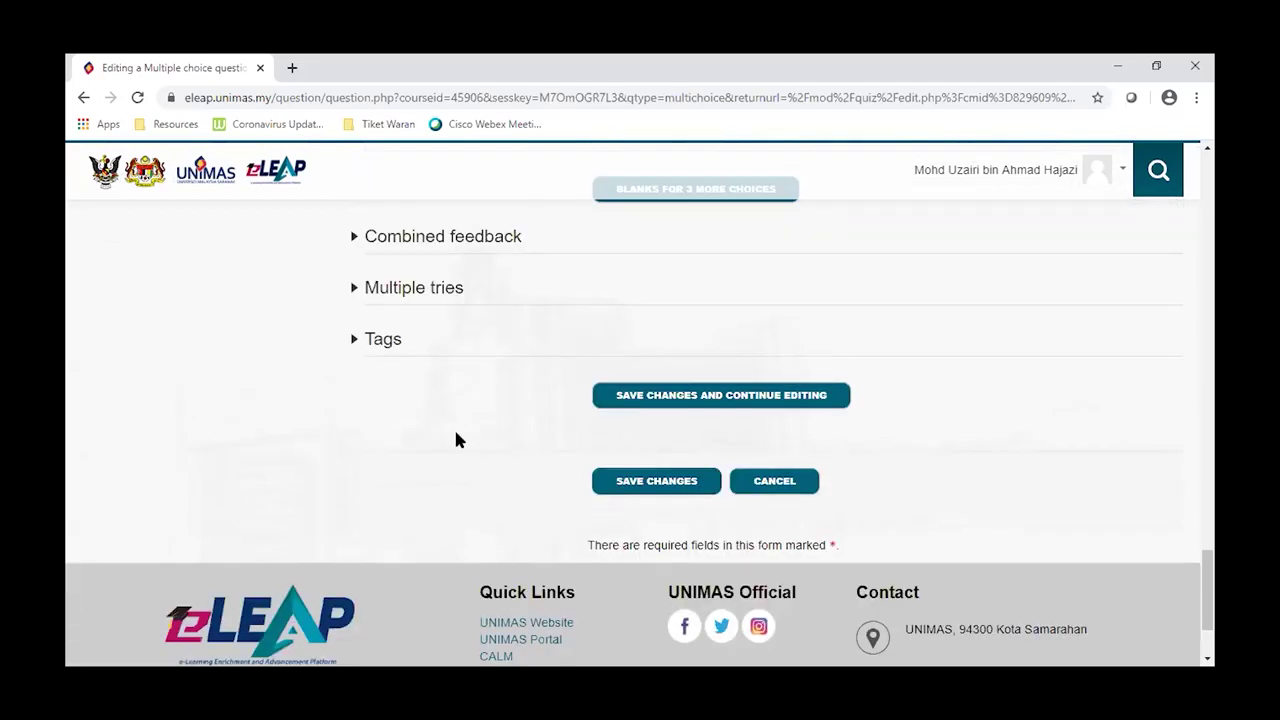
scroll(457, 437, "up", 2)
- Expand and collapse the Combined feedback and Multiple tries sections to review them
left_click(353, 405)
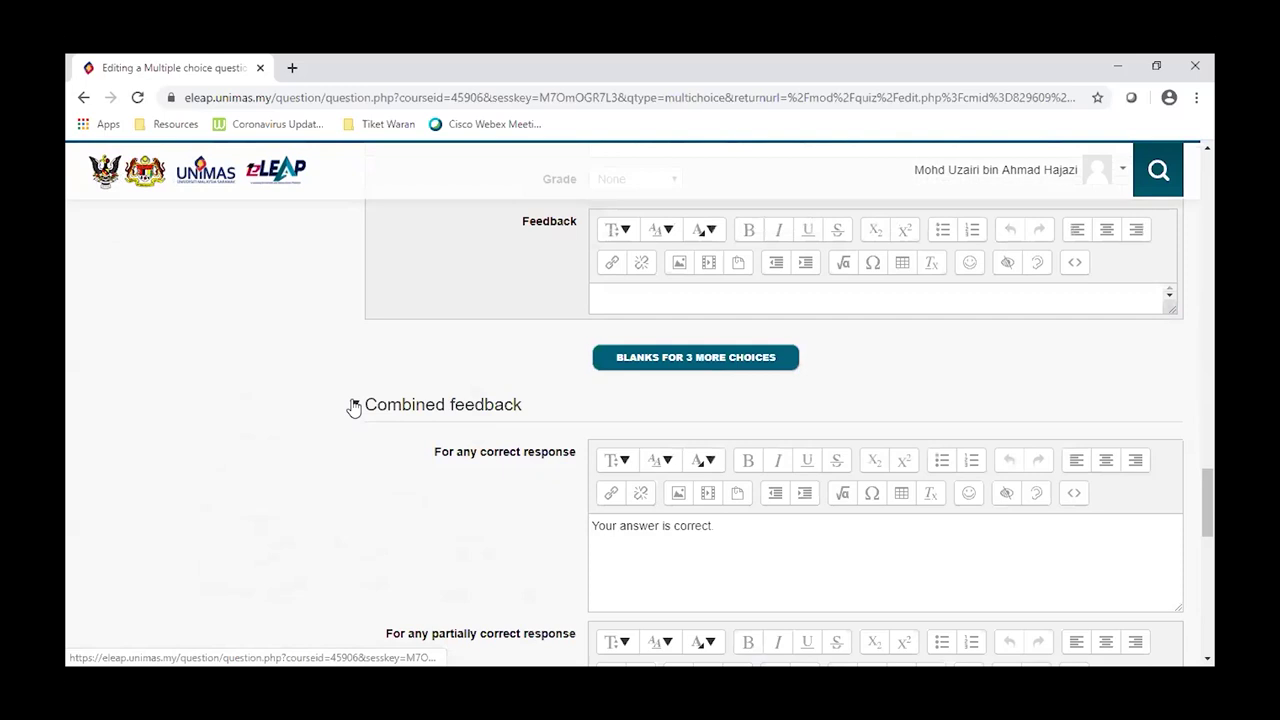
left_click(355, 407)
scroll(355, 407, "down", 2)
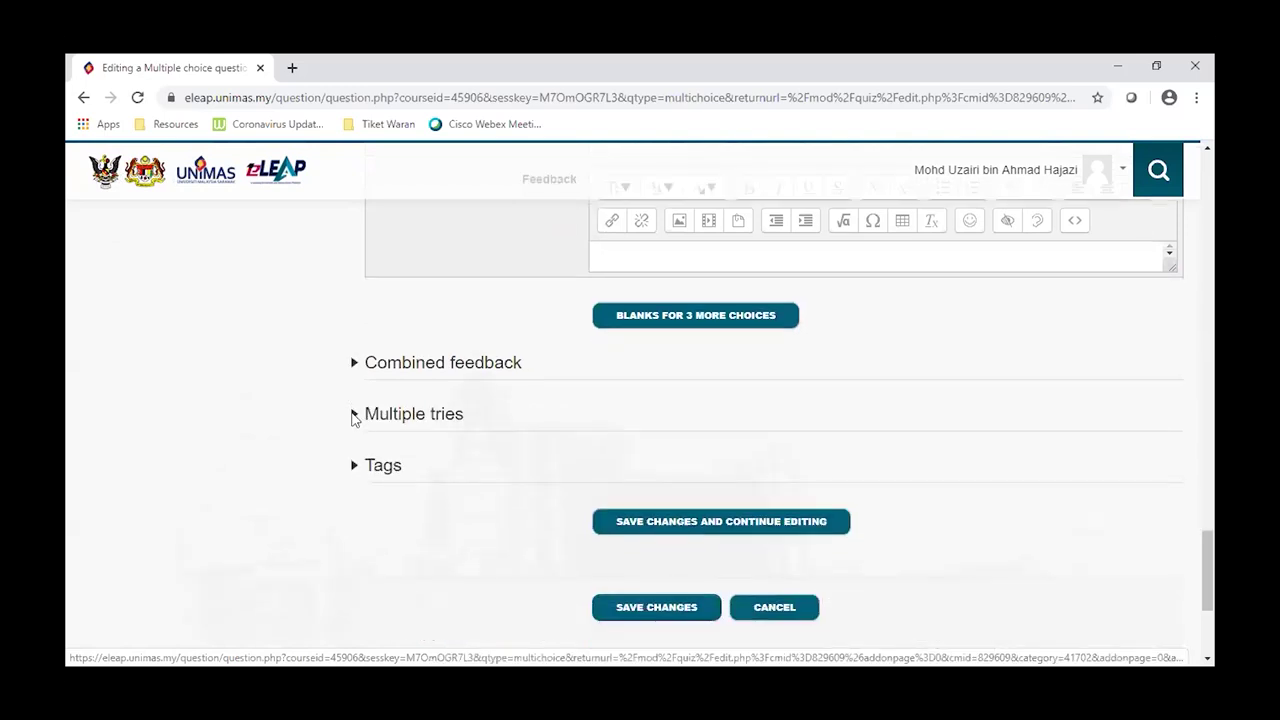
left_click(354, 372)
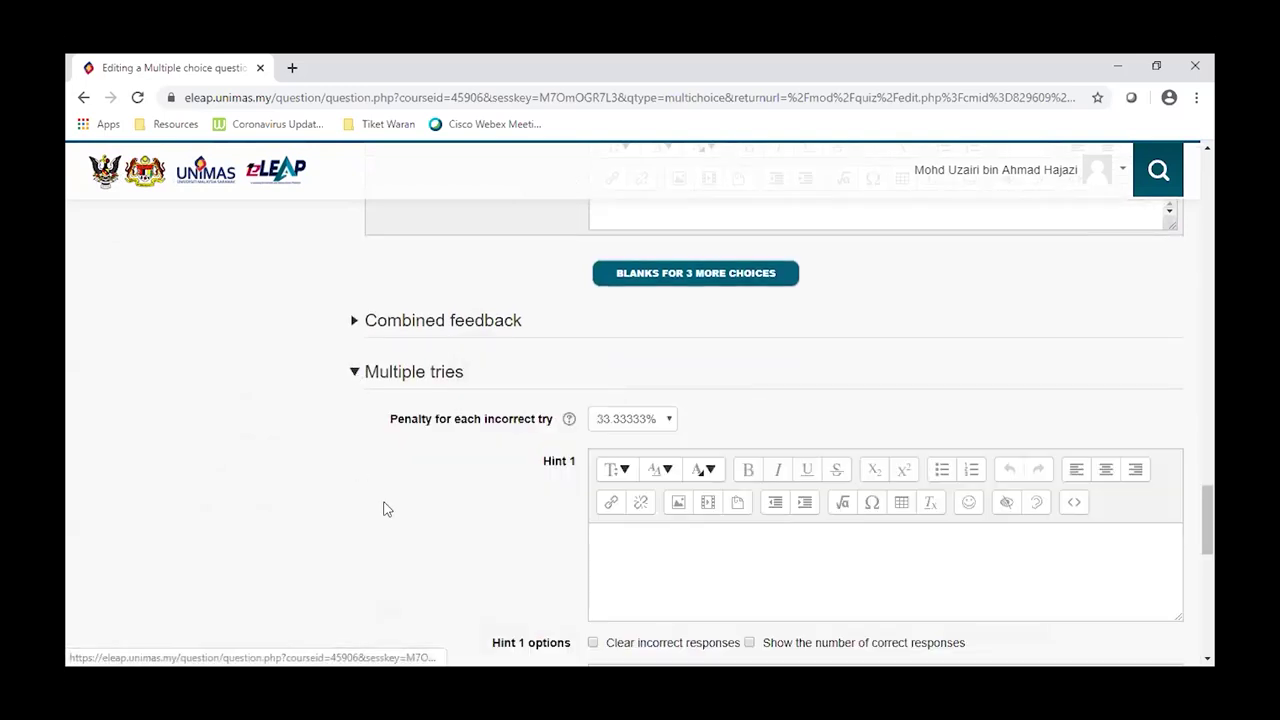
scroll(406, 474, "down", 2)
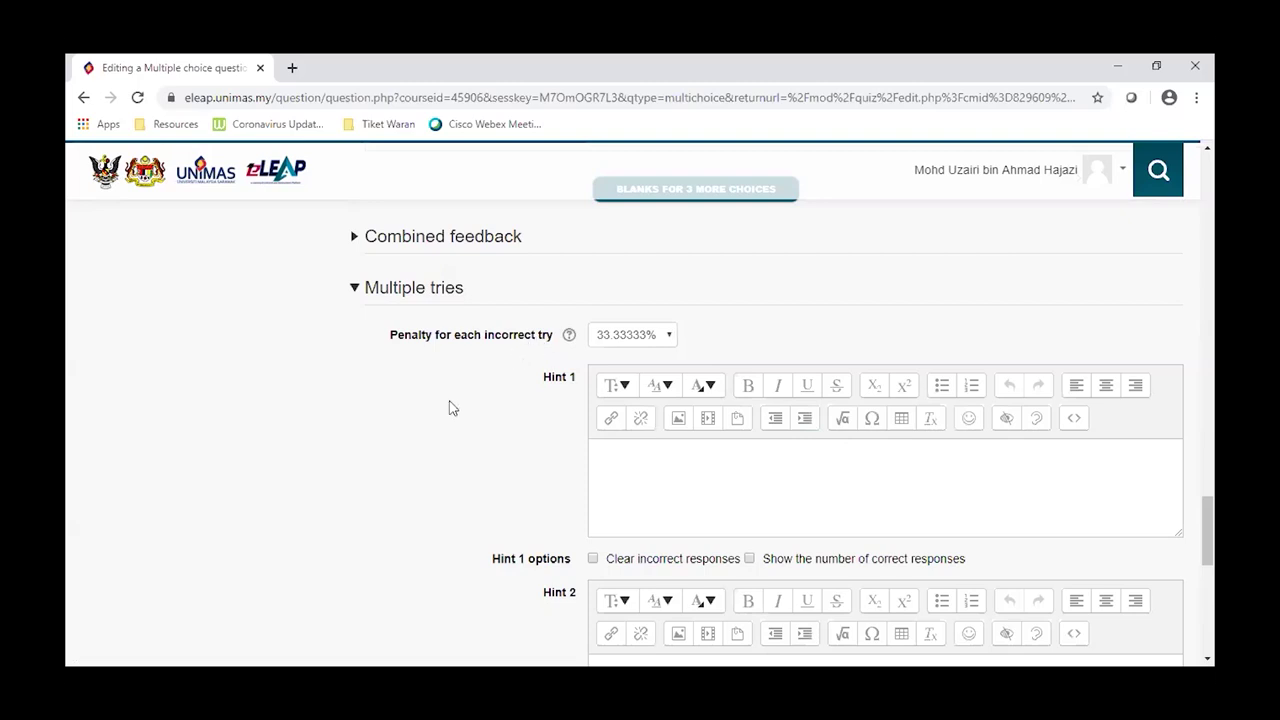
left_click(356, 289)
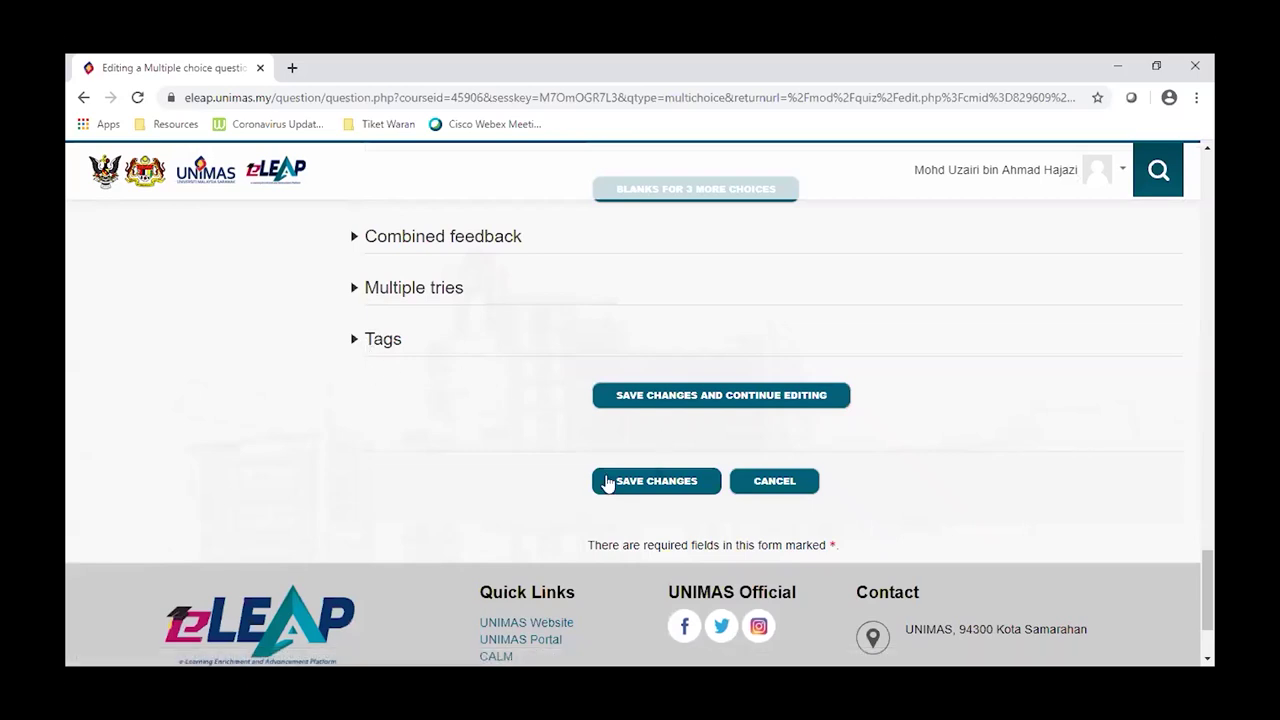
- Save the question, then save changes to return to the Online Quiz 2 (5%) list
left_click(697, 398)
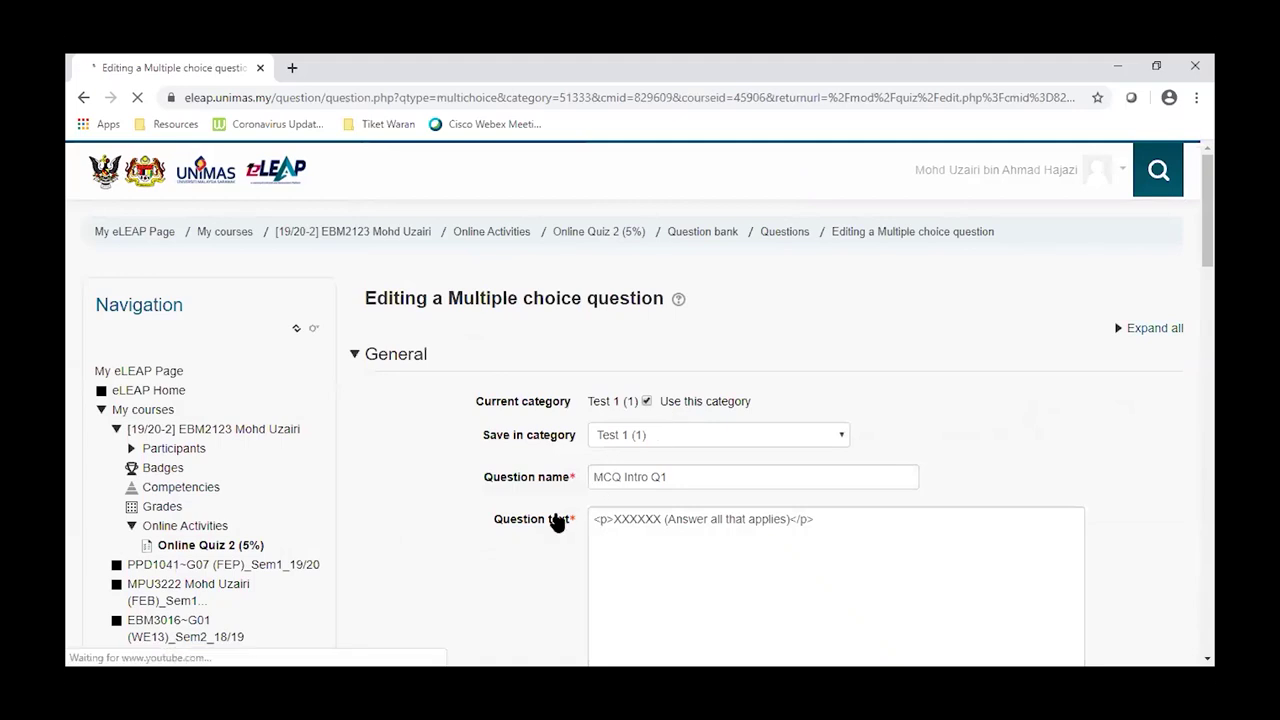
scroll(557, 522, "down", 15)
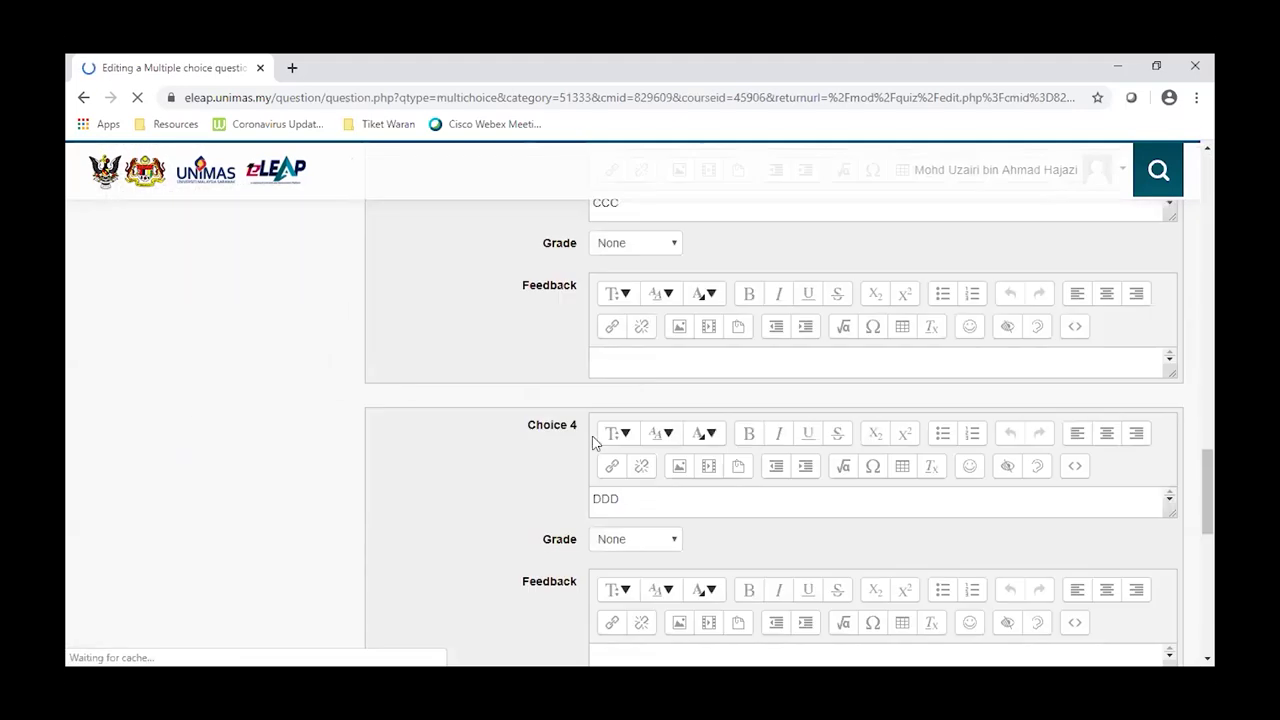
scroll(476, 562, "down", 10)
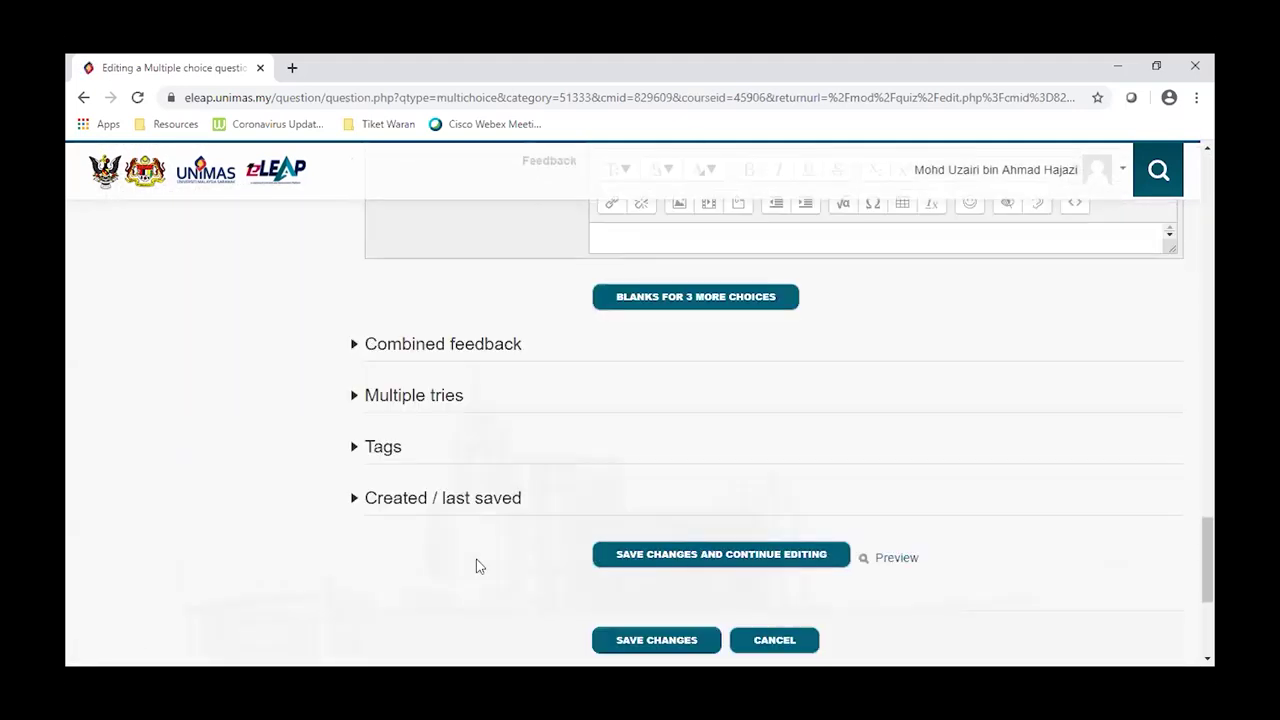
scroll(476, 565, "down", 1)
left_click(645, 558)
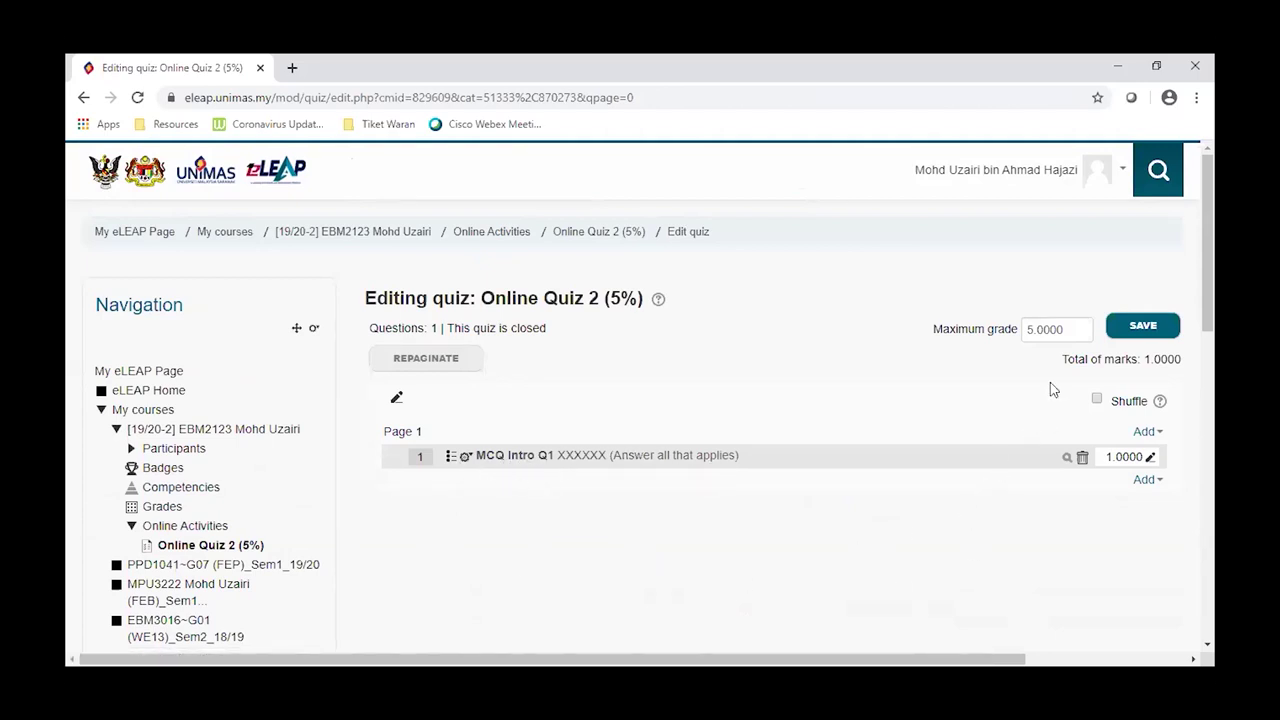
- Browse the question bank's Management Science Question Bank category for page 1
left_click(1144, 433)
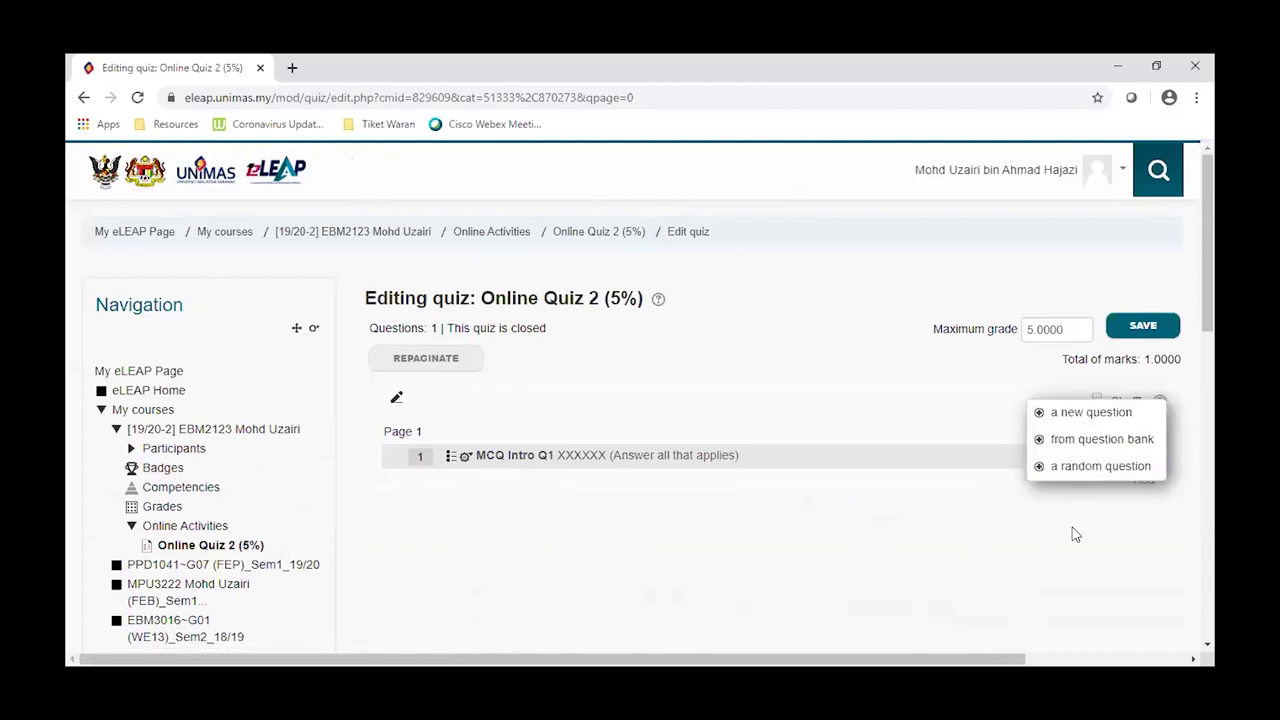
left_click(1076, 446)
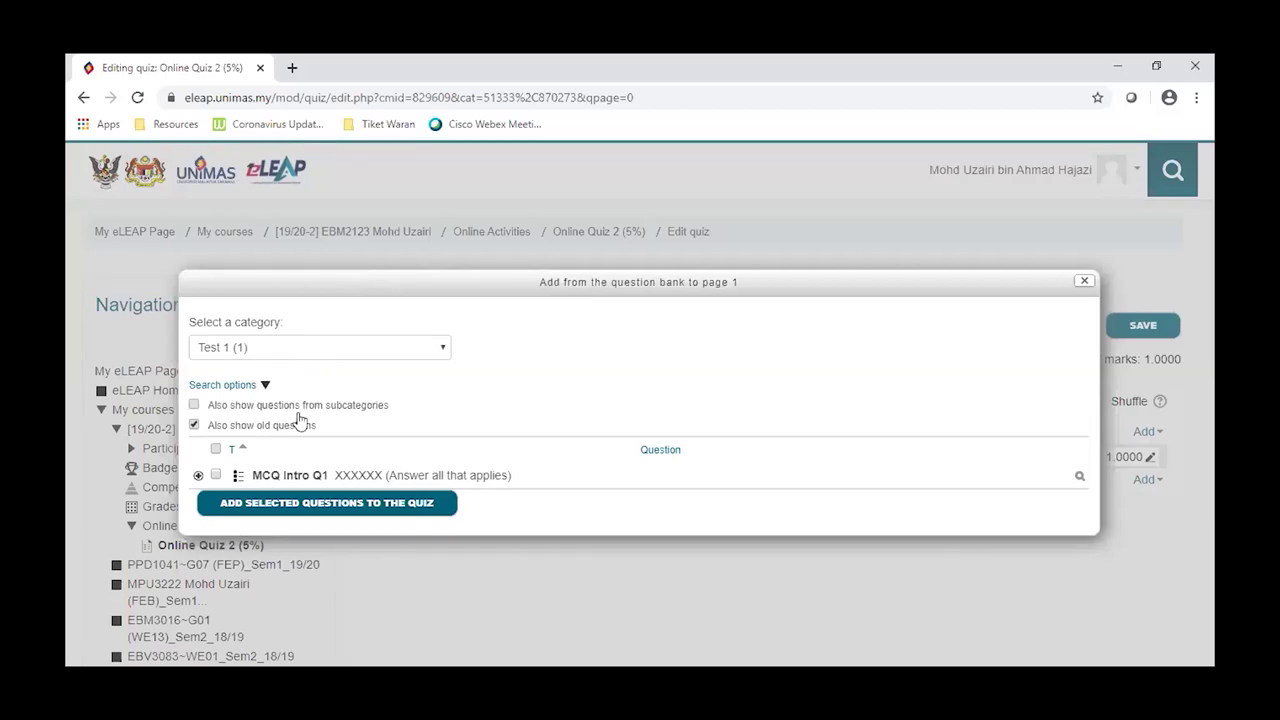
left_click(304, 352)
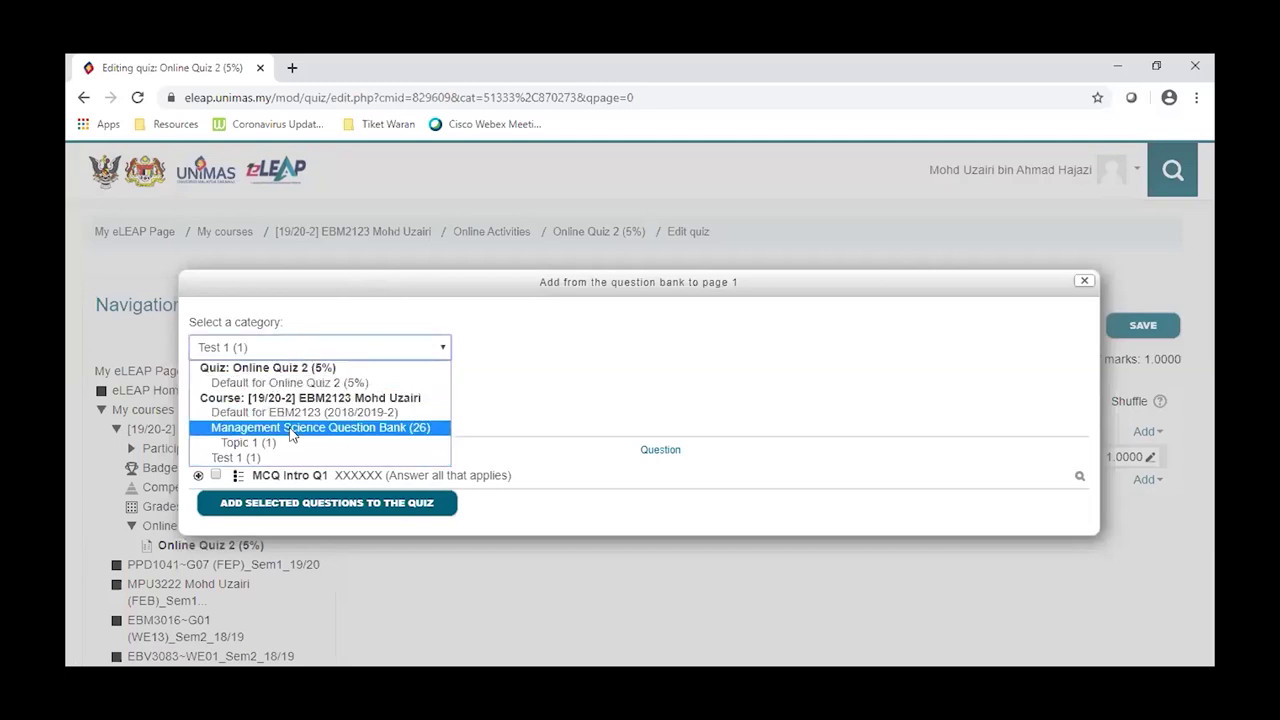
left_click(367, 433)
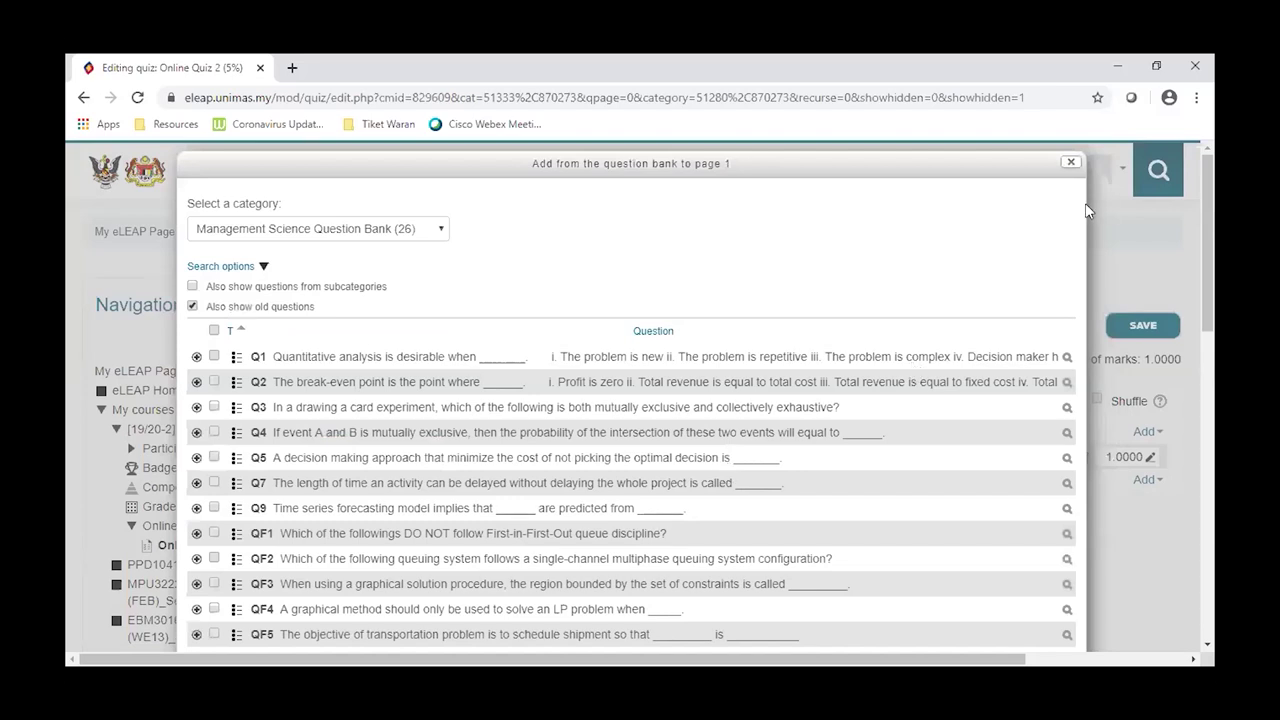
scroll(420, 408, "down", 10)
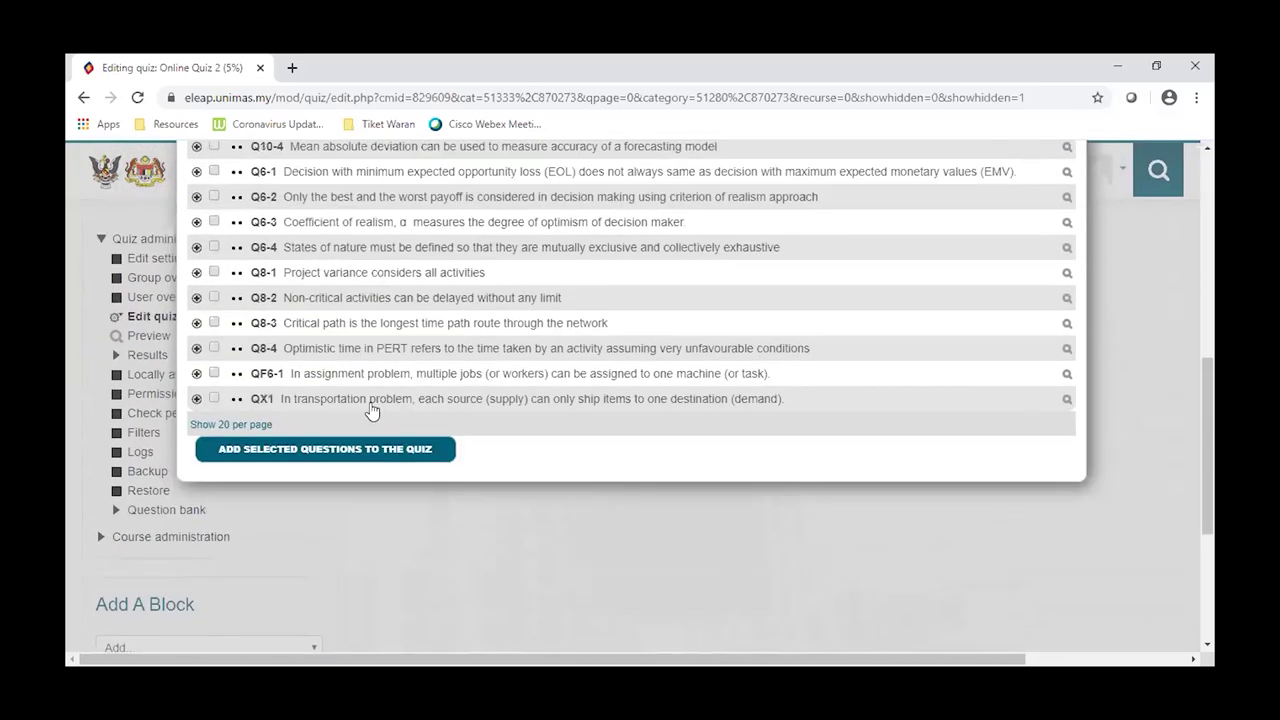
scroll(371, 410, "up", 10)
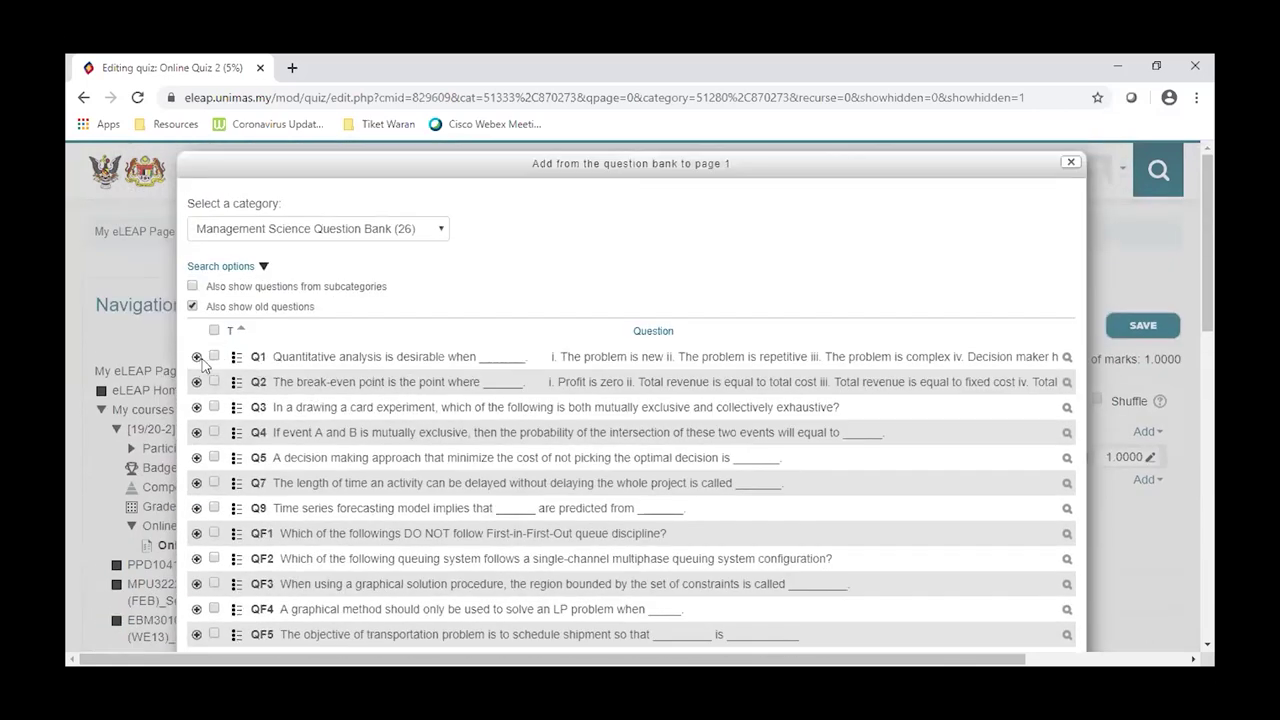
- Tick Q1, Q2, Q3, Q4, Q5 and Q7 and add them to the quiz
left_click(214, 358)
left_click(214, 383)
left_click(215, 408)
left_click(214, 433)
left_click(214, 458)
left_click(214, 483)
scroll(460, 358, "down", 3)
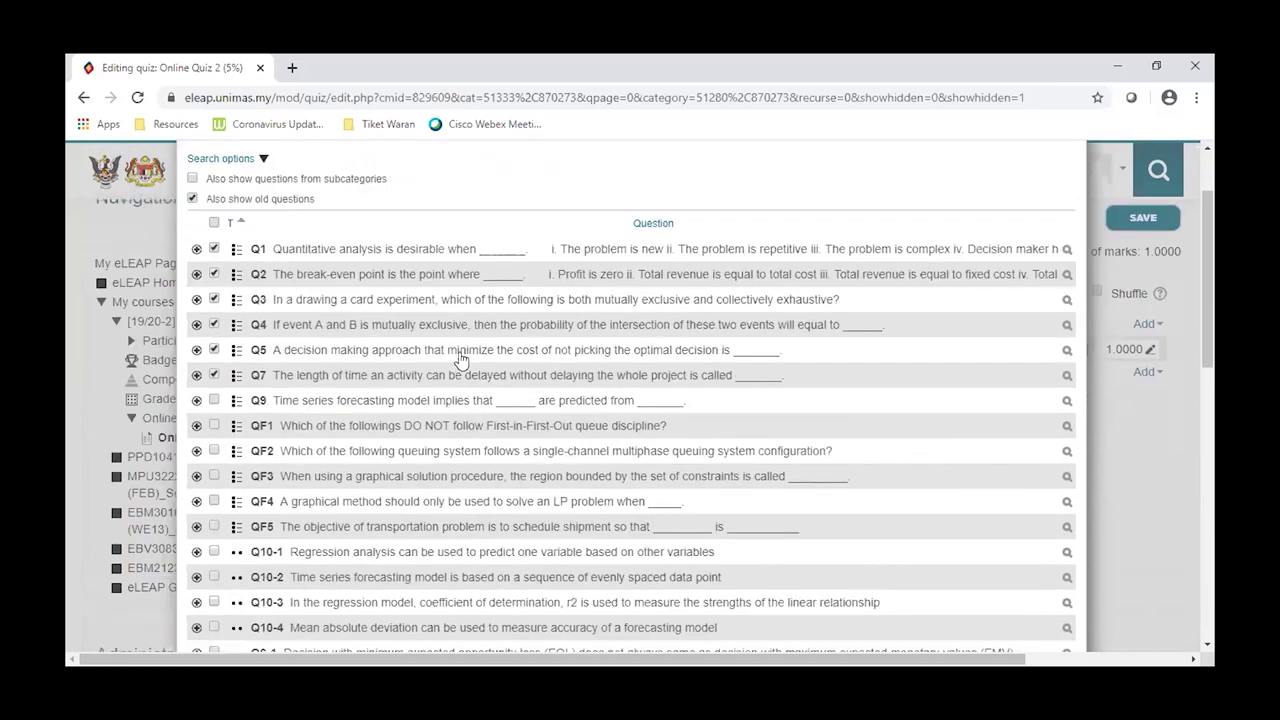
scroll(460, 358, "down", 5)
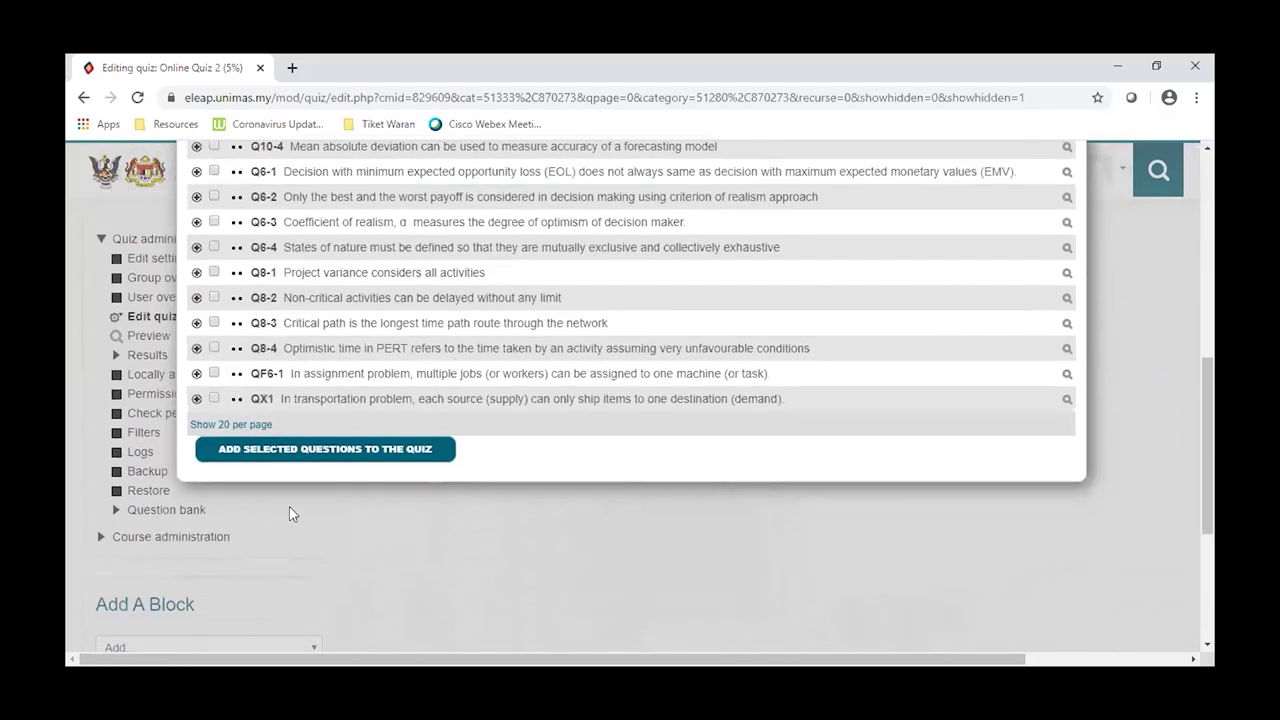
left_click(307, 450)
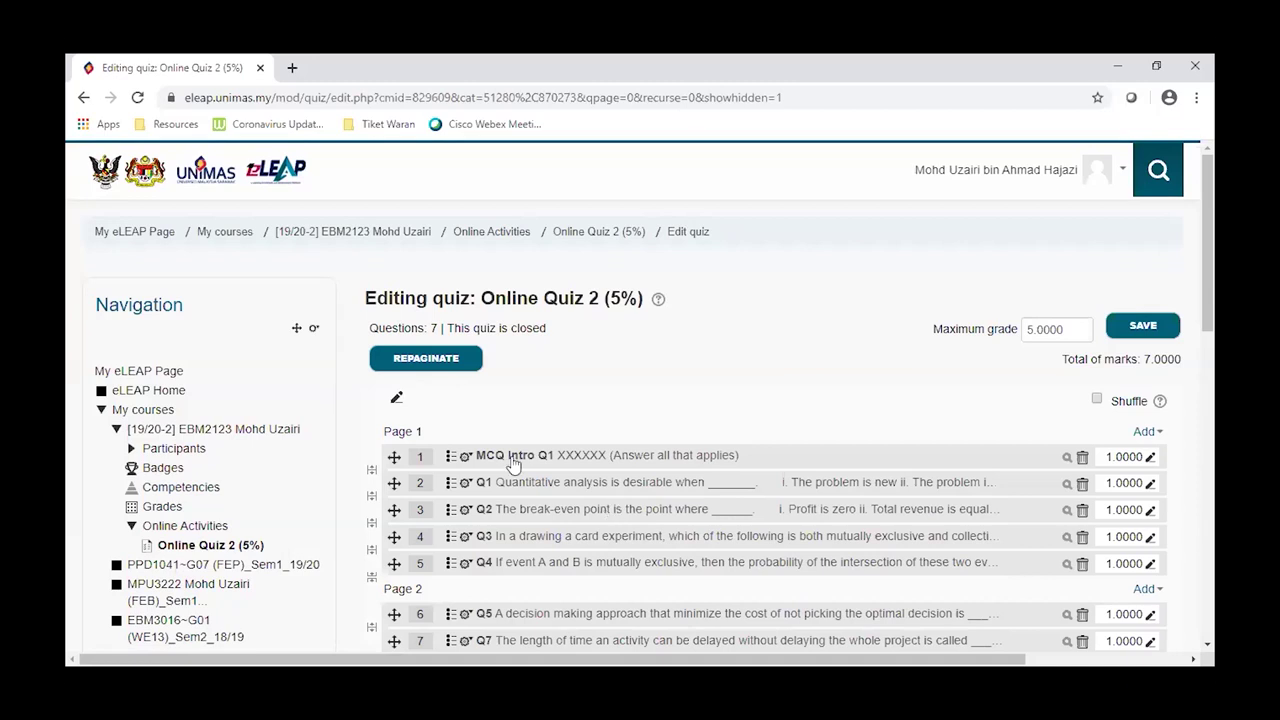
- Add 2 random questions from the Management Science Question Bank, including subcategories
scroll(400, 468, "down", 1)
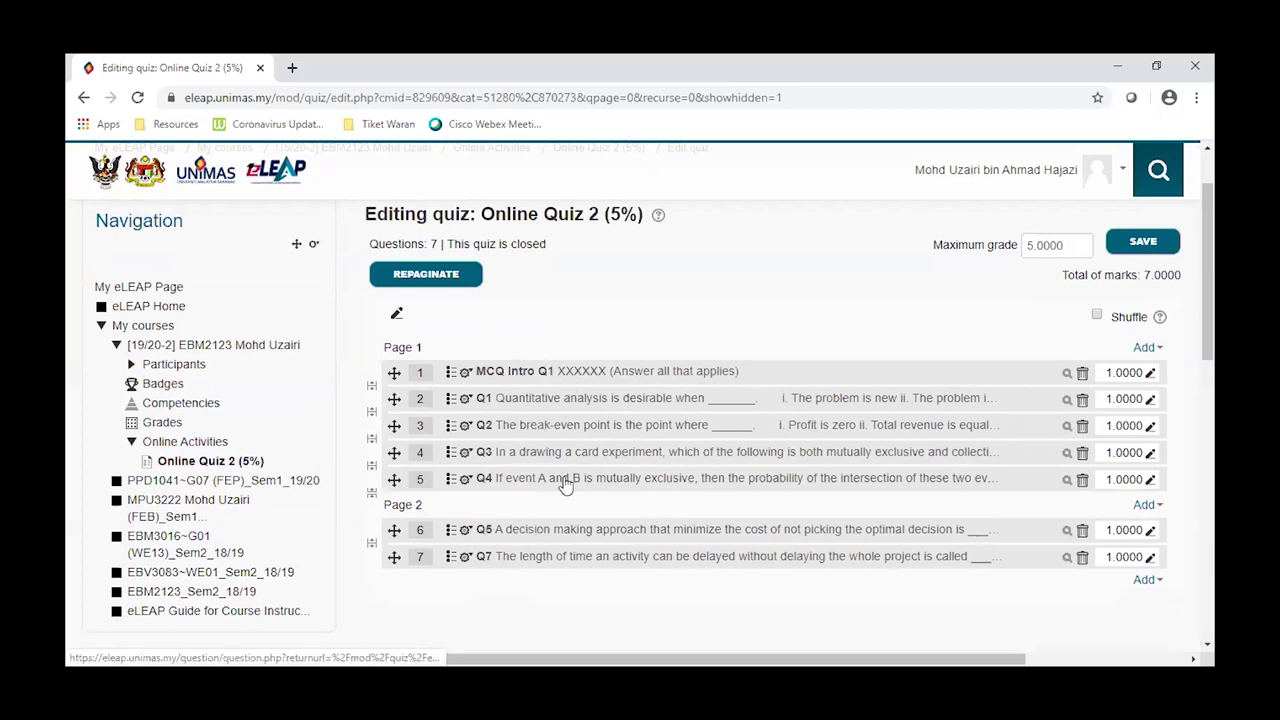
left_click(1145, 347)
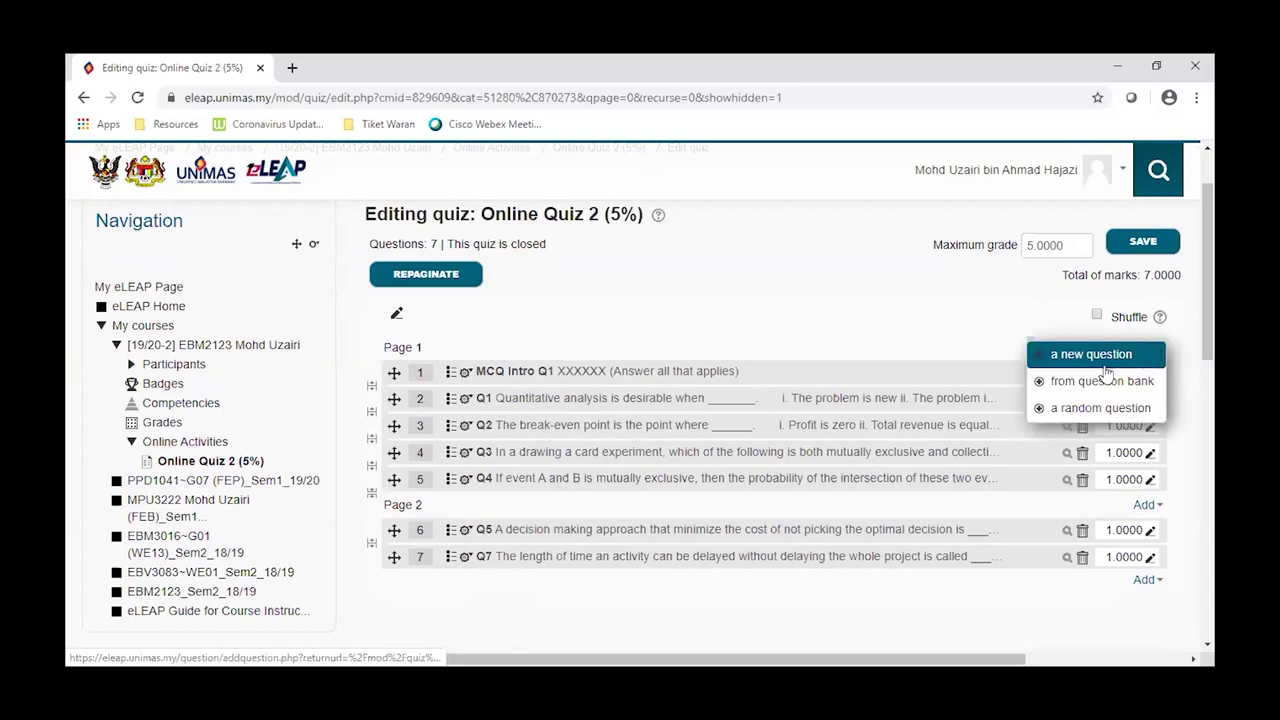
left_click(1065, 410)
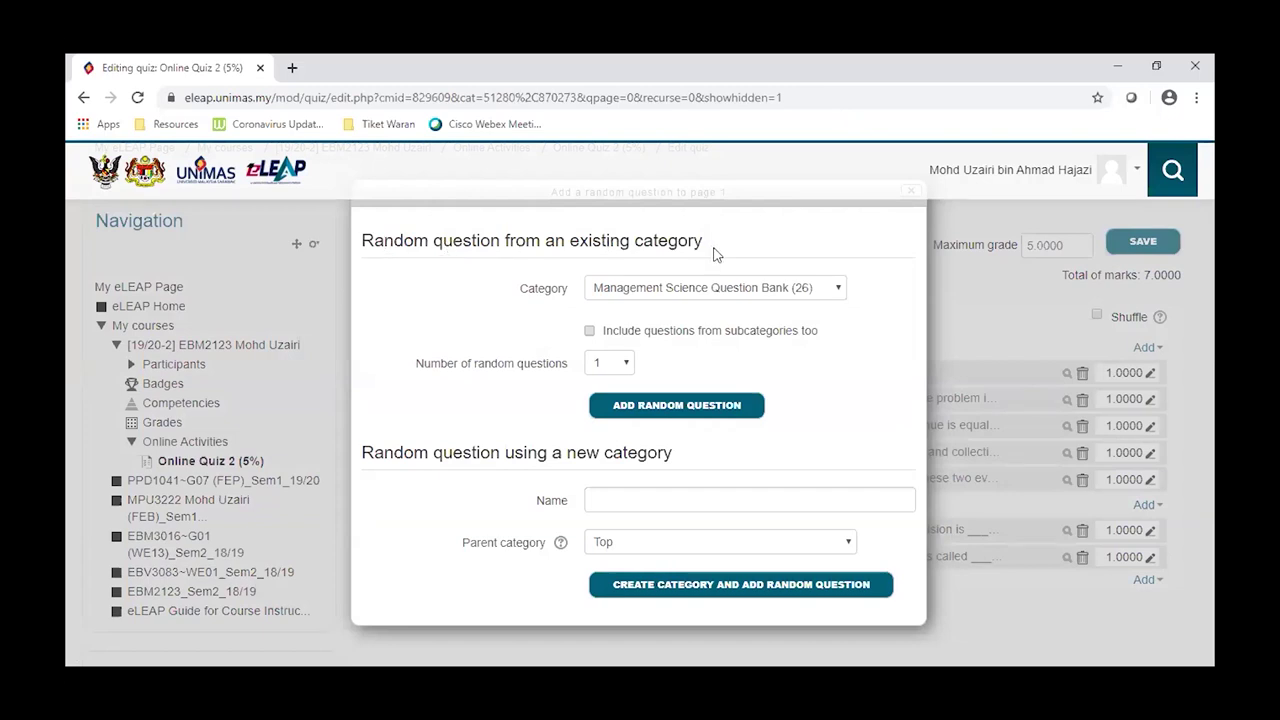
left_click(590, 332)
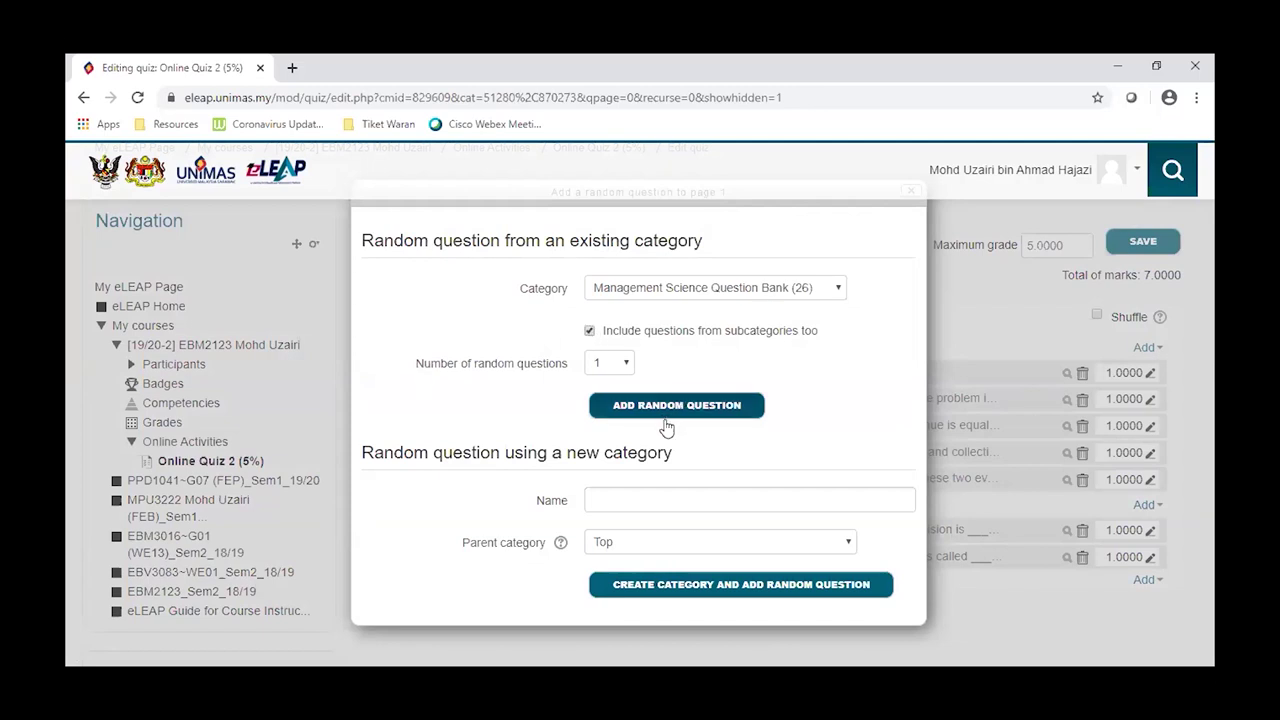
left_click(620, 365)
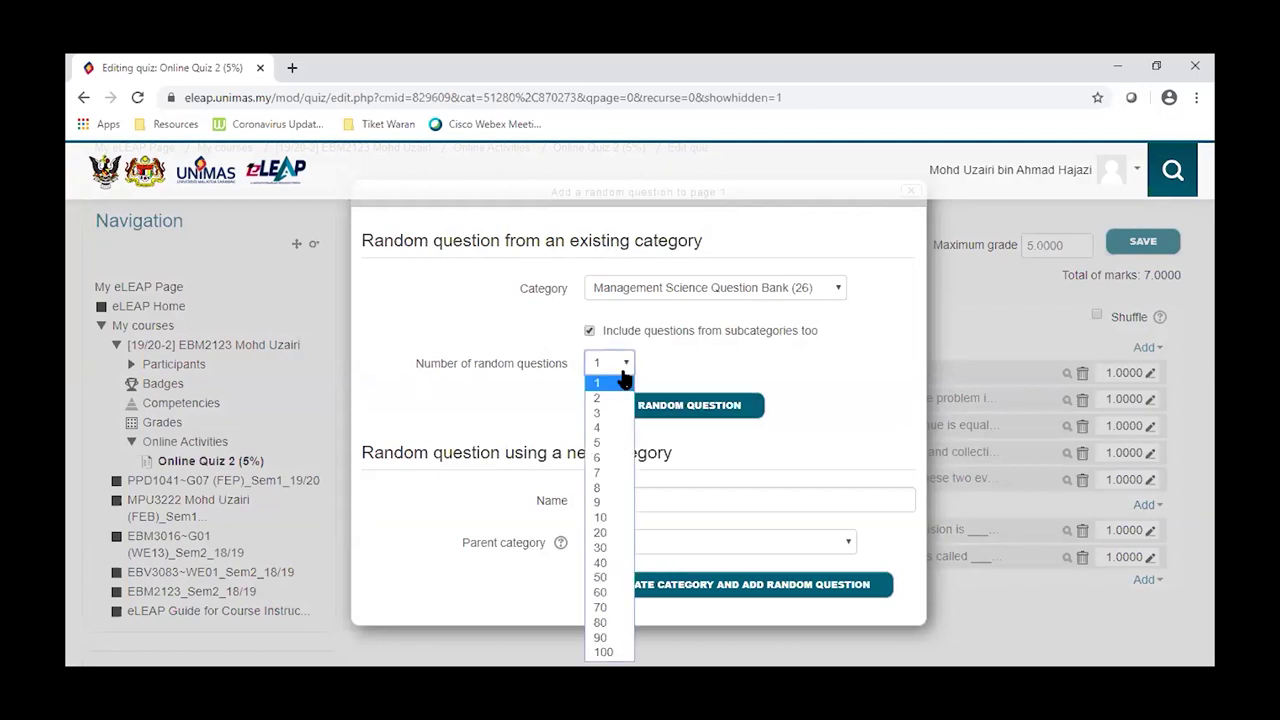
left_click(598, 398)
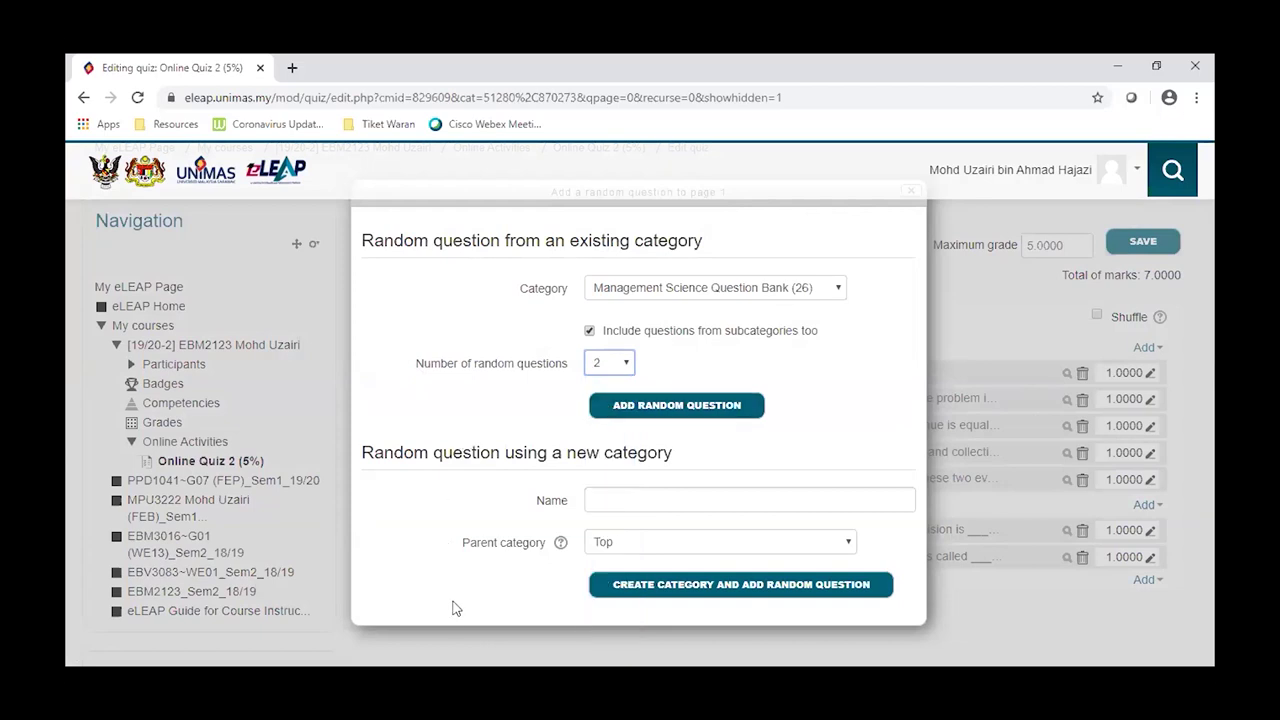
left_click(698, 408)
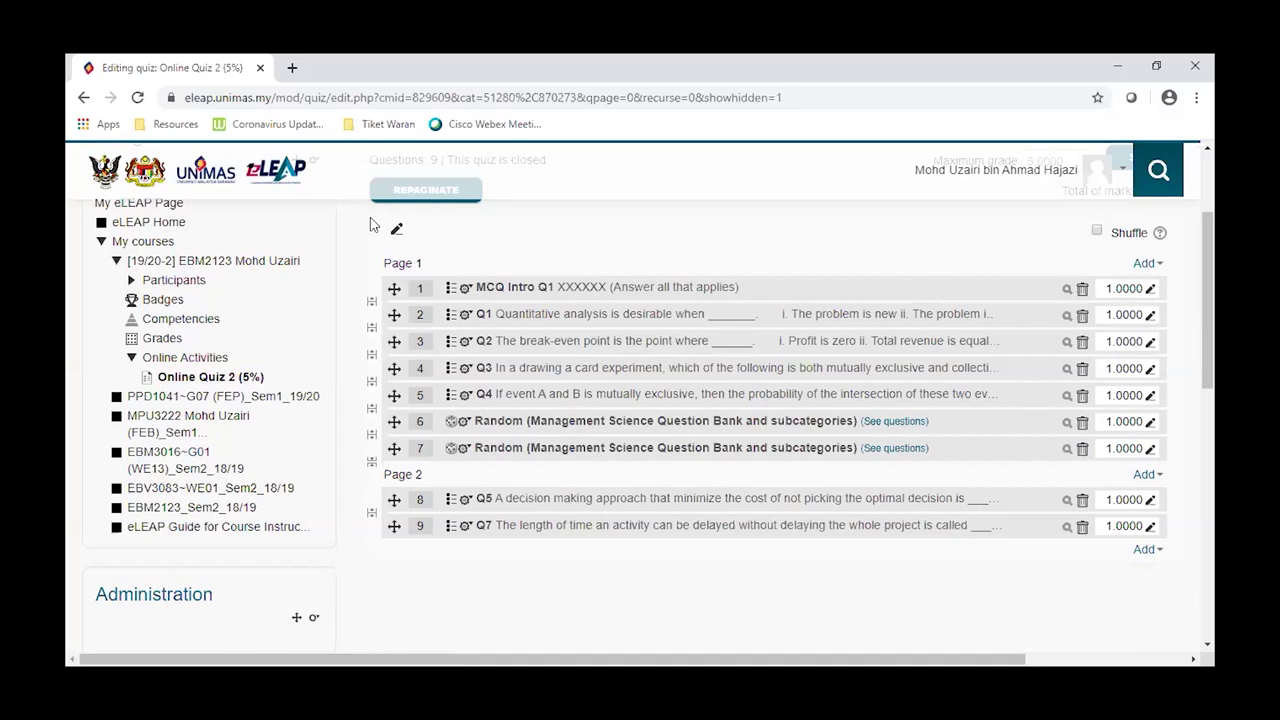
scroll(700, 380, "up", 2)
- Repaginate Online Quiz 2 (5%) to 1 question per page
scroll(666, 449, "down", 2)
scroll(407, 369, "up", 2)
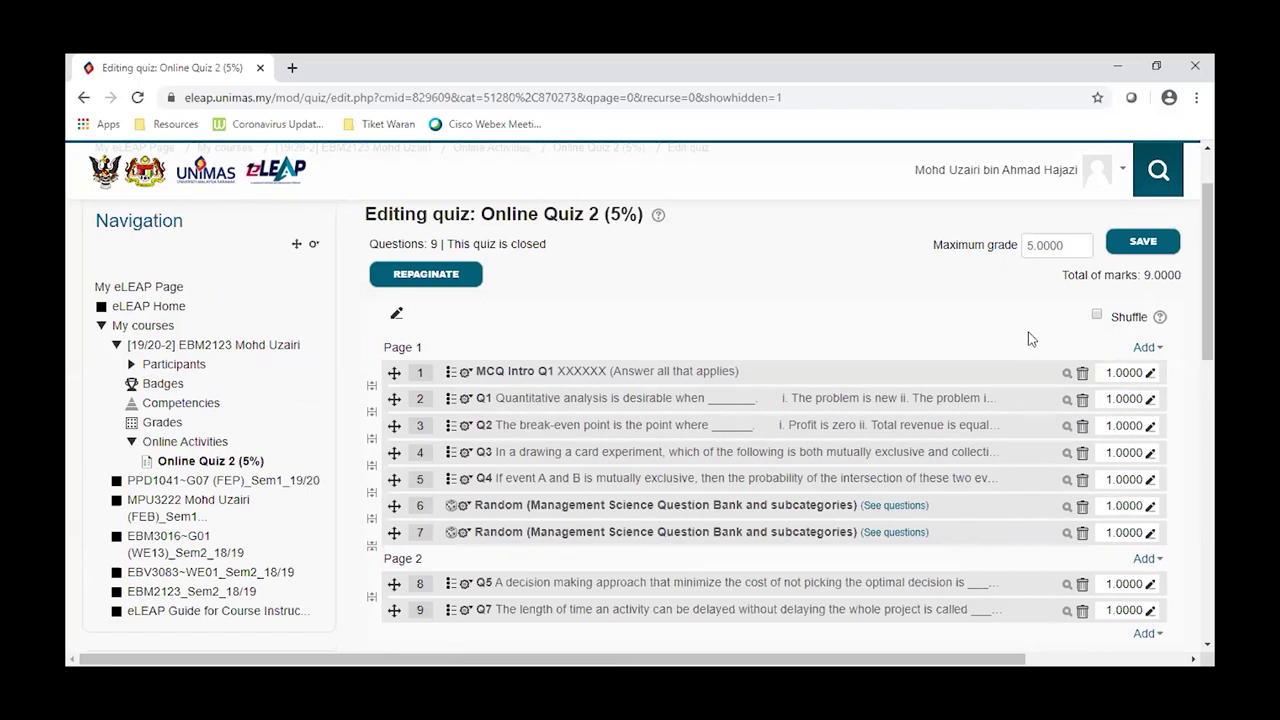
left_click(436, 276)
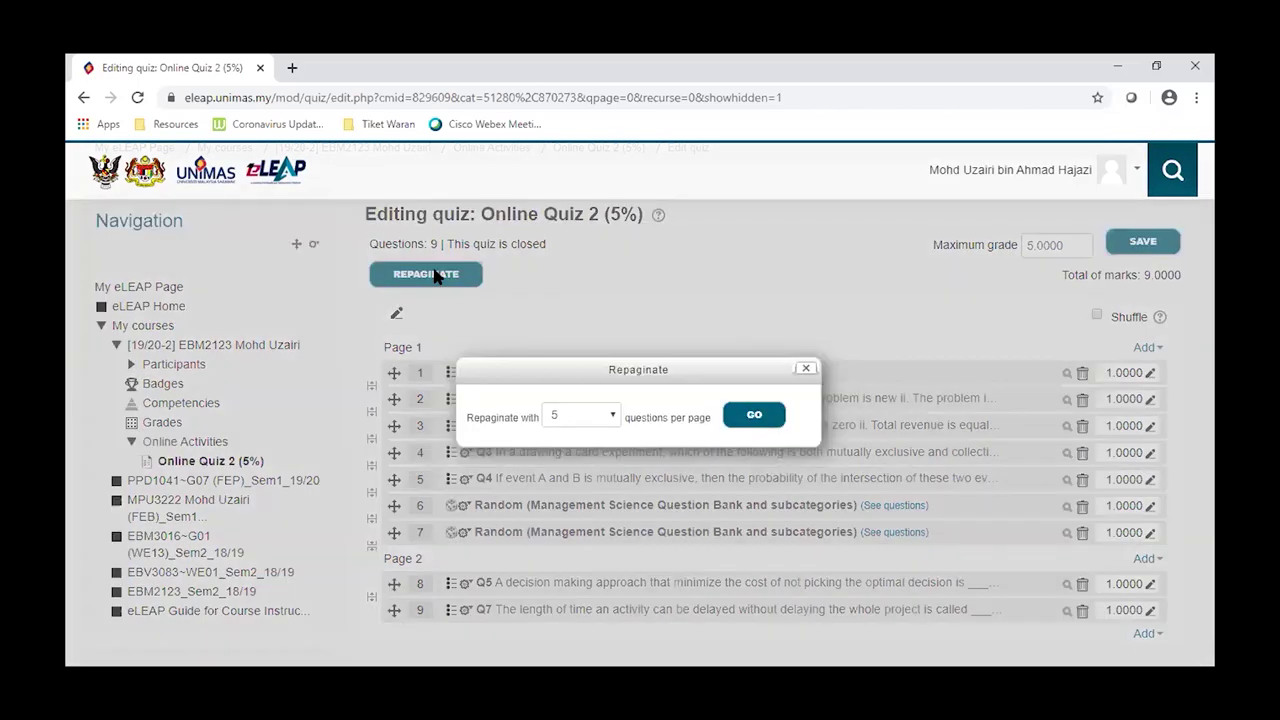
left_click(612, 420)
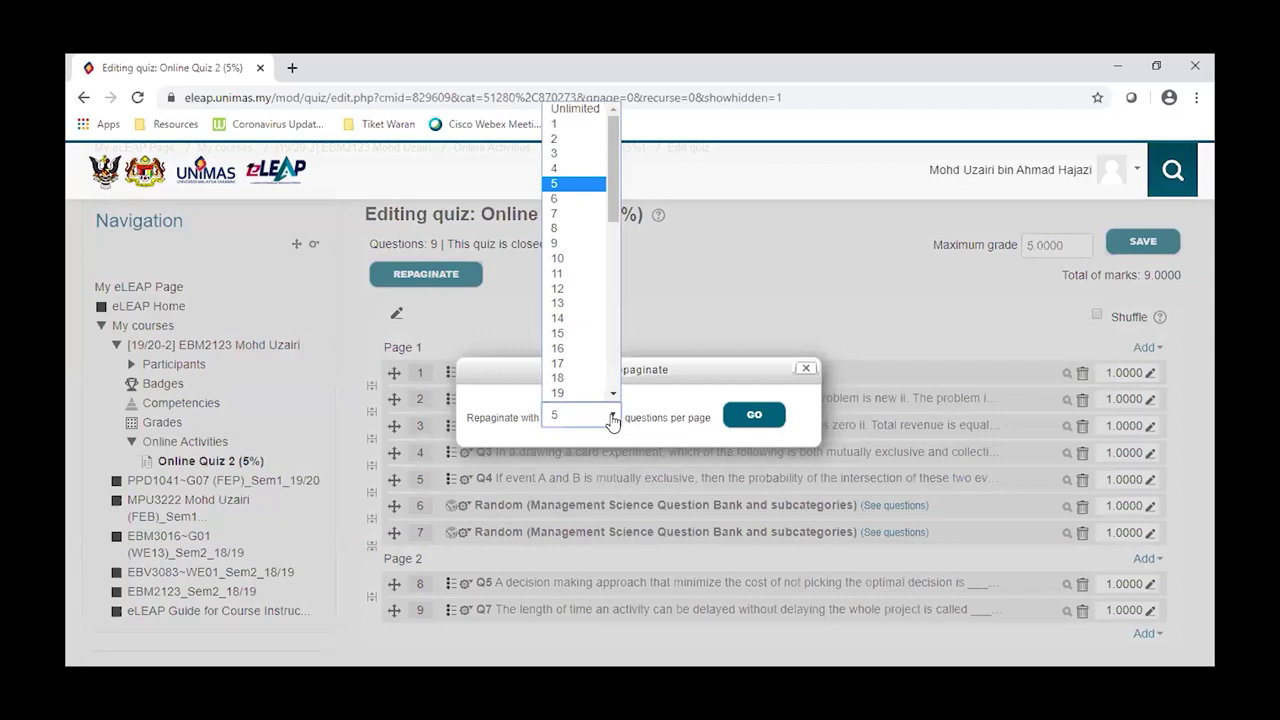
left_click(567, 128)
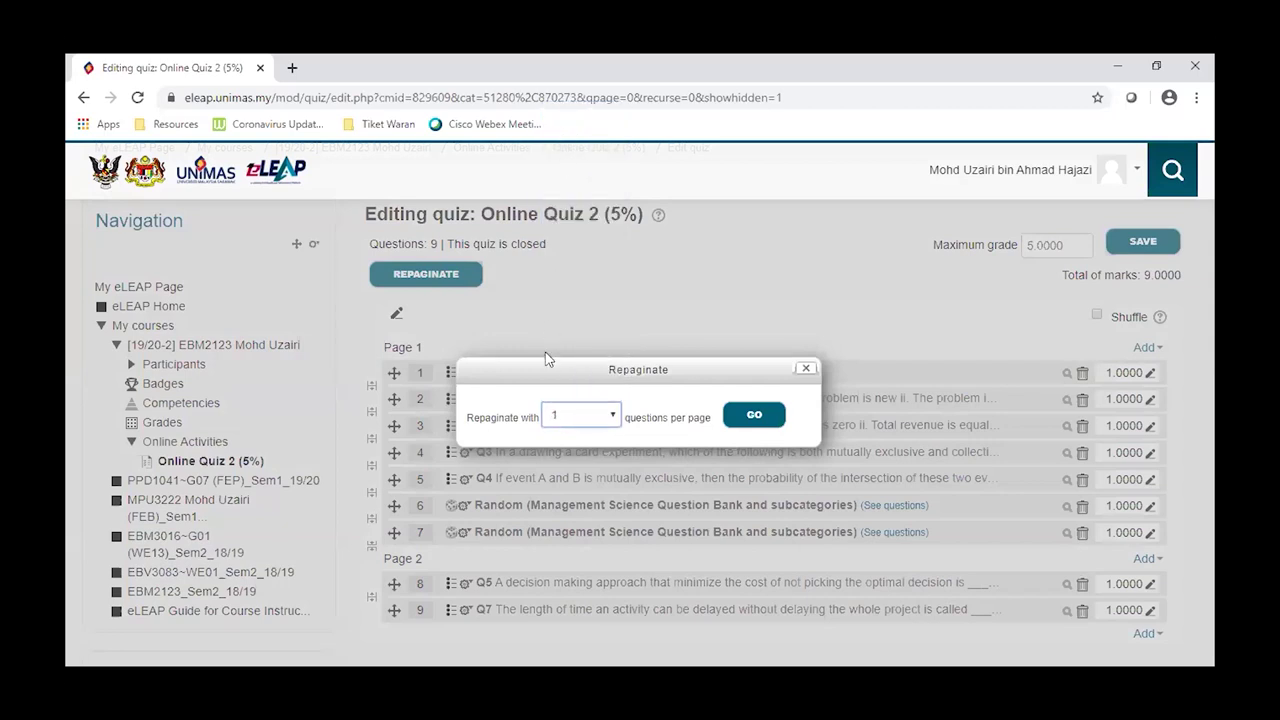
left_click(750, 416)
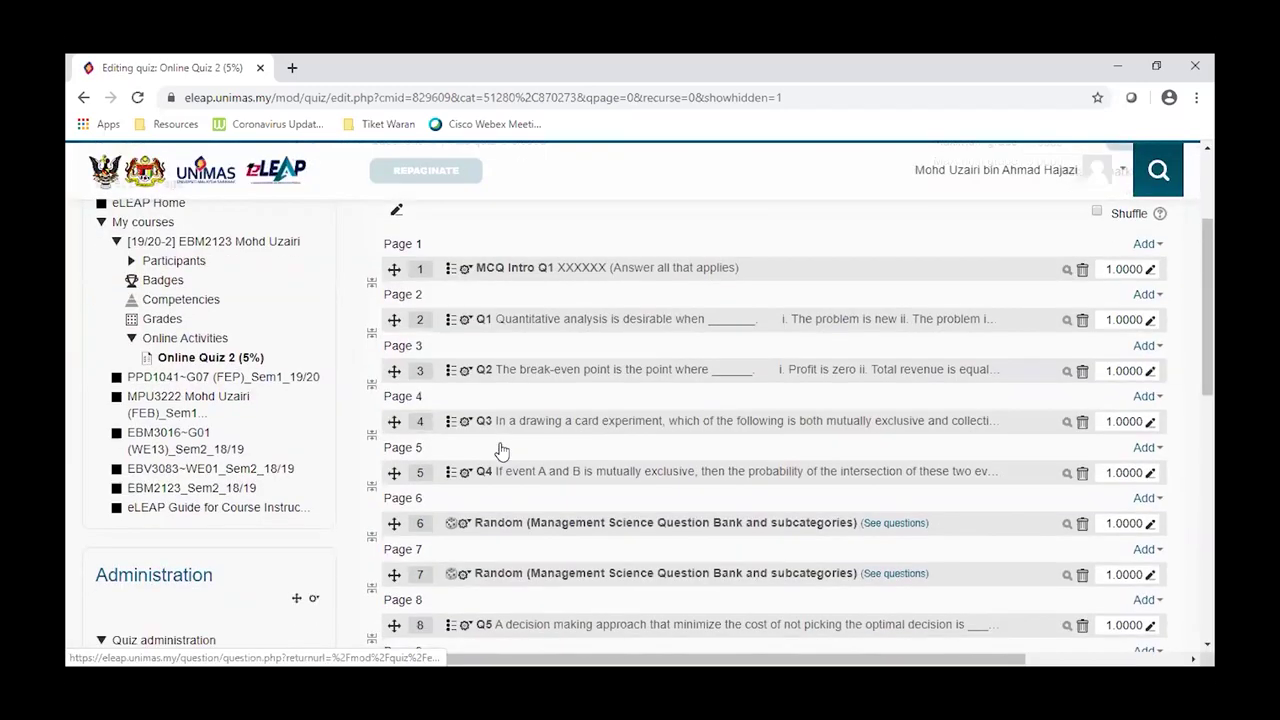
scroll(640, 440, "down", 5)
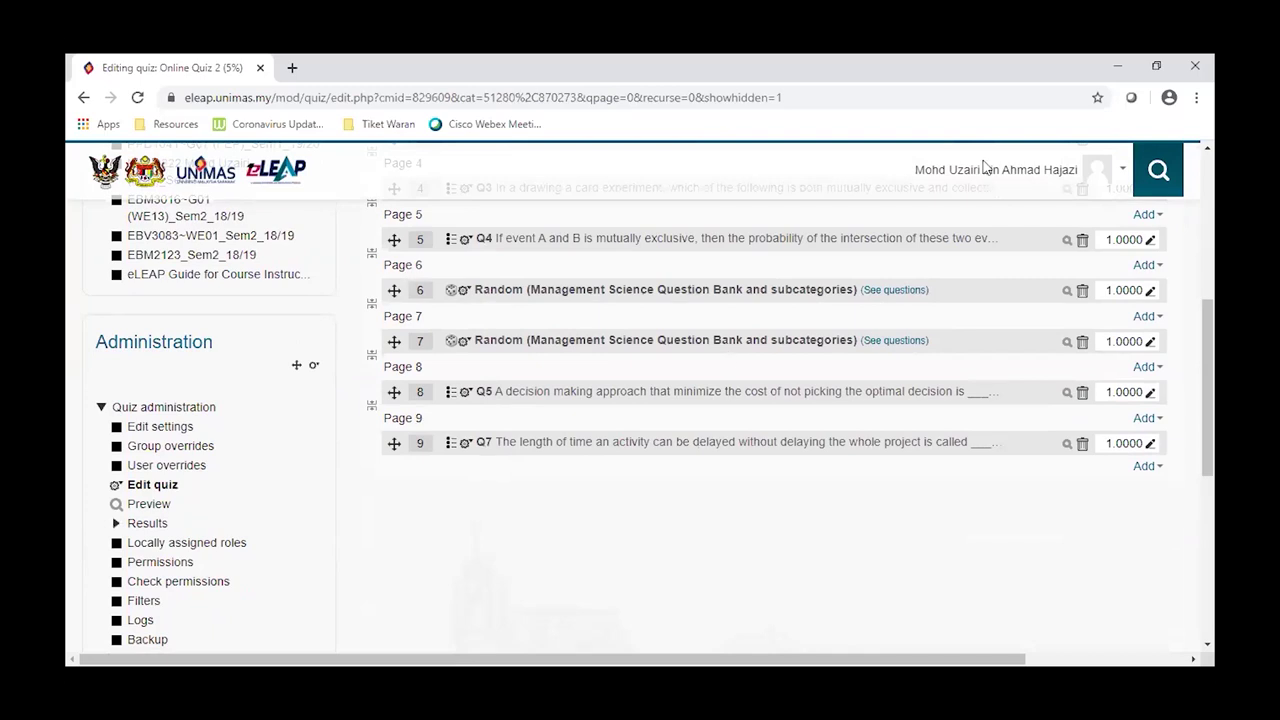
scroll(928, 463, "up", 5)
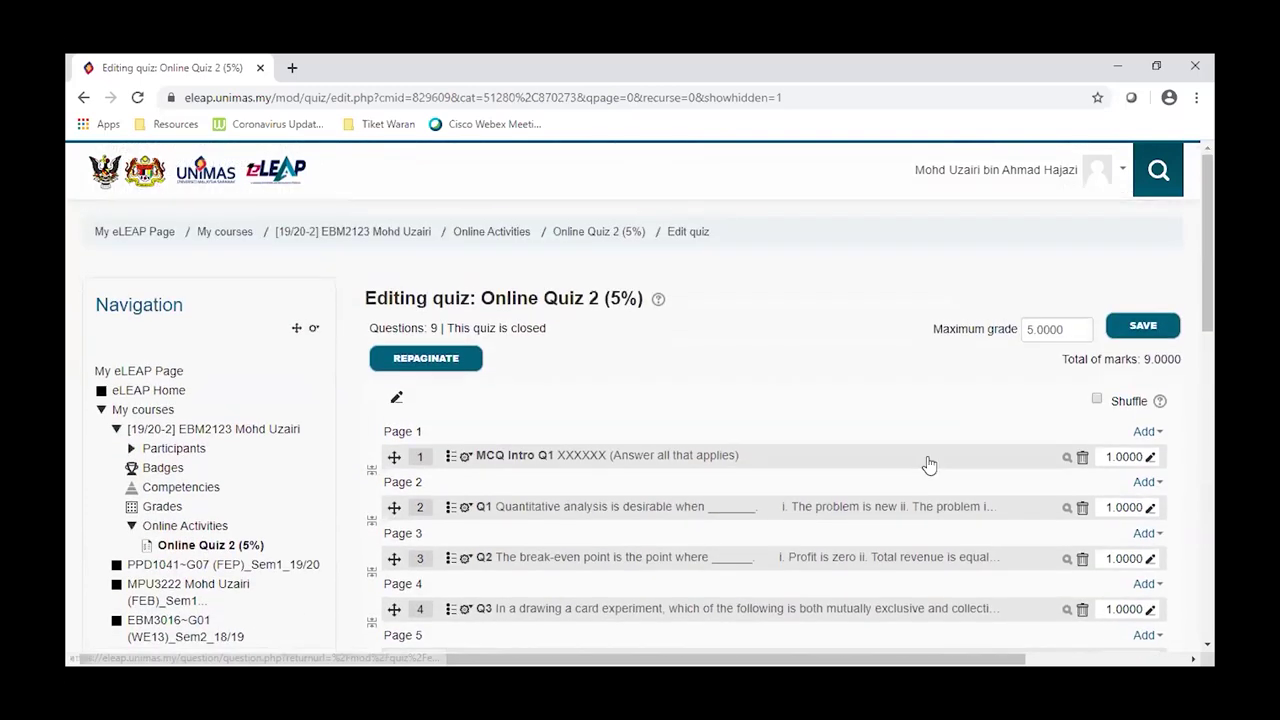
scroll(928, 463, "down", 6)
scroll(894, 449, "down", 5)
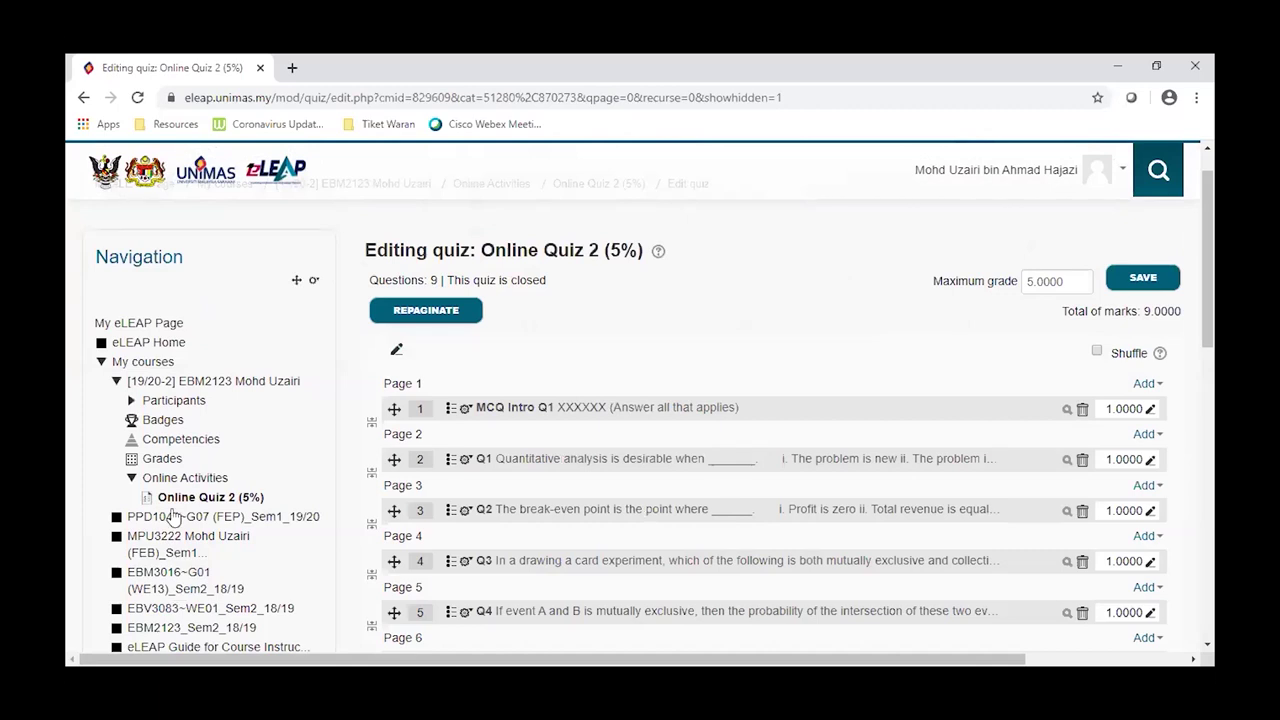
scroll(172, 516, "down", 3)
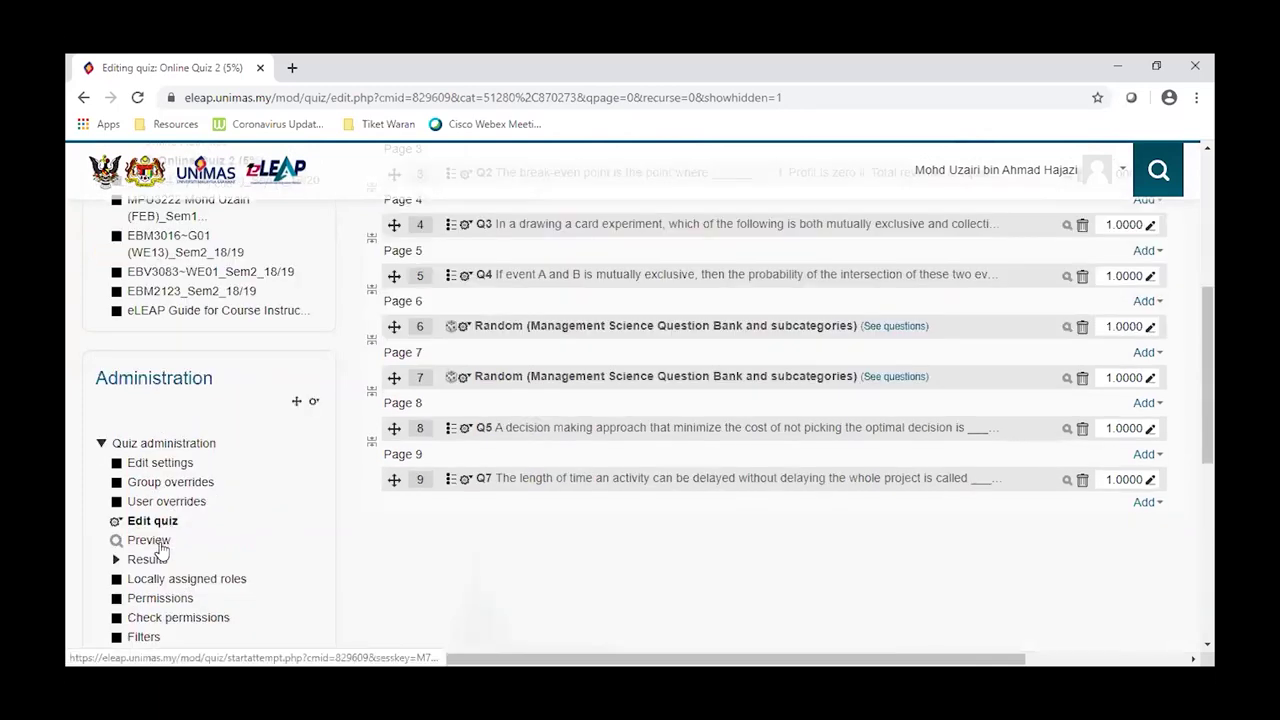
scroll(160, 548, "down", 1)
- Start a preview attempt of Online Quiz 2 showing Question 1, then return to its overview
left_click(157, 463)
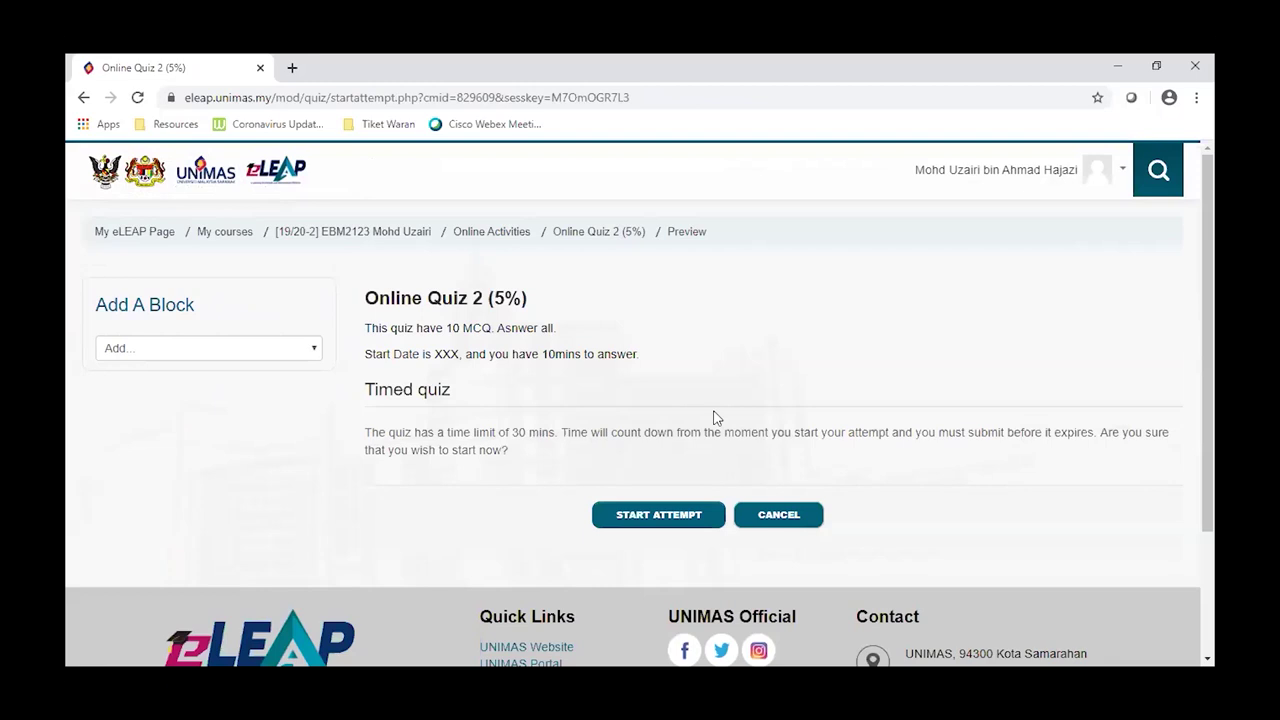
left_click(625, 514)
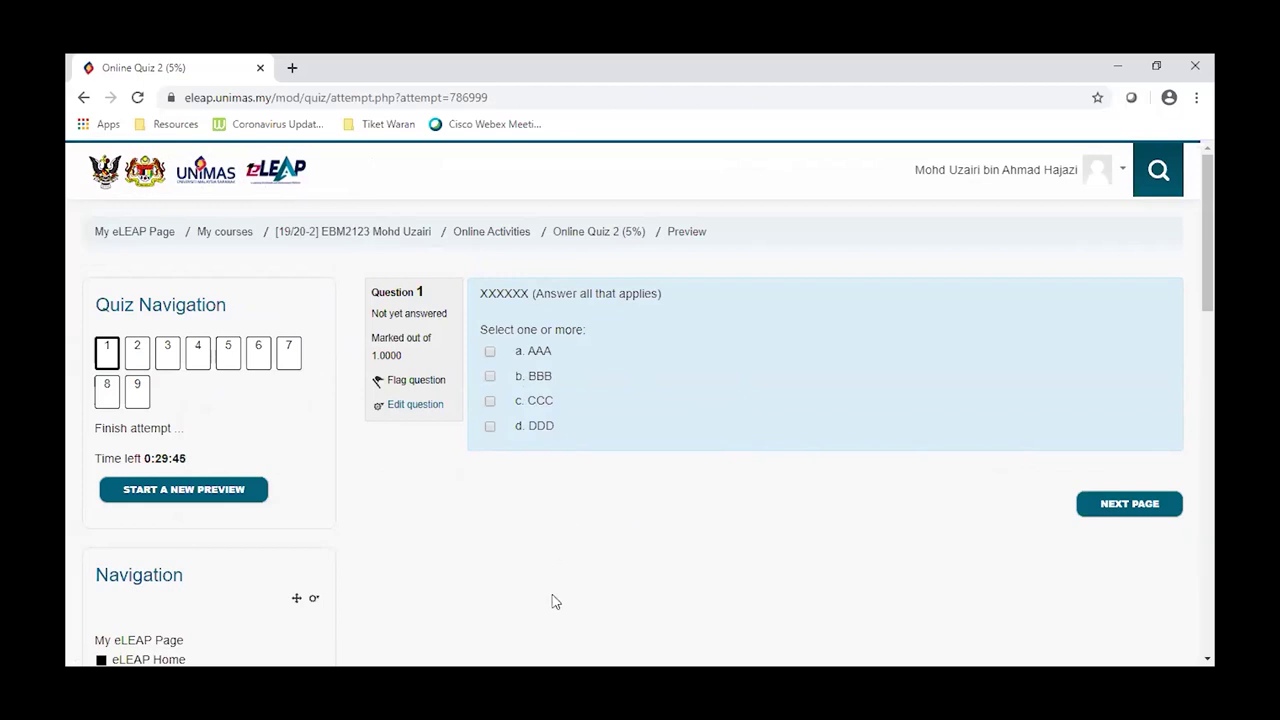
left_click(599, 233)
- Go back through the Online Activities section to the Online Quiz 2 overview page
scroll(449, 569, "down", 1)
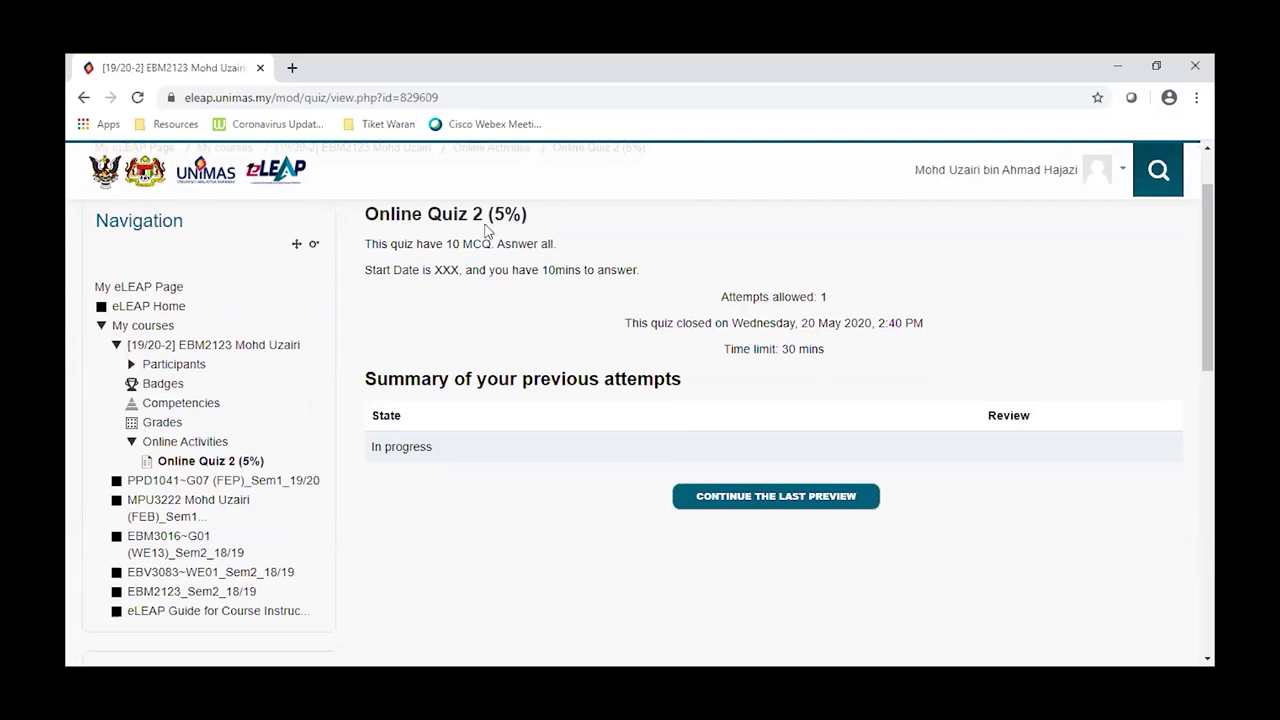
scroll(486, 237, "up", 1)
left_click(477, 238)
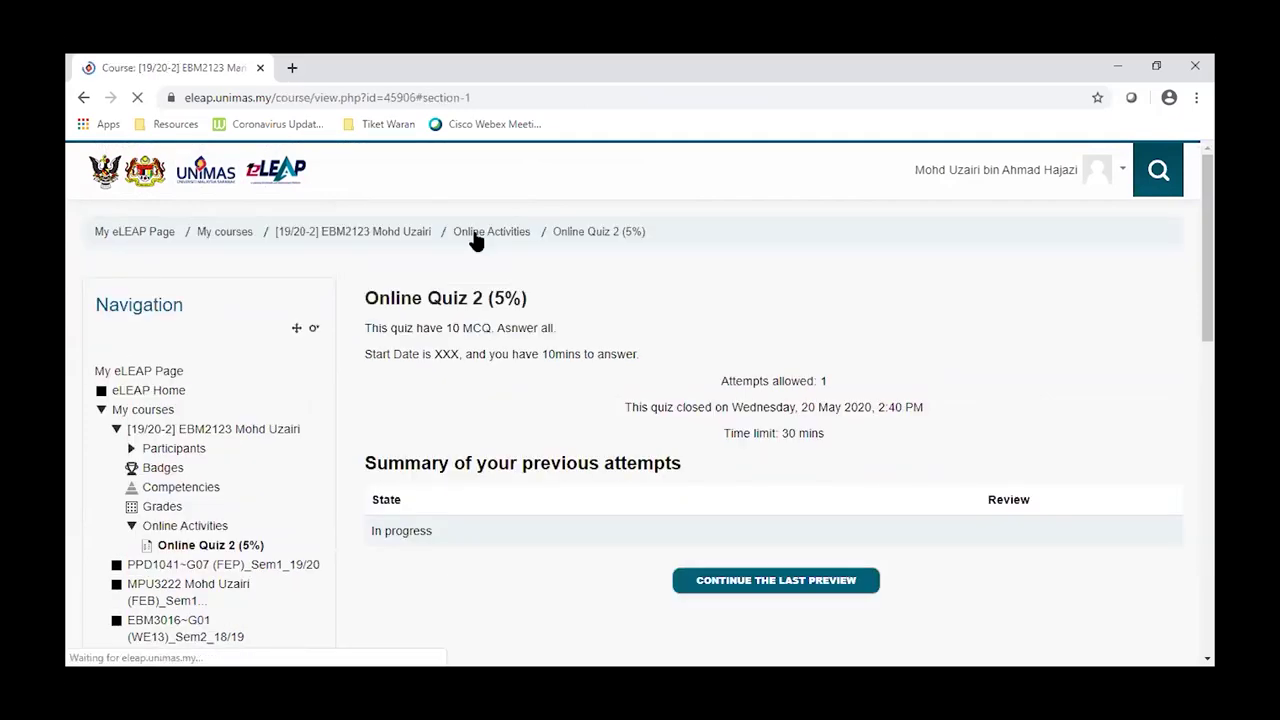
scroll(546, 371, "down", 2)
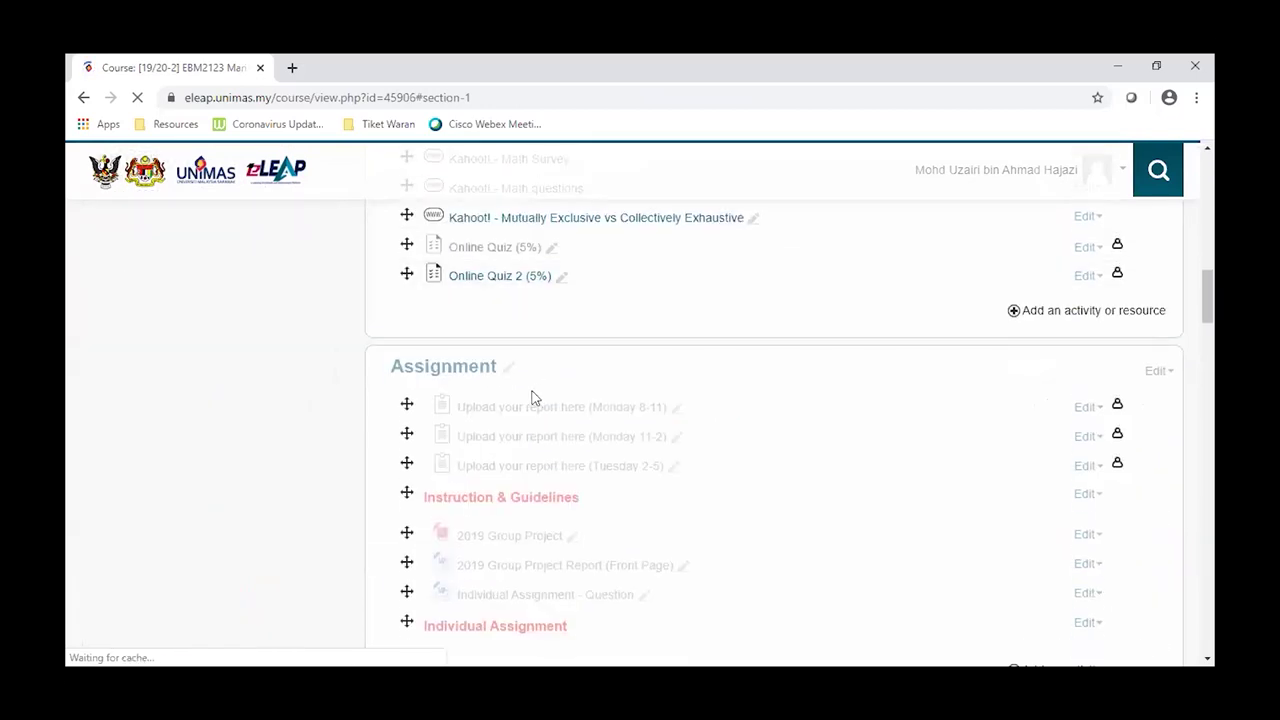
left_click(496, 282)
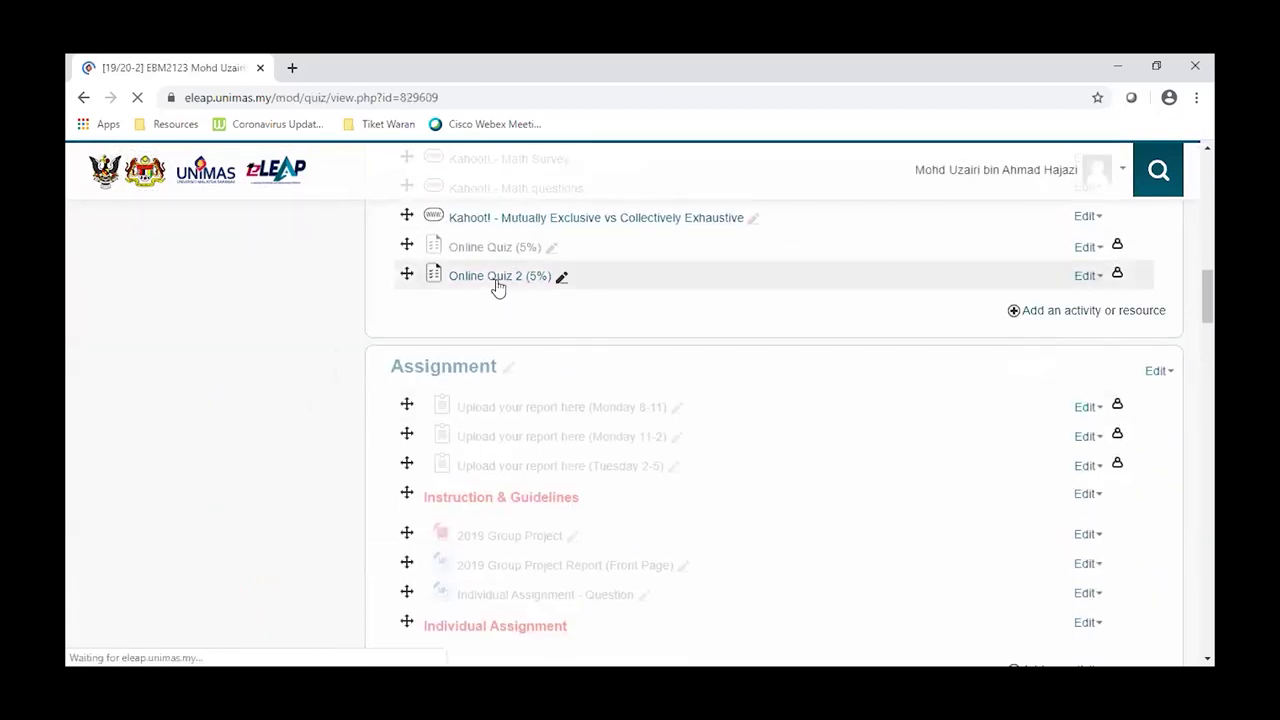
scroll(563, 474, "down", 2)
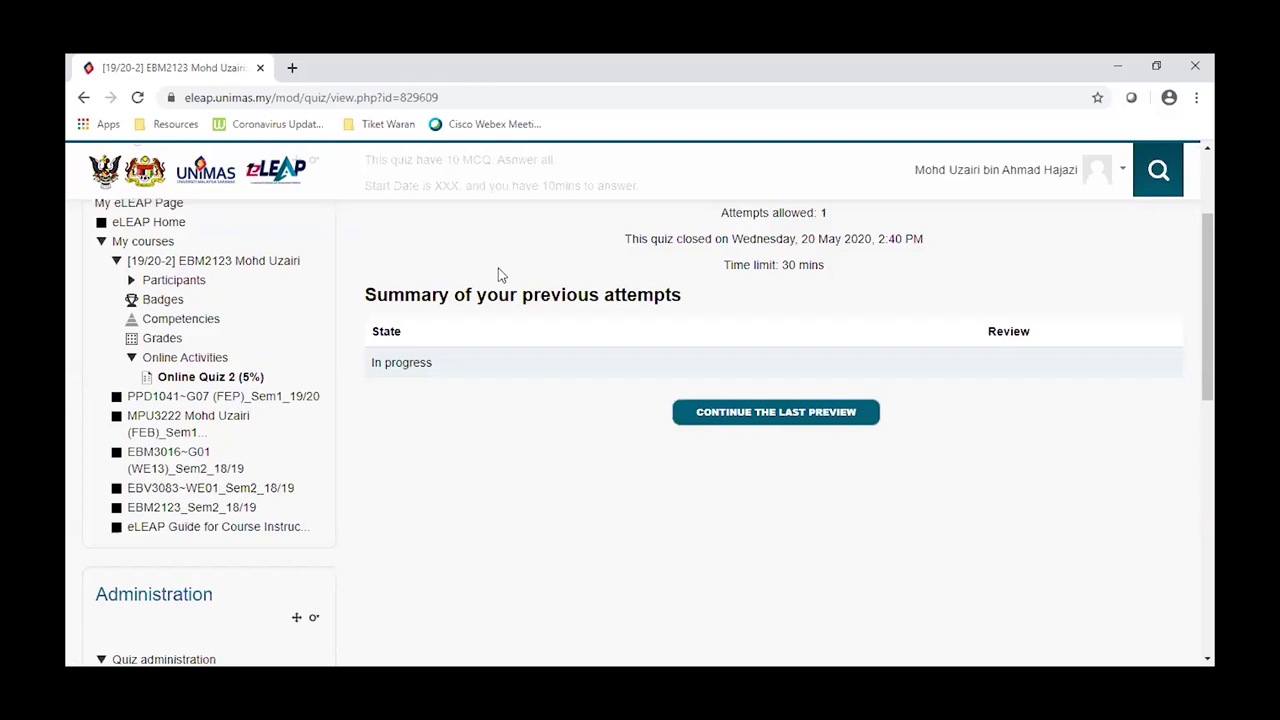
scroll(200, 495, "down", 2)
- Repaginate Online Quiz 2 to 2 questions per page, giving five pages
scroll(112, 452, "down", 1)
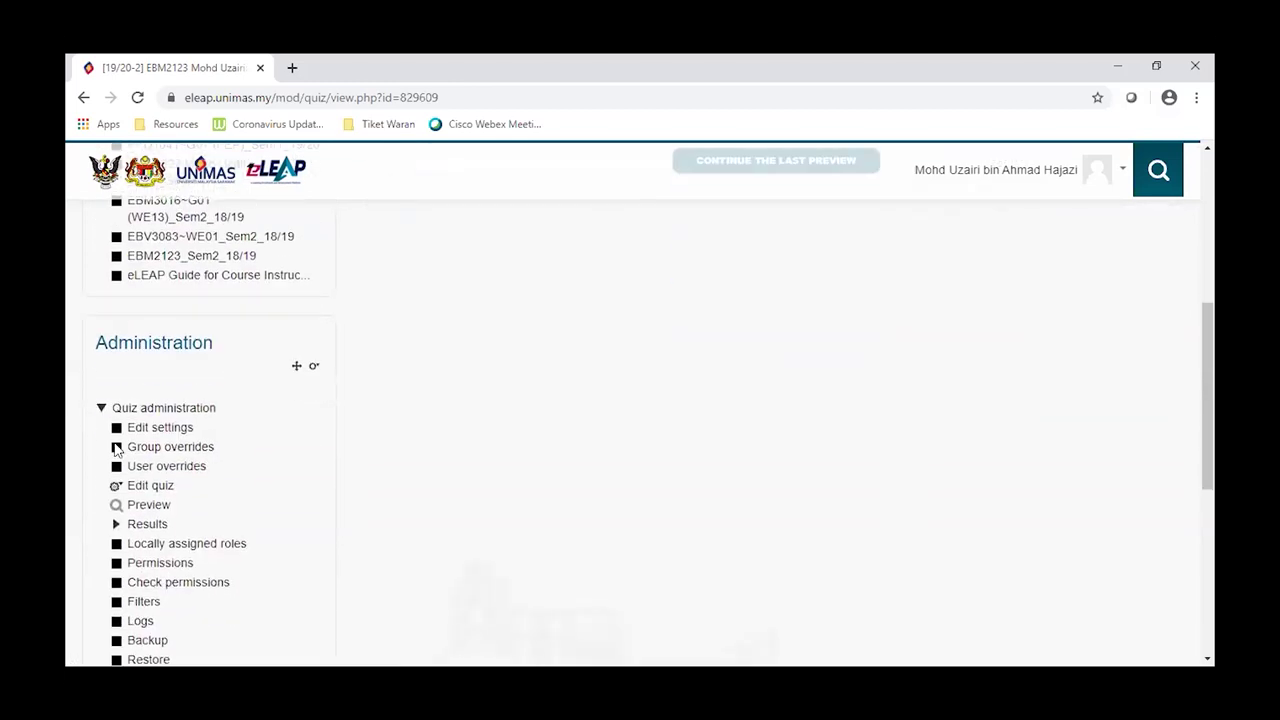
scroll(130, 447, "down", 1)
left_click(145, 402)
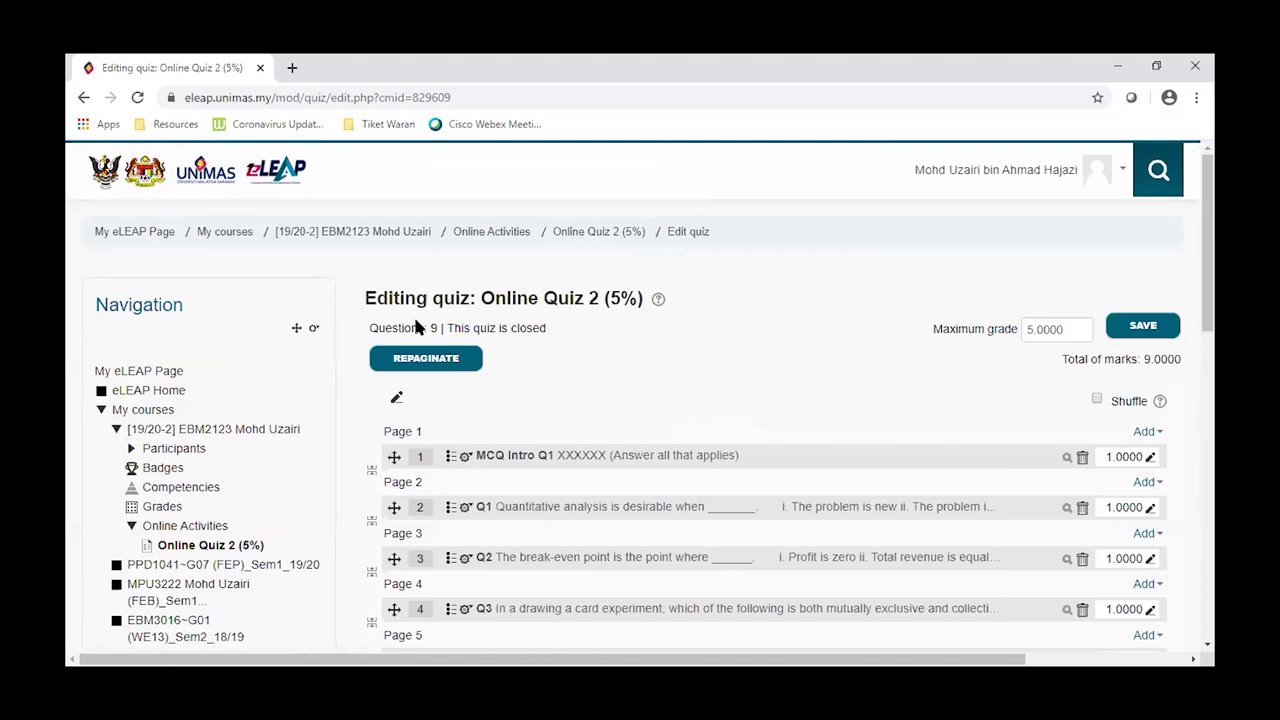
left_click(422, 362)
left_click(612, 416)
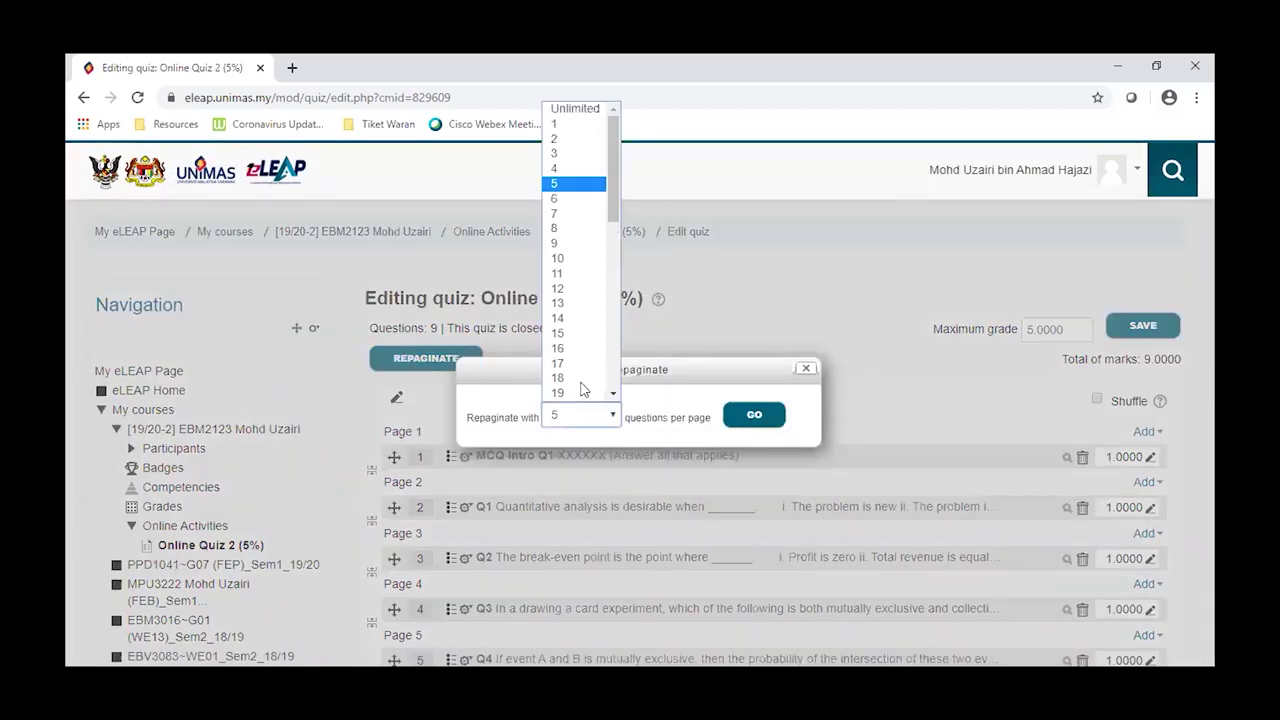
left_click(560, 138)
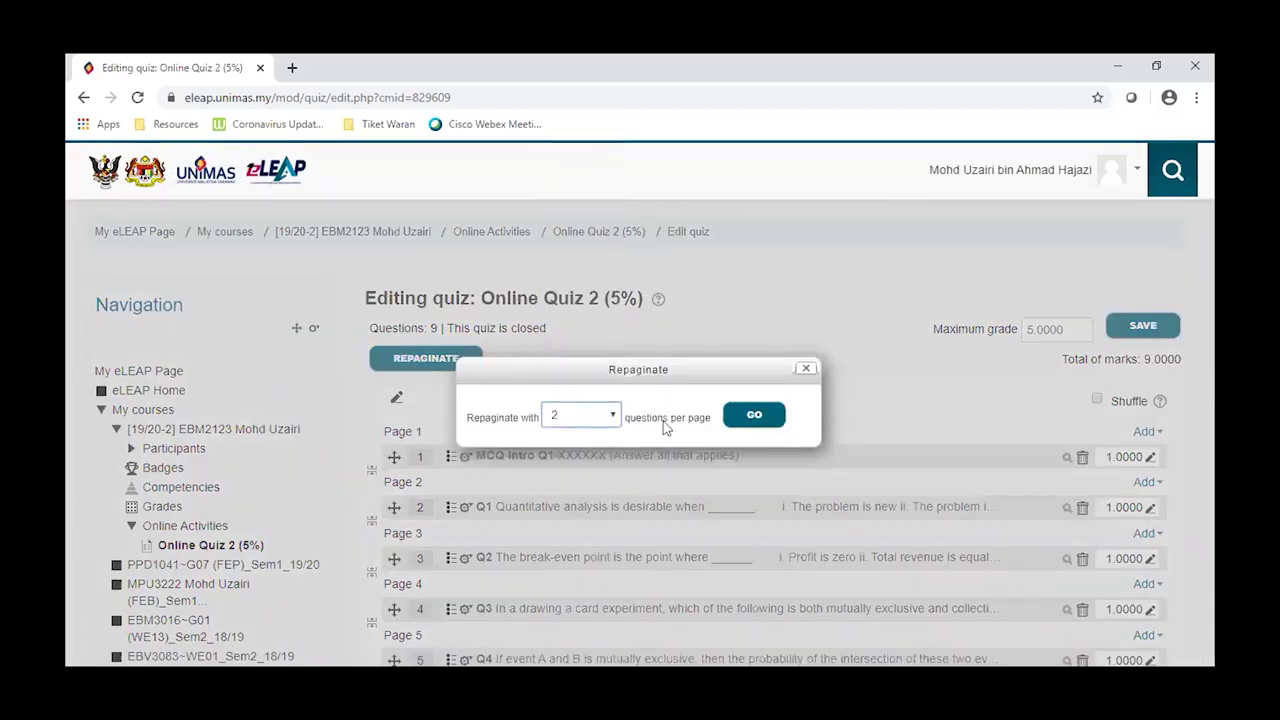
left_click(753, 418)
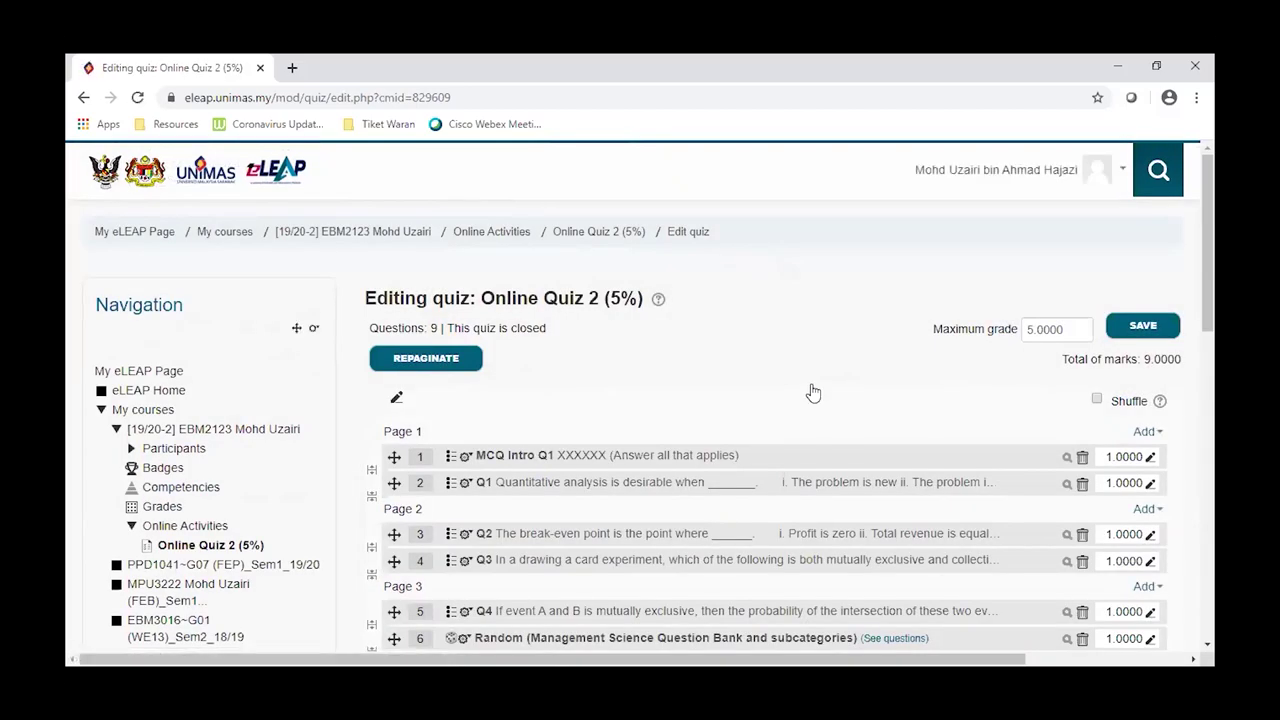
scroll(260, 580, "down", 2)
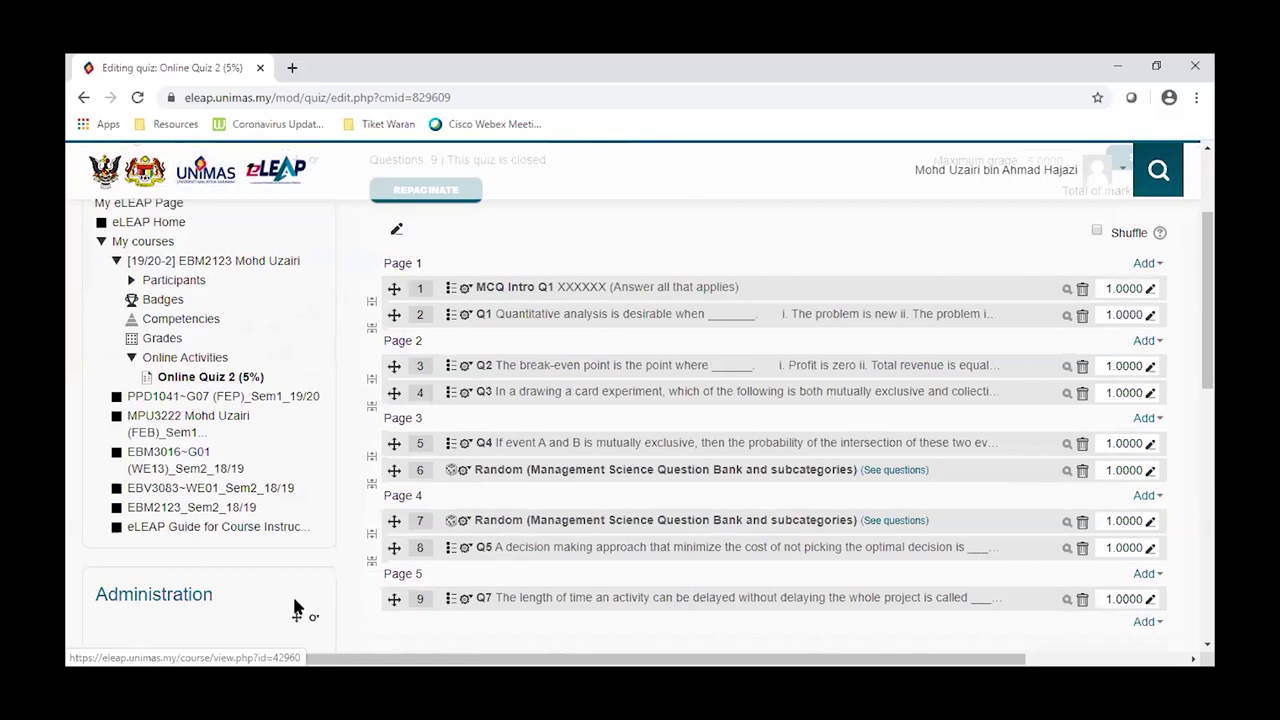
scroll(225, 570, "down", 2)
scroll(205, 552, "down", 1)
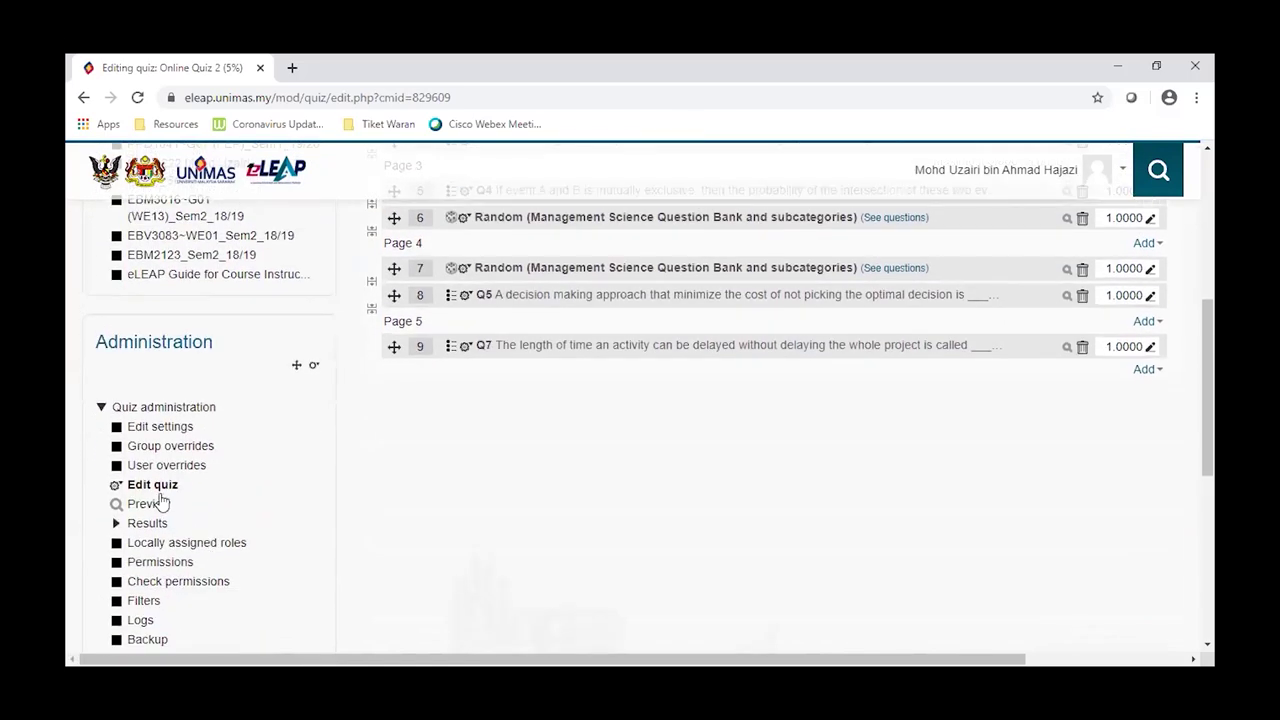
- Start a new timed preview attempt of Online Quiz 2
left_click(151, 503)
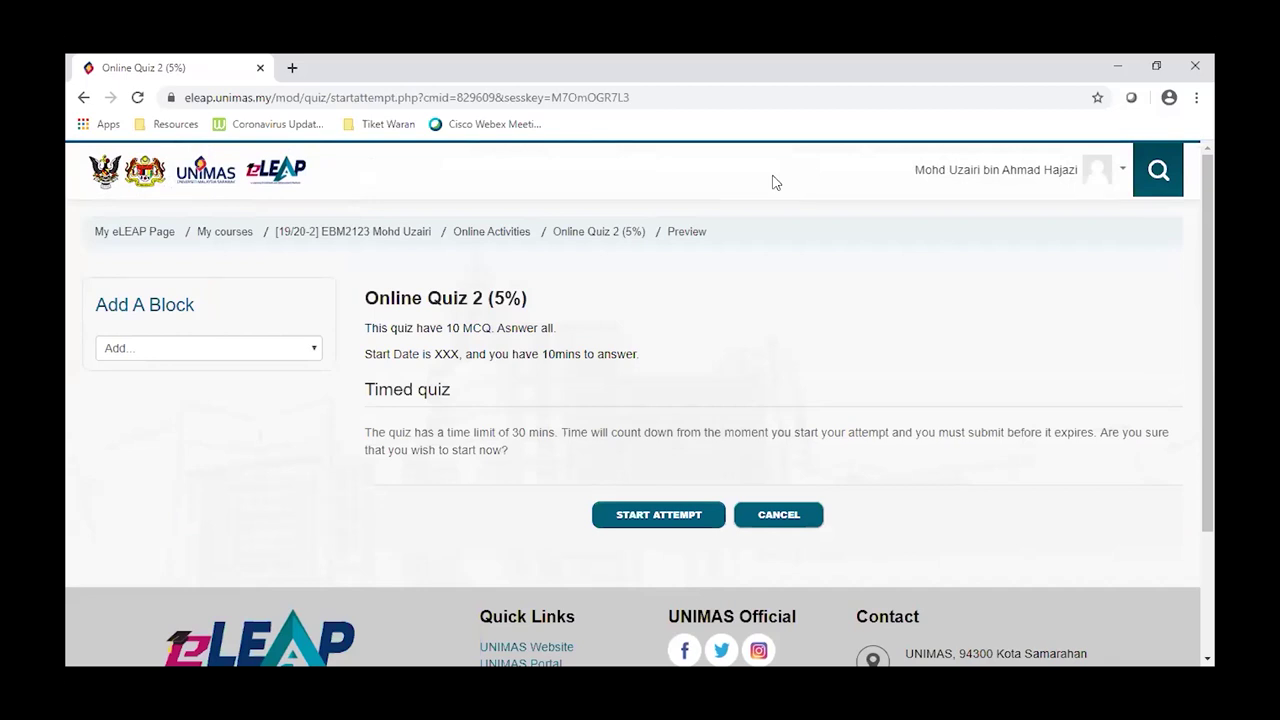
left_click(625, 516)
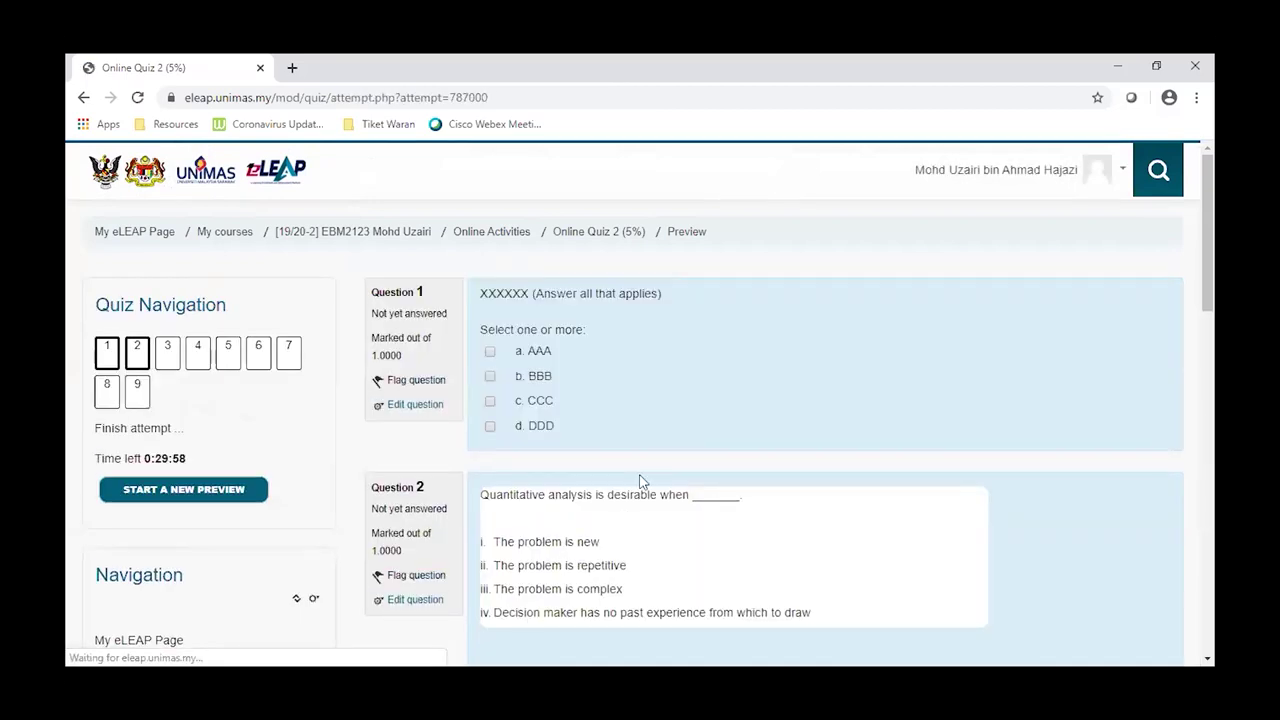
scroll(538, 430, "down", 2)
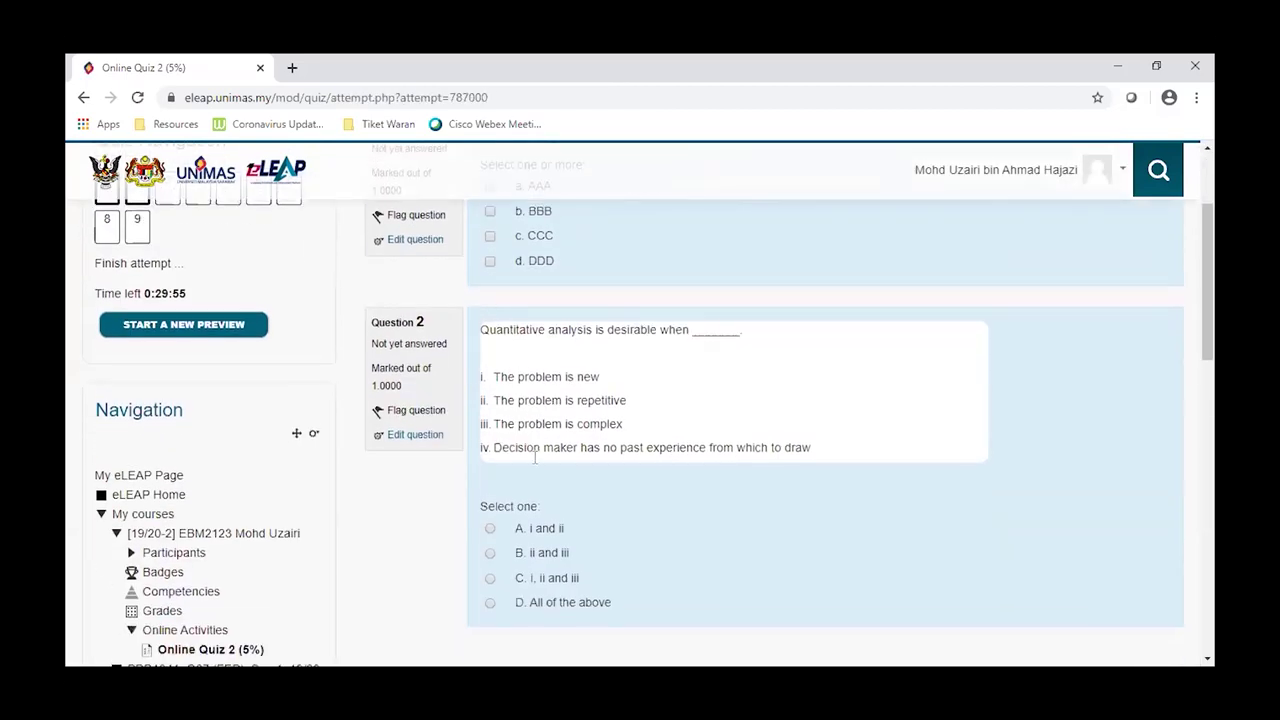
scroll(515, 470, "up", 2)
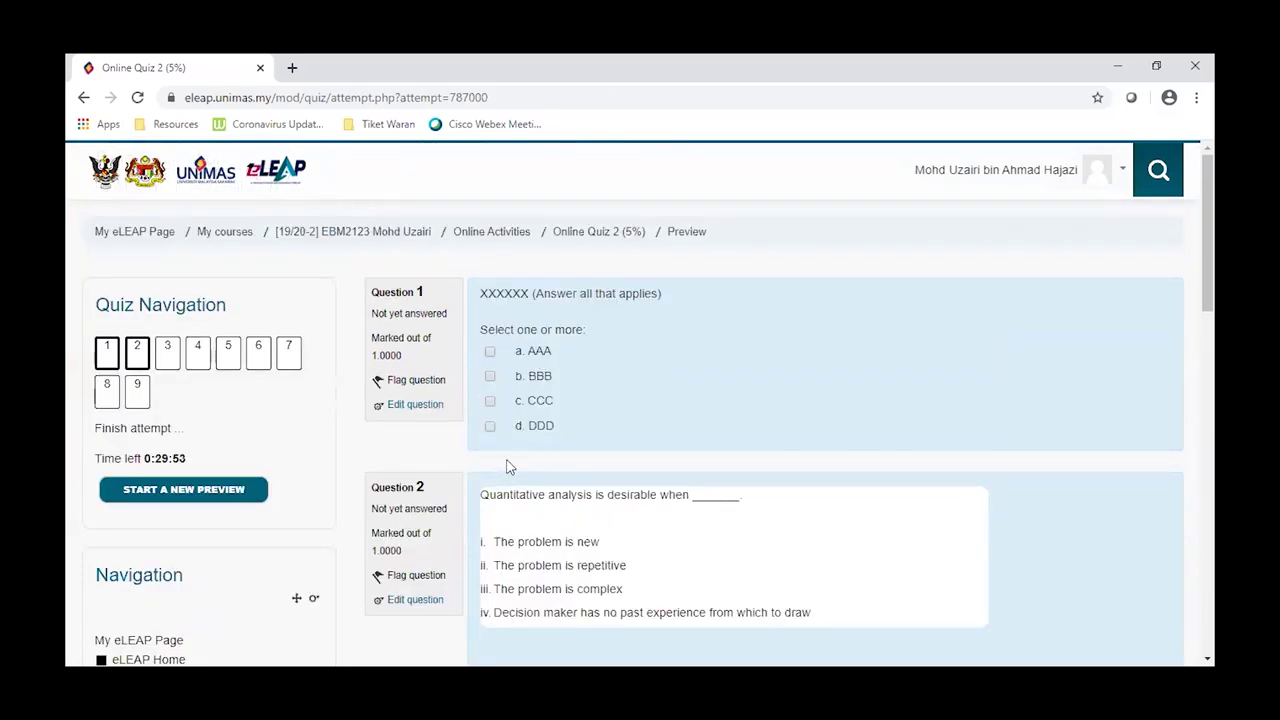
scroll(510, 460, "down", 4)
scroll(520, 449, "up", 4)
scroll(611, 449, "down", 1)
- Answer Question 1 with only AAA selected, unticking BBB
left_click(490, 270)
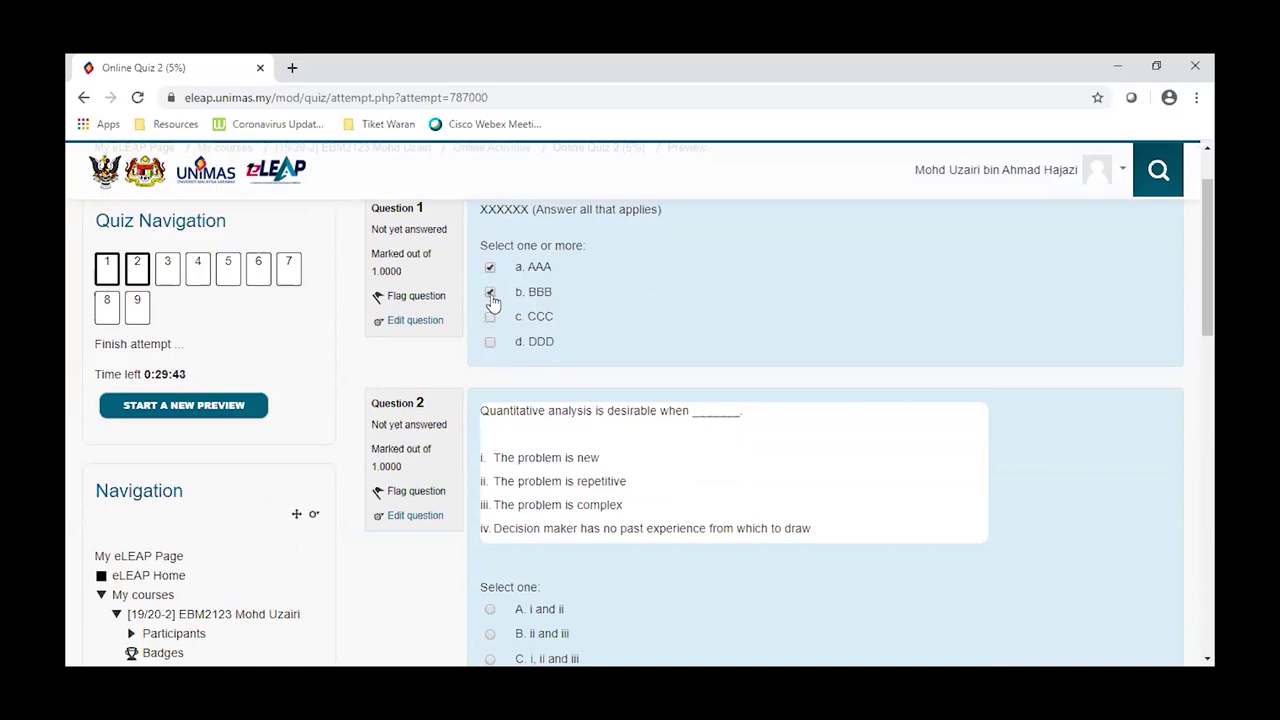
left_click(490, 292)
scroll(517, 368, "up", 1)
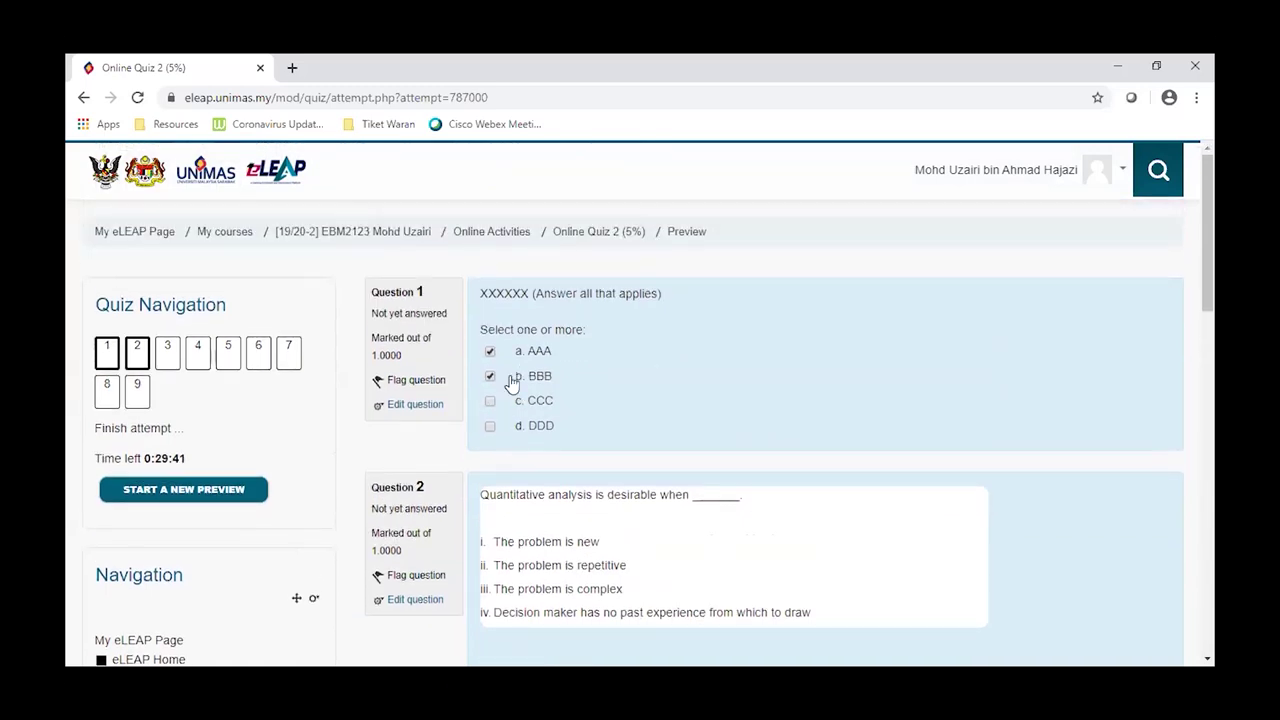
left_click(491, 377)
- Page forward twice through the quiz and finish the attempt to reach its summary
scroll(514, 400, "down", 4)
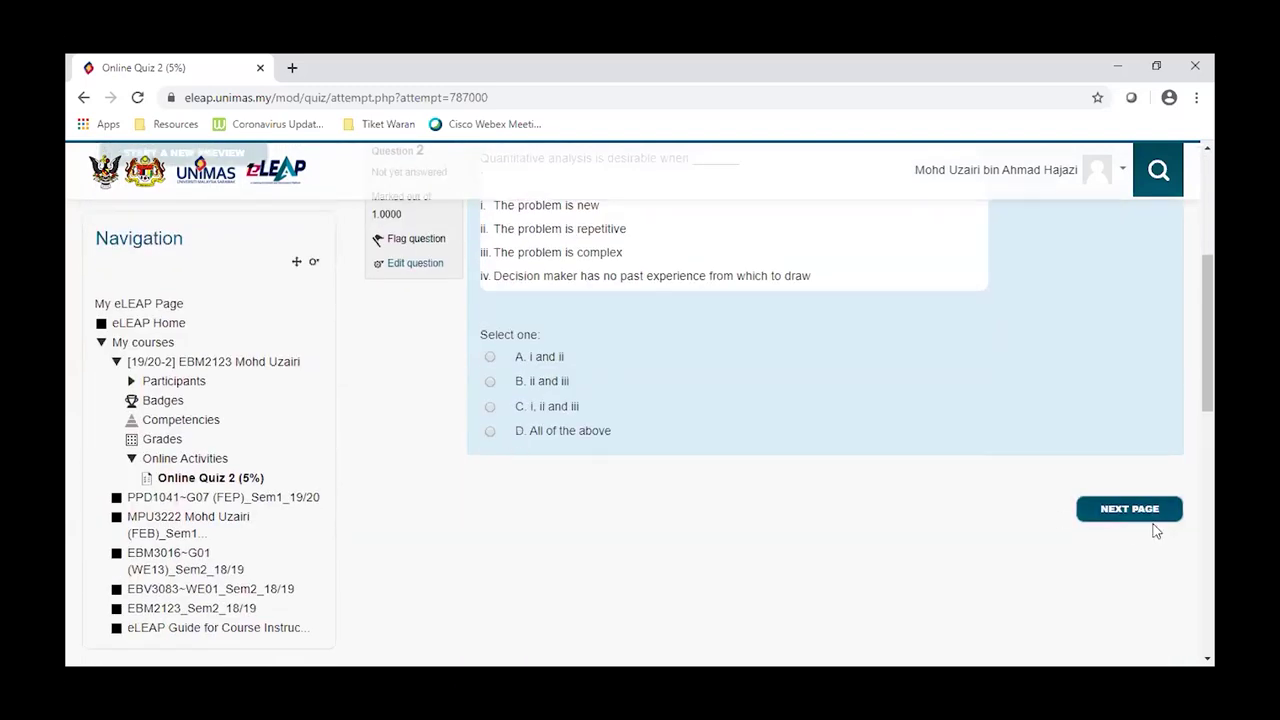
left_click(1112, 512)
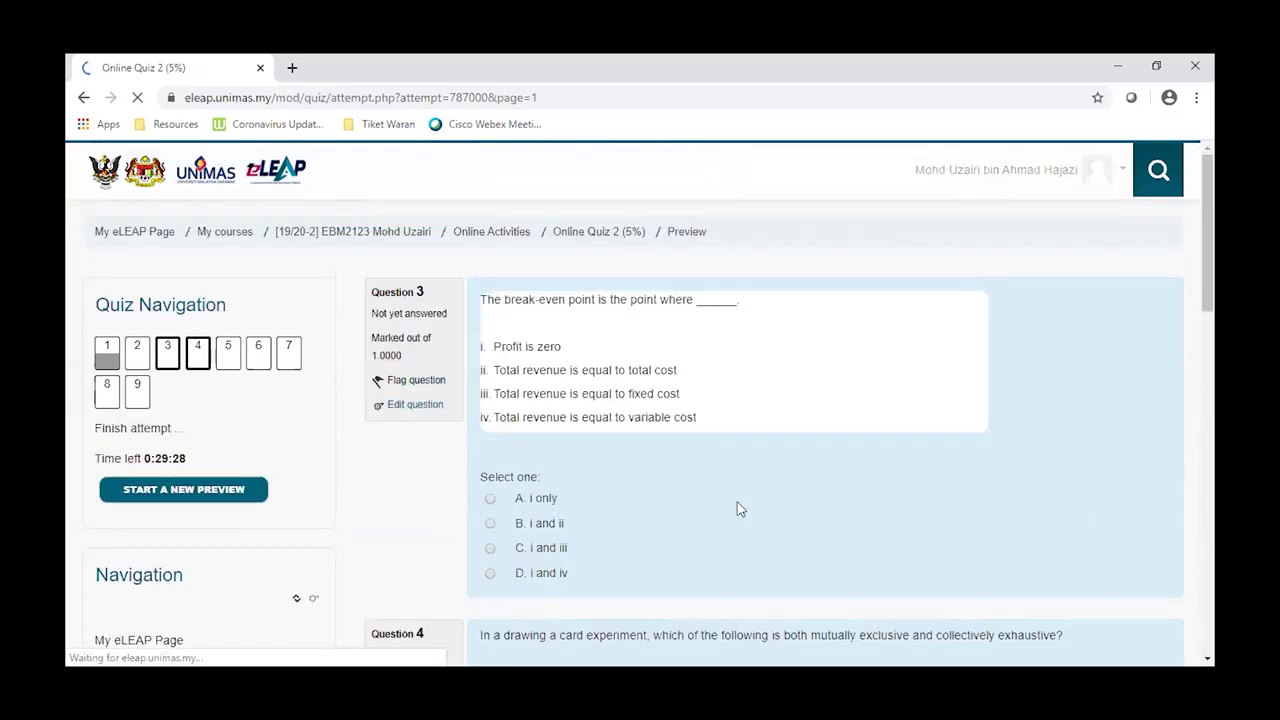
scroll(770, 509, "down", 5)
left_click(1112, 428)
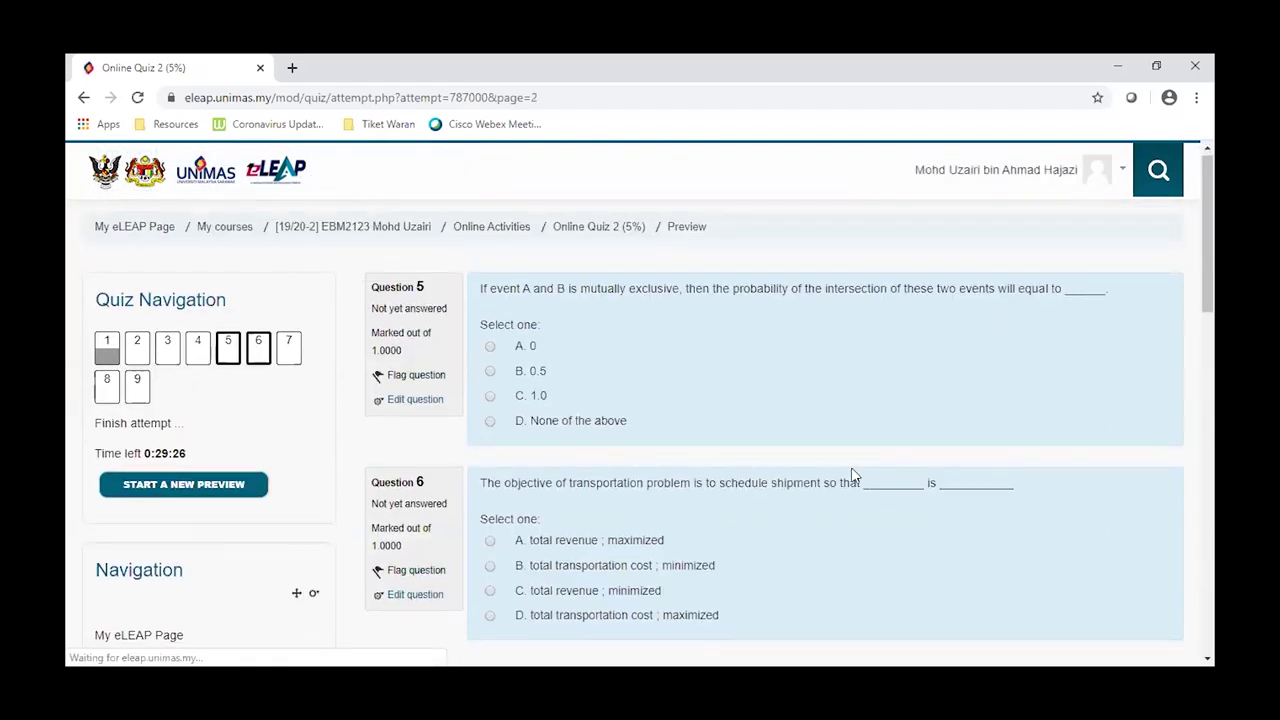
scroll(853, 475, "down", 1)
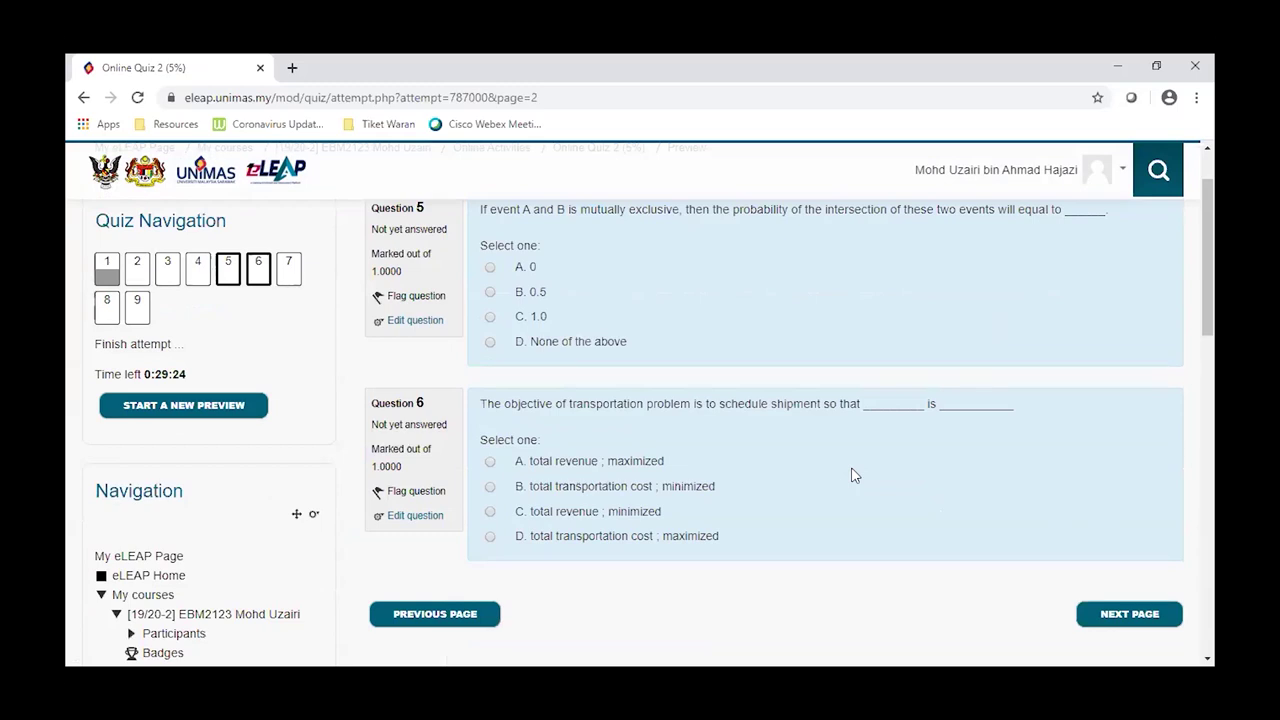
left_click(125, 344)
- Submit all answers and confirm finishing the preview attempt
scroll(579, 416, "down", 5)
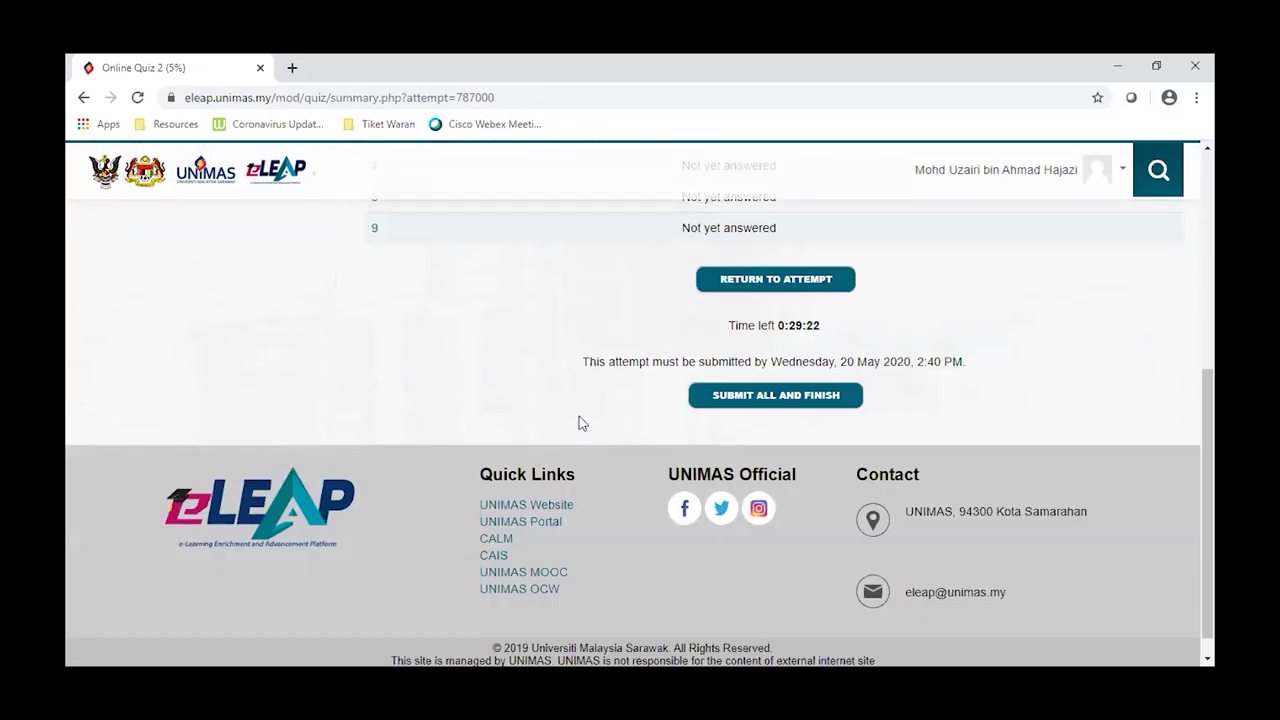
scroll(579, 416, "up", 1)
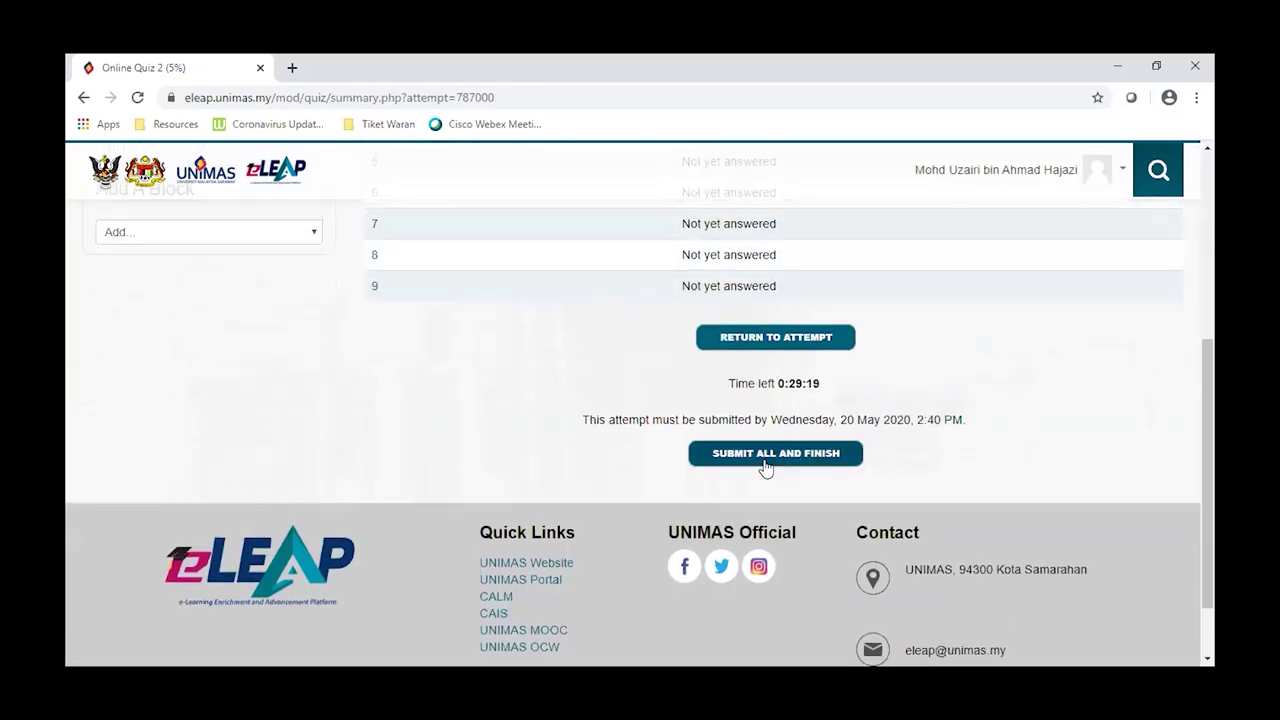
left_click(765, 460)
left_click(673, 488)
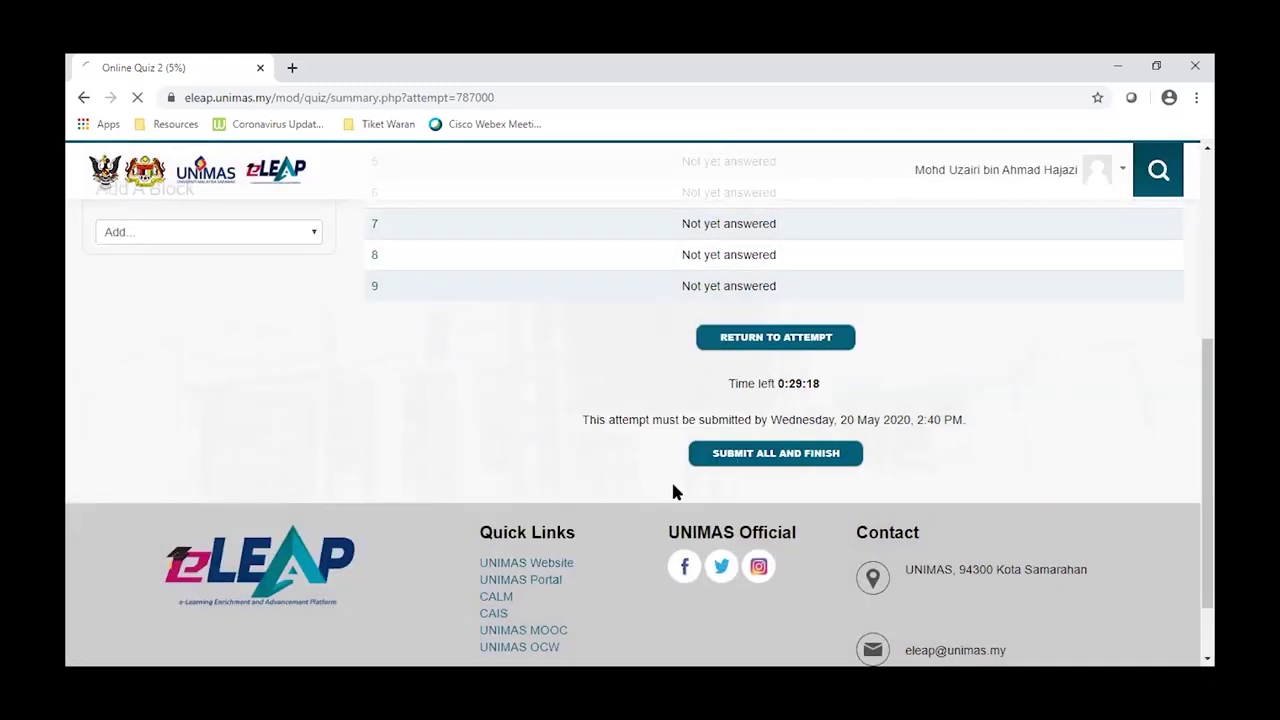
- Review the 0.2778/5.0000 result and Question 1's 0.5 mark, then return to editing
scroll(612, 450, "down", 1)
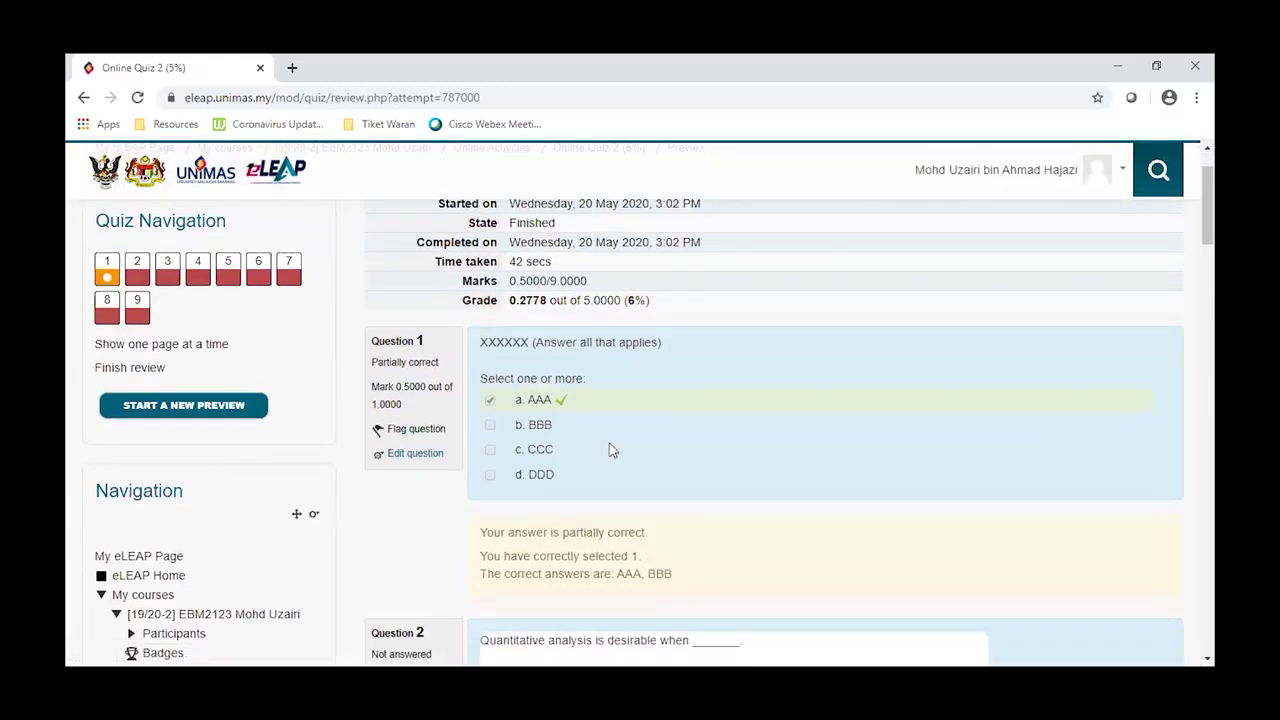
scroll(612, 450, "down", 1)
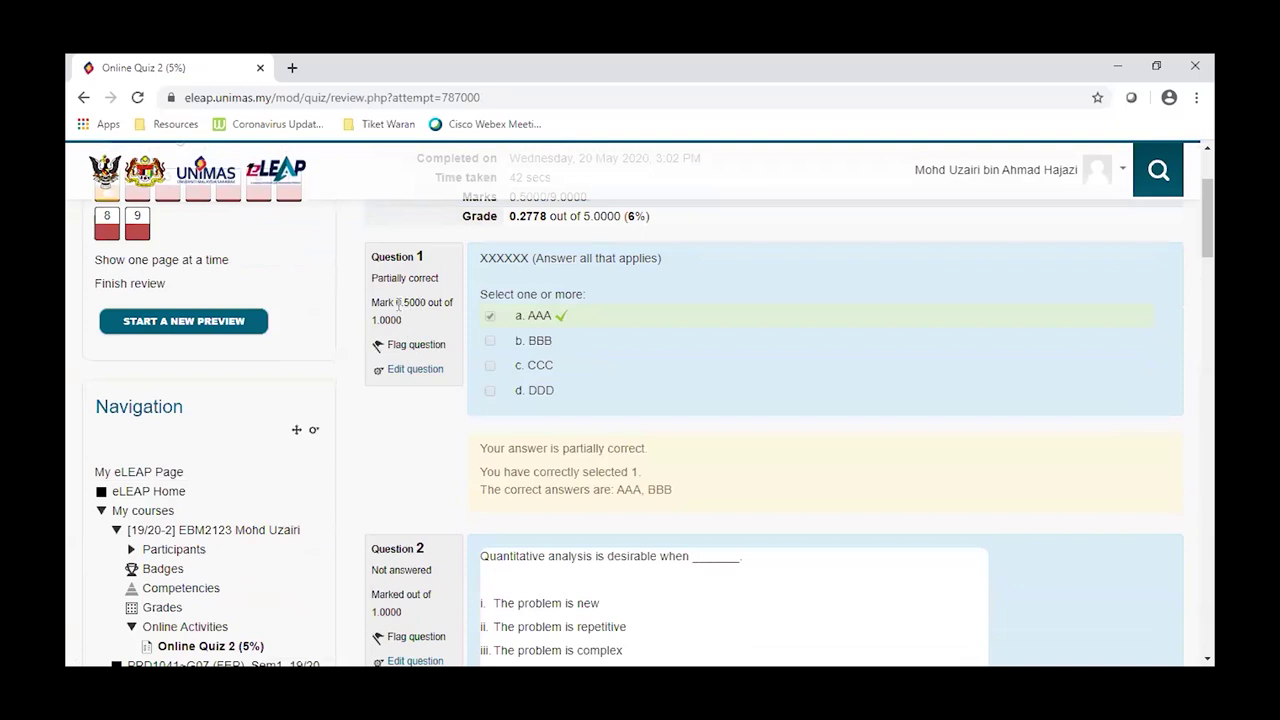
left_click_drag(397, 304, 427, 304)
scroll(230, 483, "down", 5)
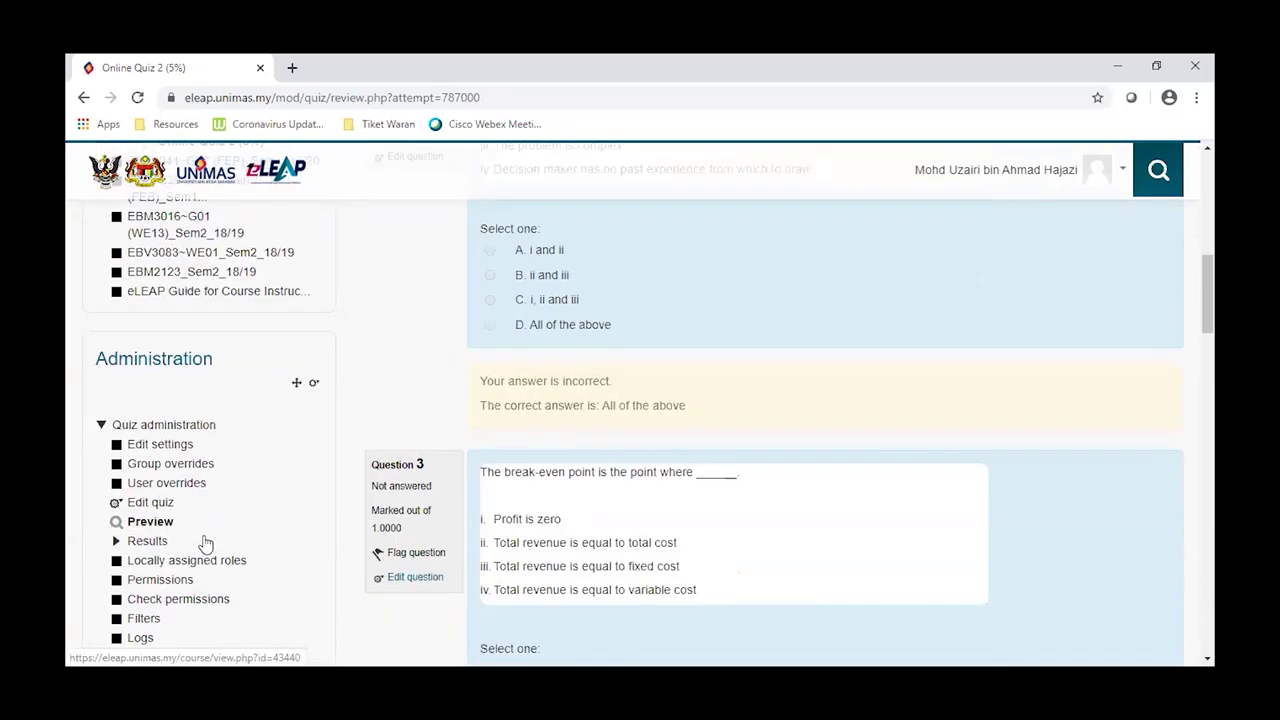
left_click(163, 505)
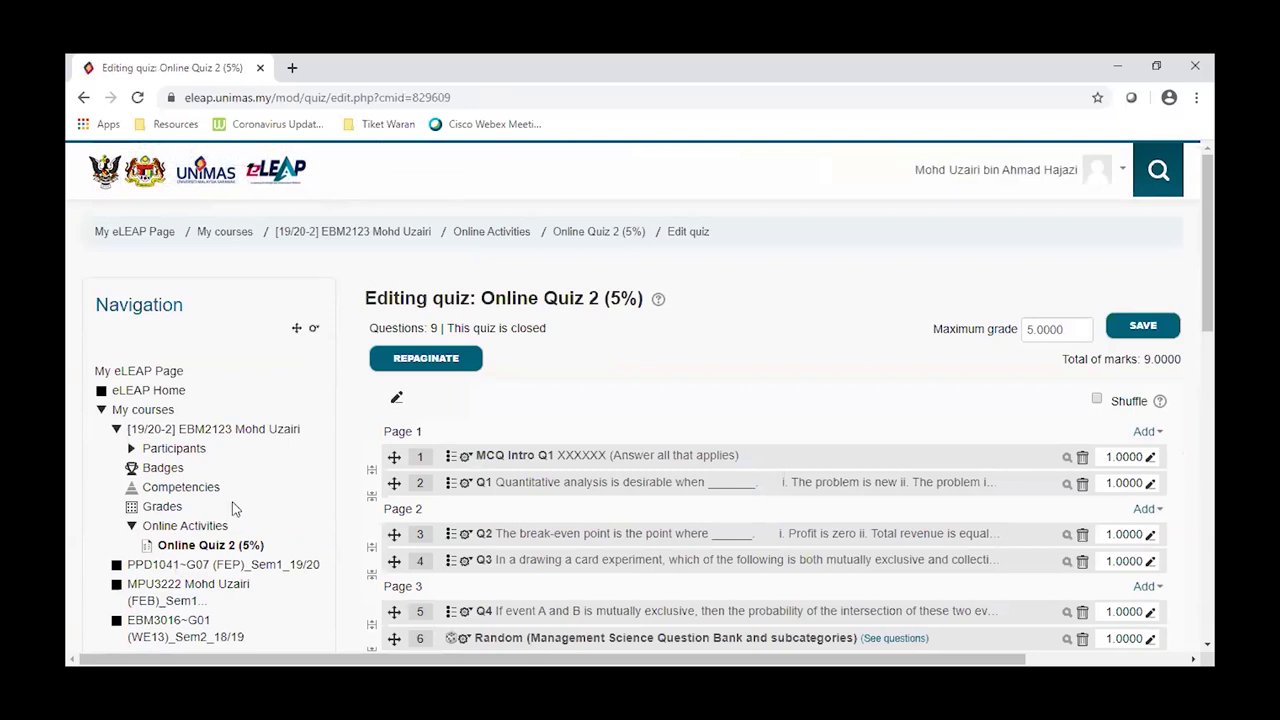
- Highlight the 5% weighting in the quiz title and the 9.0000 total of marks
scroll(233, 508, "down", 2)
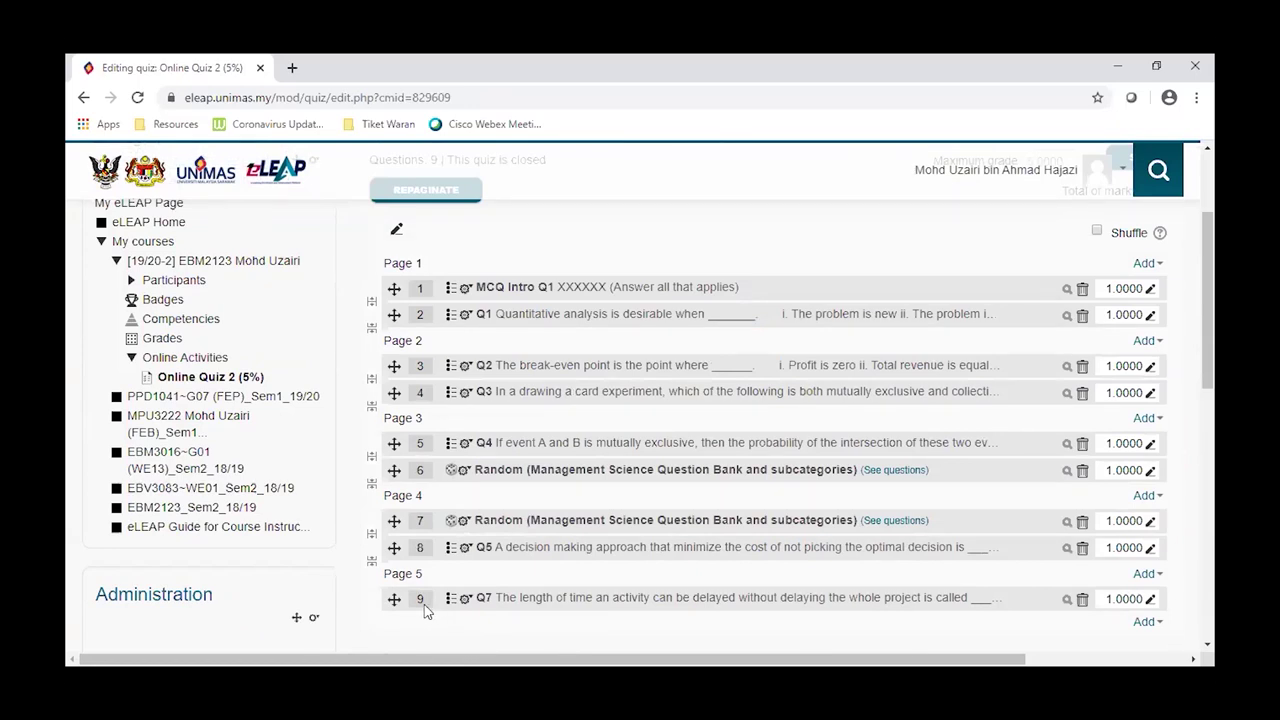
scroll(478, 495, "up", 2)
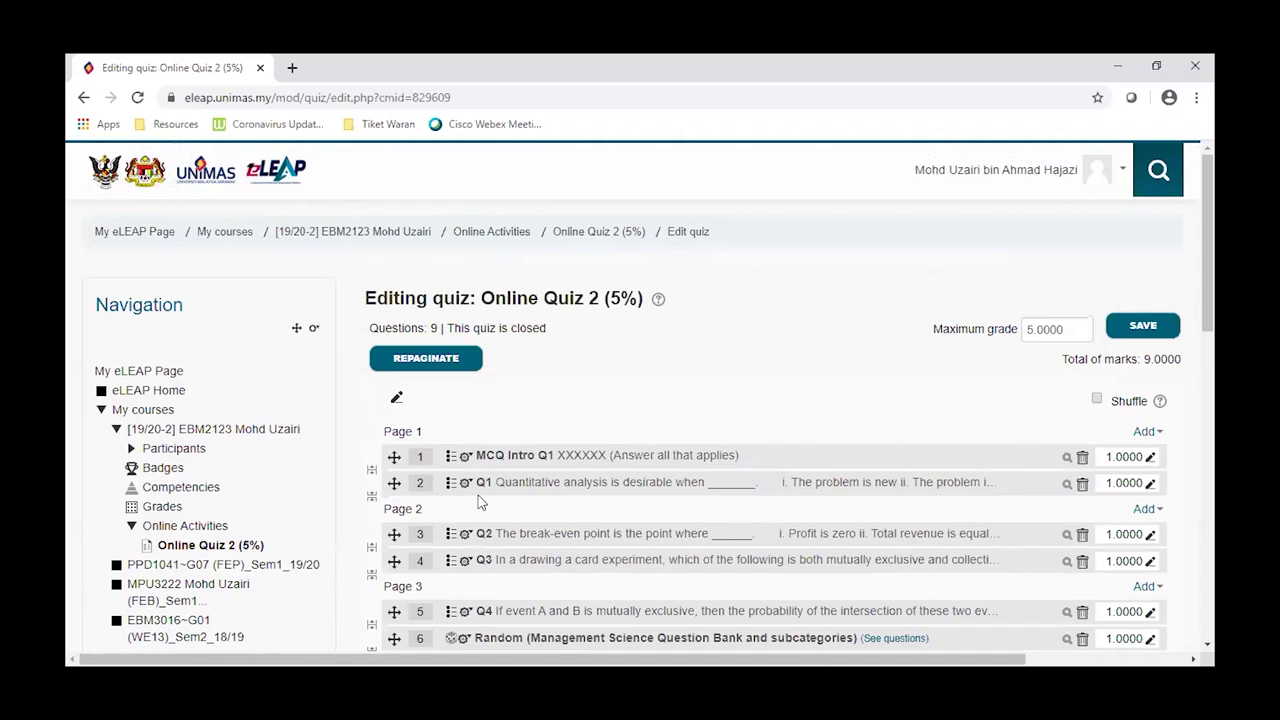
scroll(420, 486, "down", 5)
scroll(420, 484, "up", 5)
double_click(628, 298)
left_click(641, 365)
left_click_drag(1146, 359, 1178, 354)
left_click(981, 412)
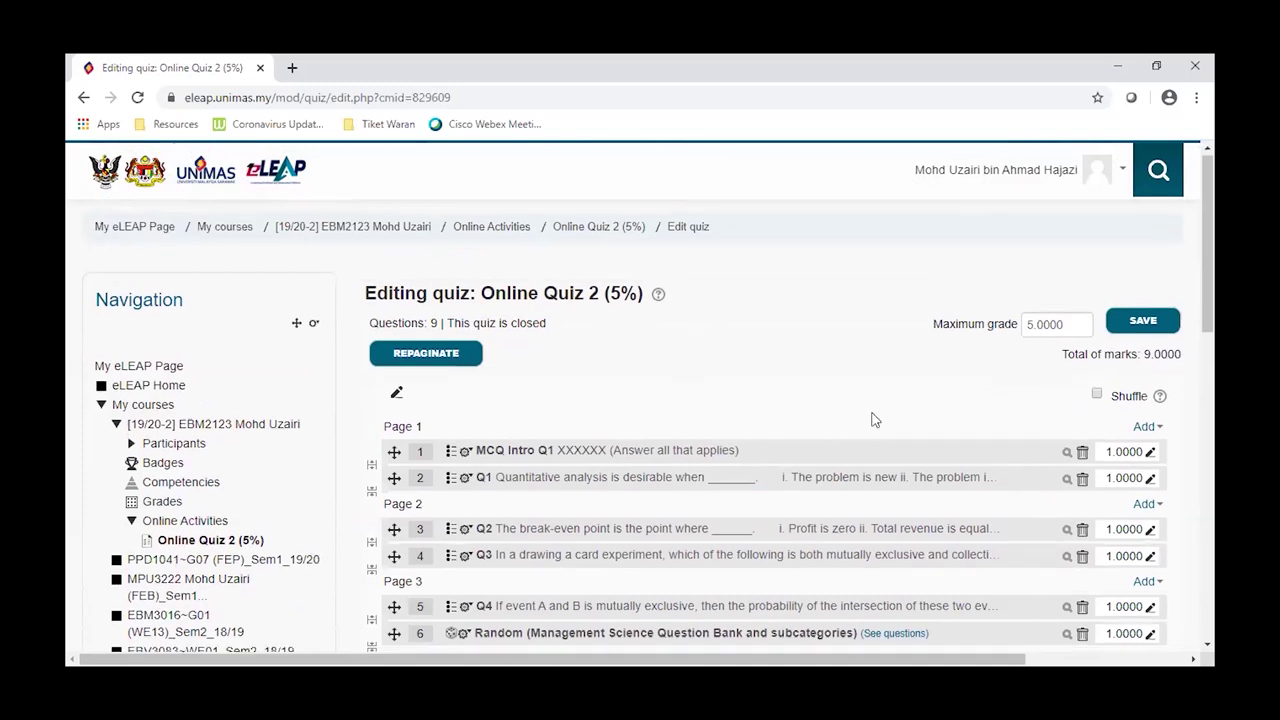
- Show the Add options for Page 1 of the quiz
scroll(900, 410, "down", 3)
scroll(967, 390, "up", 2)
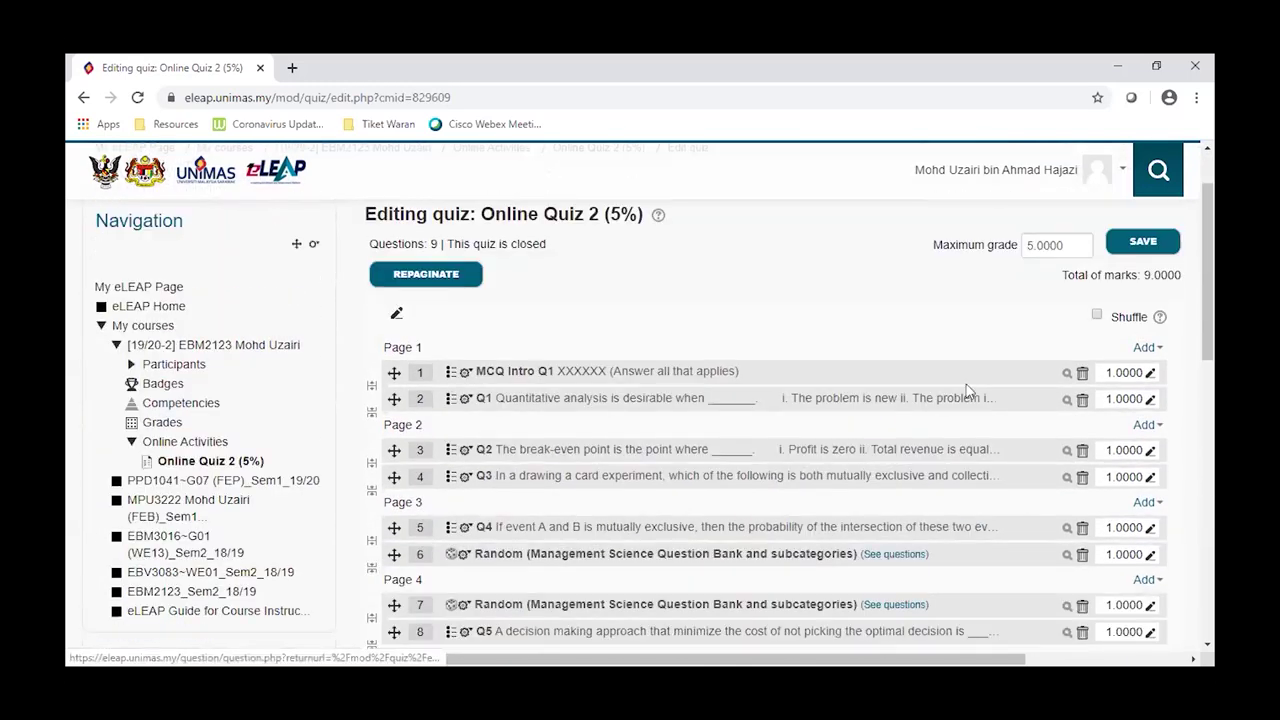
left_click(1145, 348)
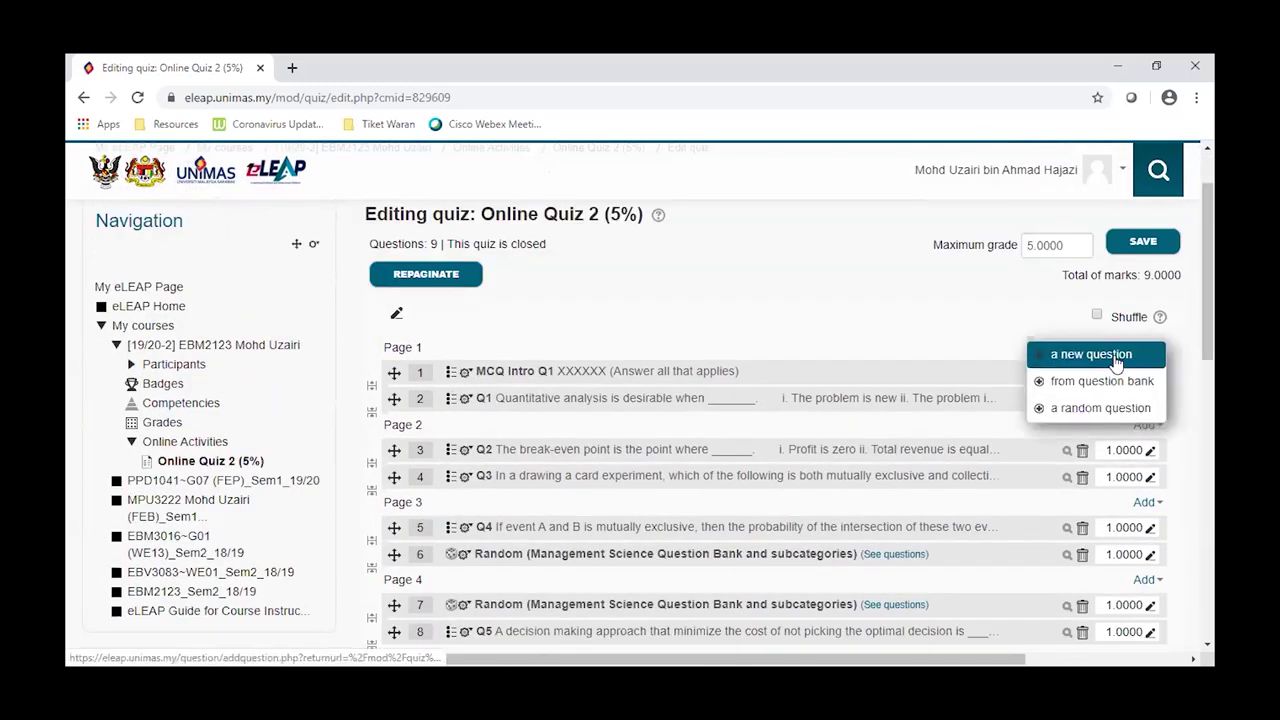
- Add a question from the Management Science Question Bank, making 10 questions worth 10.0000 marks
left_click(1102, 383)
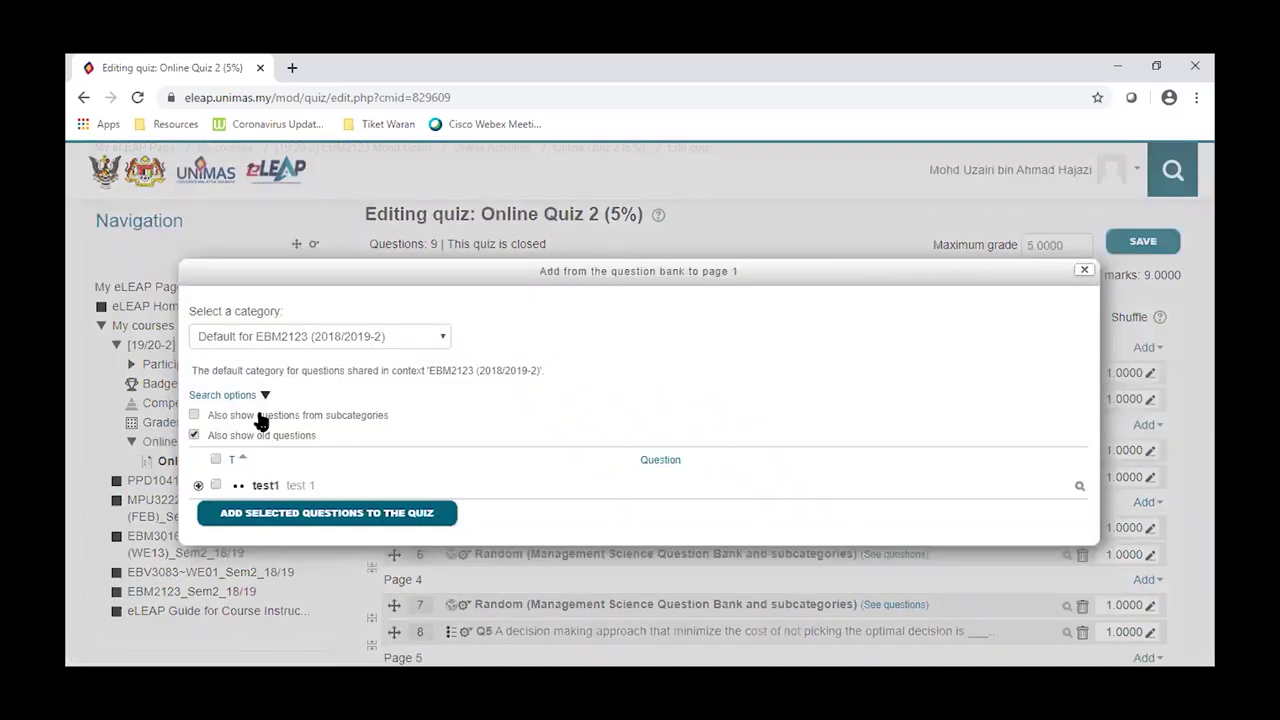
left_click(350, 340)
left_click(355, 415)
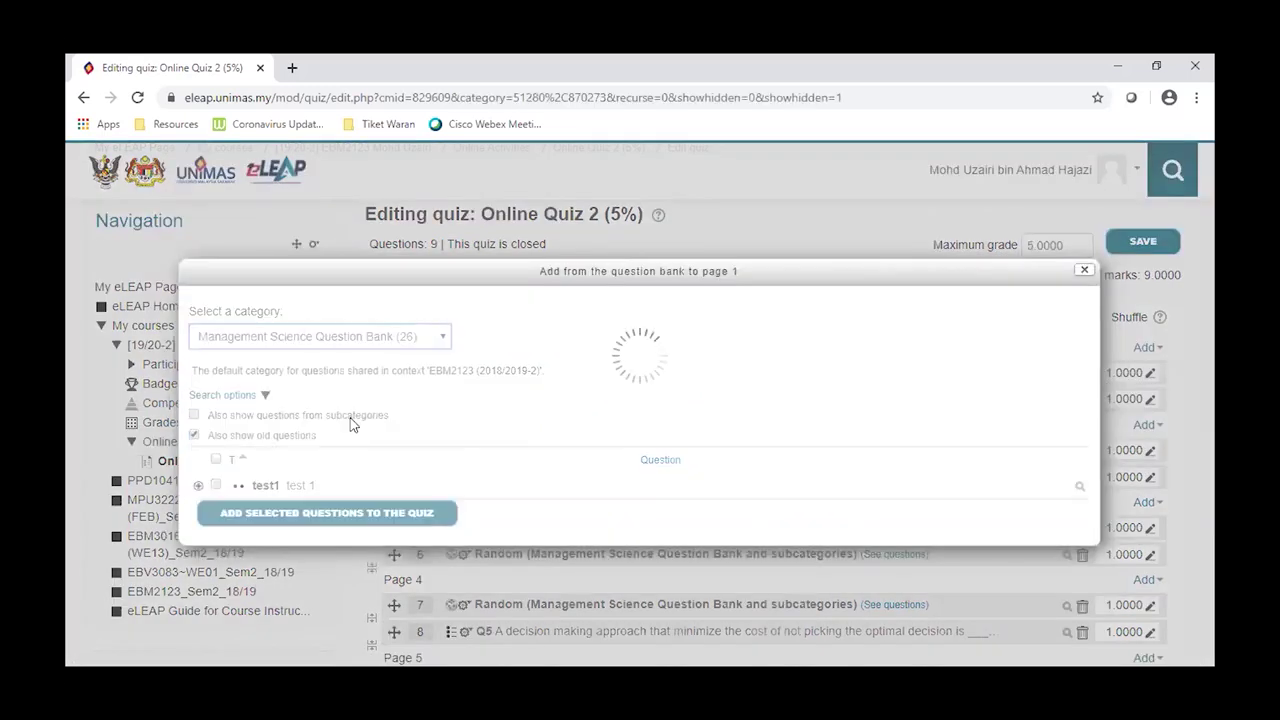
scroll(232, 470, "down", 5)
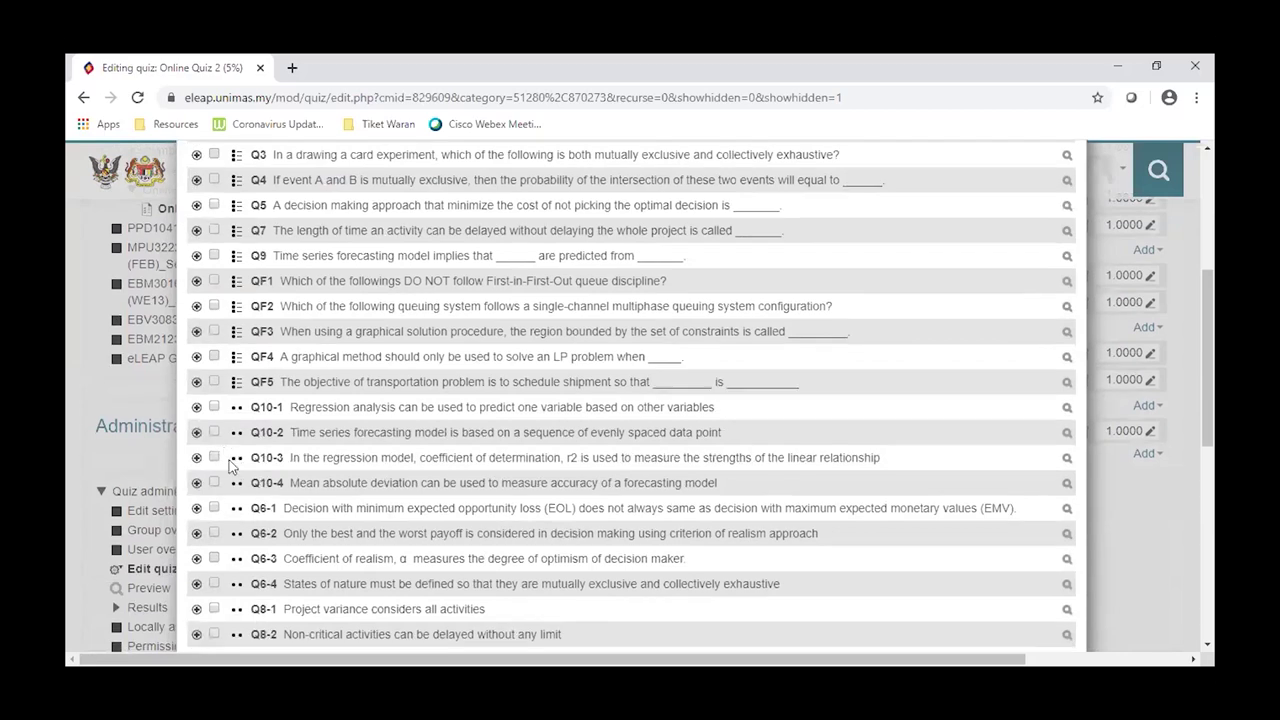
scroll(312, 486, "down", 3)
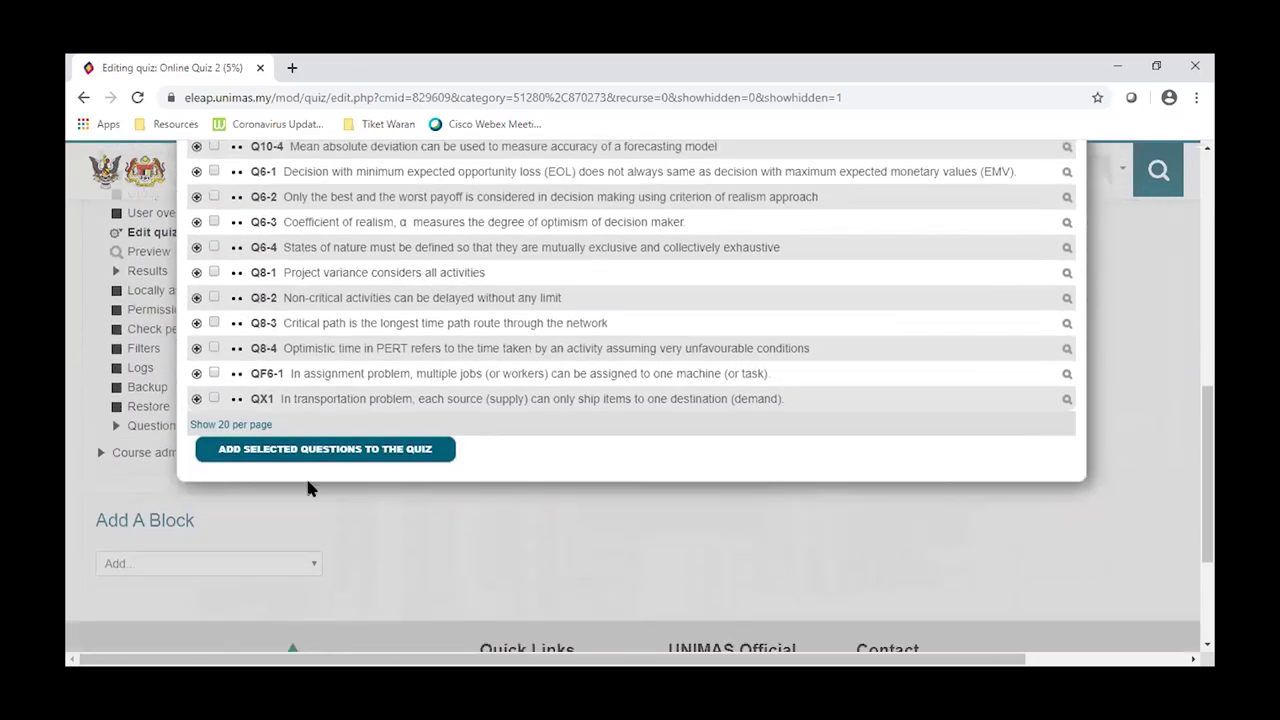
left_click(314, 451)
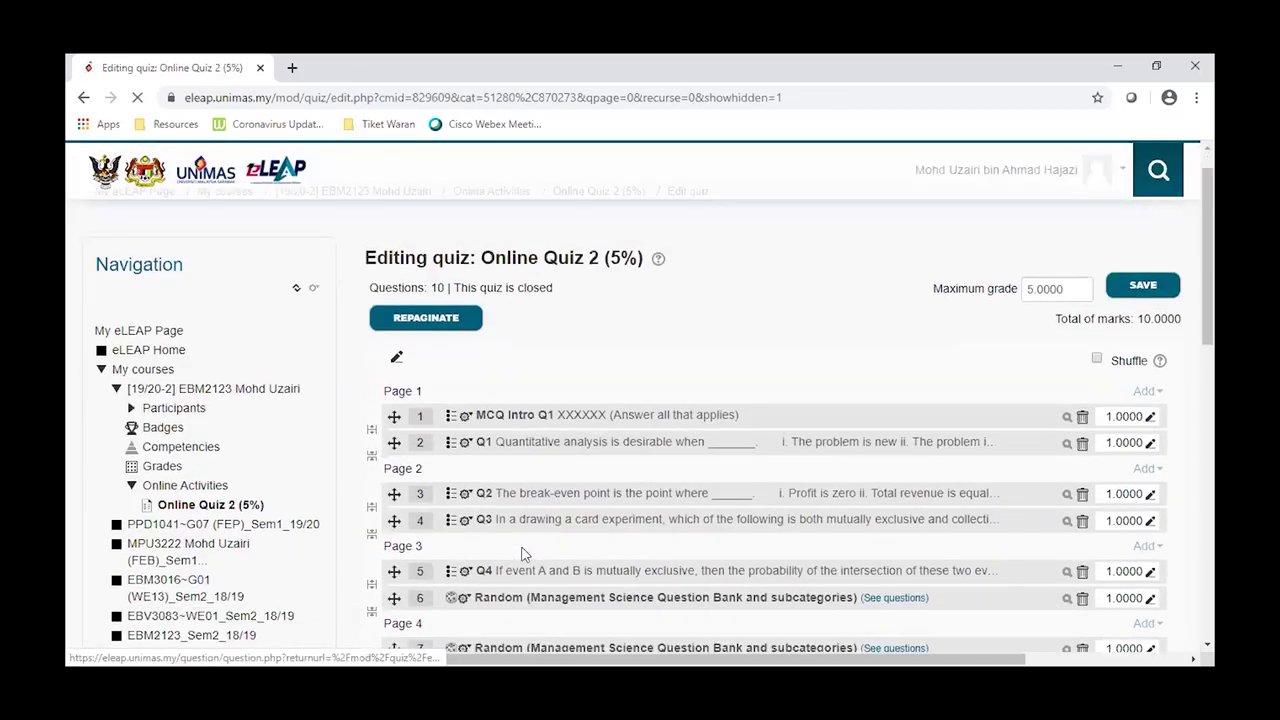
scroll(509, 566, "up", 10)
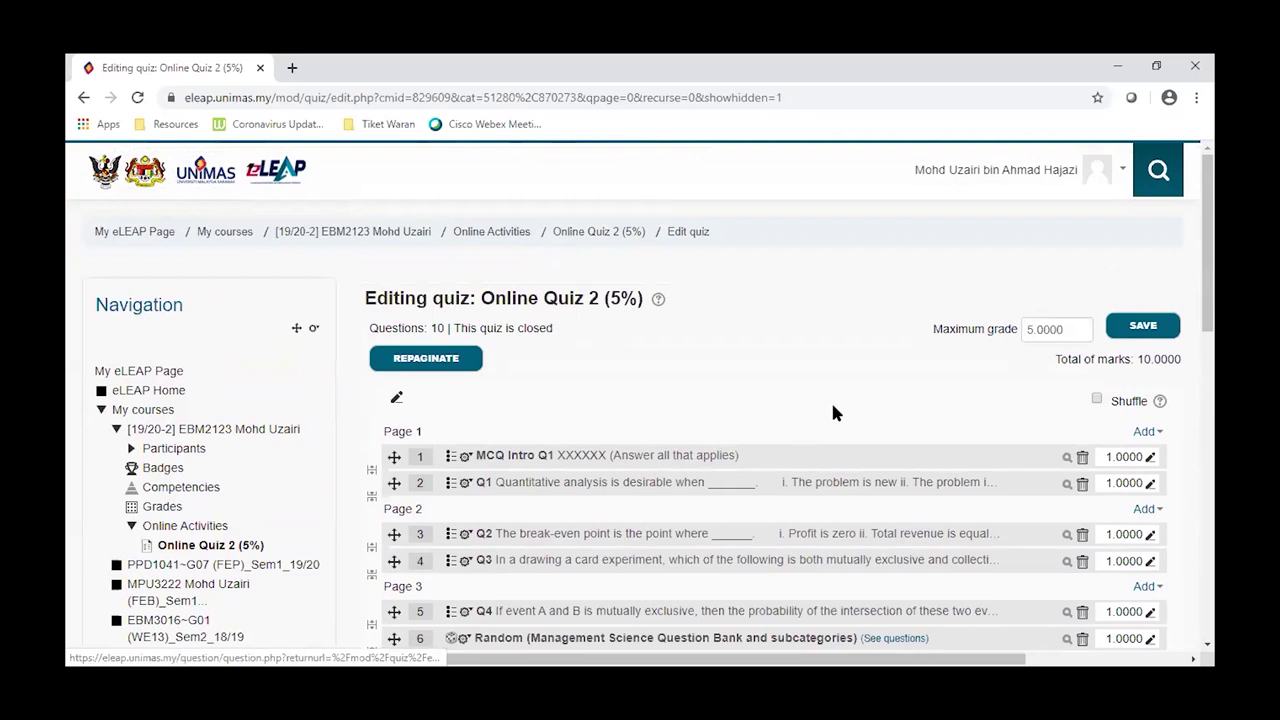
left_click_drag(1140, 360, 1183, 360)
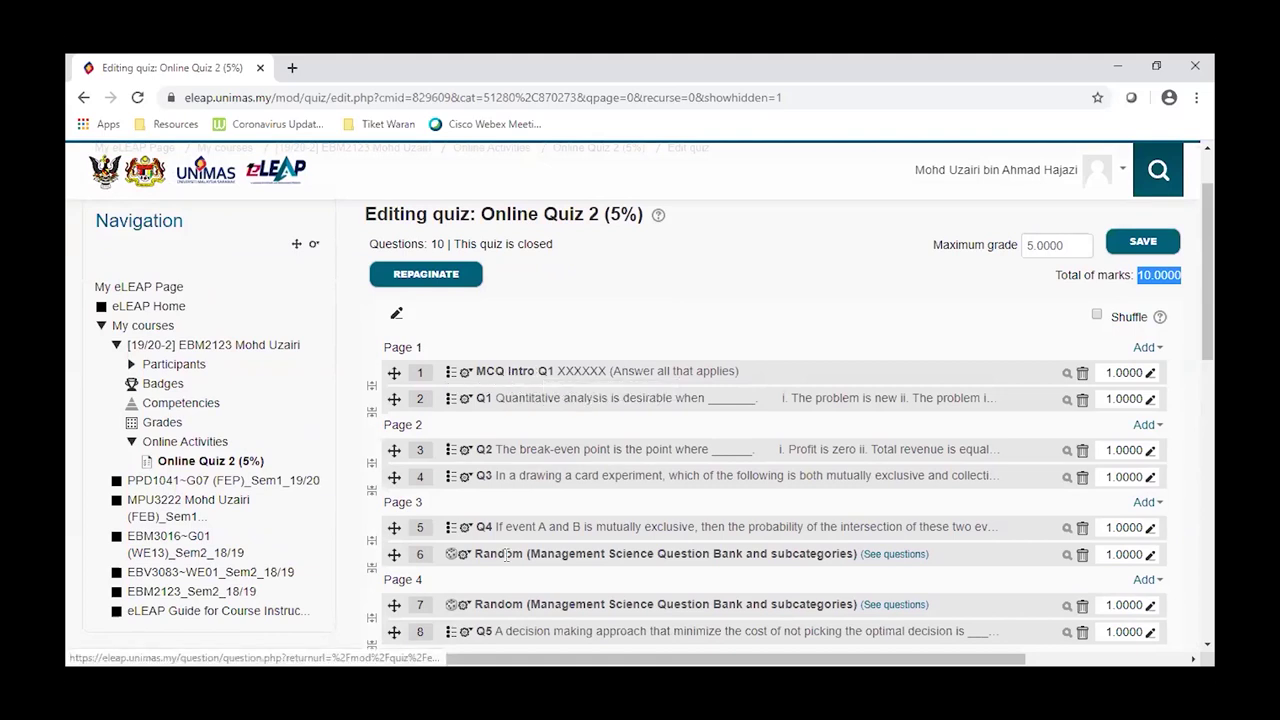
scroll(603, 493, "down", 1)
scroll(603, 493, "down", 2)
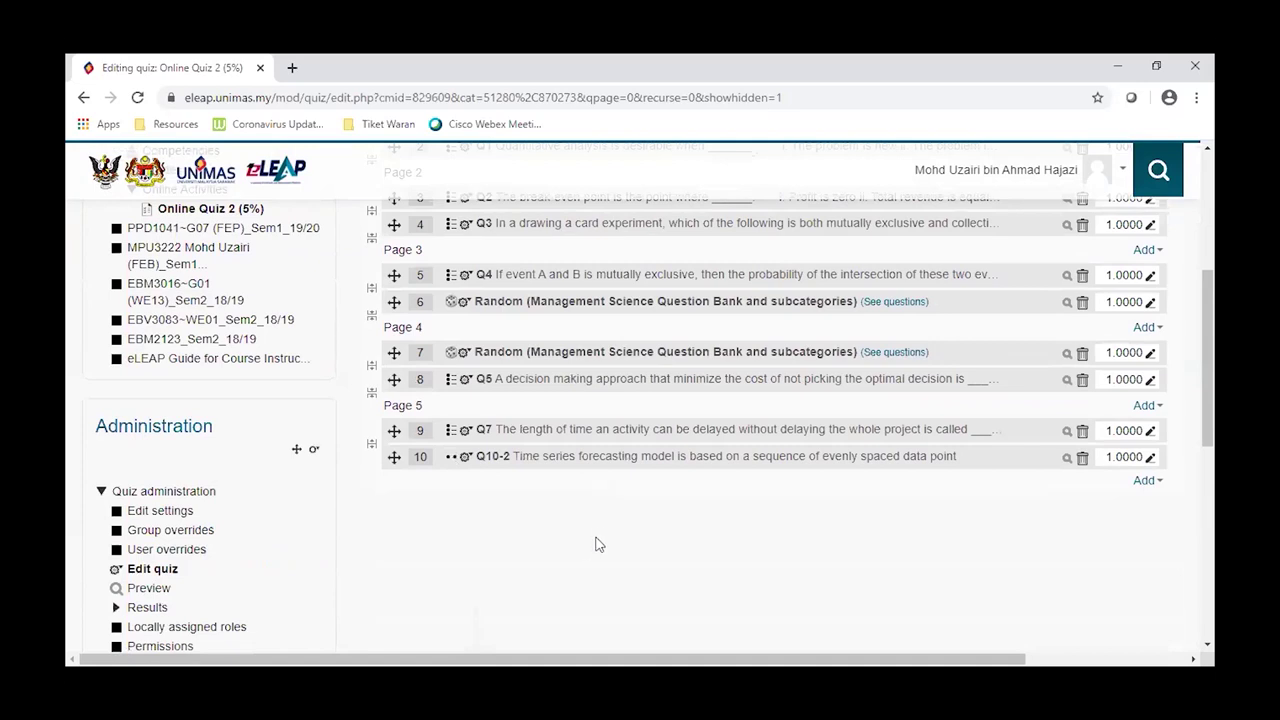
scroll(585, 580, "up", 3)
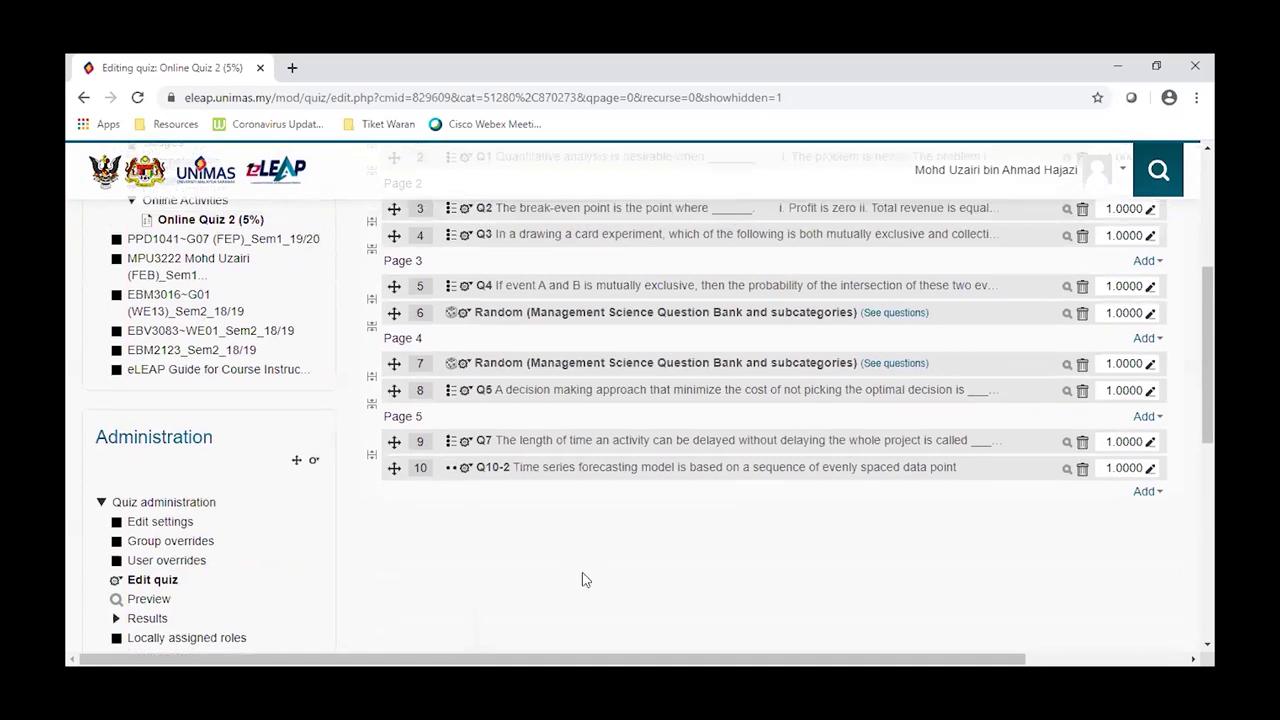
scroll(585, 580, "down", 1)
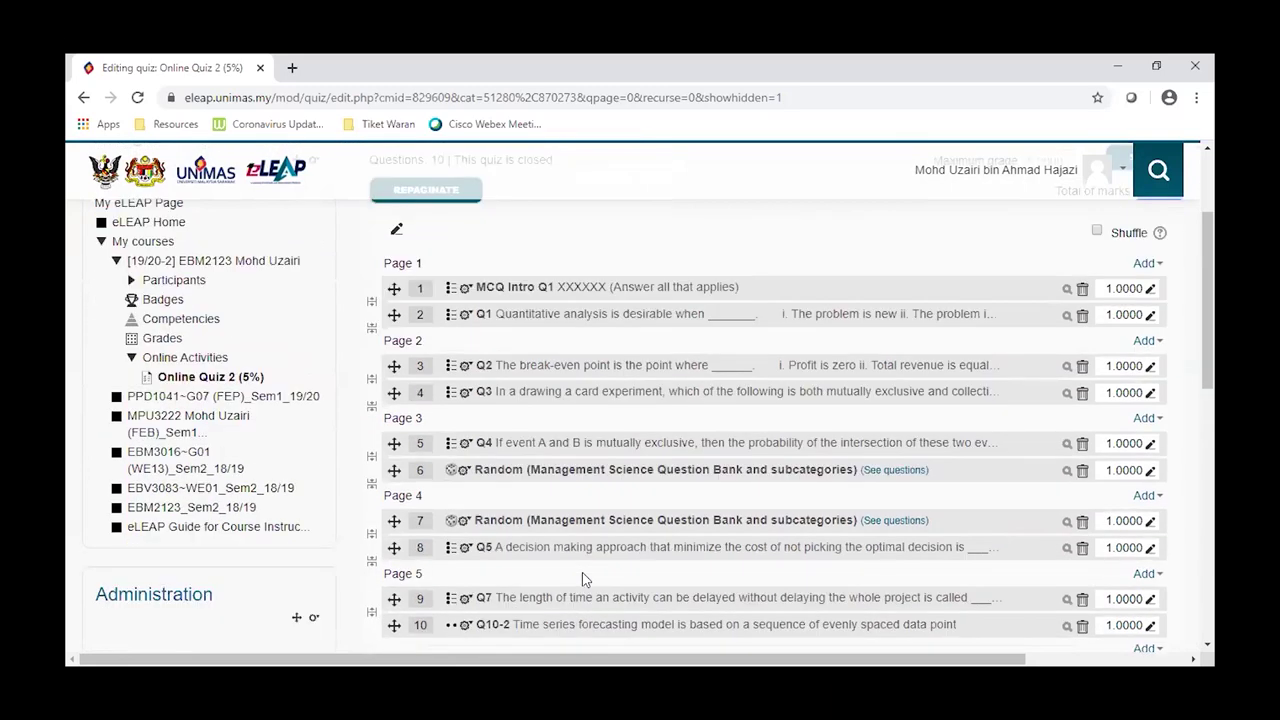
scroll(505, 458, "down", 1)
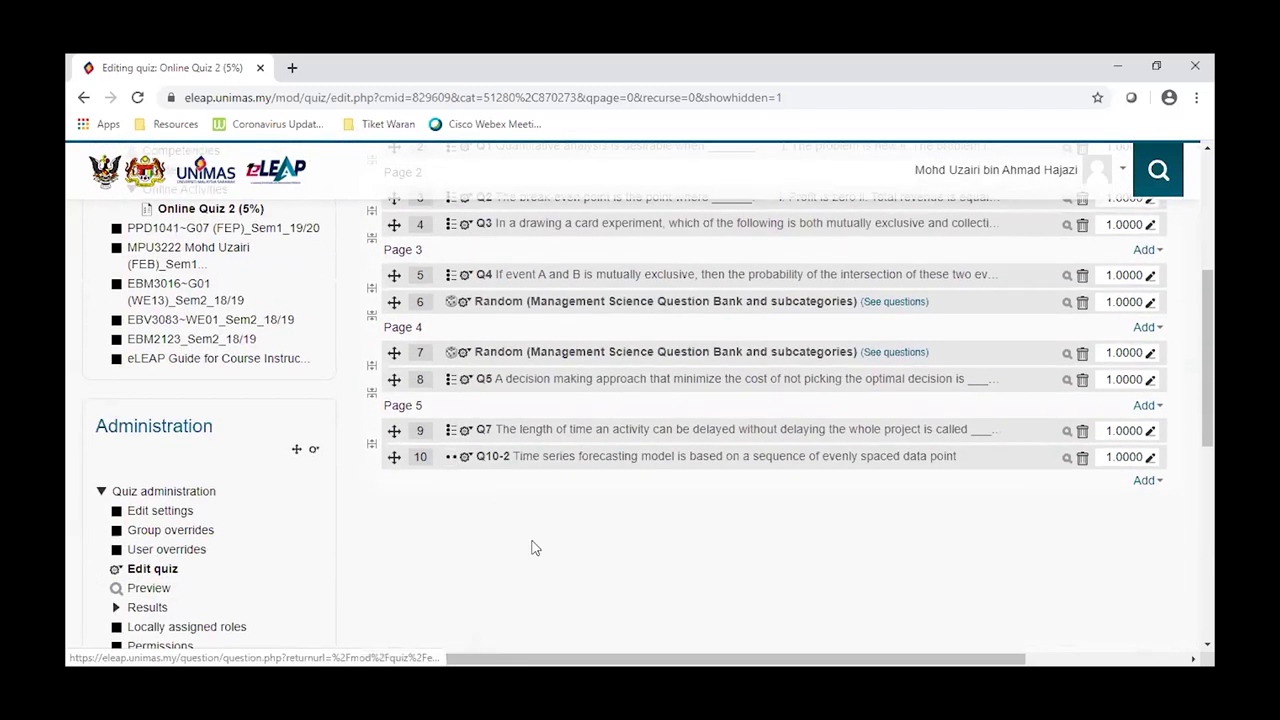
scroll(530, 545, "up", 3)
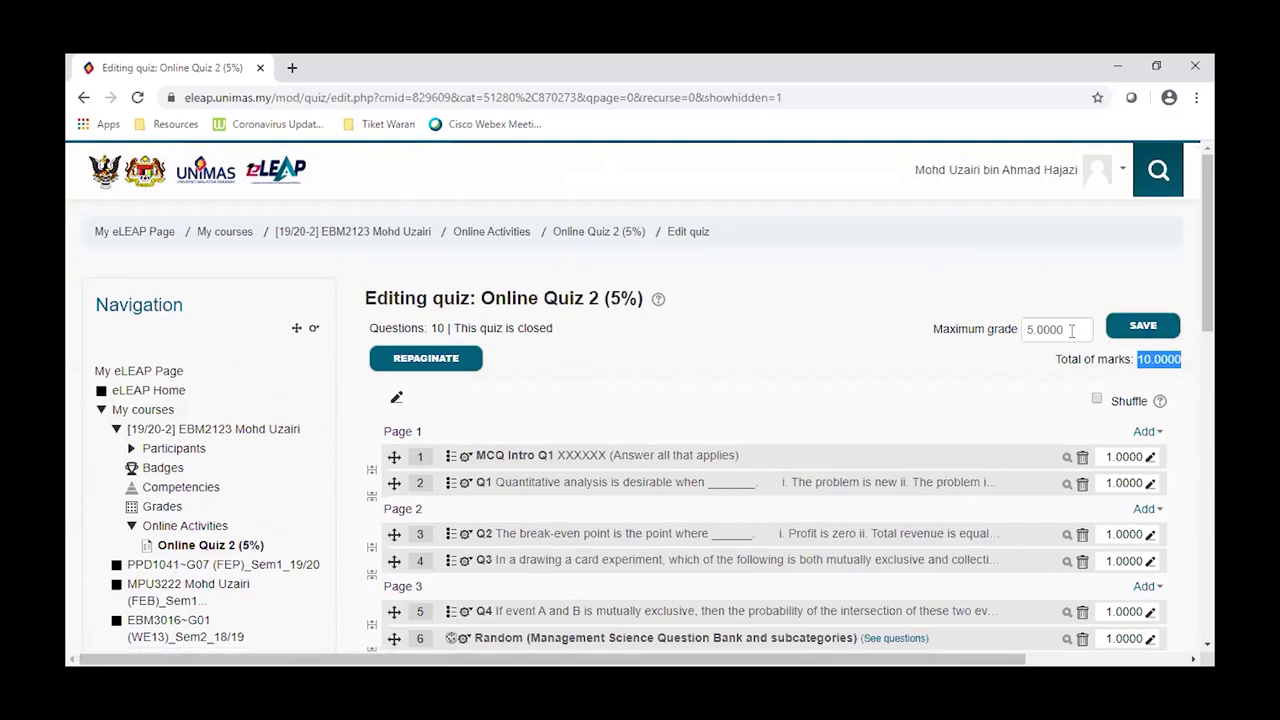
left_click_drag(1068, 330, 1024, 333)
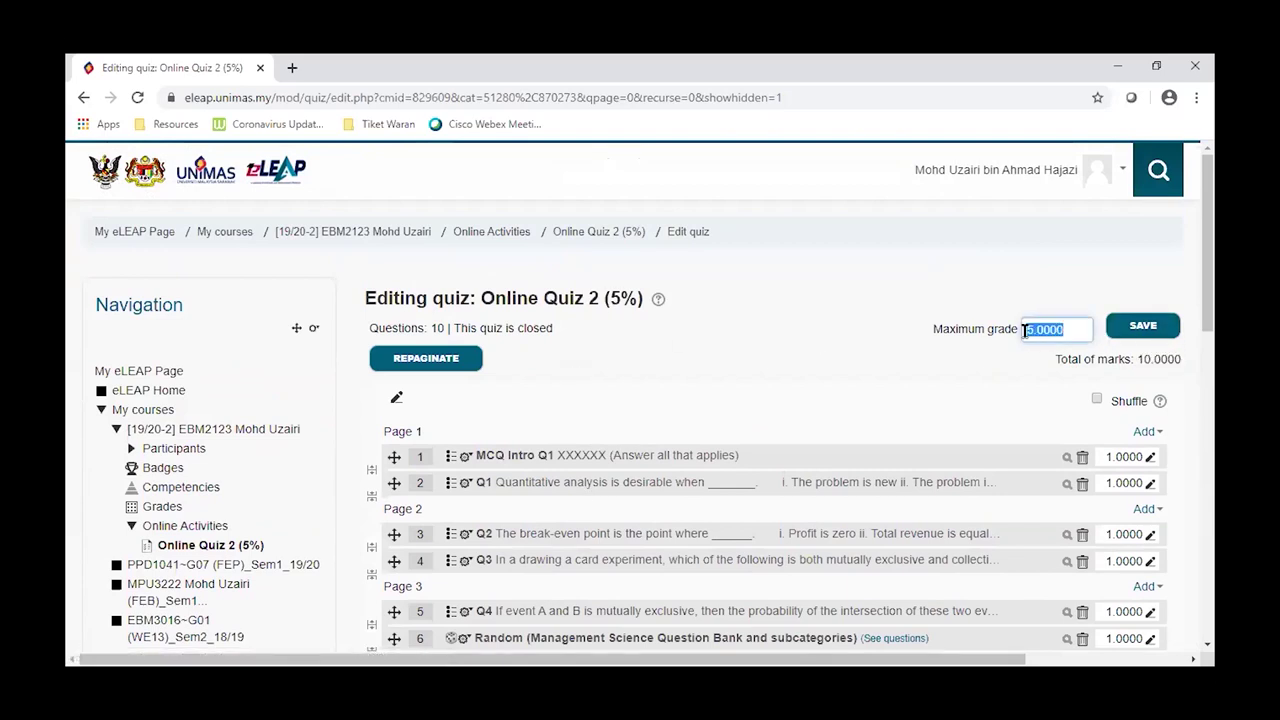
left_click(981, 390)
left_click_drag(1080, 333, 1005, 371)
left_click(1011, 398)
left_click_drag(1066, 330, 1024, 330)
left_click(762, 369)
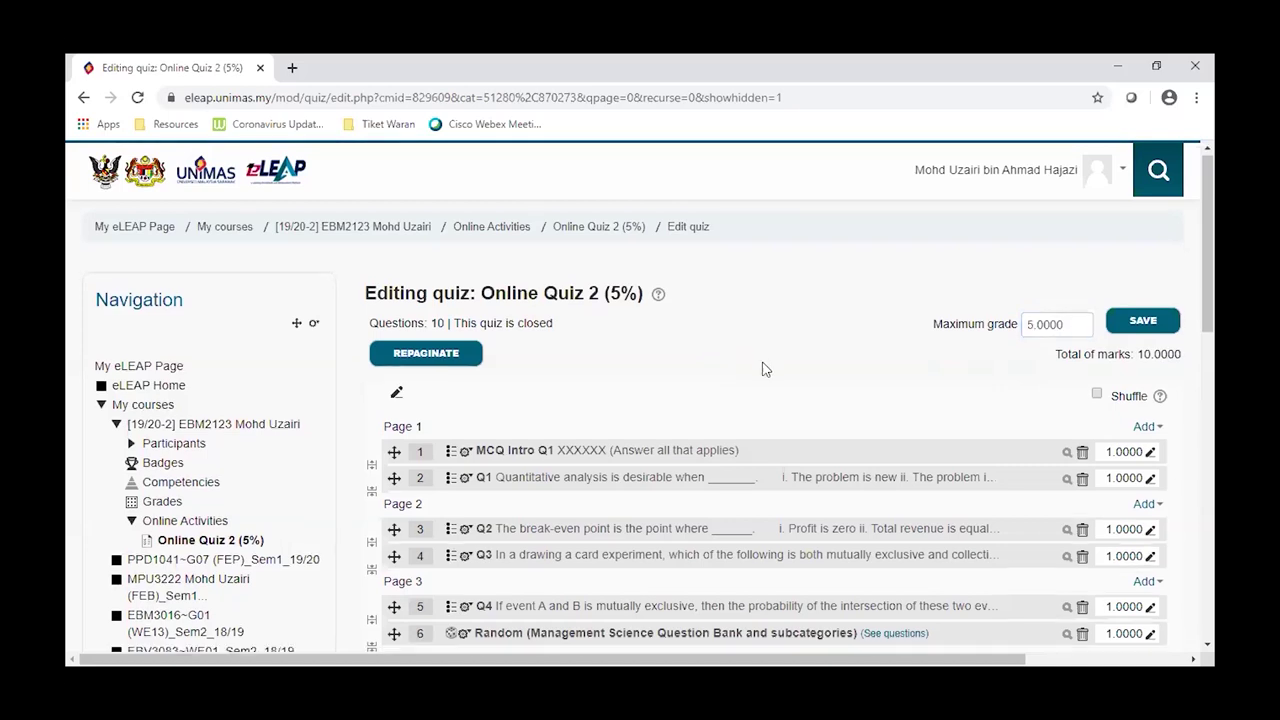
scroll(632, 395, "down", 3)
scroll(640, 430, "down", 1)
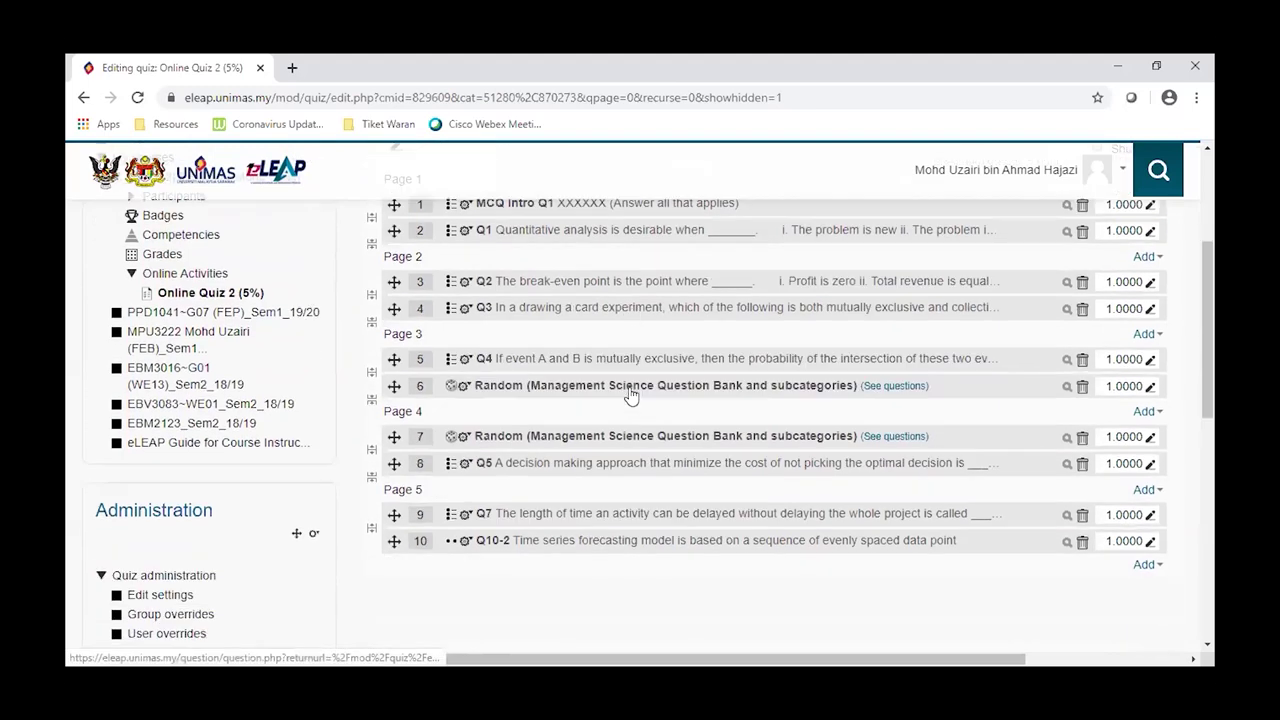
scroll(646, 466, "up", 3)
scroll(645, 462, "down", 2)
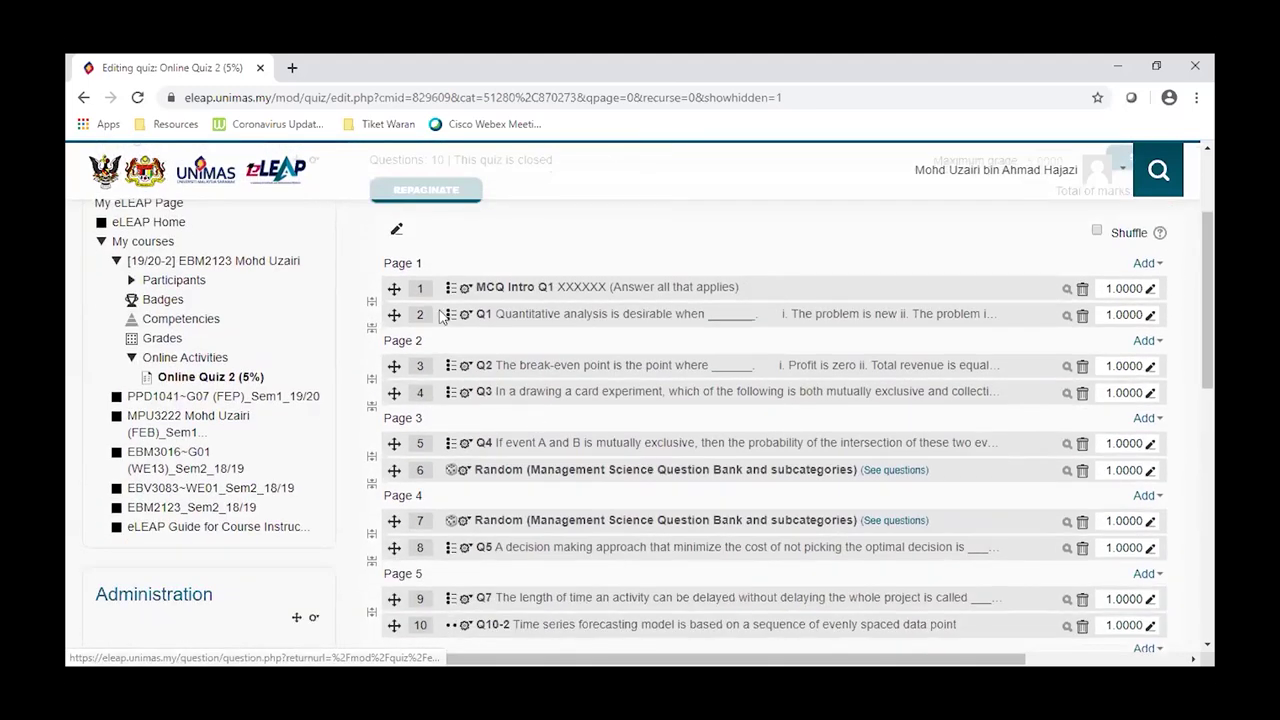
- Change question 2's mark from 1.0000 to 2
scroll(395, 516, "down", 1)
scroll(496, 550, "up", 3)
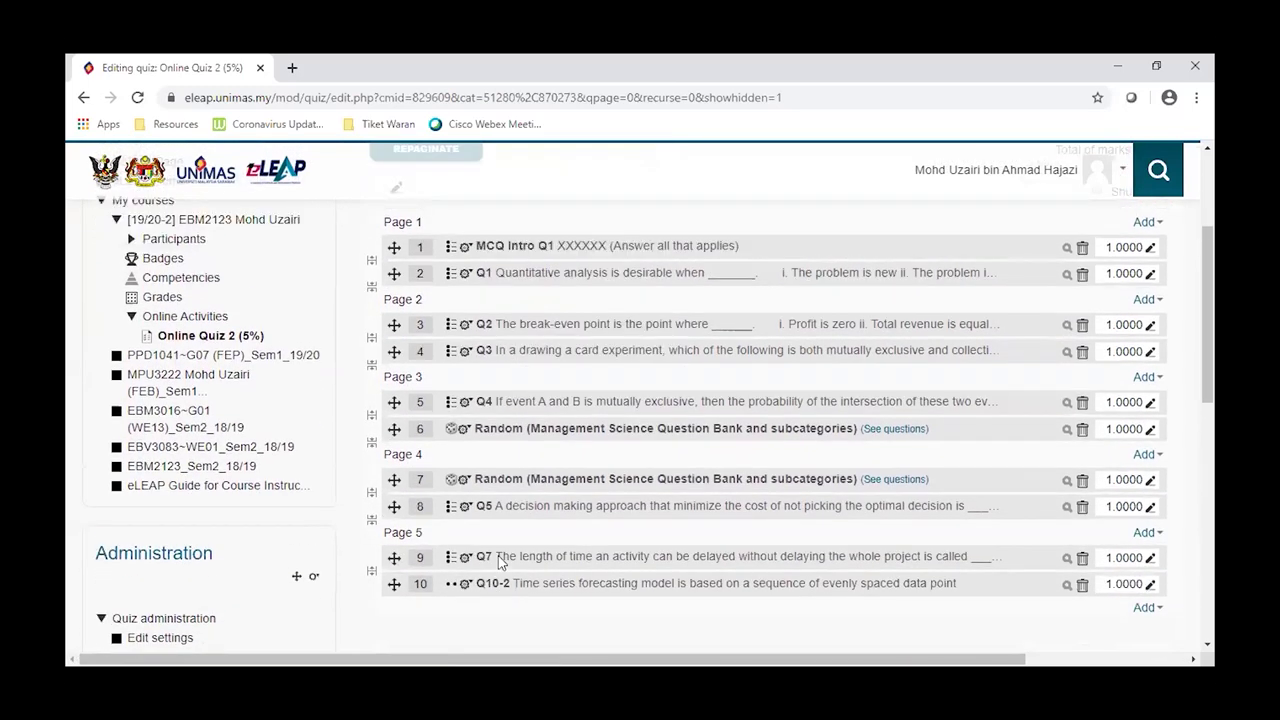
scroll(491, 452, "down", 1)
scroll(491, 452, "down", 1)
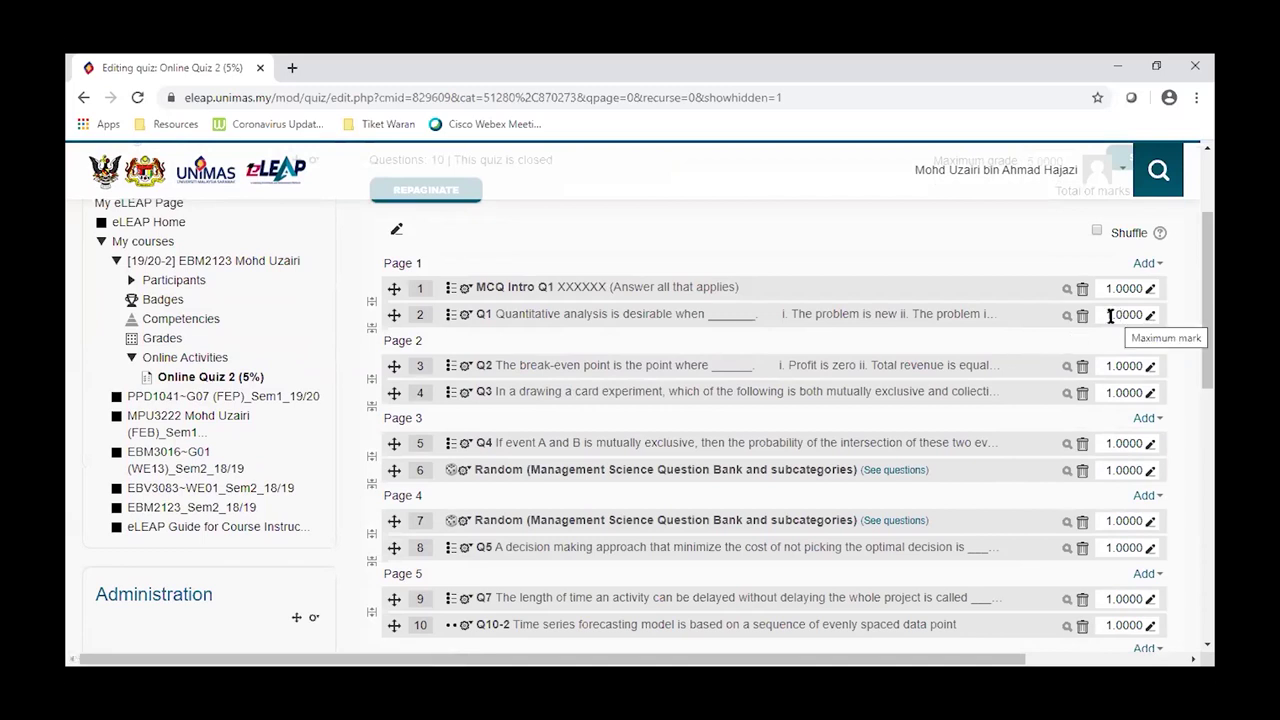
left_click_drag(1106, 314, 1146, 316)
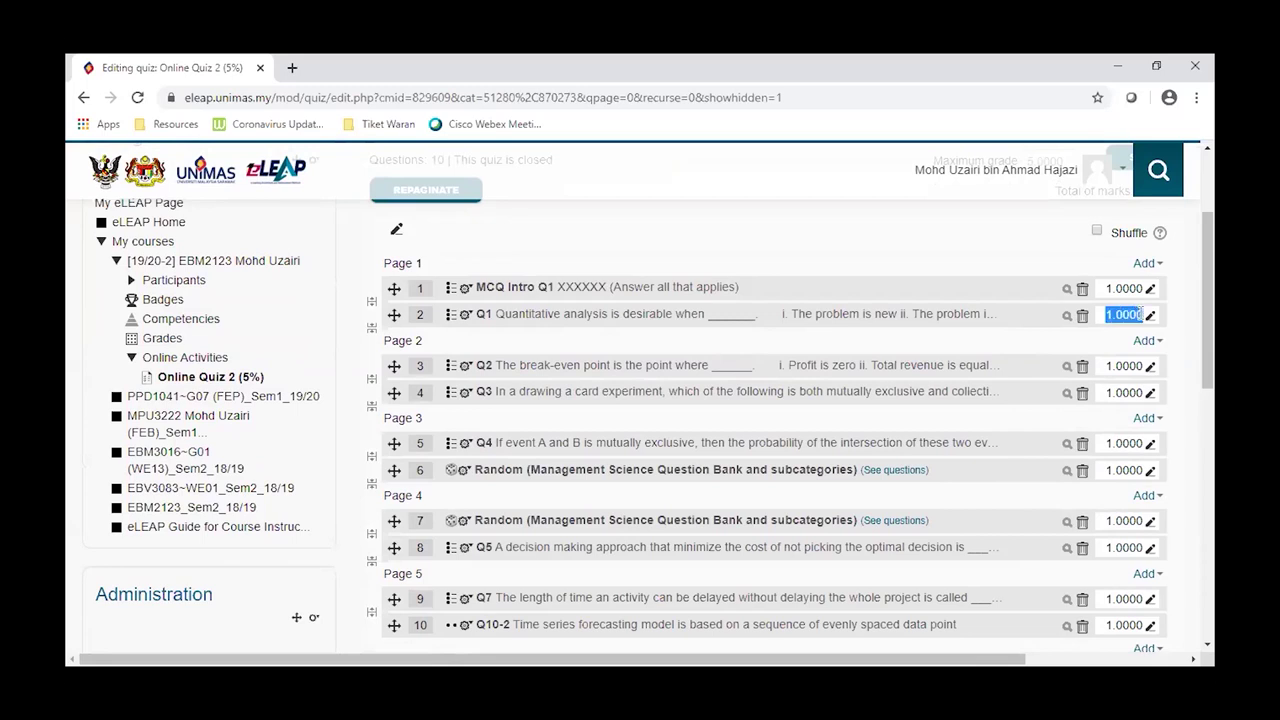
left_click(1151, 316)
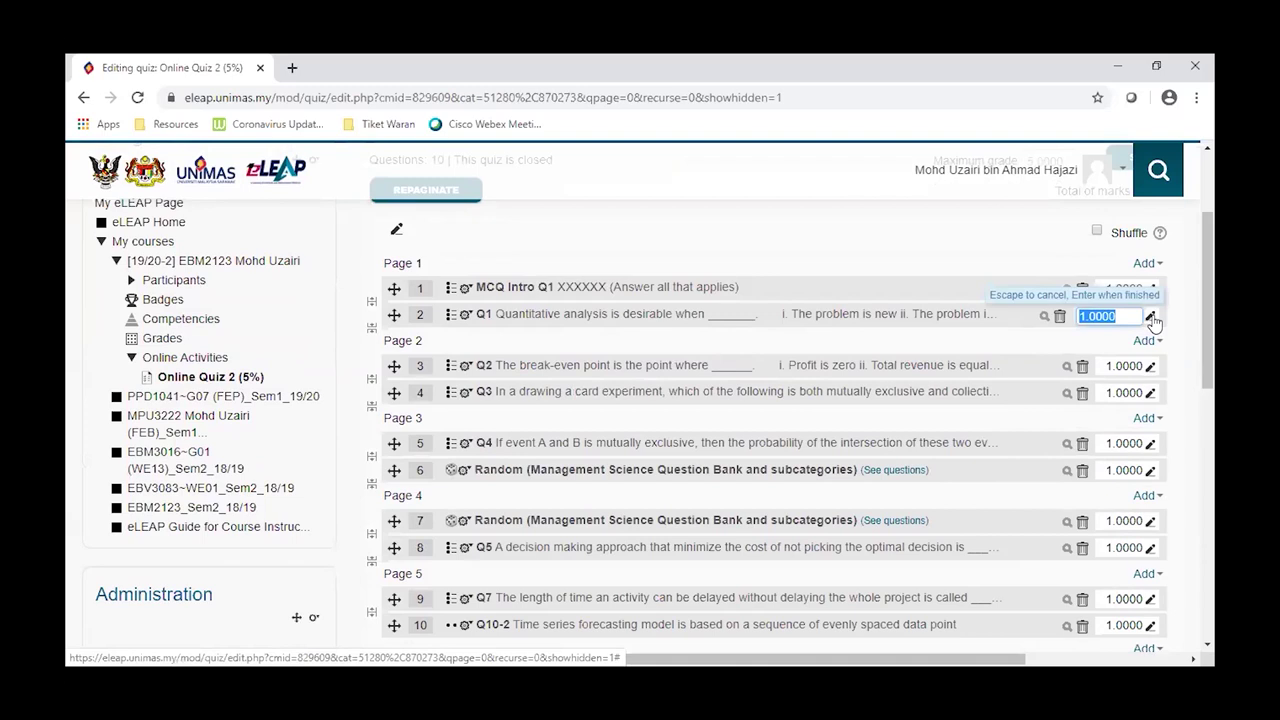
key("Return")
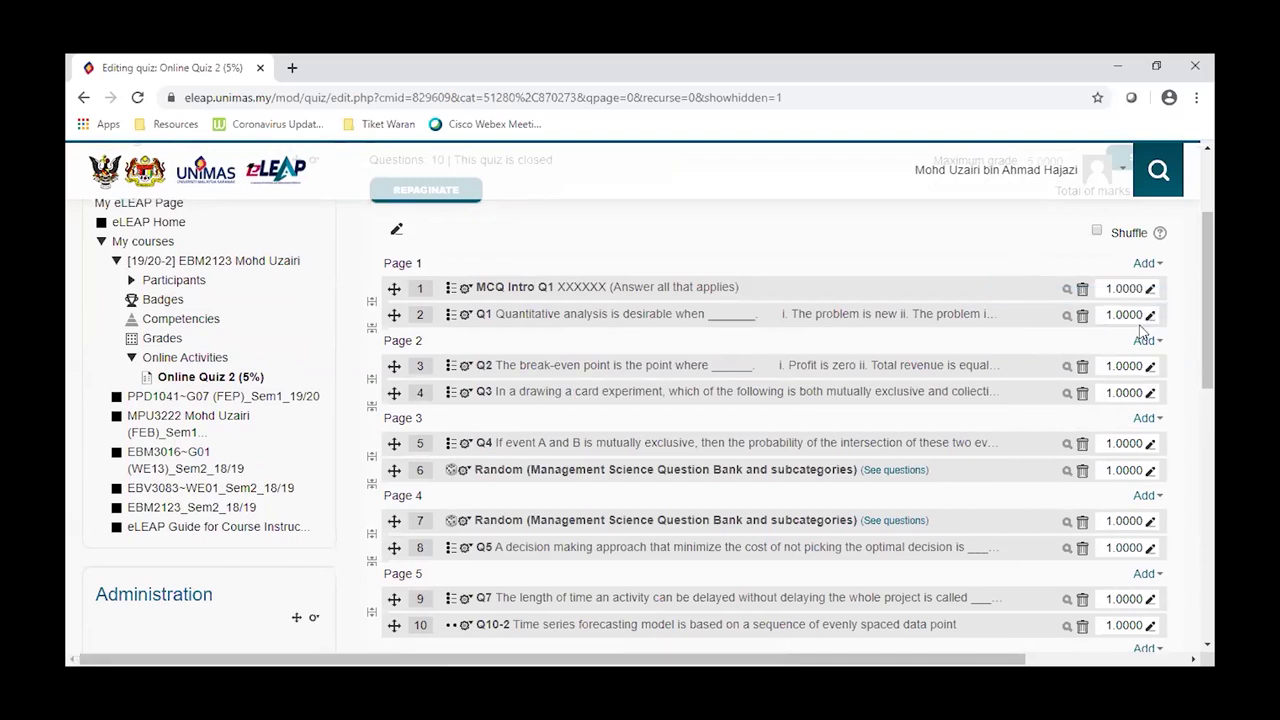
left_click(1151, 316)
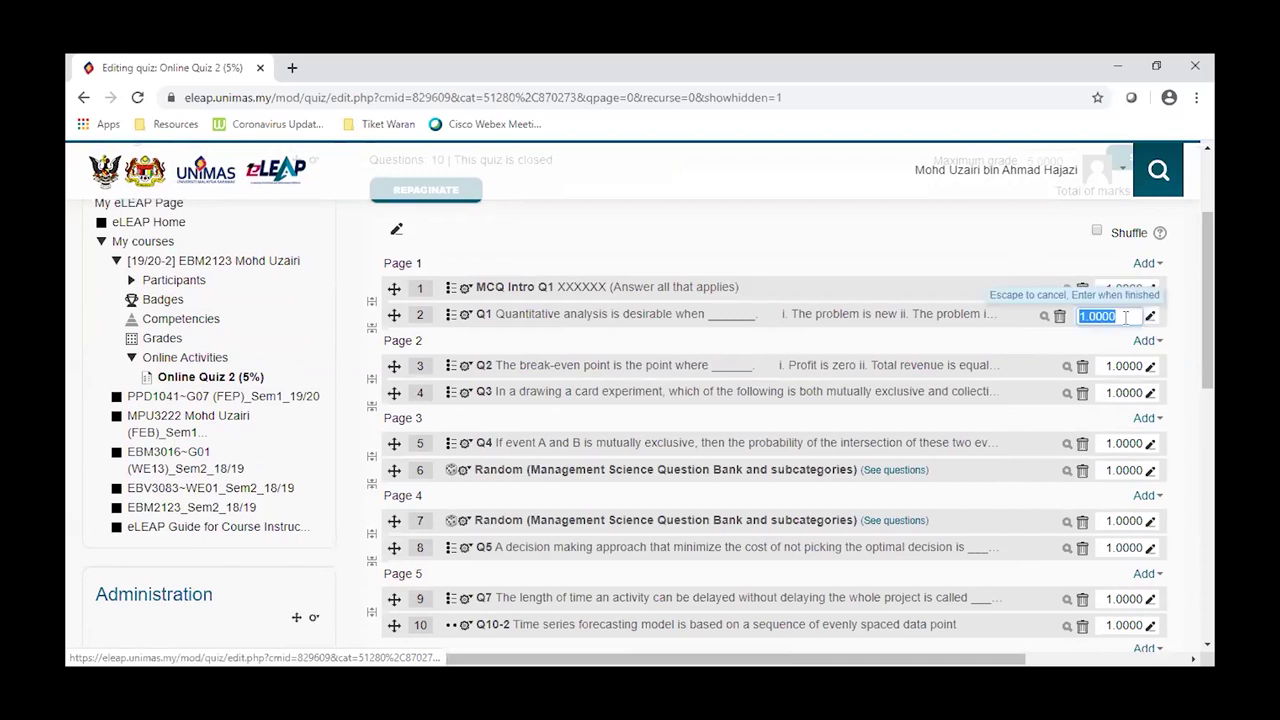
type("2")
key("Return")
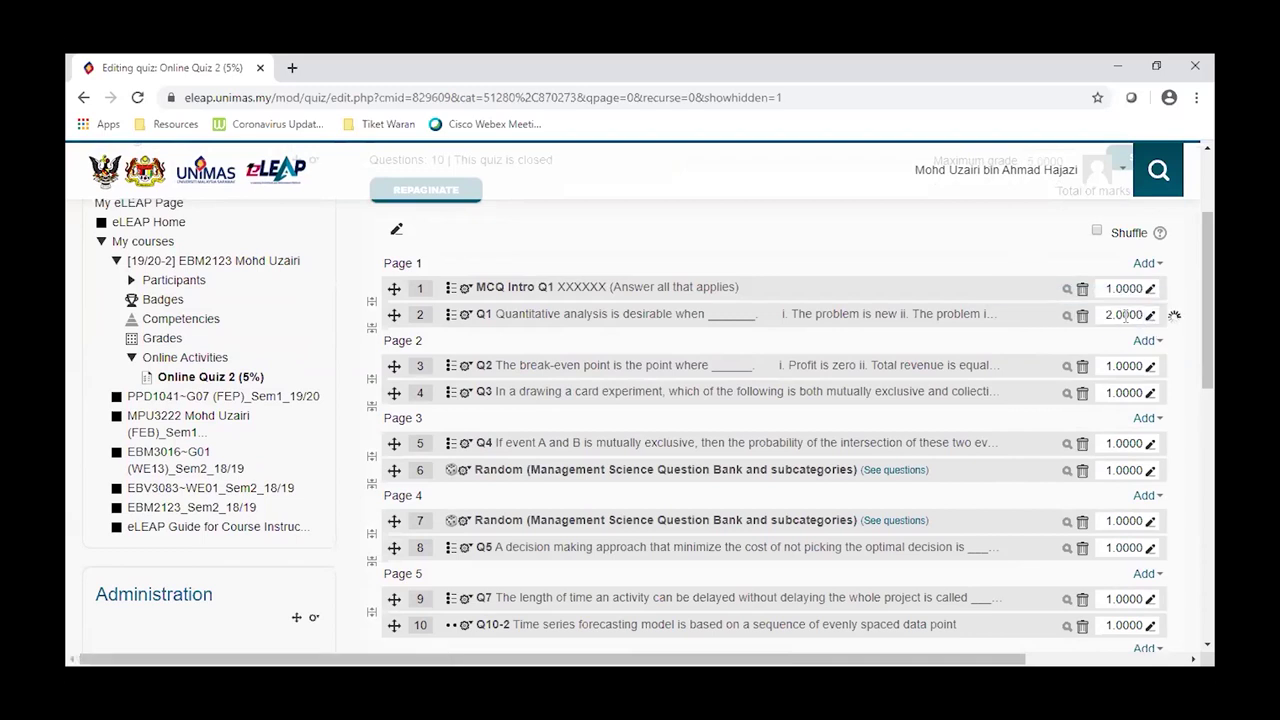
- Highlight the new 11.0000 total of marks against the 5.0000 maximum grade
scroll(1090, 344, "up", 2)
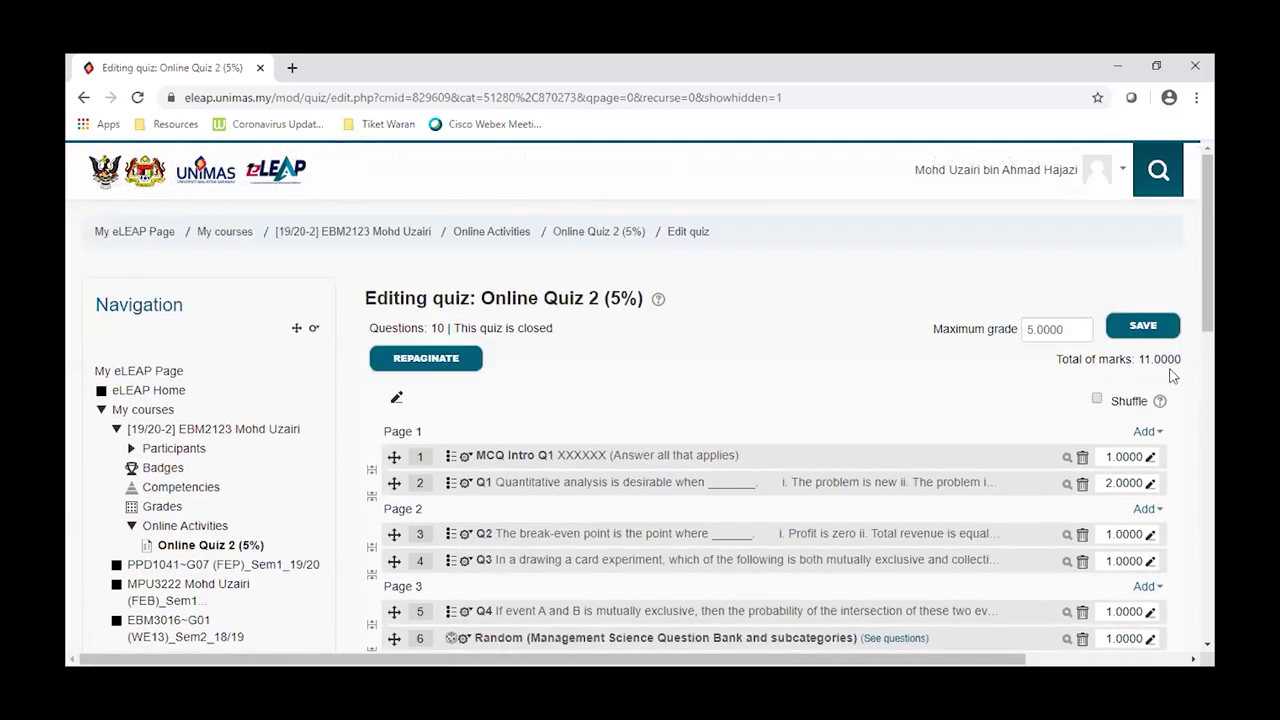
left_click_drag(1137, 362, 1182, 360)
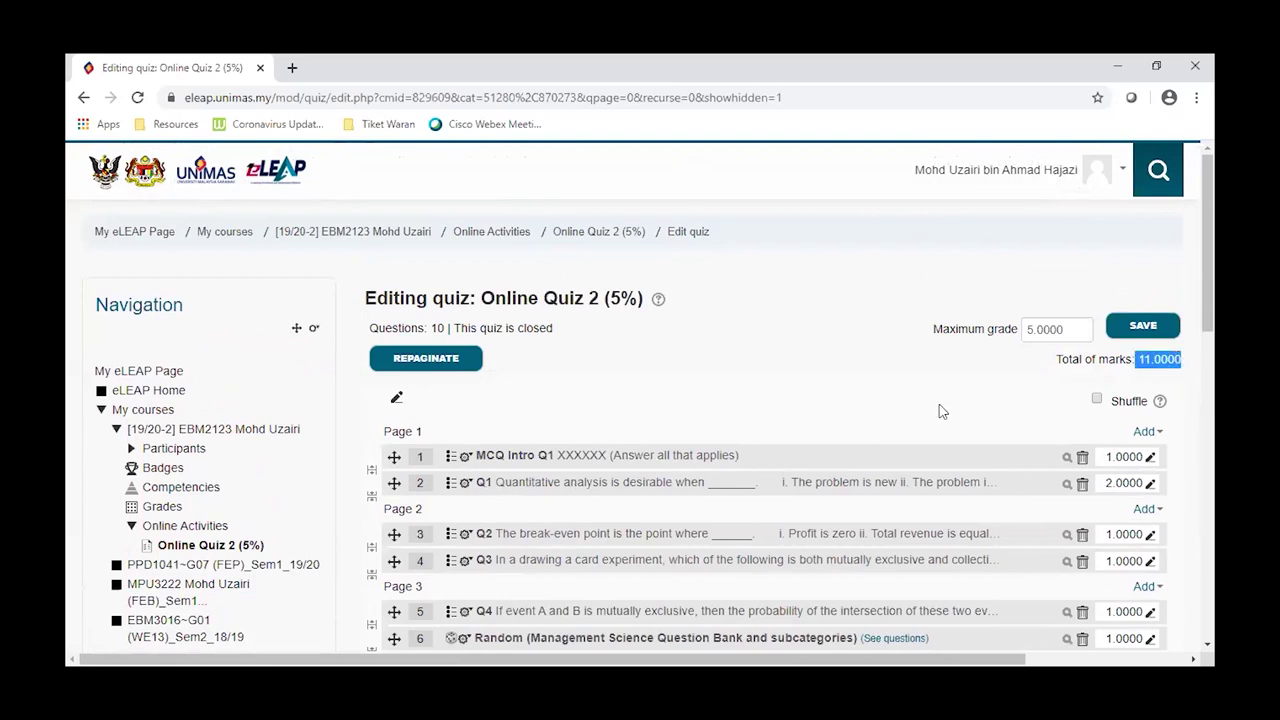
scroll(940, 410, "down", 1)
left_click(983, 301)
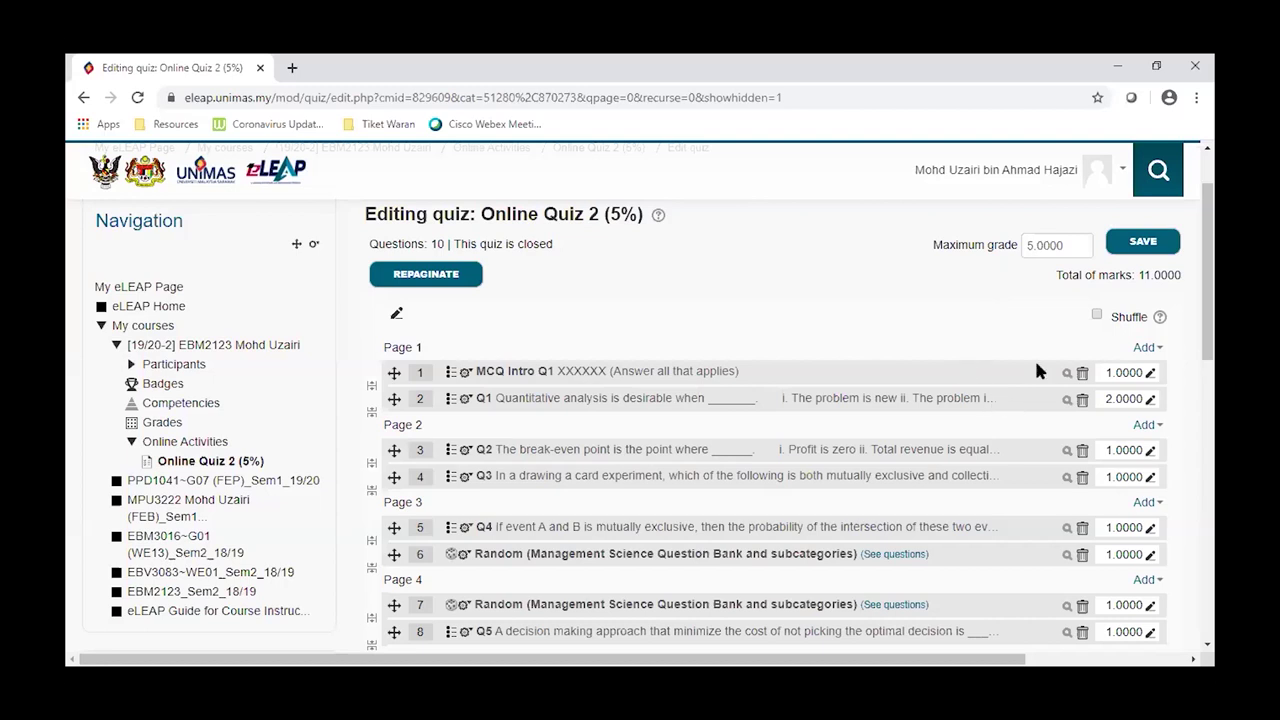
left_click_drag(1137, 275, 1185, 278)
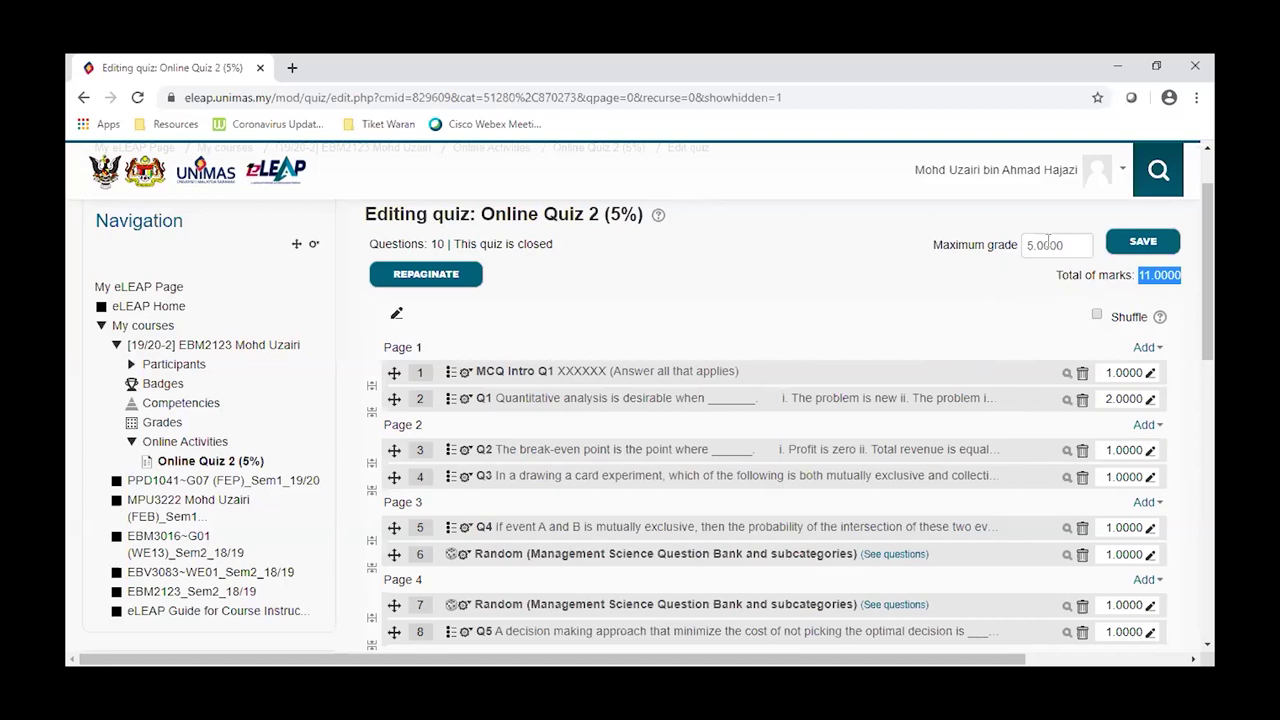
left_click_drag(1067, 244, 1022, 245)
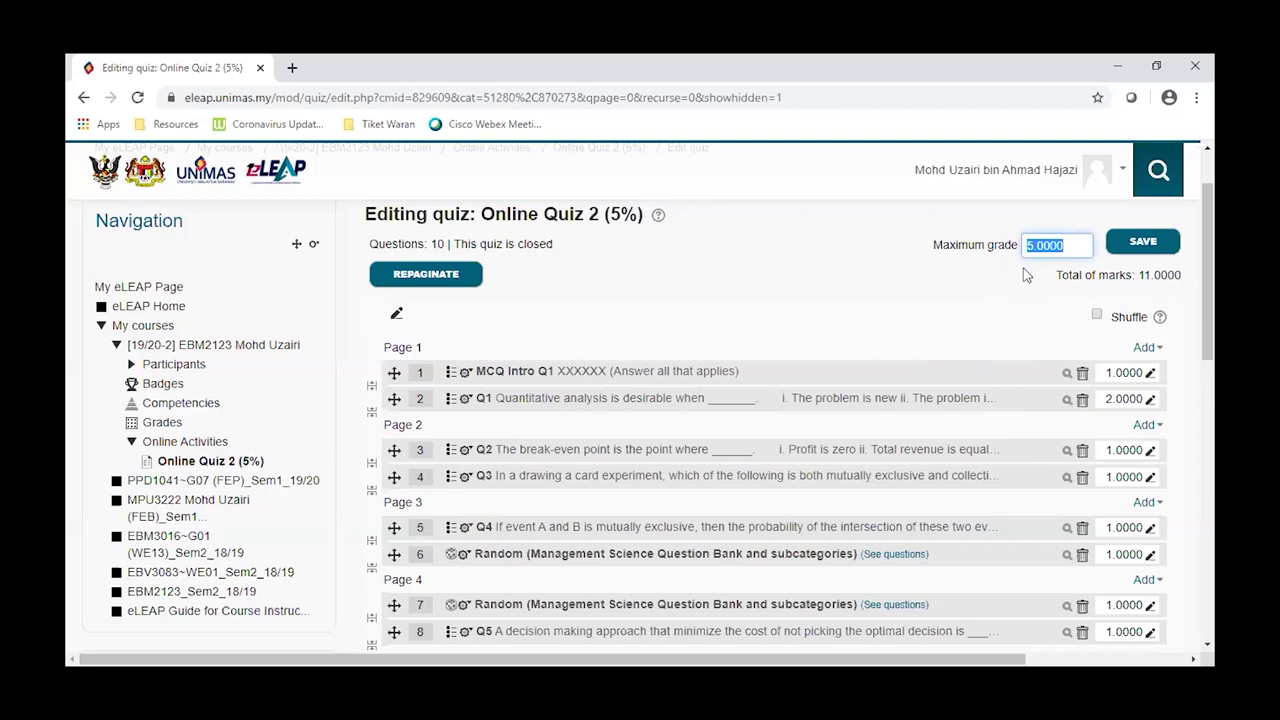
left_click(1025, 275)
scroll(910, 343, "up", 2)
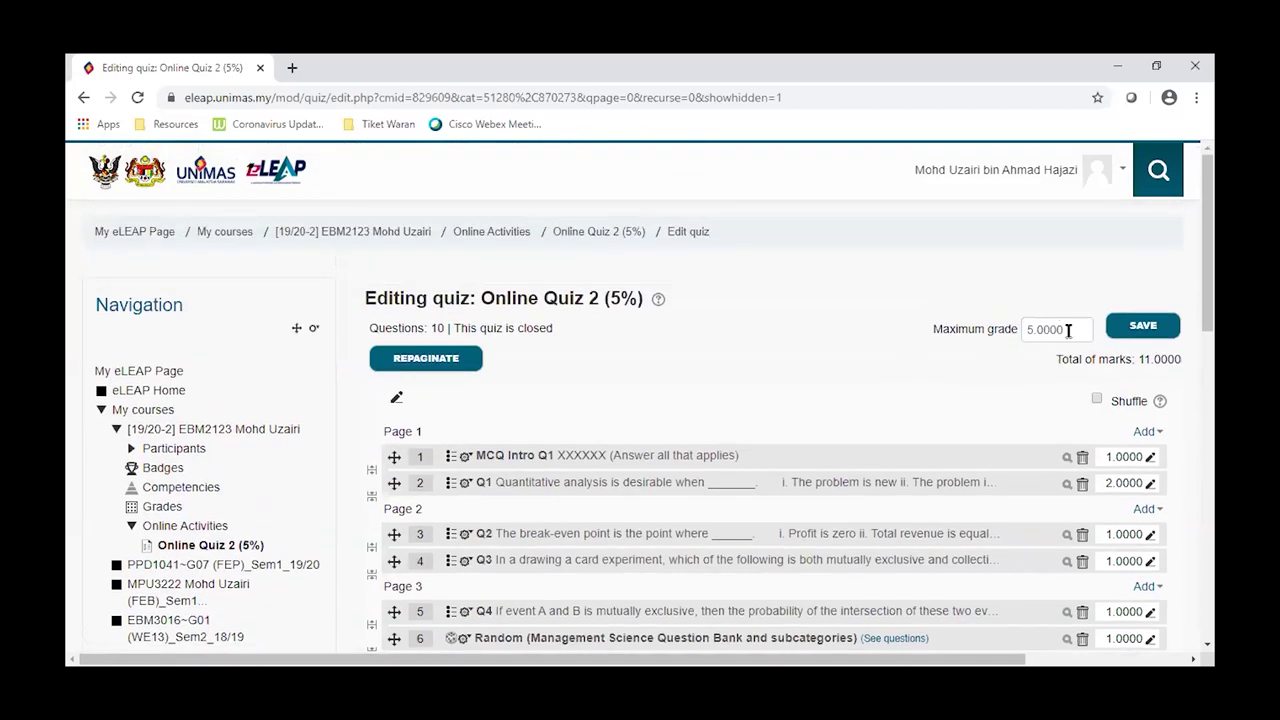
double_click(1068, 330)
left_click(980, 443)
left_click_drag(1138, 358, 1182, 358)
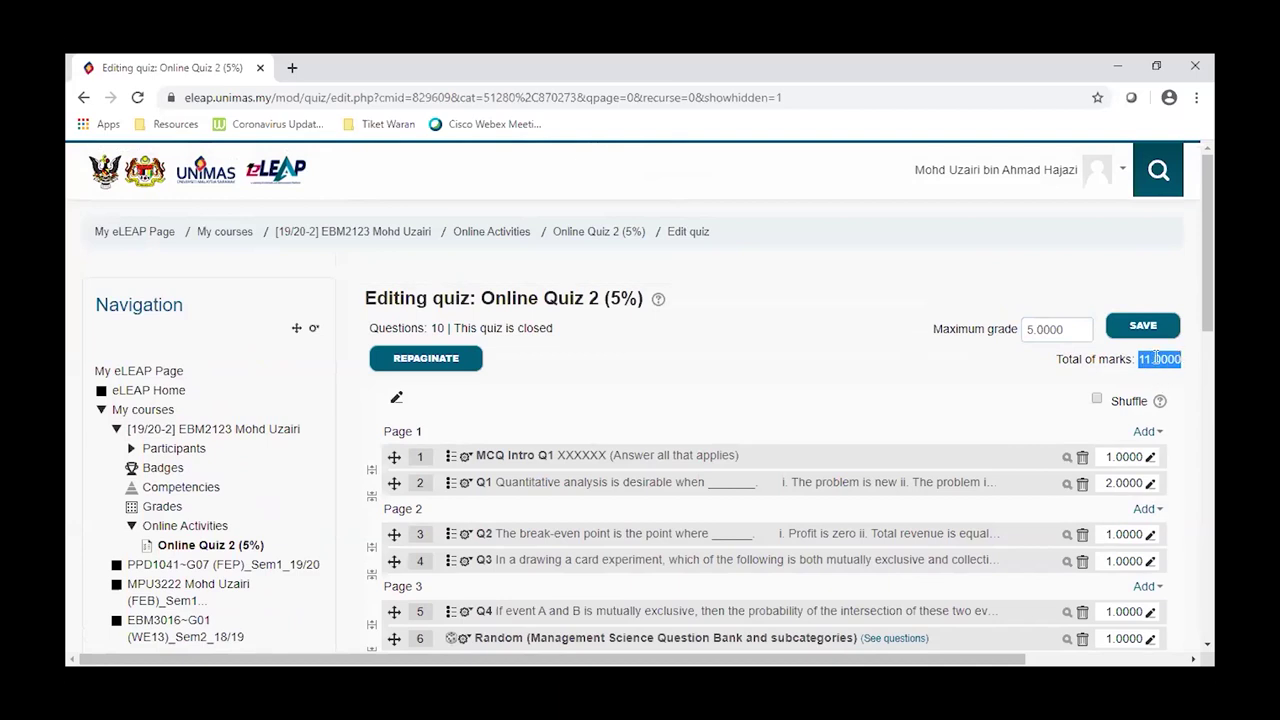
scroll(980, 400, "down", 2)
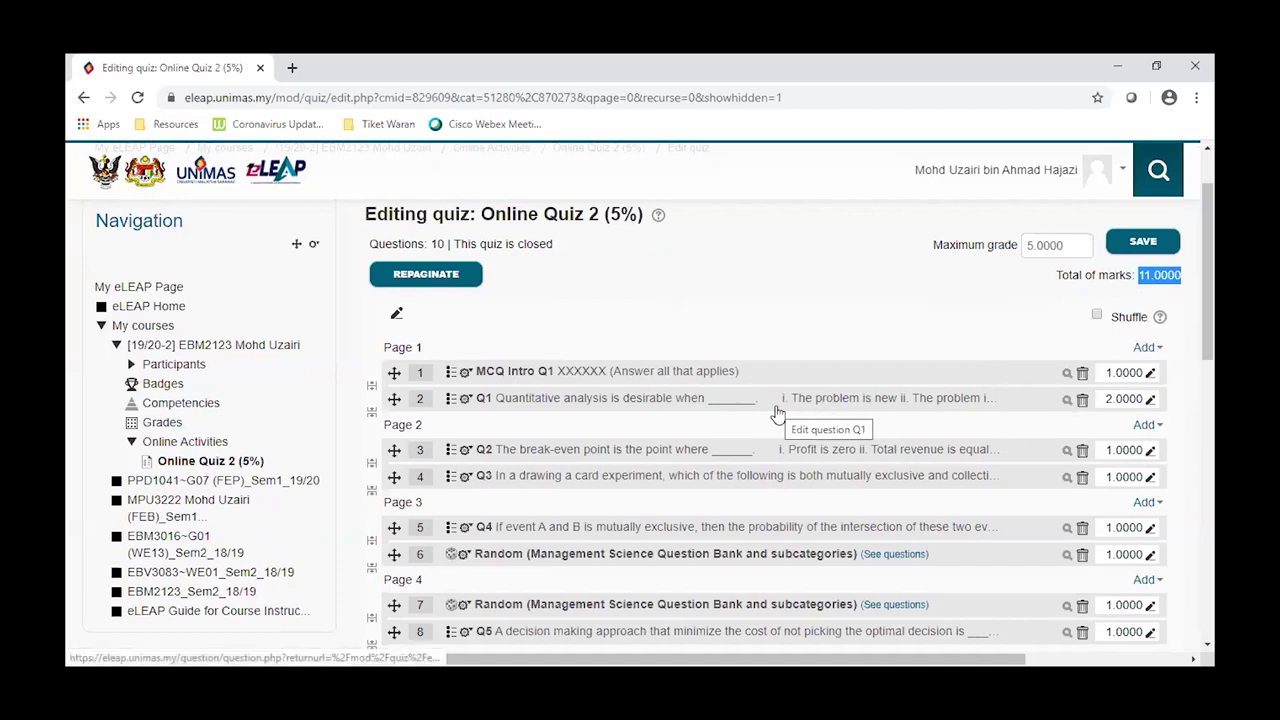
- Reset question 2's mark to 1 and check the question list shows 10.0000 total
left_click(1150, 400)
type("1")
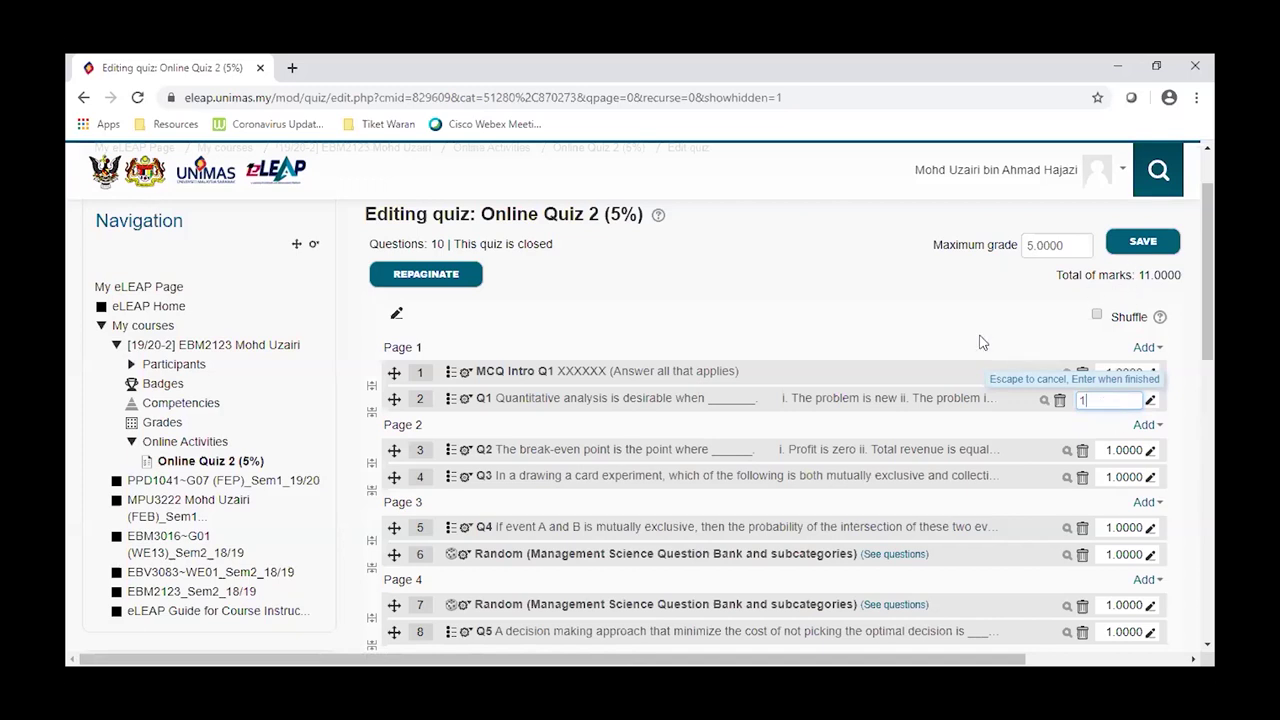
key("Return")
scroll(984, 370, "down", 1)
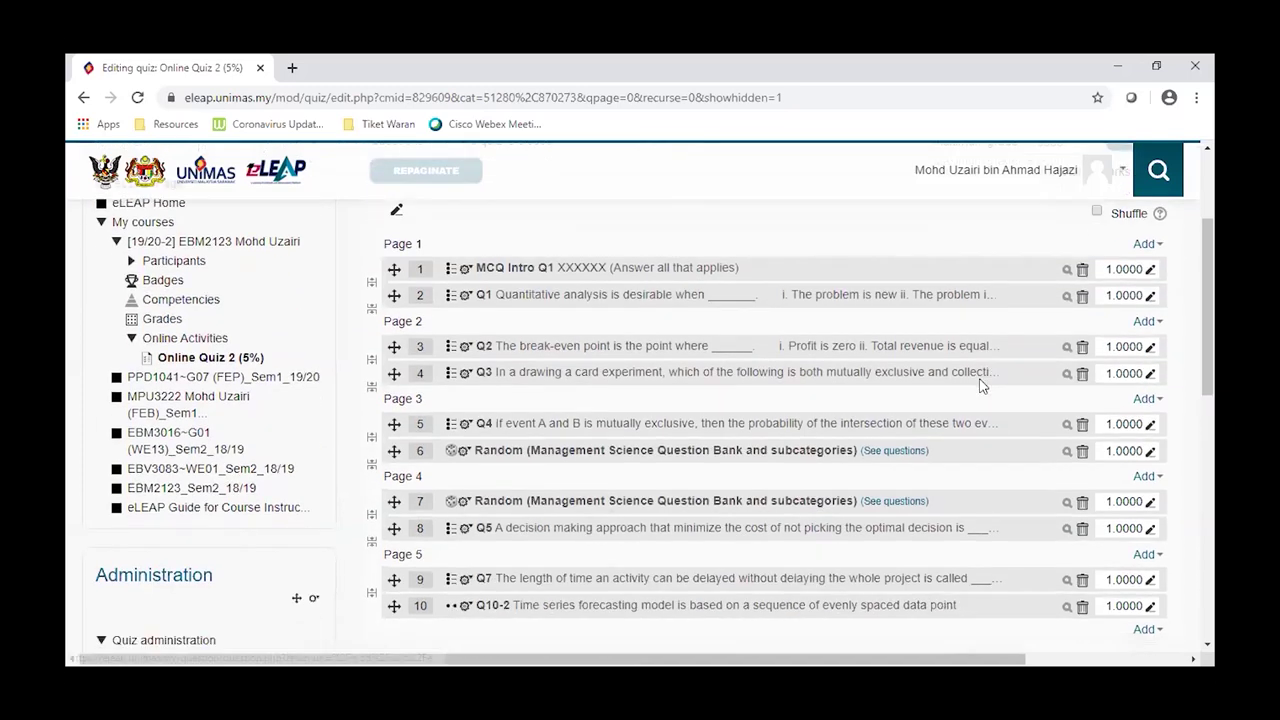
scroll(984, 385, "down", 1)
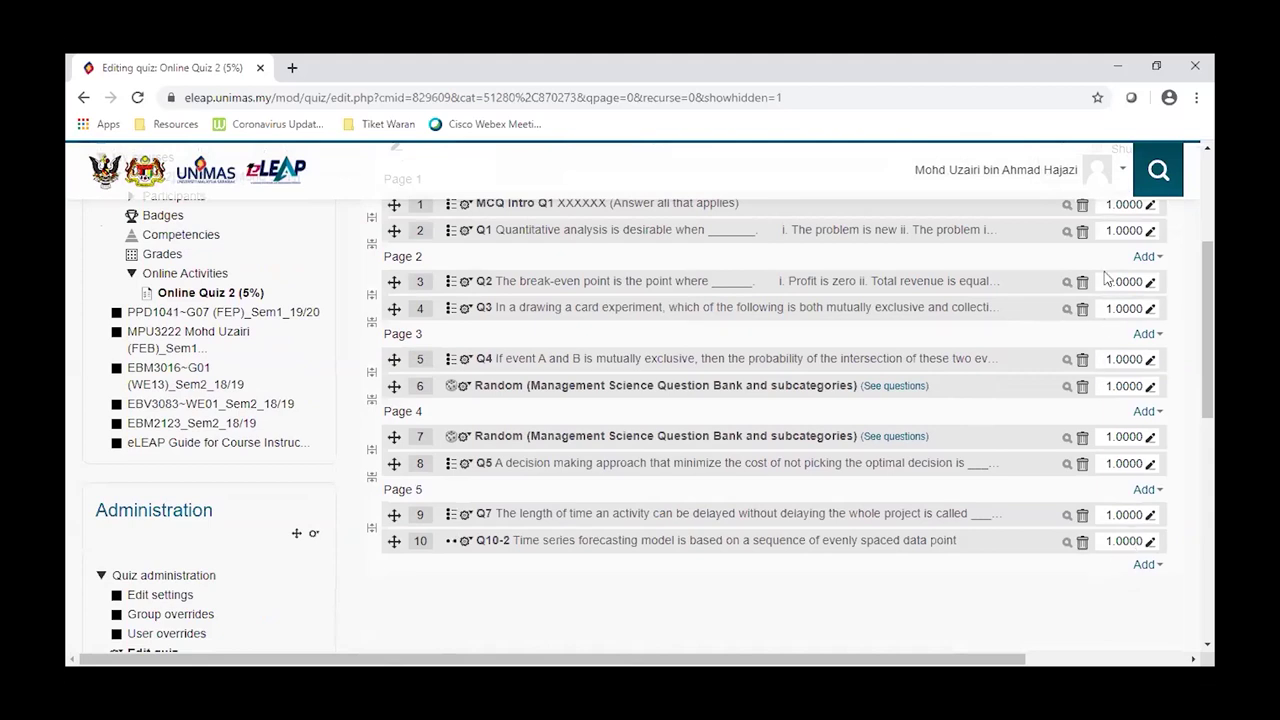
scroll(834, 557, "up", 3)
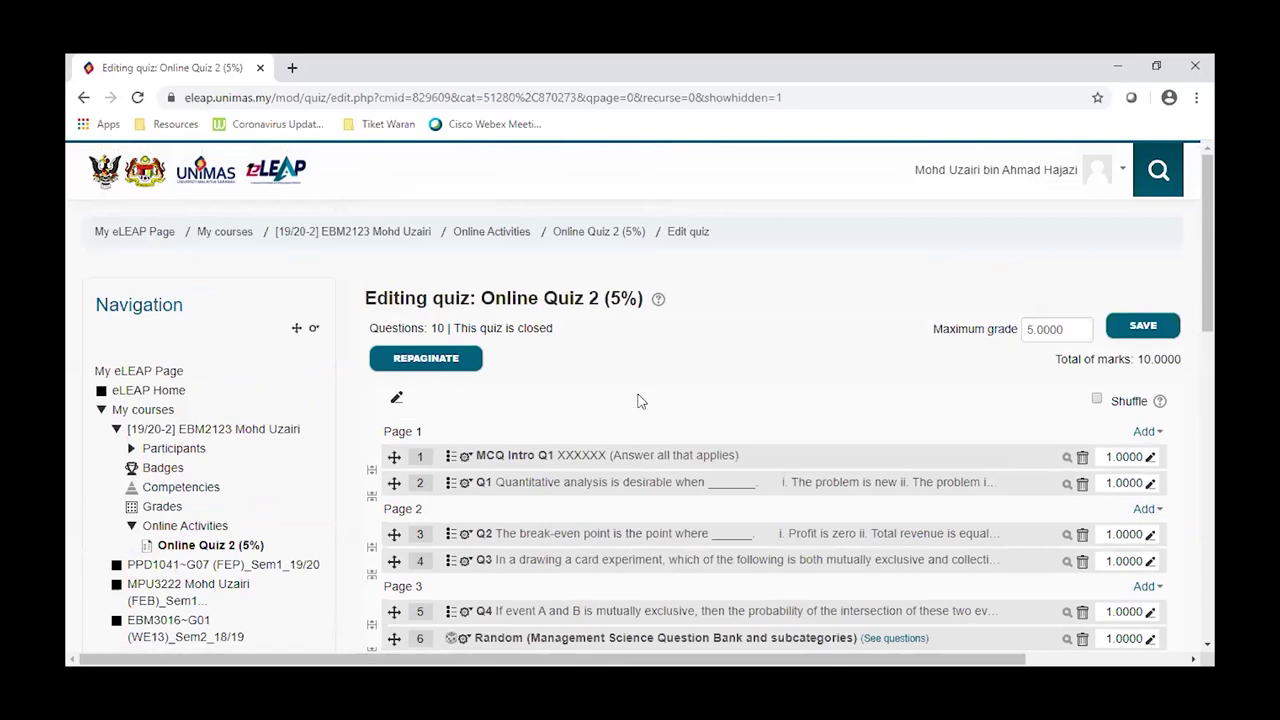
scroll(640, 401, "down", 5)
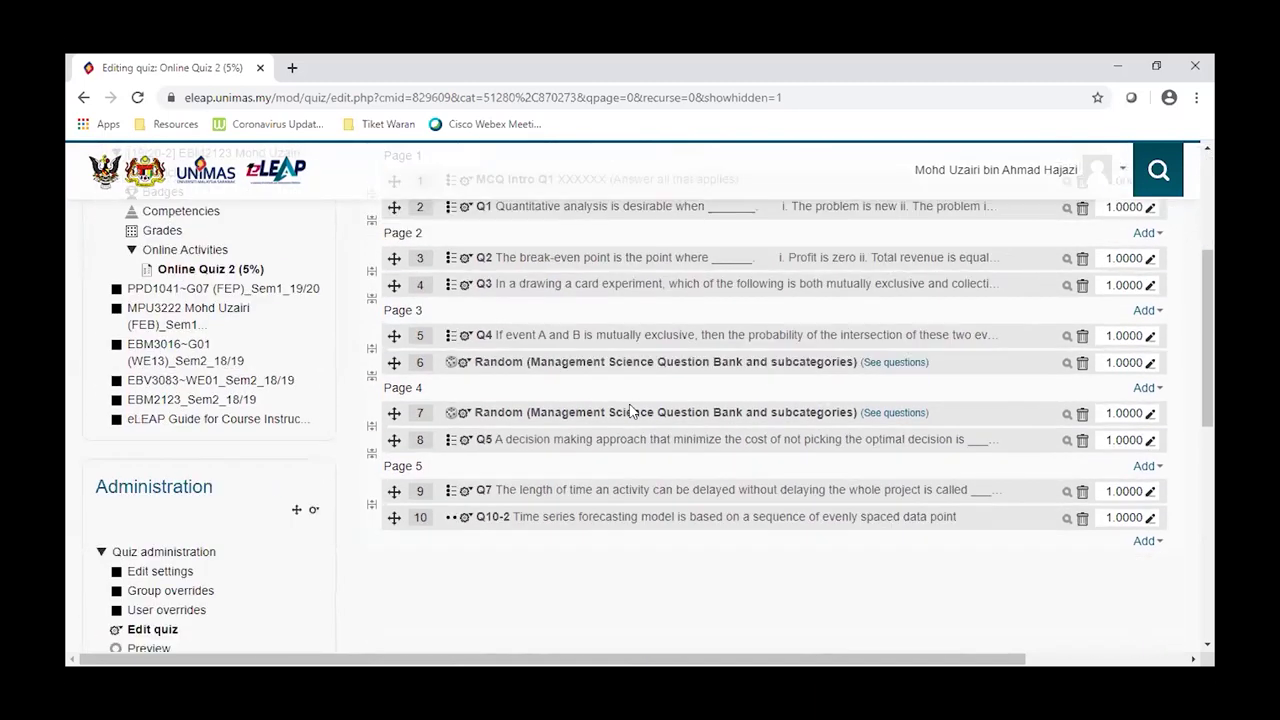
- Preview Online Quiz 2, return to the EBM2123 course page, then open the MPU3222 course
left_click(150, 504)
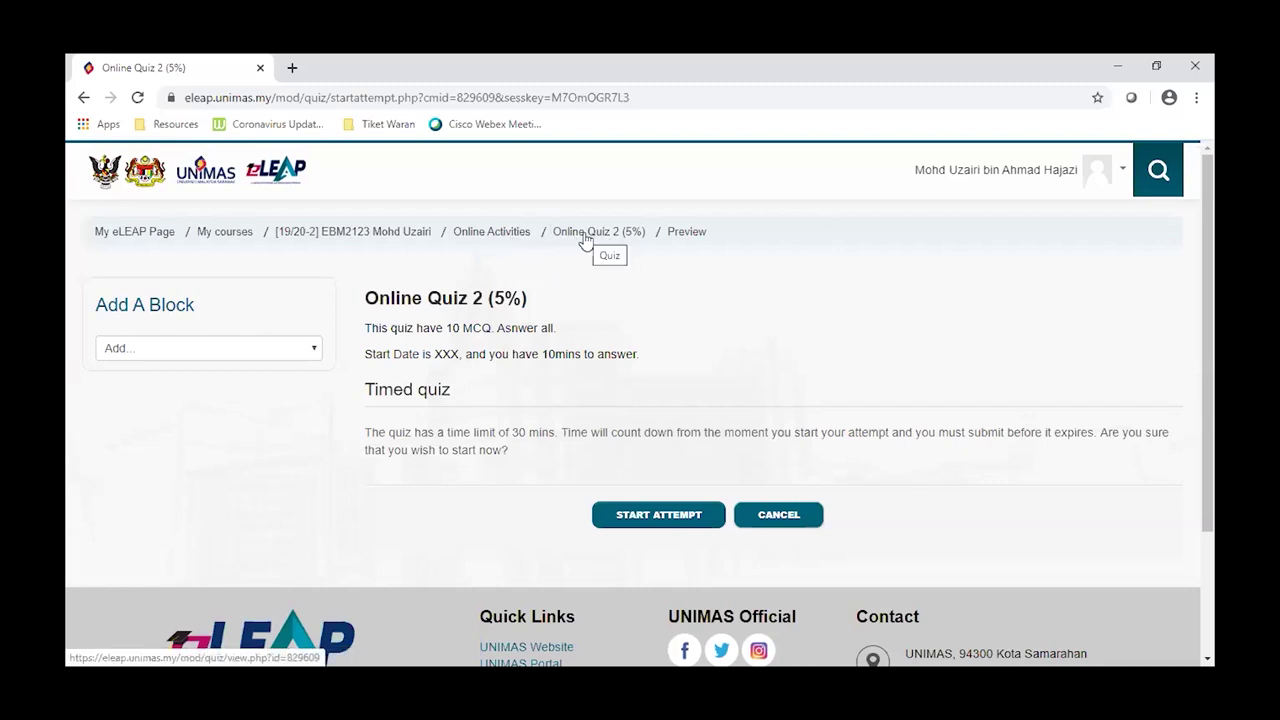
left_click(371, 234)
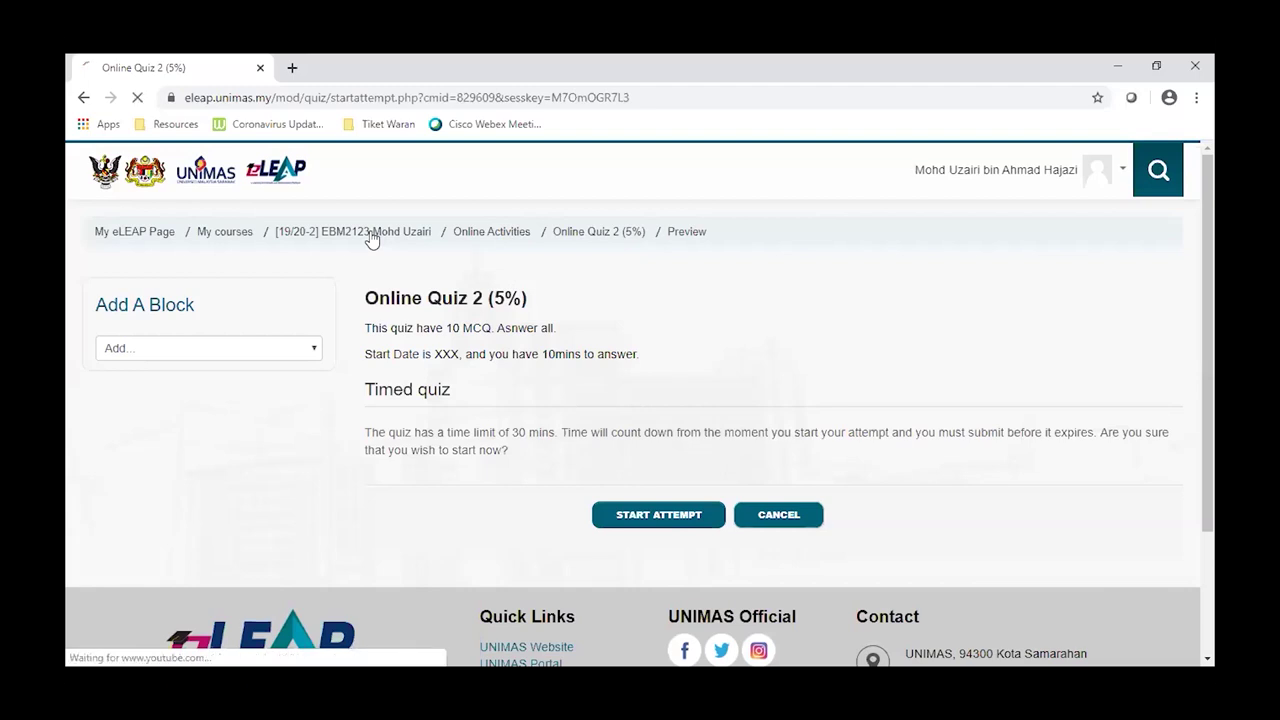
scroll(435, 458, "down", 10)
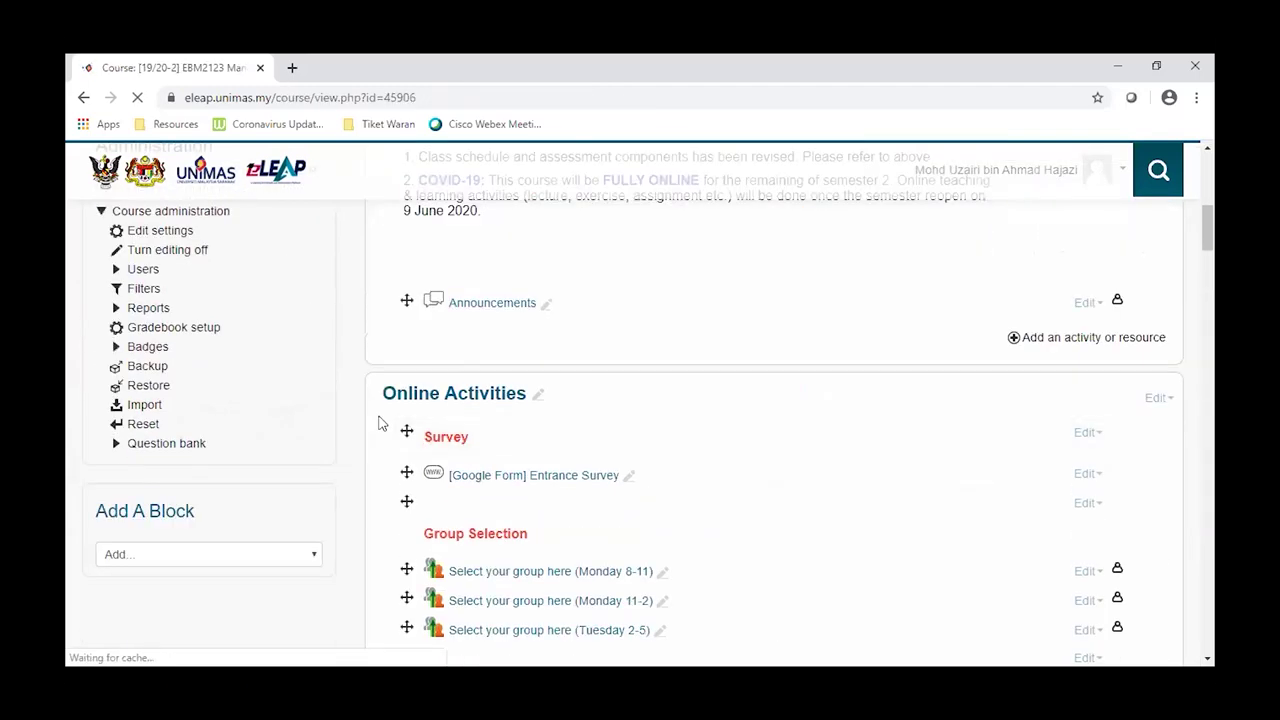
scroll(378, 423, "down", 3)
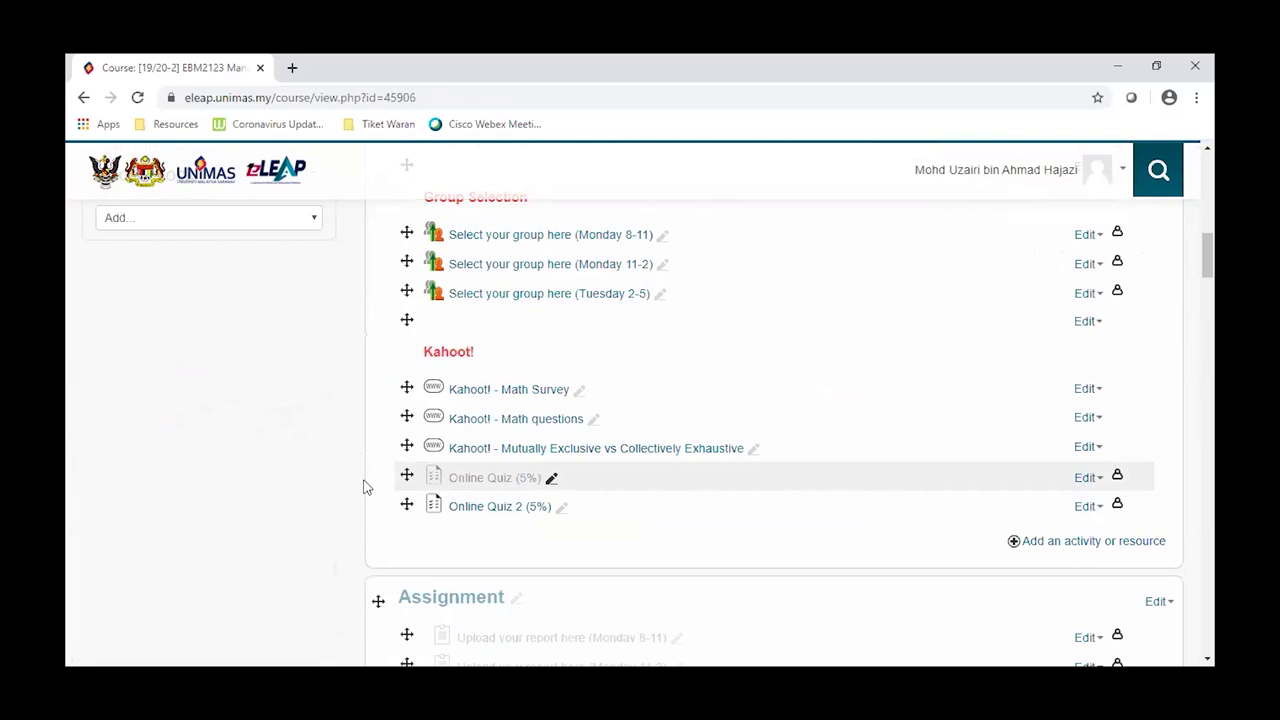
scroll(345, 492, "up", 1)
scroll(345, 492, "up", 7)
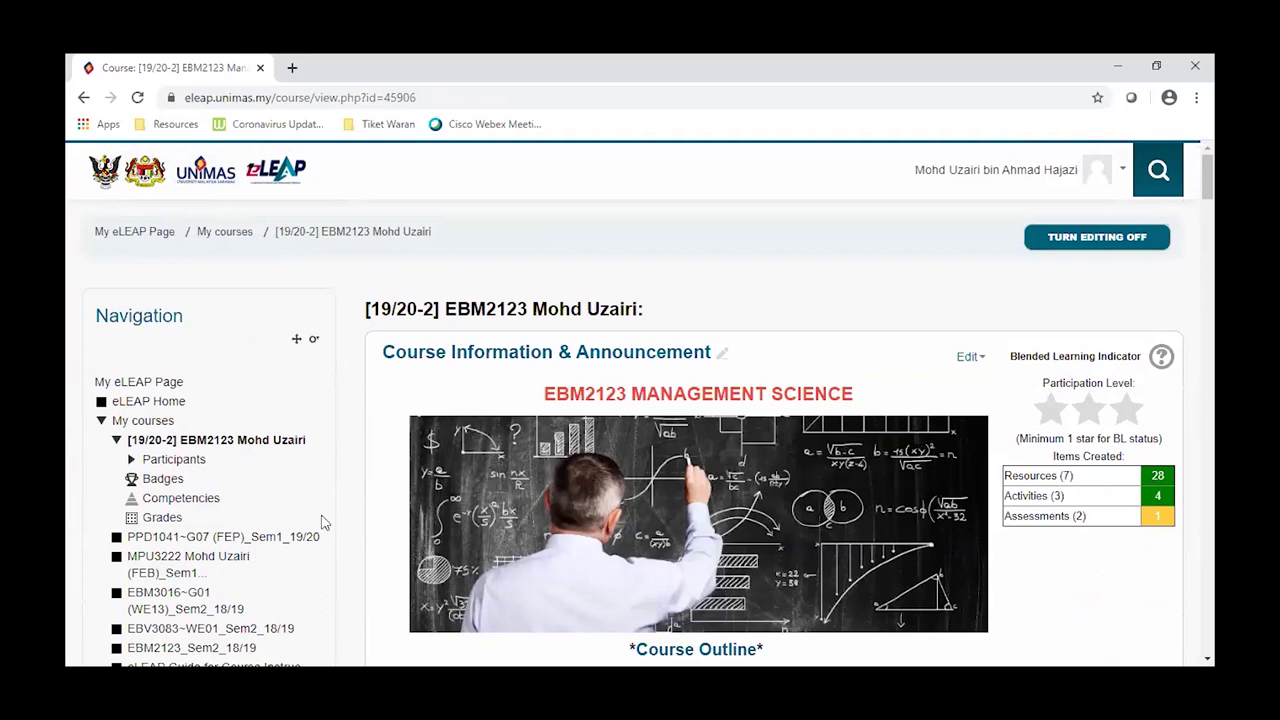
left_click(212, 564)
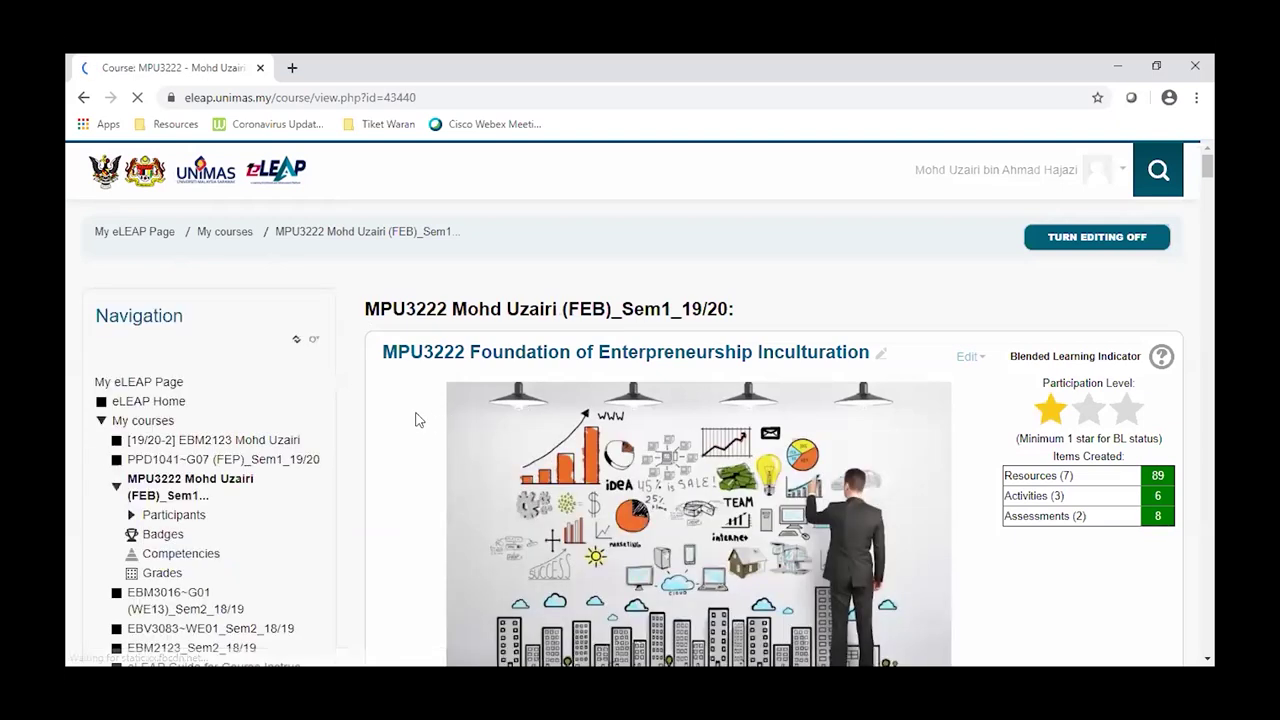
- Open the Online Quiz 3 (5%) activity from the Navigation block
scroll(418, 420, "down", 6)
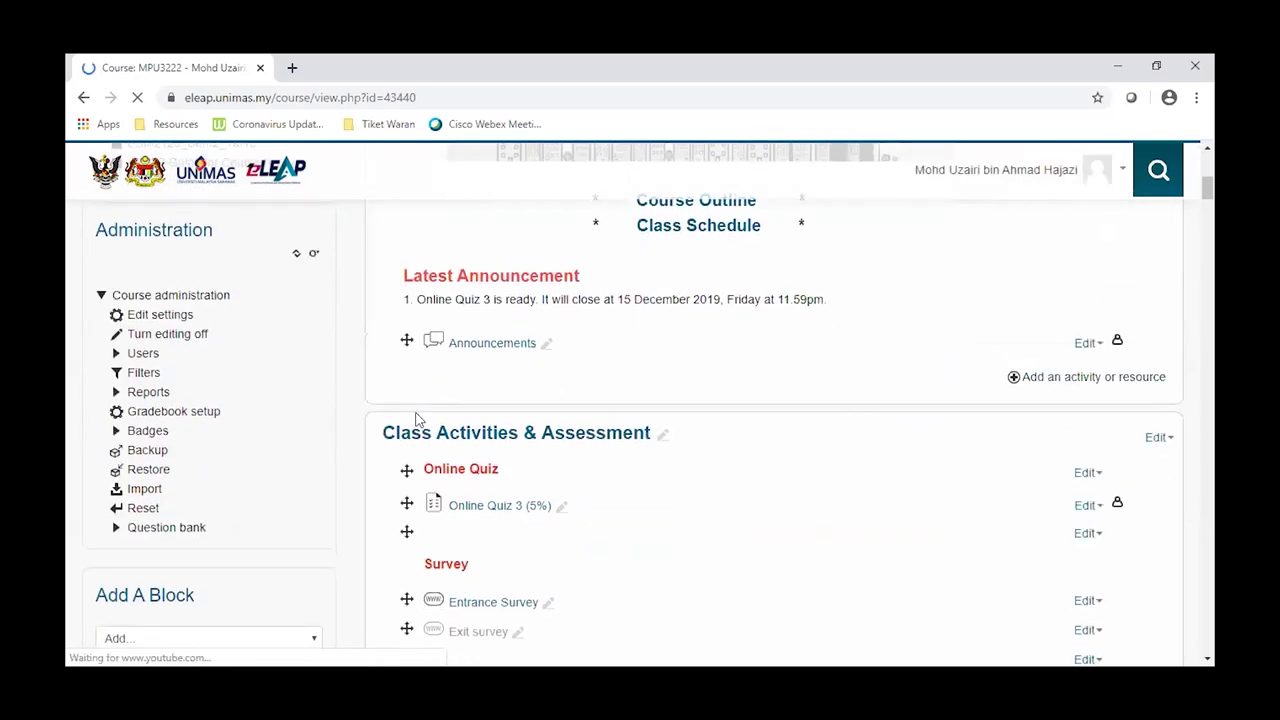
scroll(420, 420, "down", 1)
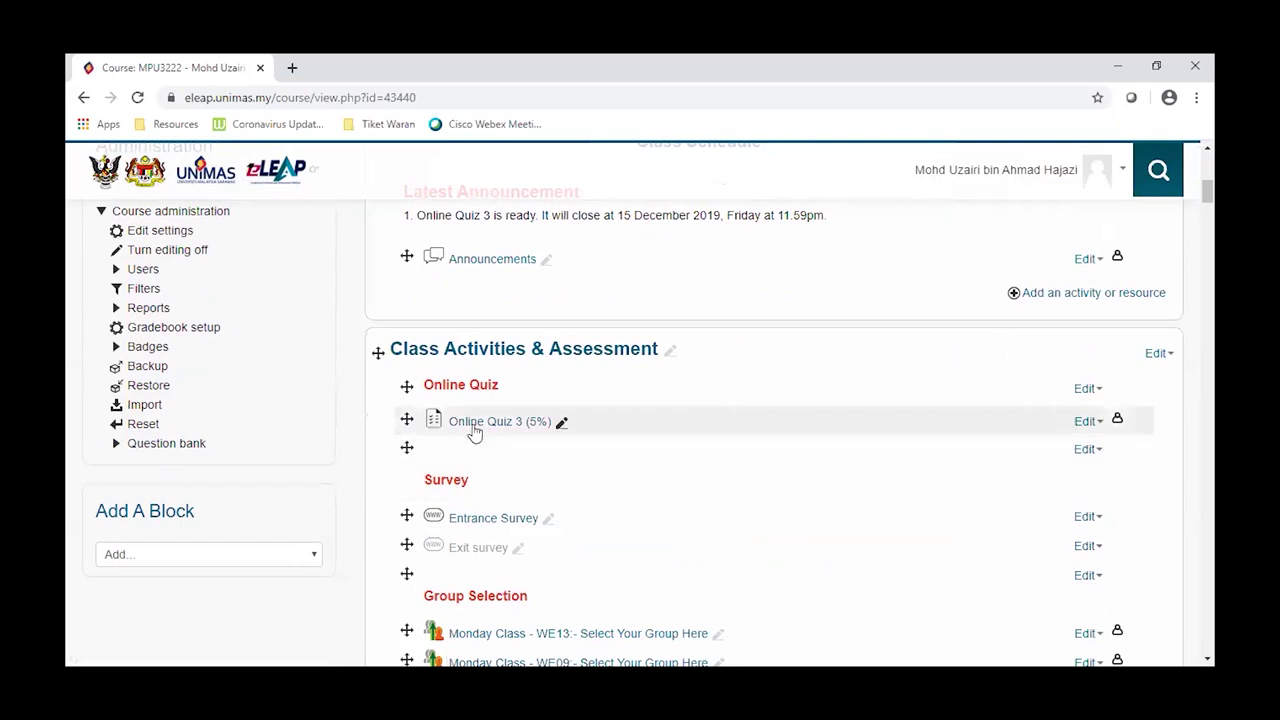
left_click(493, 423)
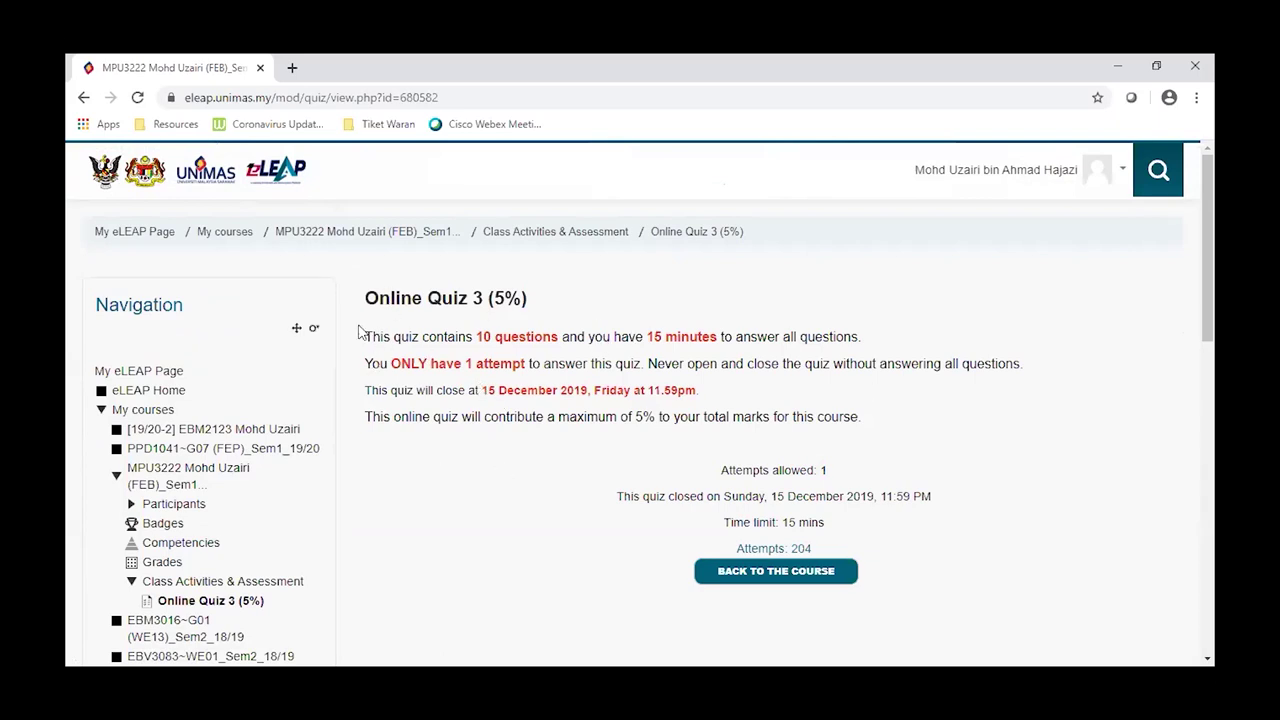
- Open the Edit quiz page showing 10 questions and a 5.0000 maximum grade
scroll(463, 486, "down", 1)
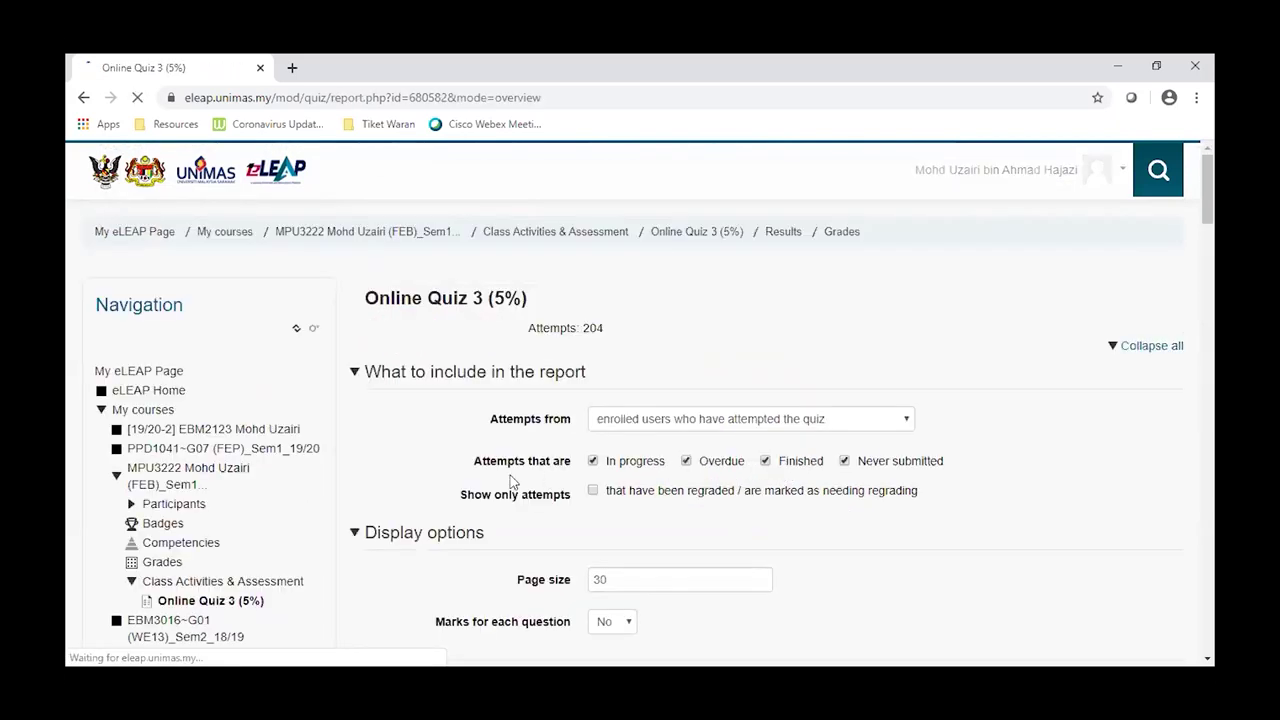
scroll(491, 476, "down", 5)
scroll(491, 476, "down", 3)
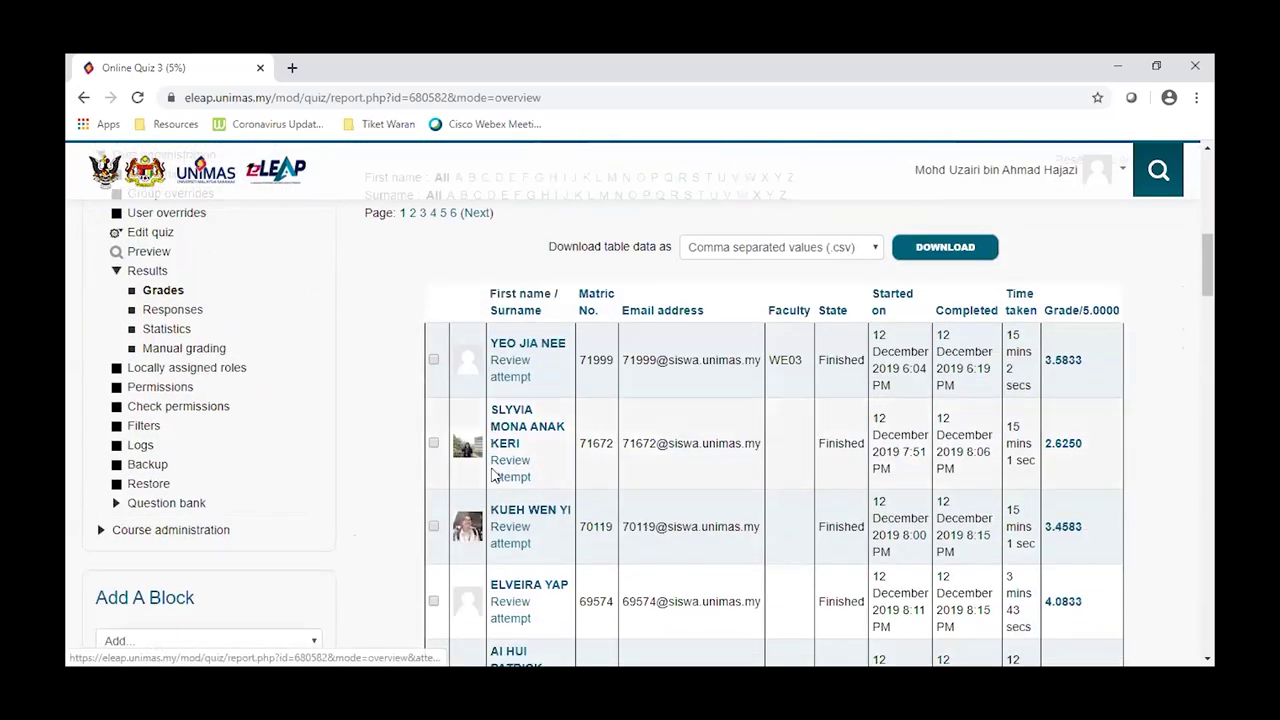
scroll(493, 474, "up", 10)
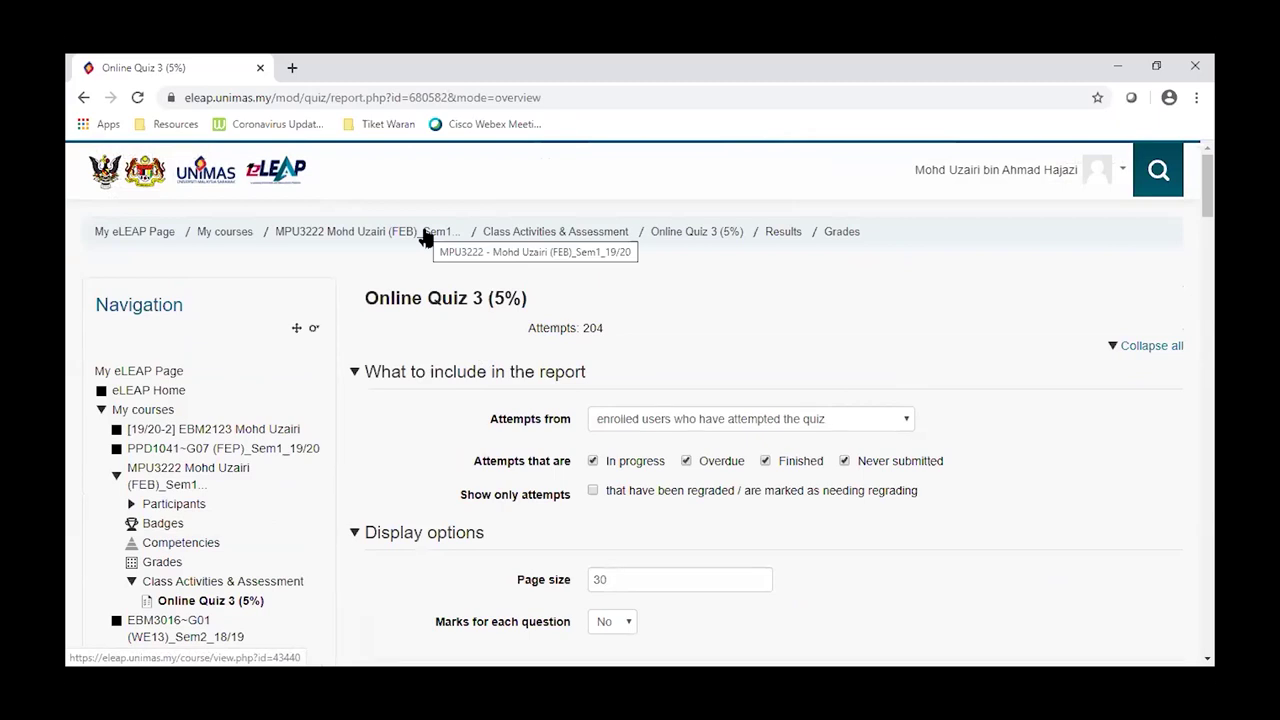
scroll(469, 428, "down", 5)
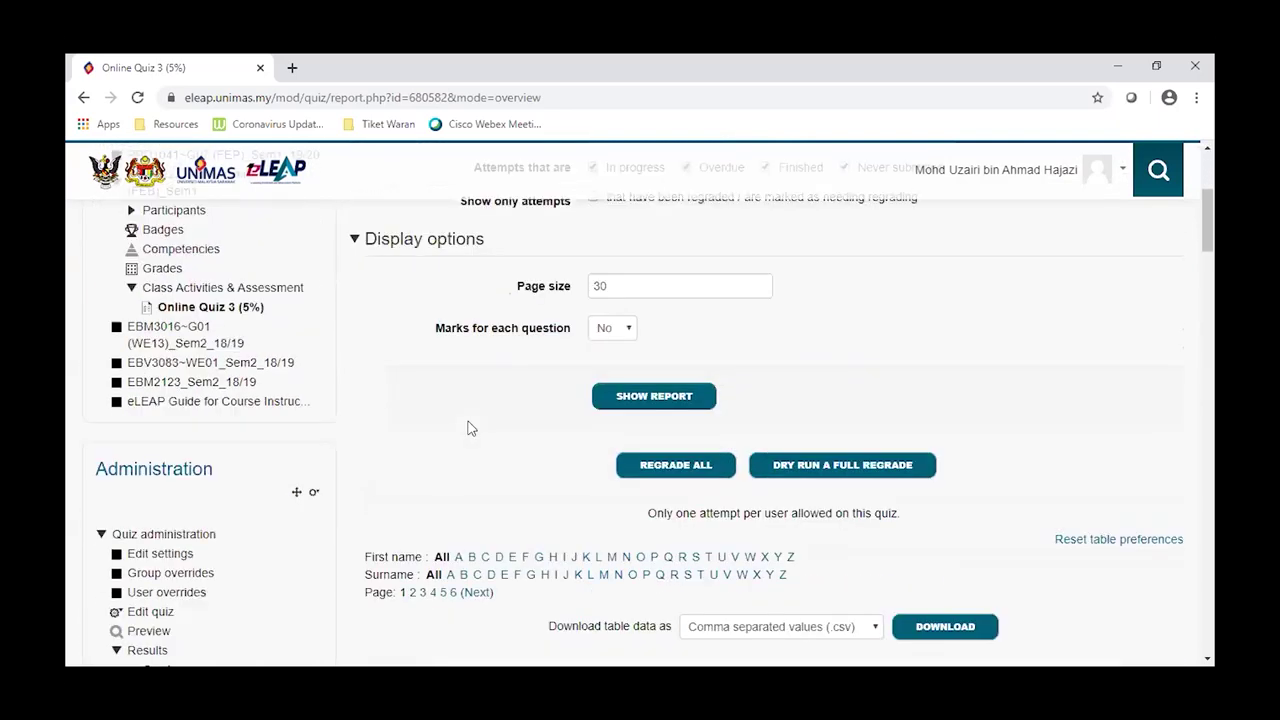
scroll(469, 428, "down", 2)
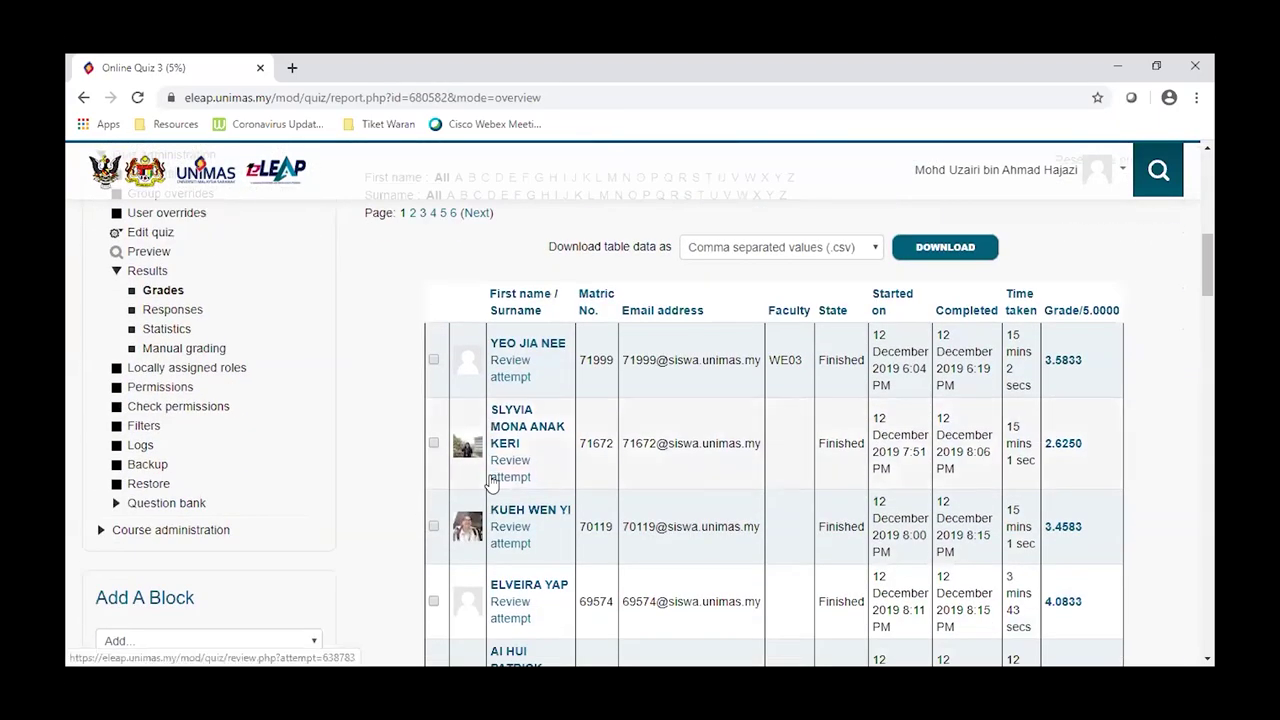
scroll(490, 482, "up", 3)
scroll(490, 482, "up", 3)
scroll(538, 488, "down", 1)
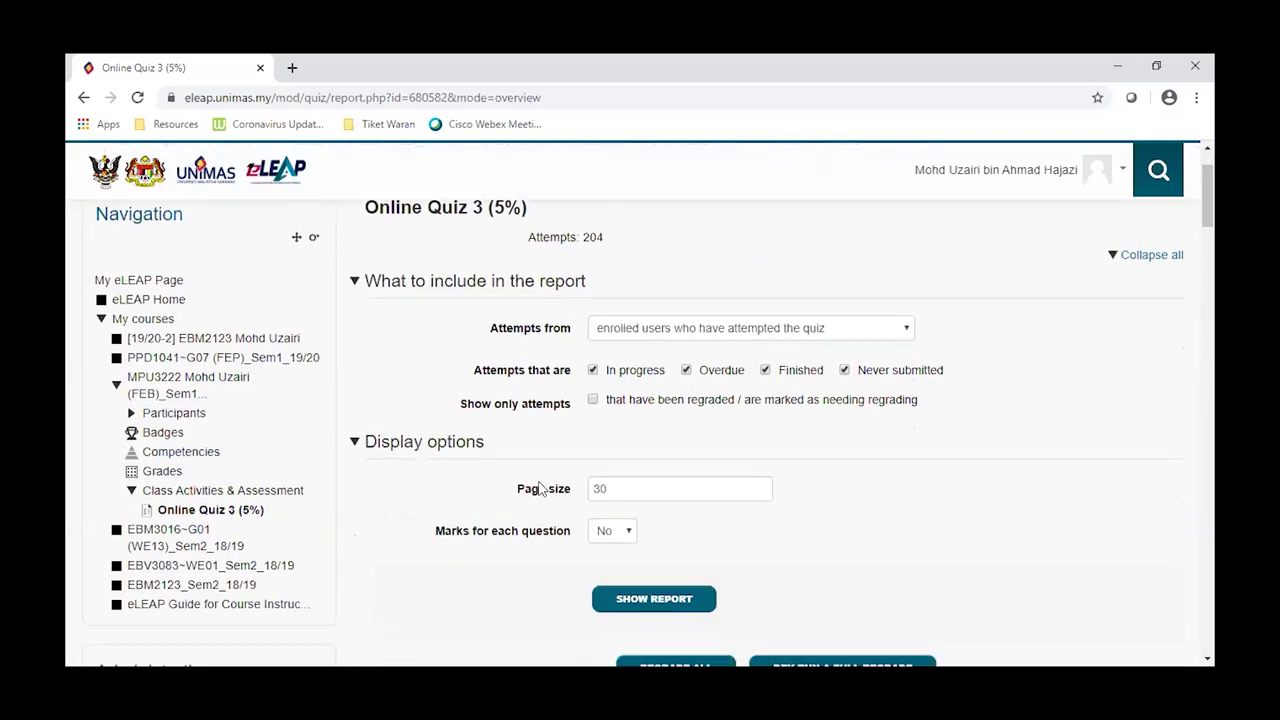
scroll(538, 488, "down", 1)
scroll(538, 488, "down", 3)
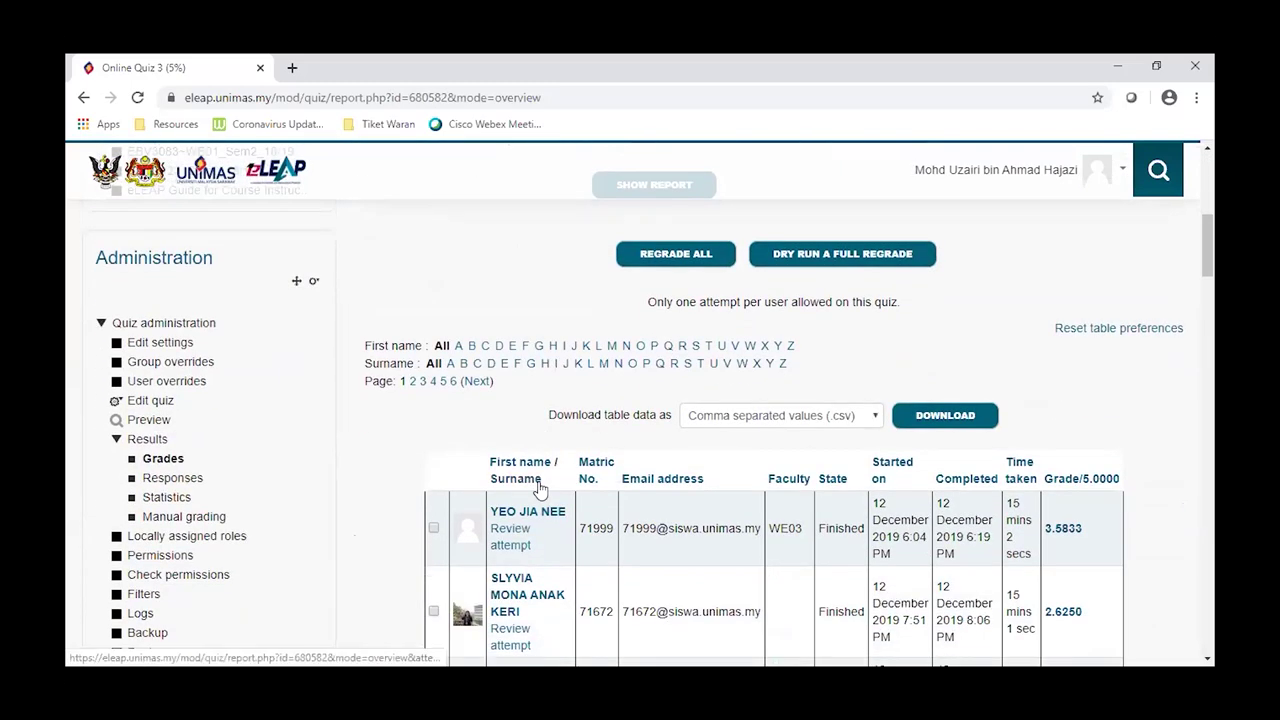
scroll(538, 488, "down", 2)
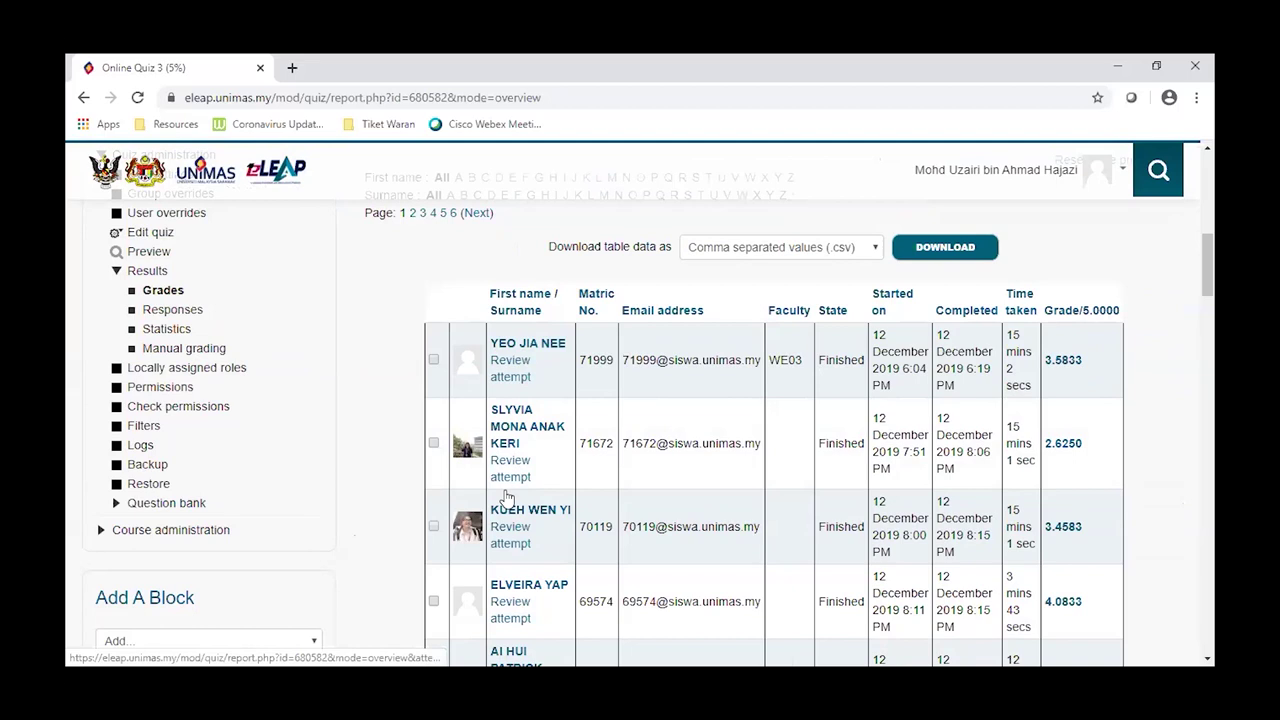
scroll(510, 499, "up", 10)
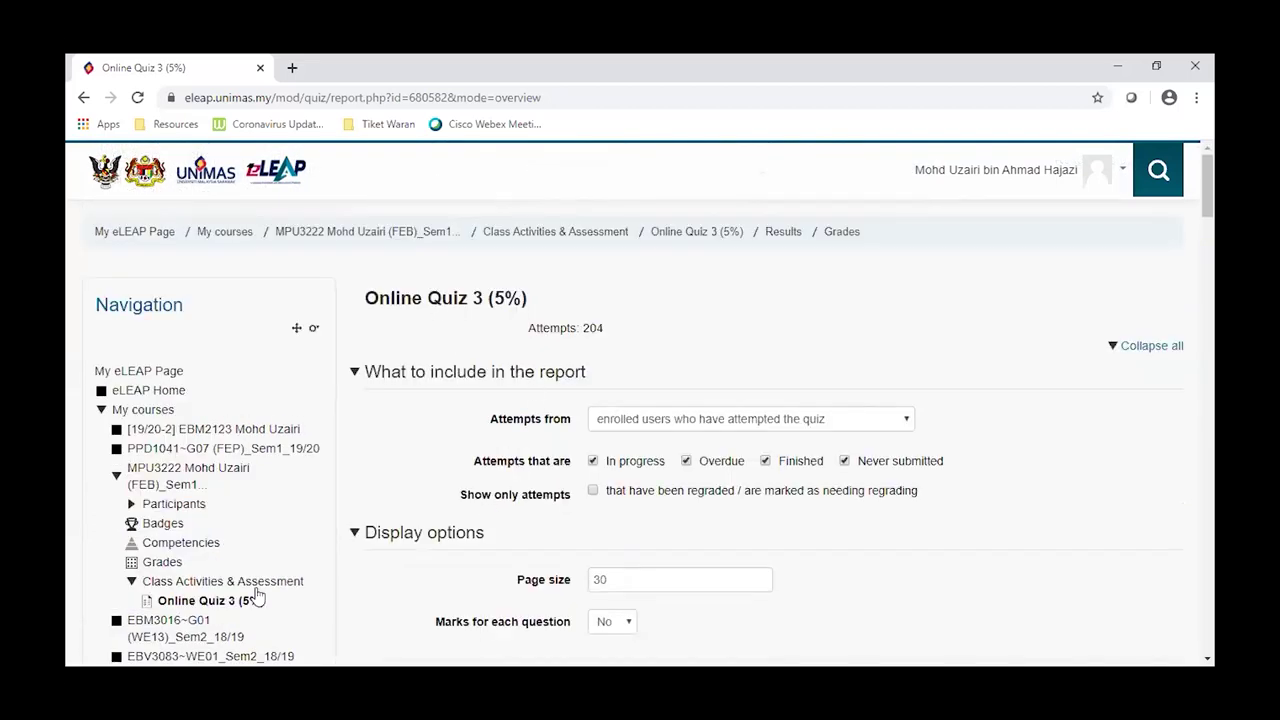
scroll(256, 595, "down", 3)
scroll(256, 595, "up", 1)
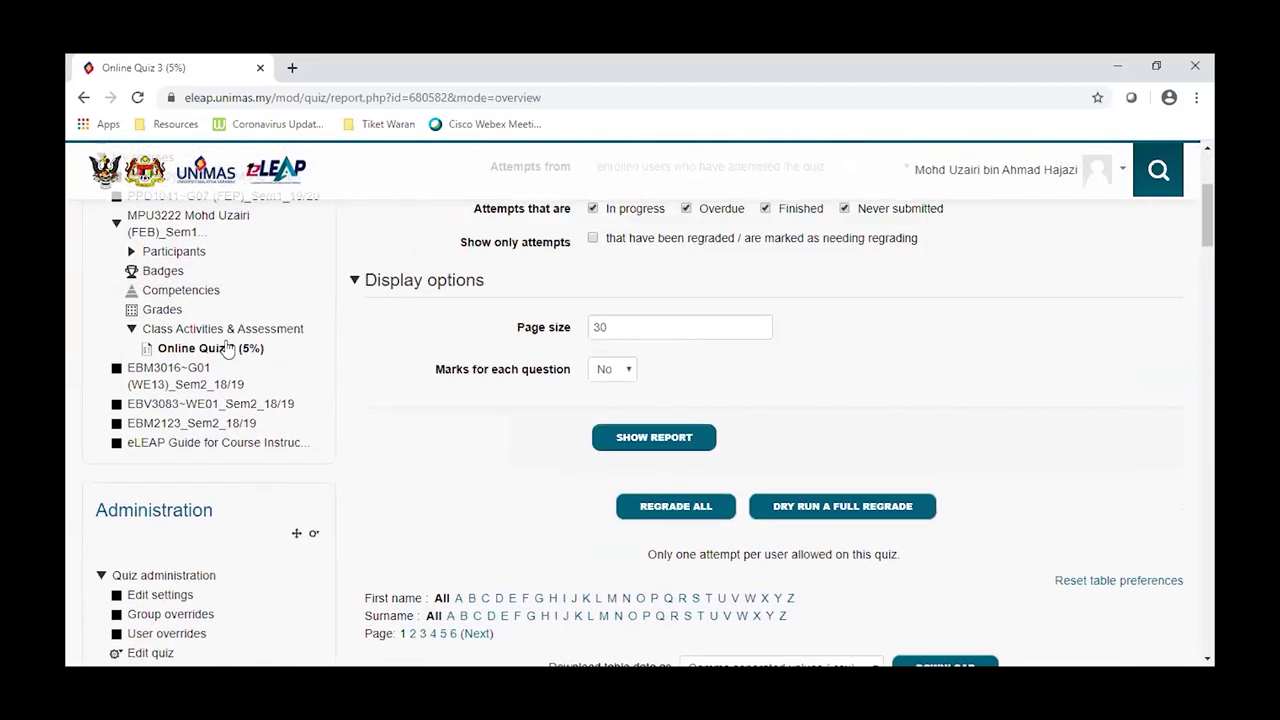
left_click(212, 347)
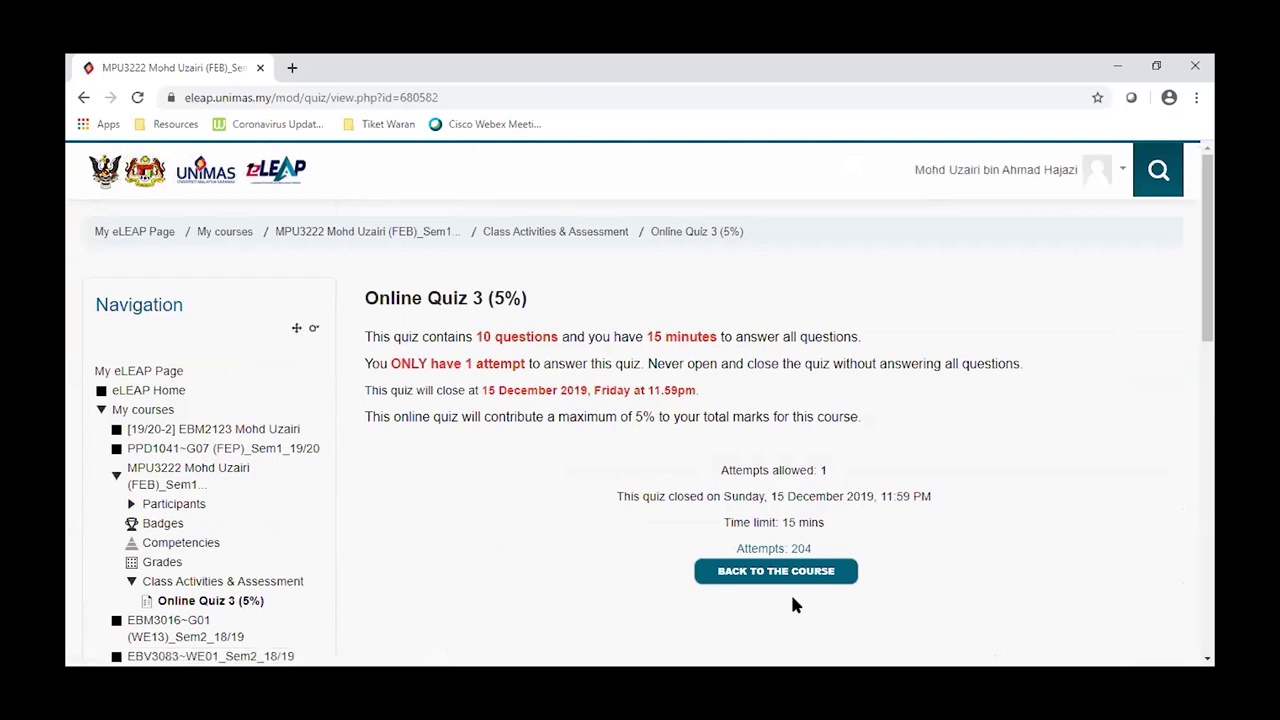
scroll(300, 594, "down", 3)
left_click(155, 570)
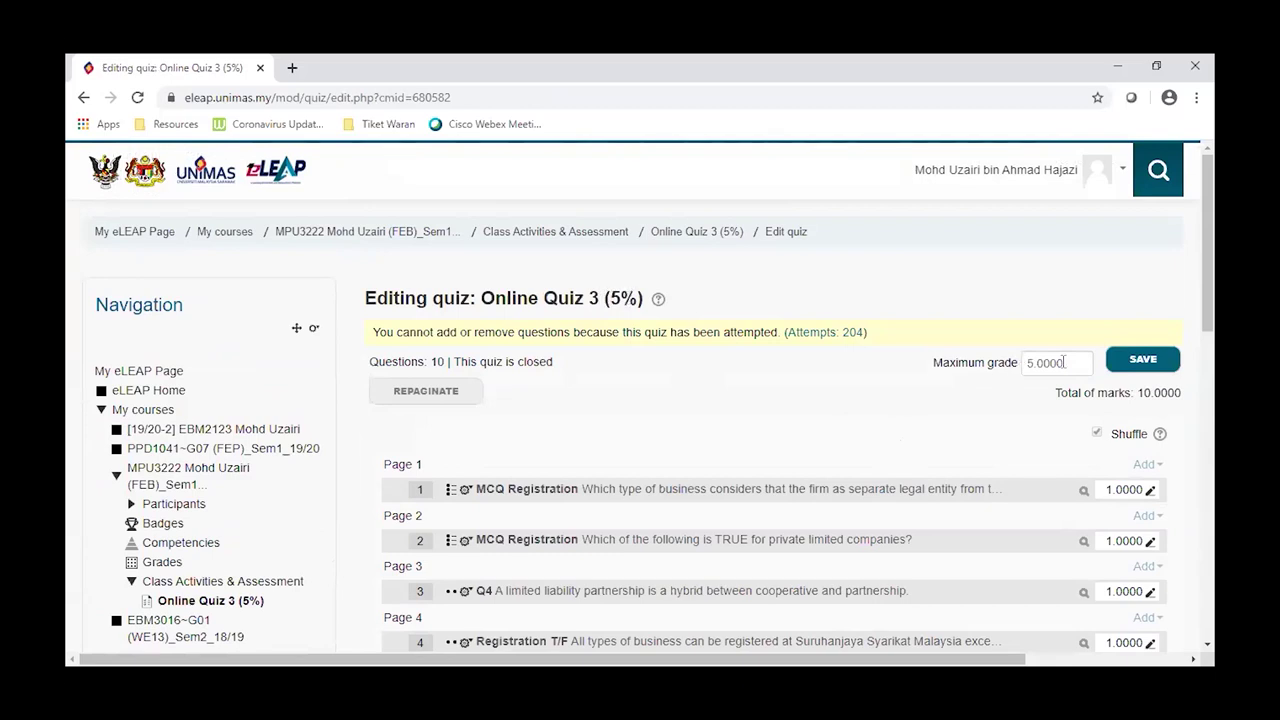
- Browse the 204-attempt results table and grade chart, then open the first student's review
left_click(828, 332)
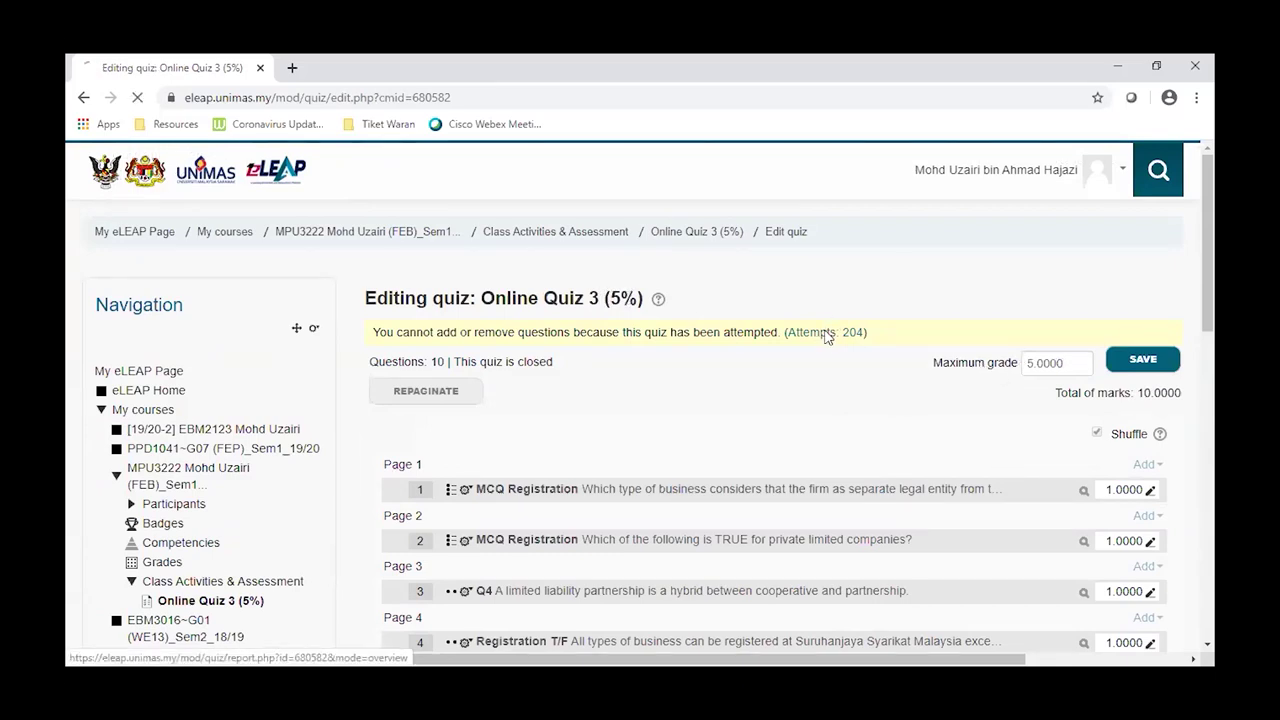
scroll(706, 535, "down", 6)
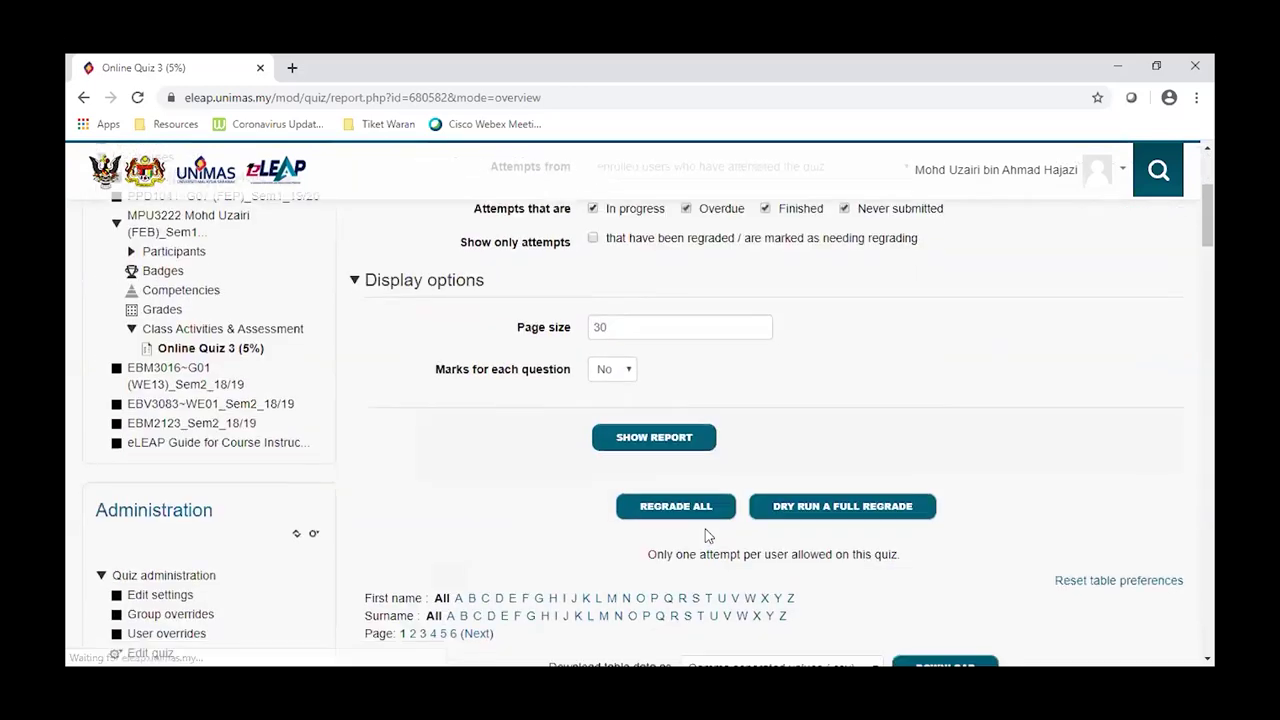
scroll(706, 535, "down", 1)
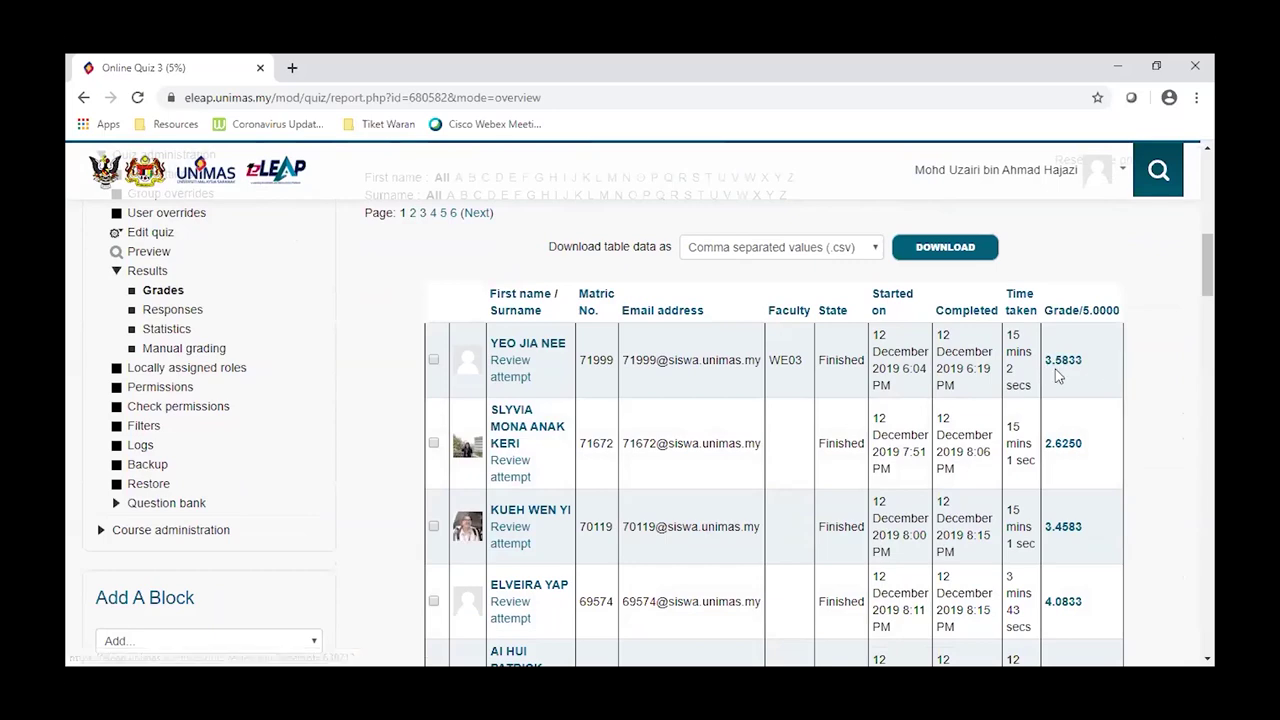
scroll(617, 612, "down", 14)
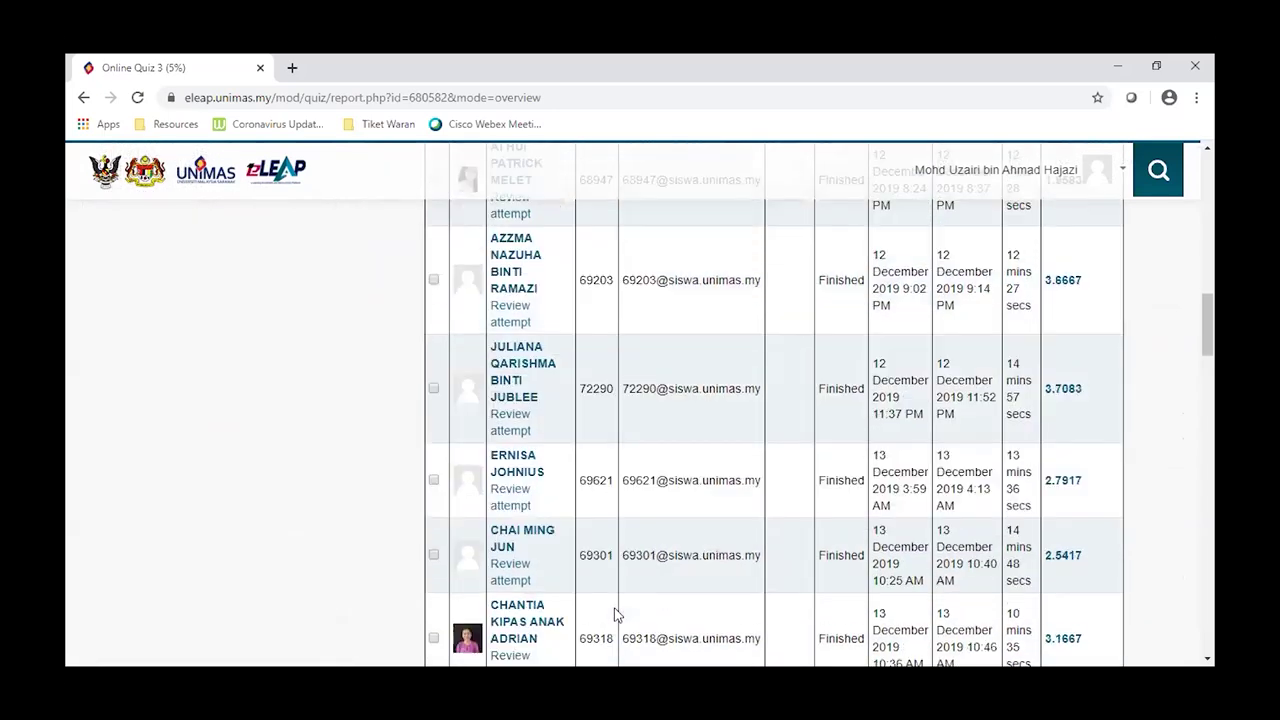
scroll(615, 614, "down", 10)
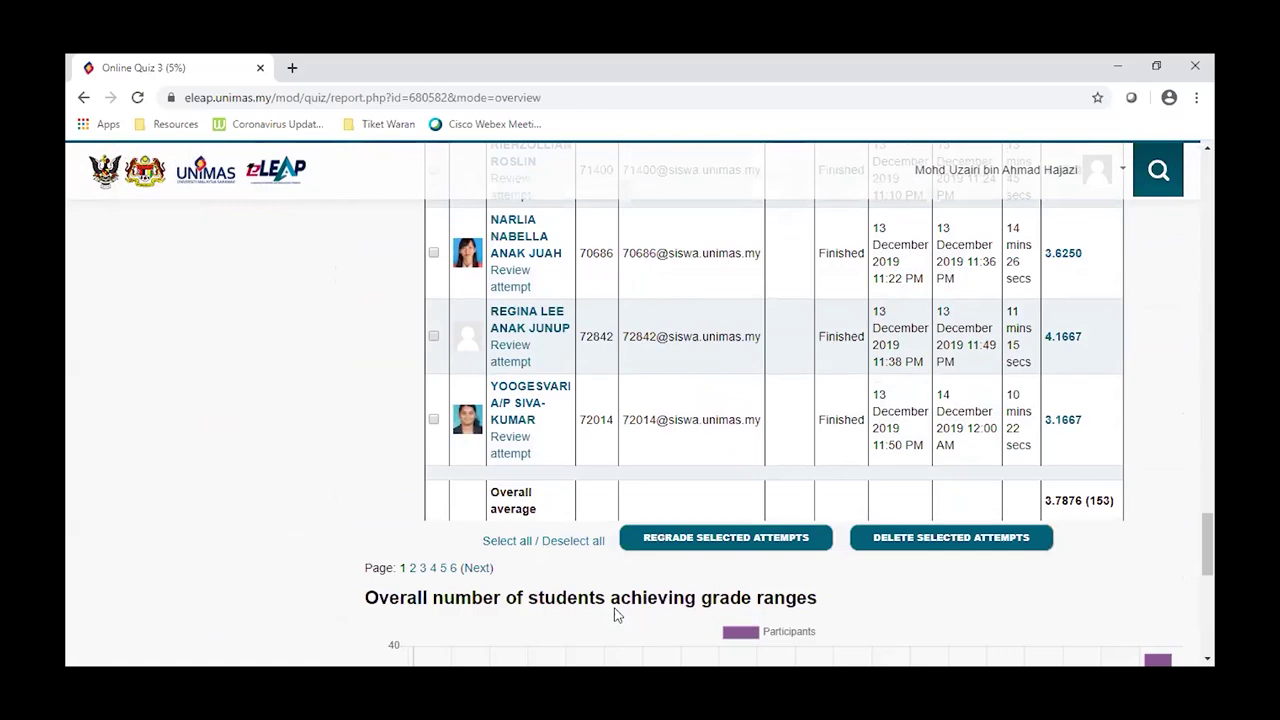
scroll(615, 614, "up", 2)
scroll(615, 614, "down", 1)
scroll(829, 571, "up", 20)
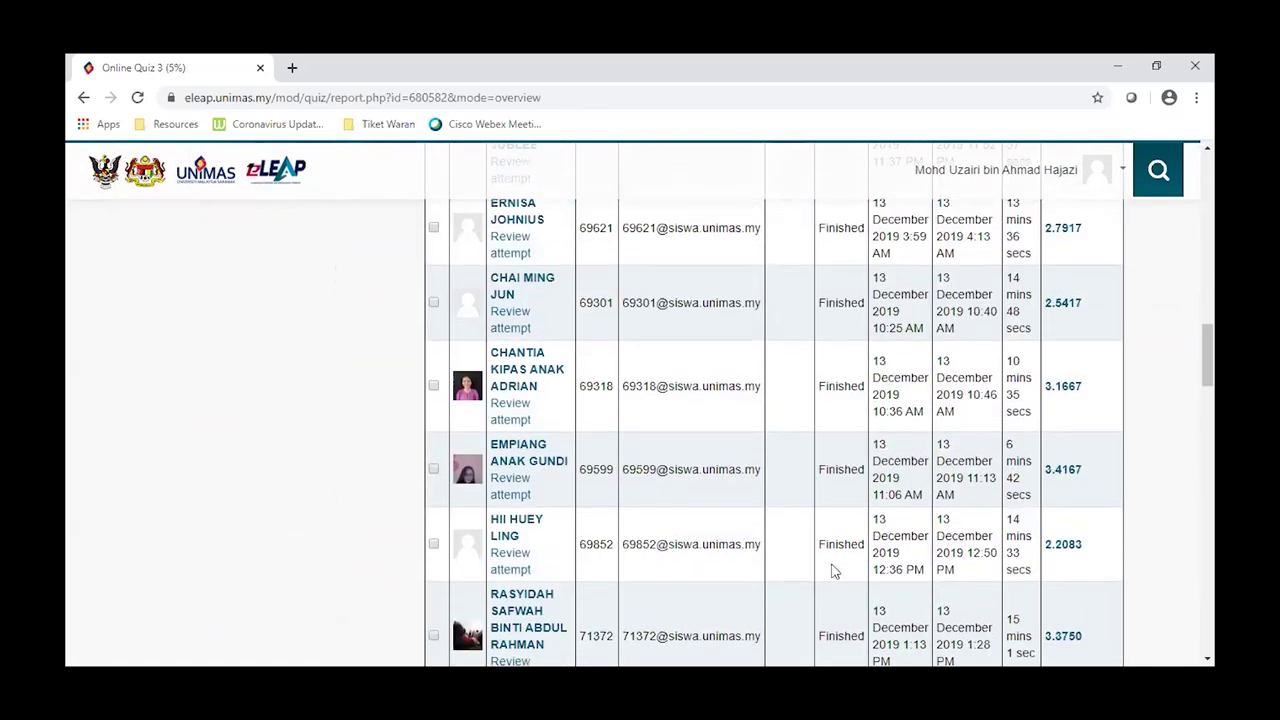
scroll(940, 578, "down", 2)
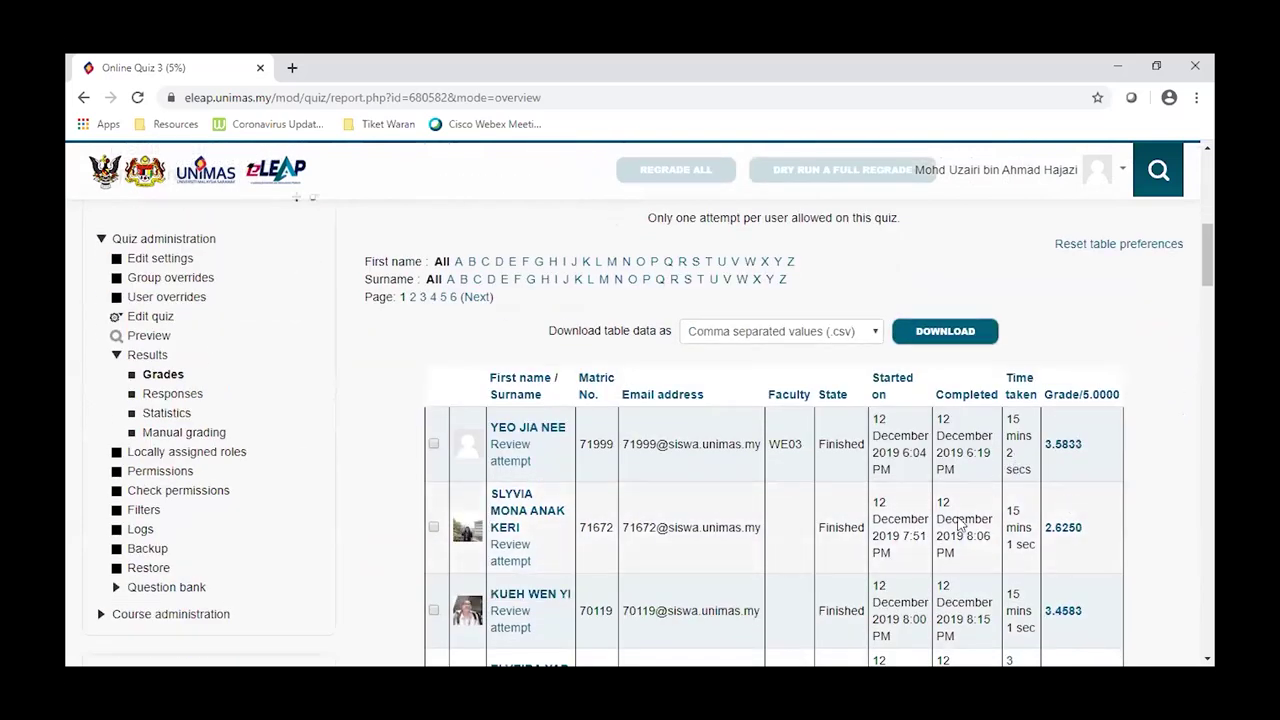
left_click(508, 462)
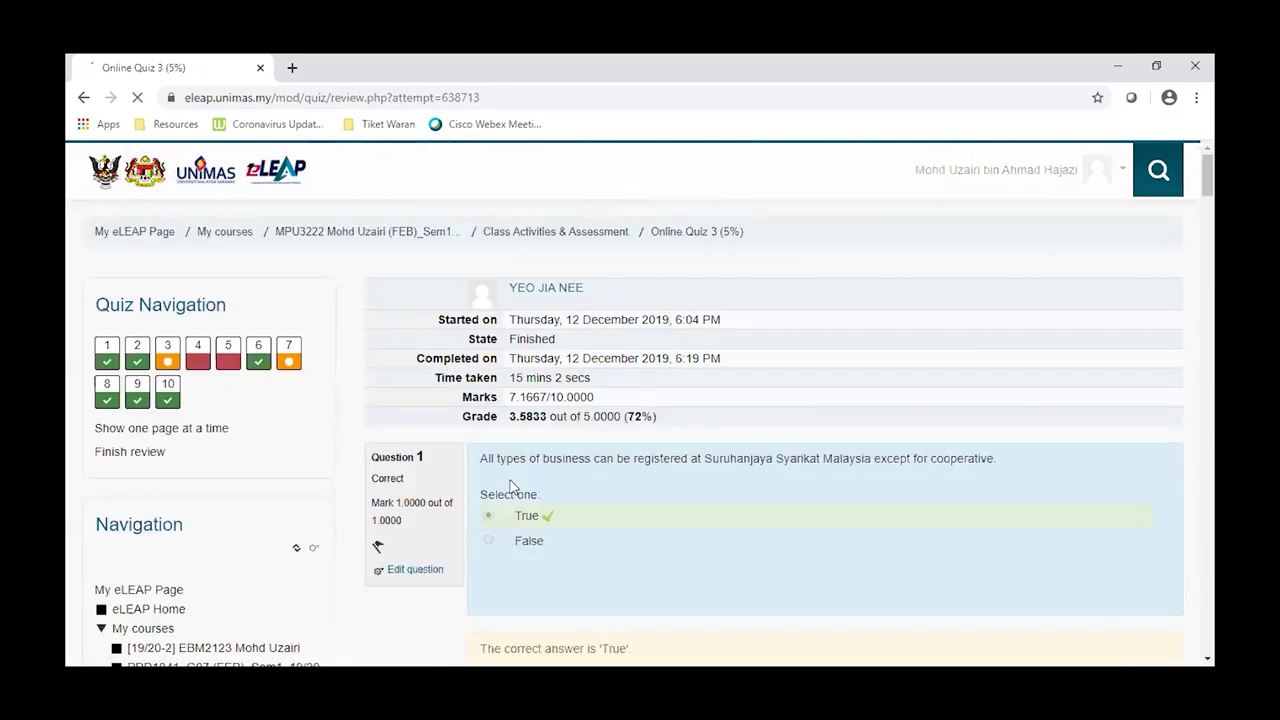
- Scroll through the question feedback down to Question 7's partially correct 0.6667/1.0000 result
scroll(433, 520, "down", 3)
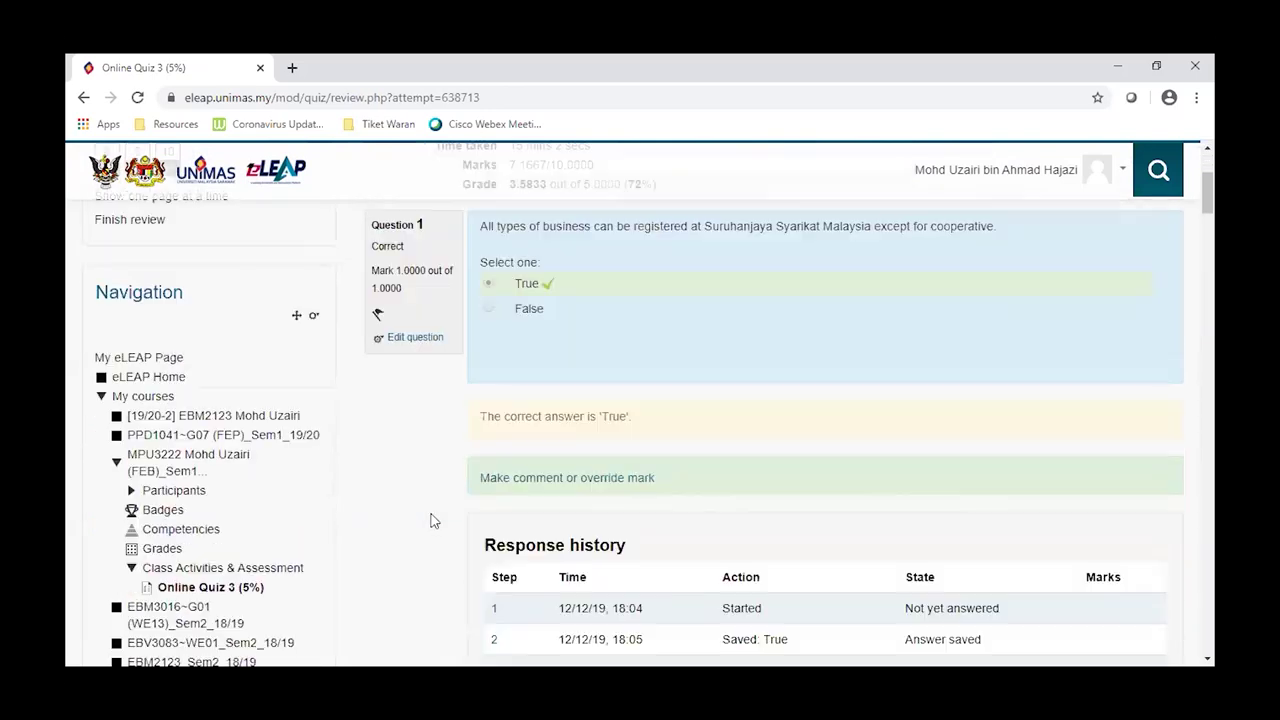
scroll(433, 520, "down", 10)
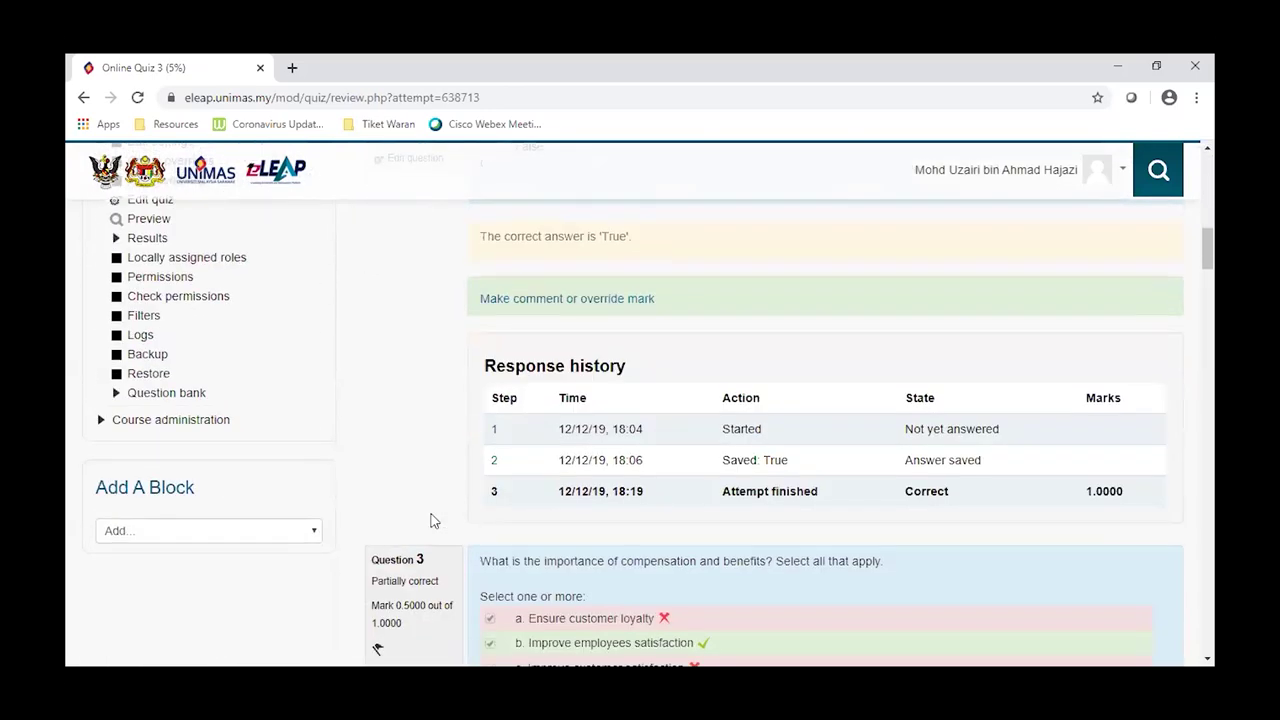
scroll(433, 520, "down", 3)
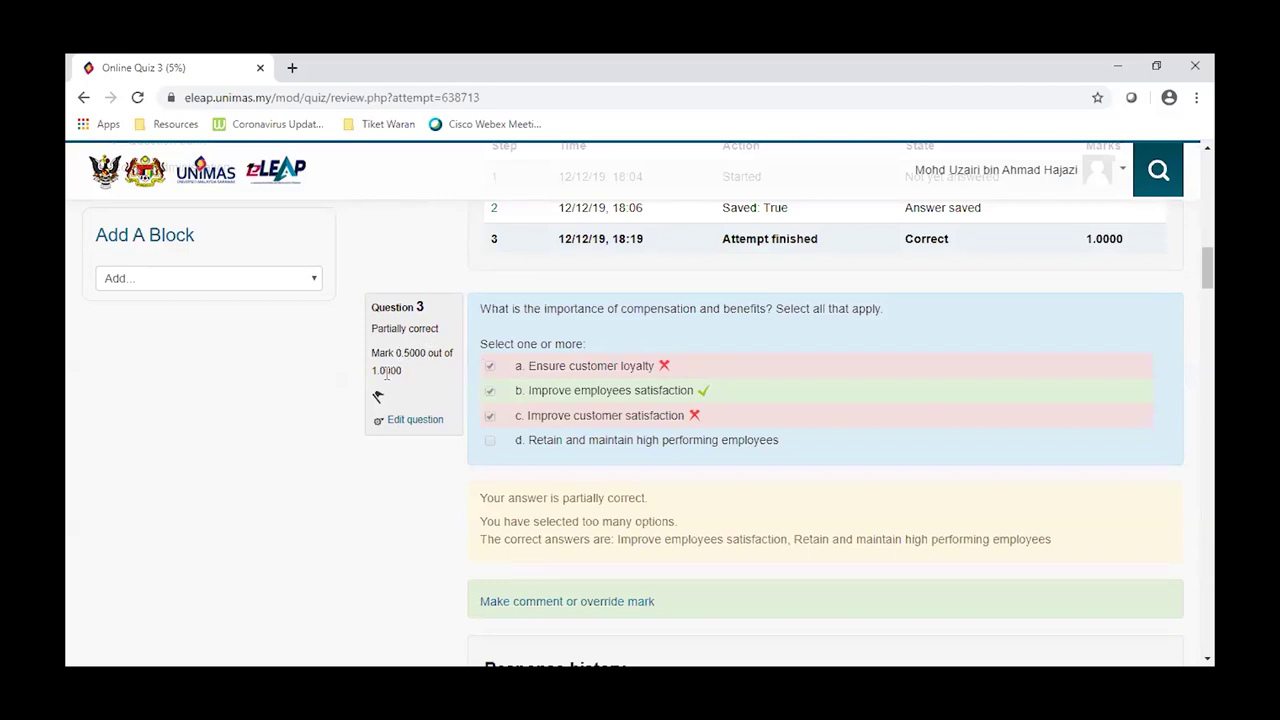
scroll(425, 490, "down", 5)
scroll(425, 490, "down", 5)
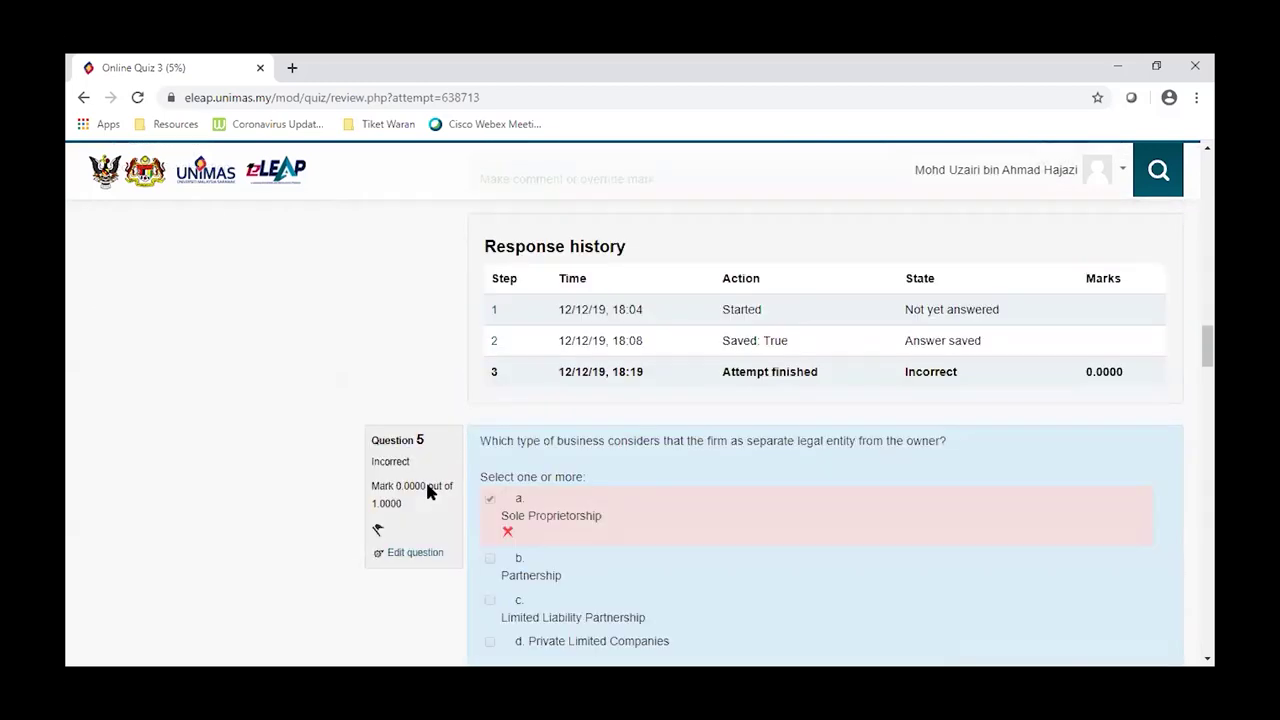
scroll(427, 490, "up", 2)
scroll(427, 490, "down", 6)
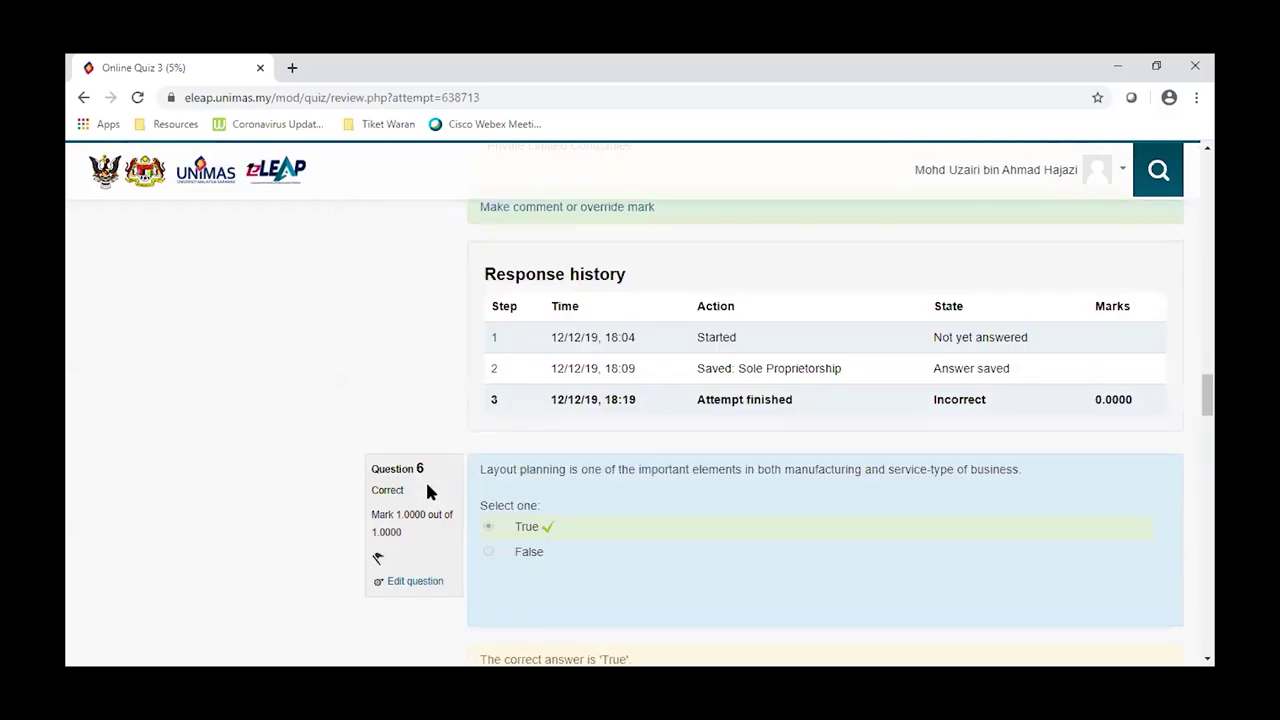
scroll(427, 490, "down", 4)
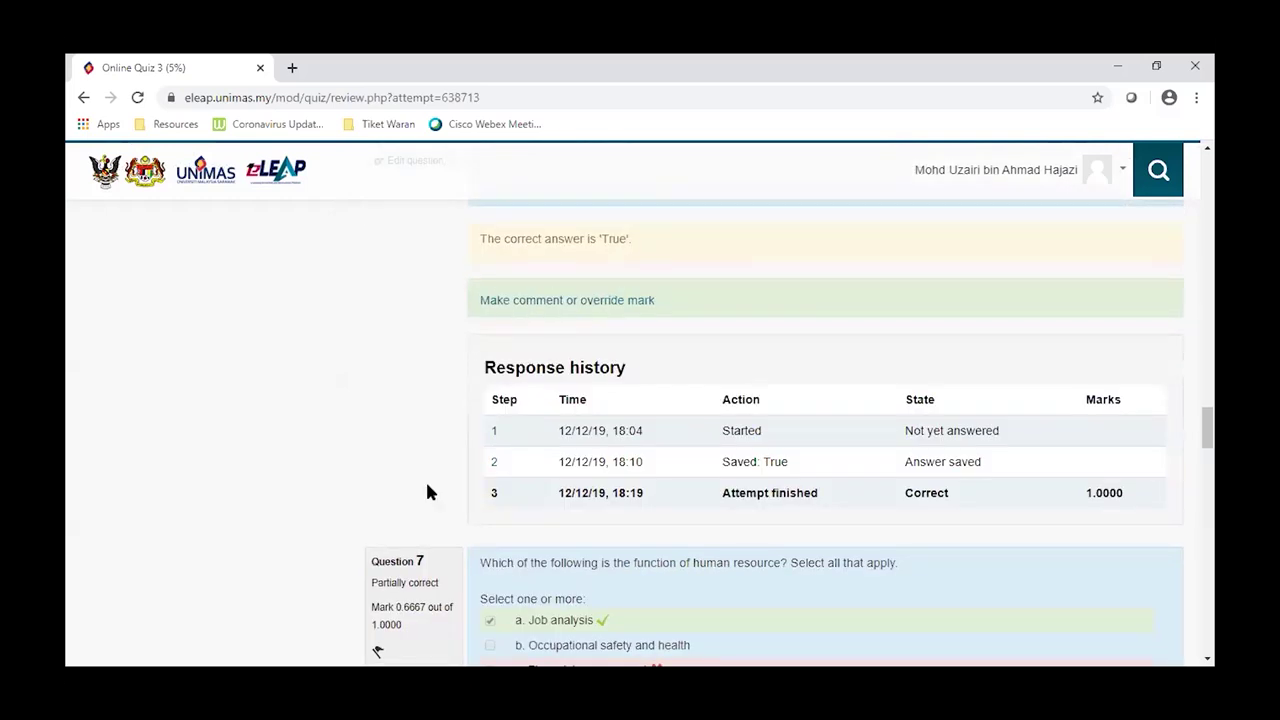
scroll(427, 492, "down", 2)
scroll(428, 490, "up", 1)
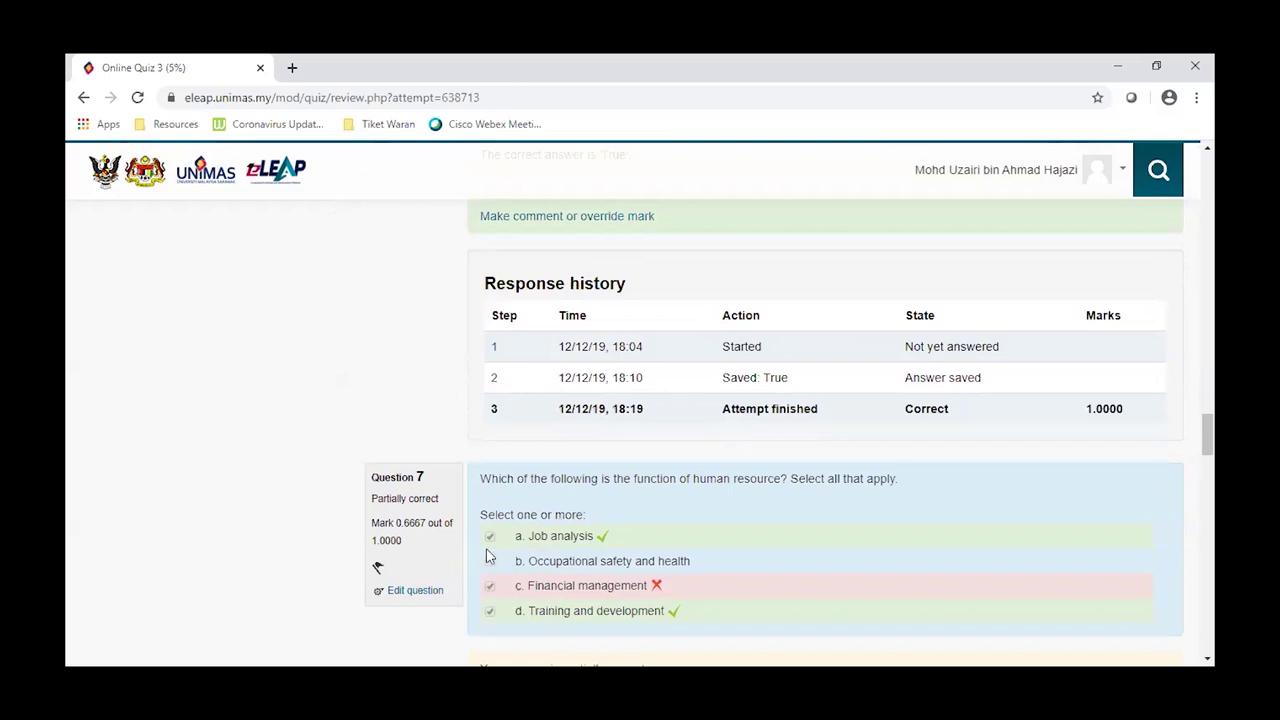
scroll(473, 559, "down", 1)
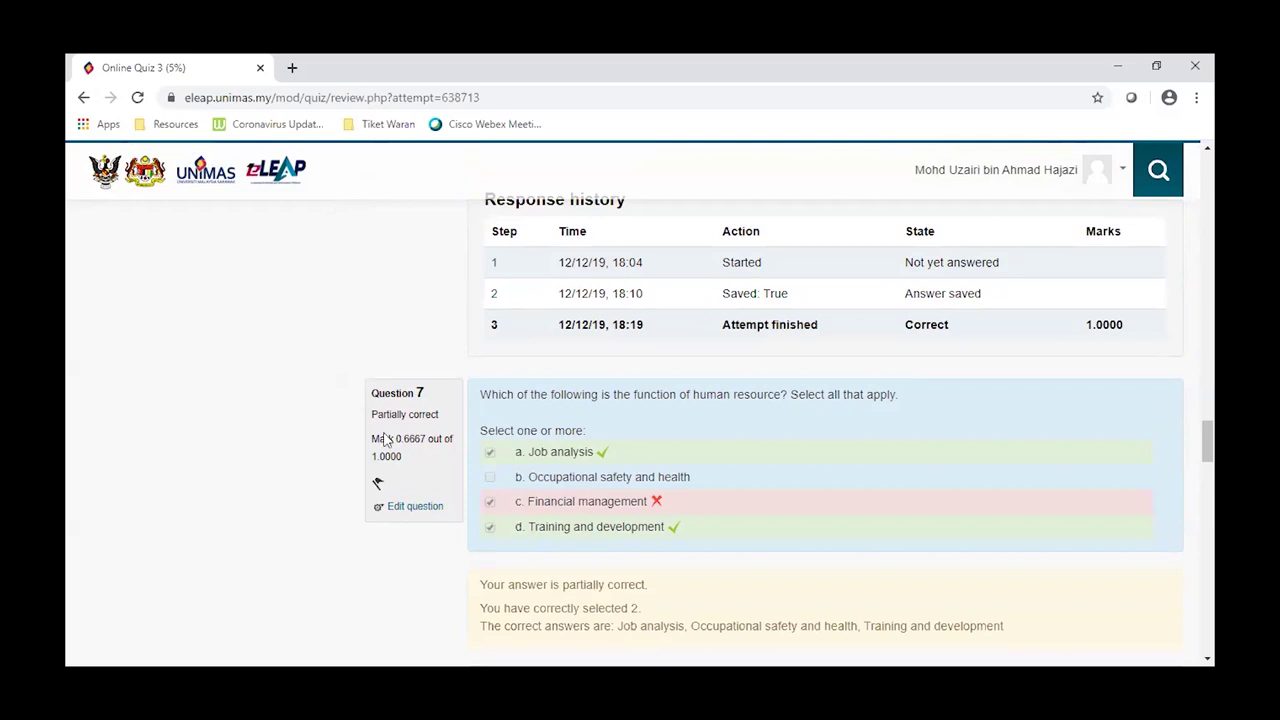
left_click(84, 98)
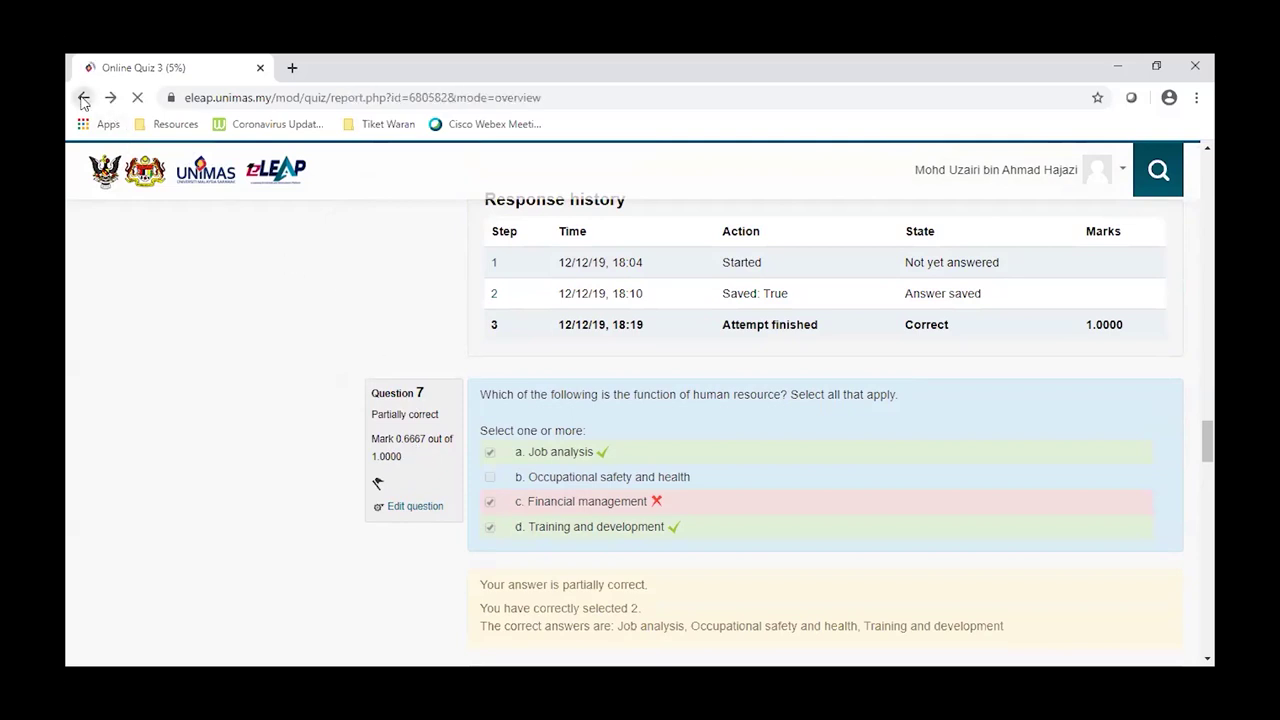
scroll(1000, 480, "down", 1)
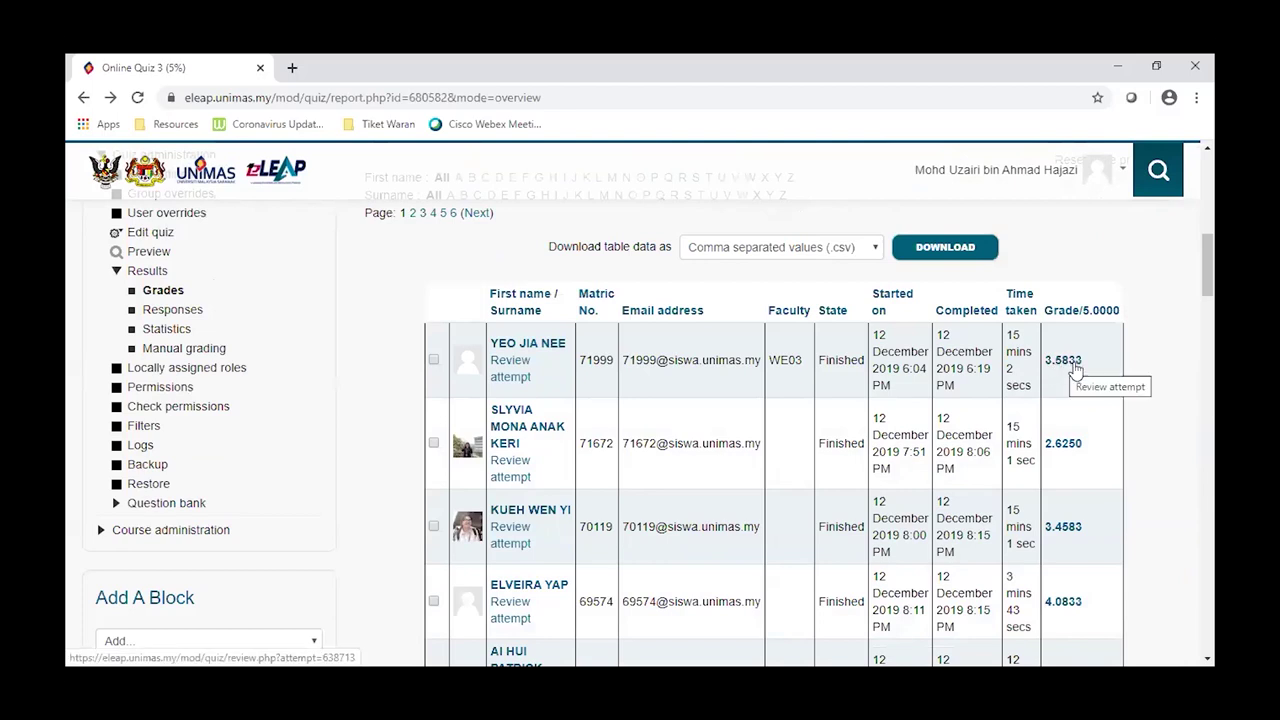
scroll(1067, 440, "down", 6)
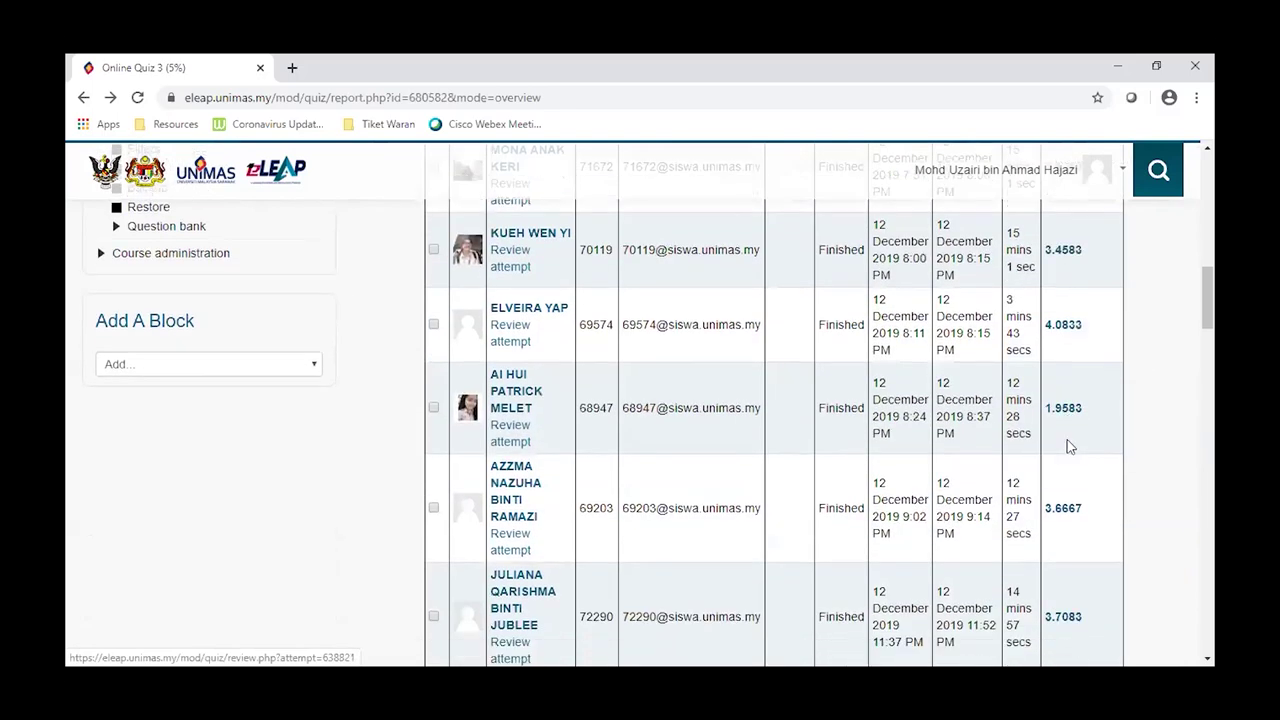
scroll(1052, 470, "up", 7)
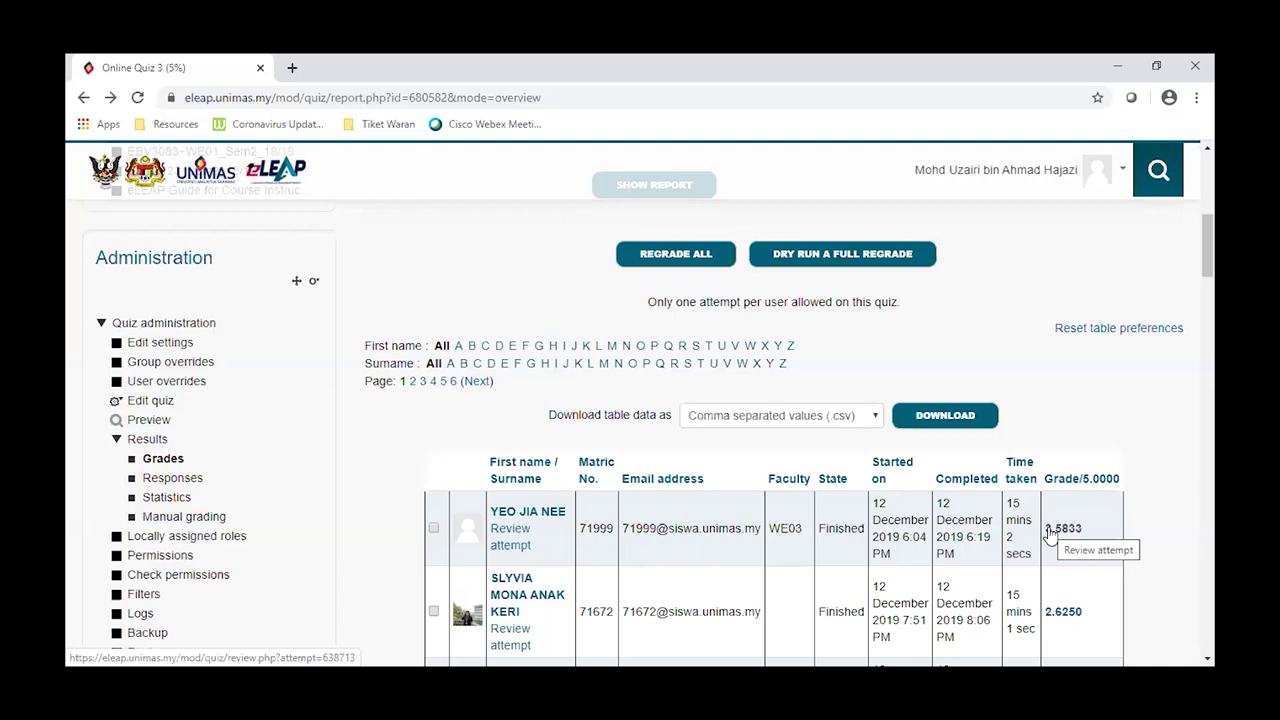
scroll(506, 545, "down", 5)
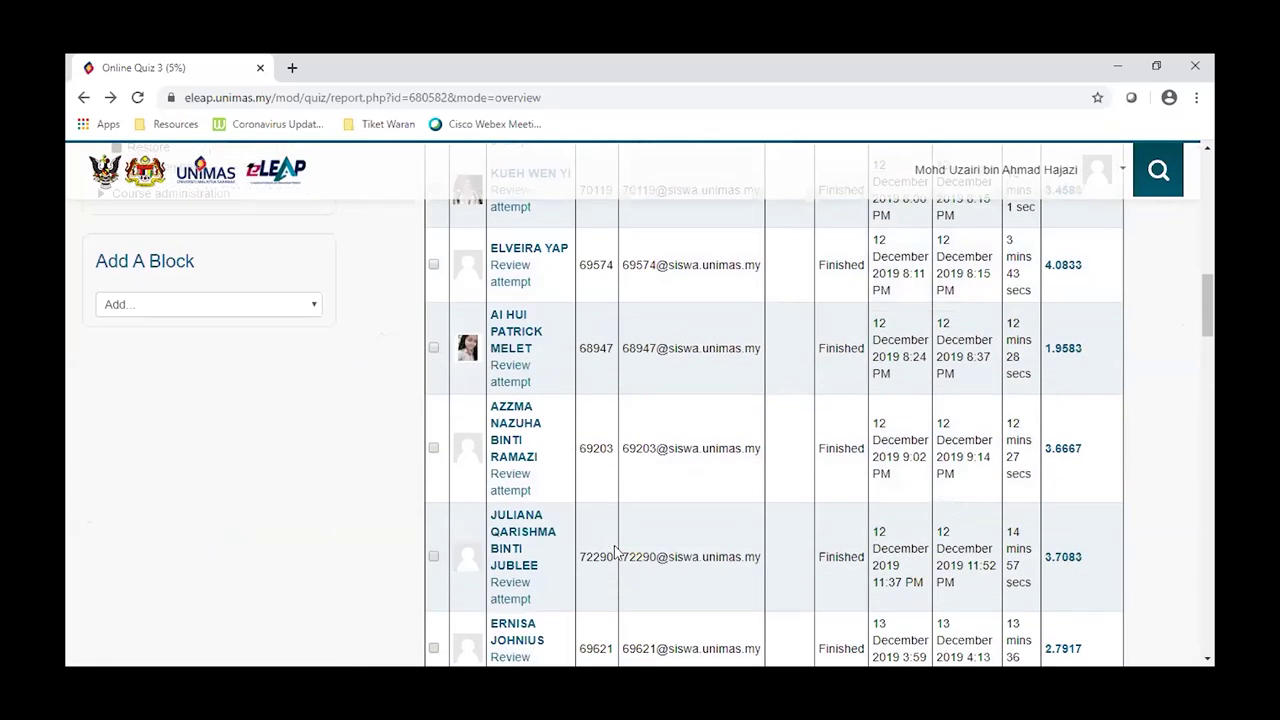
scroll(616, 551, "down", 20)
scroll(616, 551, "down", 2)
scroll(616, 551, "up", 10)
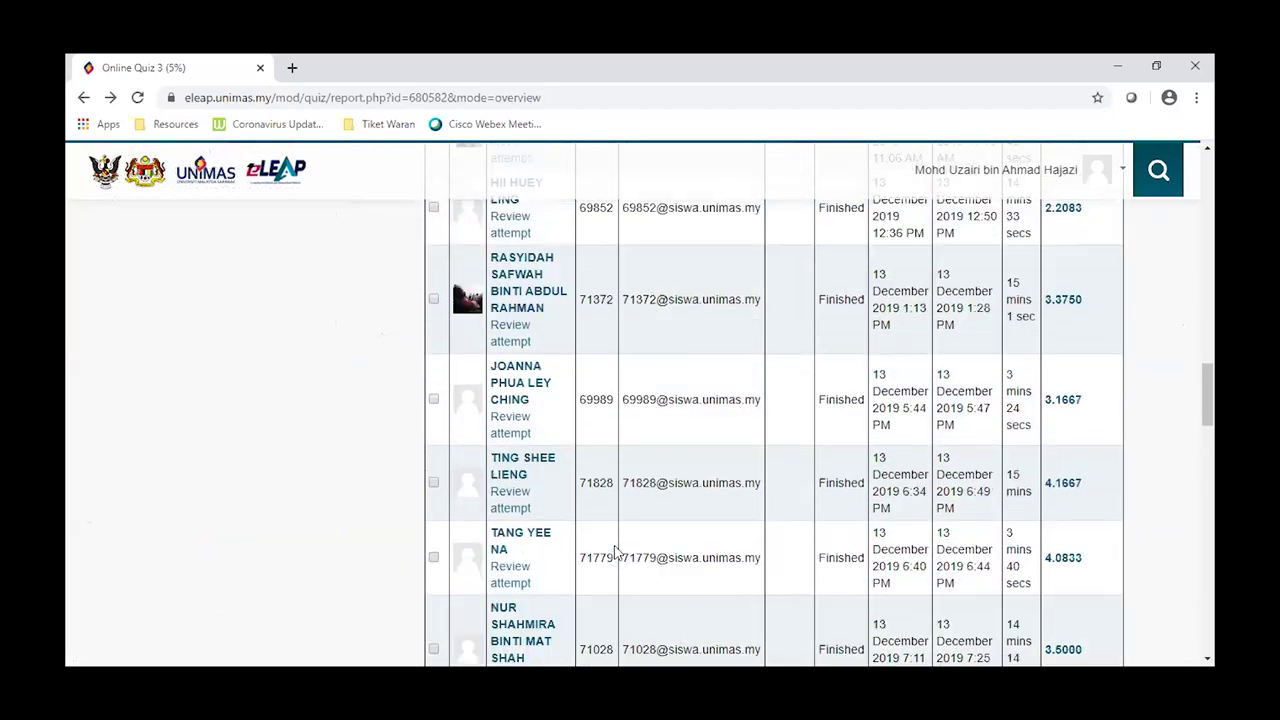
scroll(616, 551, "up", 7)
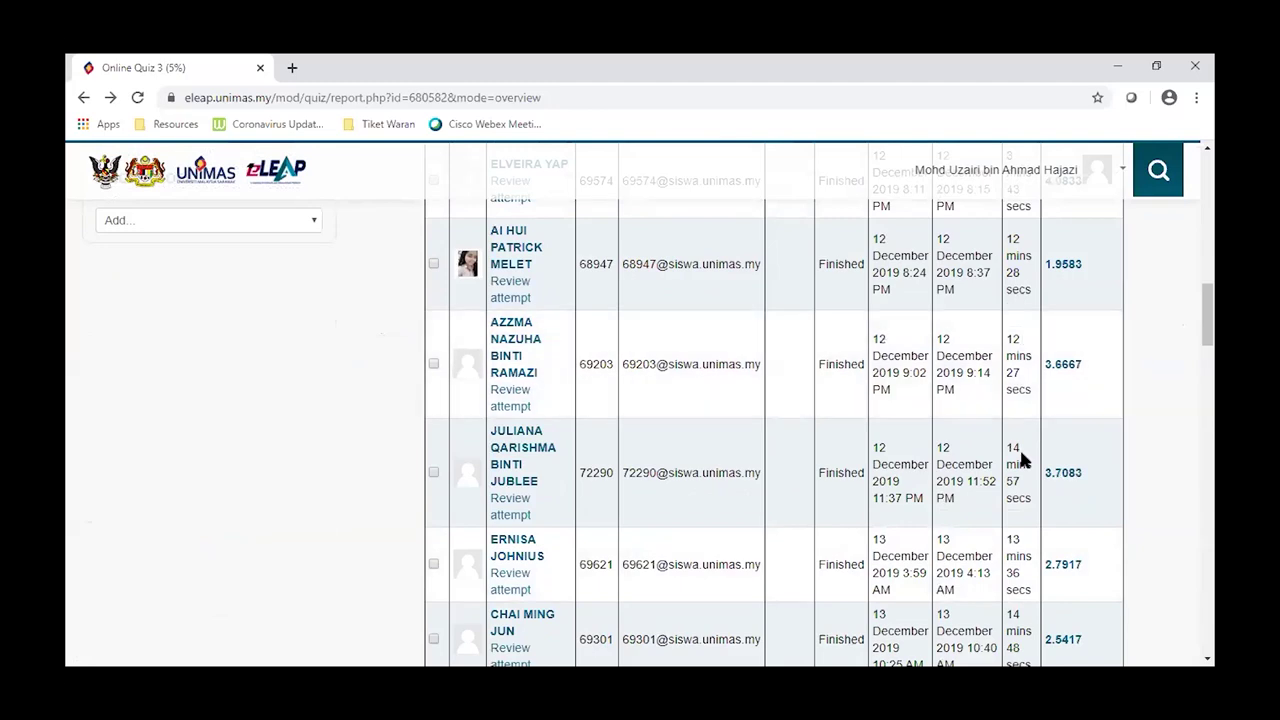
scroll(1019, 447, "up", 4)
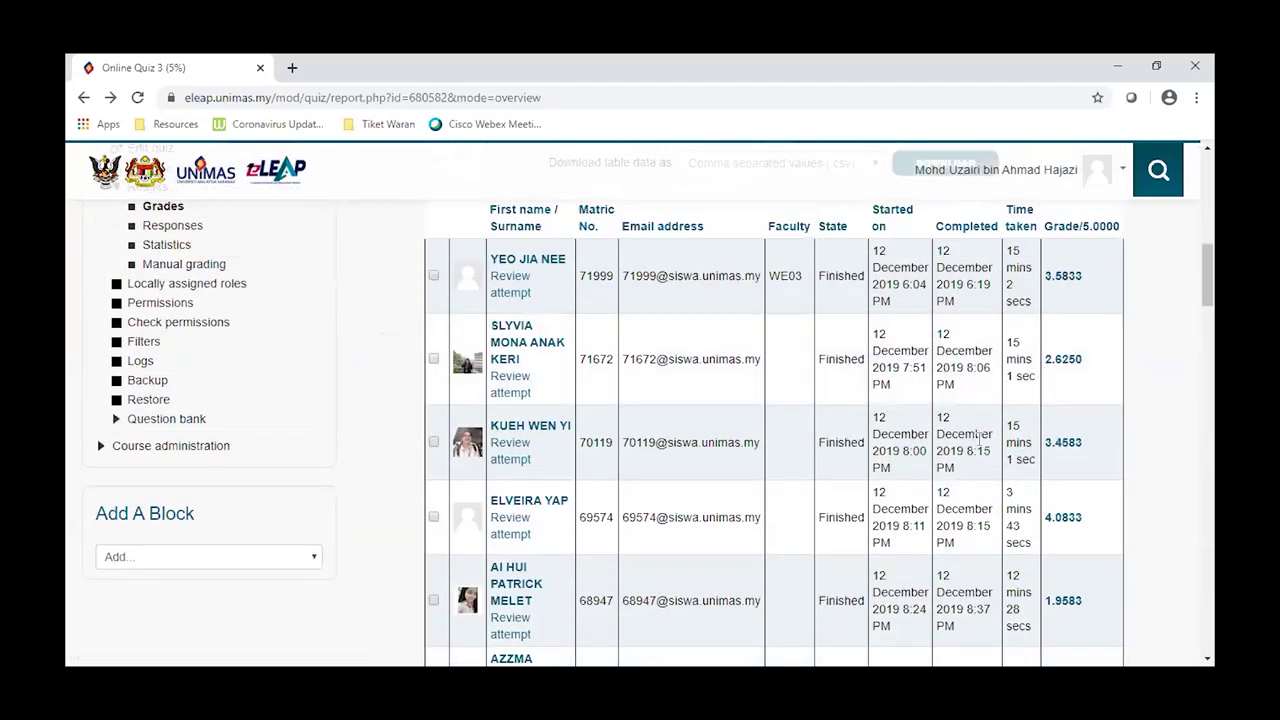
scroll(876, 452, "down", 20)
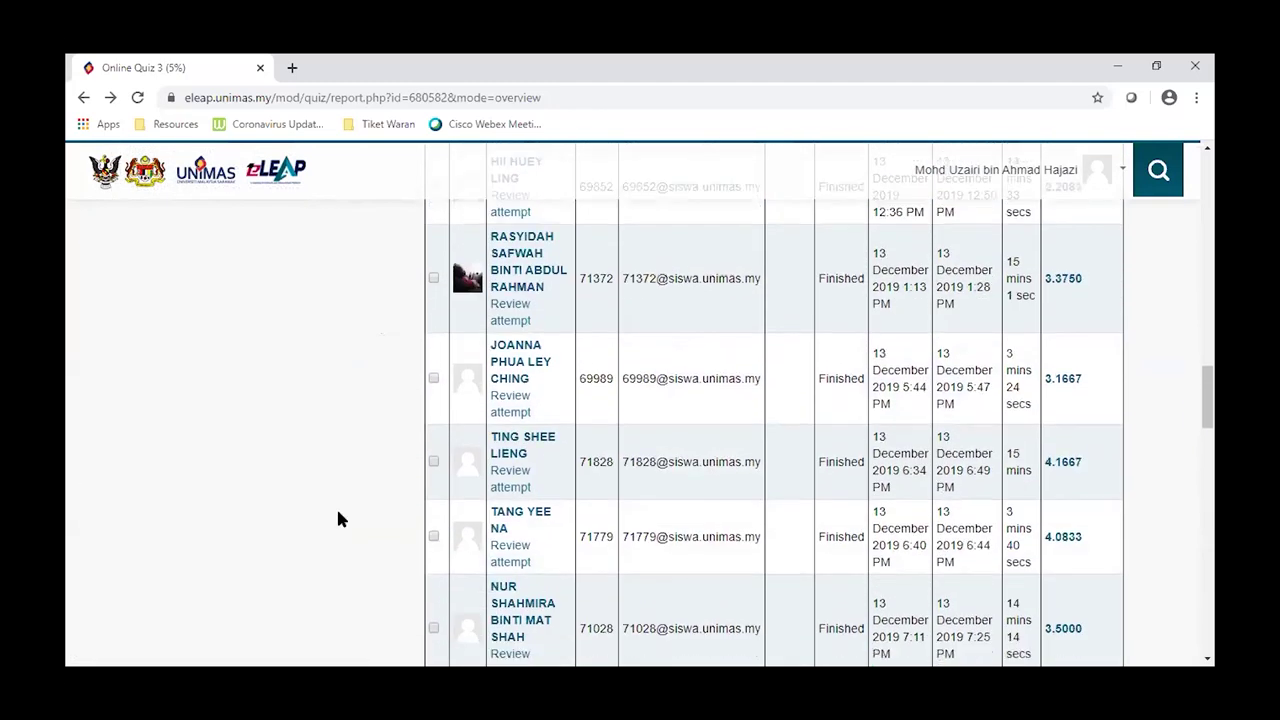
scroll(427, 474, "down", 3)
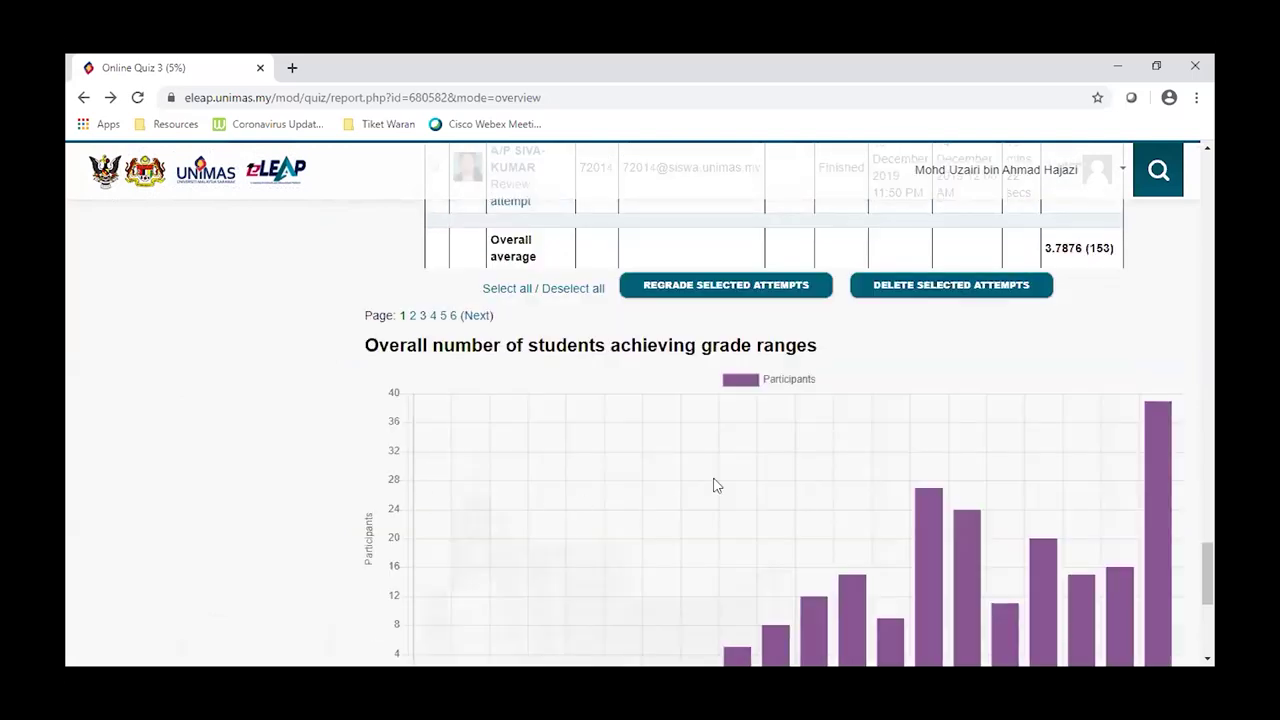
scroll(789, 484, "down", 4)
scroll(1100, 420, "up", 3)
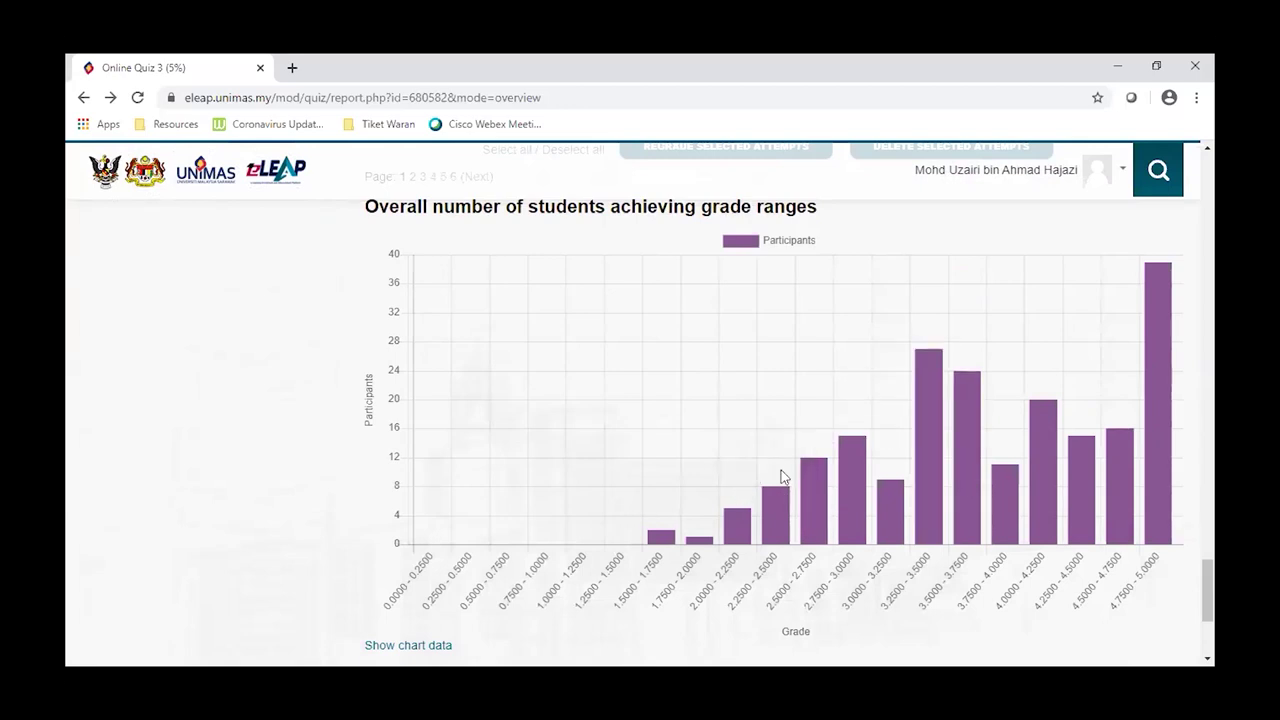
mouse_move(1160, 392)
scroll(217, 451, "up", 15)
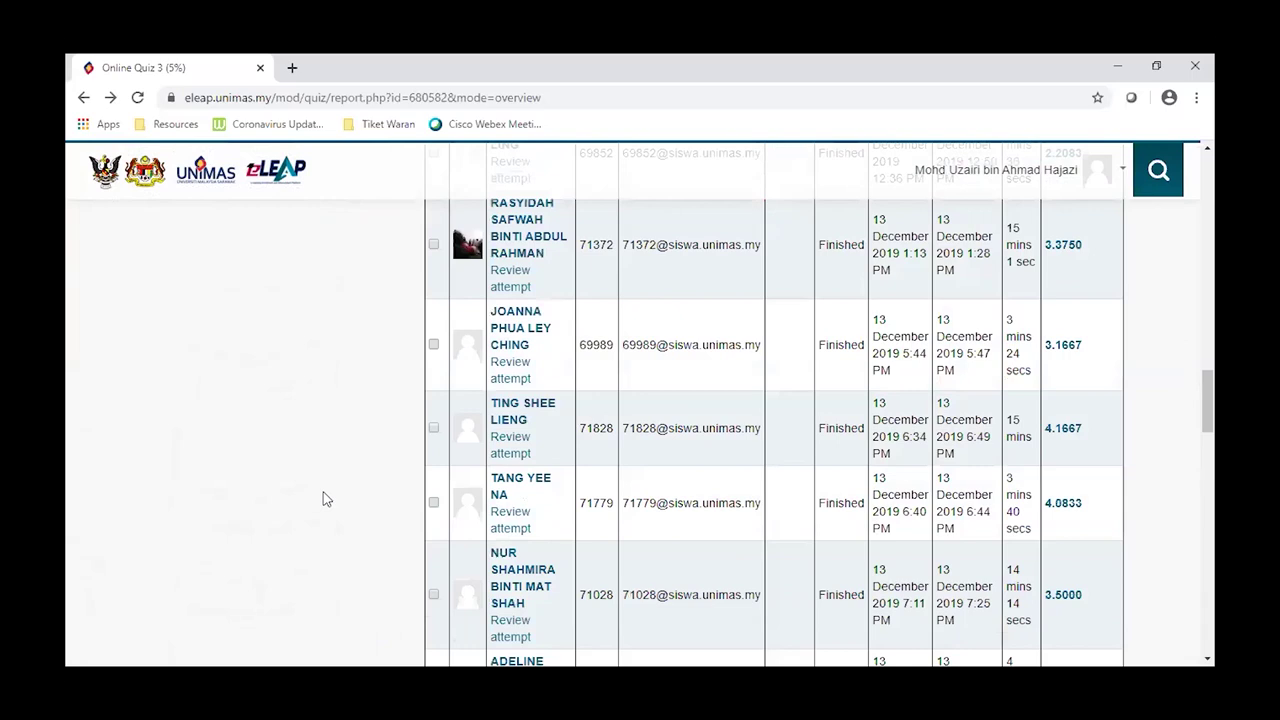
scroll(322, 498, "up", 10)
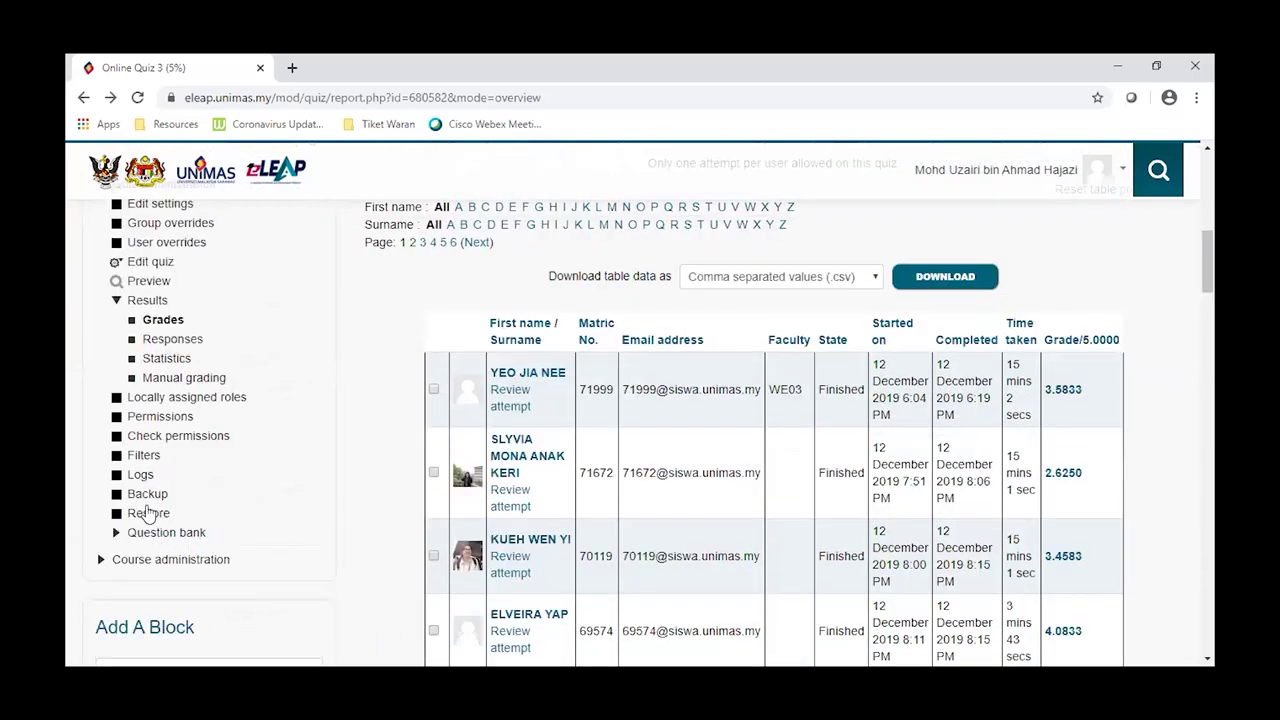
scroll(180, 518, "up", 4)
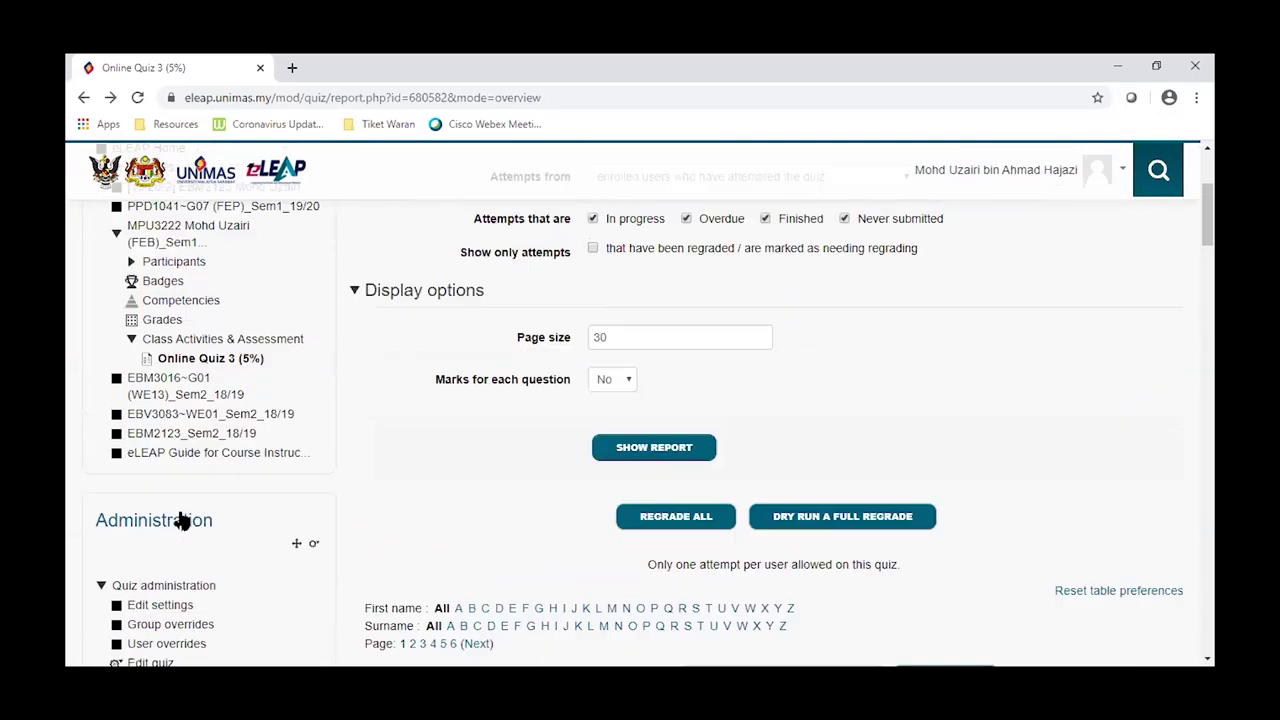
scroll(180, 518, "up", 2)
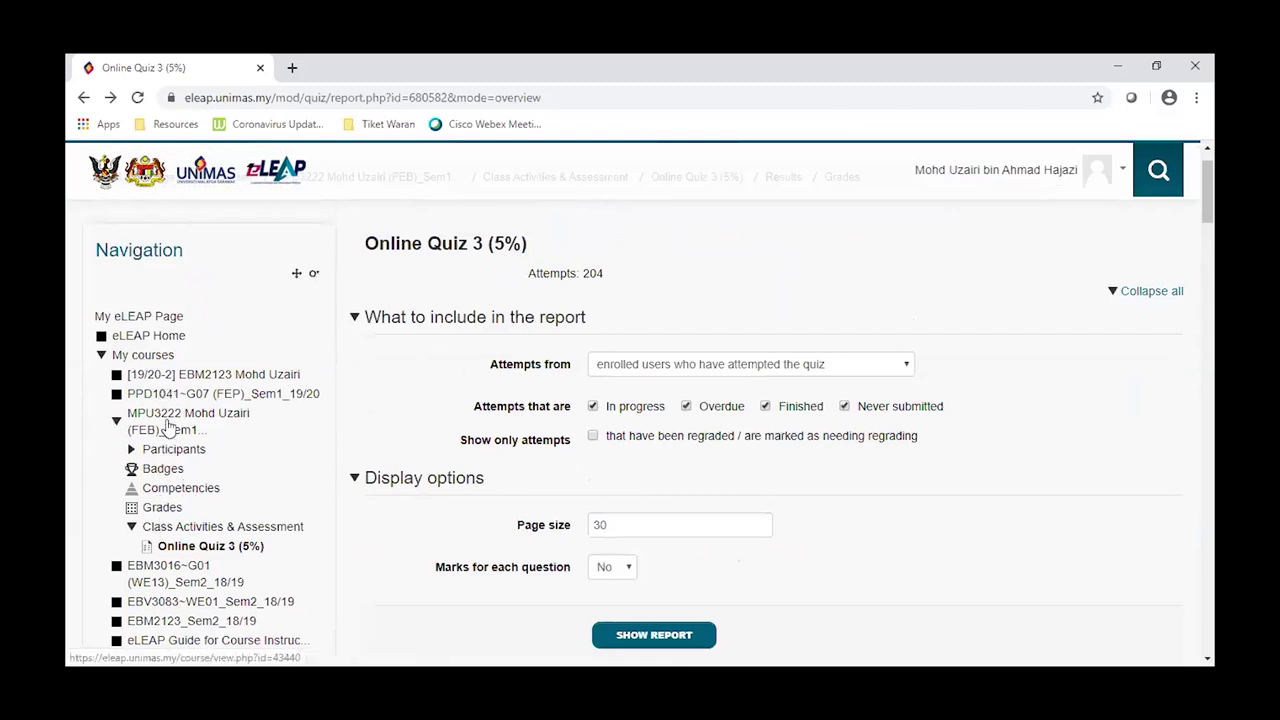
- Go to the MPU3222 course page and open its Gradebook setup
left_click(168, 427)
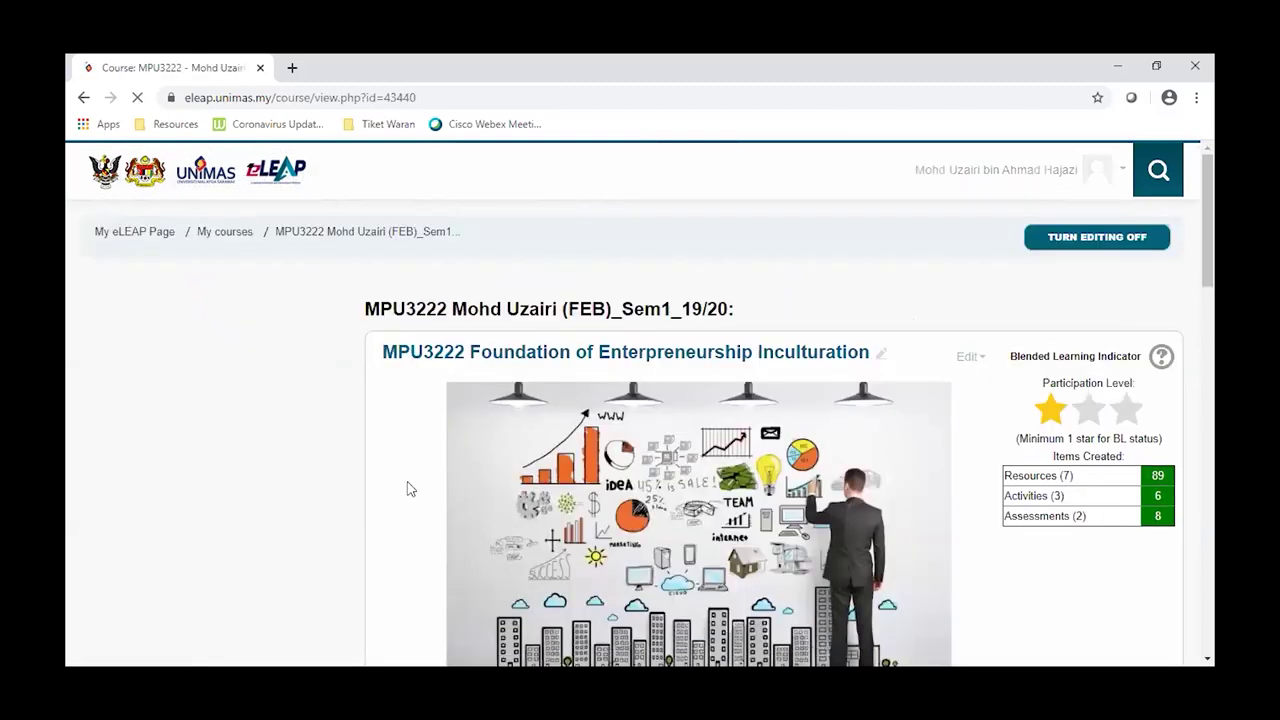
scroll(434, 478, "down", 4)
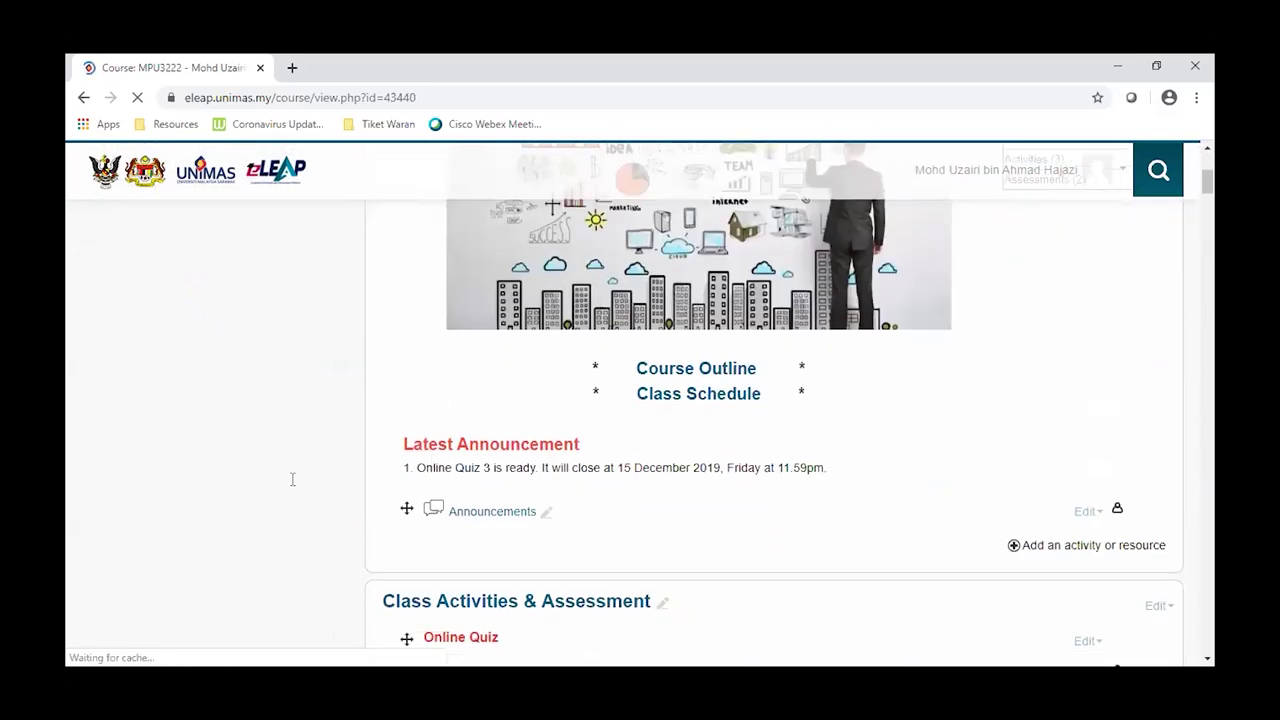
scroll(200, 474, "down", 3)
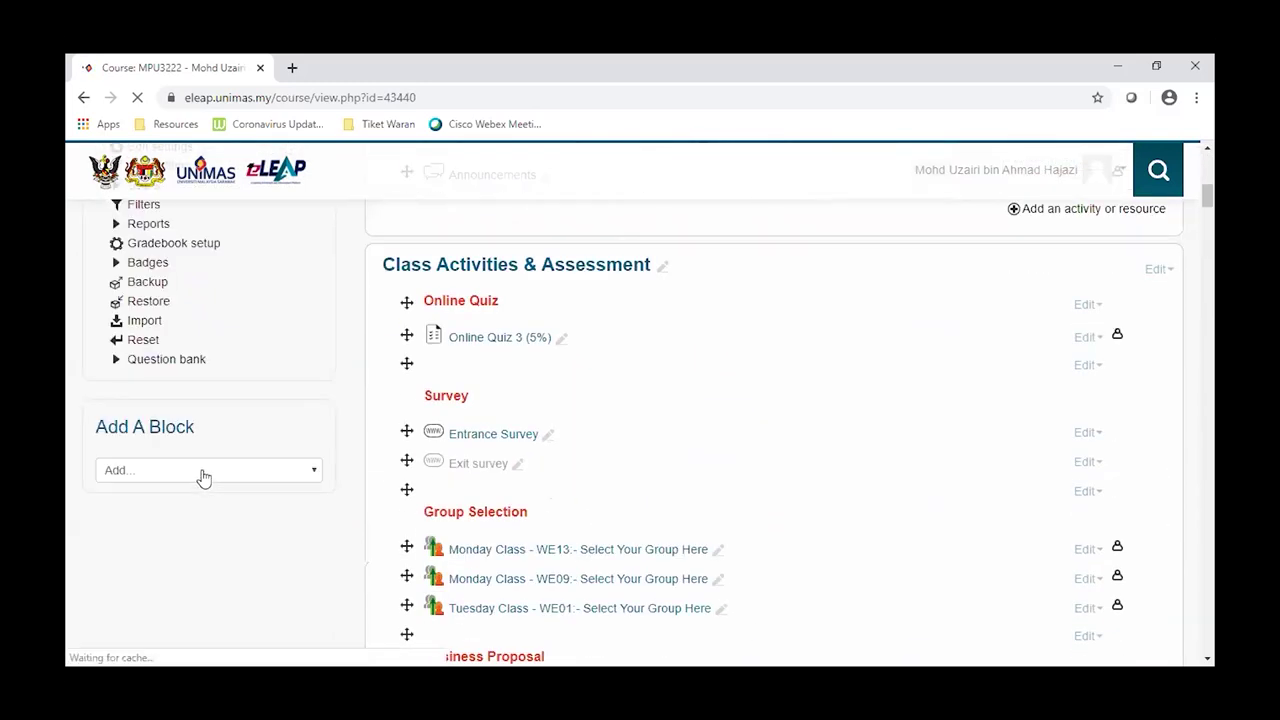
scroll(202, 477, "up", 3)
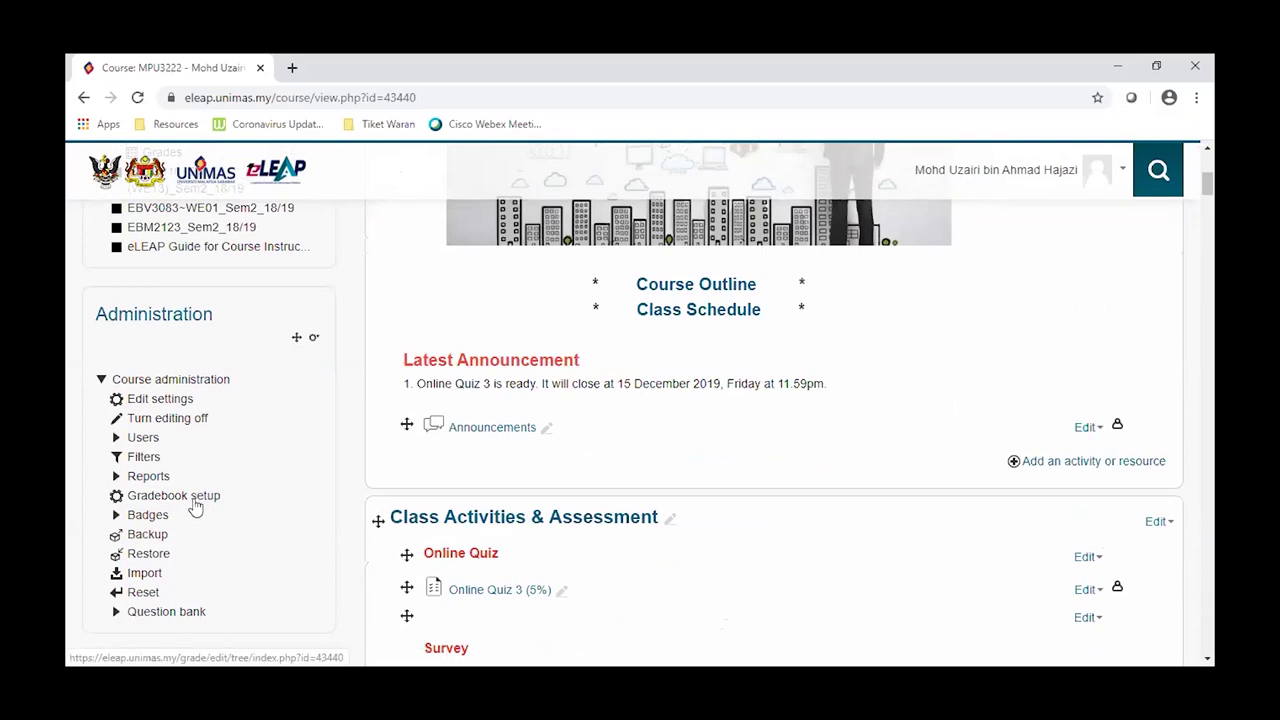
left_click(174, 496)
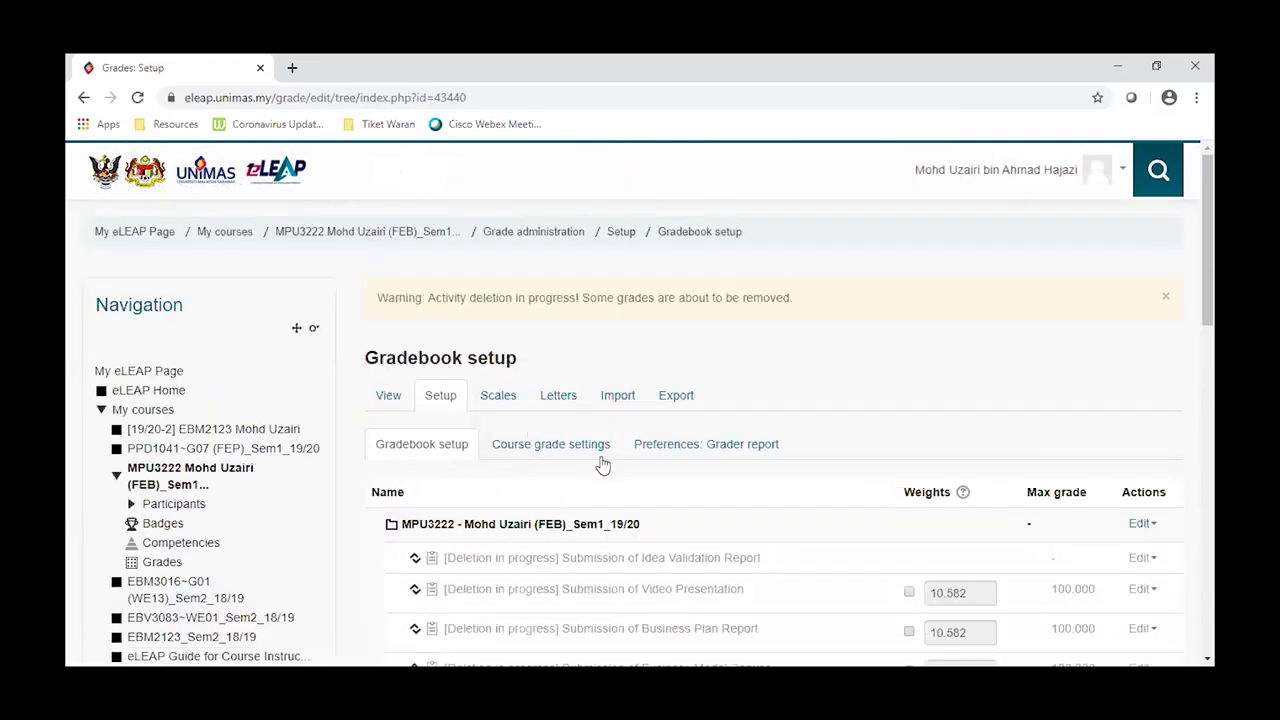
- Open the grade export page and untick all grade items with Select all/none
left_click(667, 398)
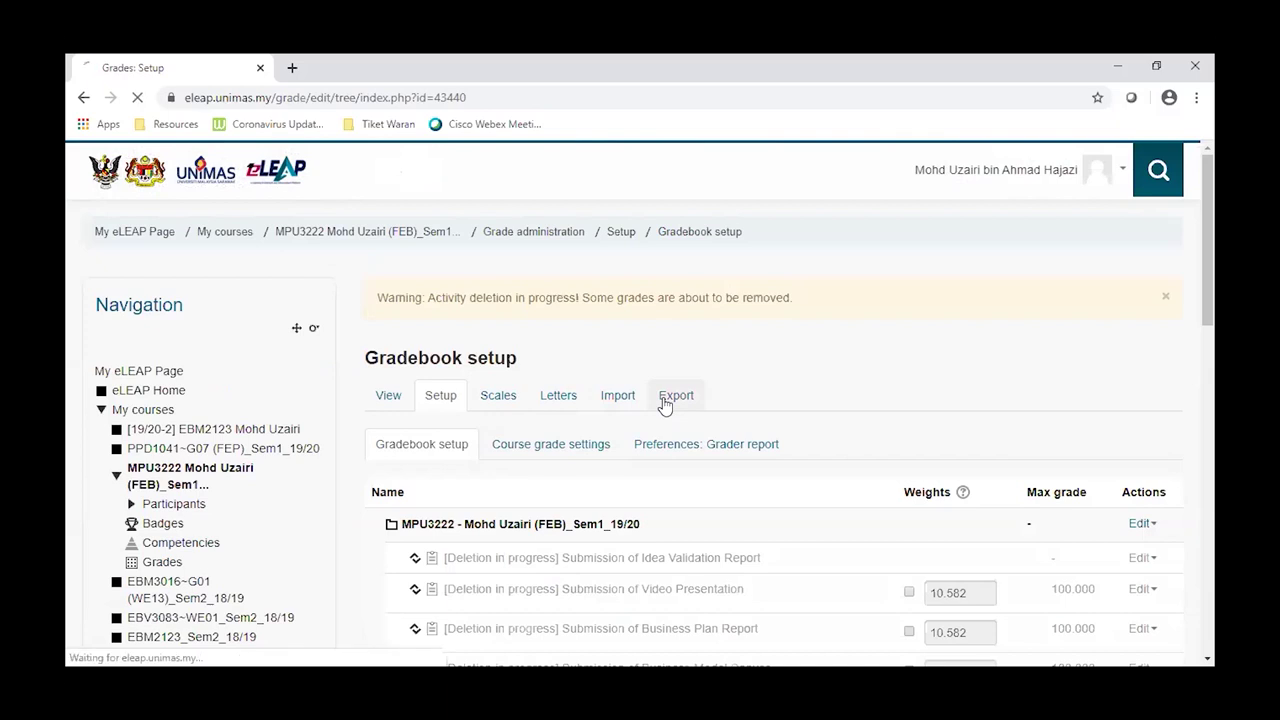
scroll(478, 508, "down", 2)
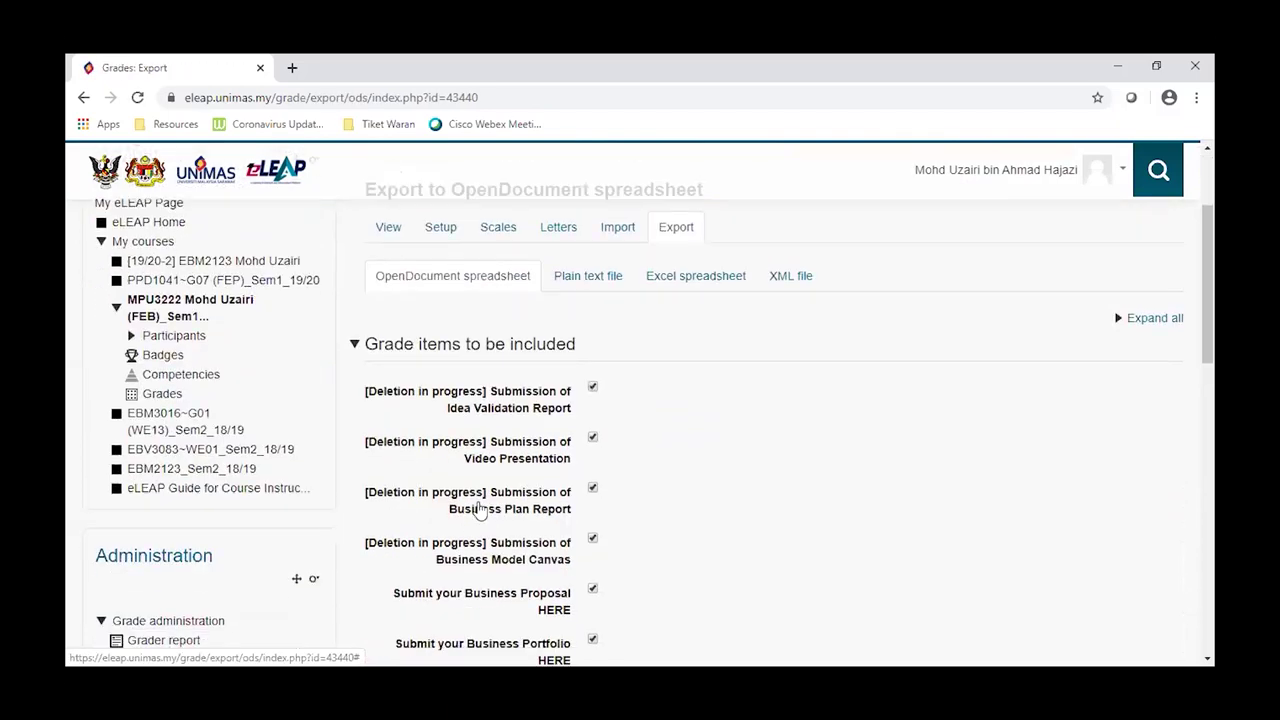
scroll(478, 508, "down", 1)
scroll(478, 508, "up", 3)
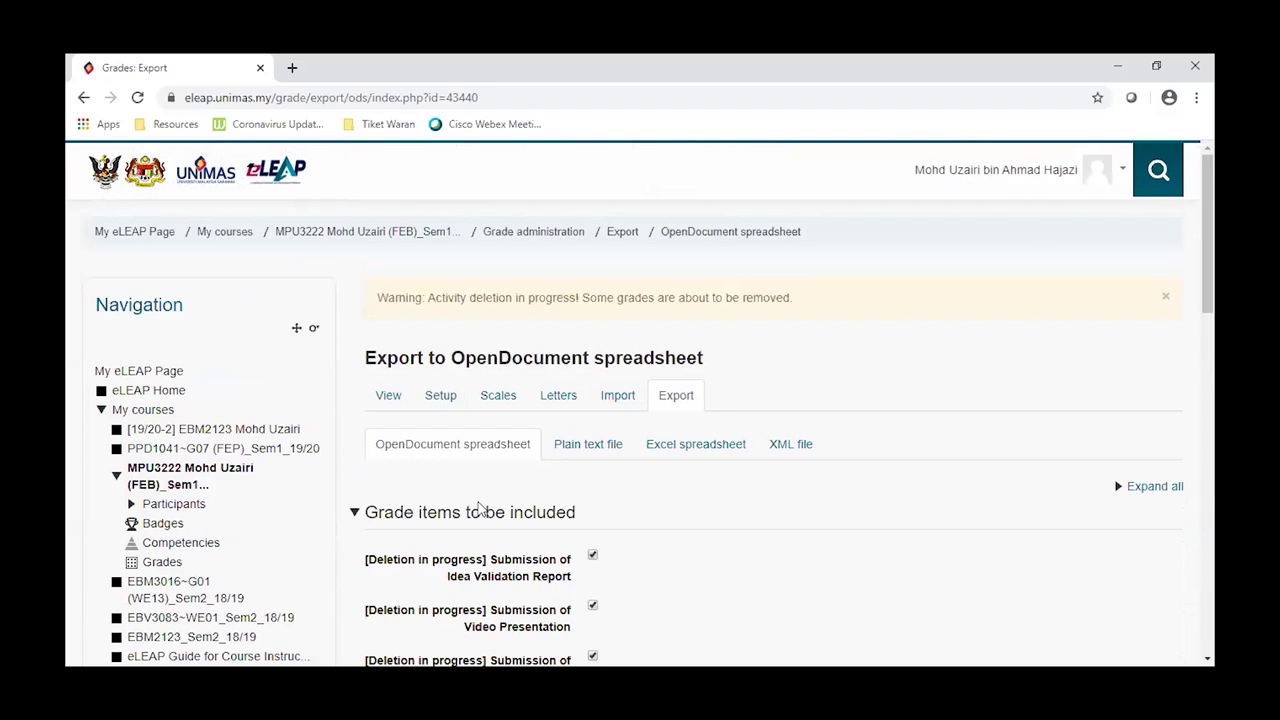
scroll(495, 505, "down", 1)
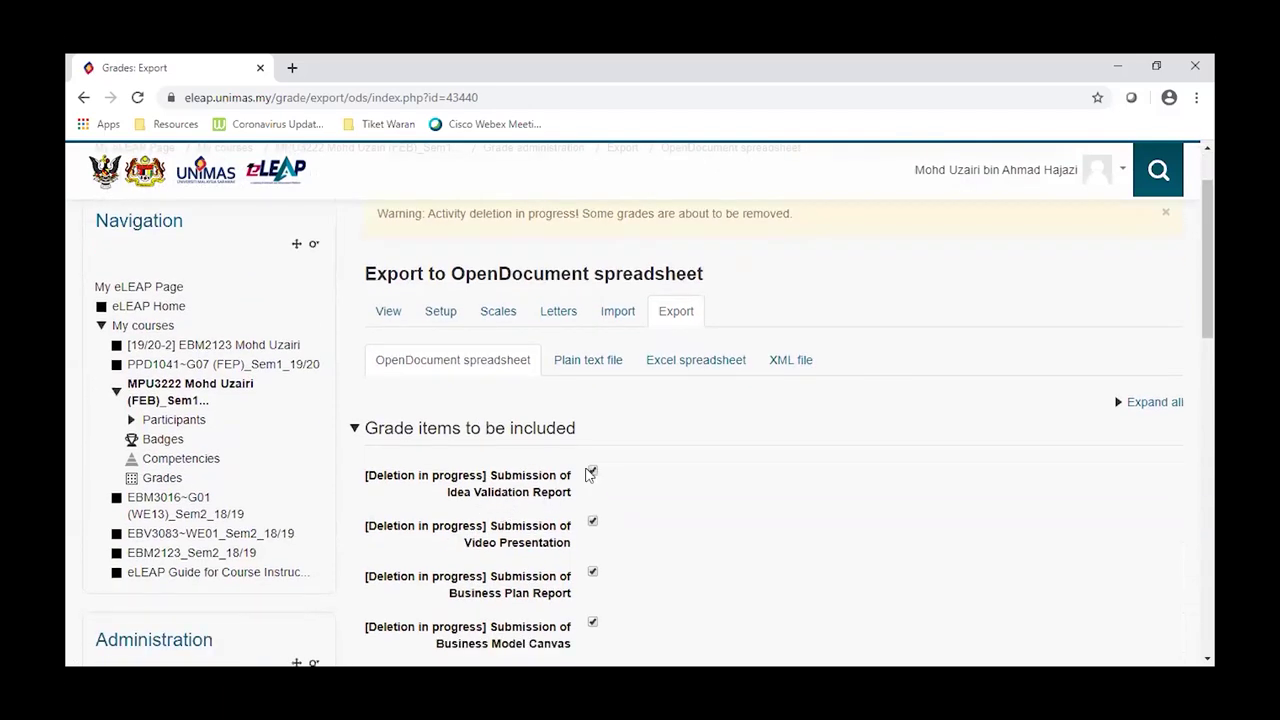
scroll(591, 471, "down", 5)
scroll(589, 474, "down", 5)
scroll(579, 450, "up", 2)
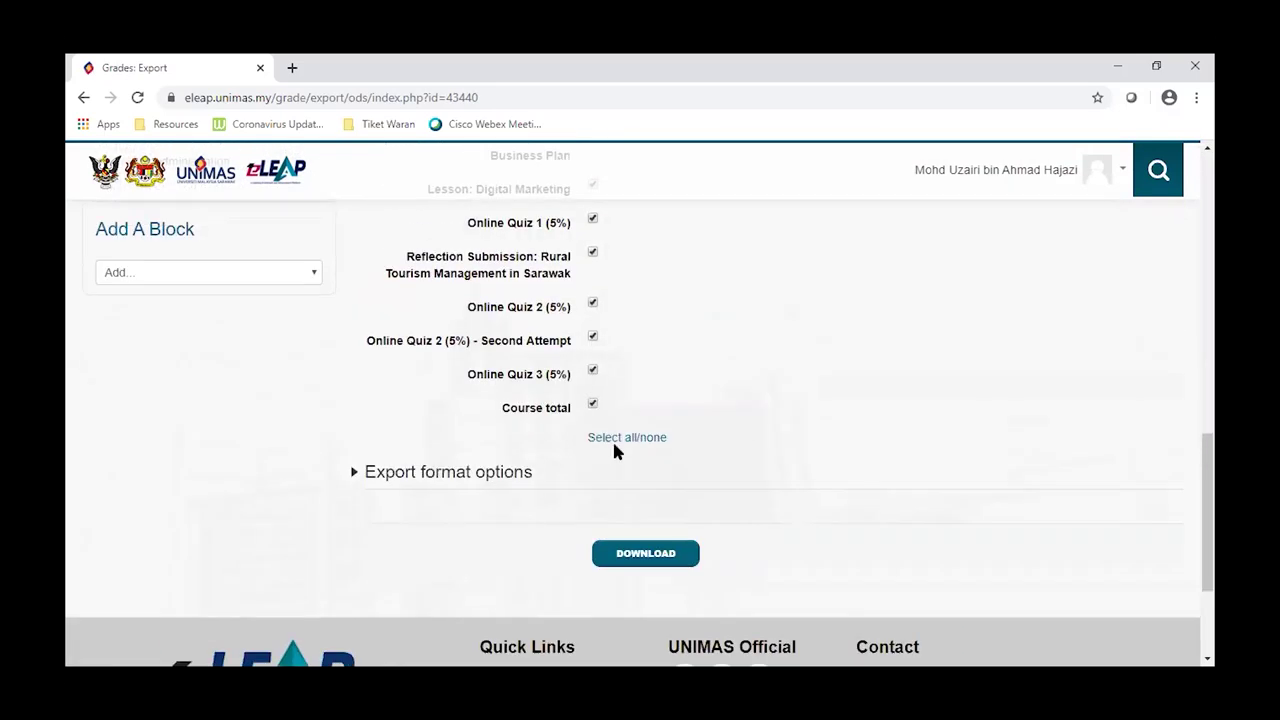
left_click(617, 442)
scroll(446, 477, "up", 10)
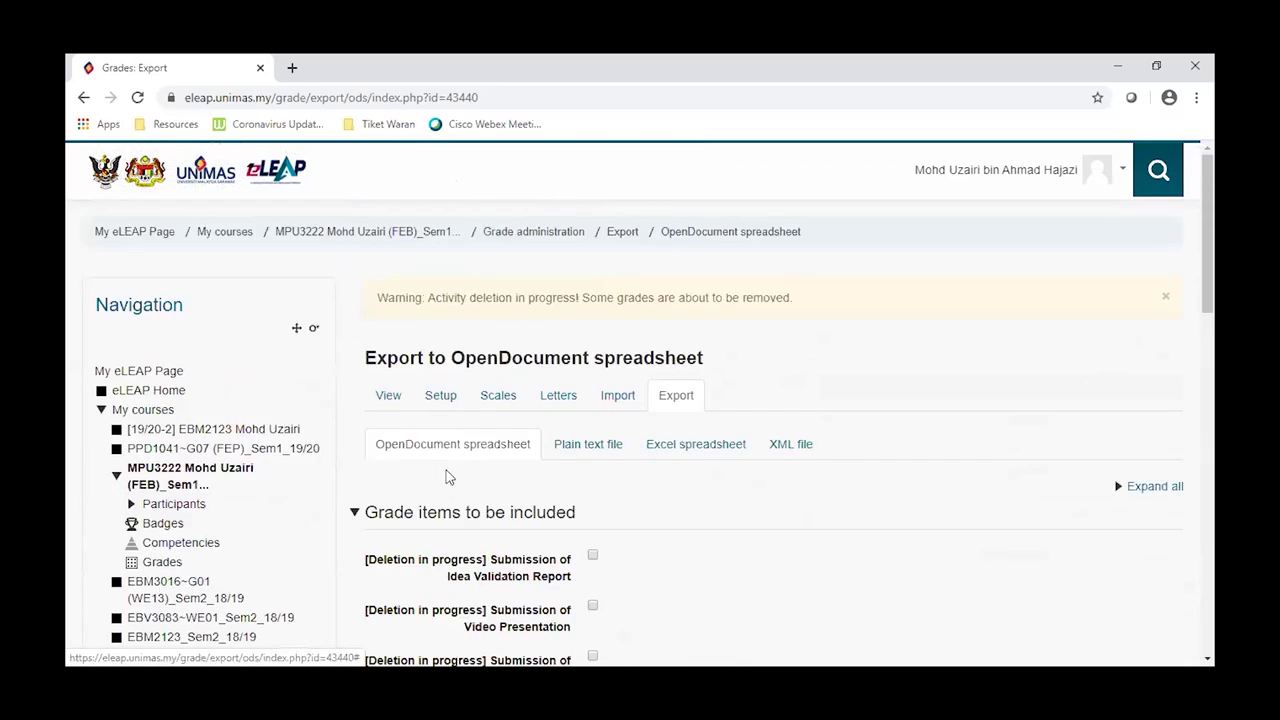
left_click(668, 458)
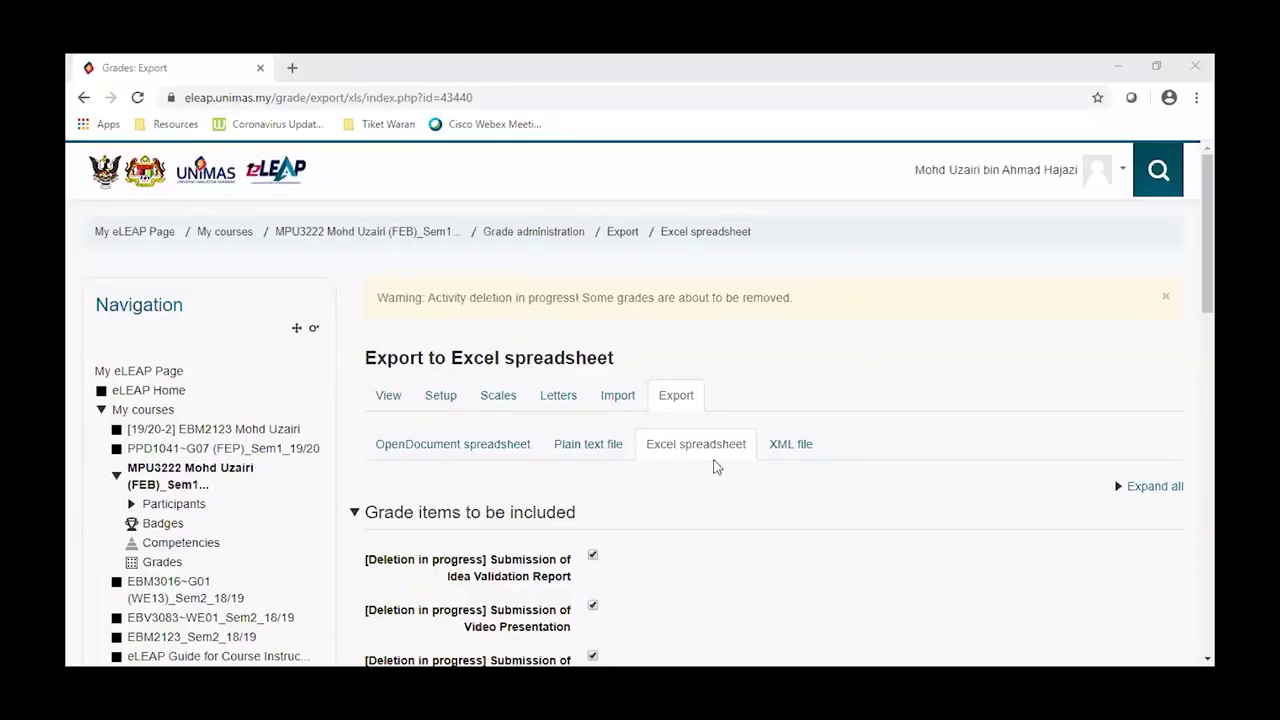
- Select only Online Quiz 3 (5%) for Excel export and show the export format options
scroll(708, 453, "down", 2)
scroll(708, 453, "up", 2)
scroll(675, 510, "down", 8)
left_click(596, 524)
left_click(593, 456)
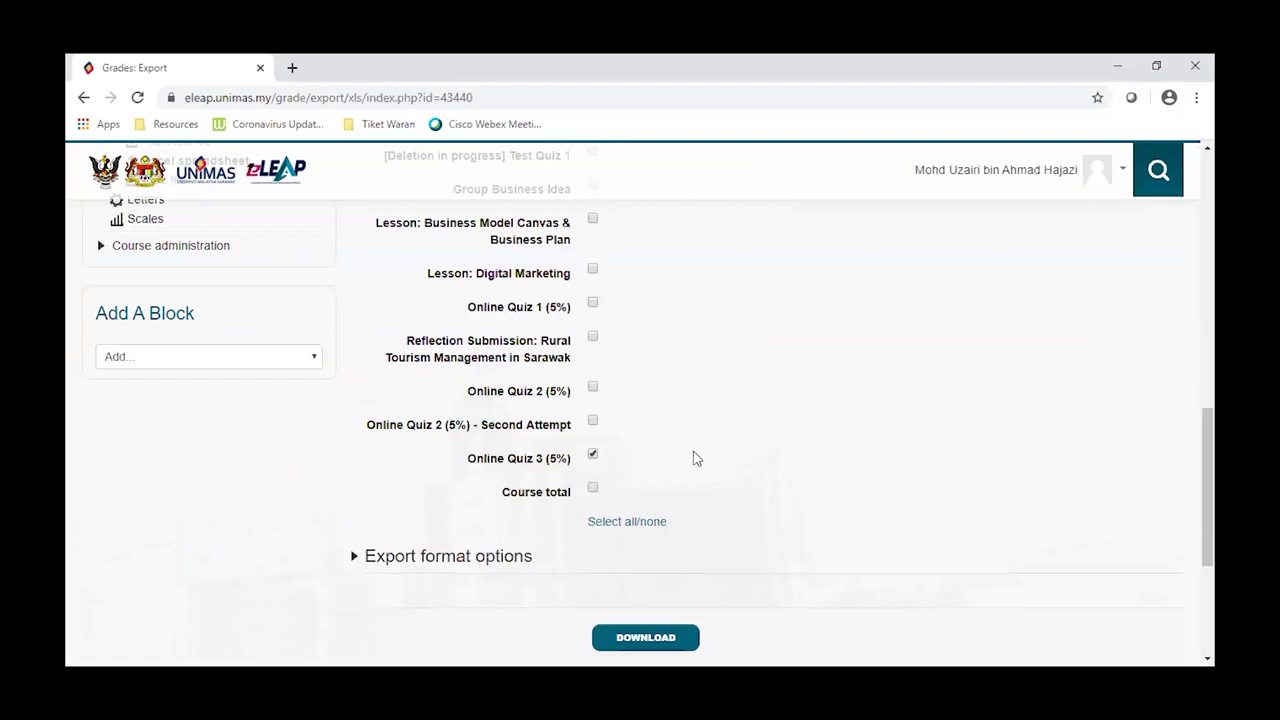
left_click(425, 558)
- Download the grades spreadsheet, save it to the Desktop, and open it
scroll(371, 480, "down", 2)
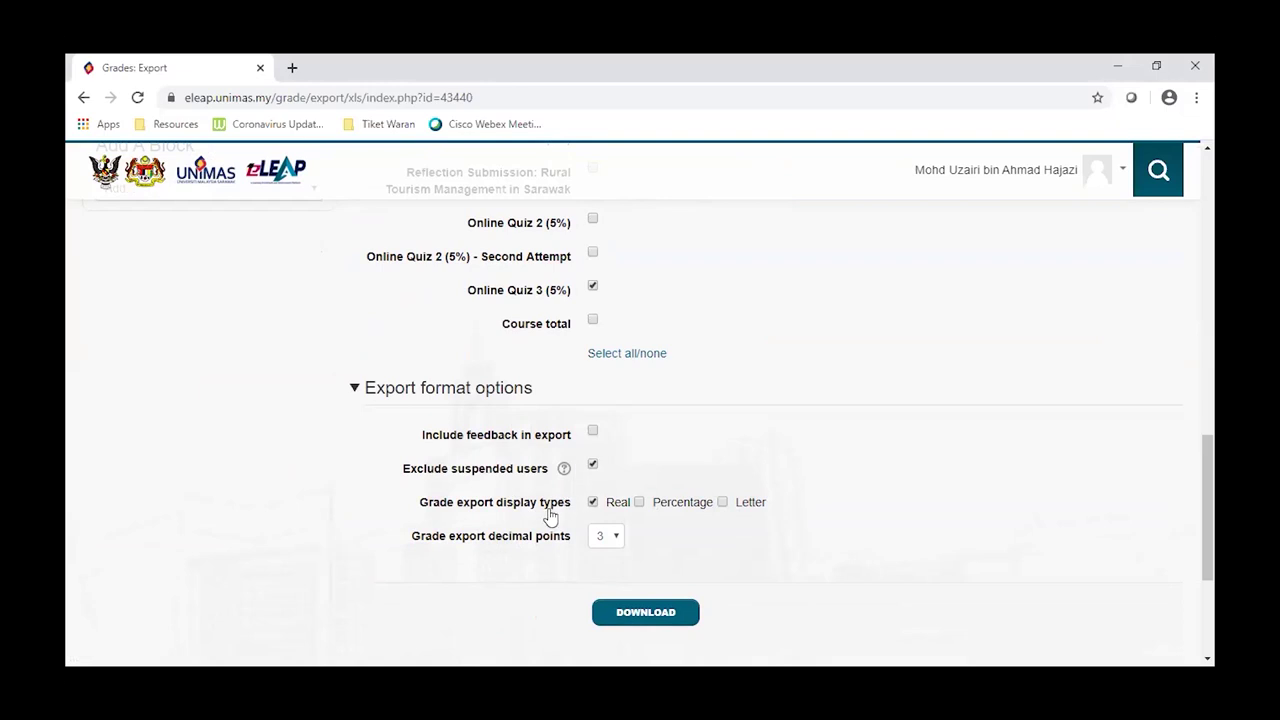
left_click(641, 612)
left_click(641, 615)
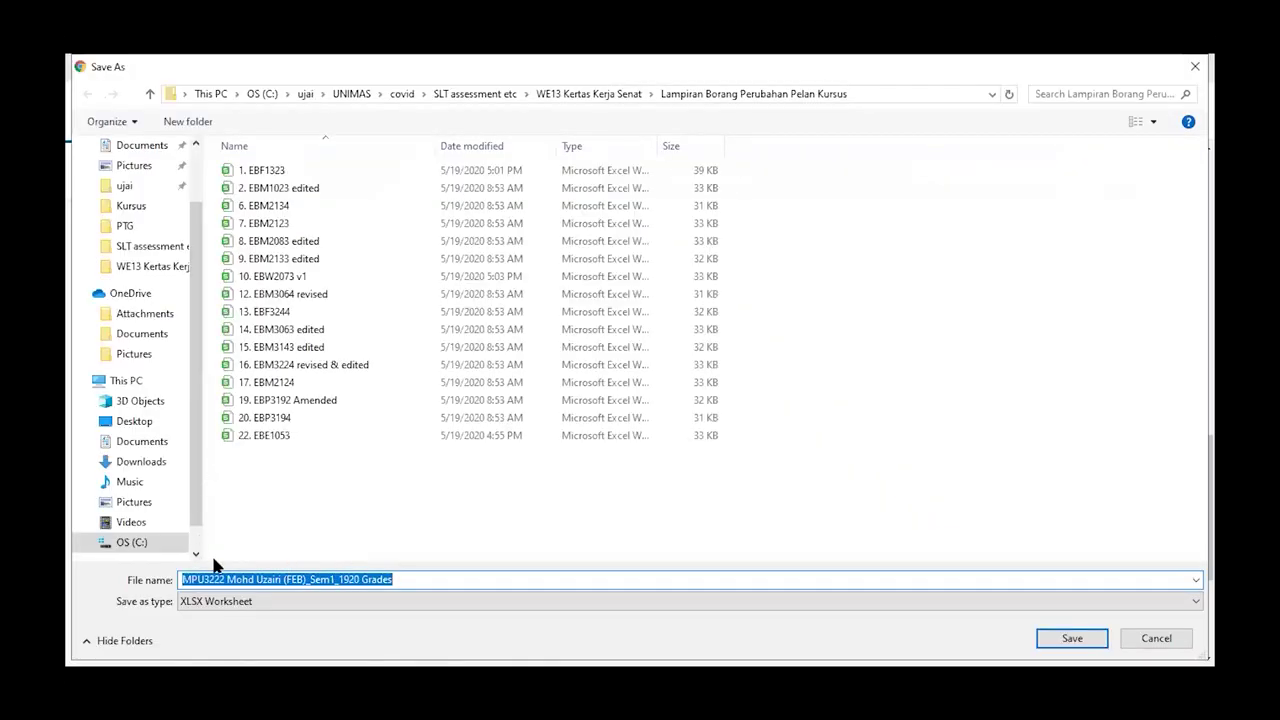
left_click(143, 430)
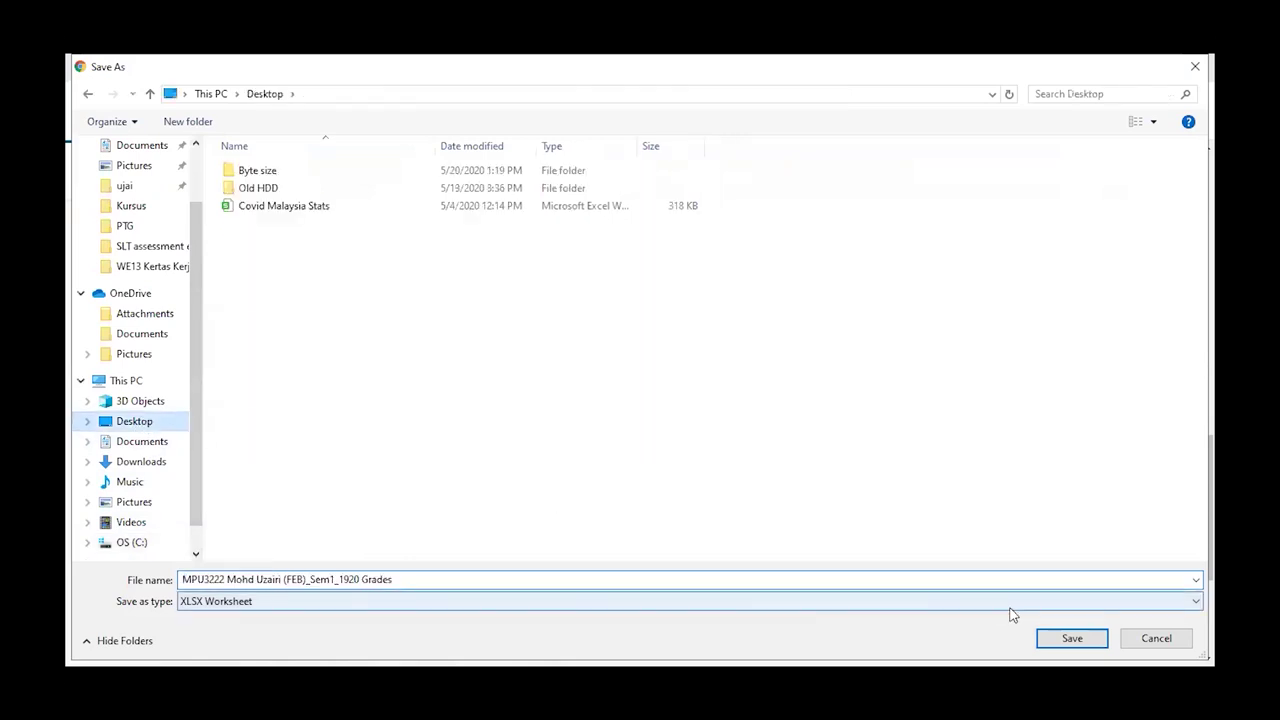
left_click(1068, 639)
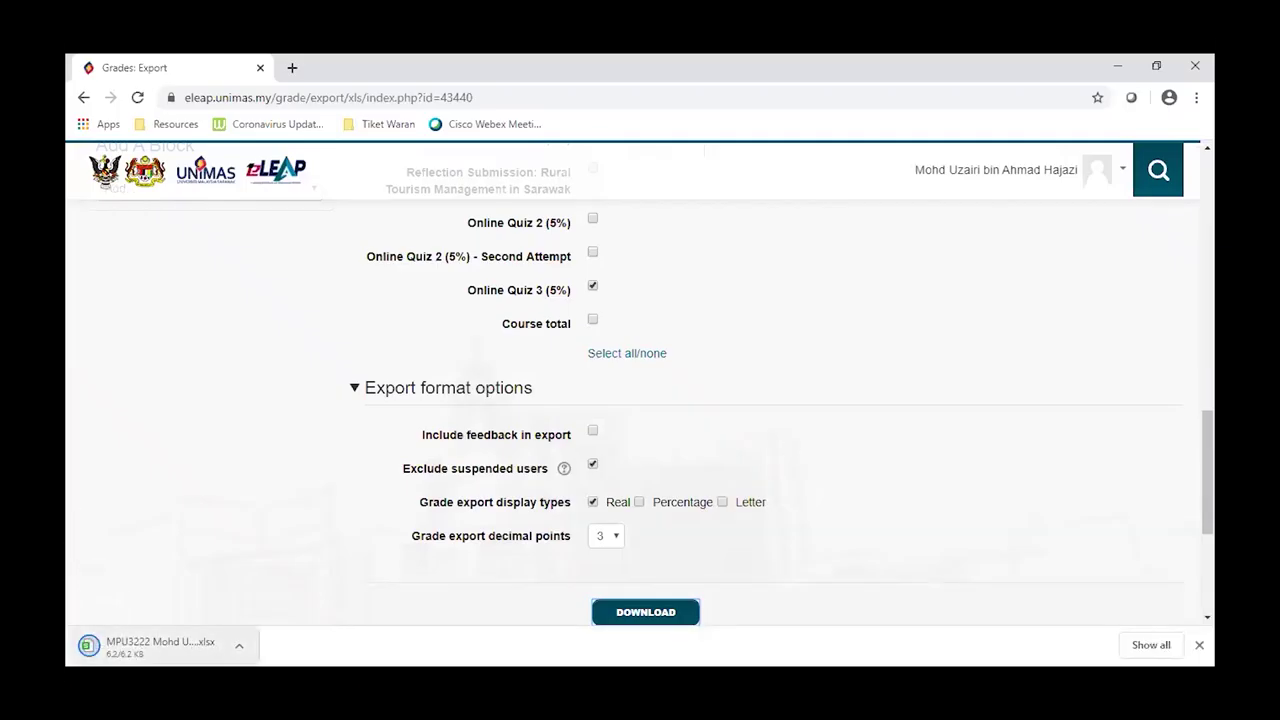
left_click(171, 636)
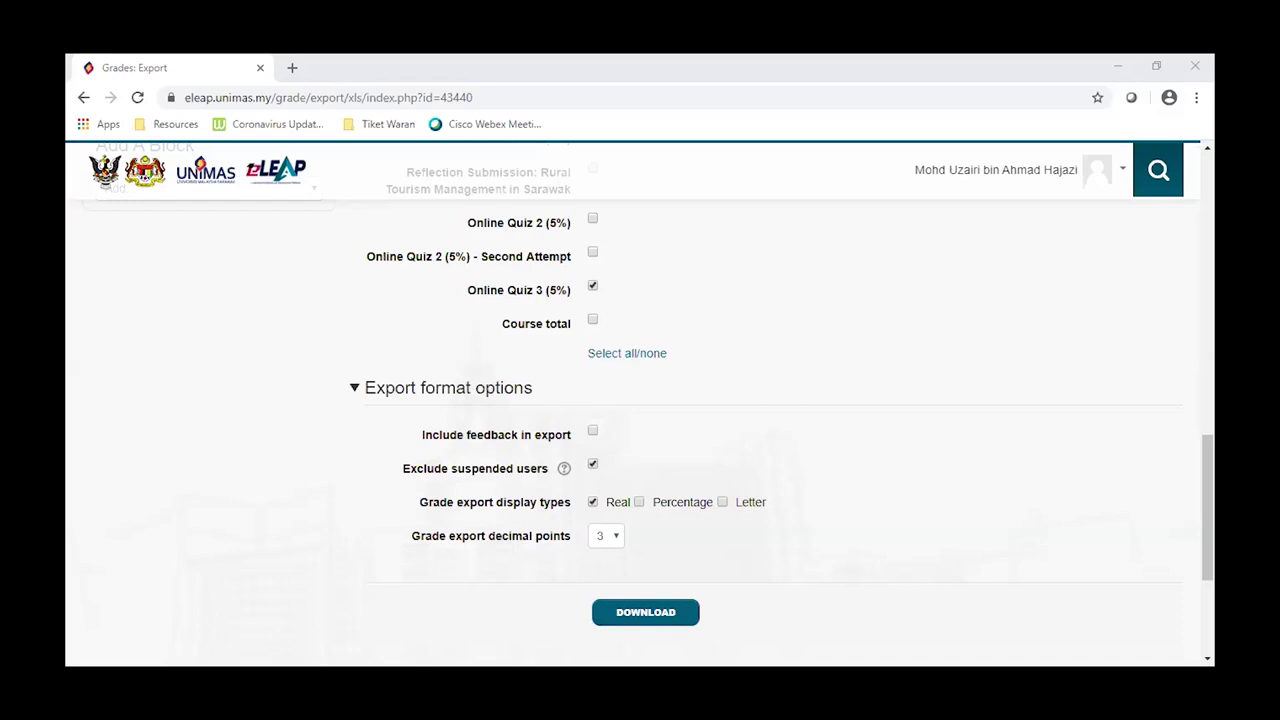
- Open the MPU3222 Participants list and scroll through it
scroll(363, 463, "up", 15)
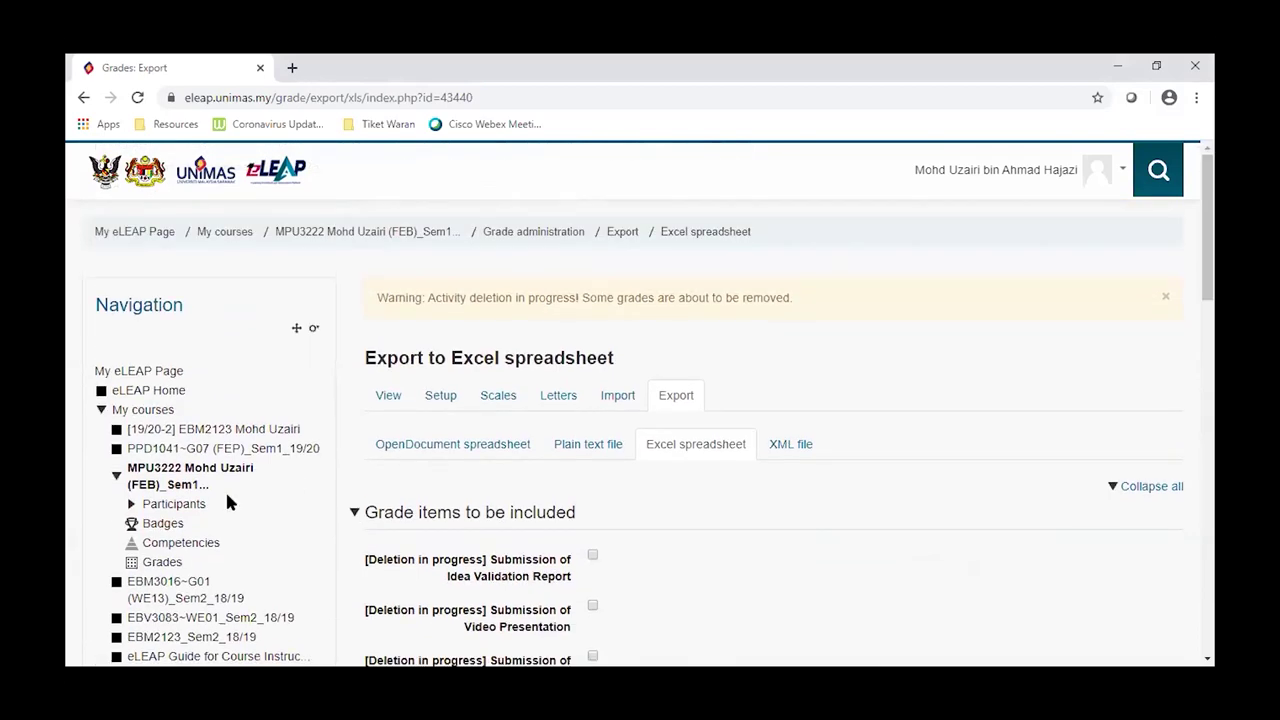
left_click(174, 504)
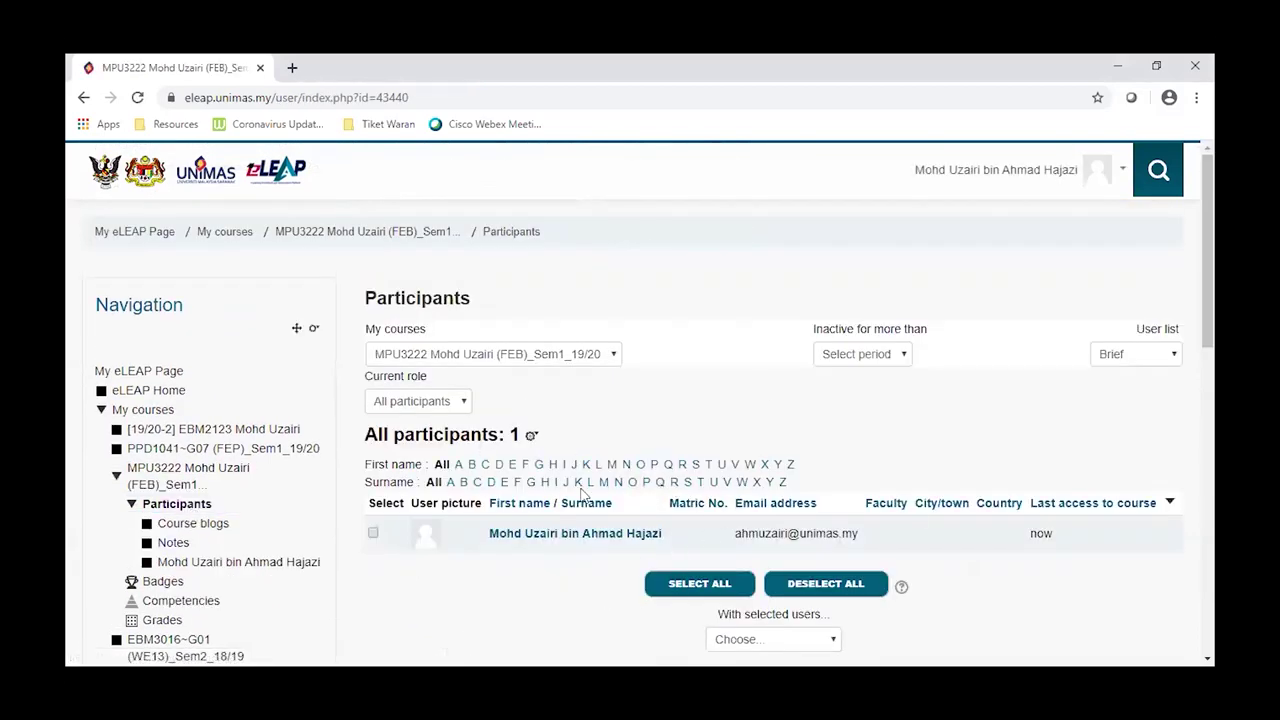
scroll(585, 497, "down", 1)
scroll(585, 497, "down", 2)
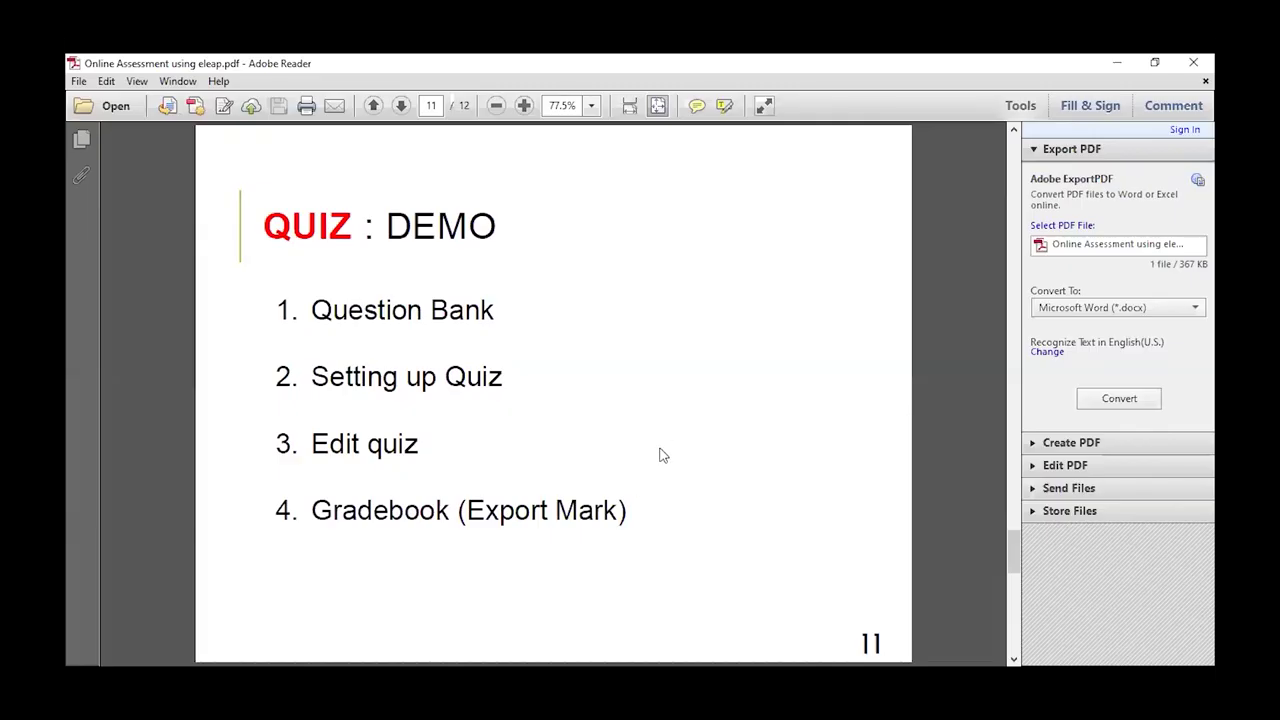
- Advance the presentation to page 12, Guidelines for eLEAP
scroll(657, 451, "down", 3)
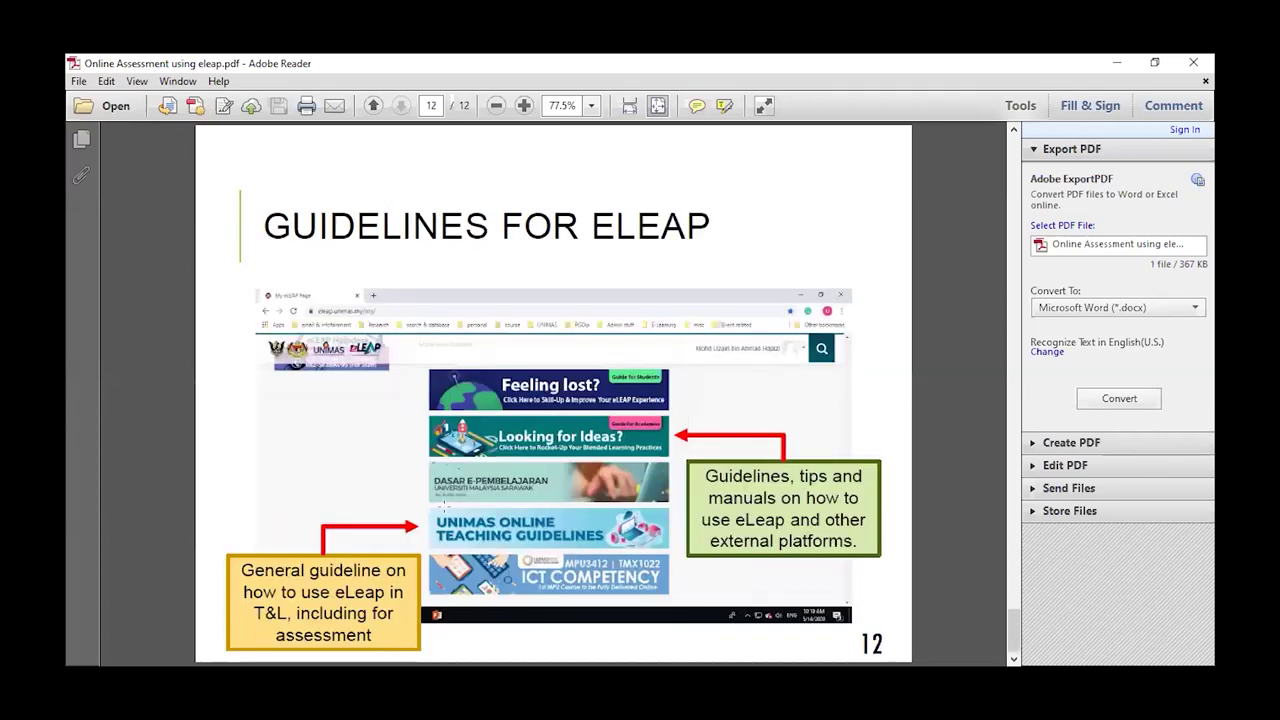
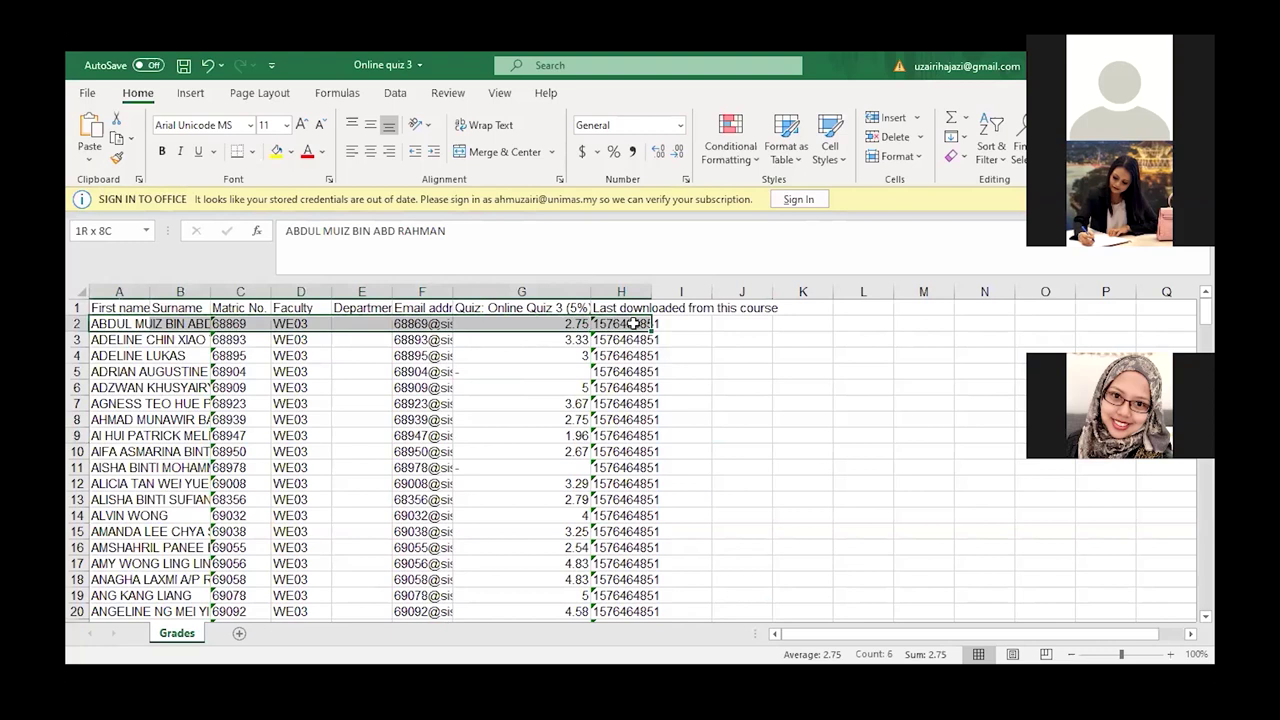
- Review the first student's name, matric number and Online Quiz 3 score 2.75, then check cell G6
key("Home")
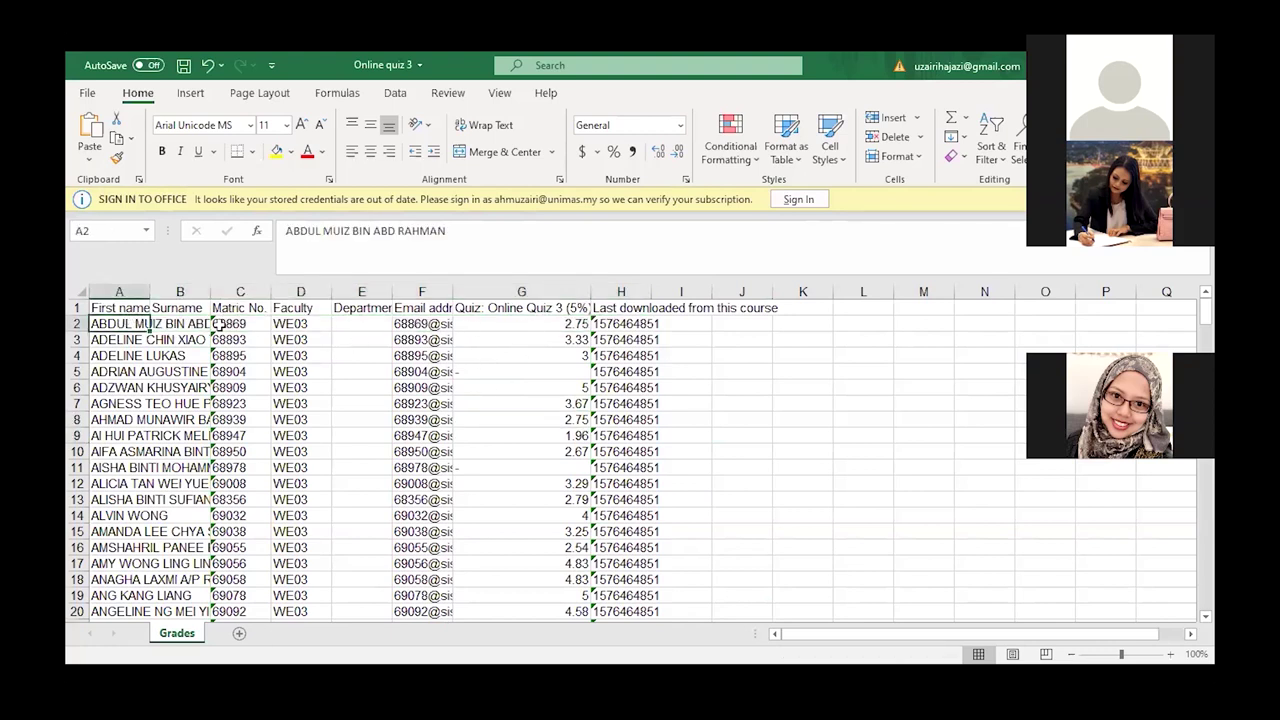
left_click(250, 324)
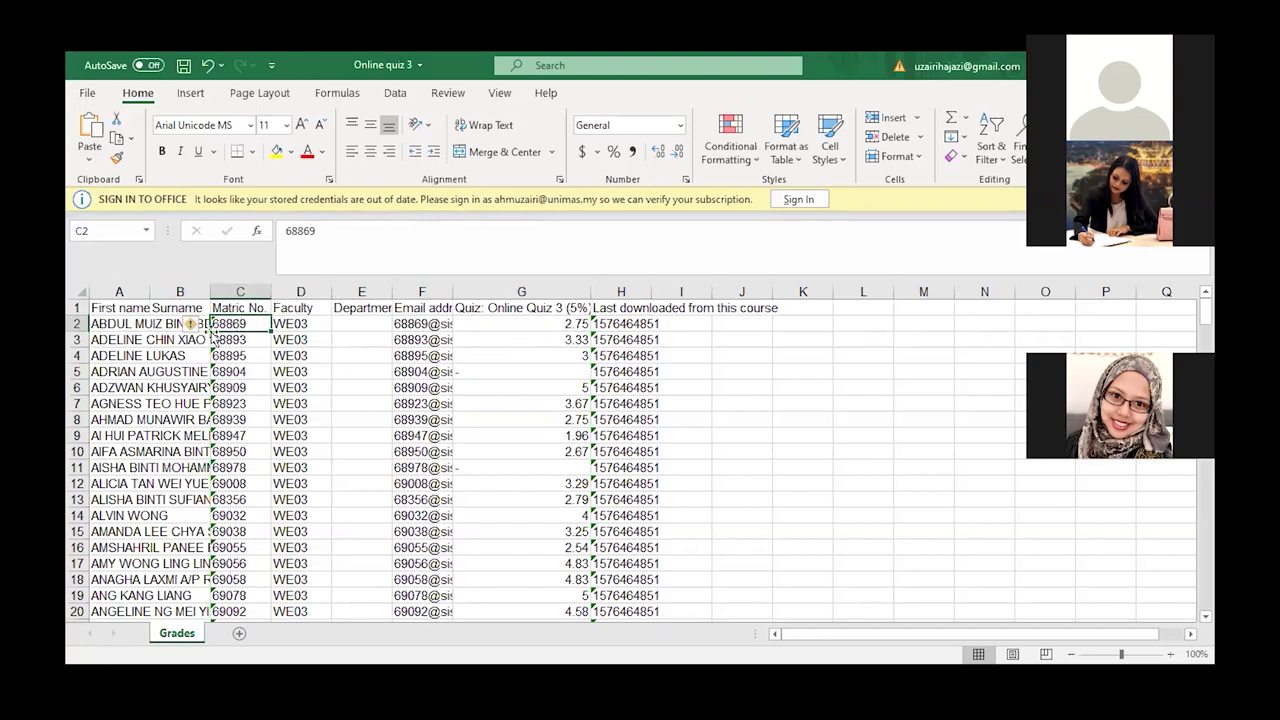
left_click(113, 325)
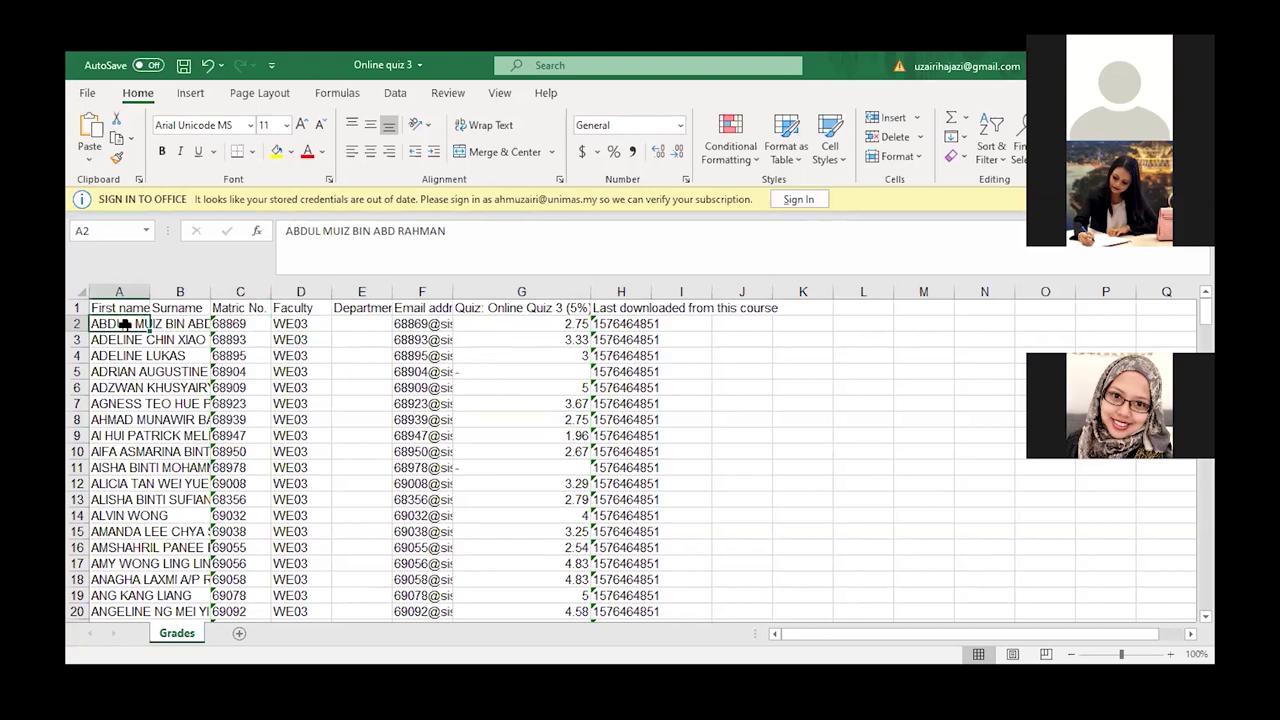
left_click(538, 325)
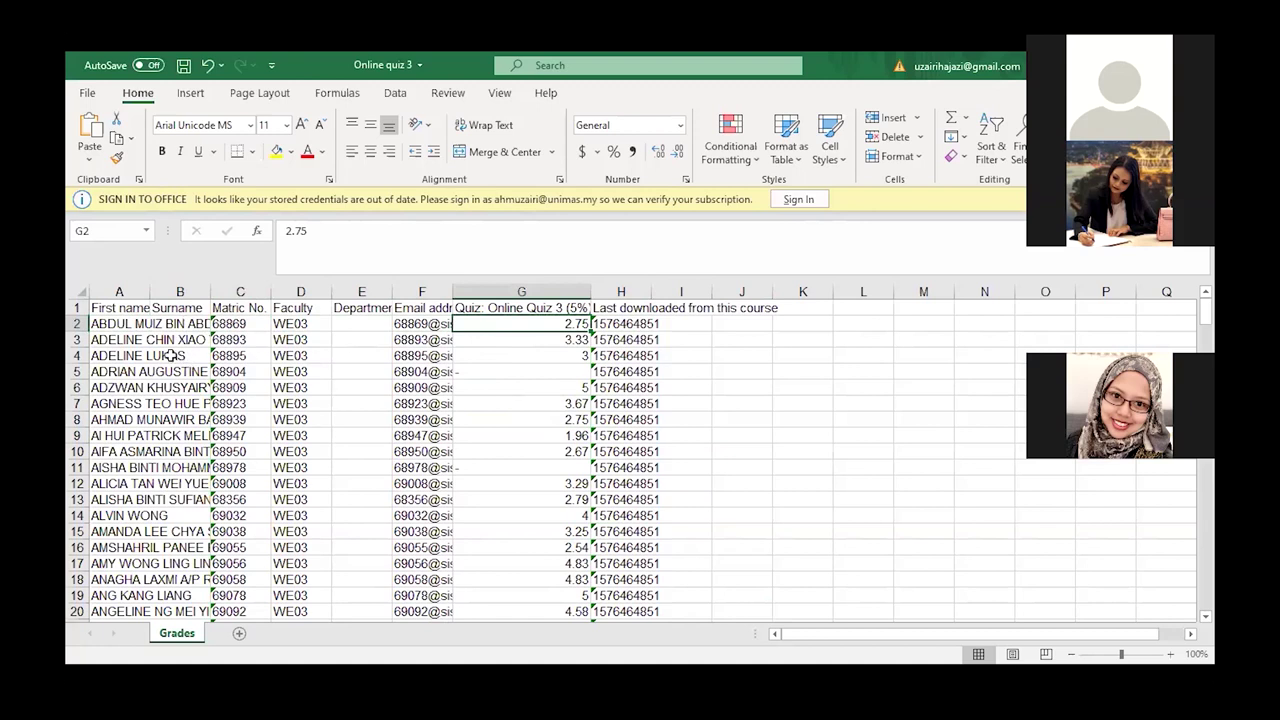
left_click(229, 326)
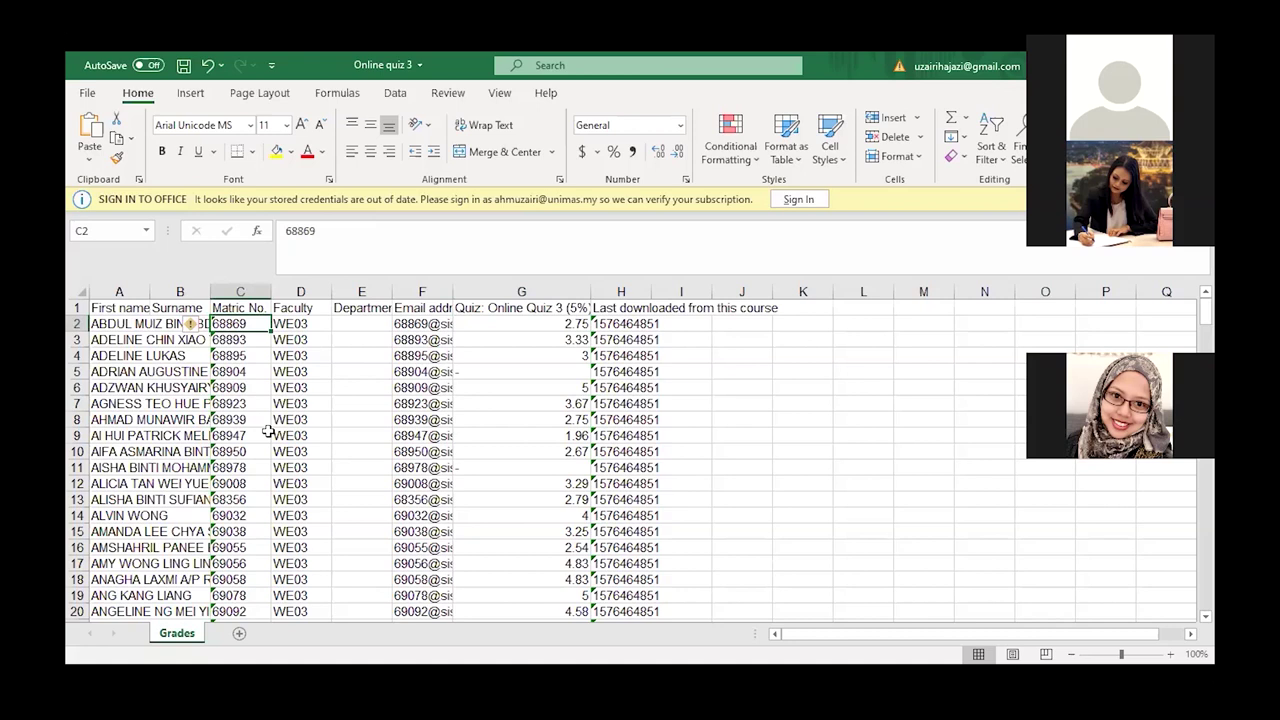
left_click(544, 328)
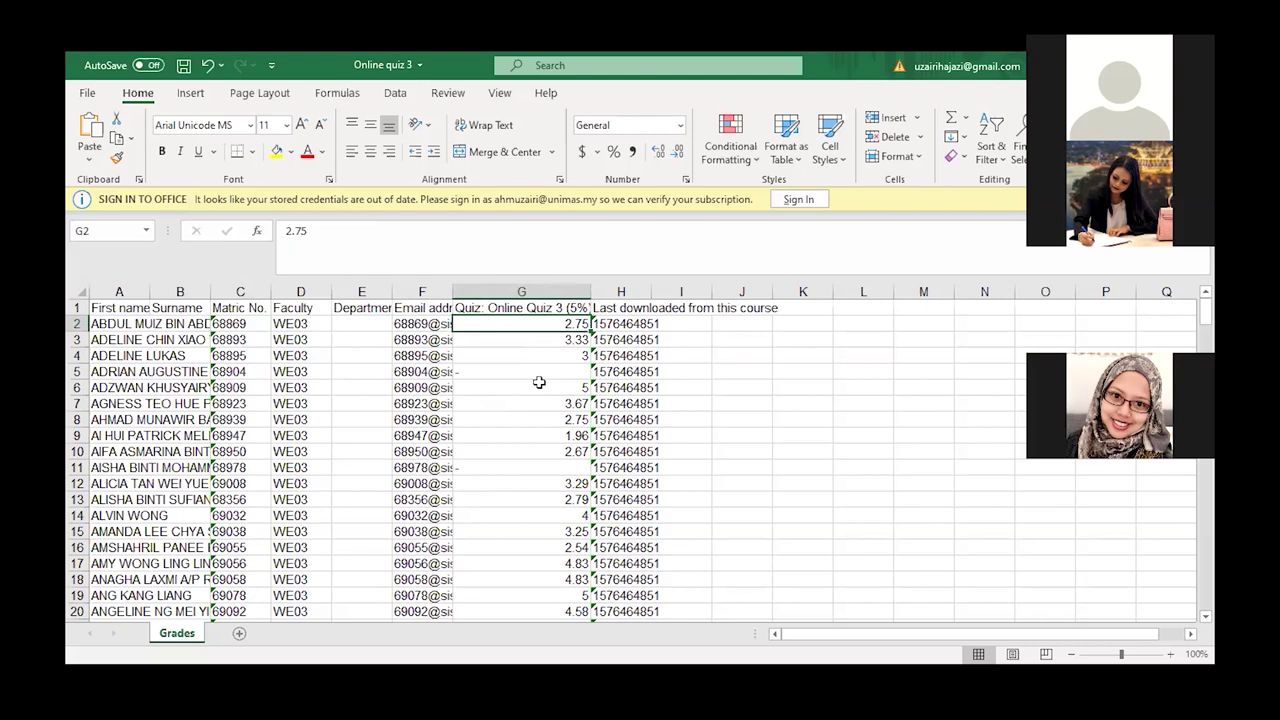
left_click(539, 382)
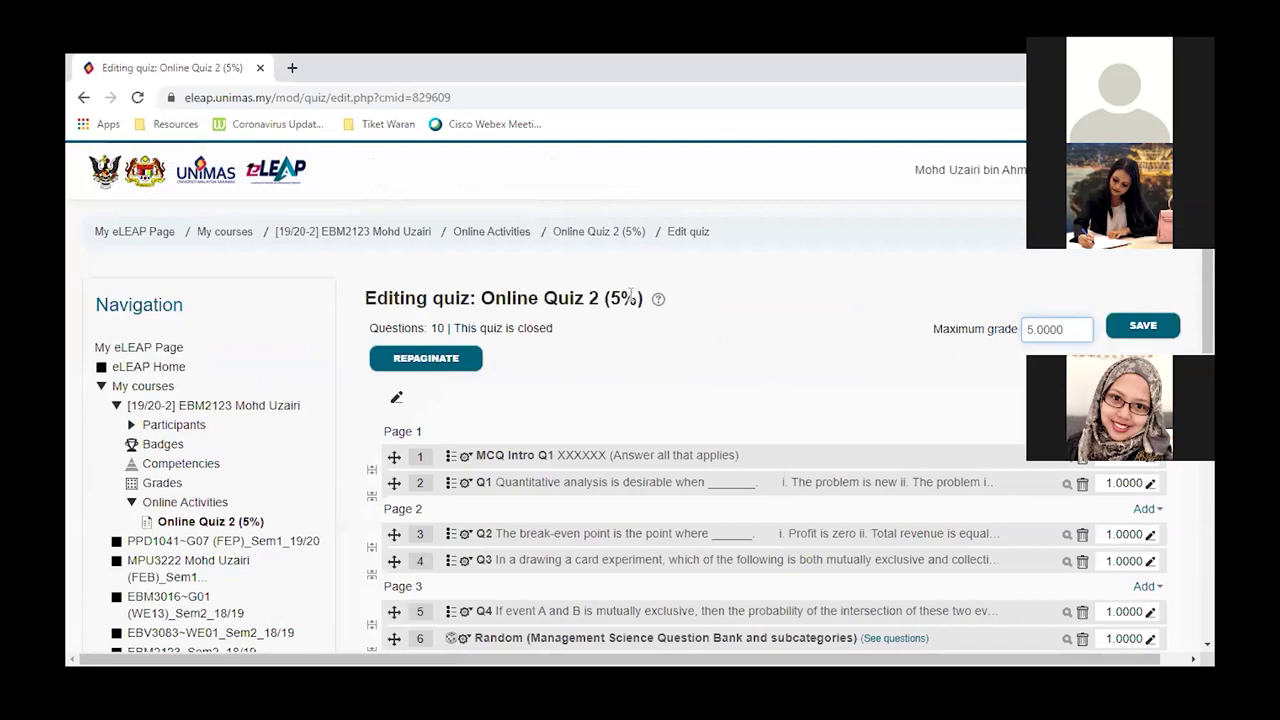
- Change Online Quiz 2's maximum grade from 5.0000 to 20 and save it
double_click(1034, 329)
left_click(960, 393)
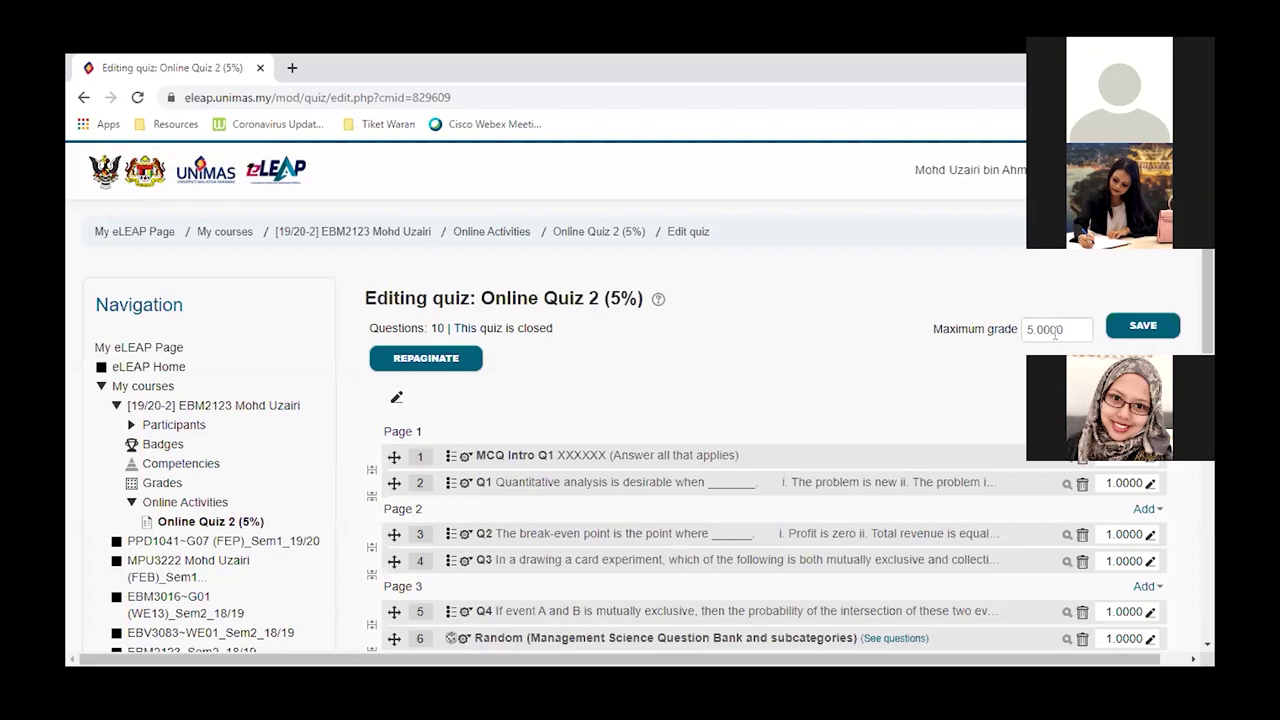
left_click_drag(1062, 331, 998, 342)
type("20")
left_click(911, 408)
scroll(611, 455, "down", 1)
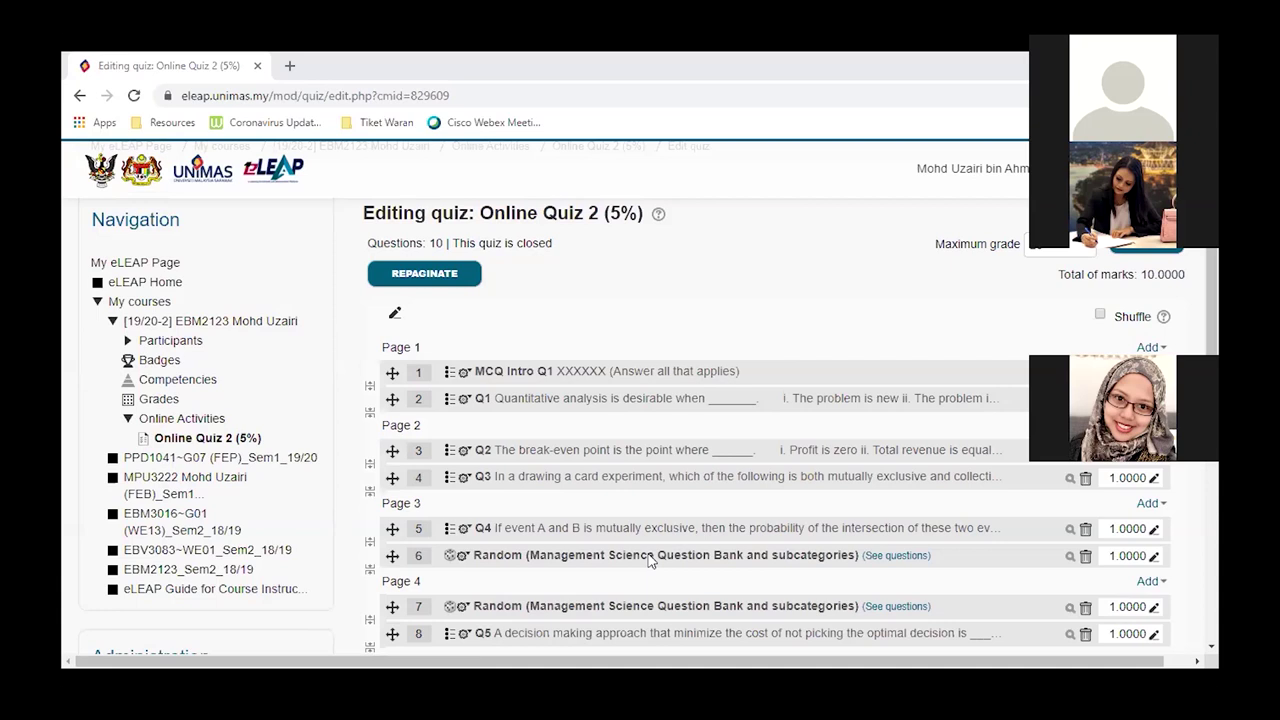
left_click(1150, 348)
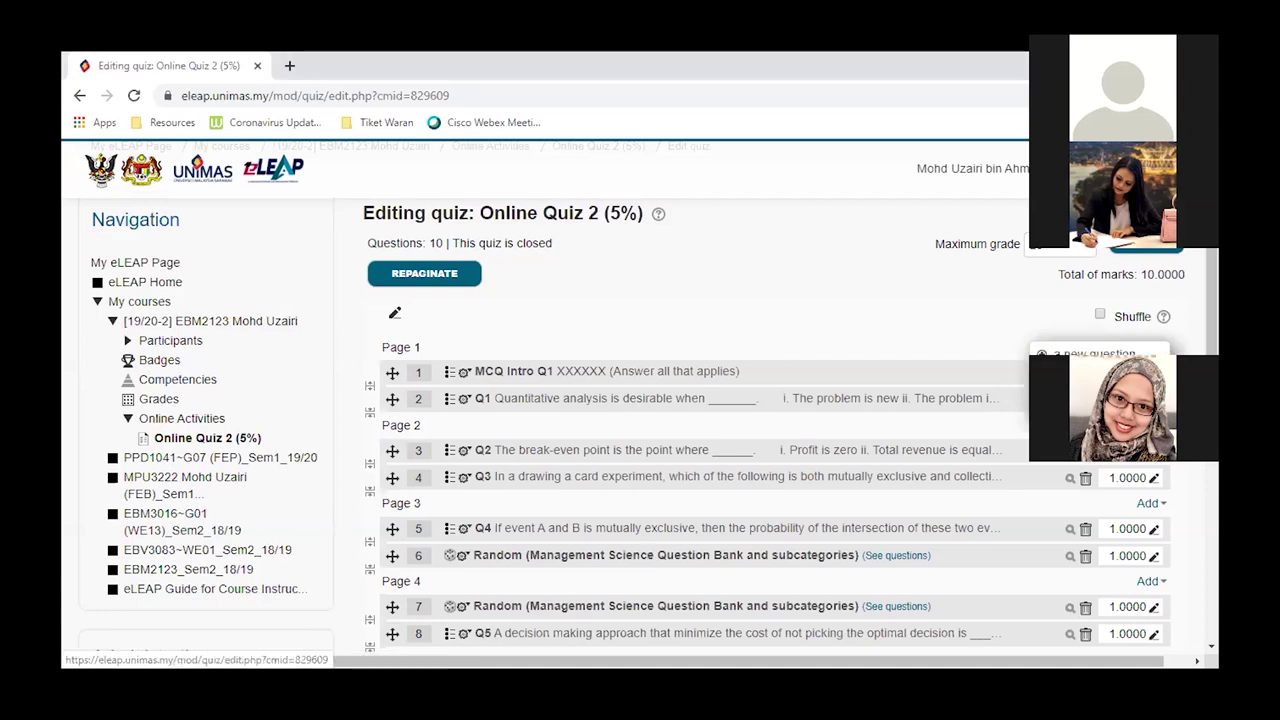
left_click(1110, 372)
left_click(373, 340)
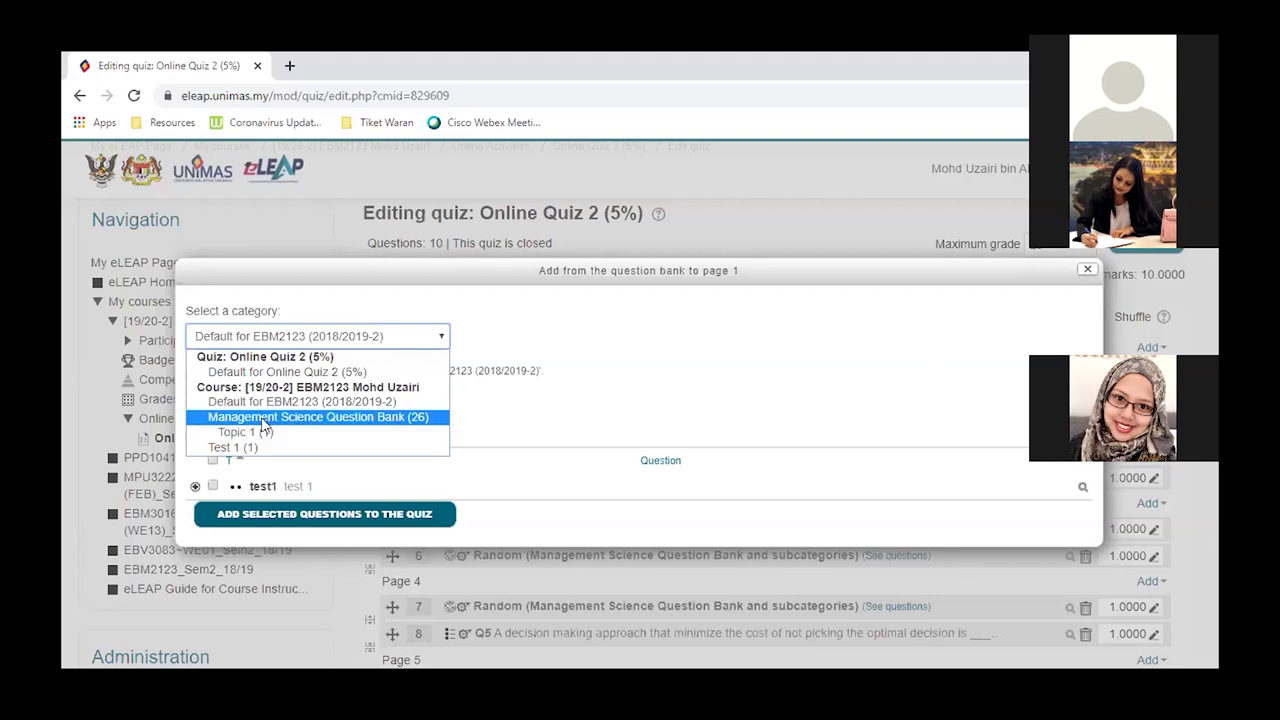
left_click(264, 418)
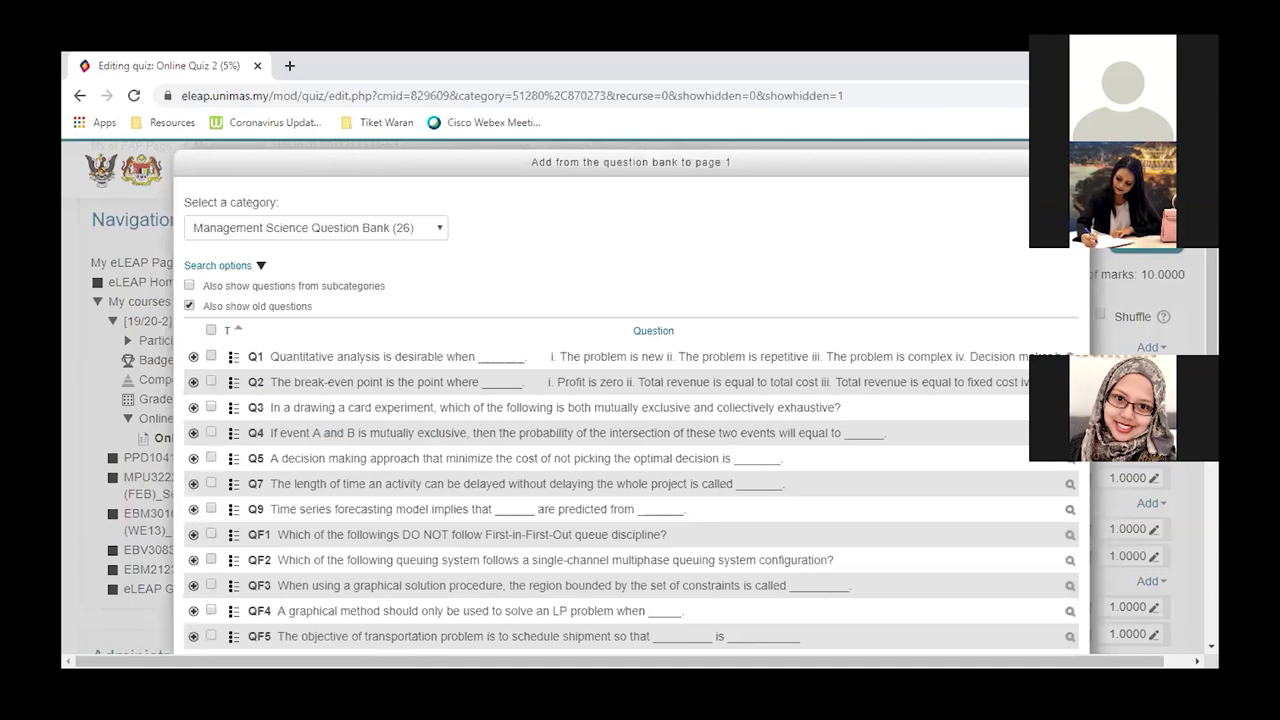
key("Escape")
- Start adding a random question to page 1, drawing 5 questions from category Topic 1 (1)
left_click(1150, 347)
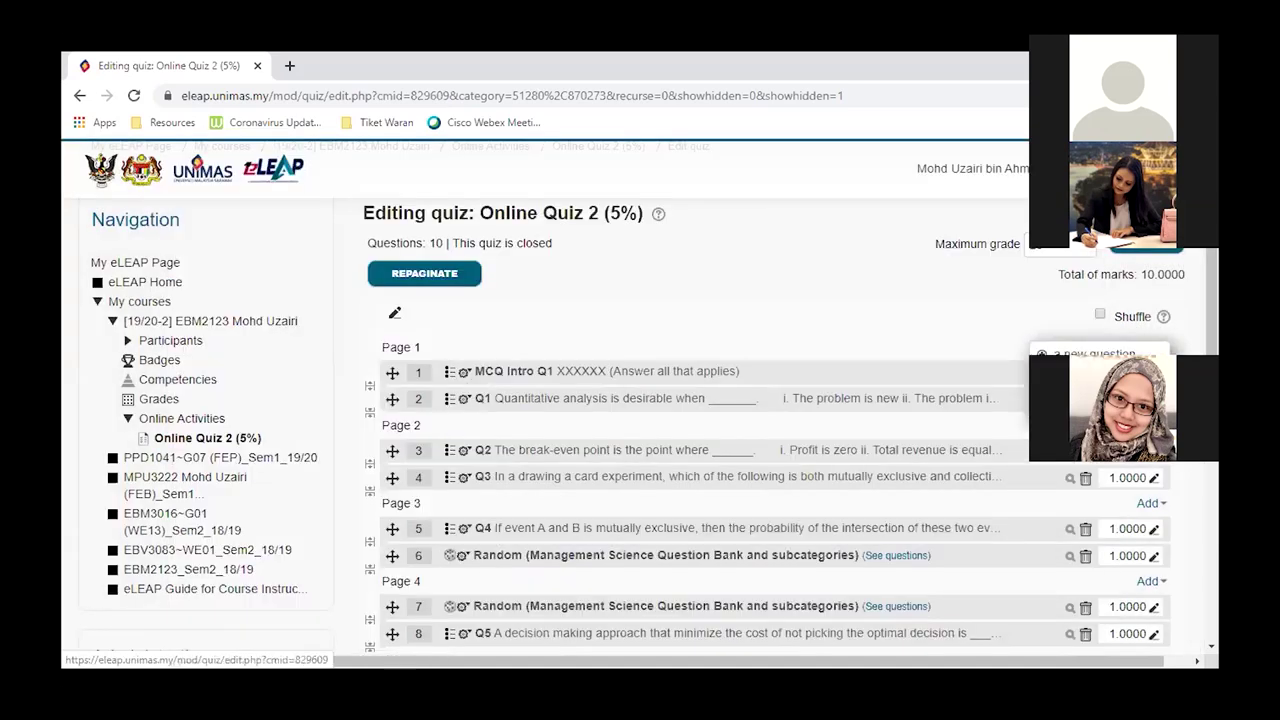
left_click(1110, 420)
left_click(684, 291)
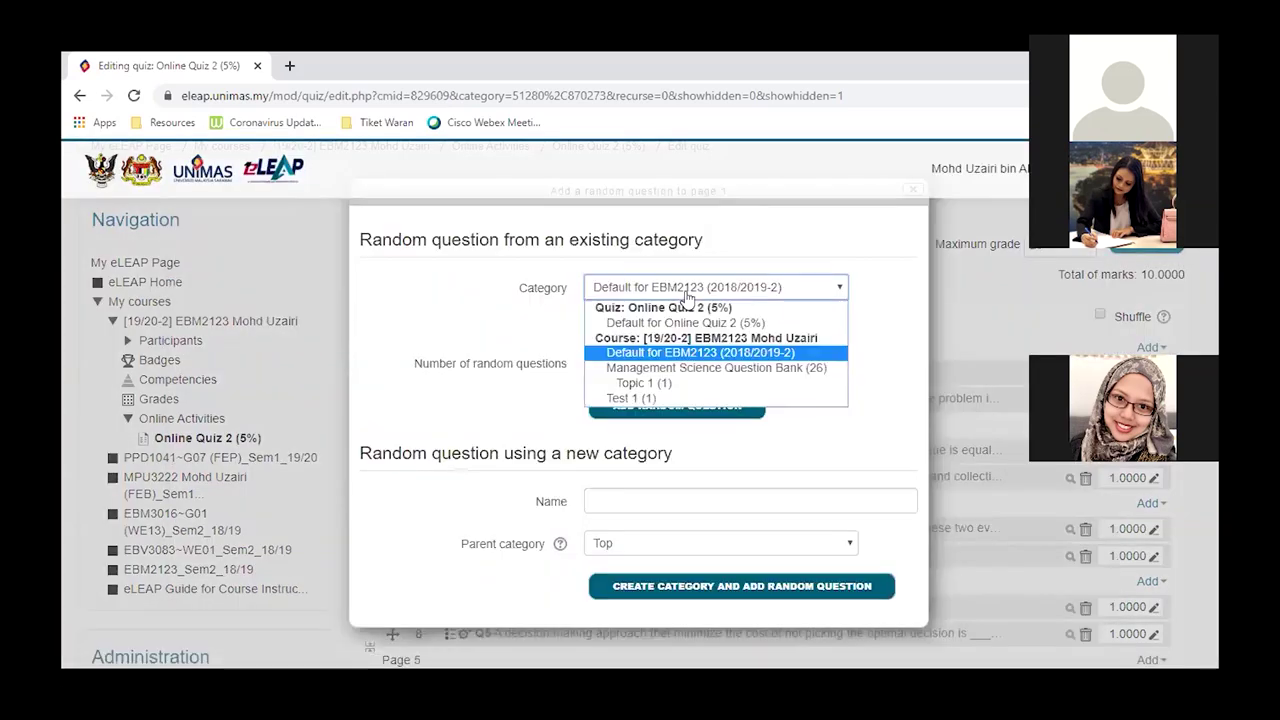
left_click(645, 383)
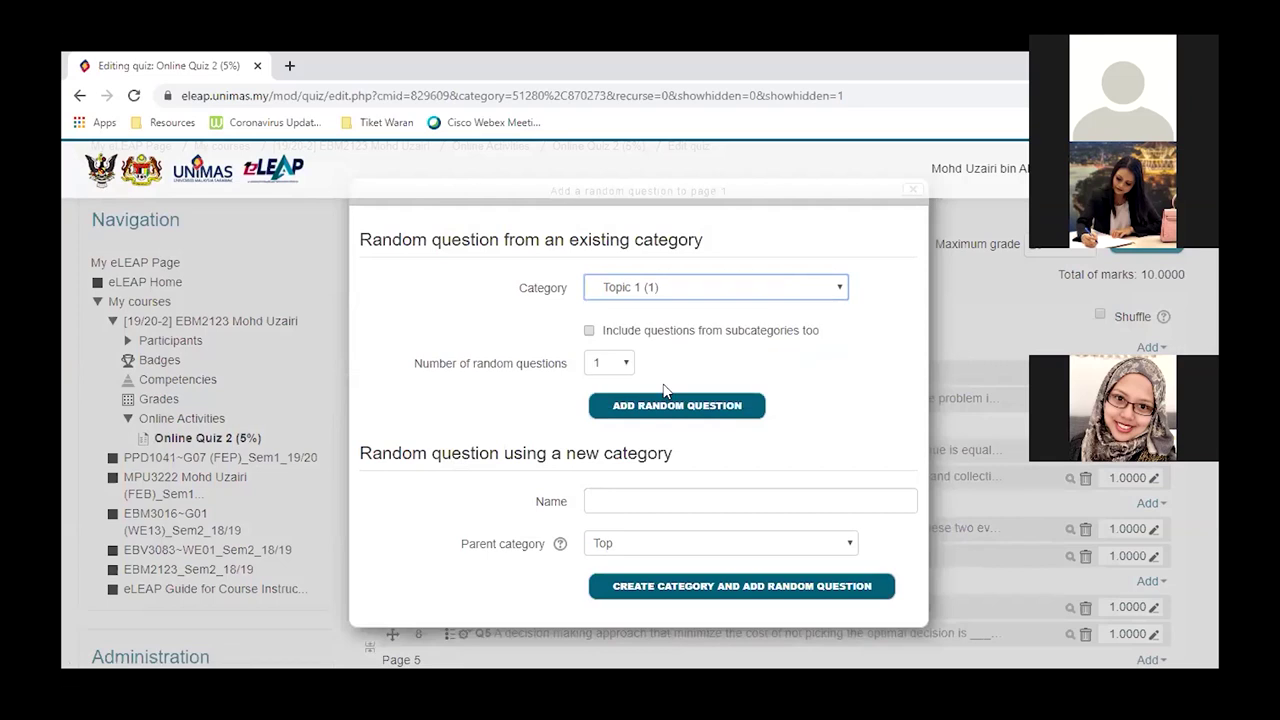
left_click(620, 365)
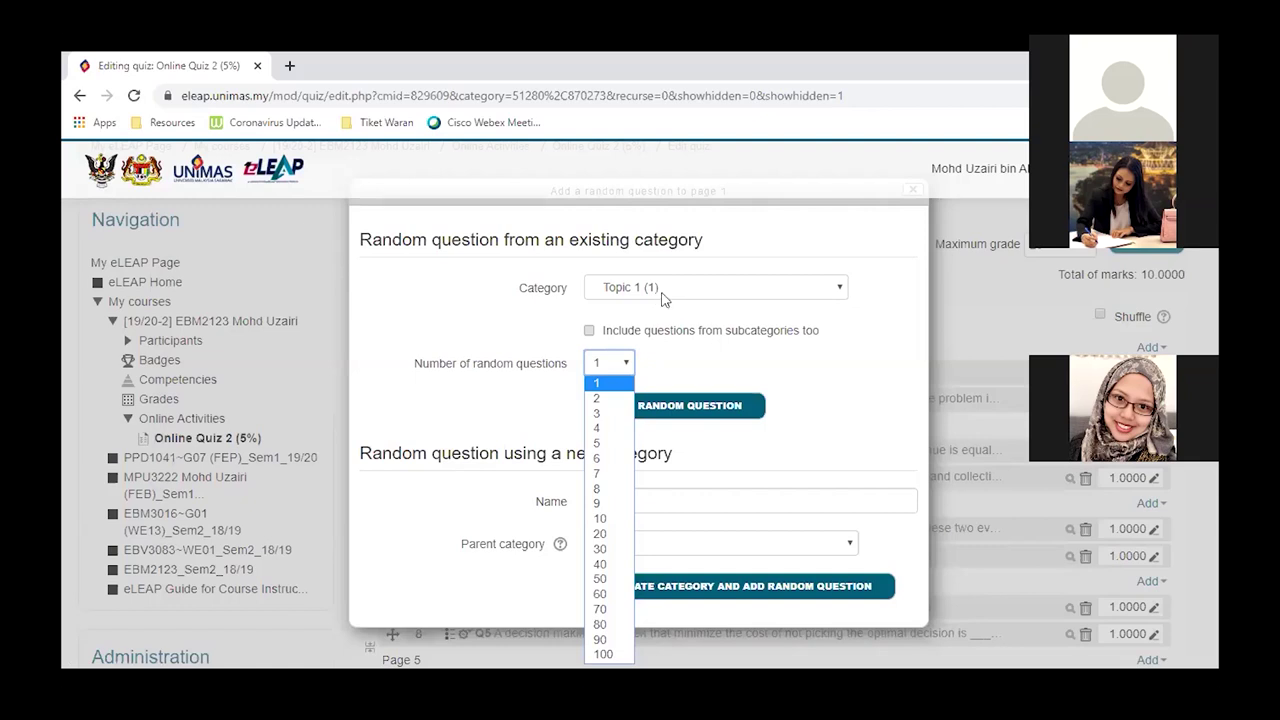
left_click(605, 443)
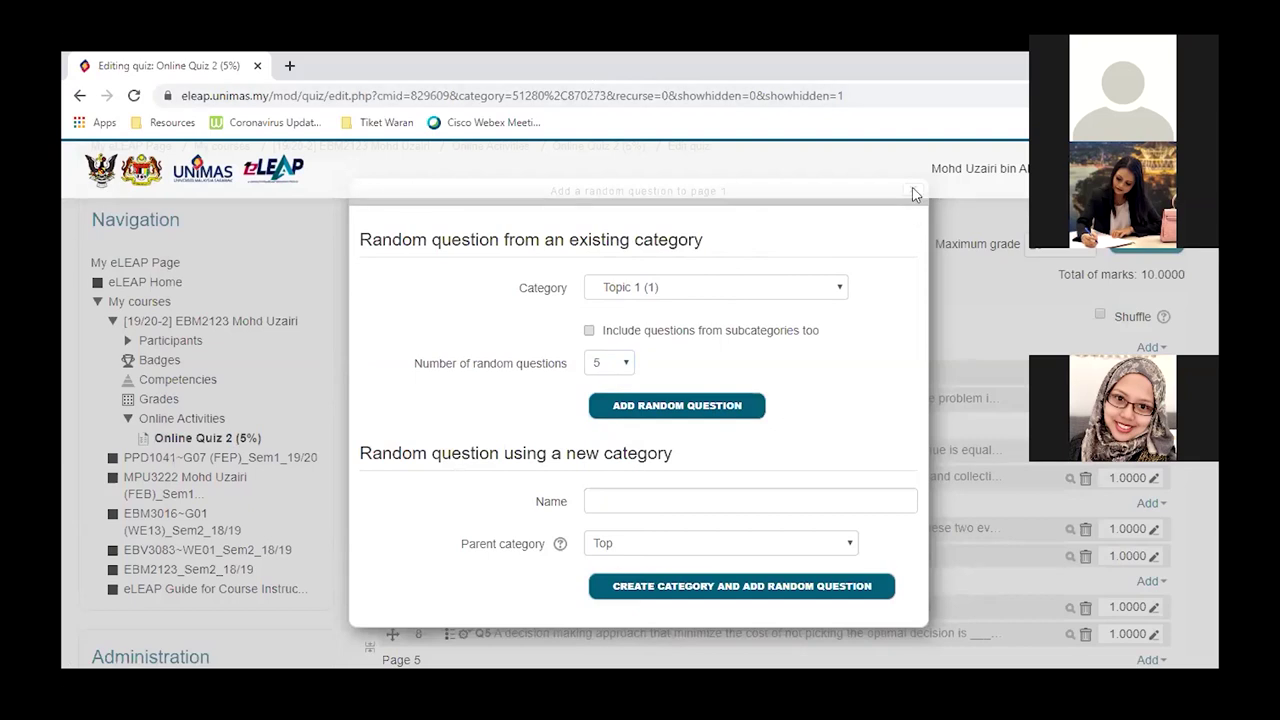
double_click(840, 270)
left_click(912, 205)
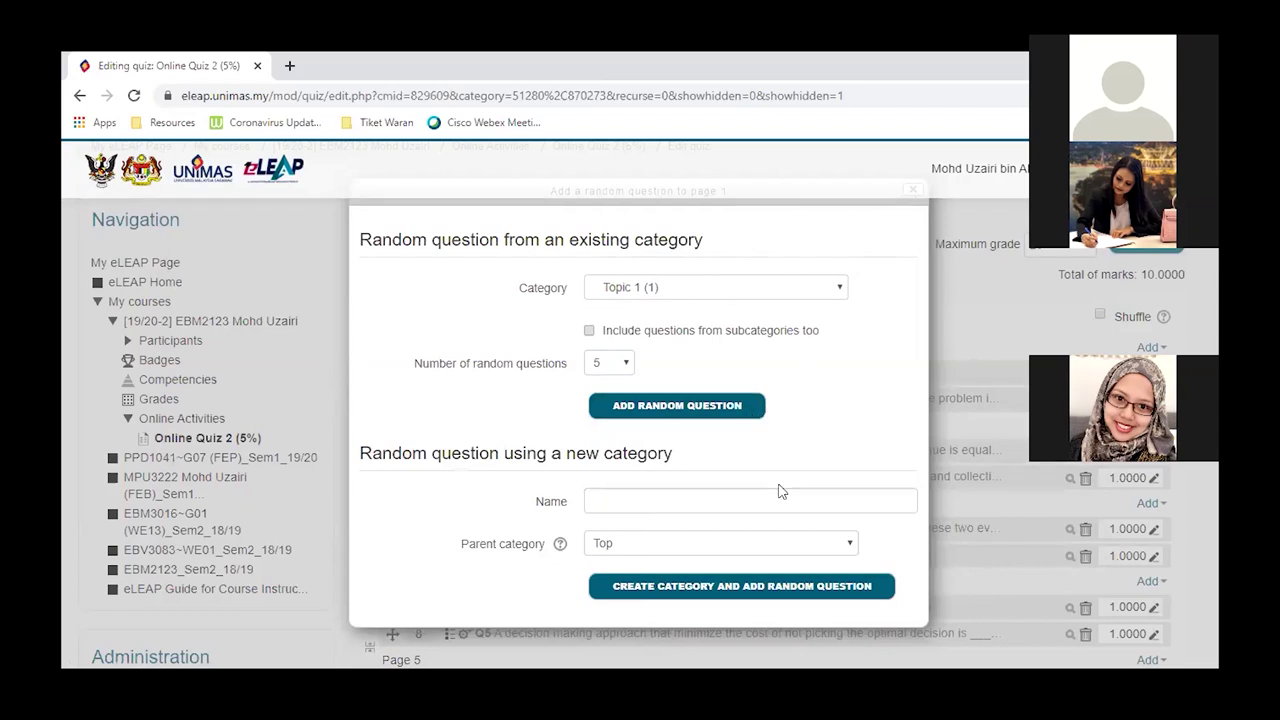
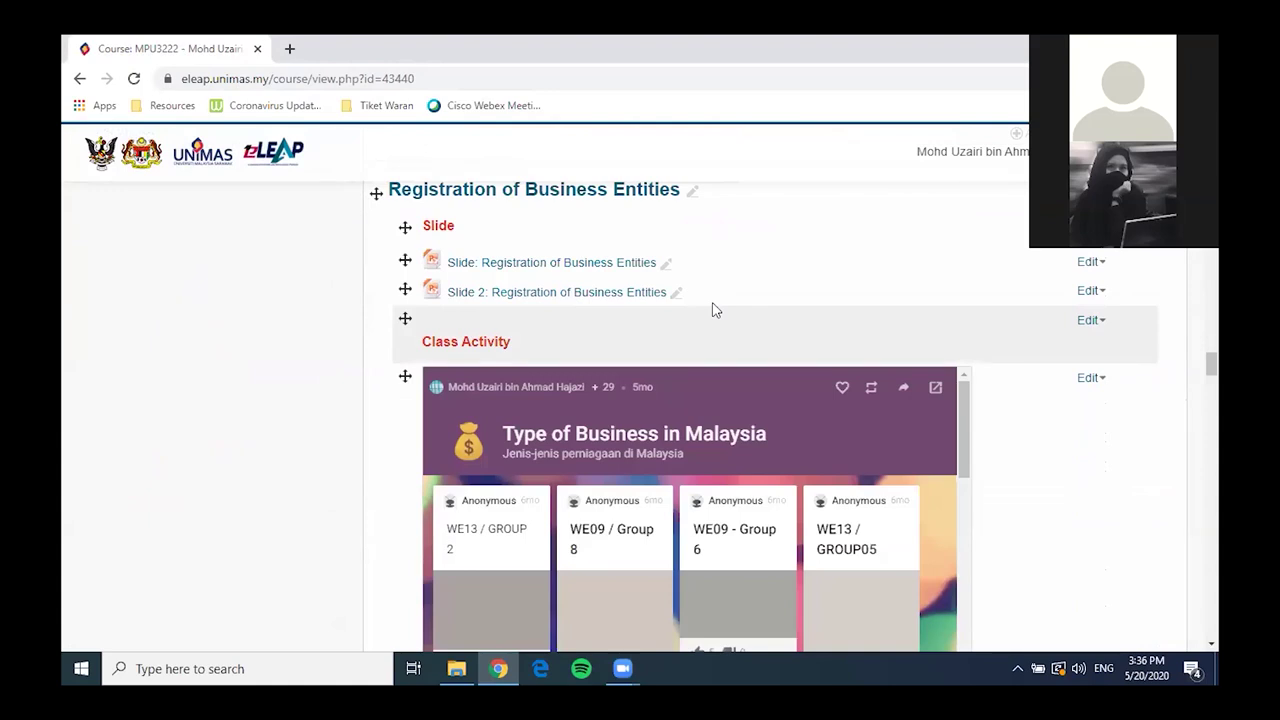
- Browse the embedded Type of Business in Malaysia padlet's cards, then open the board in its own browser tab
scroll(700, 450, "down", 10)
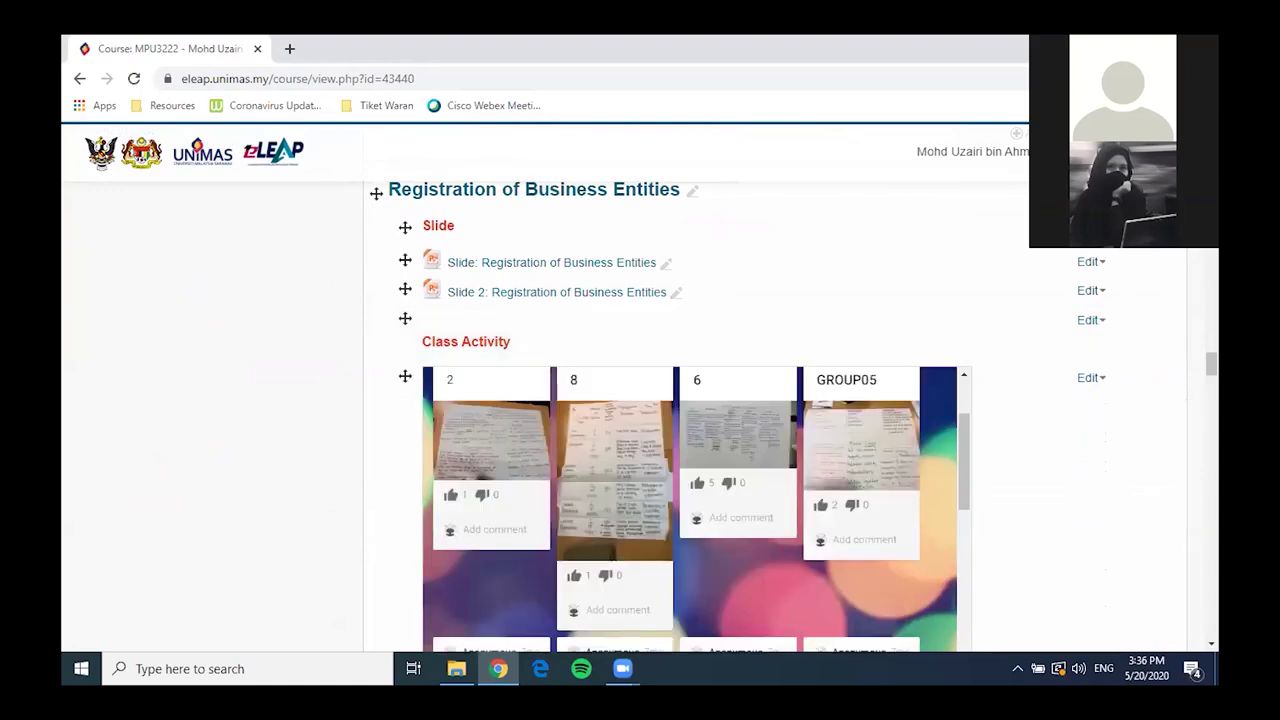
scroll(700, 450, "up", 3)
scroll(1006, 389, "up", 3)
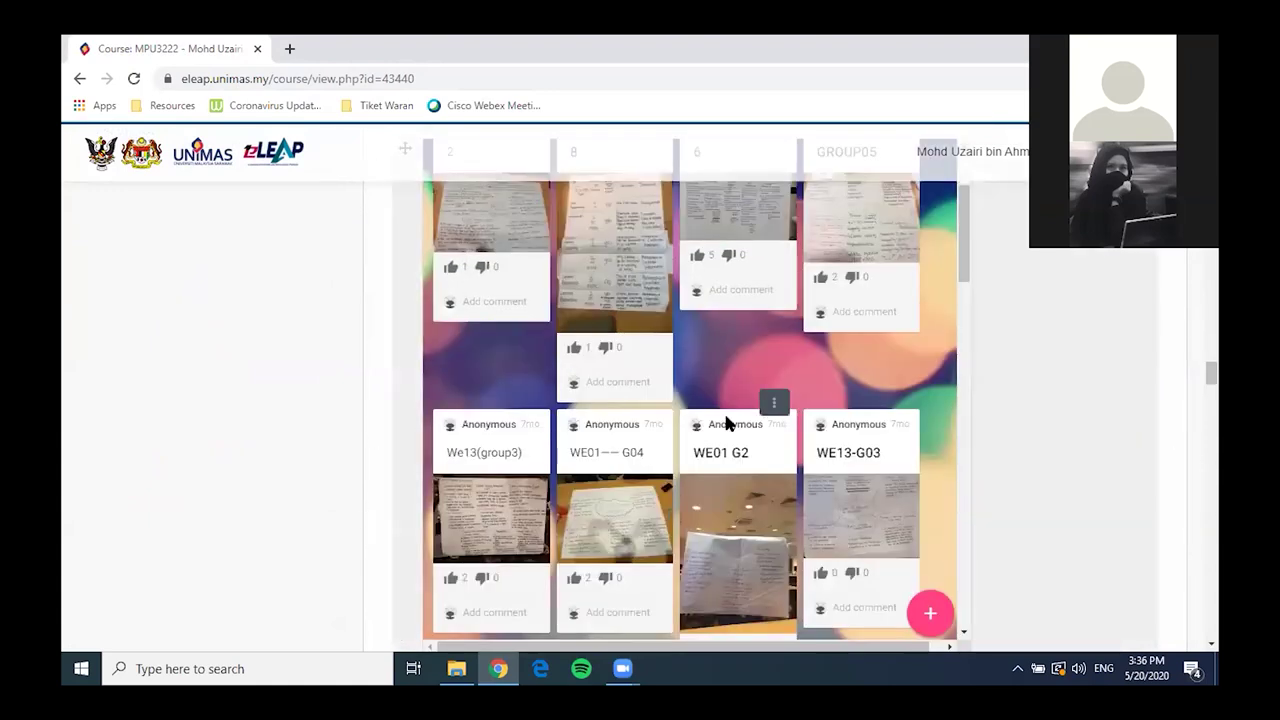
scroll(726, 420, "up", 3)
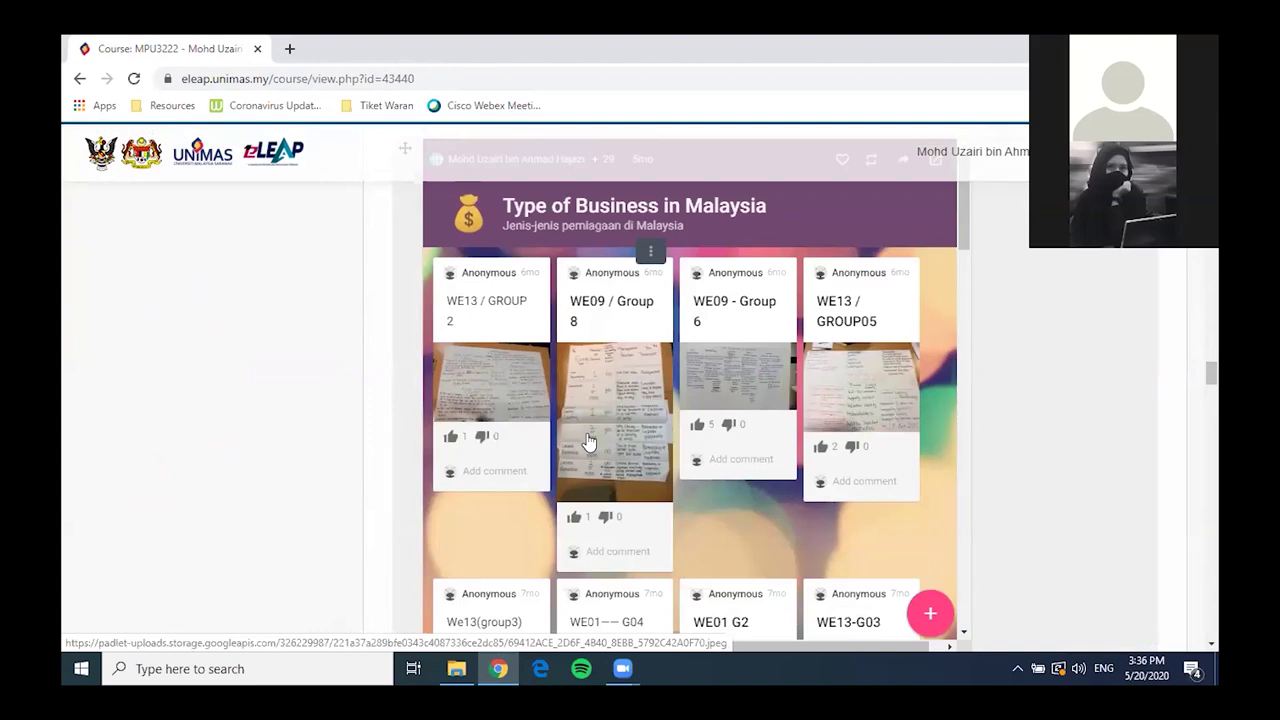
scroll(1022, 376, "up", 1)
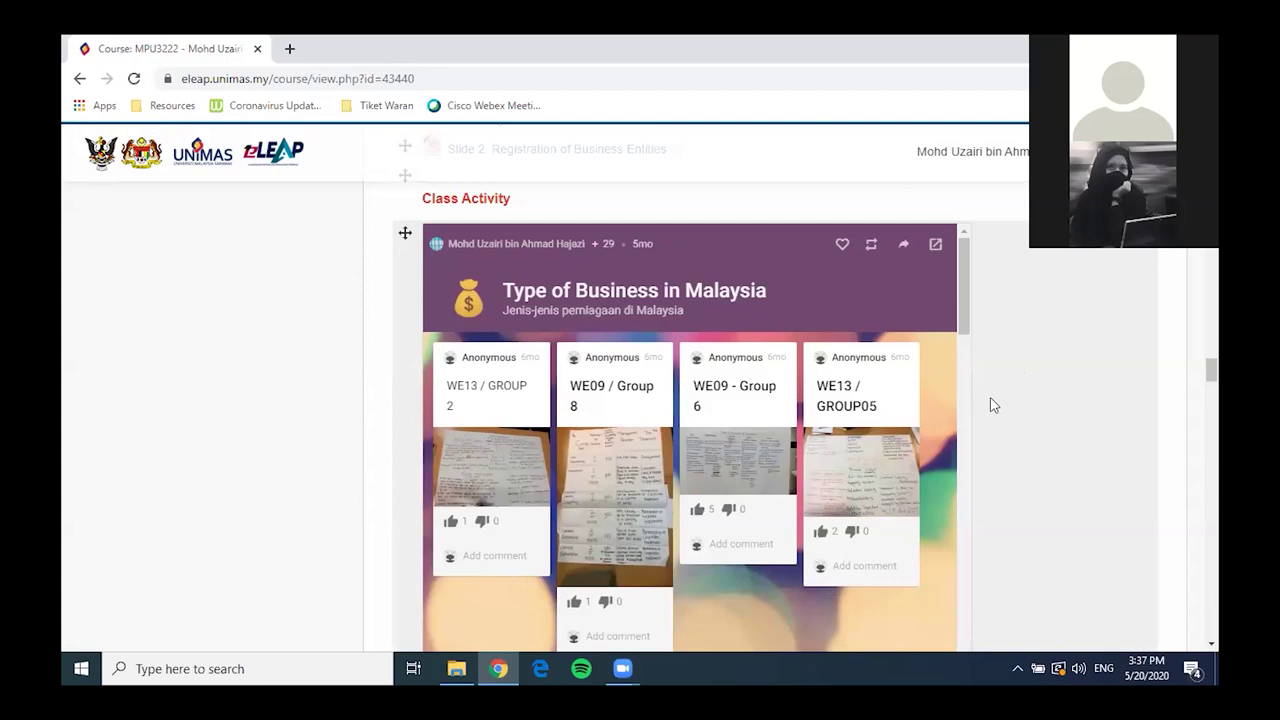
scroll(993, 405, "up", 1)
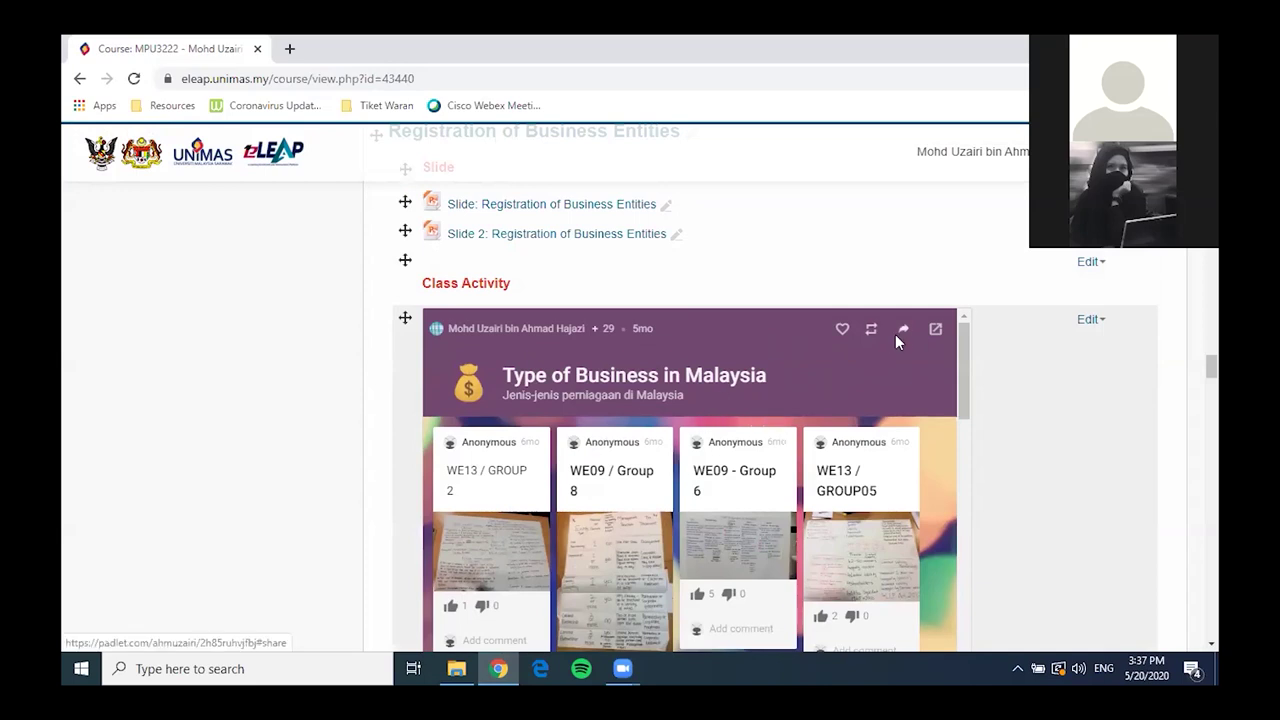
left_click(935, 331)
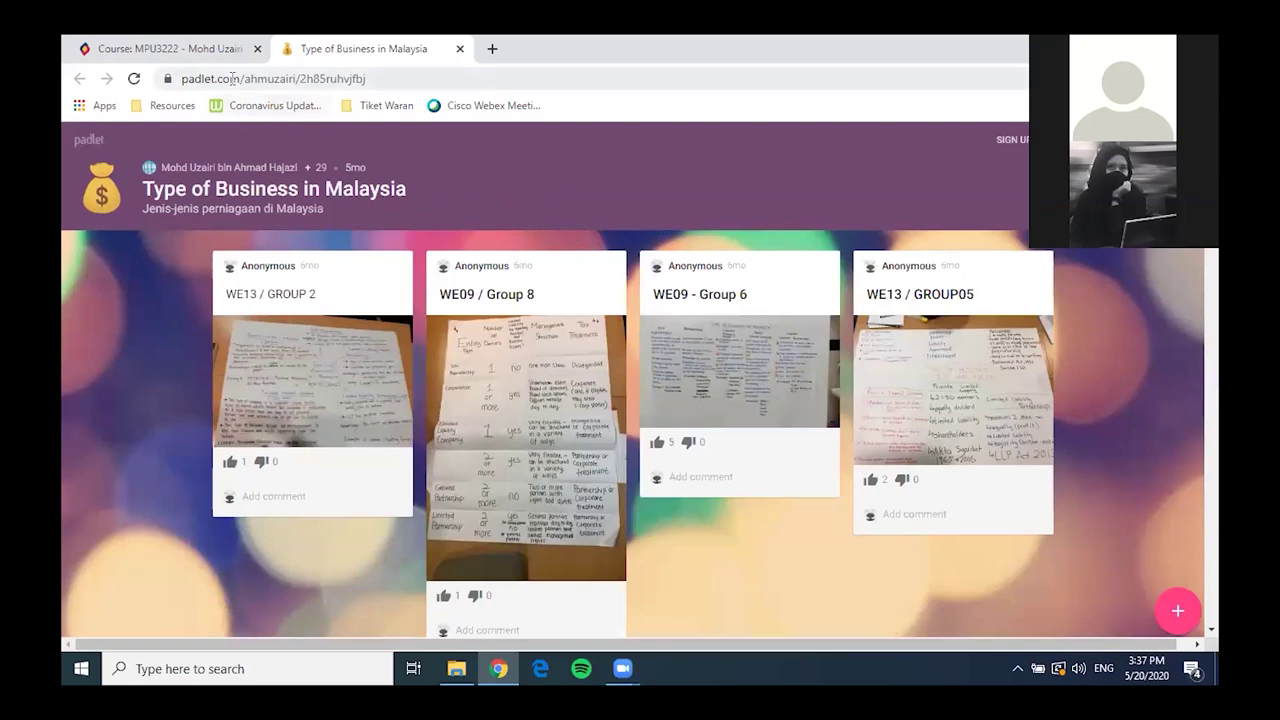
- Copy the padlet's 'Embed in your blog or your website' code from Share, then return to the eLEAP course tab
left_click(196, 49)
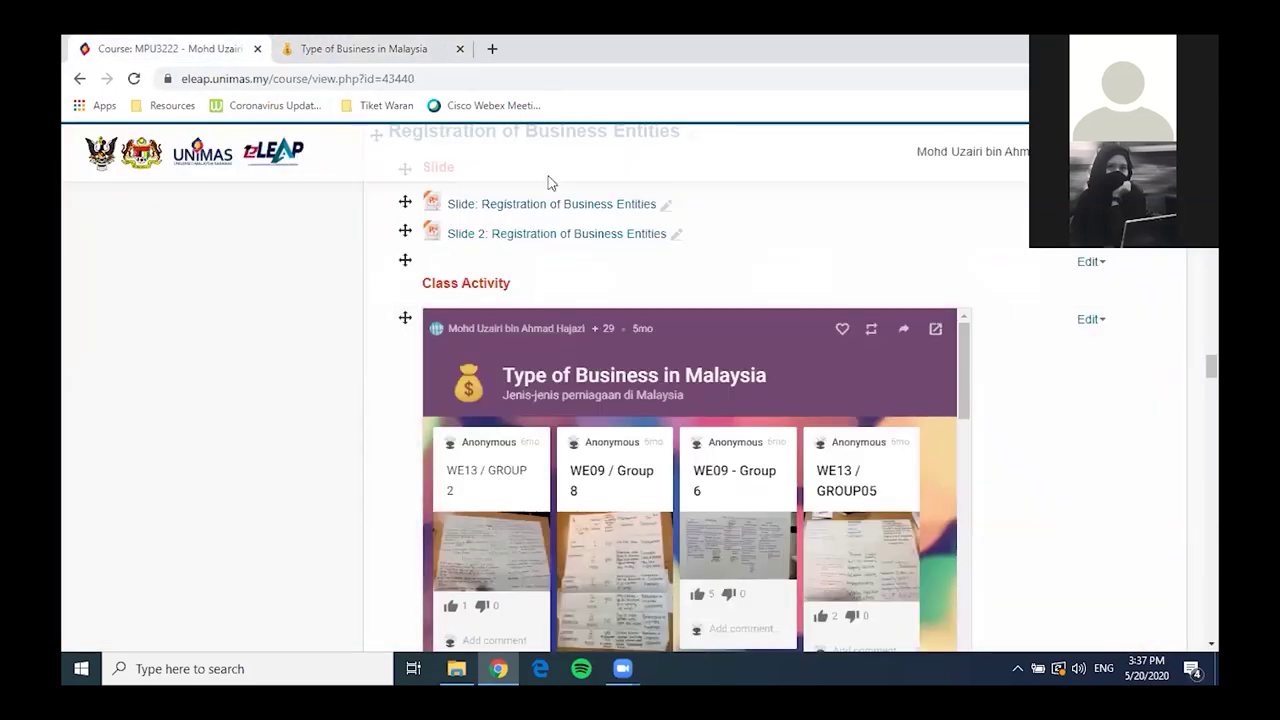
key("ctrl+Tab")
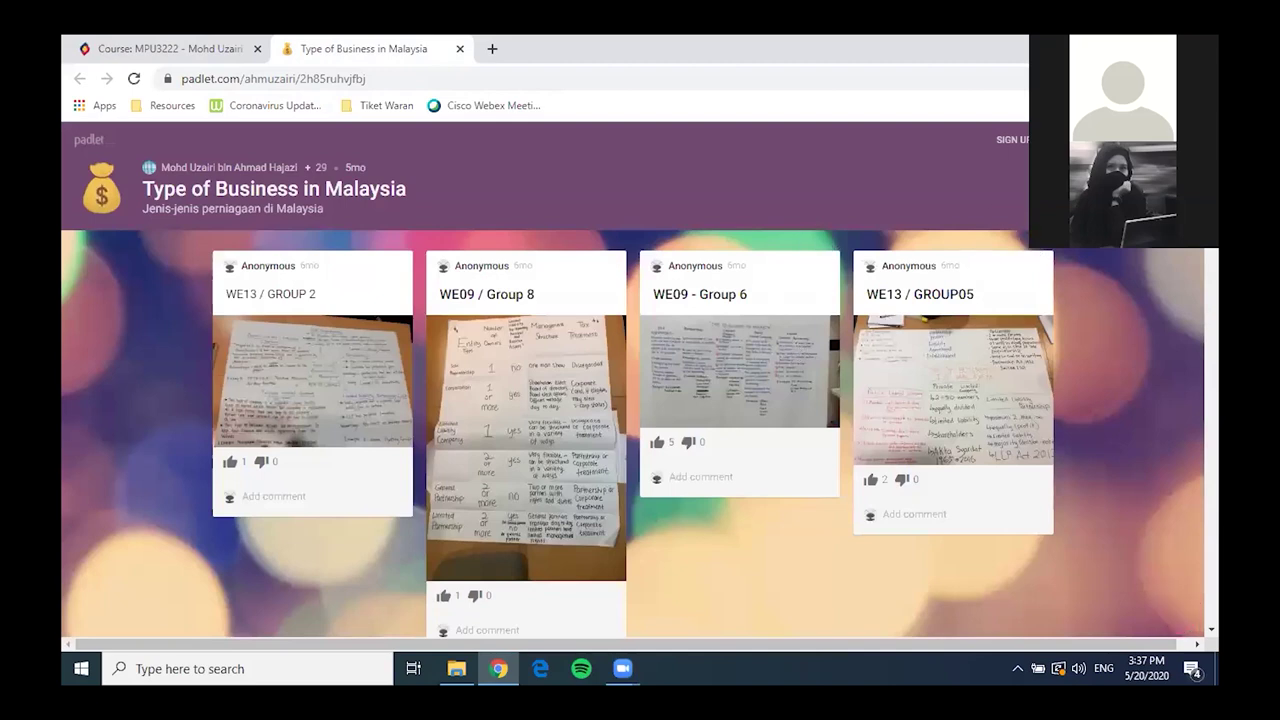
left_click(1060, 139)
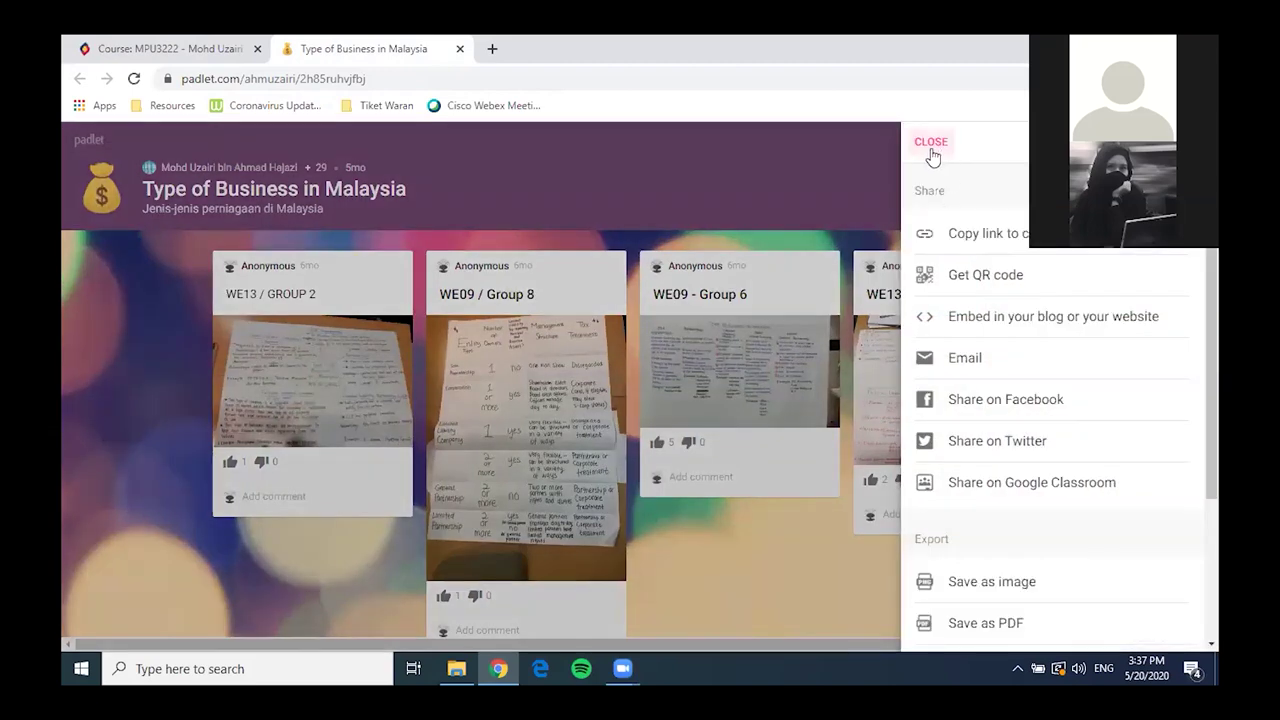
left_click(654, 157)
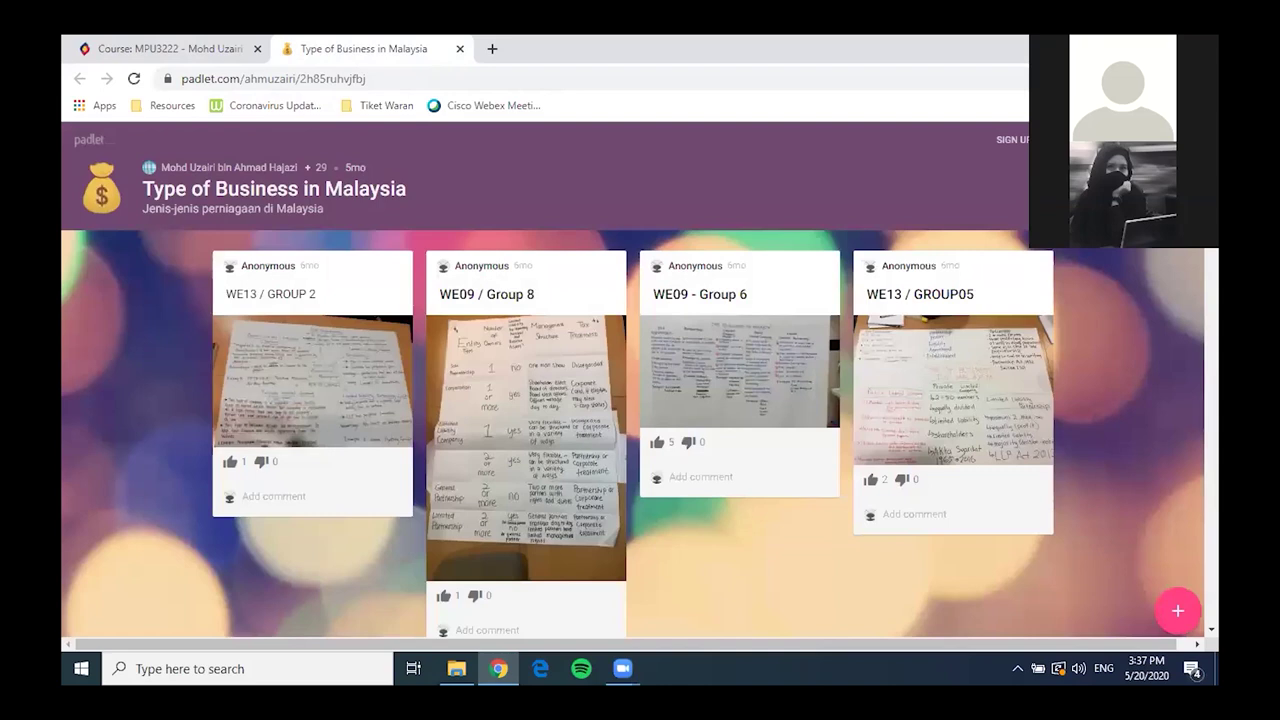
left_click(1060, 139)
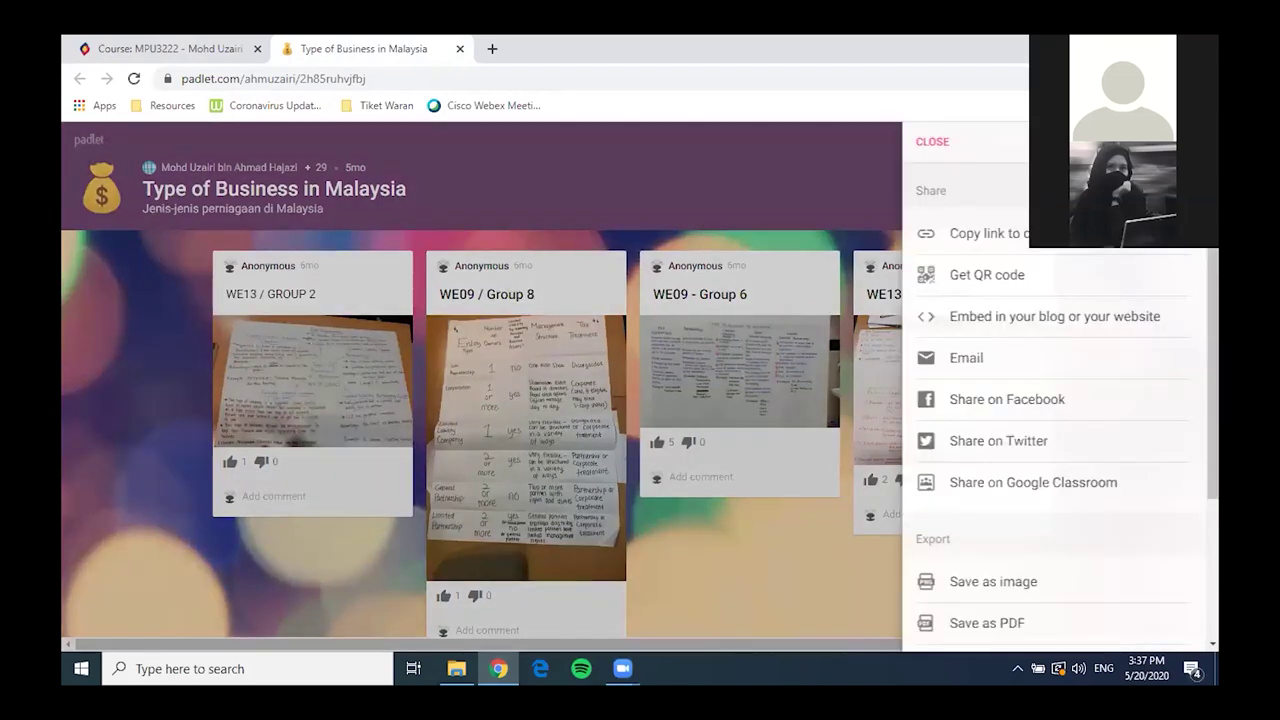
left_click(965, 318)
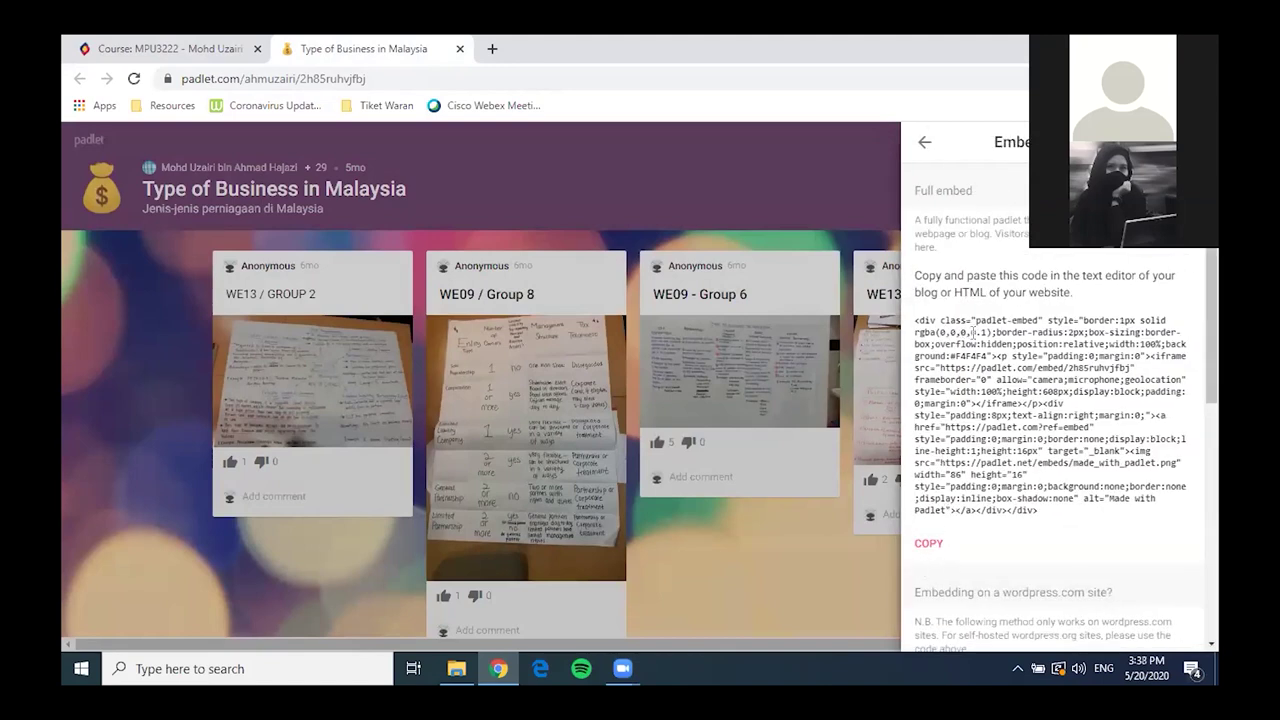
left_click(930, 546)
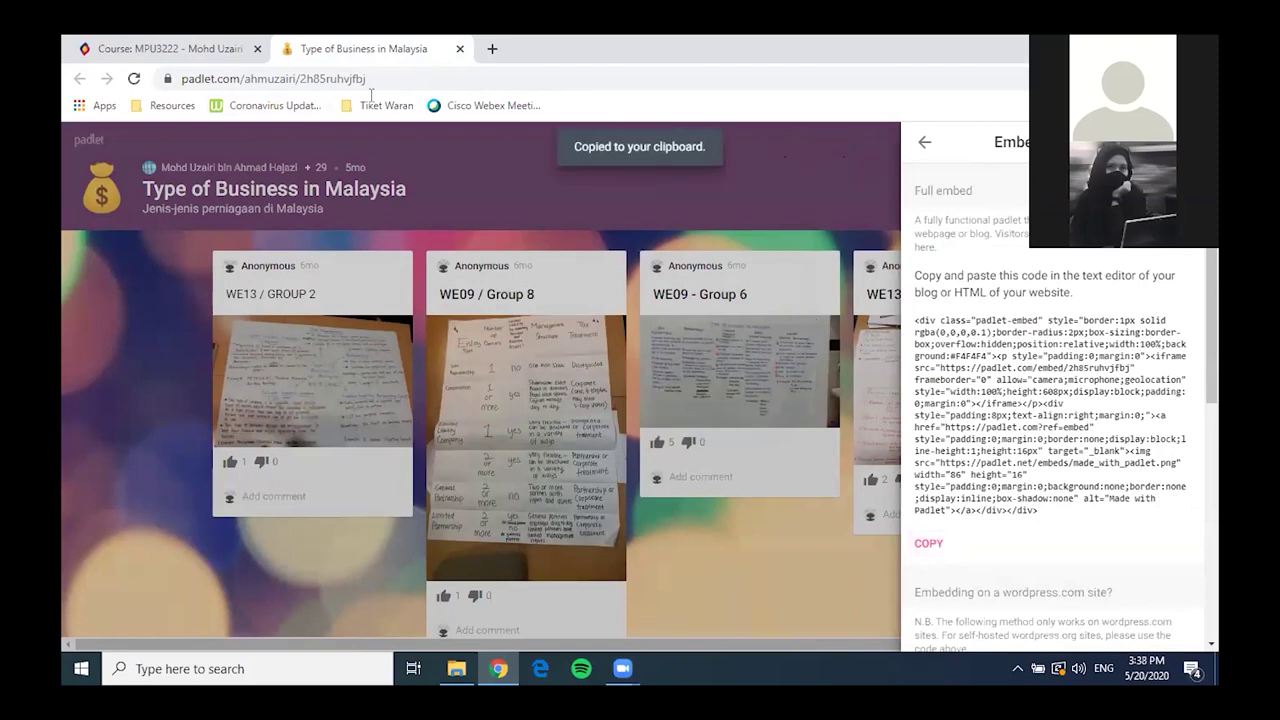
left_click(222, 50)
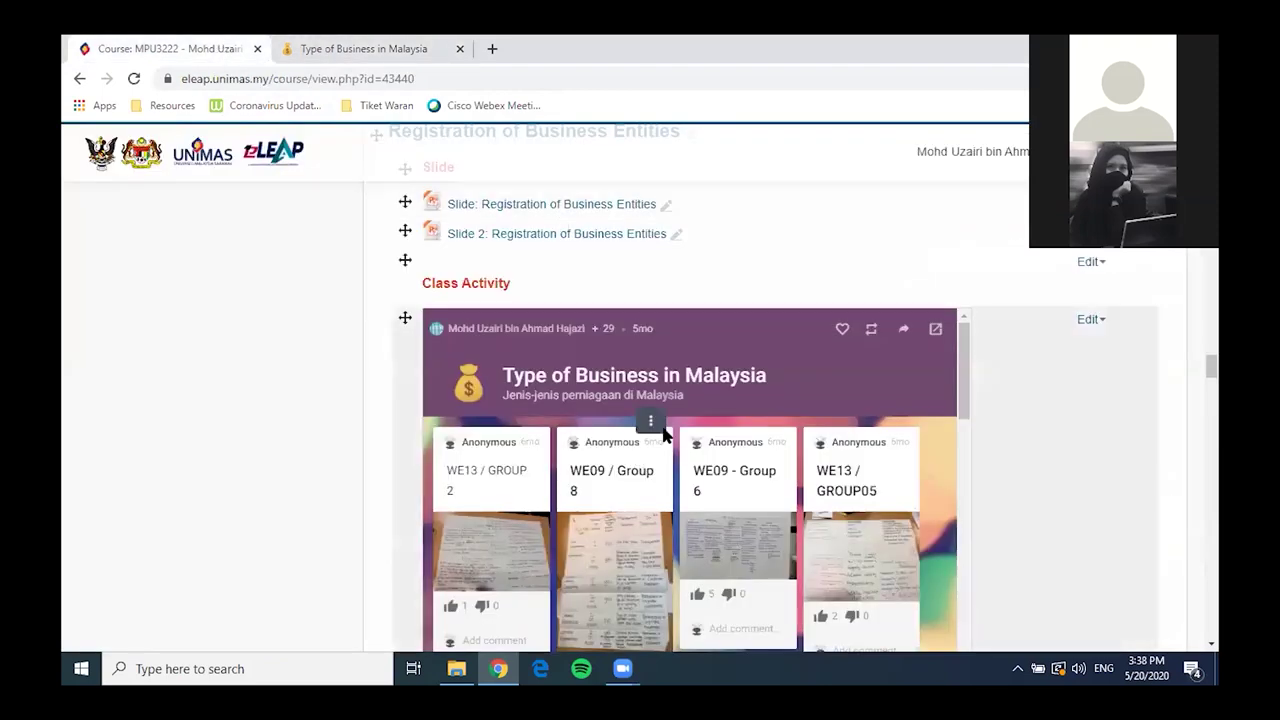
- Add a new Label resource to the Business Model Canvas & Business Plan section
scroll(740, 440, "down", 5)
scroll(1151, 383, "down", 6)
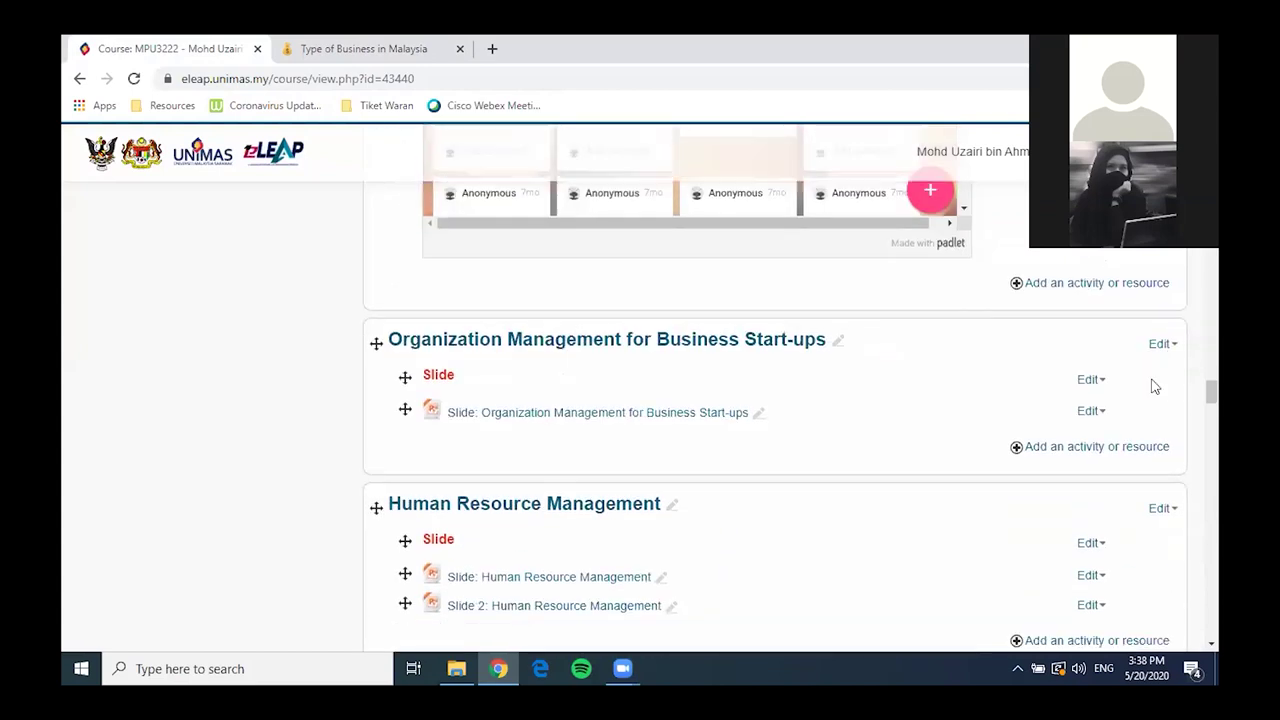
scroll(1155, 386, "up", 7)
scroll(1150, 388, "up", 15)
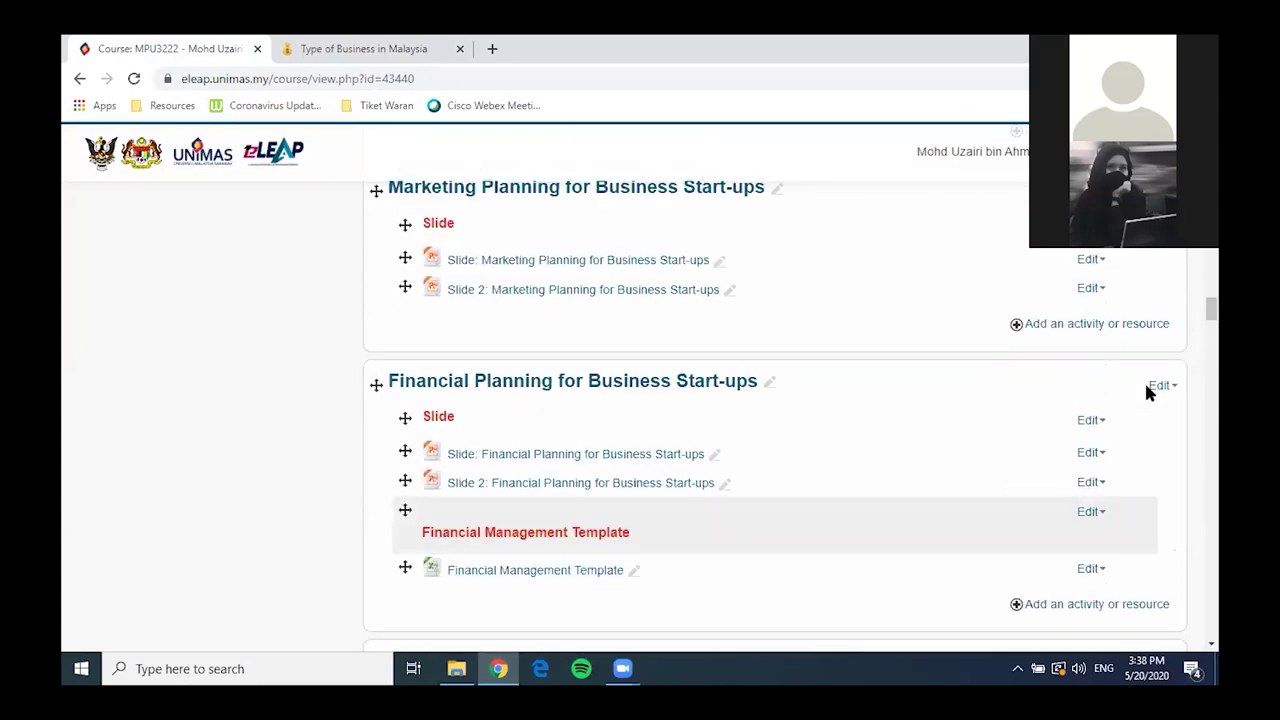
scroll(1140, 395, "down", 1)
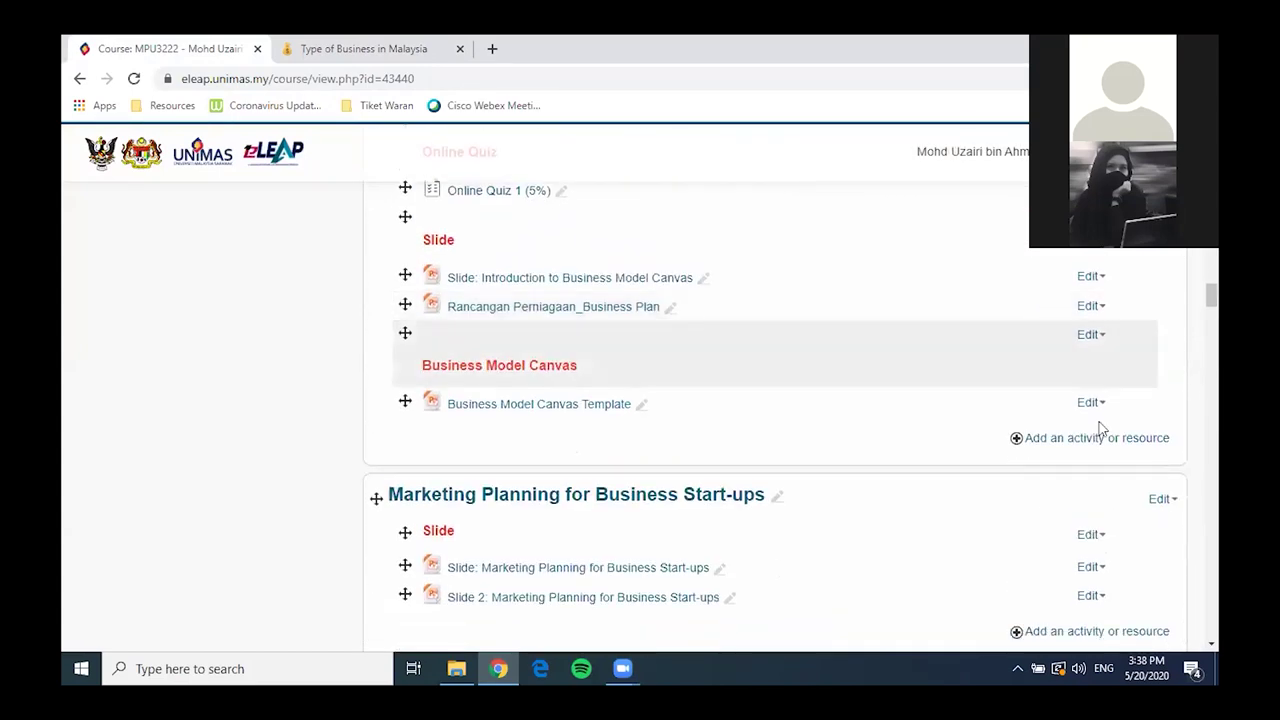
left_click(1036, 440)
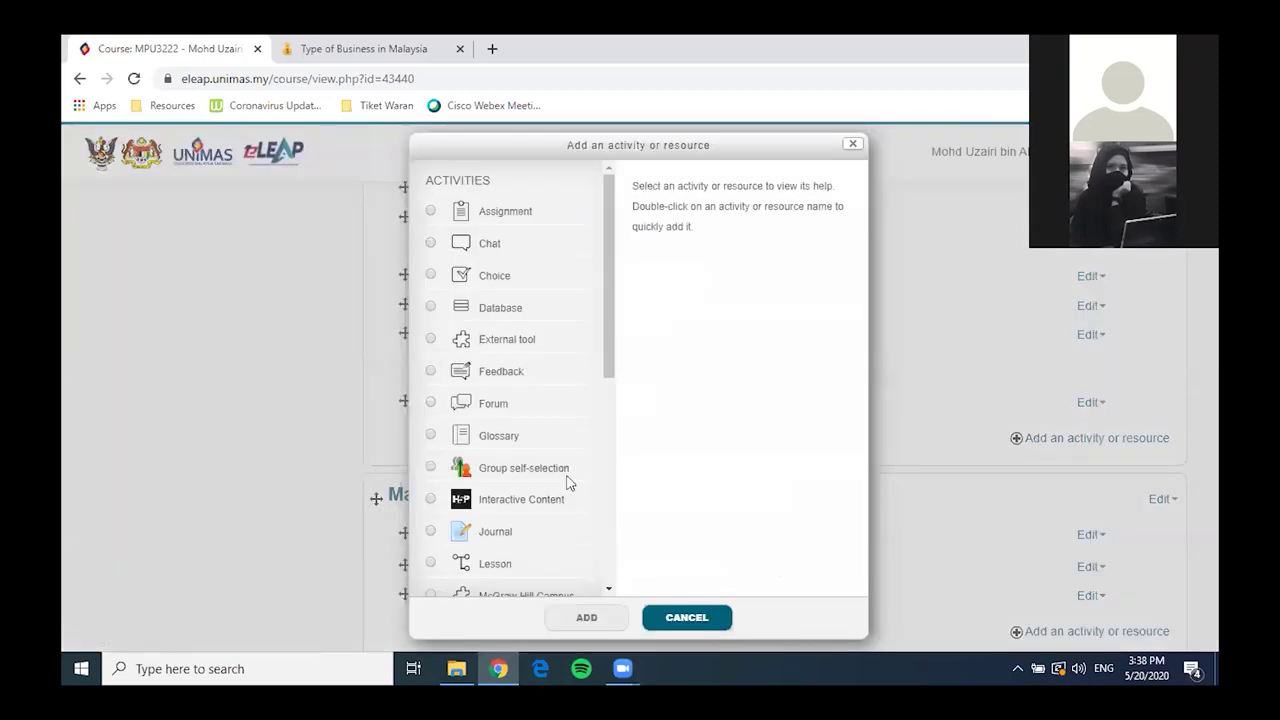
scroll(455, 462, "down", 3)
scroll(455, 462, "down", 3)
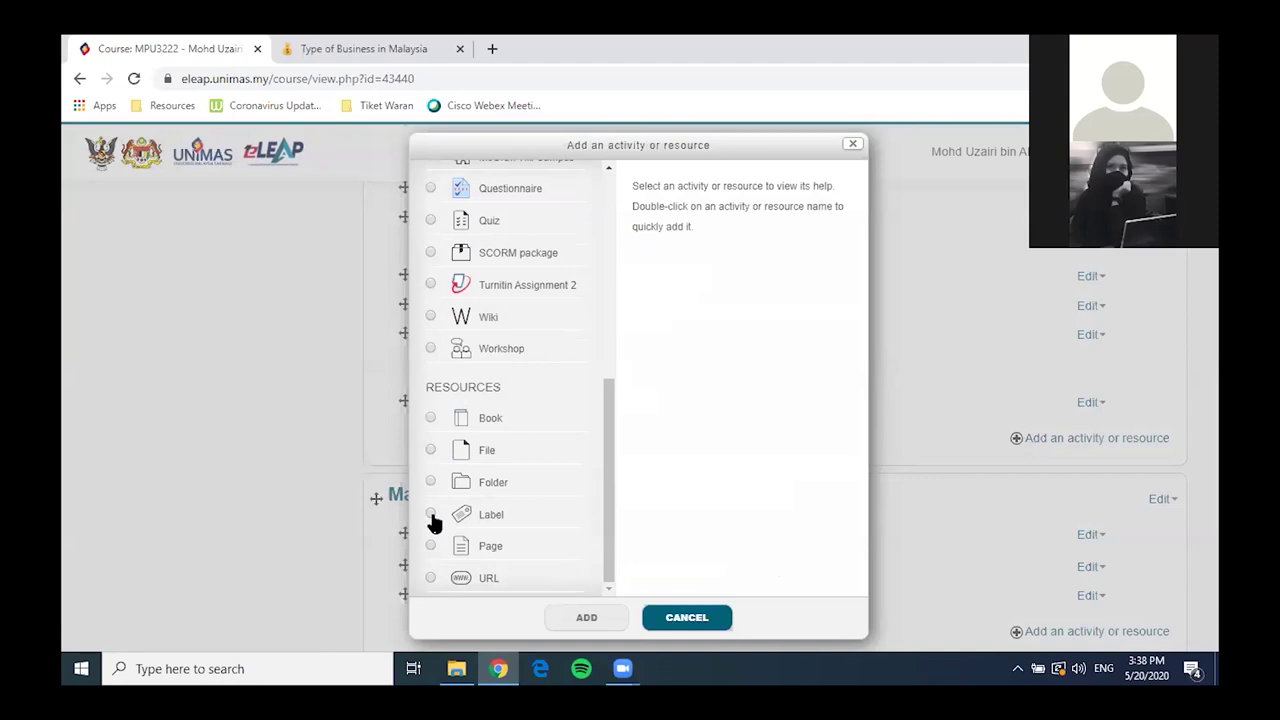
left_click(432, 514)
left_click(575, 615)
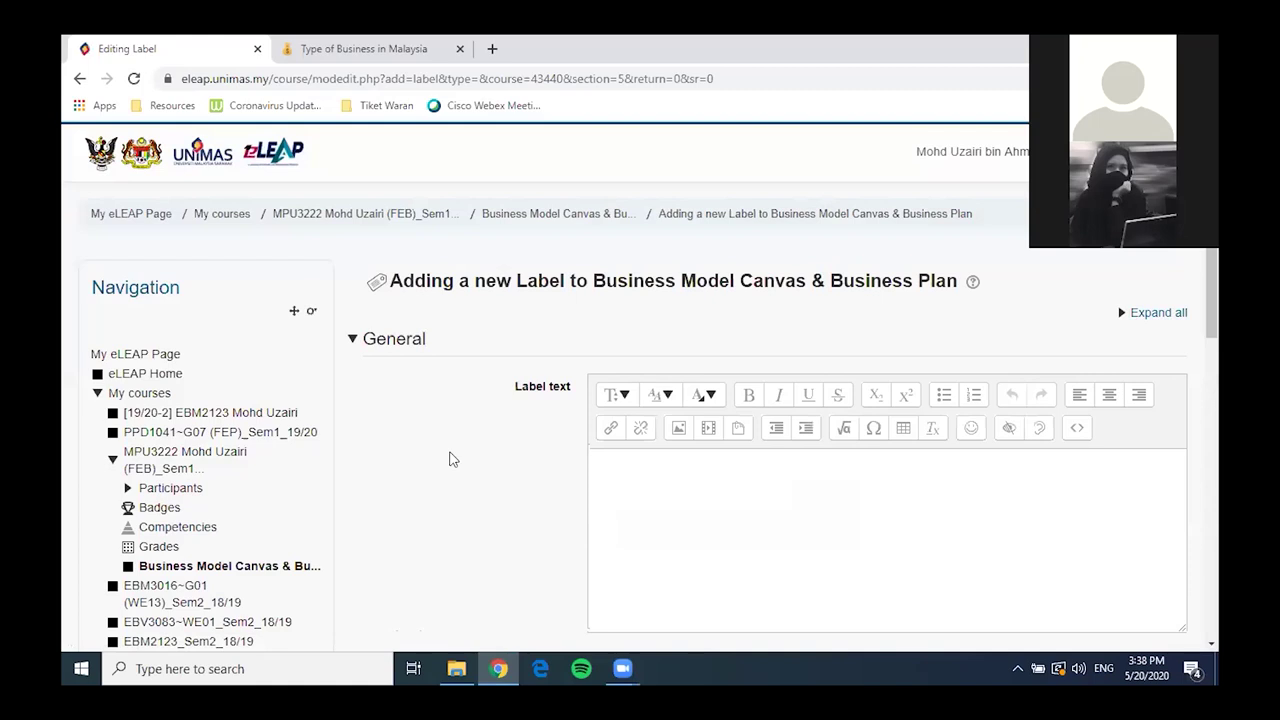
- Paste the padlet embed code into the label's HTML source and save it to the course
scroll(450, 459, "down", 1)
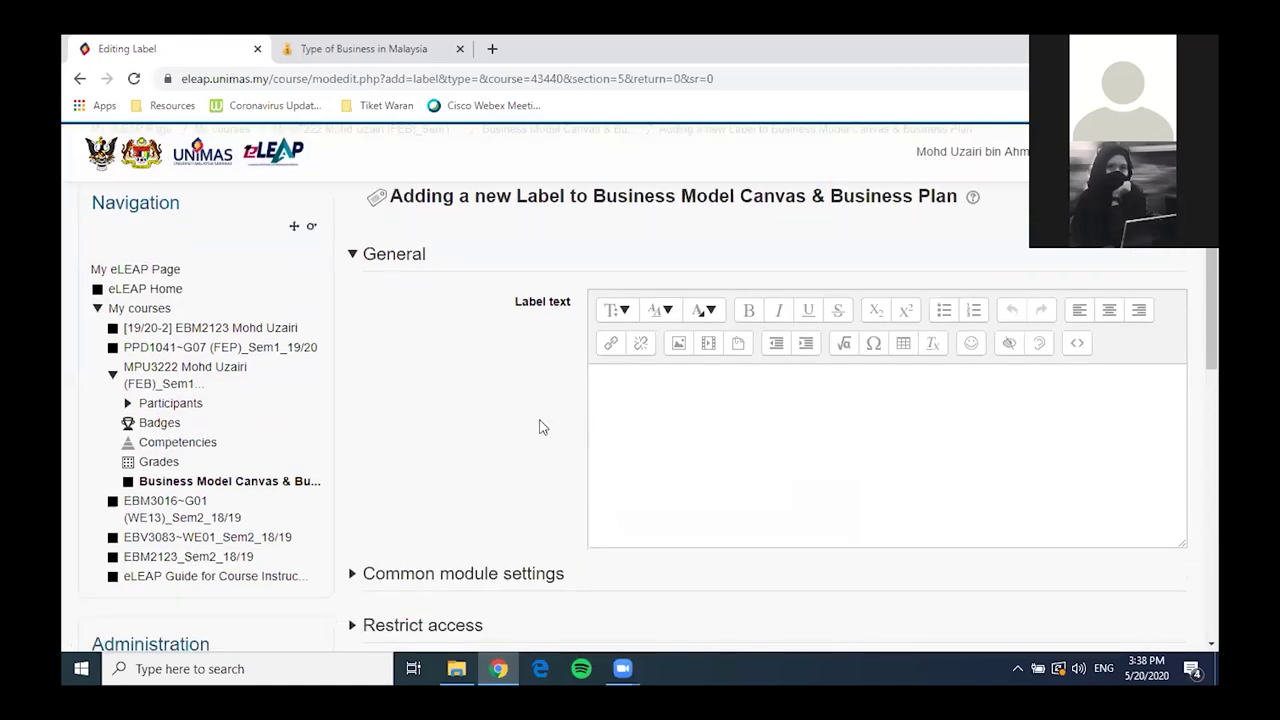
left_click(1077, 346)
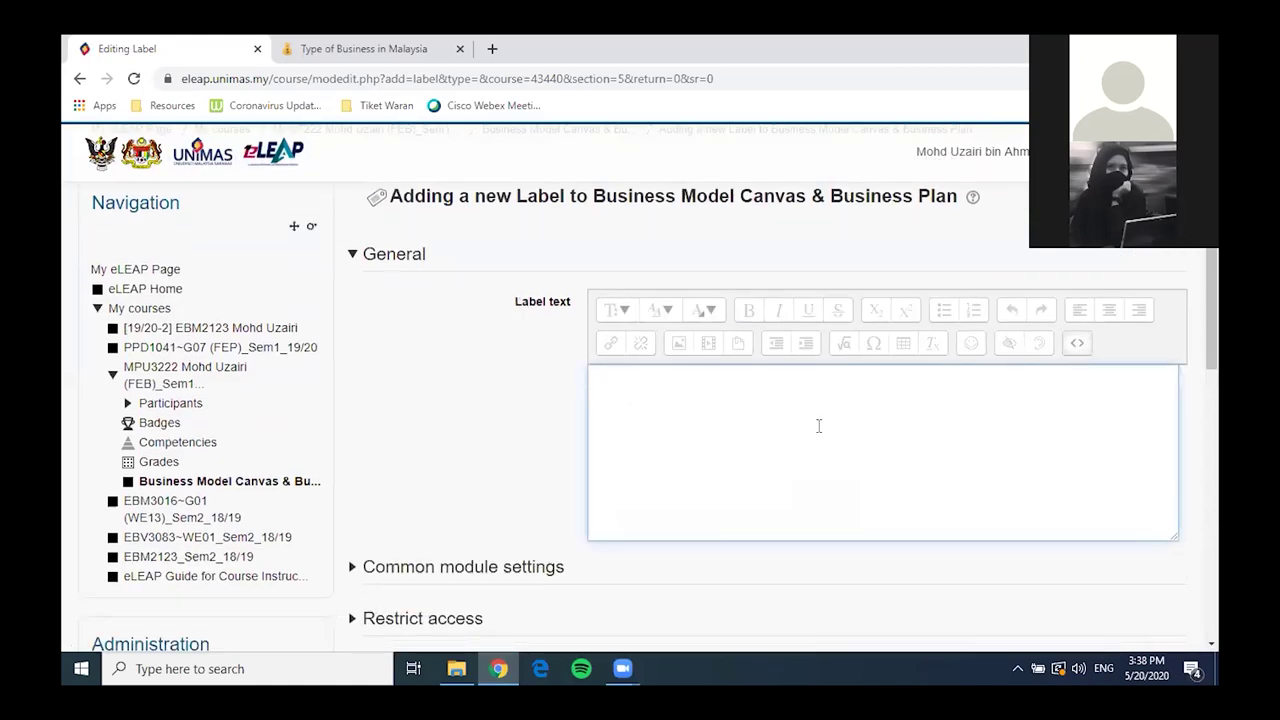
key("ctrl+v")
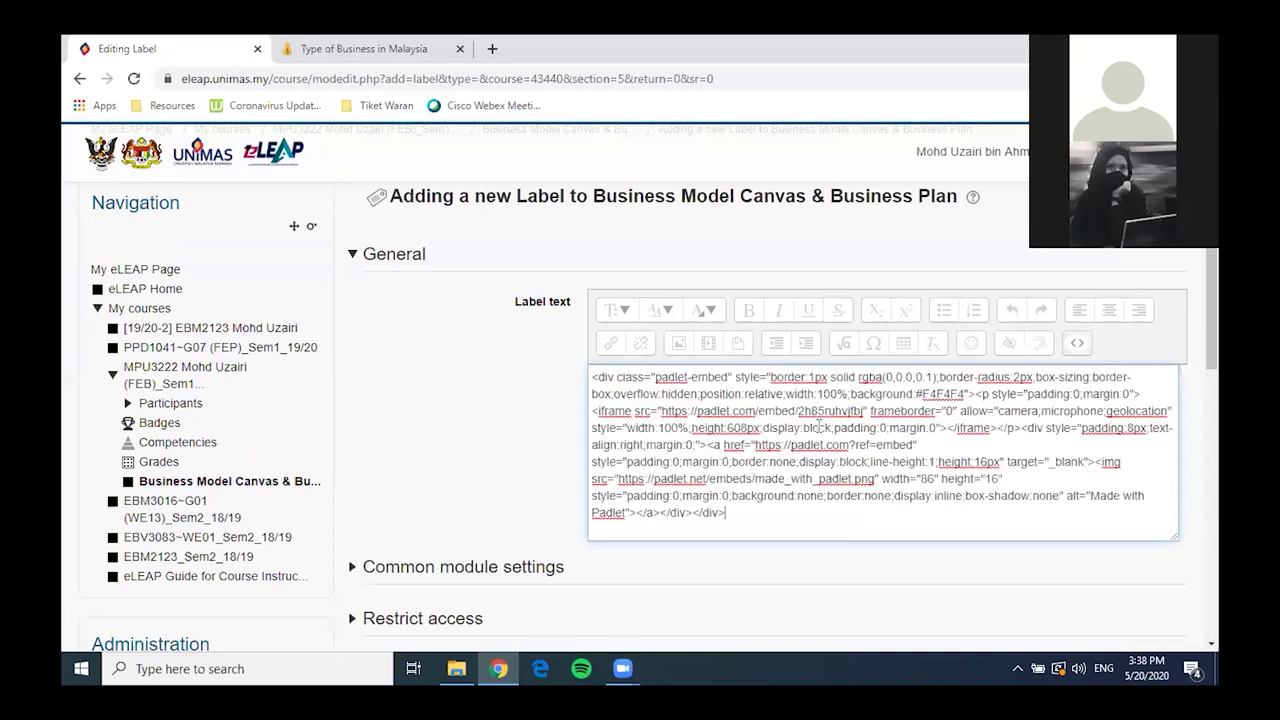
scroll(510, 467, "down", 1)
scroll(510, 467, "down", 3)
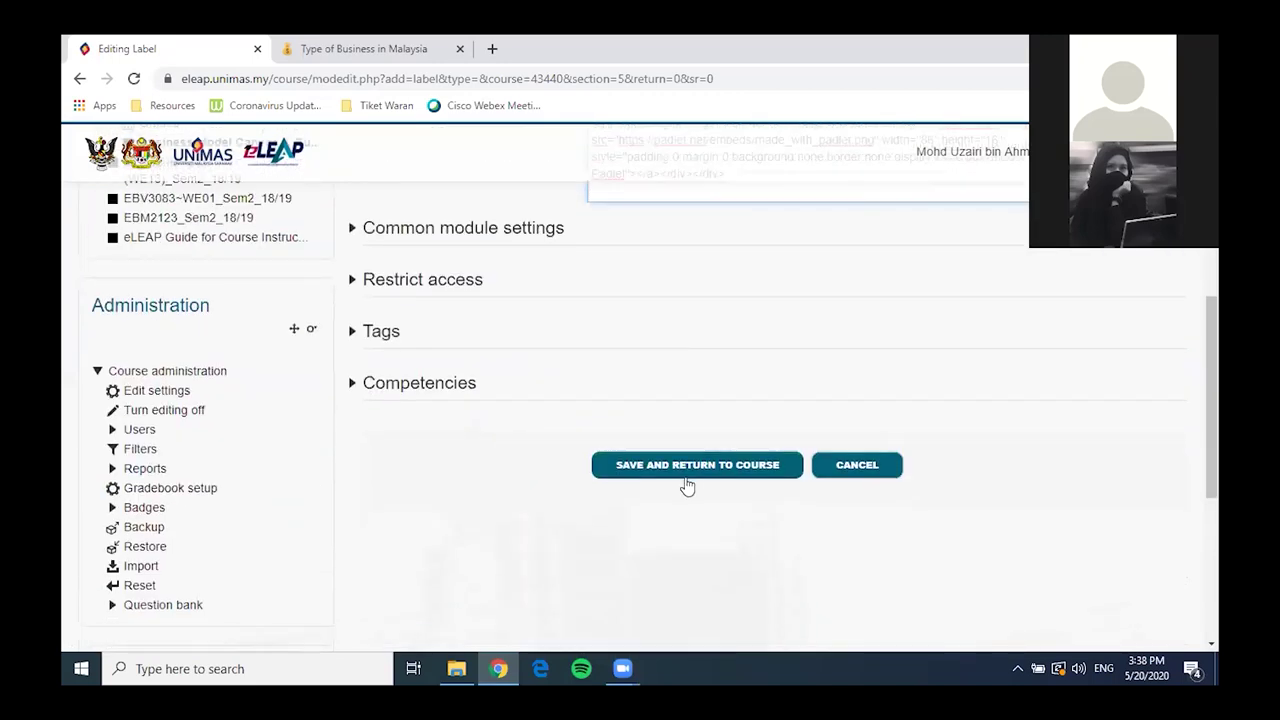
left_click(698, 468)
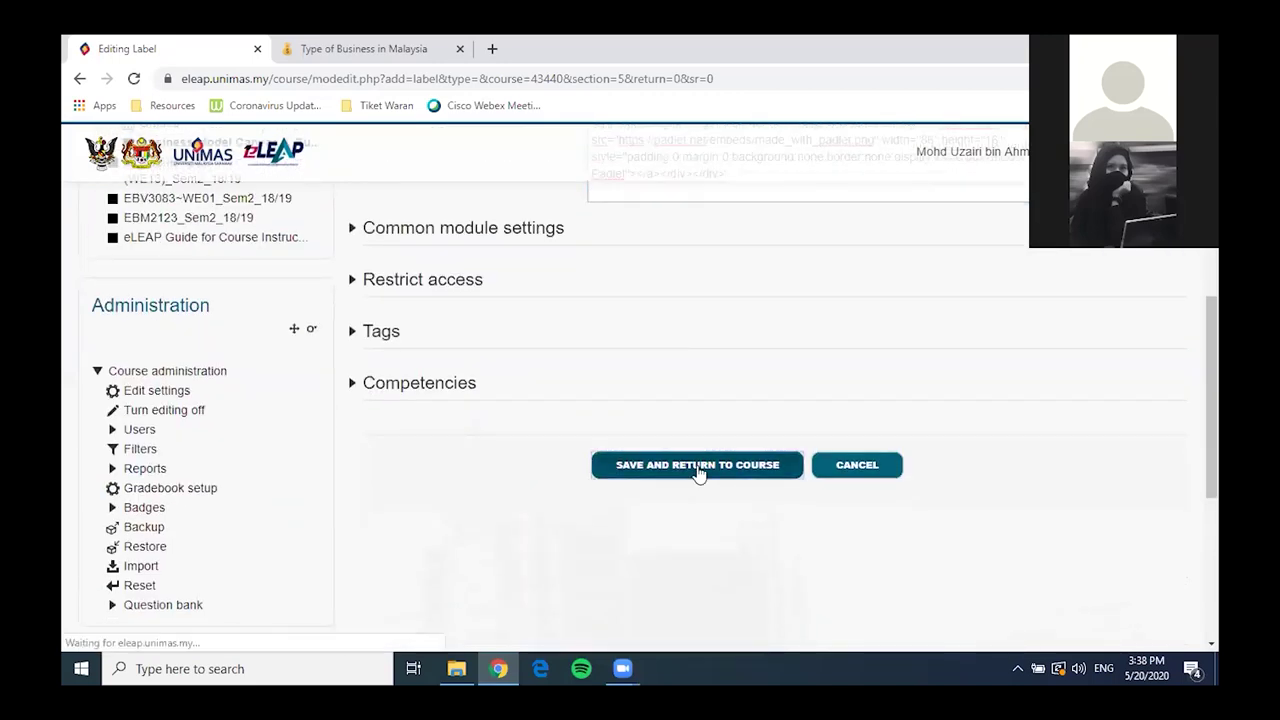
scroll(525, 400, "down", 10)
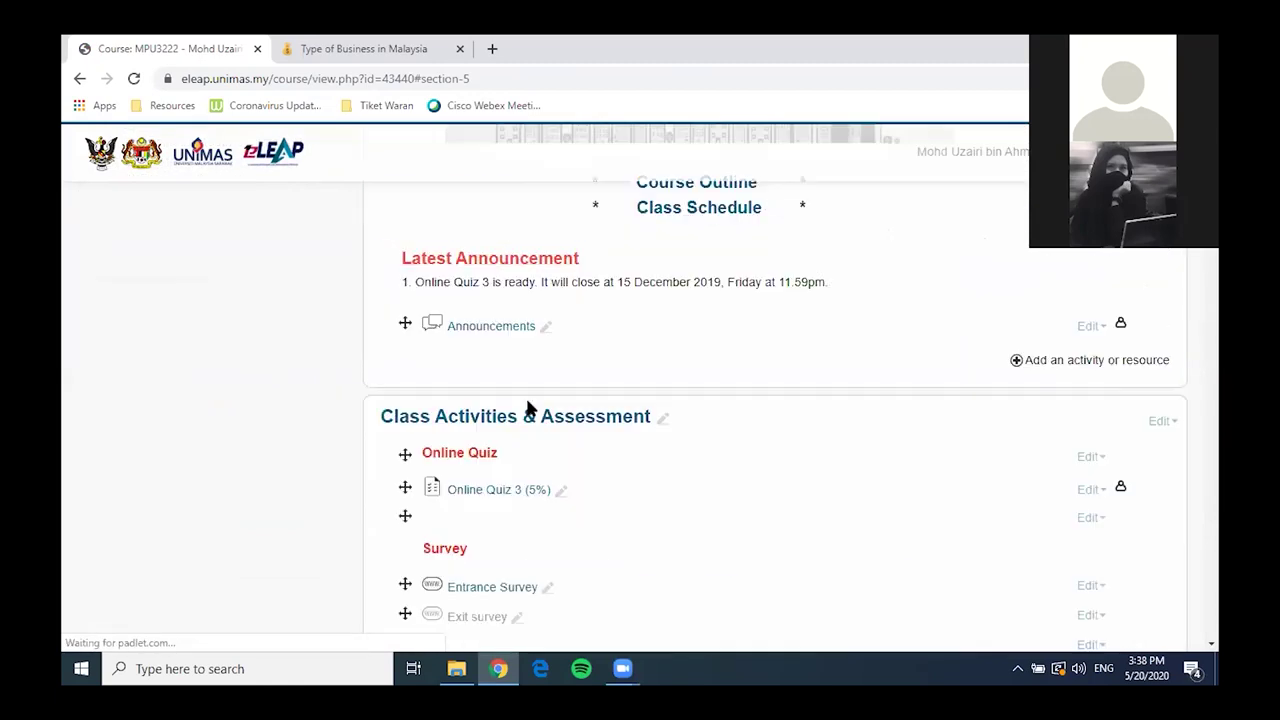
scroll(527, 405, "down", 15)
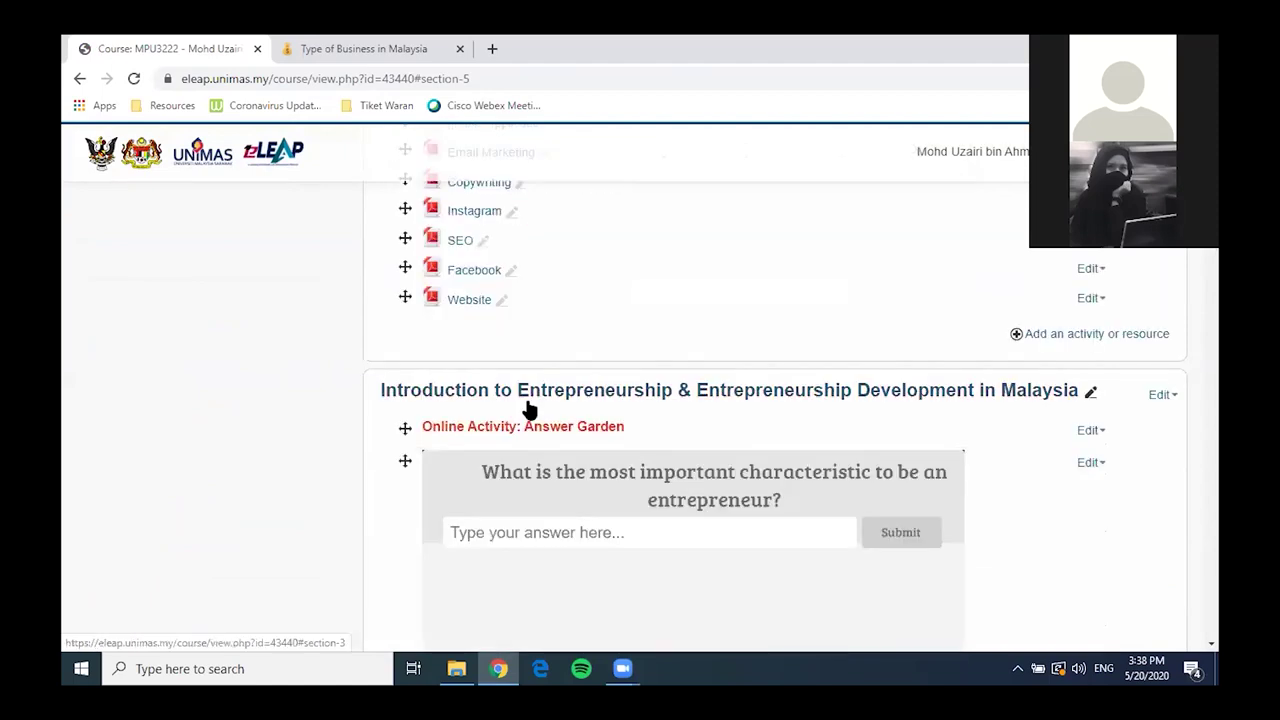
scroll(527, 405, "down", 5)
scroll(527, 408, "down", 10)
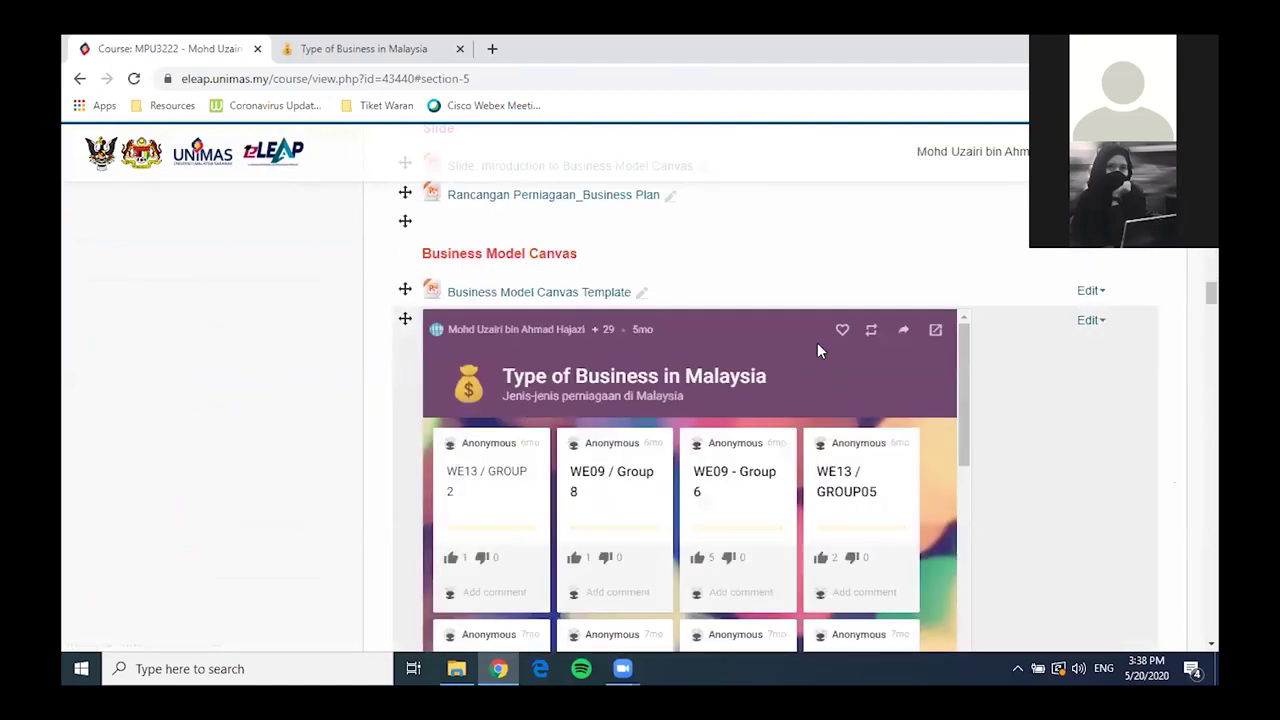
scroll(950, 420, "down", 3)
scroll(1130, 415, "down", 1)
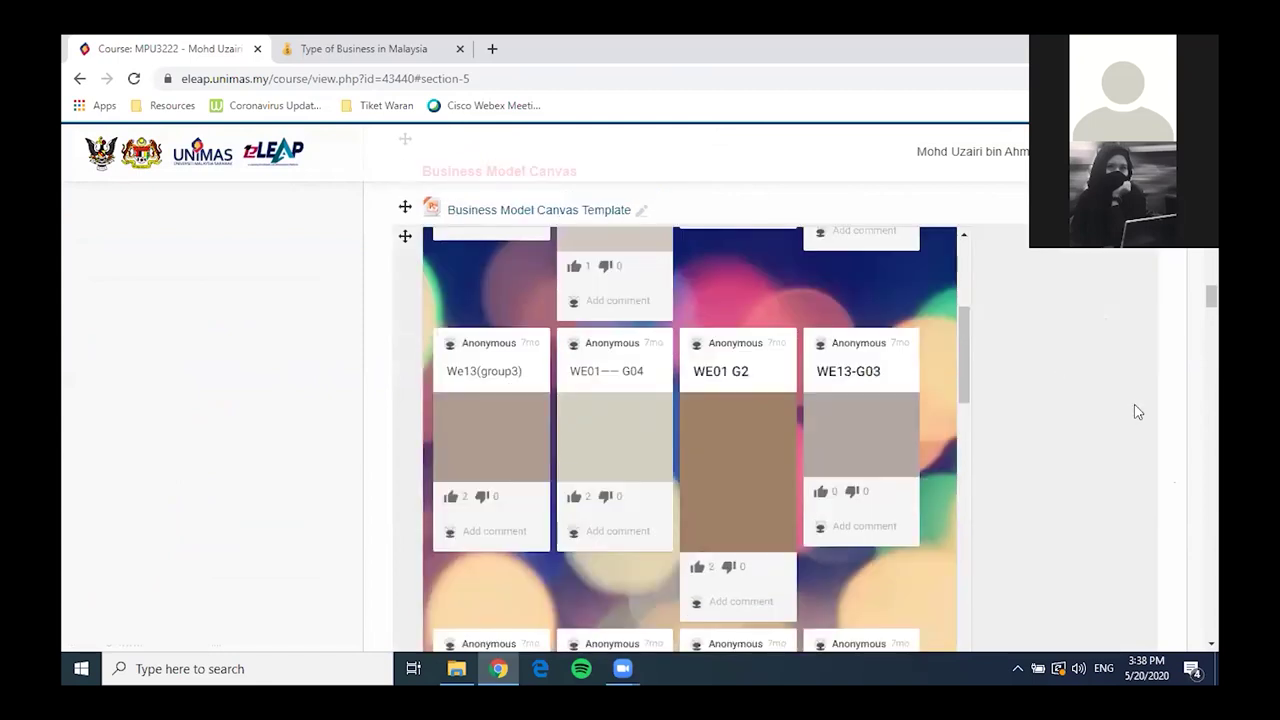
scroll(1160, 405, "down", 20)
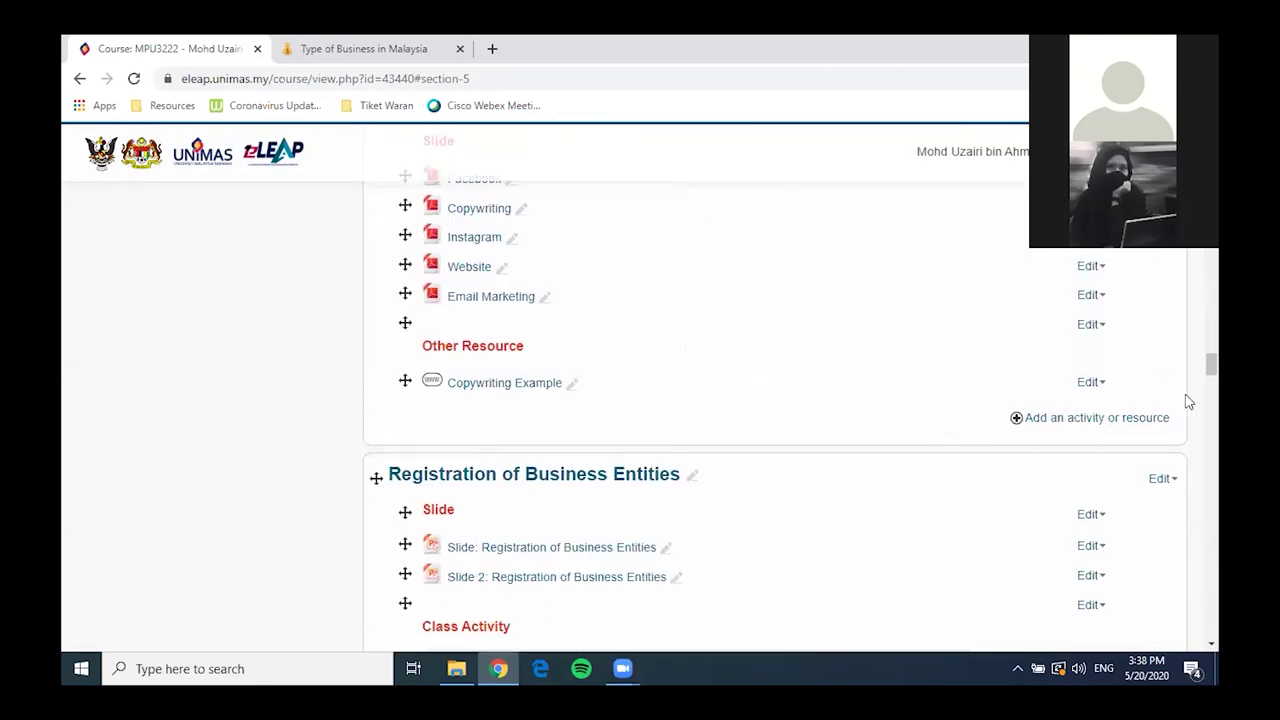
scroll(1188, 401, "up", 15)
scroll(1000, 400, "down", 5)
scroll(800, 407, "up", 5)
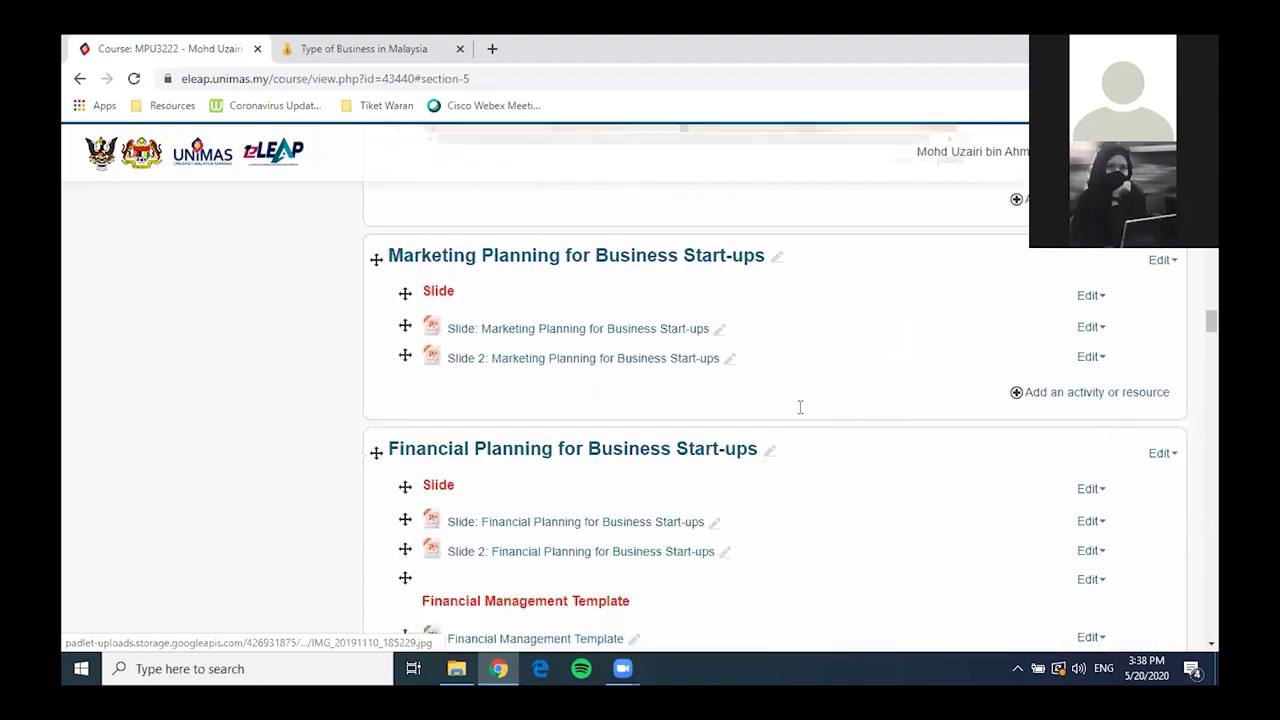
scroll(800, 407, "up", 6)
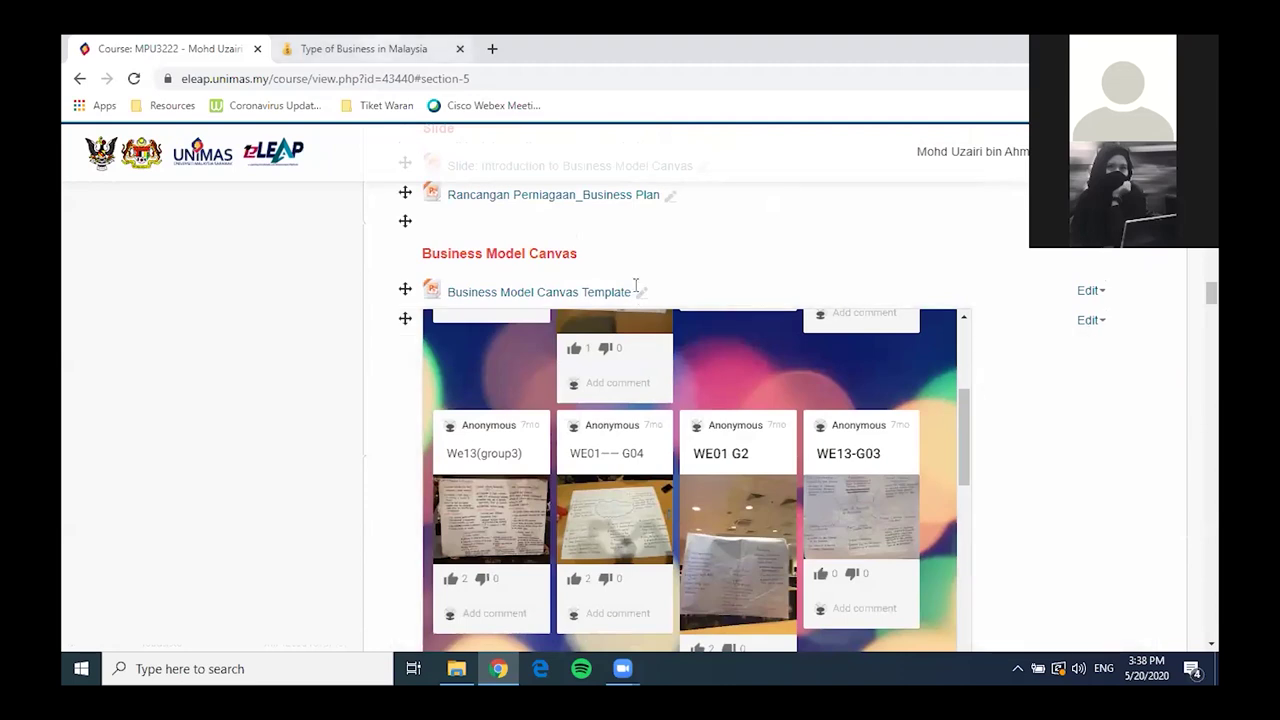
key("ctrl+Tab")
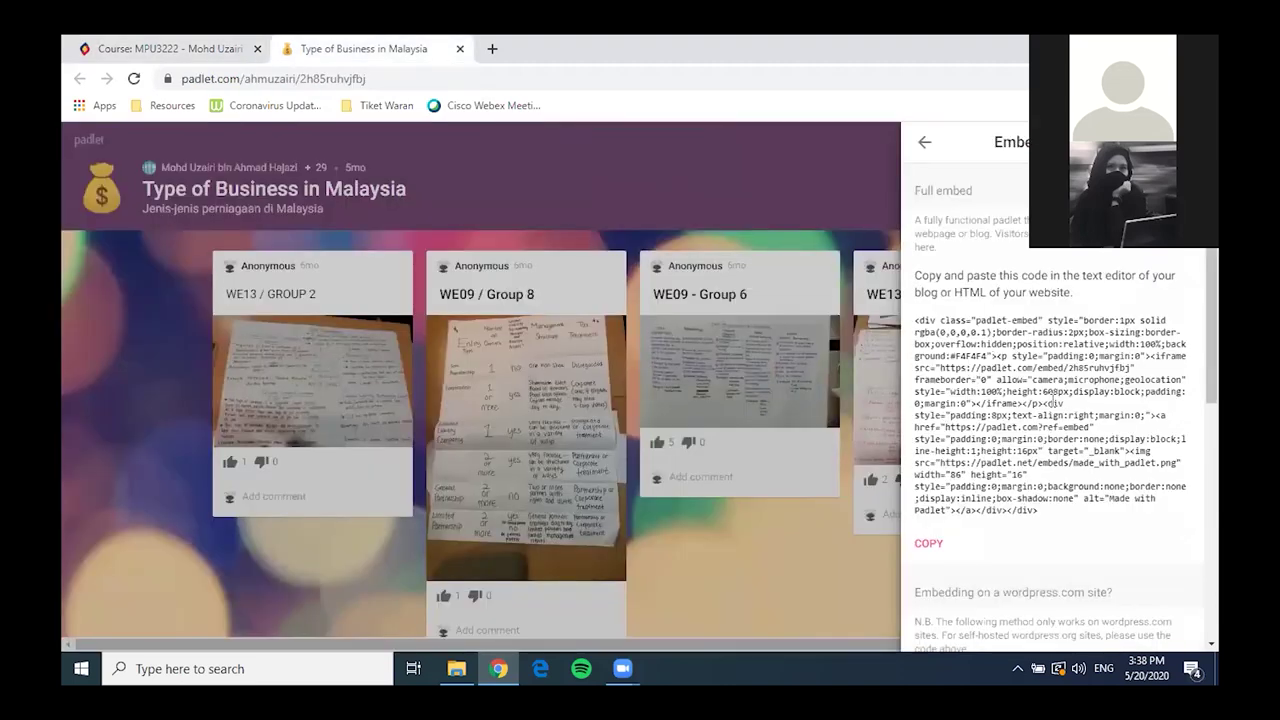
left_click(222, 50)
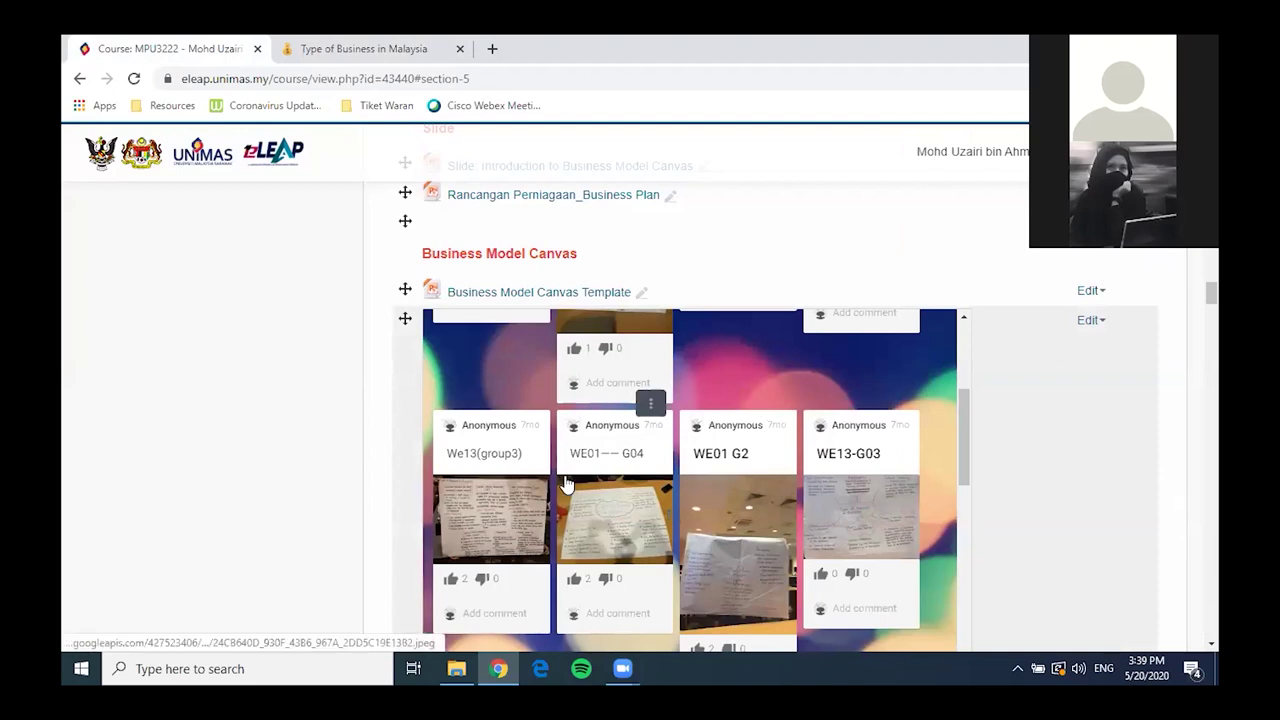
scroll(1125, 440, "down", 1)
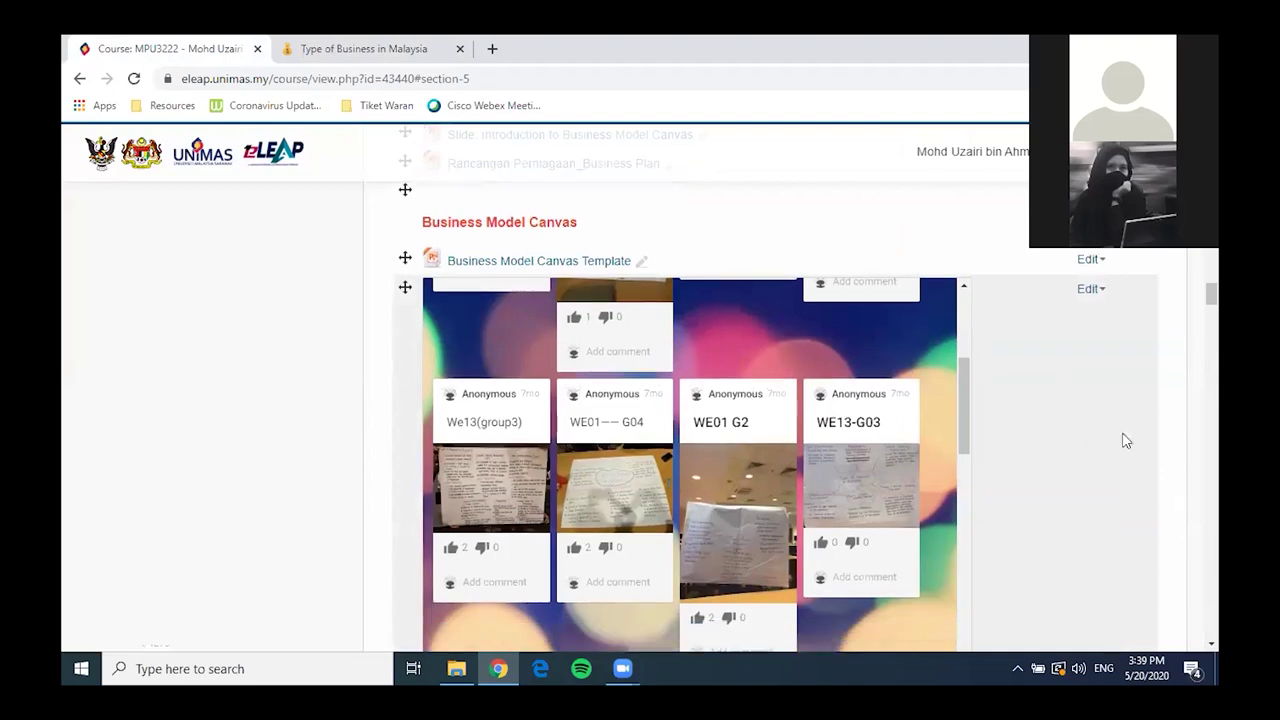
scroll(1158, 404, "down", 2)
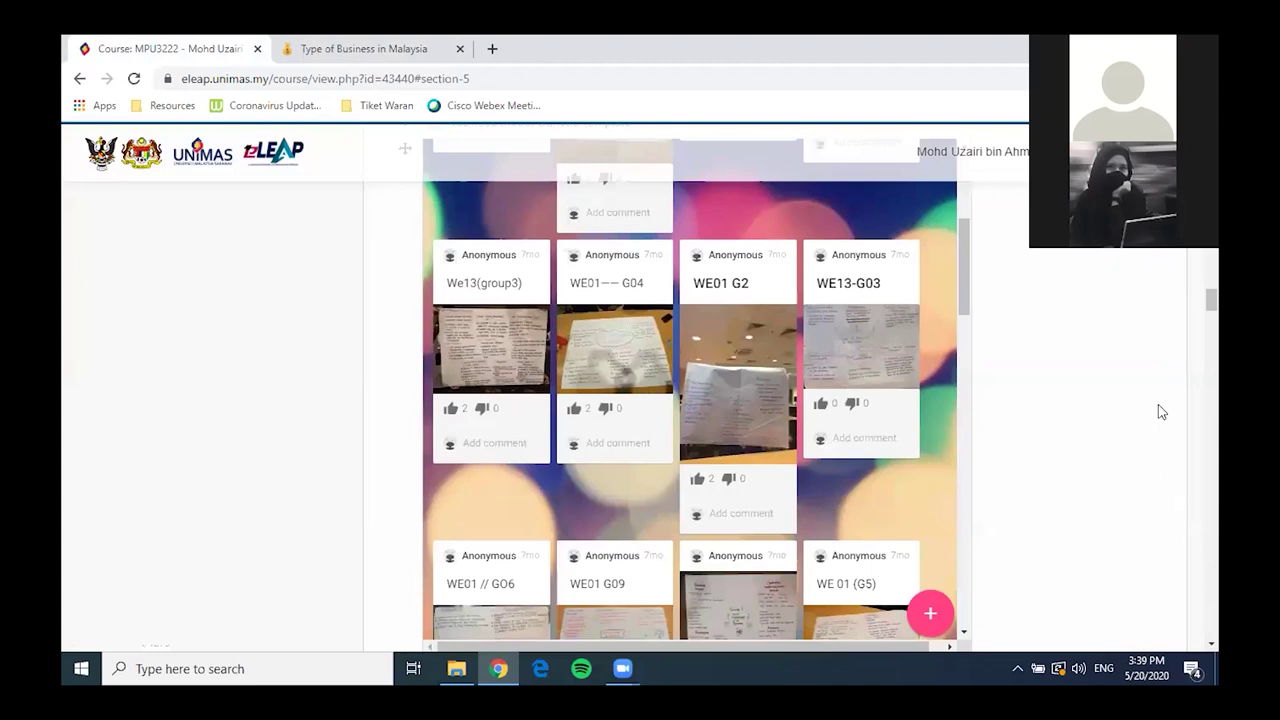
scroll(1158, 404, "down", 5)
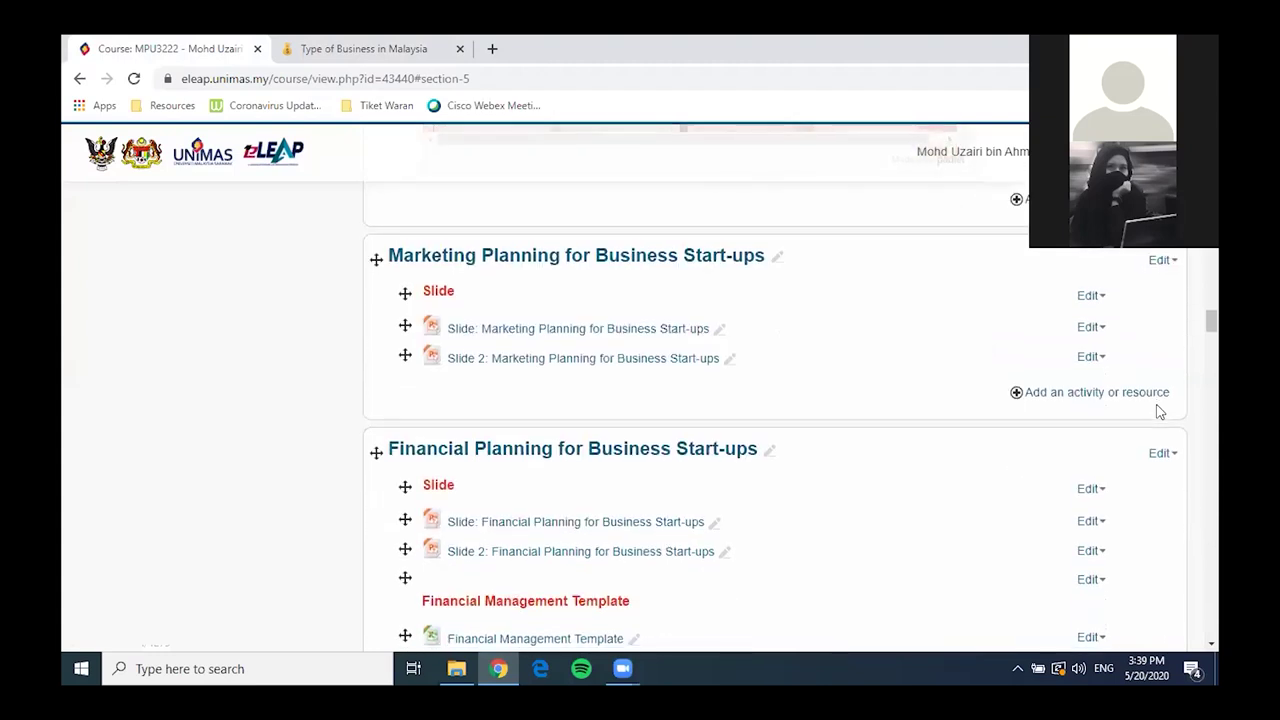
scroll(1158, 411, "up", 1)
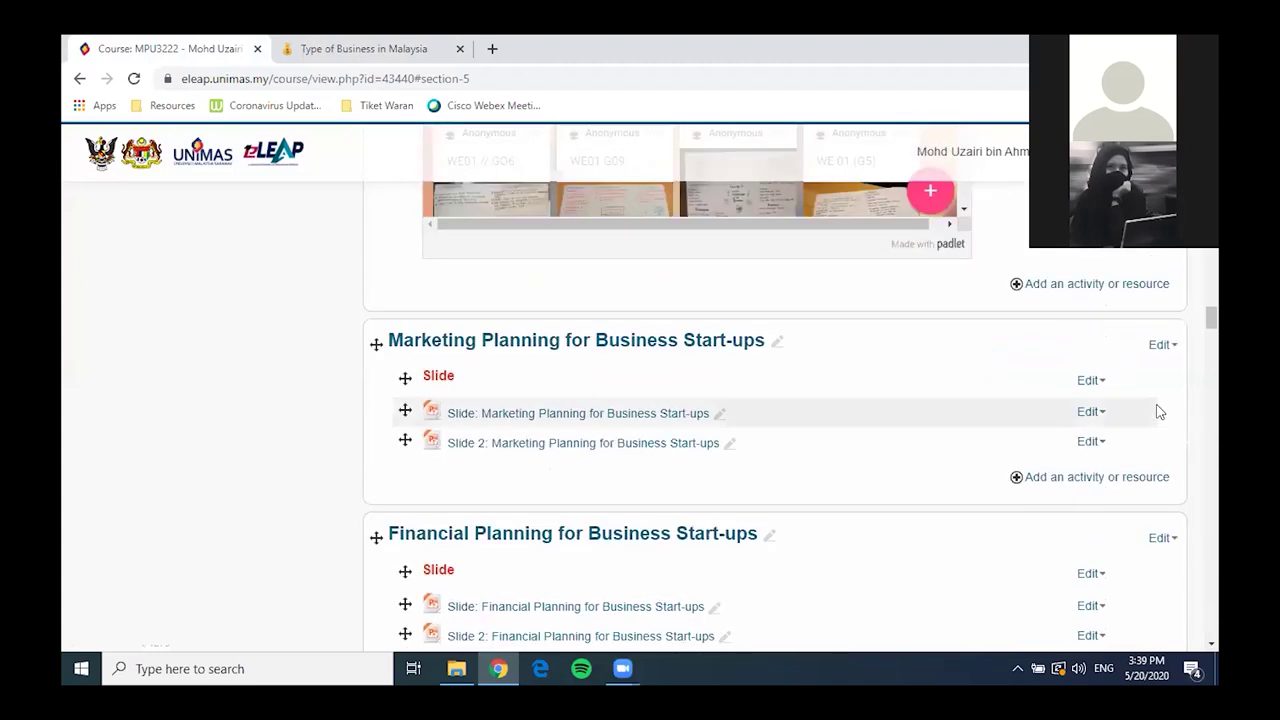
scroll(1158, 411, "up", 1)
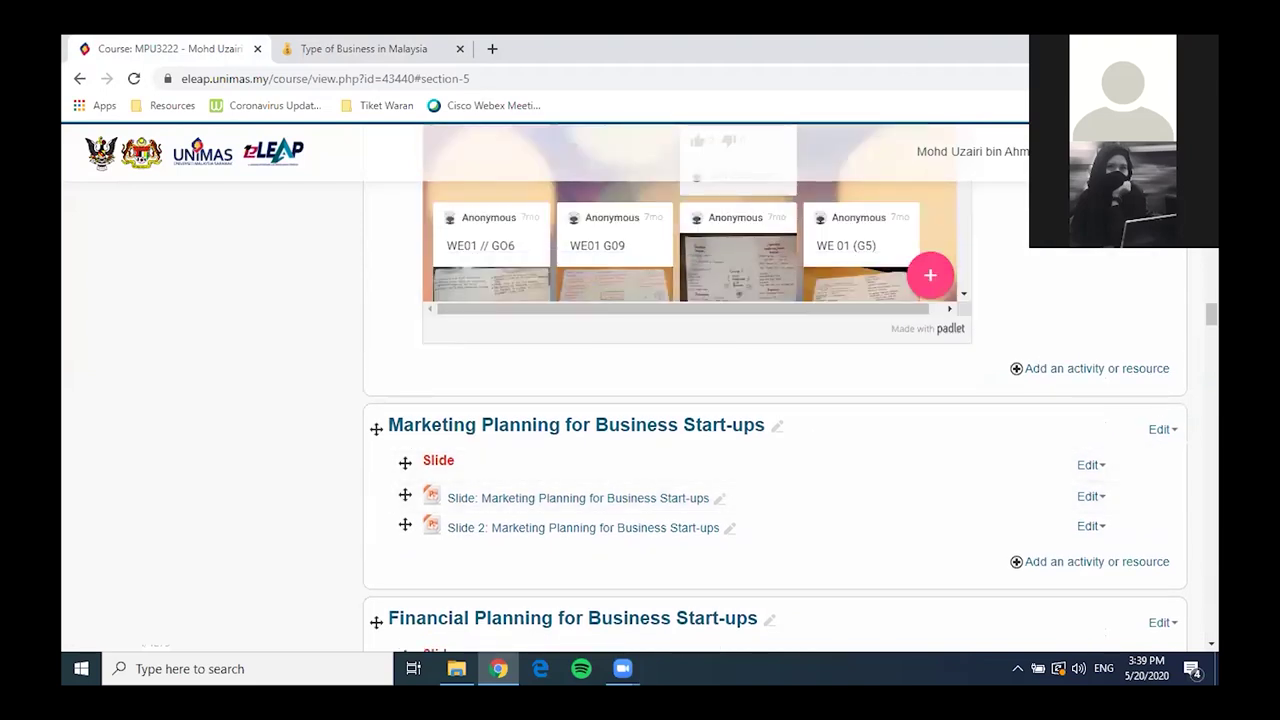
scroll(1158, 411, "up", 2)
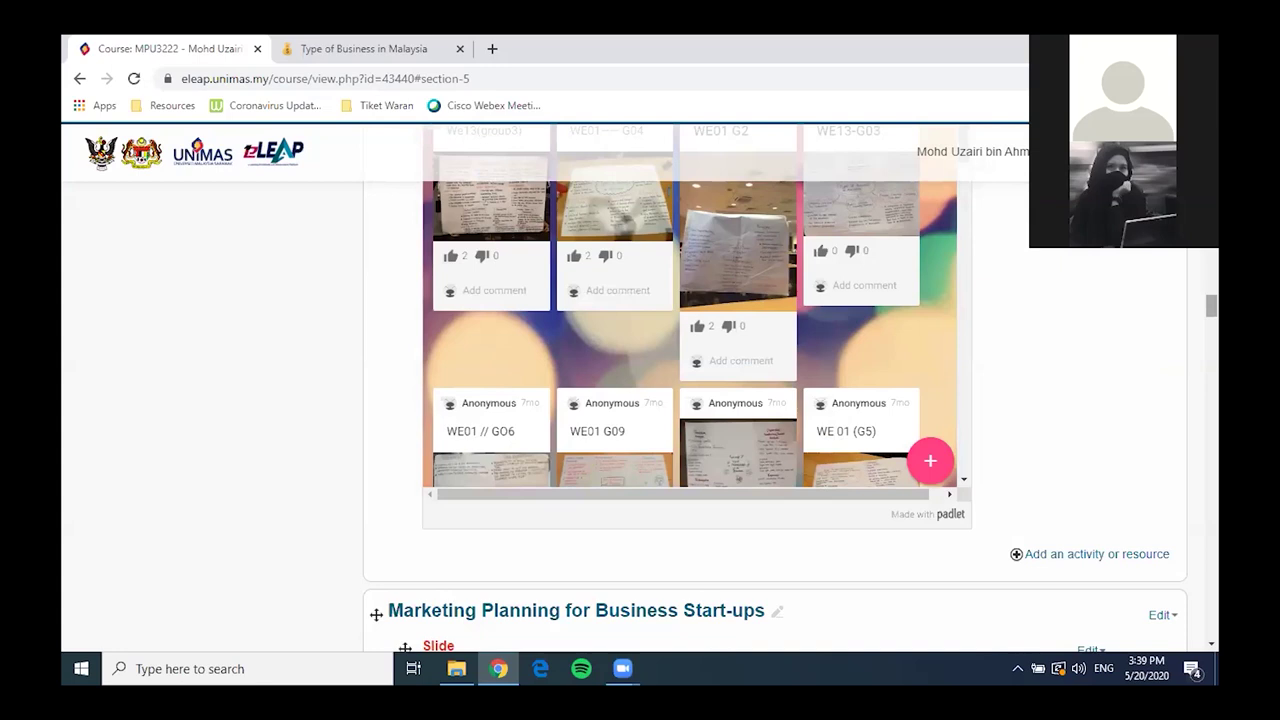
scroll(895, 492, "up", 2)
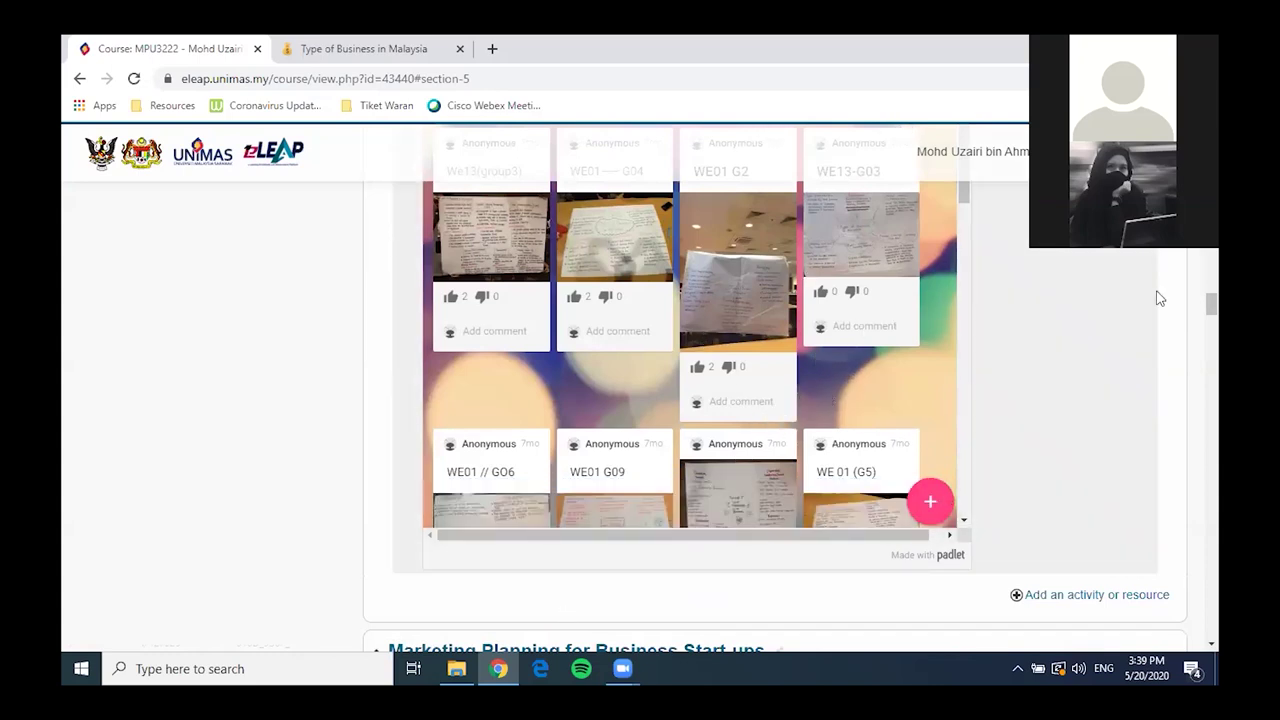
left_click_drag(1211, 305, 1211, 307)
- Start a new post on the embedded padlet, open its file upload, then close the Files panel
left_click(930, 460)
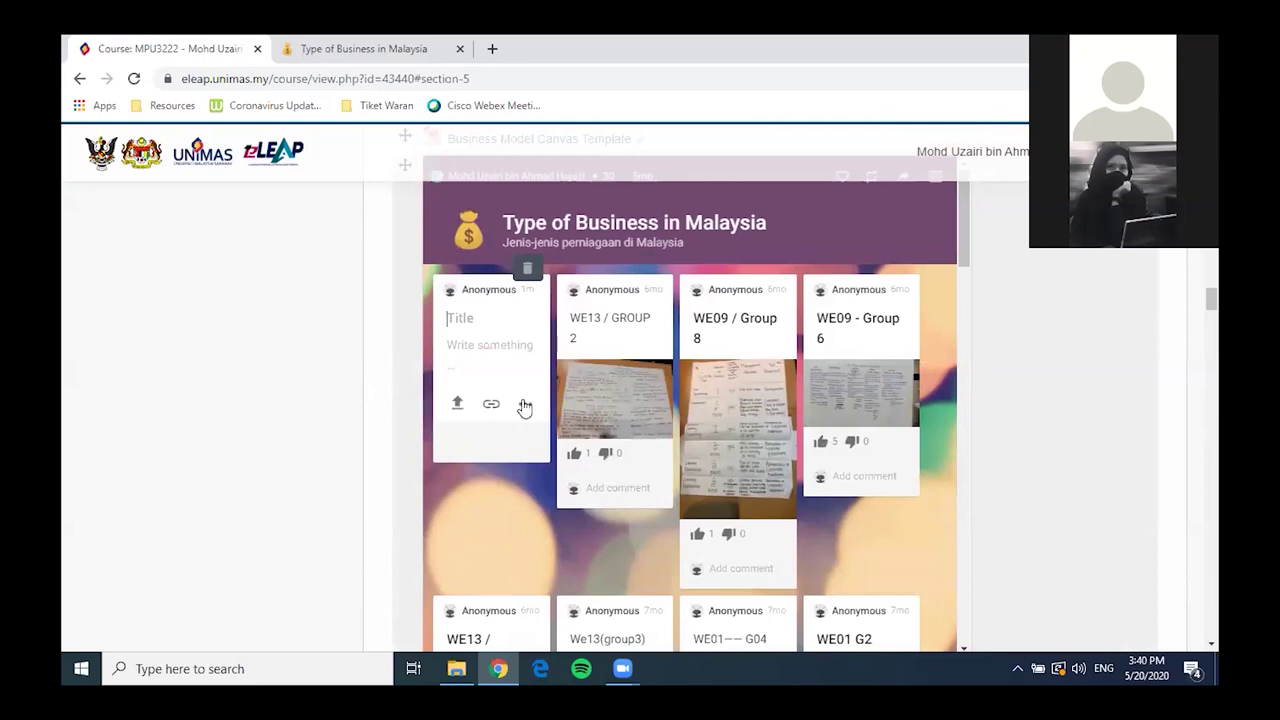
left_click(457, 405)
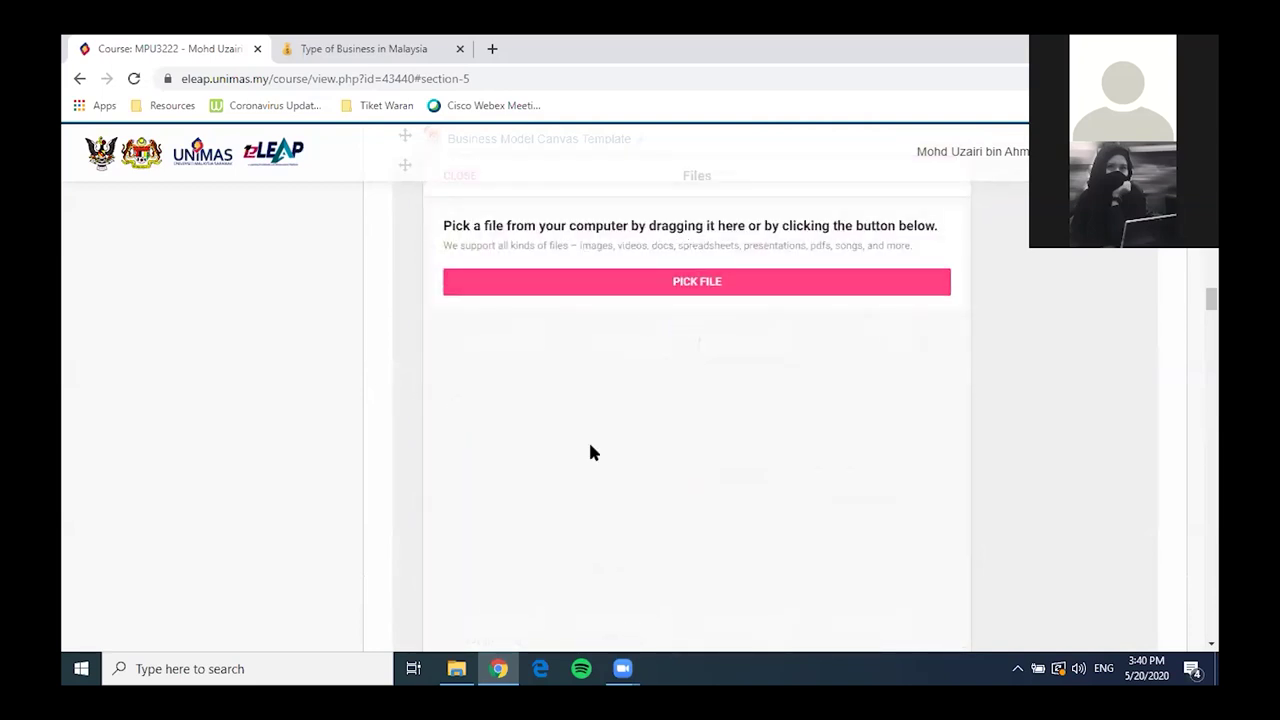
scroll(588, 445, "up", 2)
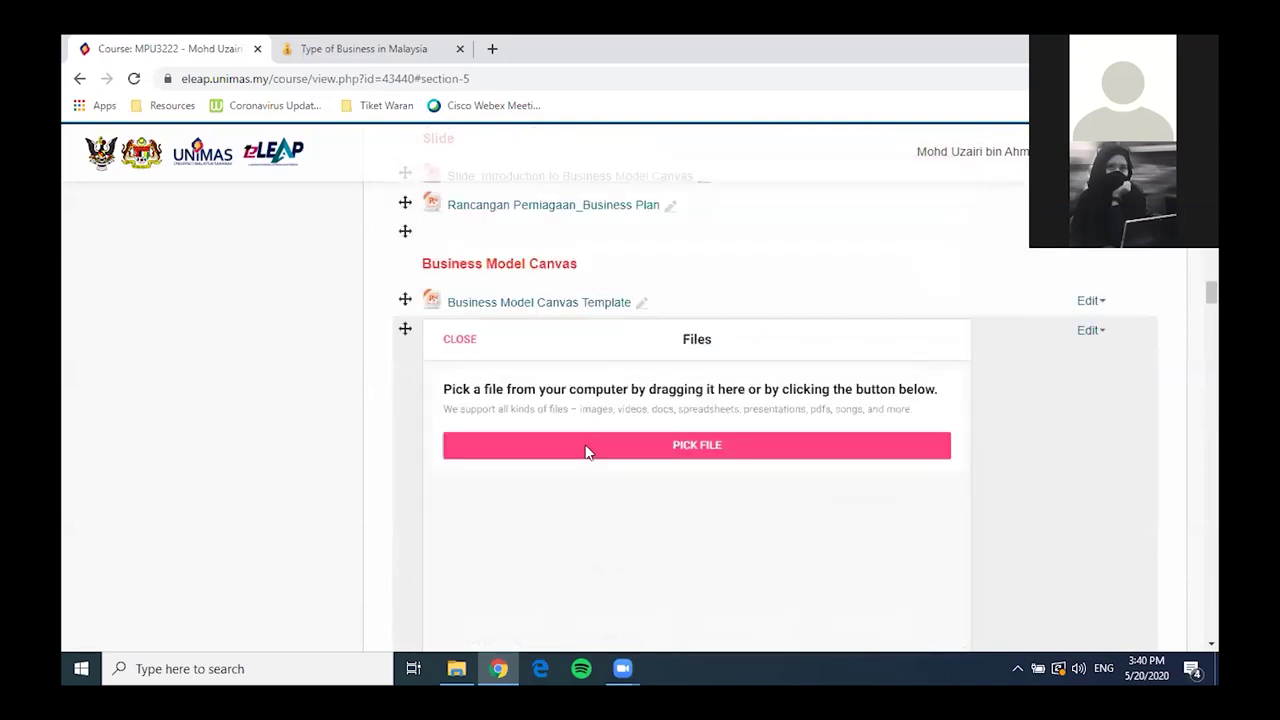
left_click(460, 340)
scroll(493, 524, "down", 2)
scroll(493, 524, "up", 2)
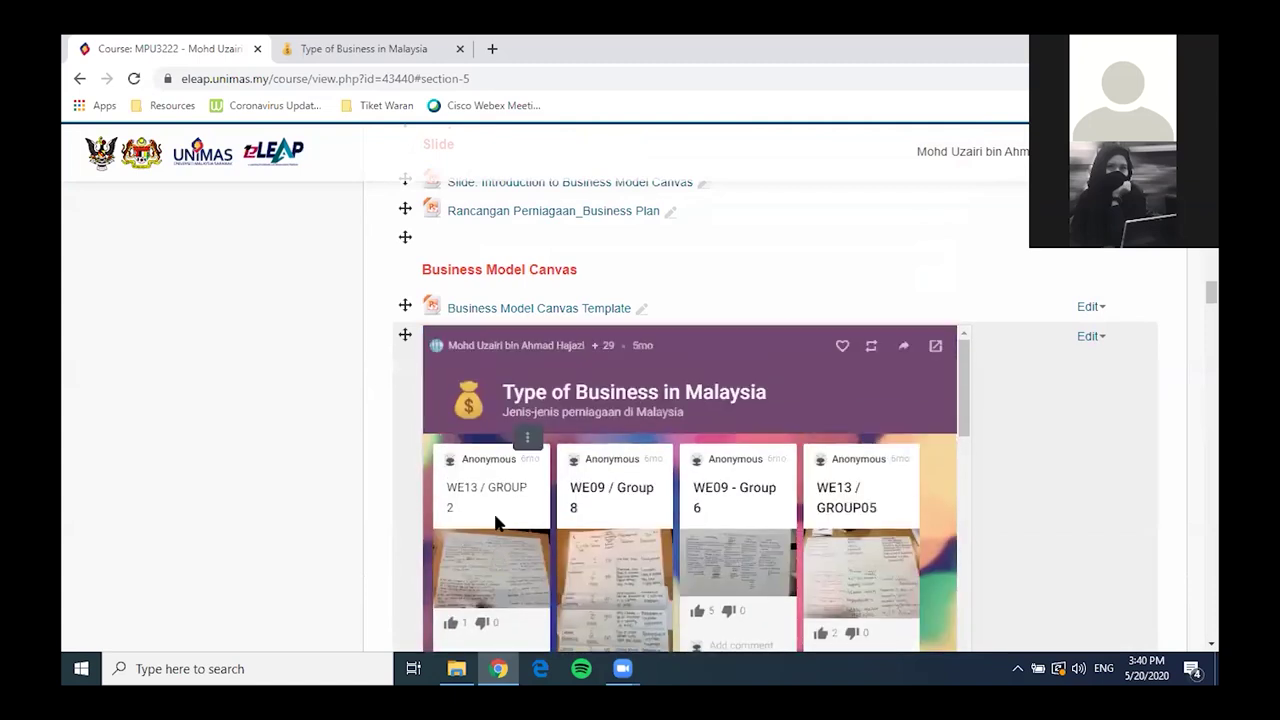
scroll(493, 515, "down", 4)
scroll(498, 524, "down", 6)
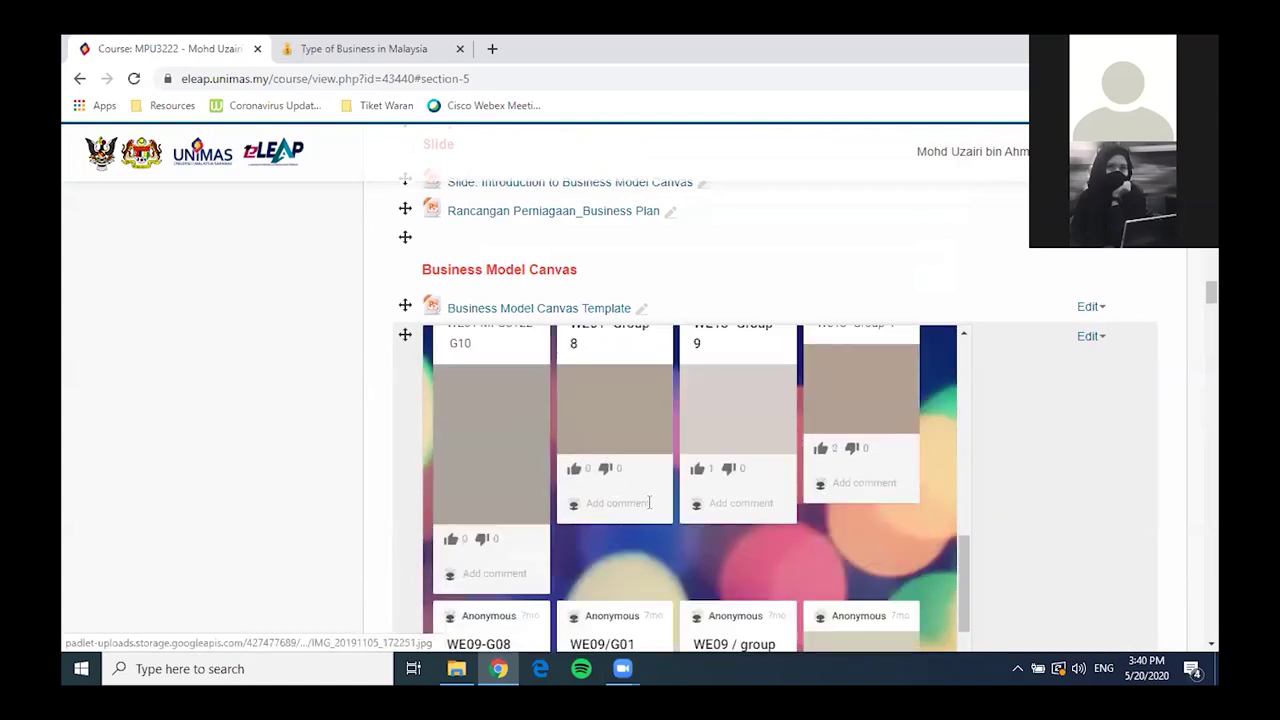
scroll(1040, 502, "down", 2)
- Start another post and scroll its attachment menu: Upload, Link, Google, Snap and Film
left_click(926, 543)
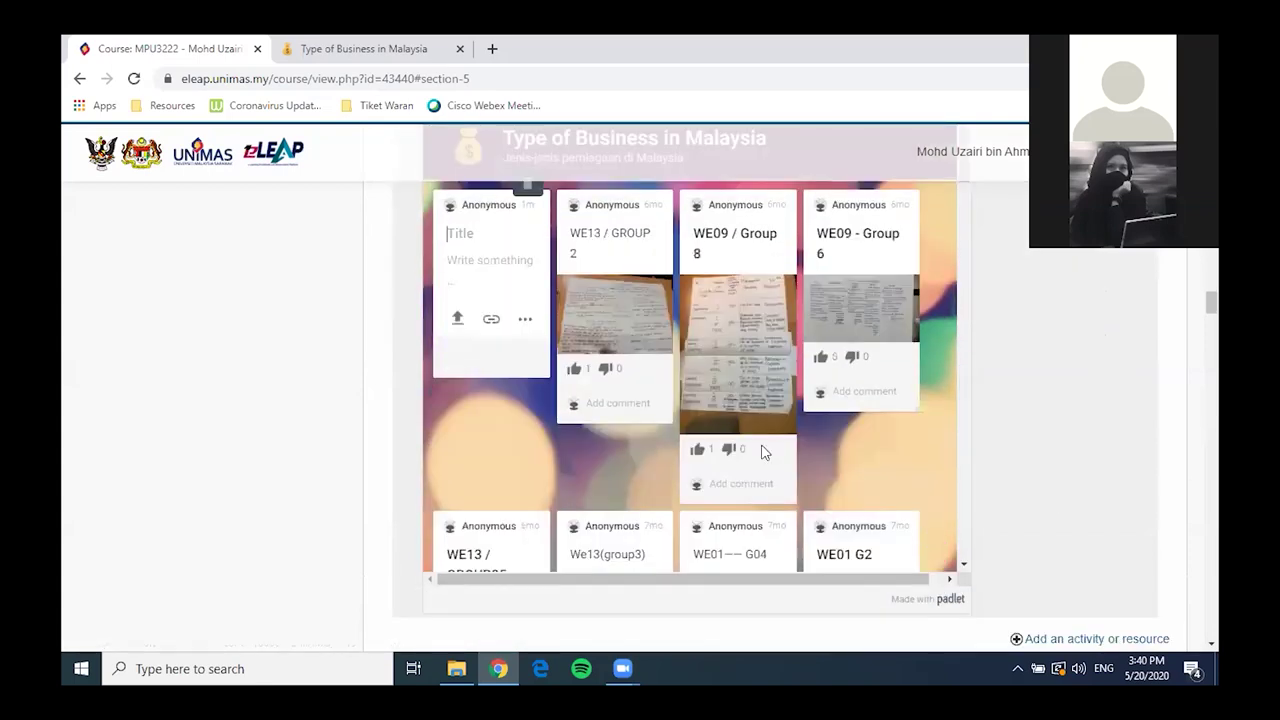
left_click(522, 323)
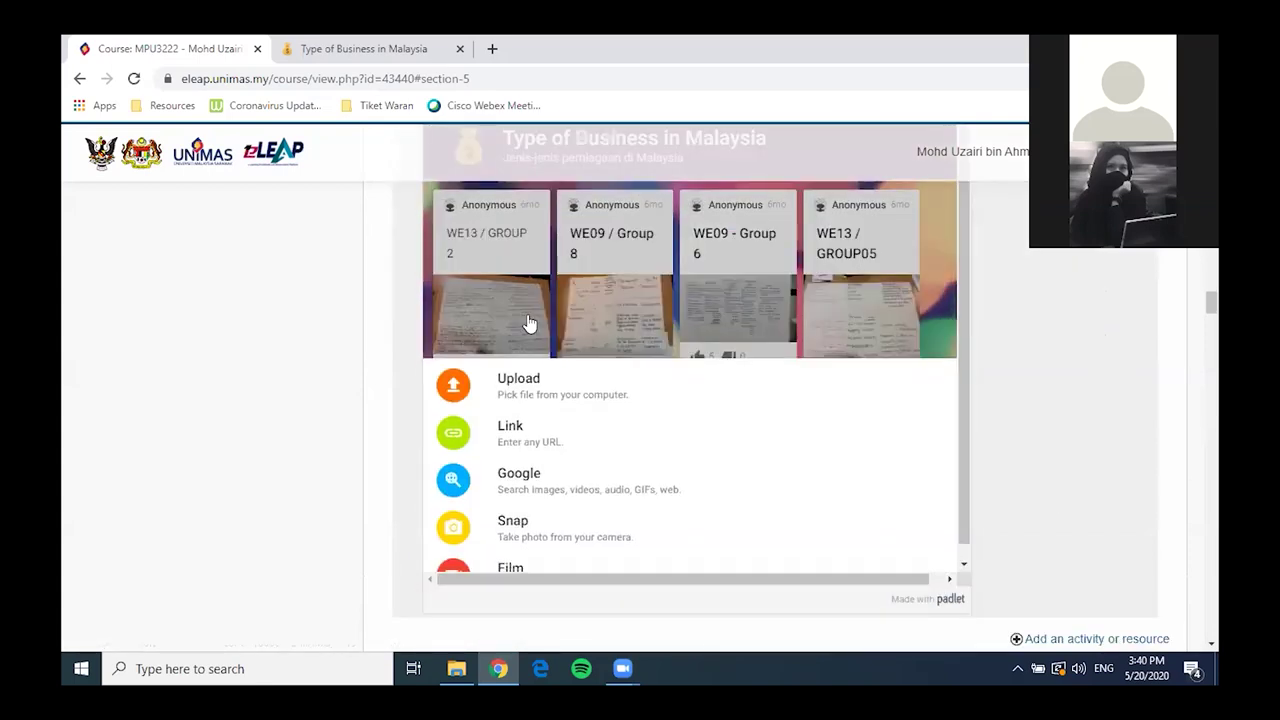
scroll(600, 450, "down", 5)
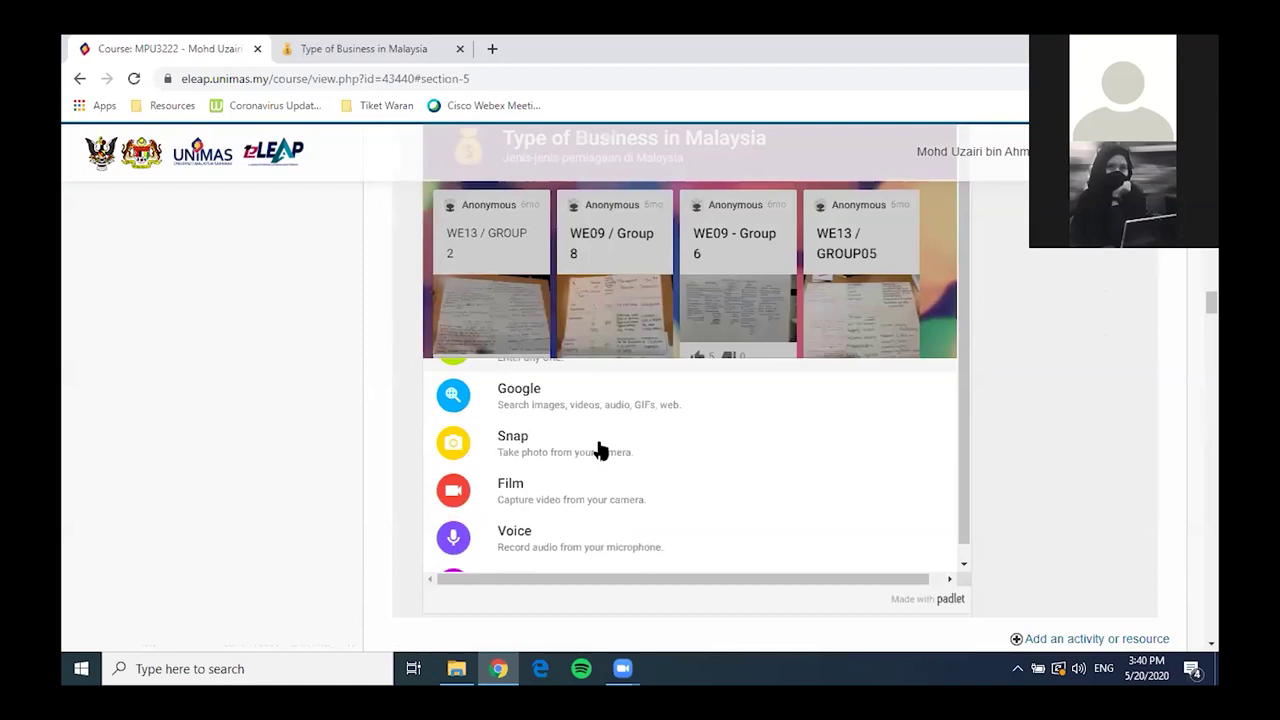
scroll(594, 455, "down", 1)
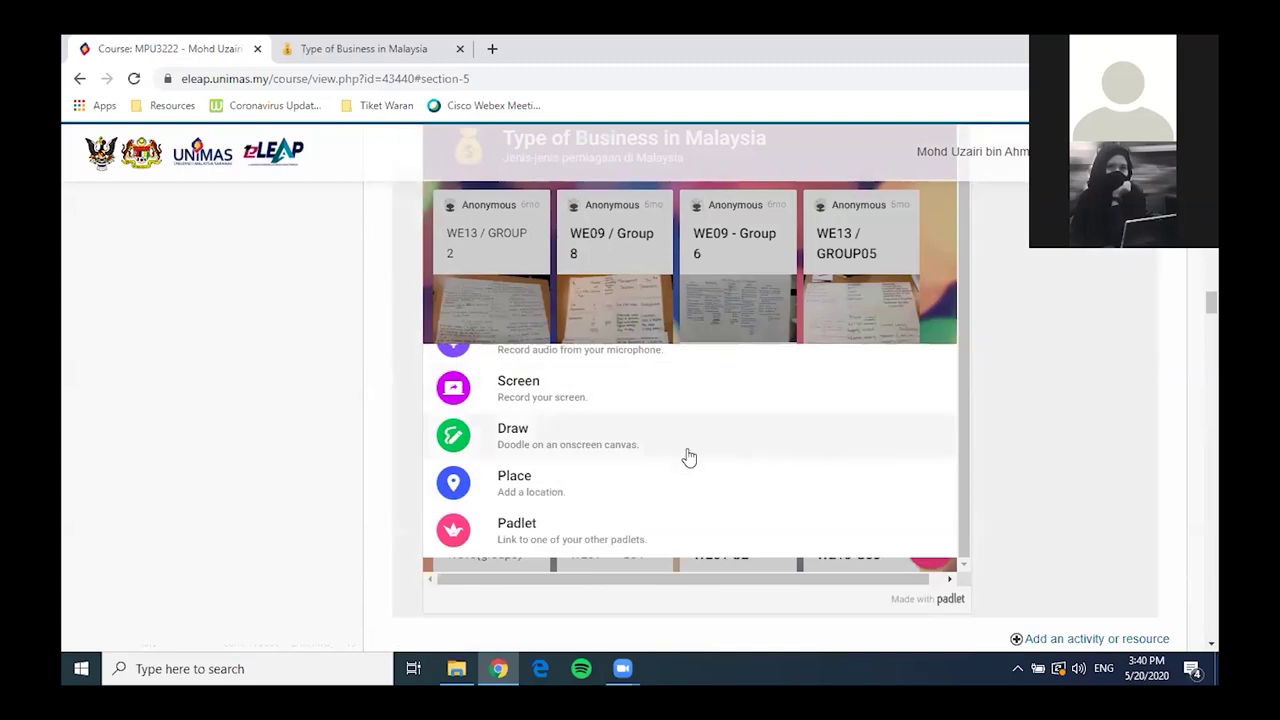
scroll(680, 485, "up", 2)
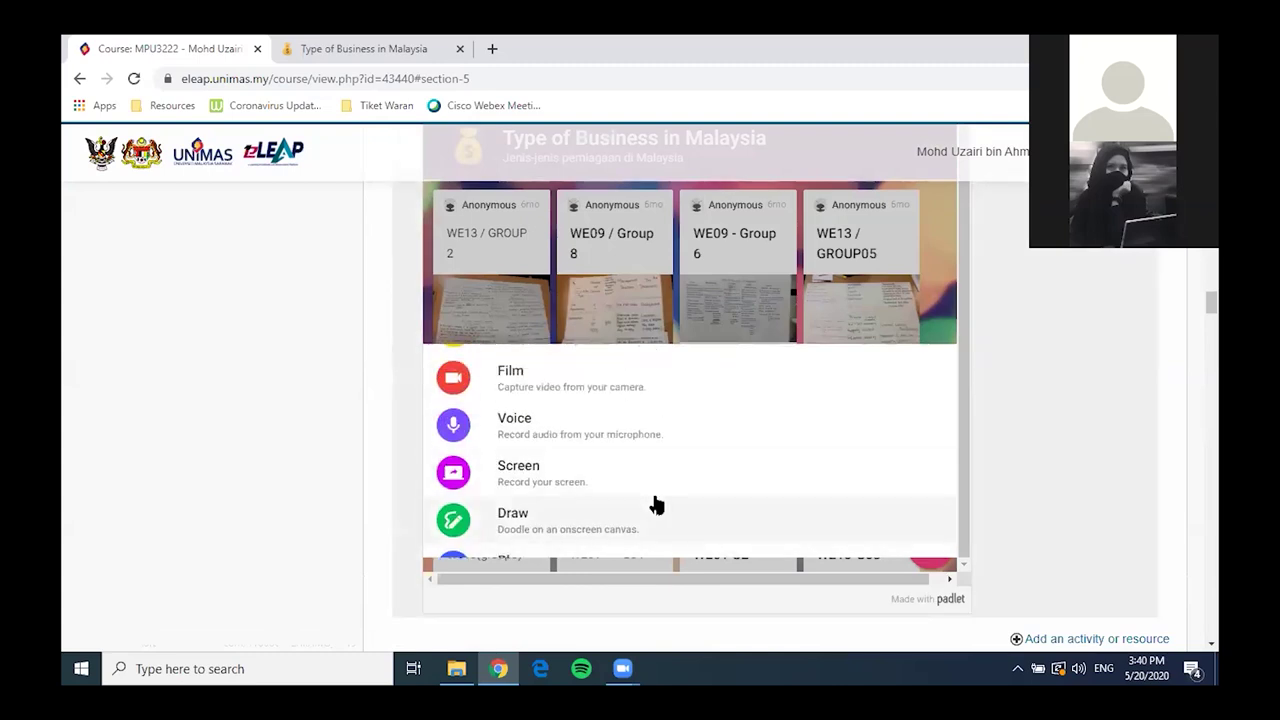
scroll(656, 505, "up", 3)
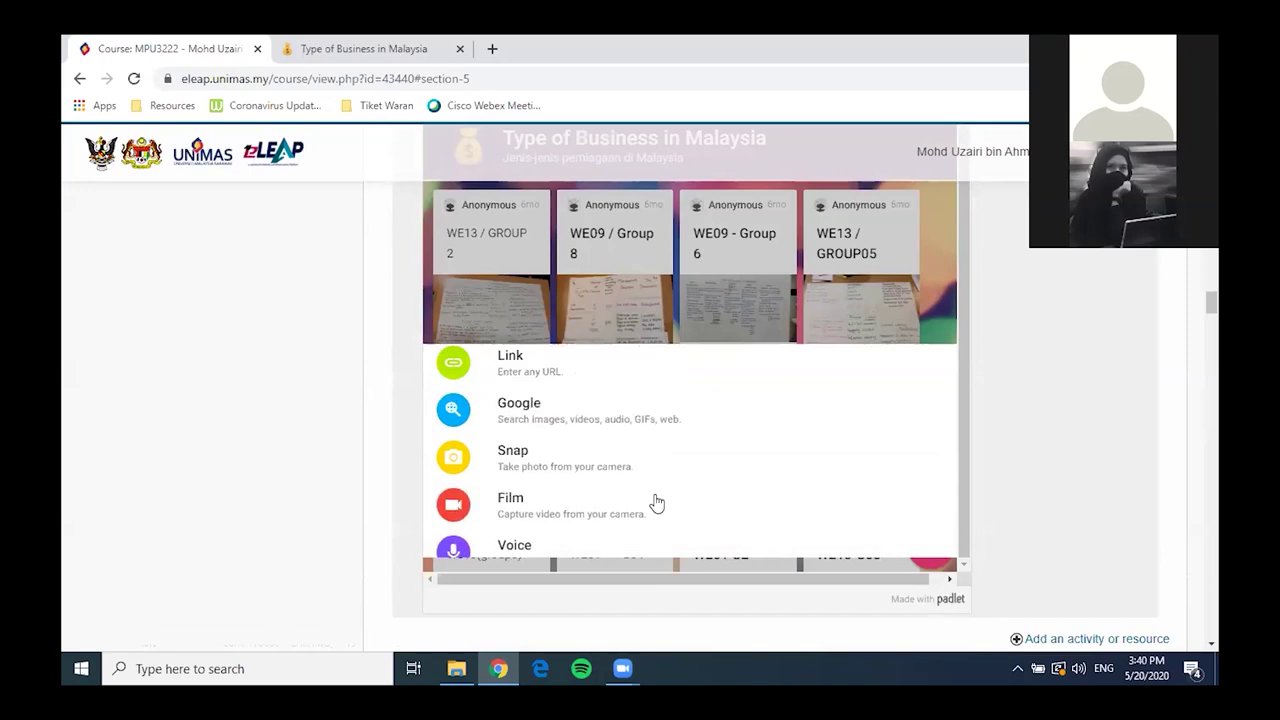
scroll(656, 505, "up", 1)
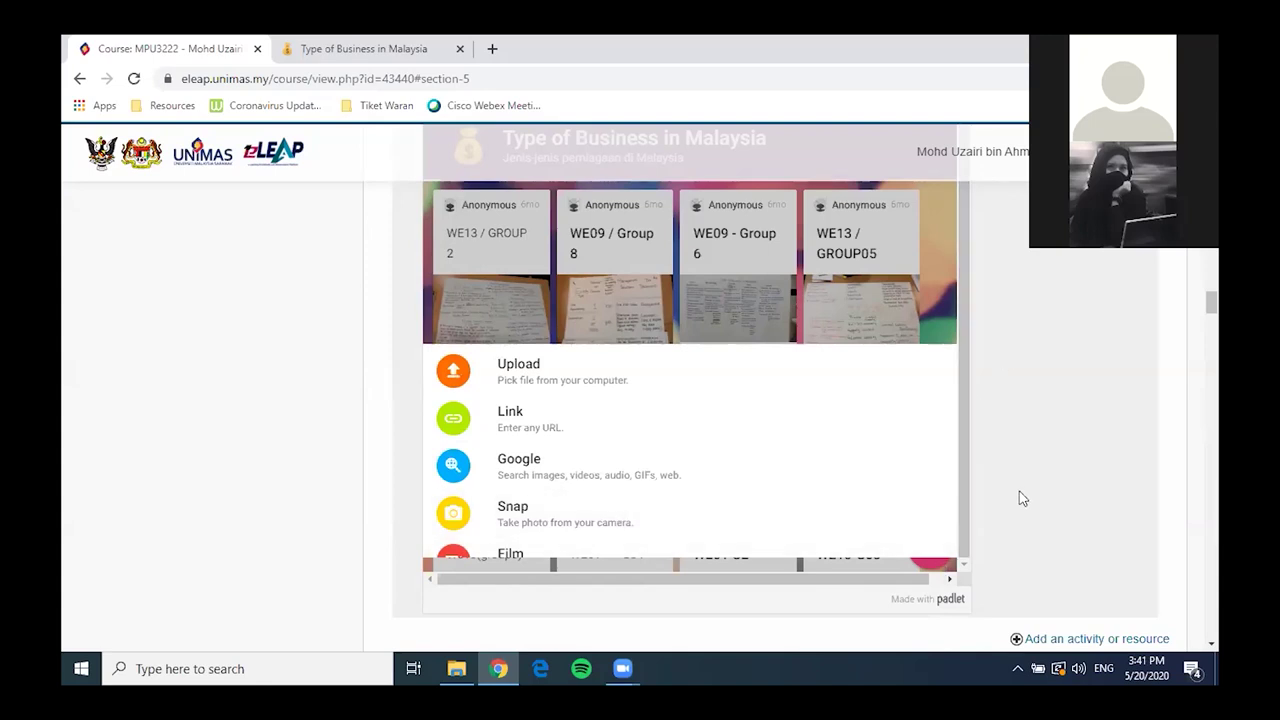
- Dismiss the padlet attachment menu, discarding the unfinished post, then minimise and restore the browser
left_click(934, 293)
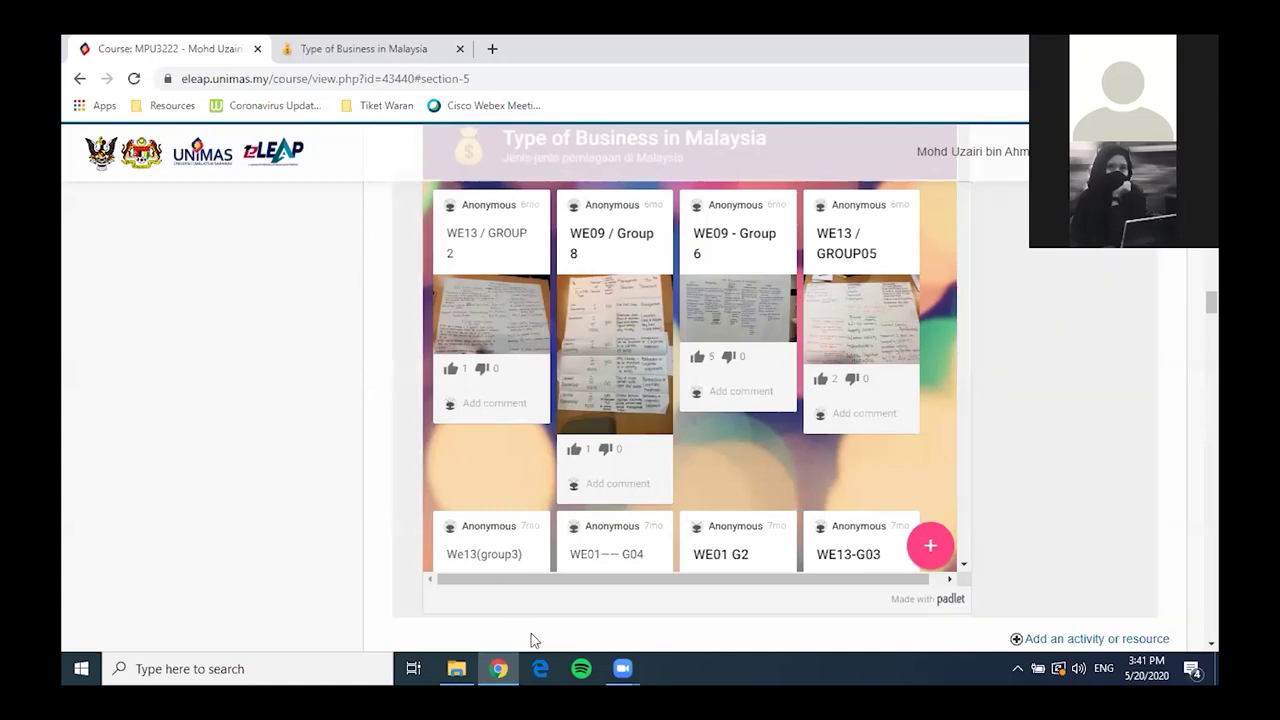
left_click(498, 668)
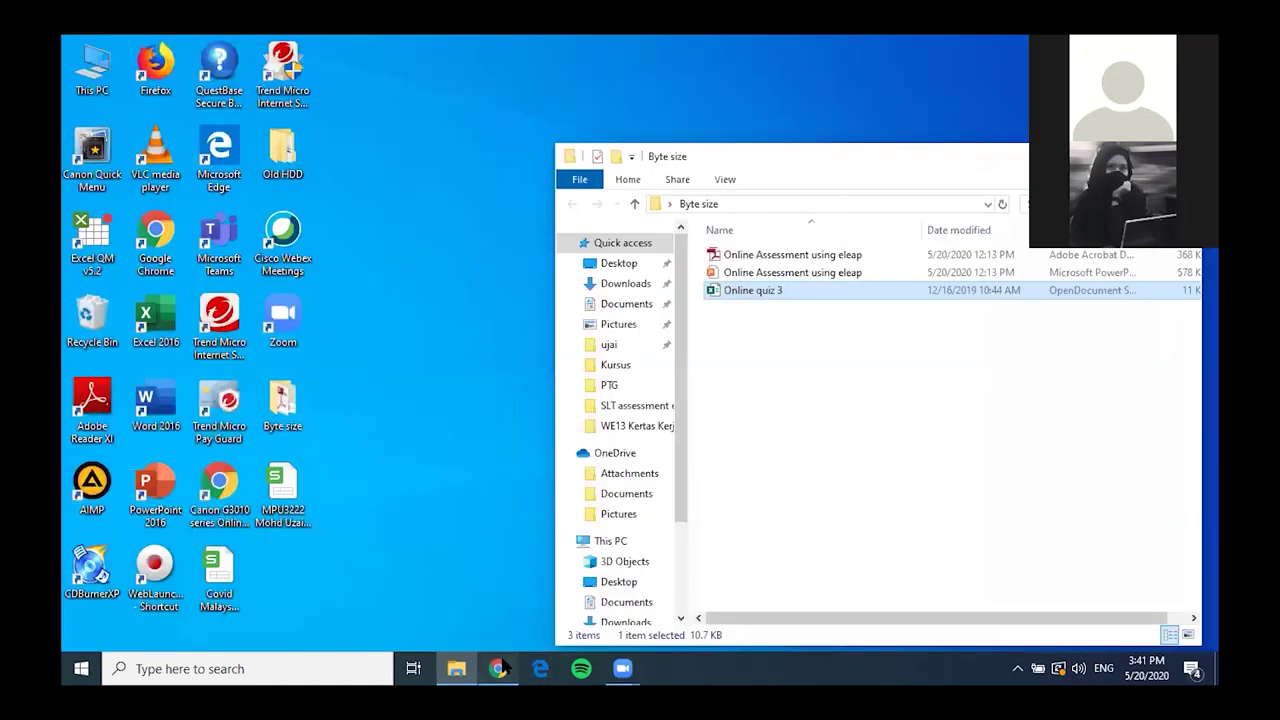
left_click(498, 668)
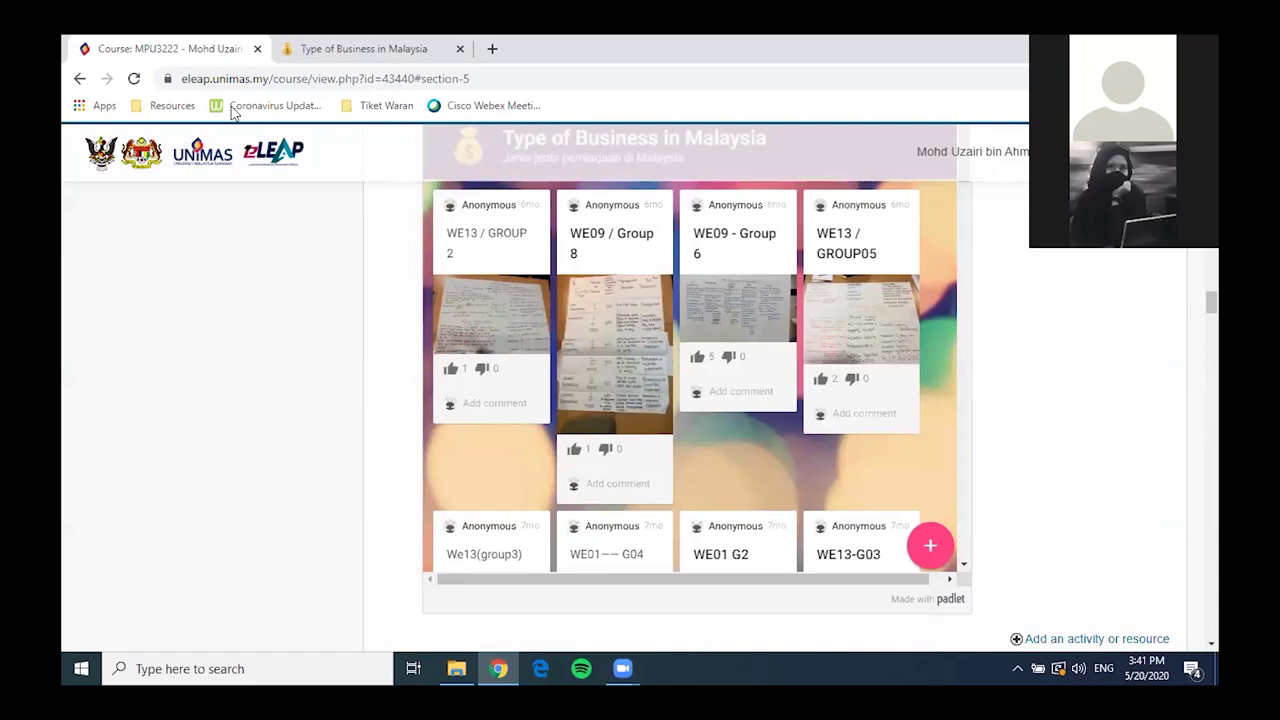
scroll(217, 432, "down", 15)
scroll(224, 432, "up", 10)
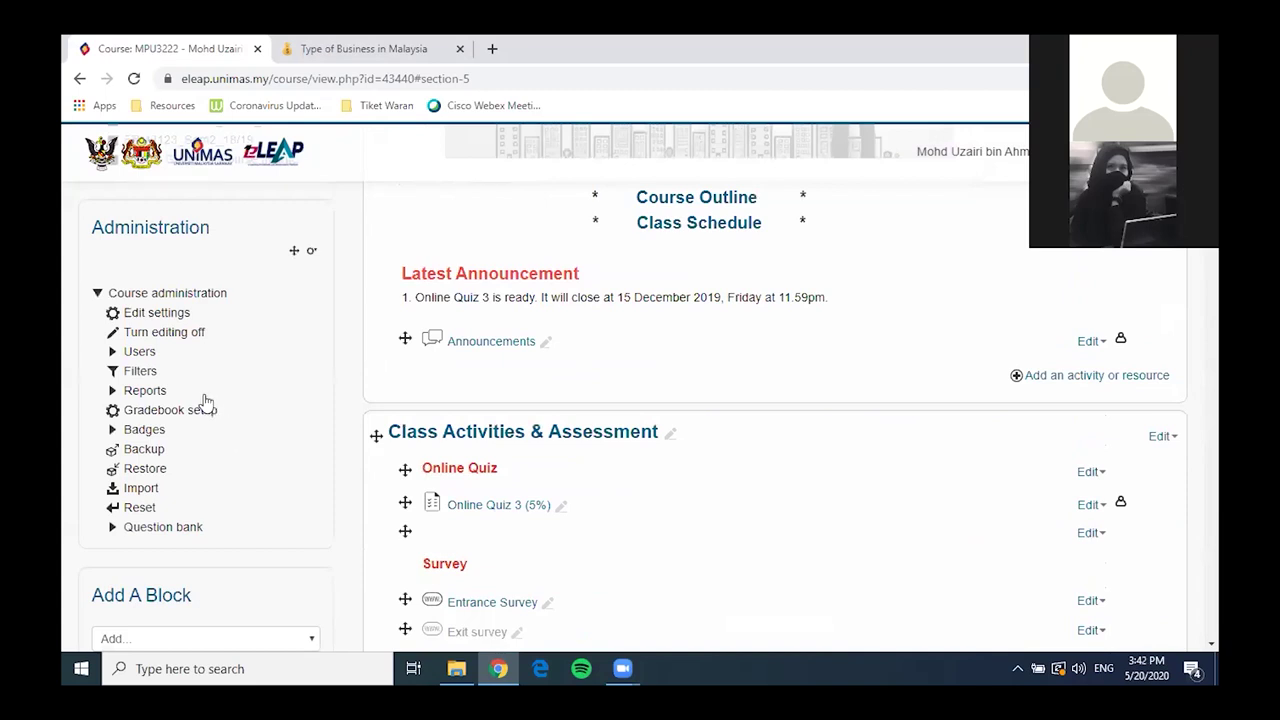
scroll(204, 402, "down", 2)
scroll(202, 404, "up", 5)
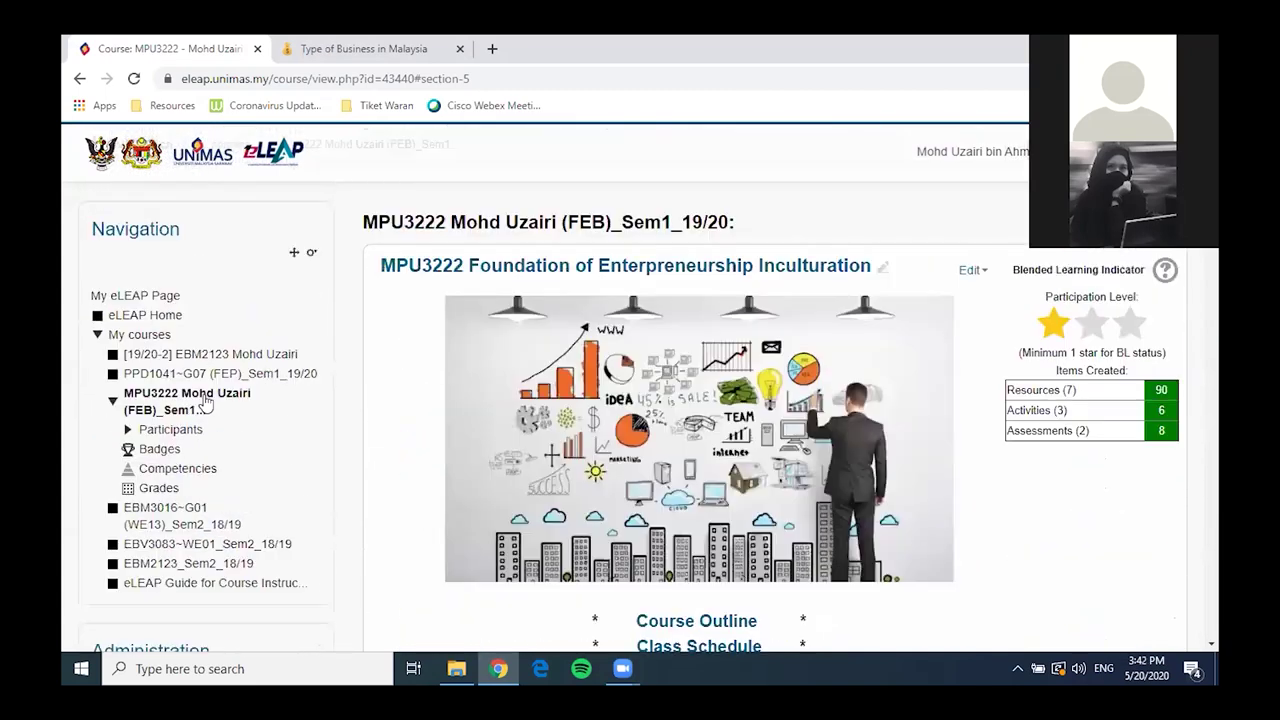
- Open the EBM2123 course, then Online Quiz 2 (5%), and go to its Edit quiz page
left_click(183, 360)
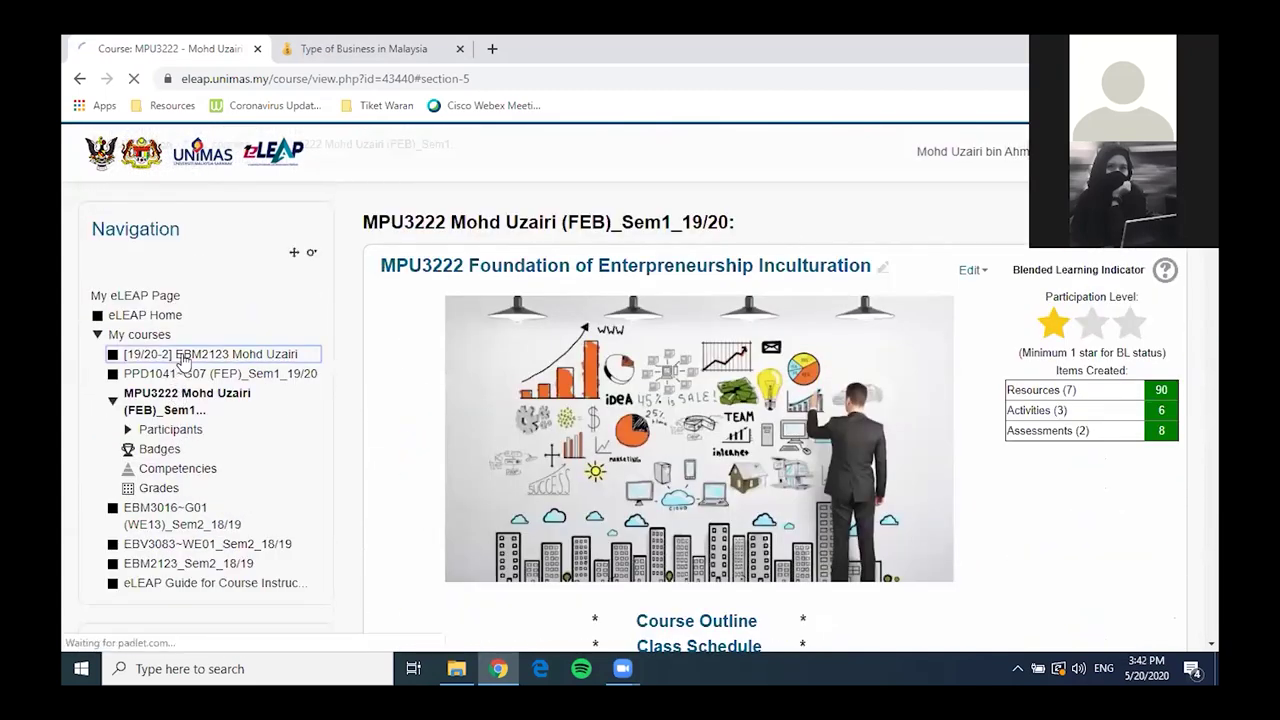
scroll(367, 430, "down", 8)
scroll(369, 435, "down", 3)
left_click(467, 410)
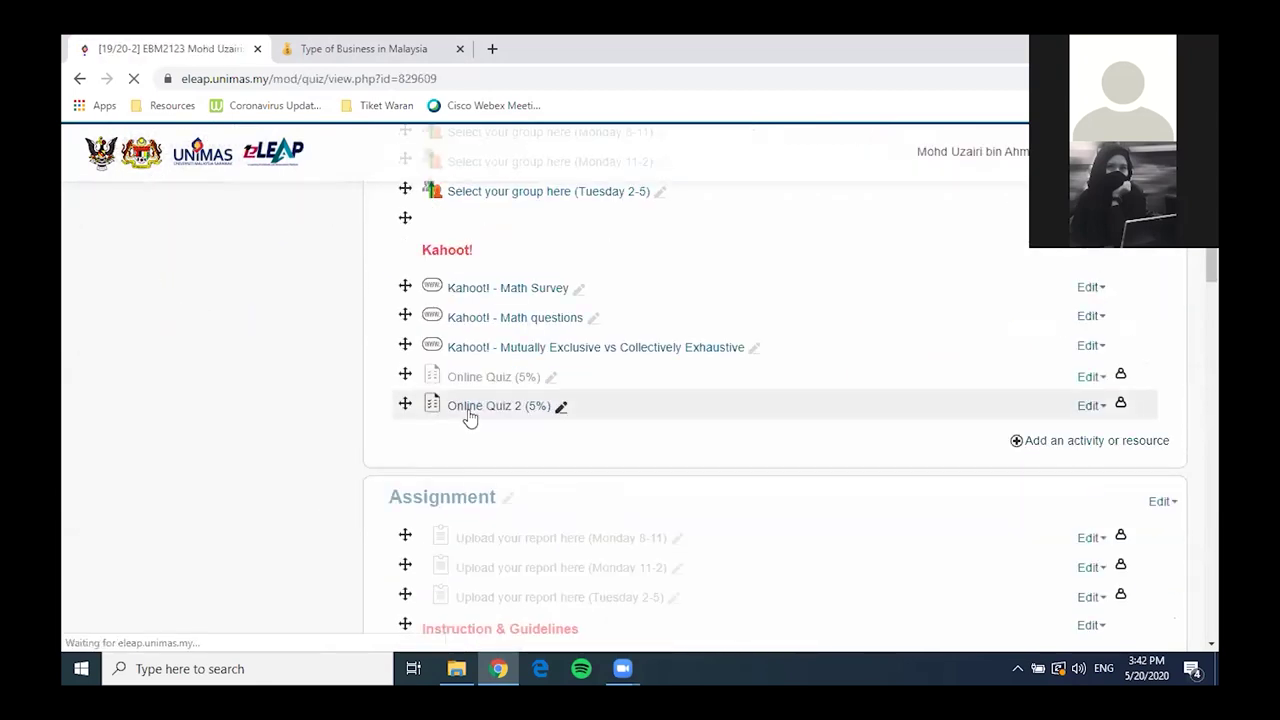
scroll(155, 460, "down", 3)
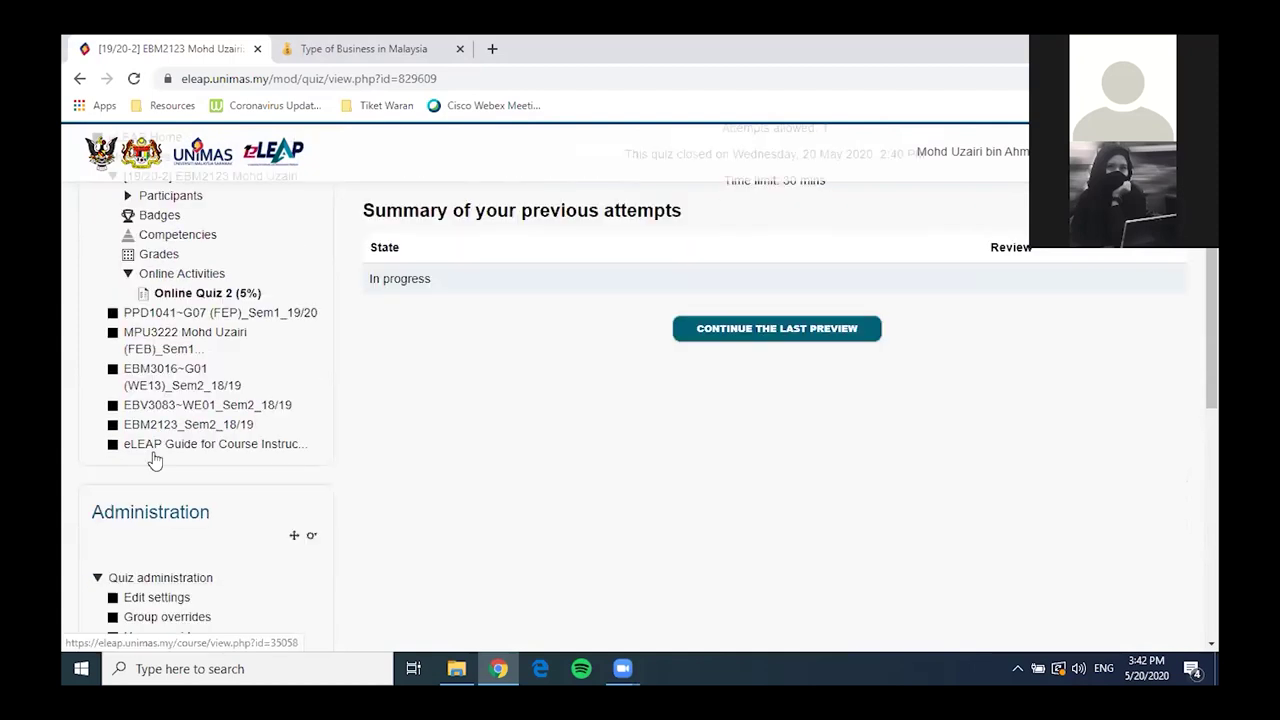
scroll(155, 460, "down", 2)
left_click(162, 469)
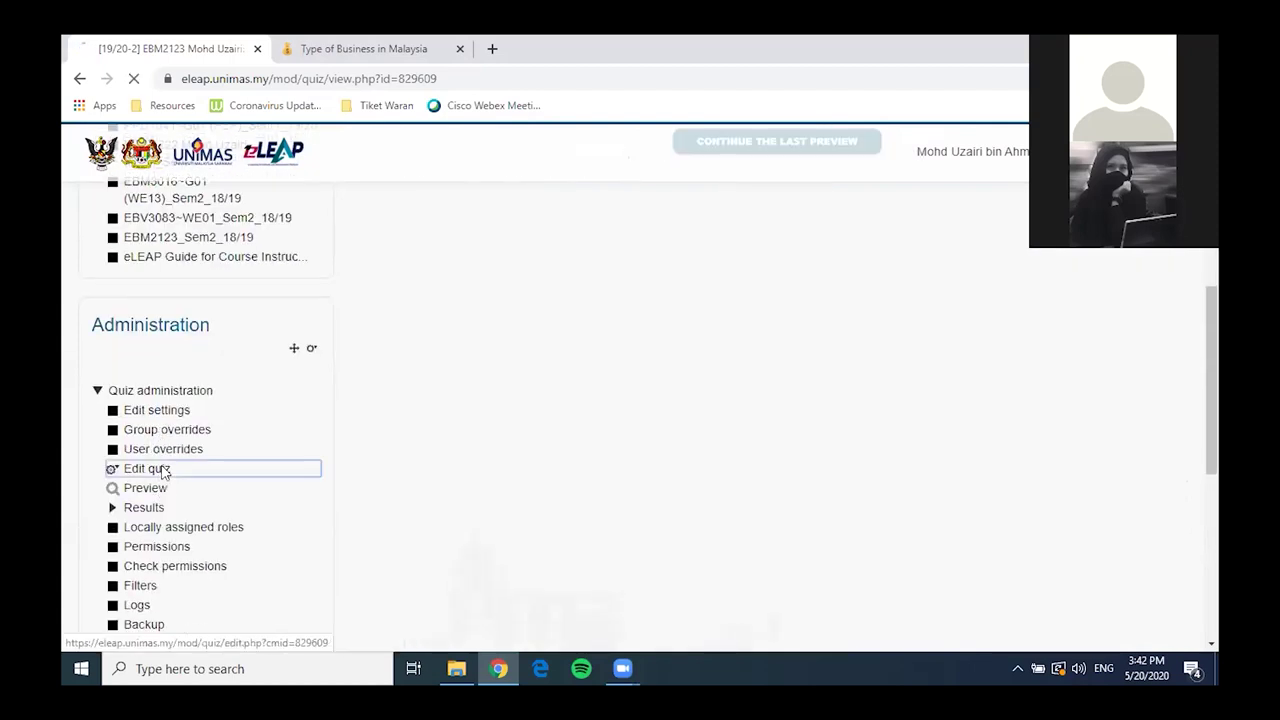
scroll(487, 288, "down", 2)
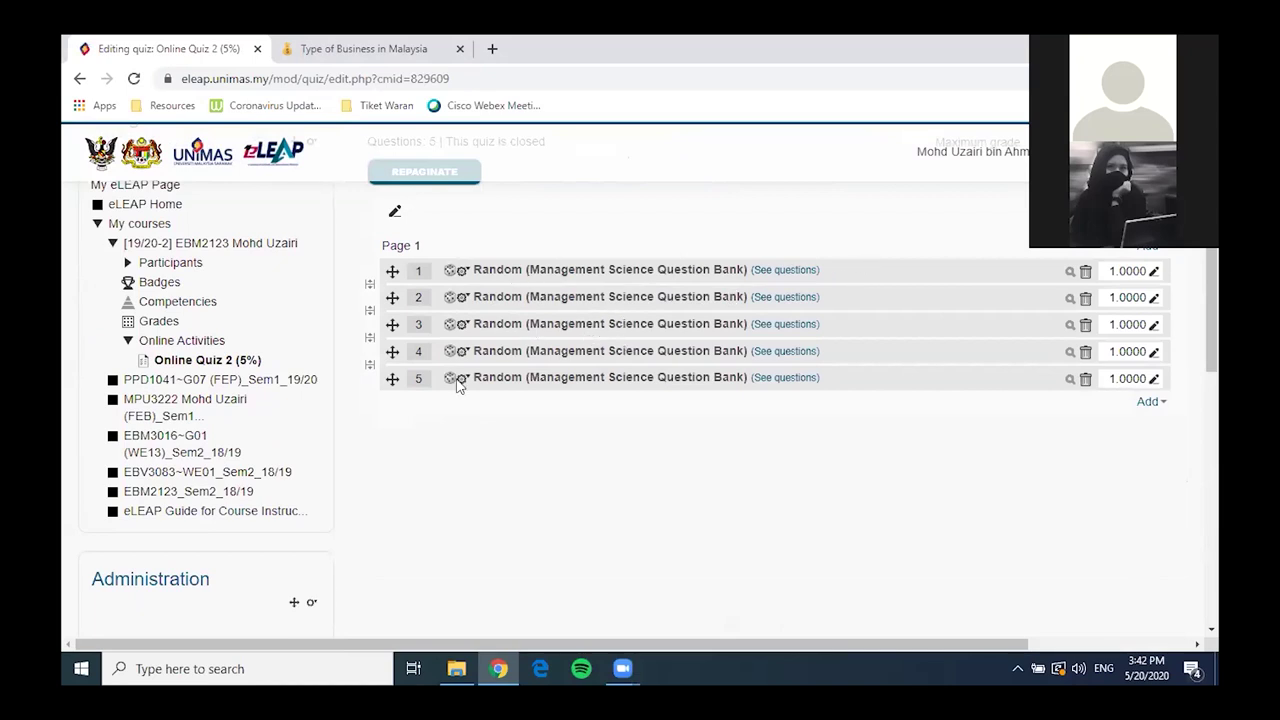
scroll(131, 523, "down", 3)
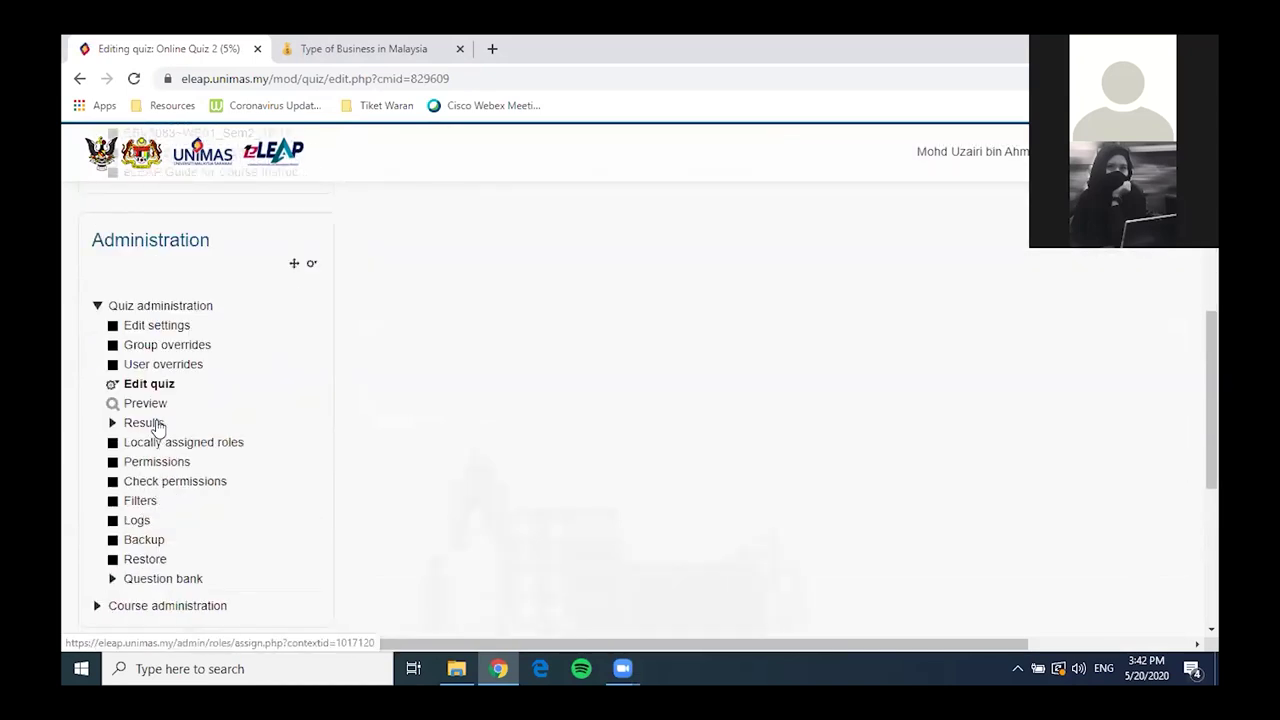
- Preview the quiz answering Q1 True, Q2 True, Q3 False, Q5 'i only', then finish the attempt
left_click(158, 406)
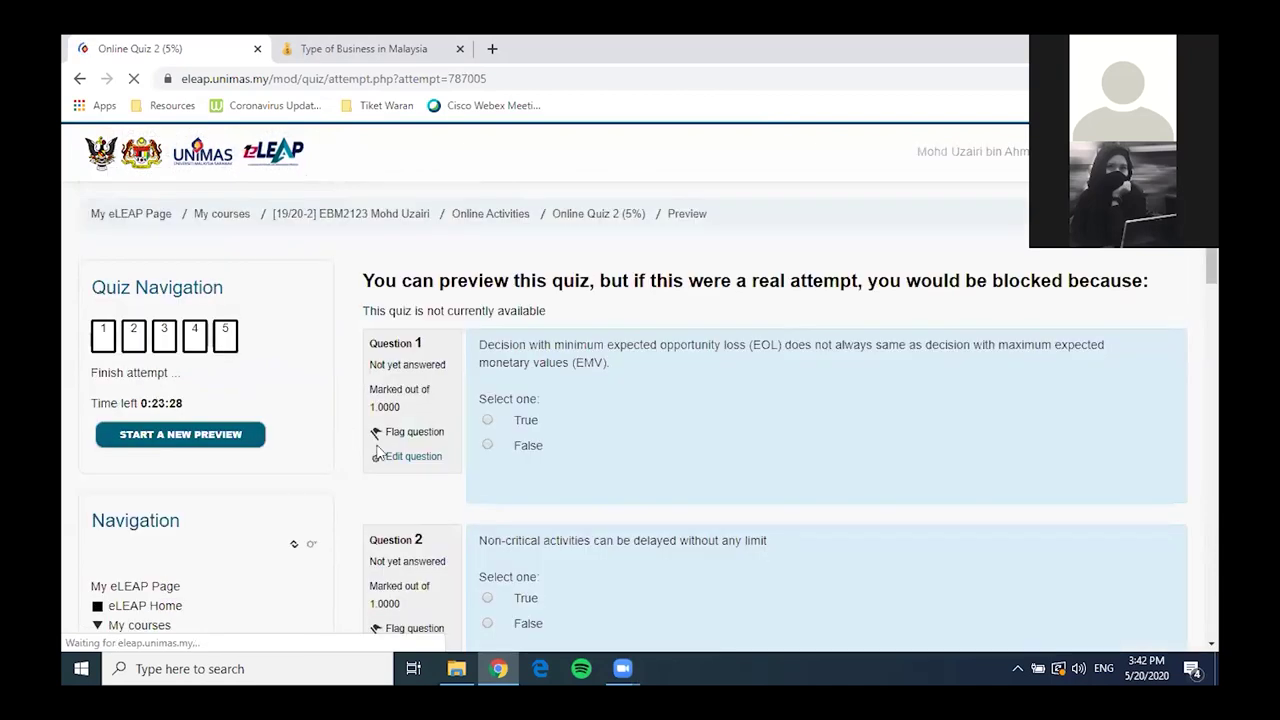
scroll(376, 452, "down", 1)
left_click(487, 335)
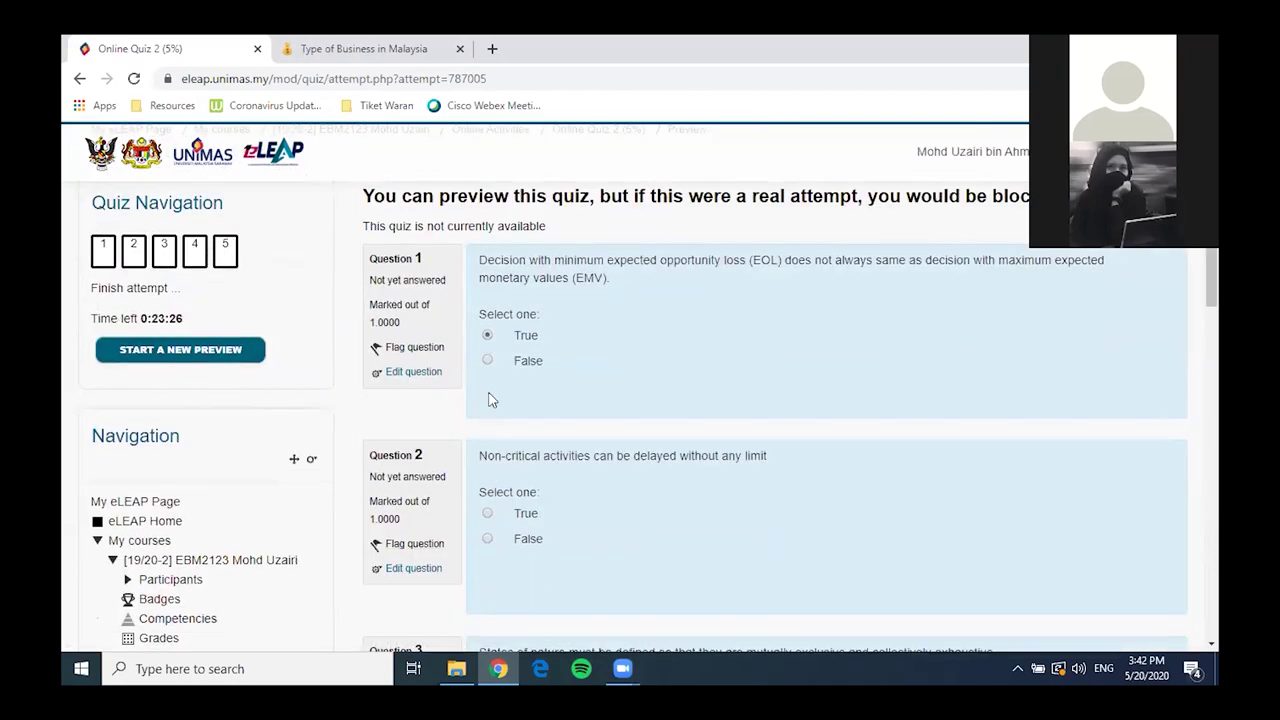
scroll(491, 400, "down", 2)
left_click(489, 343)
scroll(503, 426, "down", 3)
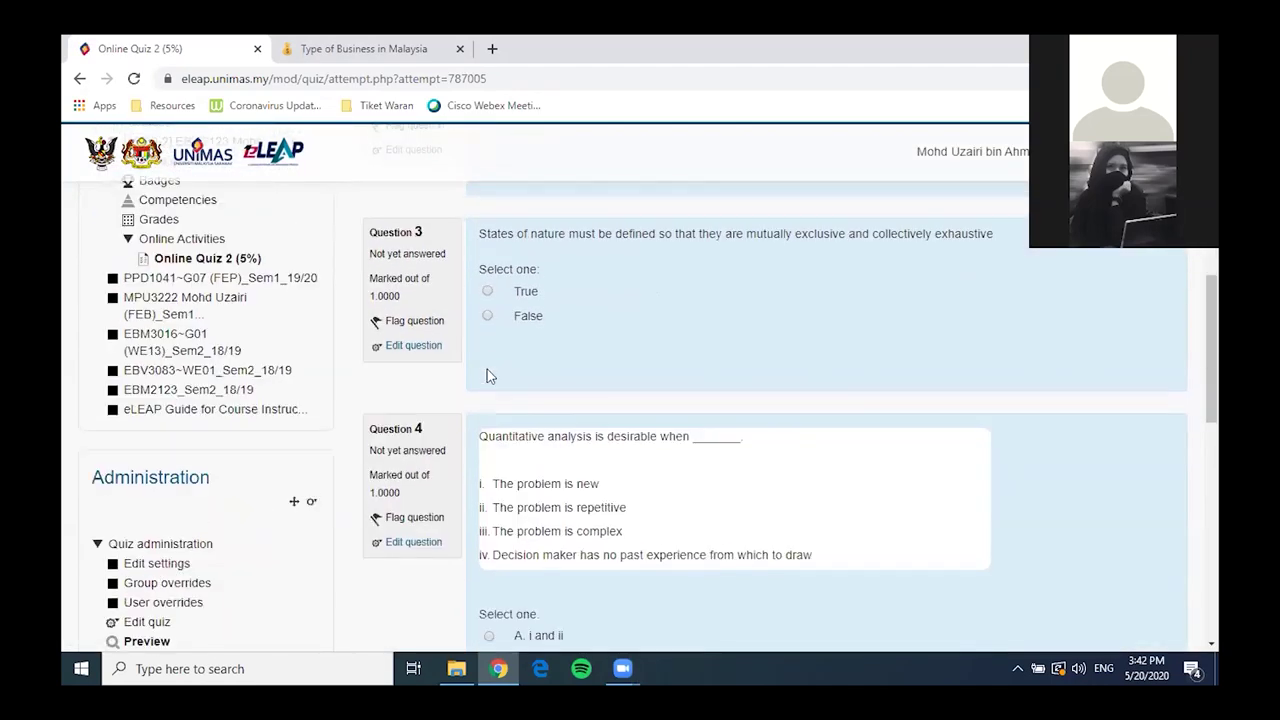
left_click(487, 315)
scroll(480, 451, "down", 5)
left_click(489, 466)
scroll(490, 470, "down", 3)
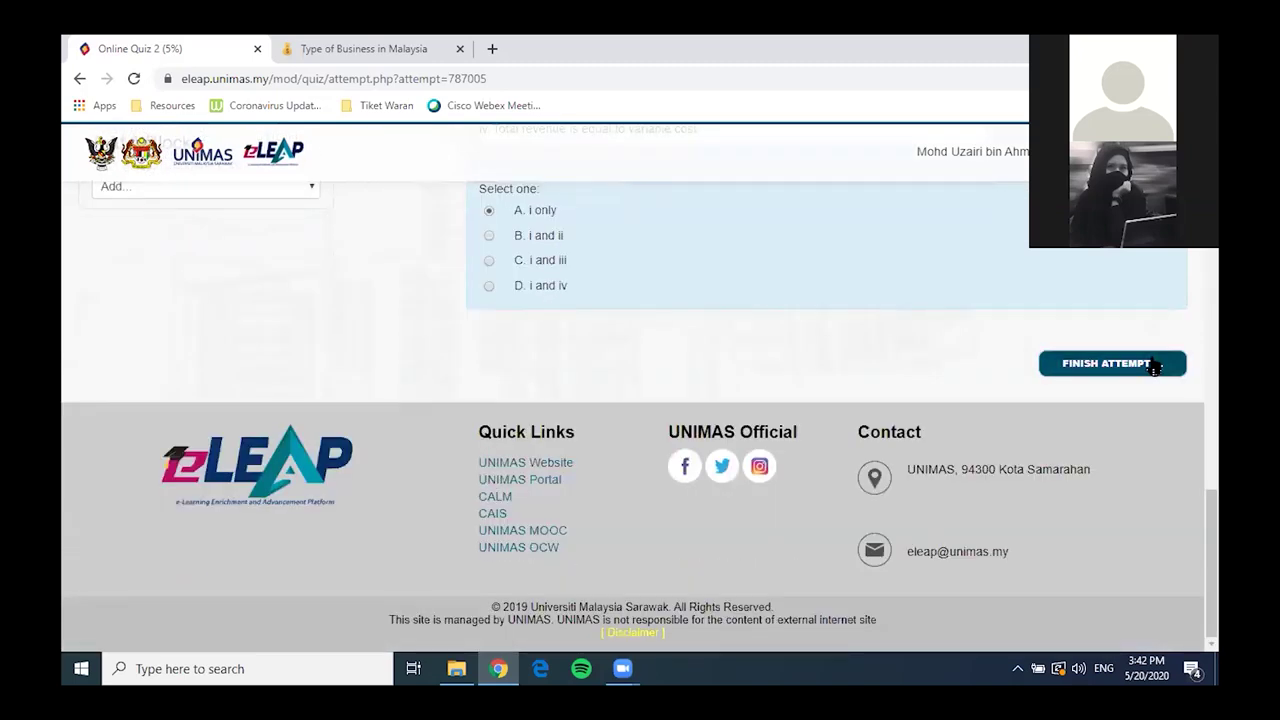
left_click(1150, 363)
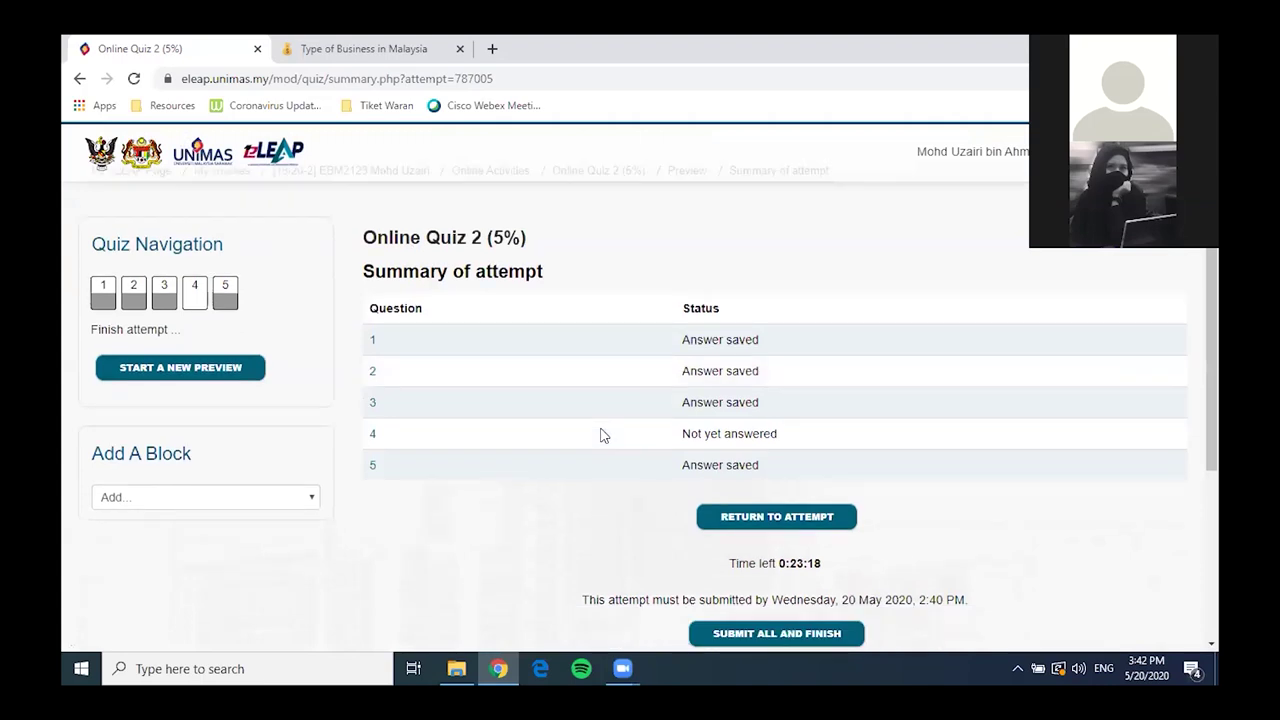
scroll(600, 433, "down", 2)
- Submit all and finish the preview attempt, then scroll through its review
left_click(784, 508)
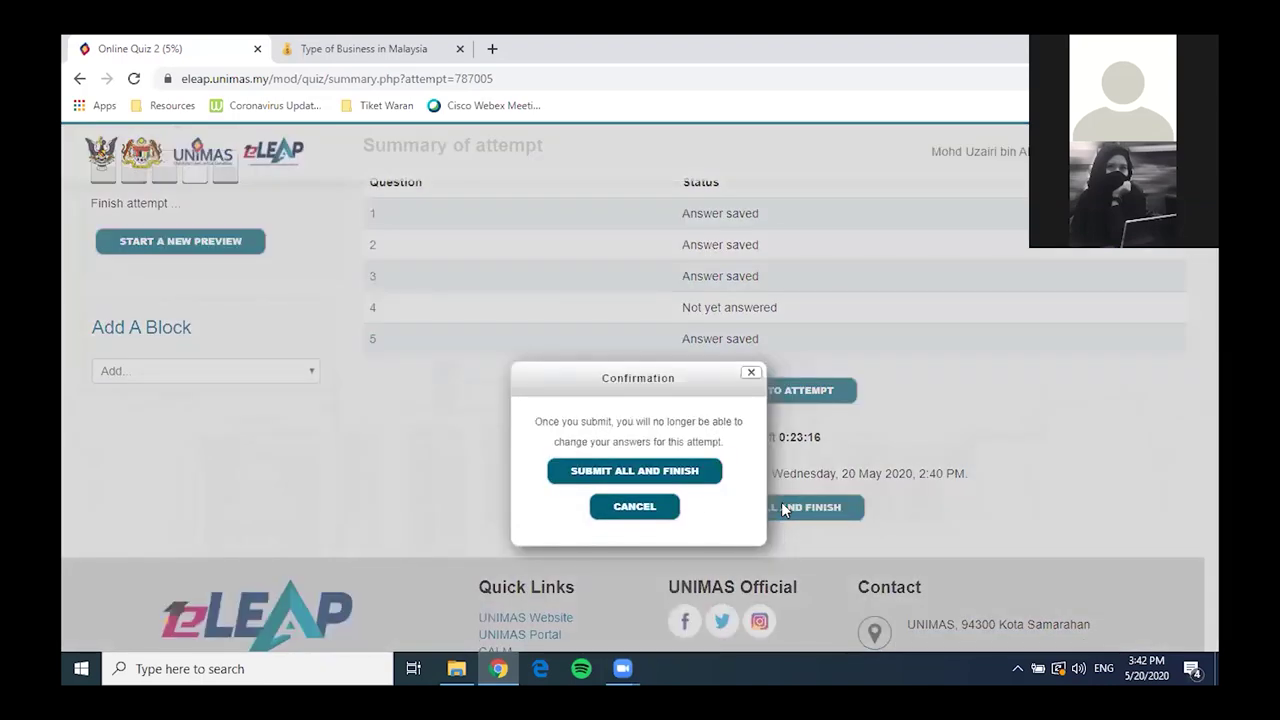
left_click(672, 474)
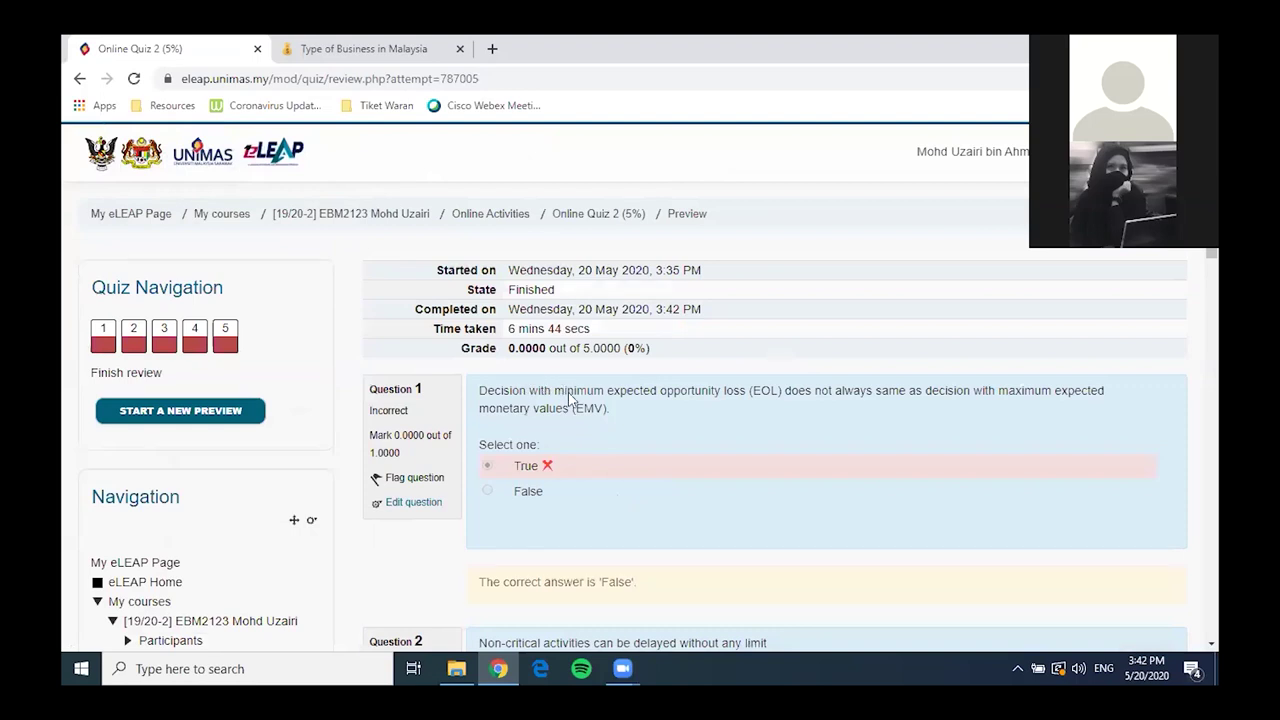
scroll(590, 403, "down", 3)
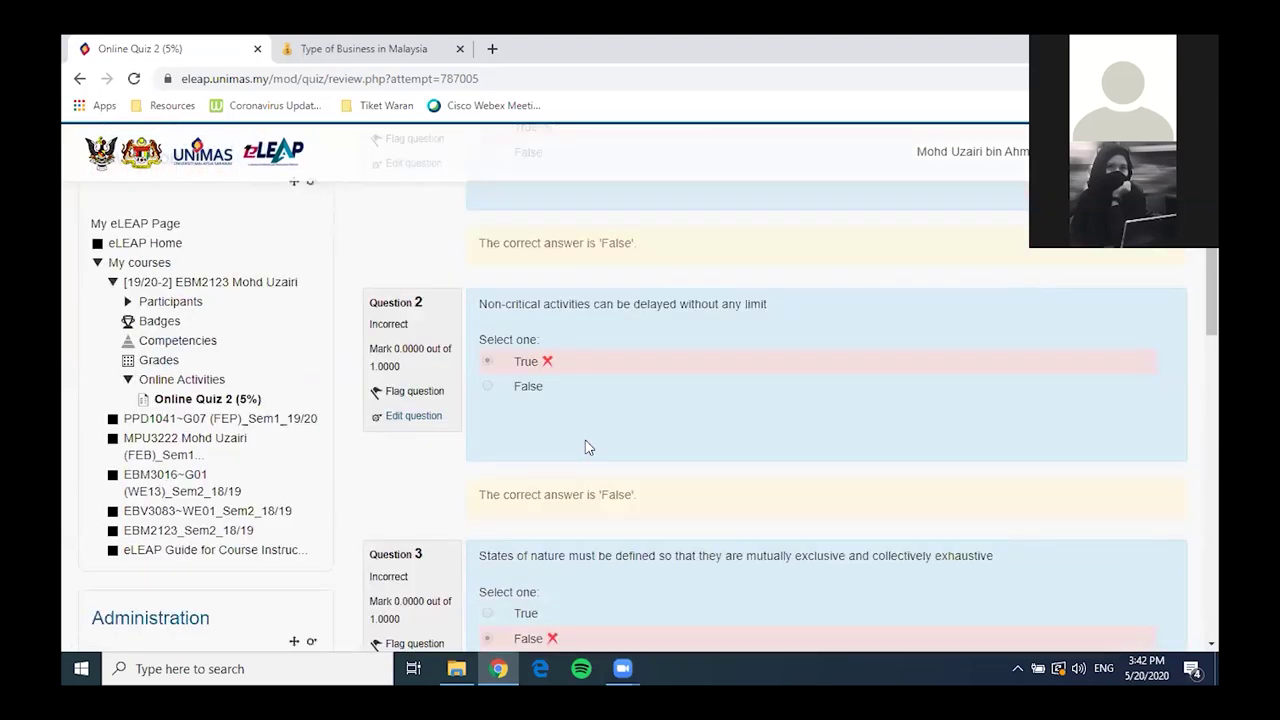
scroll(588, 447, "down", 1)
scroll(588, 447, "down", 2)
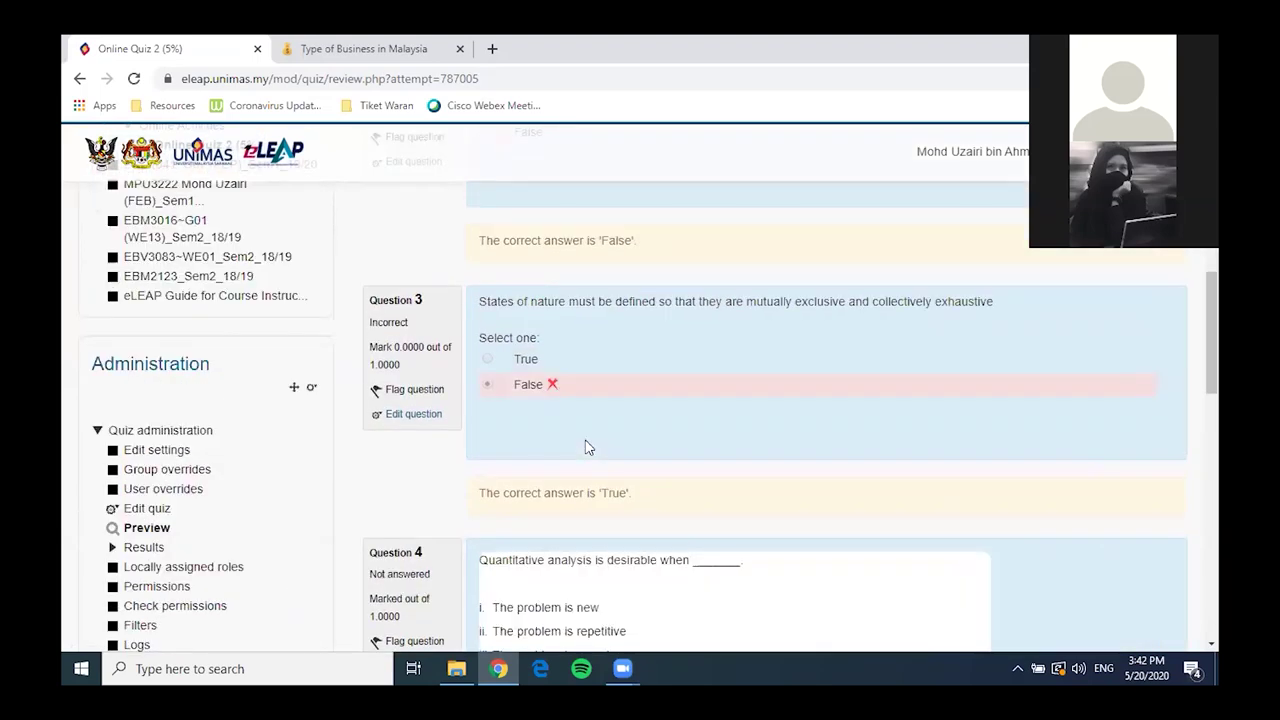
scroll(588, 447, "down", 2)
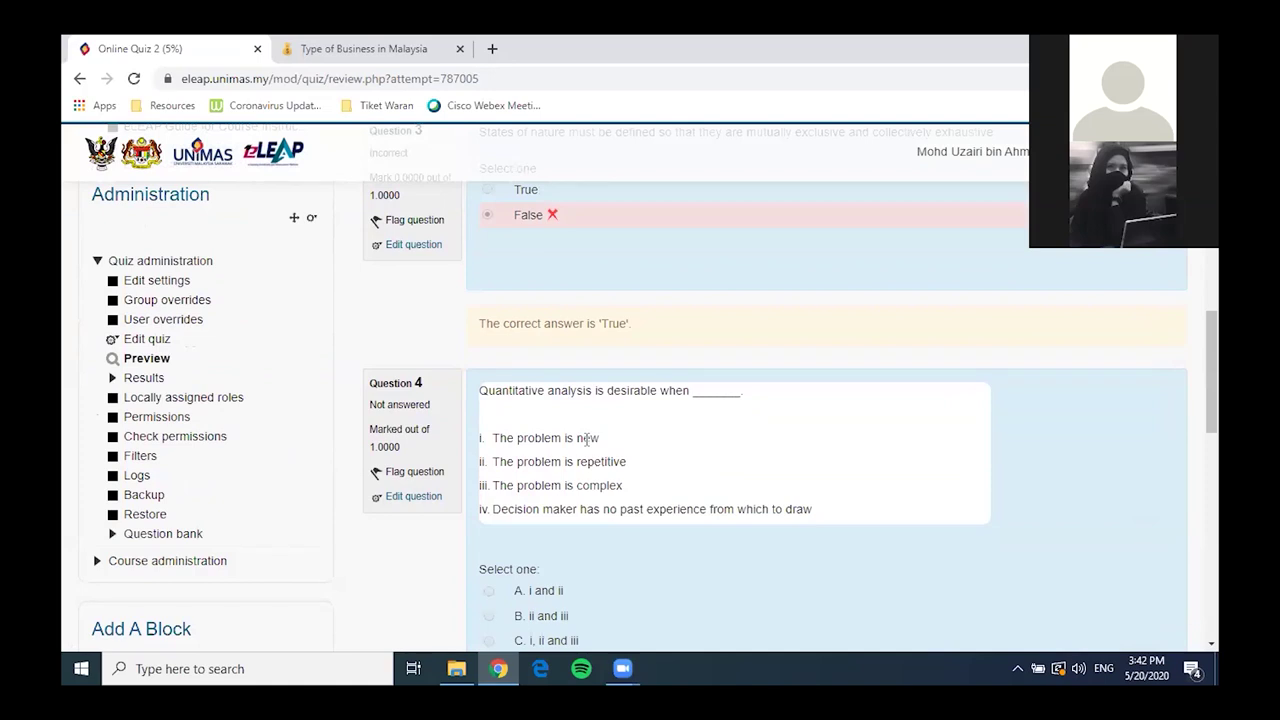
scroll(587, 438, "down", 3)
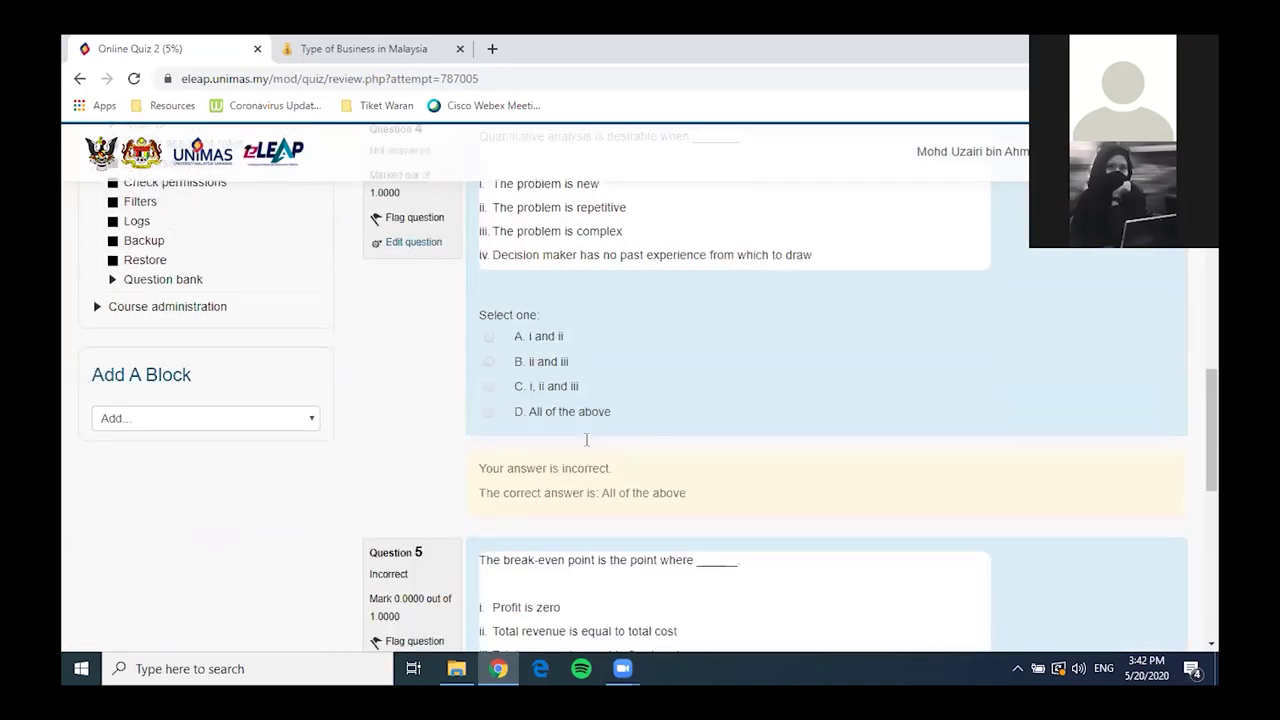
scroll(588, 447, "down", 2)
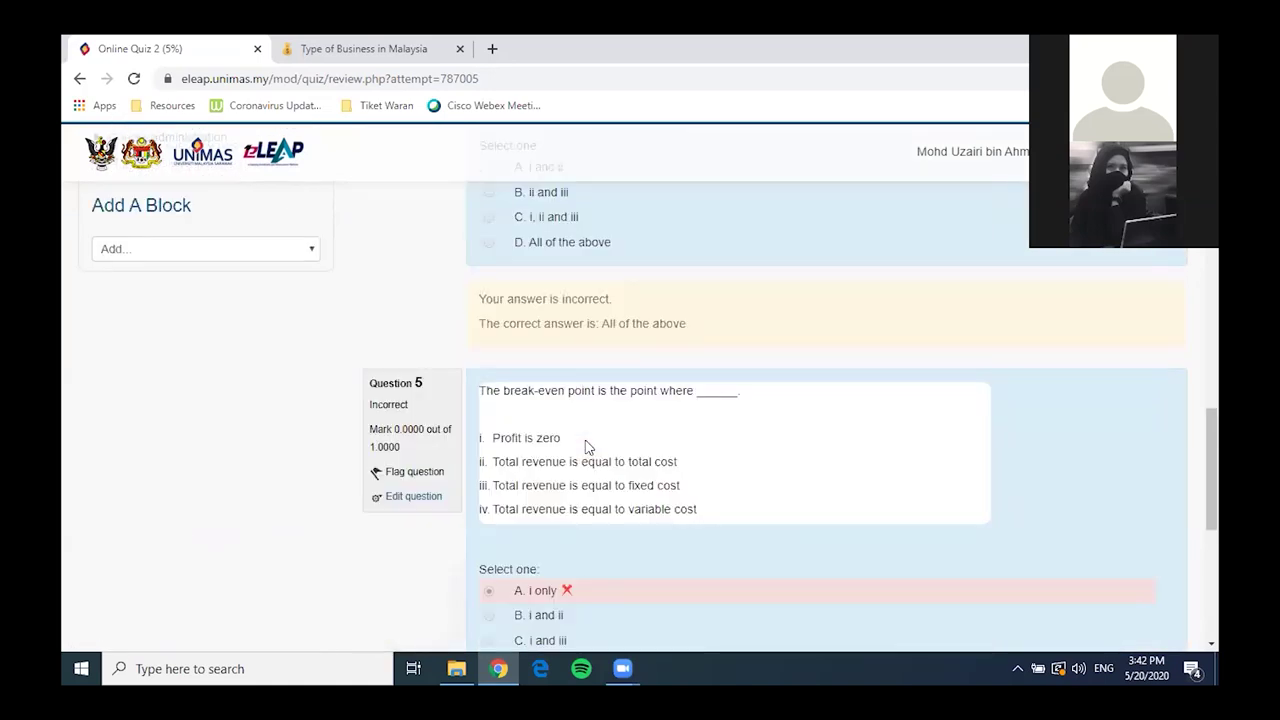
scroll(588, 447, "down", 5)
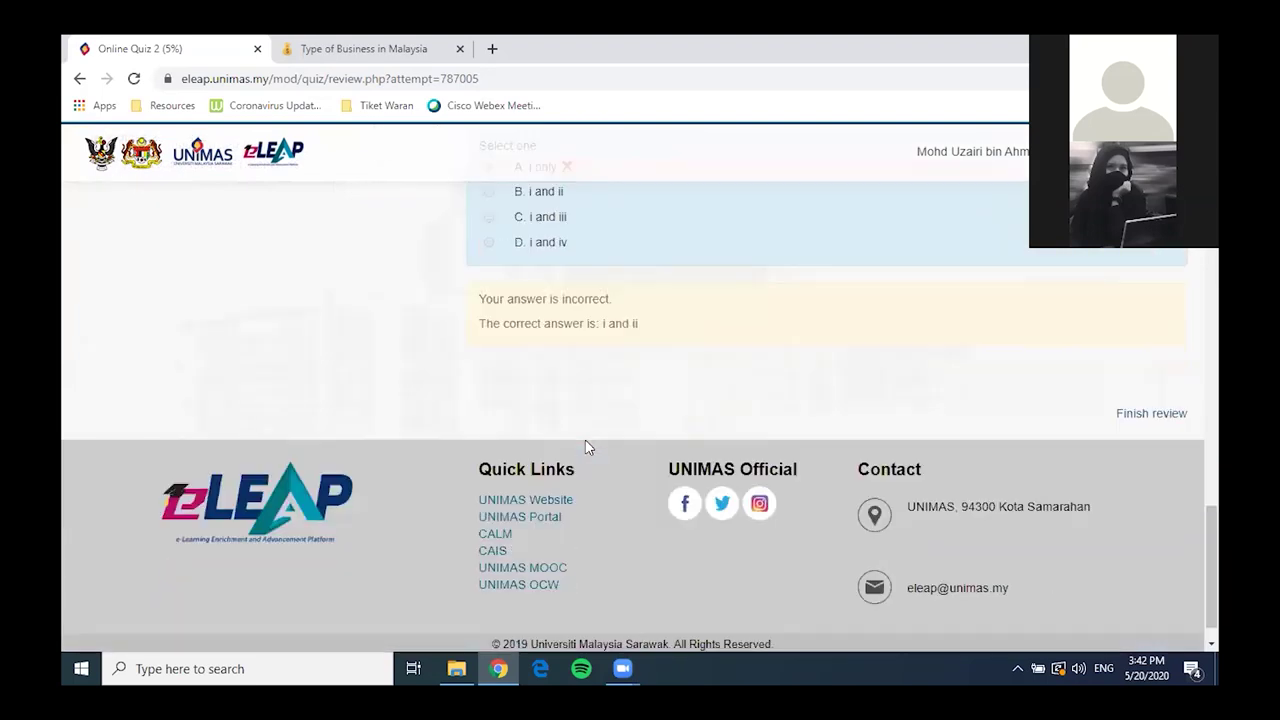
- Finish the review and return to the quiz page showing grade 0.0000/5.0000
left_click(1140, 414)
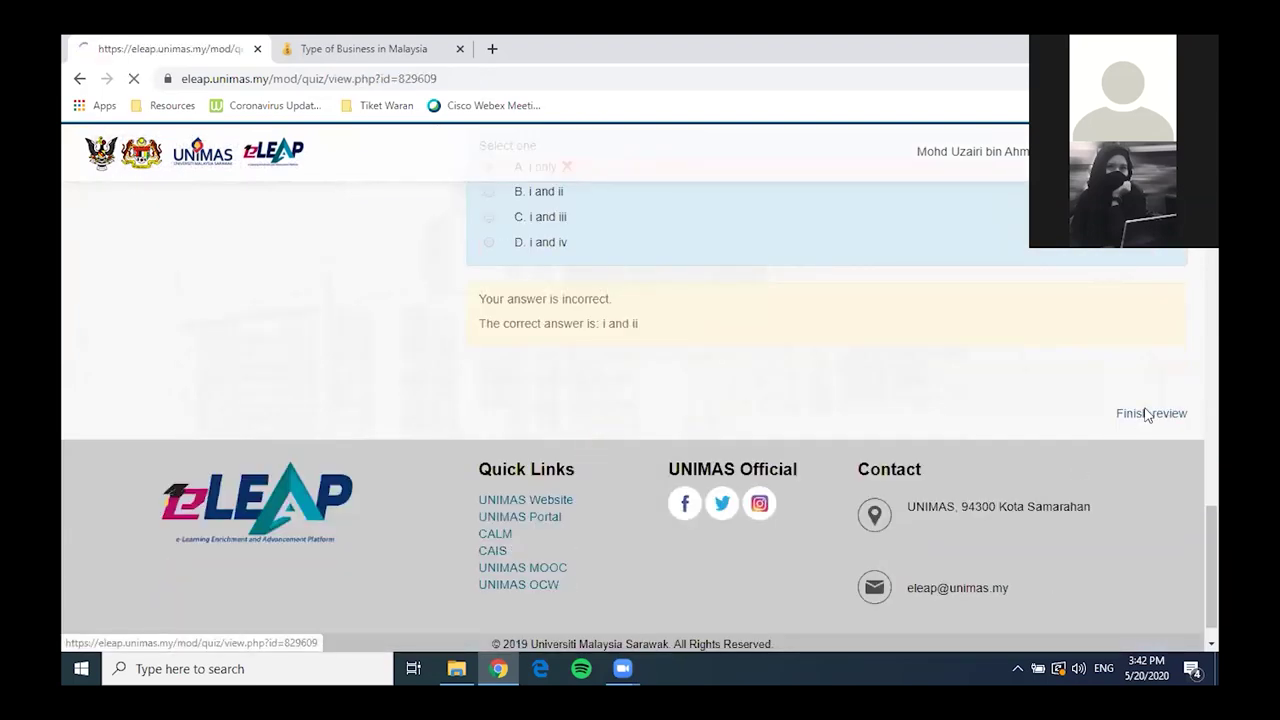
scroll(580, 457, "down", 3)
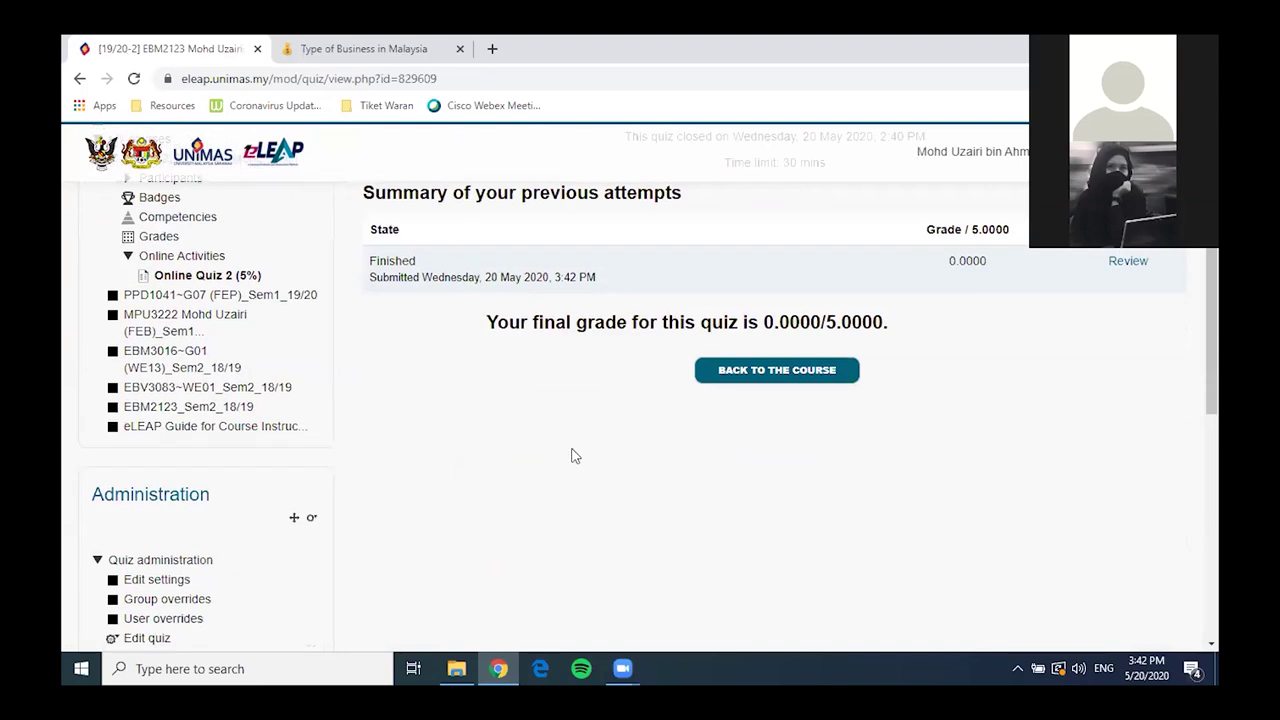
scroll(520, 450, "down", 1)
scroll(519, 451, "down", 2)
- Start a second preview attempt, scroll past all five questions unanswered, and request submission
left_click(145, 405)
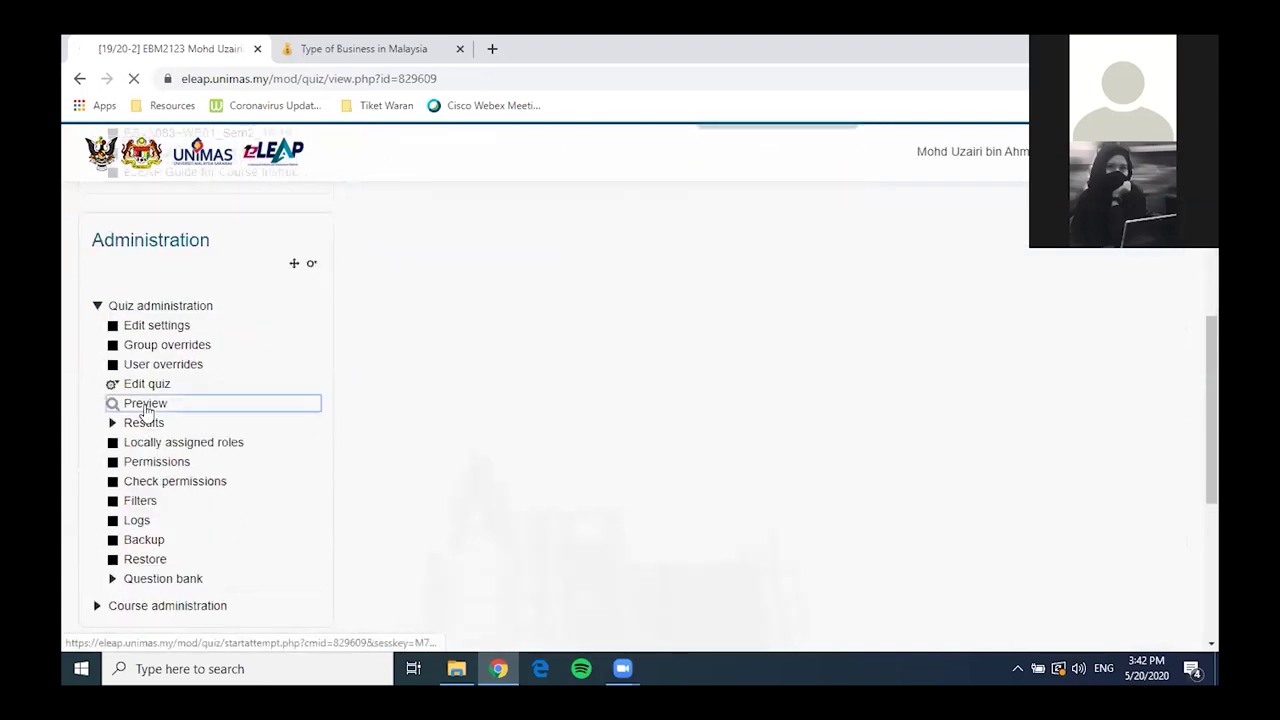
left_click(708, 505)
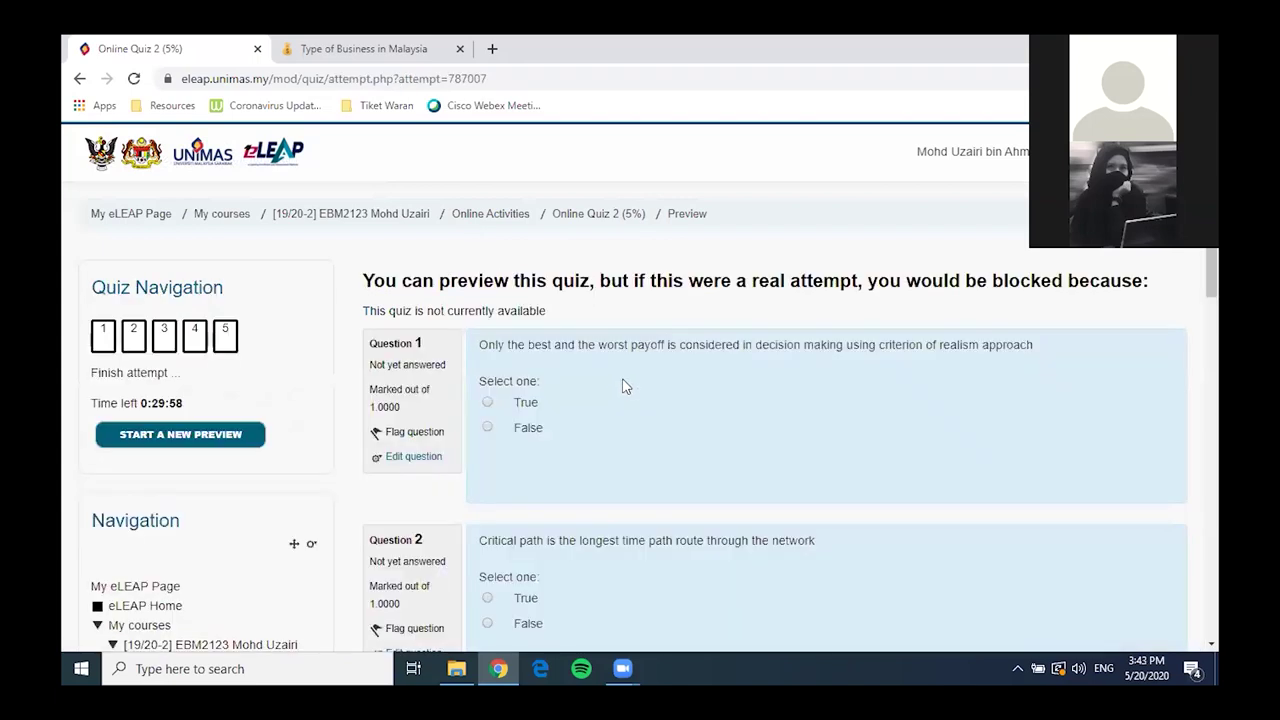
scroll(614, 386, "down", 1)
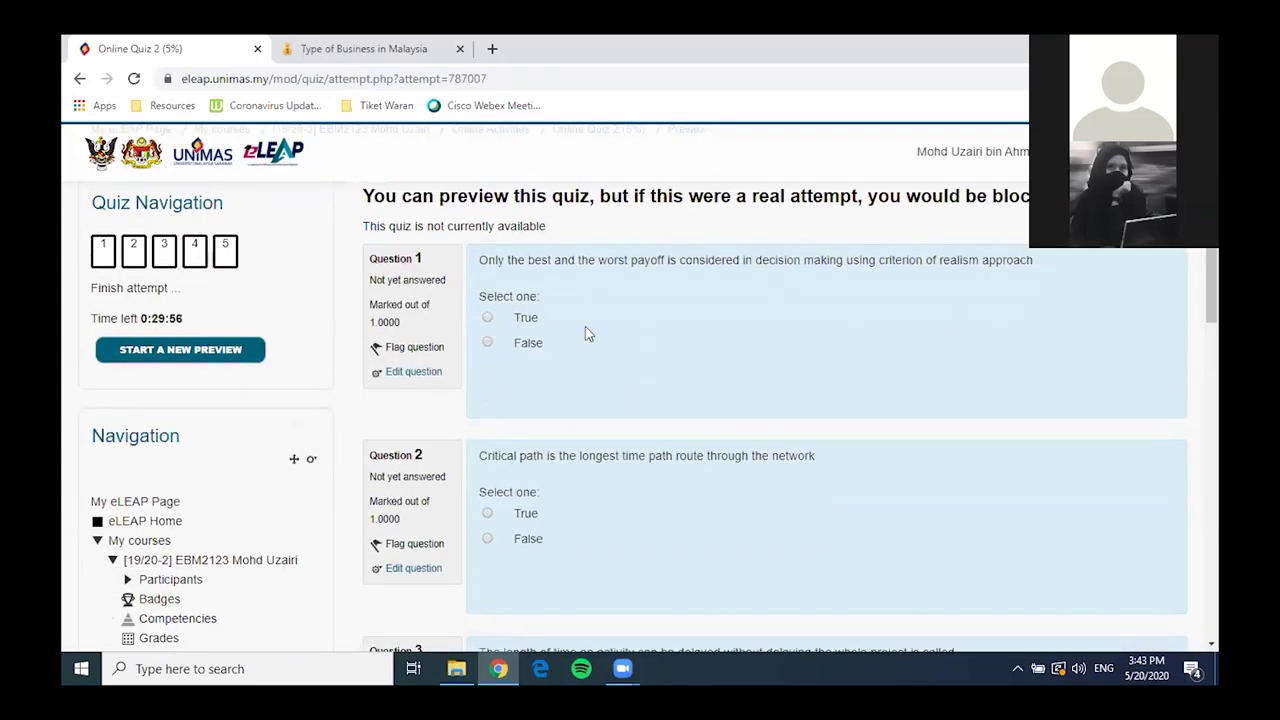
scroll(548, 280, "down", 2)
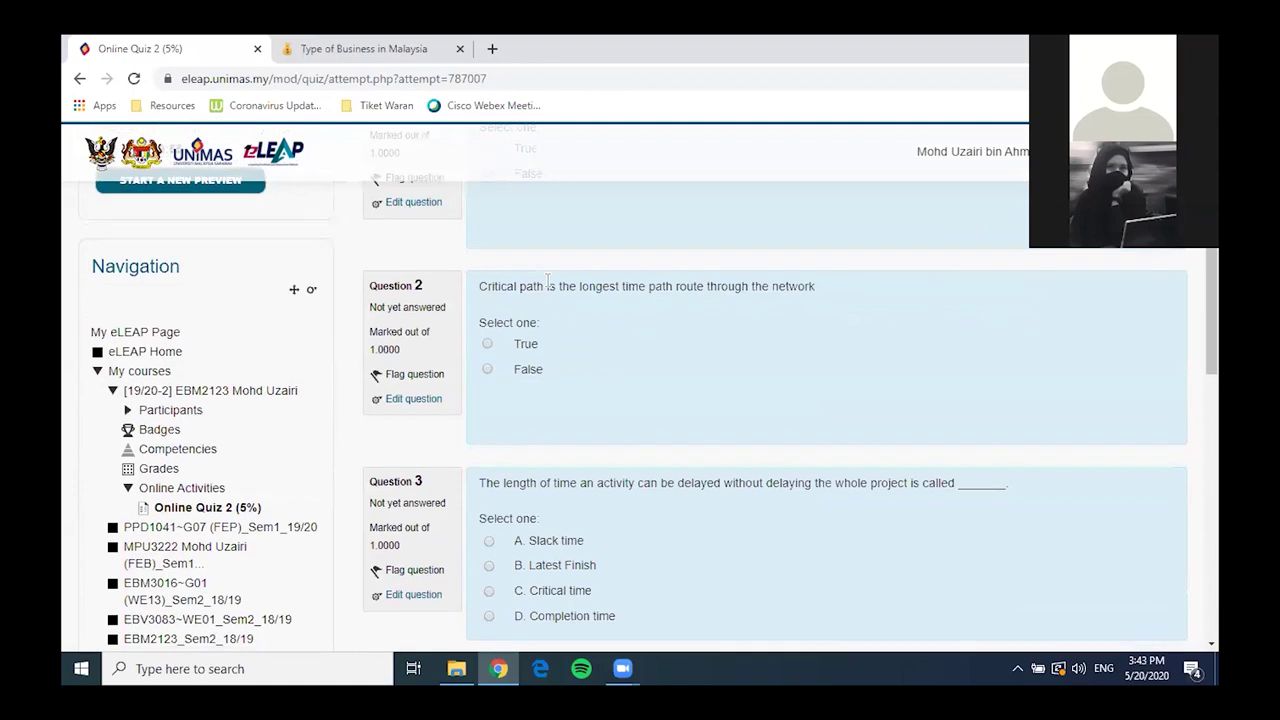
scroll(537, 414, "down", 7)
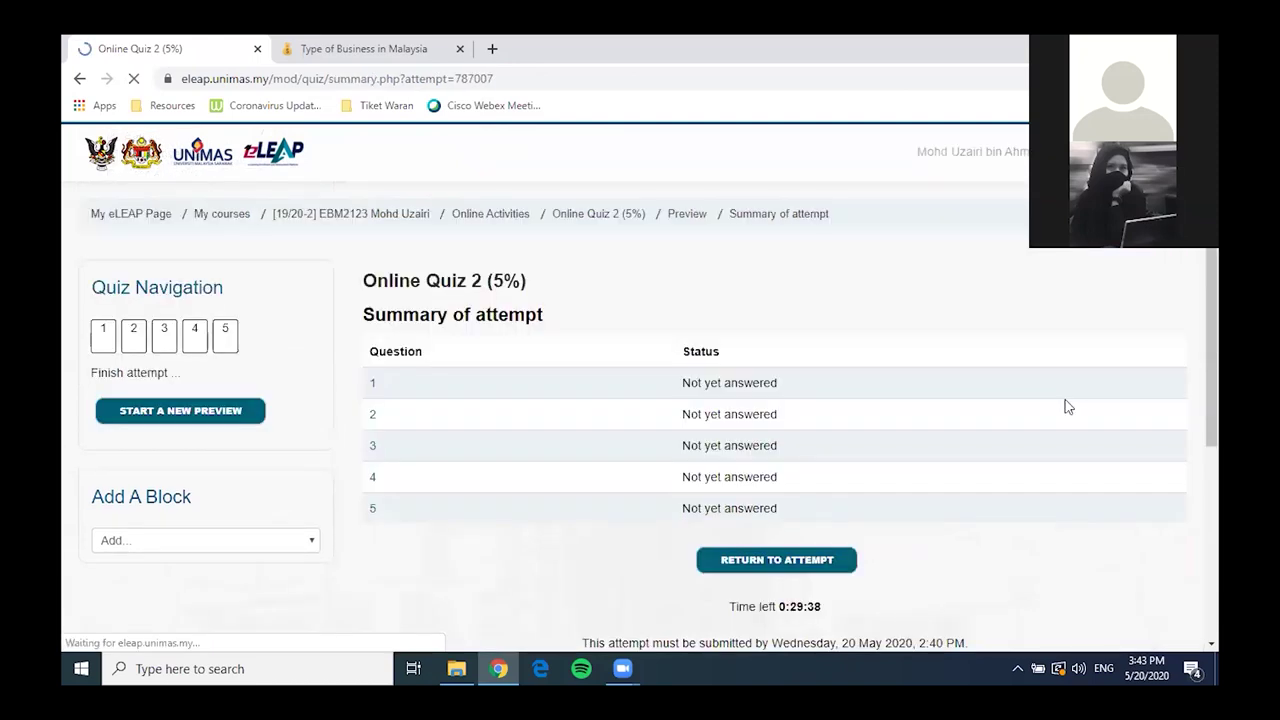
scroll(506, 366, "down", 5)
left_click(731, 351)
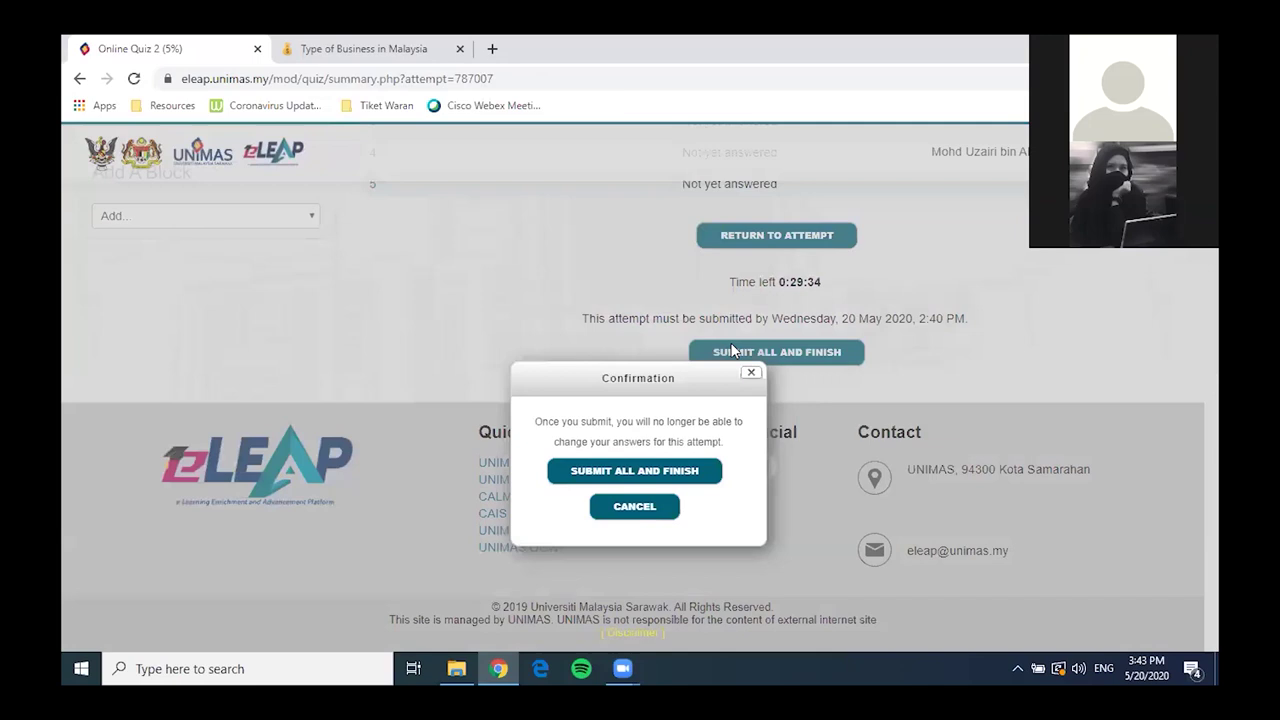
- Close the submission confirmation without submitting and switch to the Zoom meeting window
left_click(750, 373)
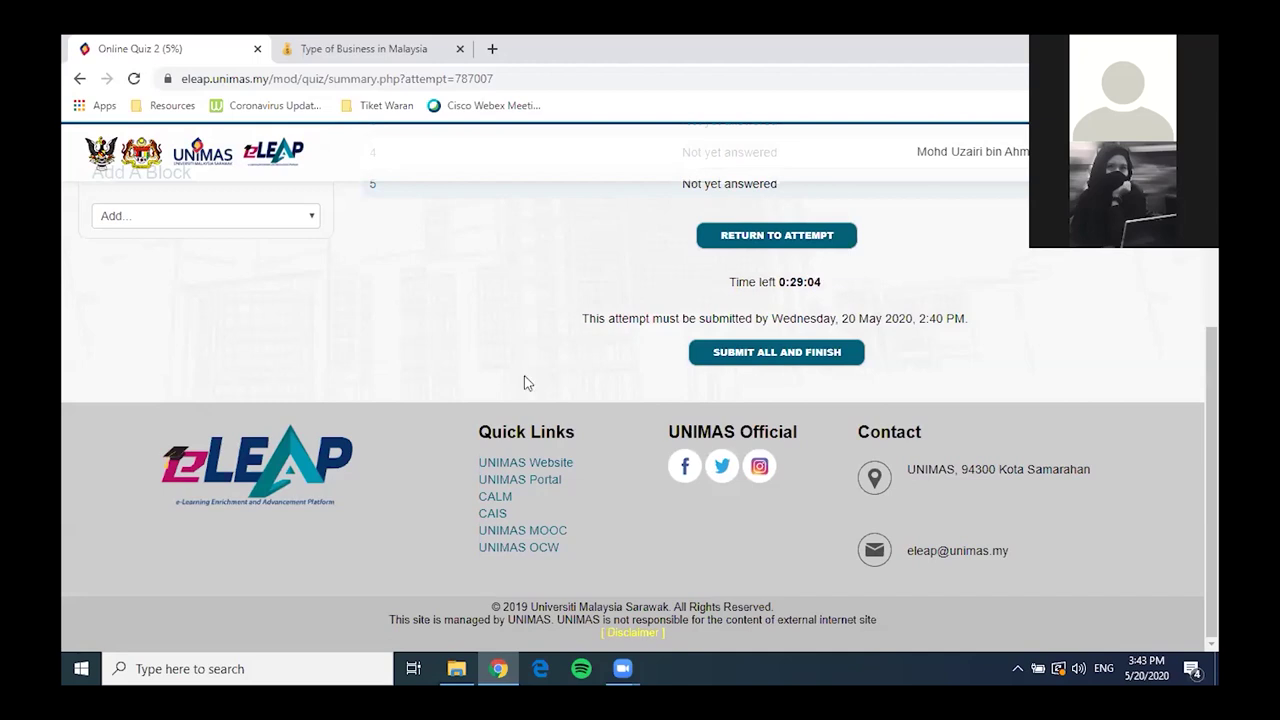
mouse_move(622, 668)
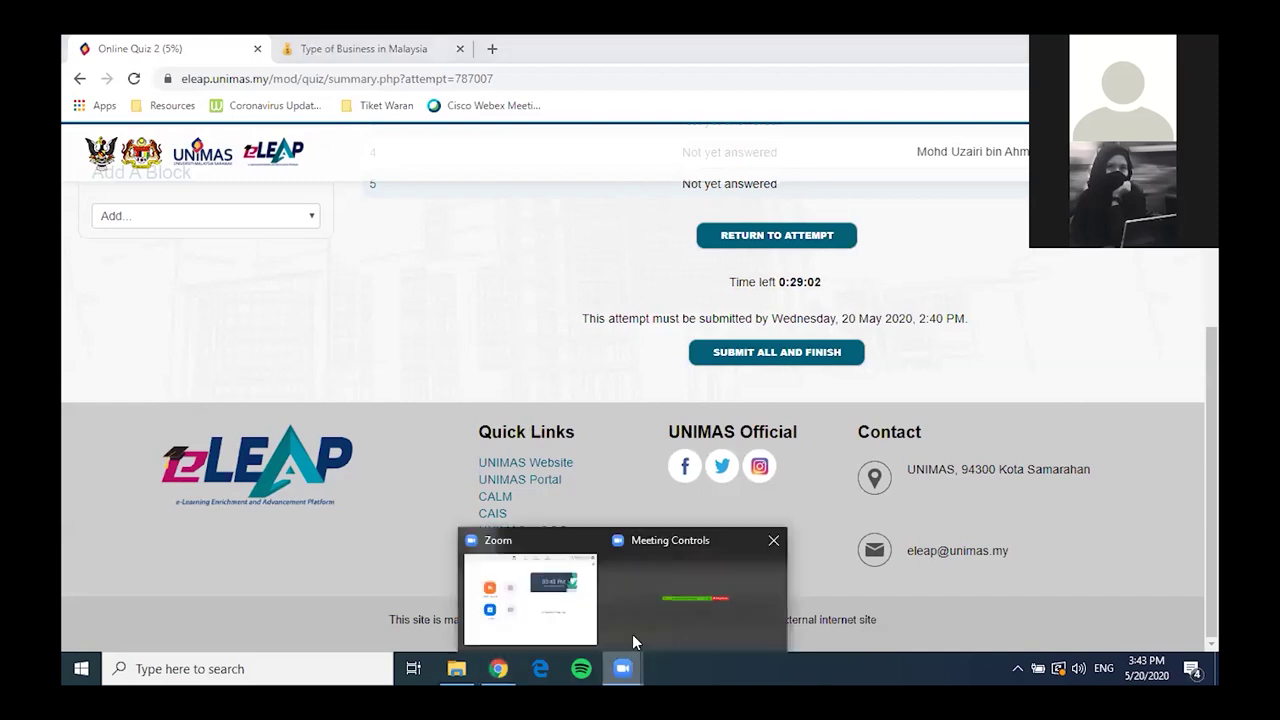
left_click(658, 563)
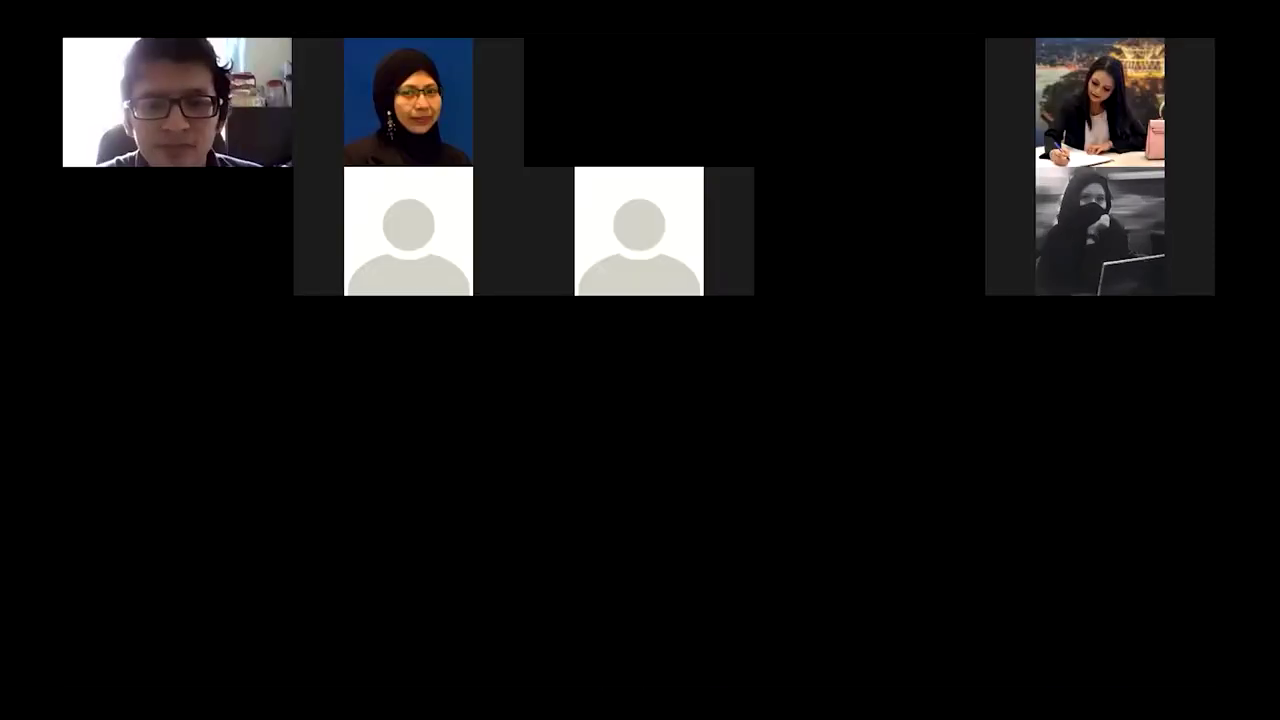
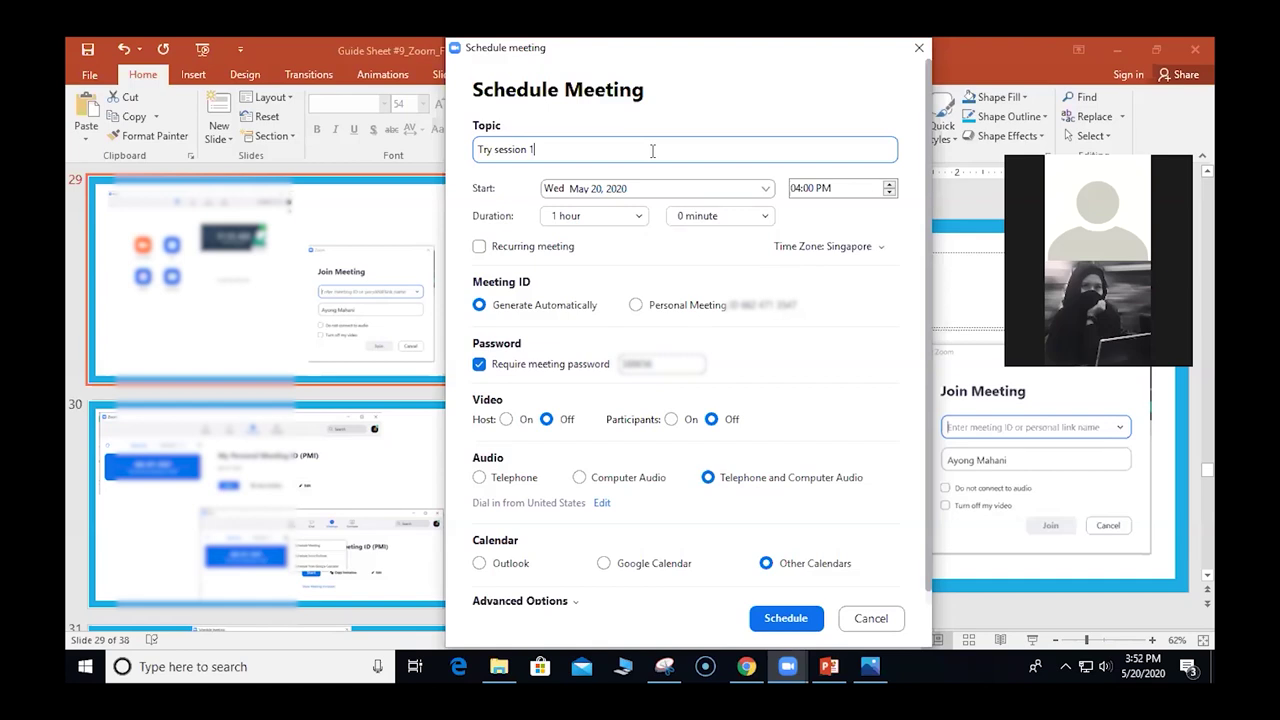
- Change the meeting's start time from 04:00 PM to 05:00 PM, keeping the Singapore time zone
left_click(767, 189)
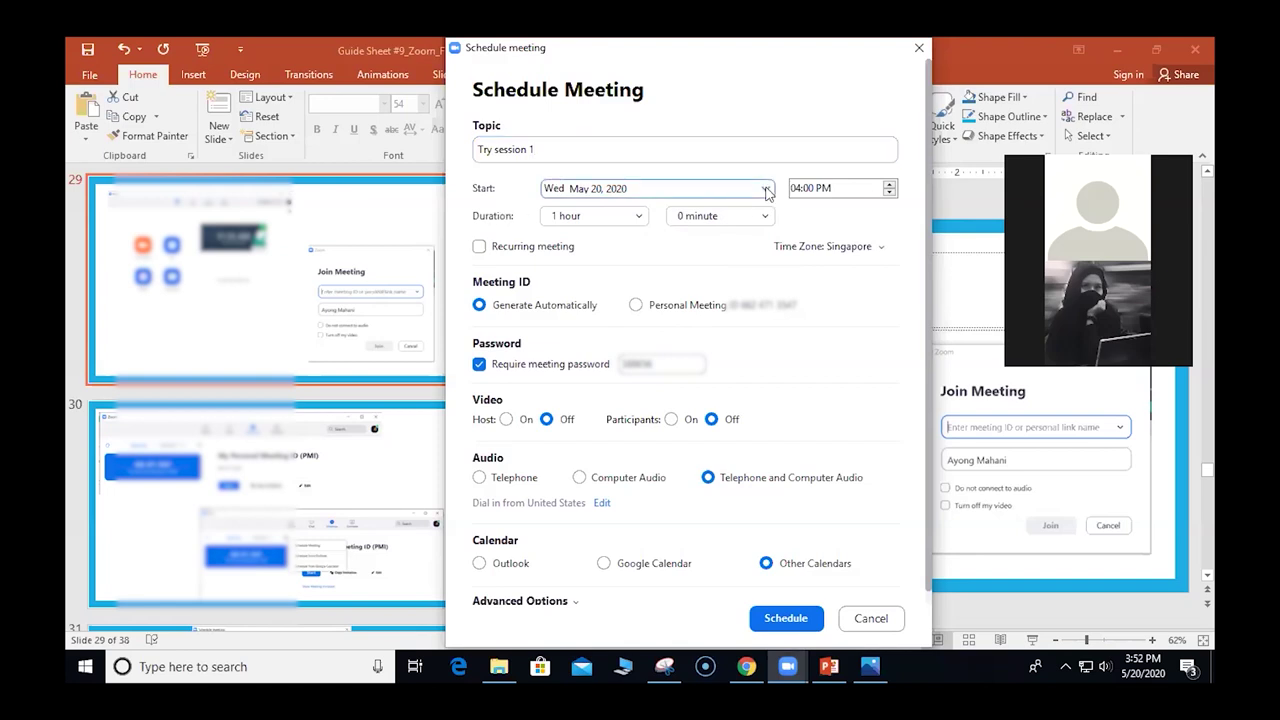
left_click(889, 193)
double_click(889, 190)
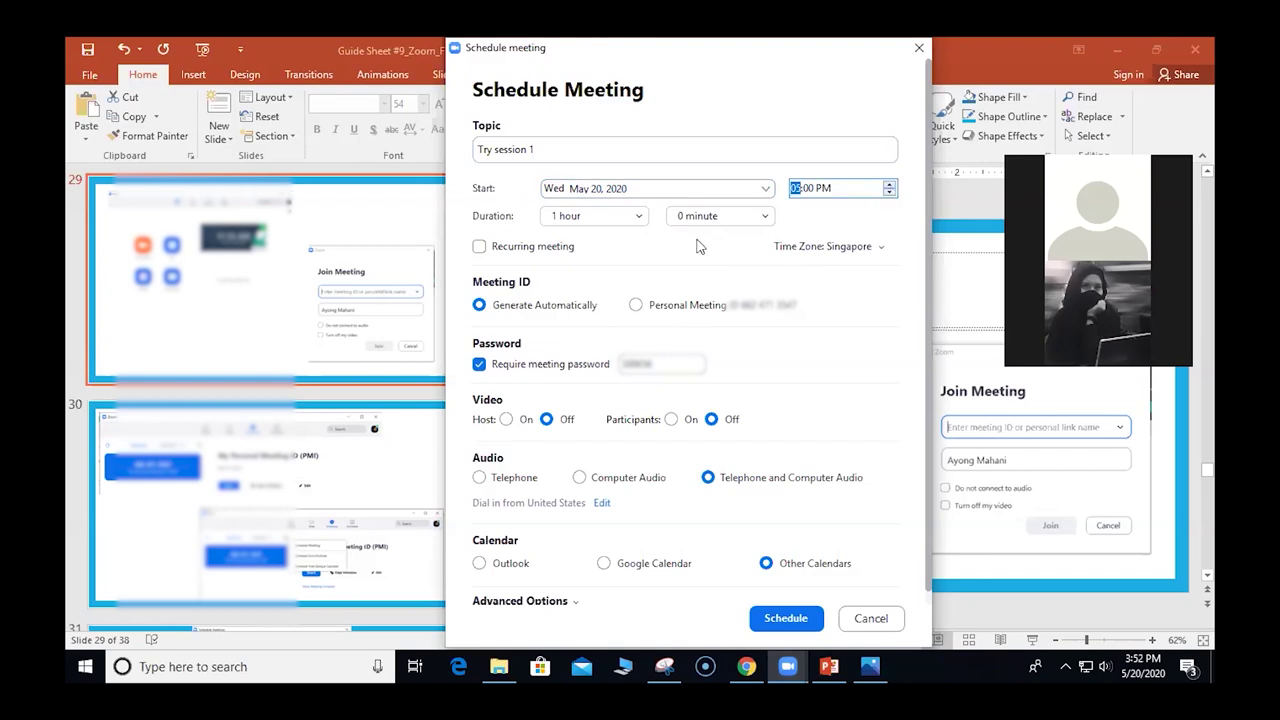
left_click(884, 249)
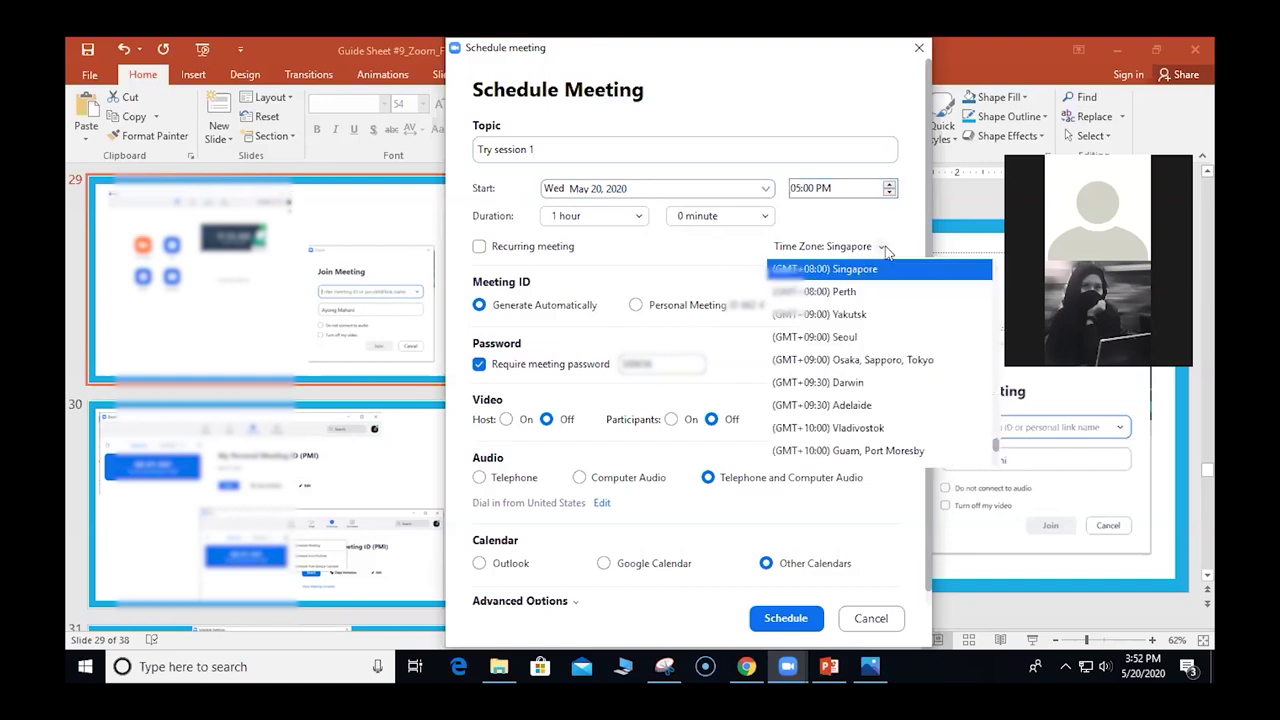
left_click(876, 268)
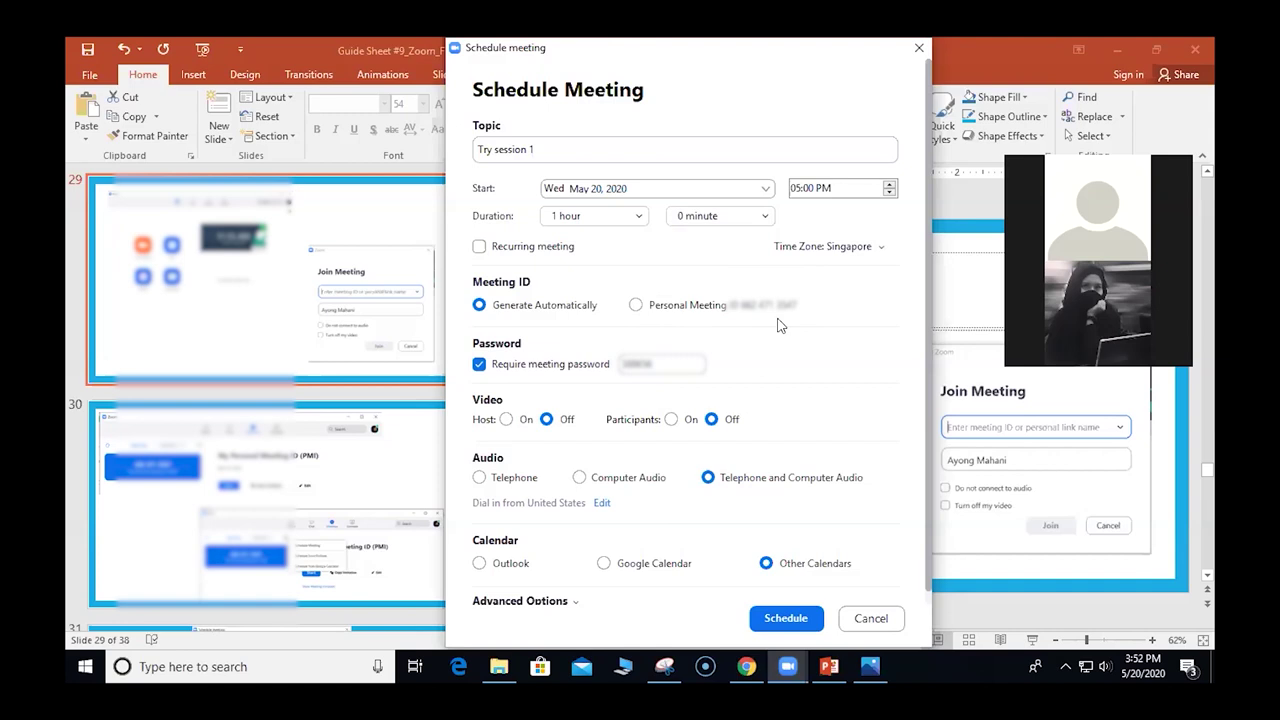
scroll(789, 332, "down", 1)
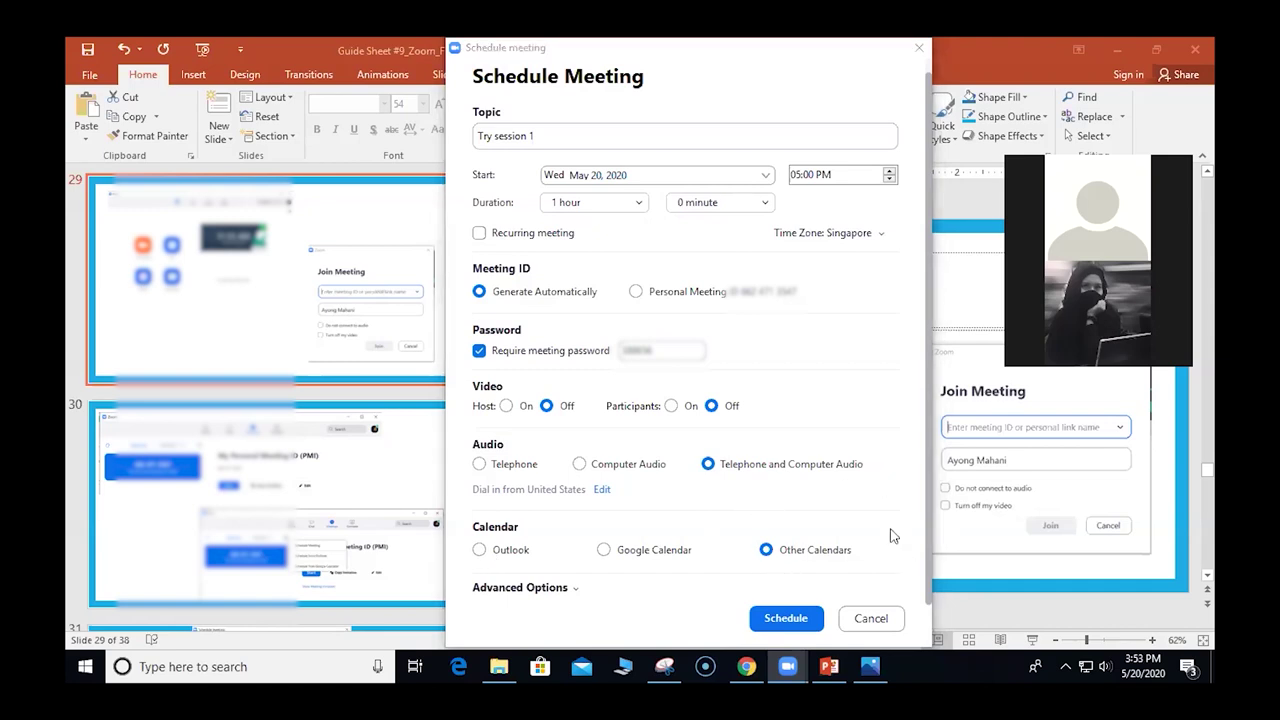
- Schedule the meeting for May 20, 2020 at 05:00 PM Singapore time
key("Return")
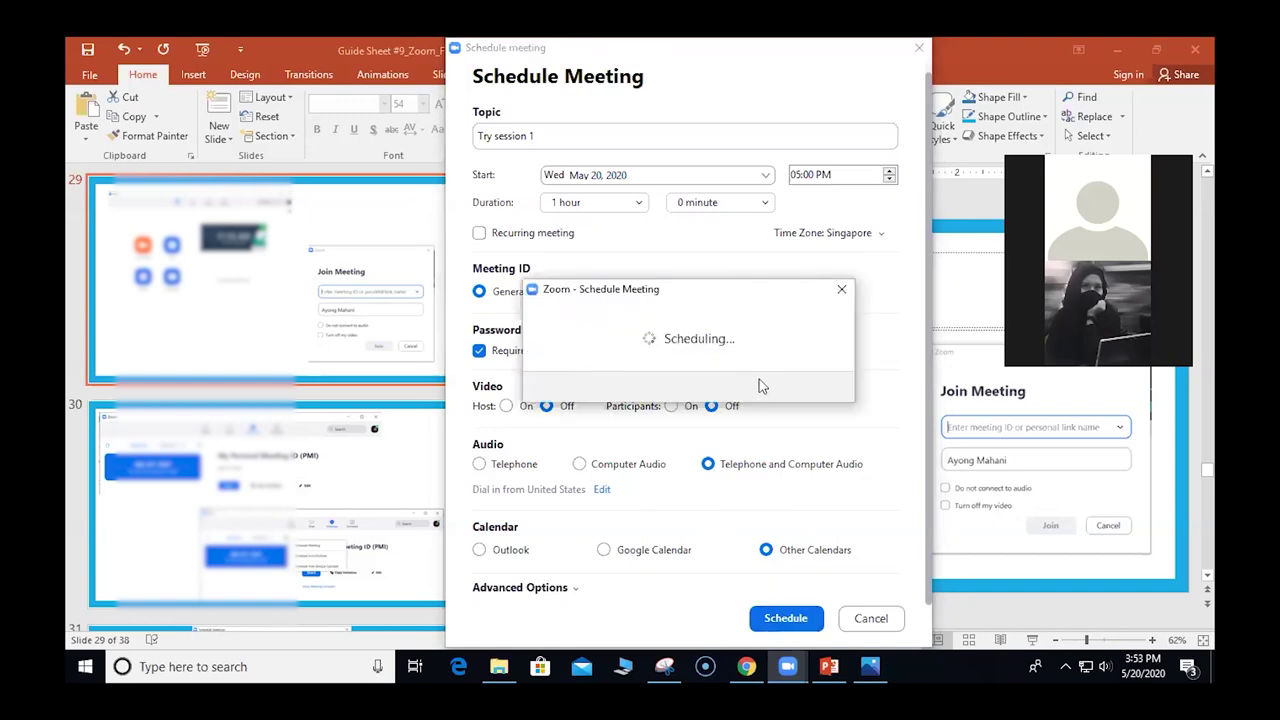
scroll(657, 312, "down", 2)
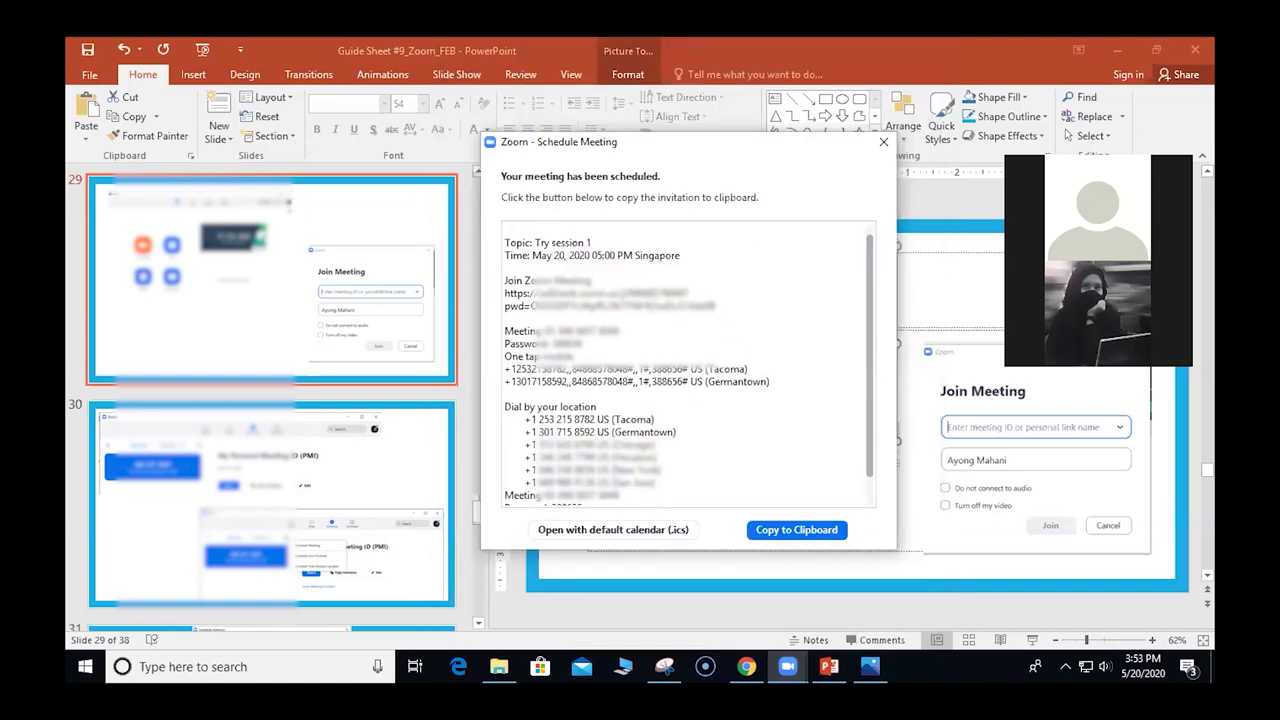
scroll(657, 312, "up", 2)
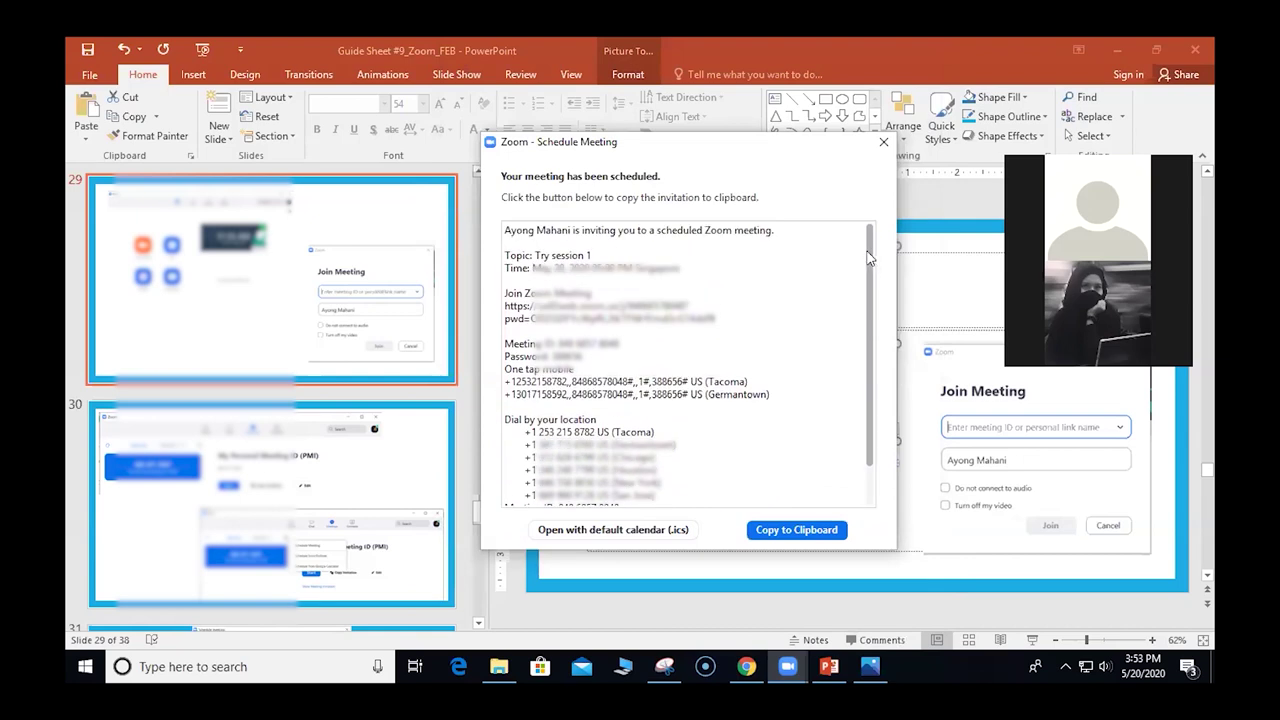
left_click_drag(868, 382, 848, 325)
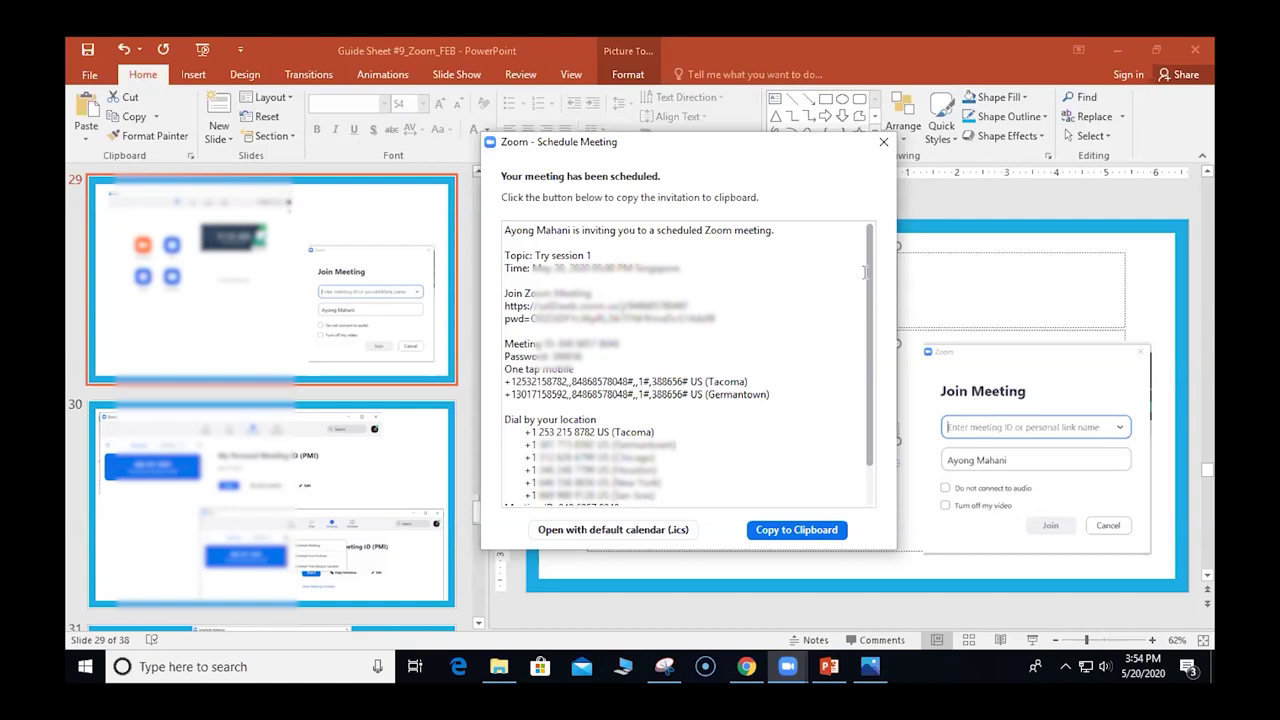
left_click_drag(871, 284, 860, 367)
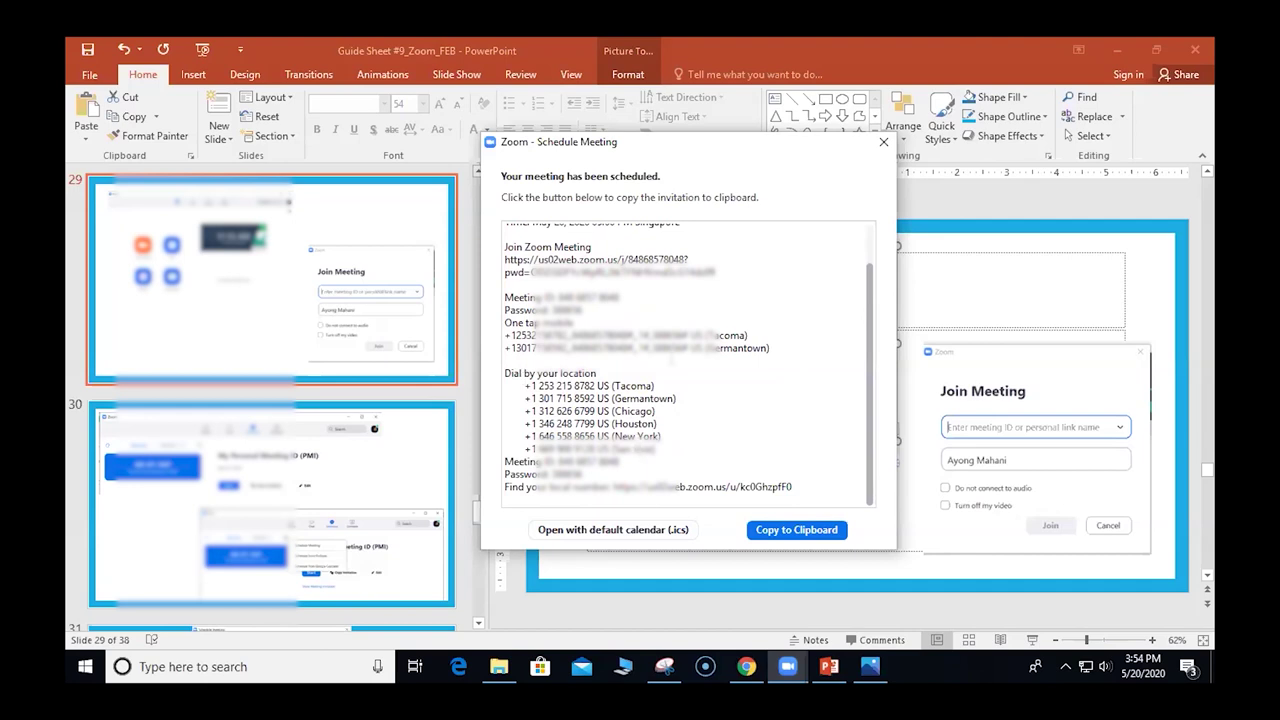
- Copy the meeting invitation to the clipboard and switch to Chrome
left_click(778, 535)
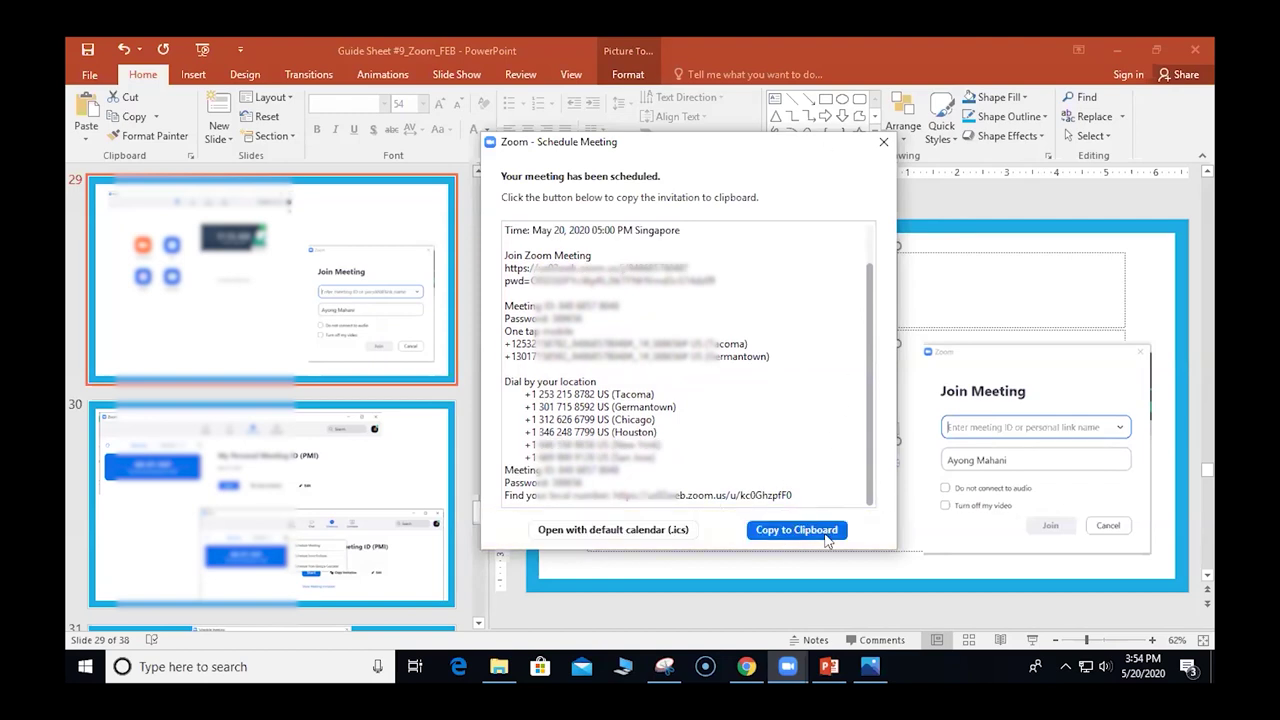
left_click(818, 535)
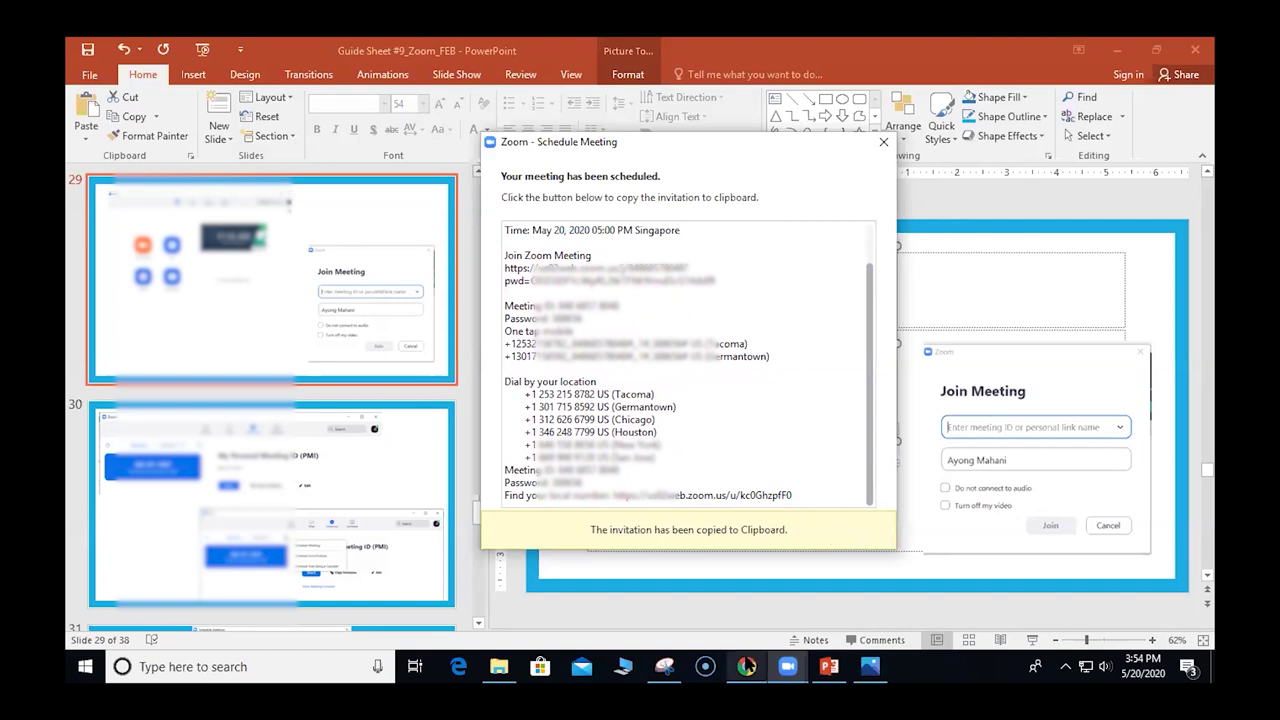
left_click(746, 666)
- Open web.whatsapp.com in a new Chrome tab by searching 'wh'
left_click(493, 51)
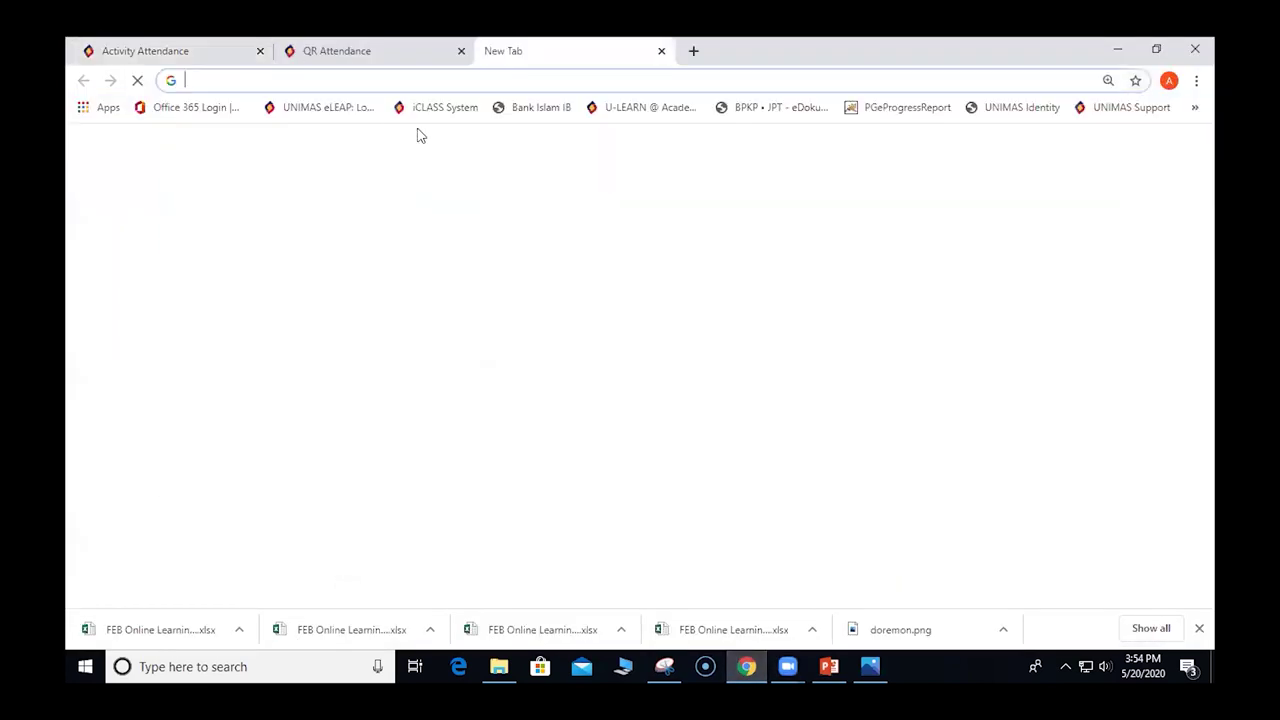
left_click(413, 88)
type("wh")
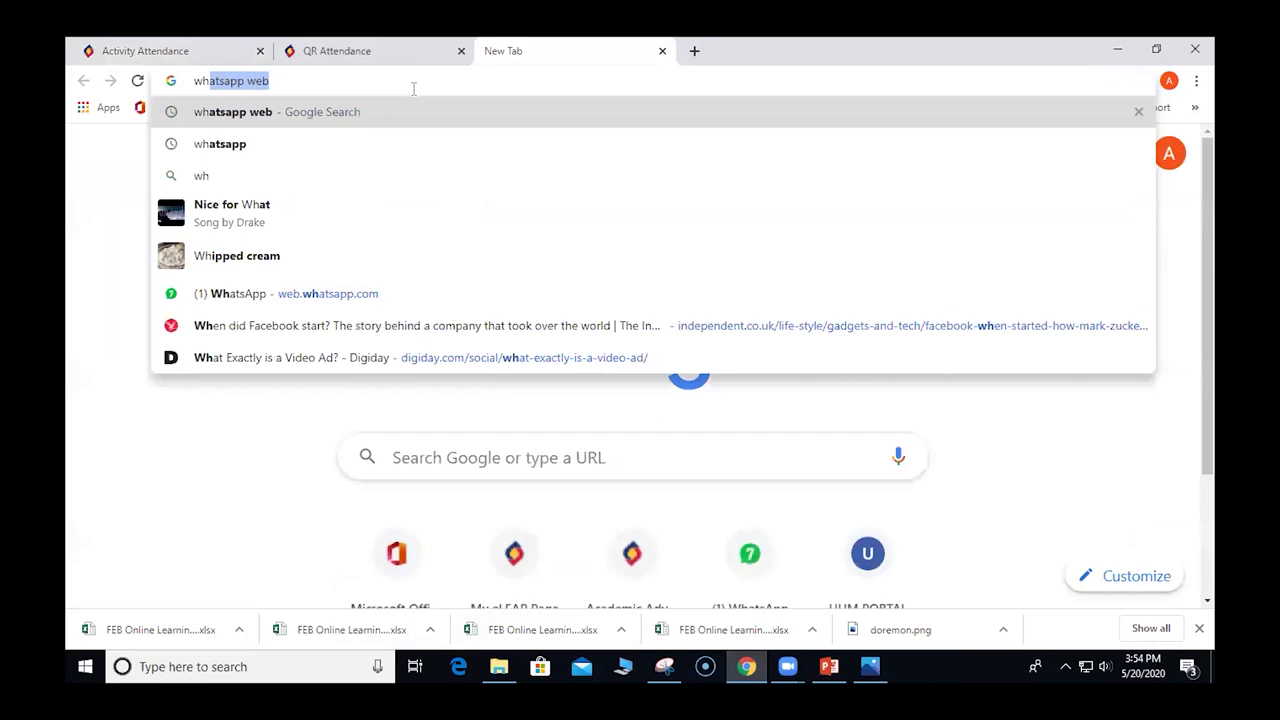
key("Return")
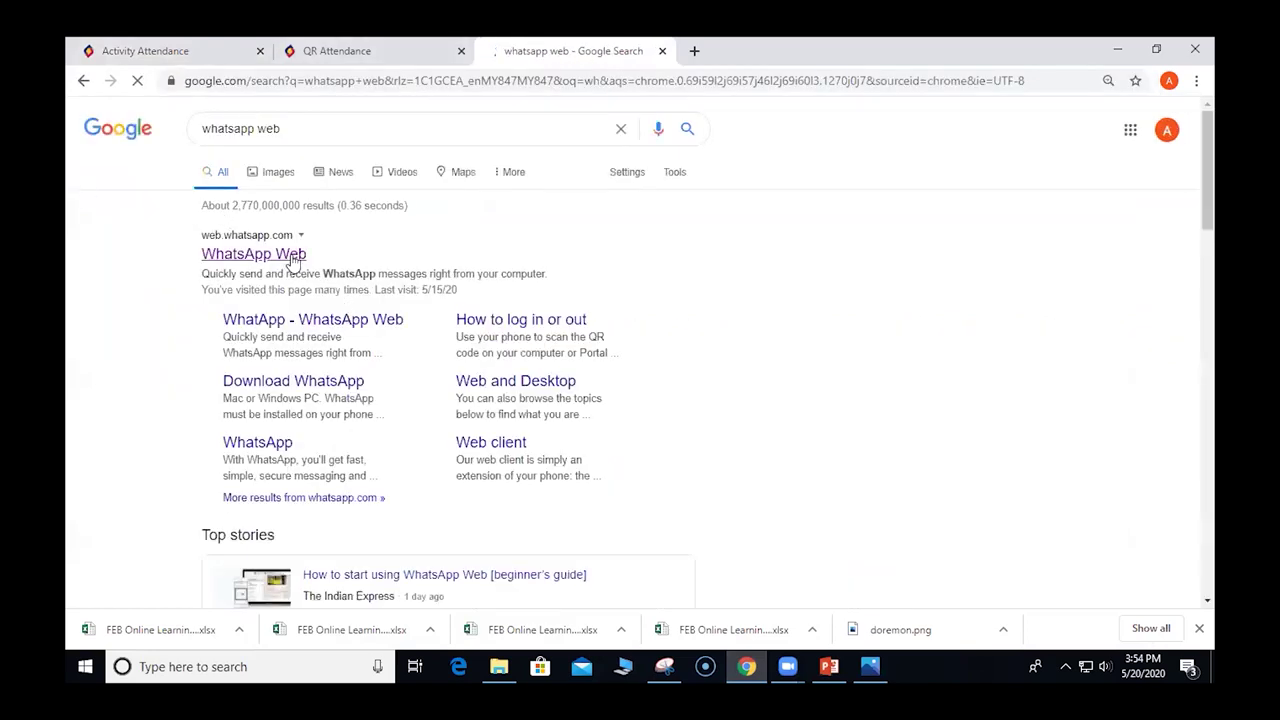
left_click(245, 260)
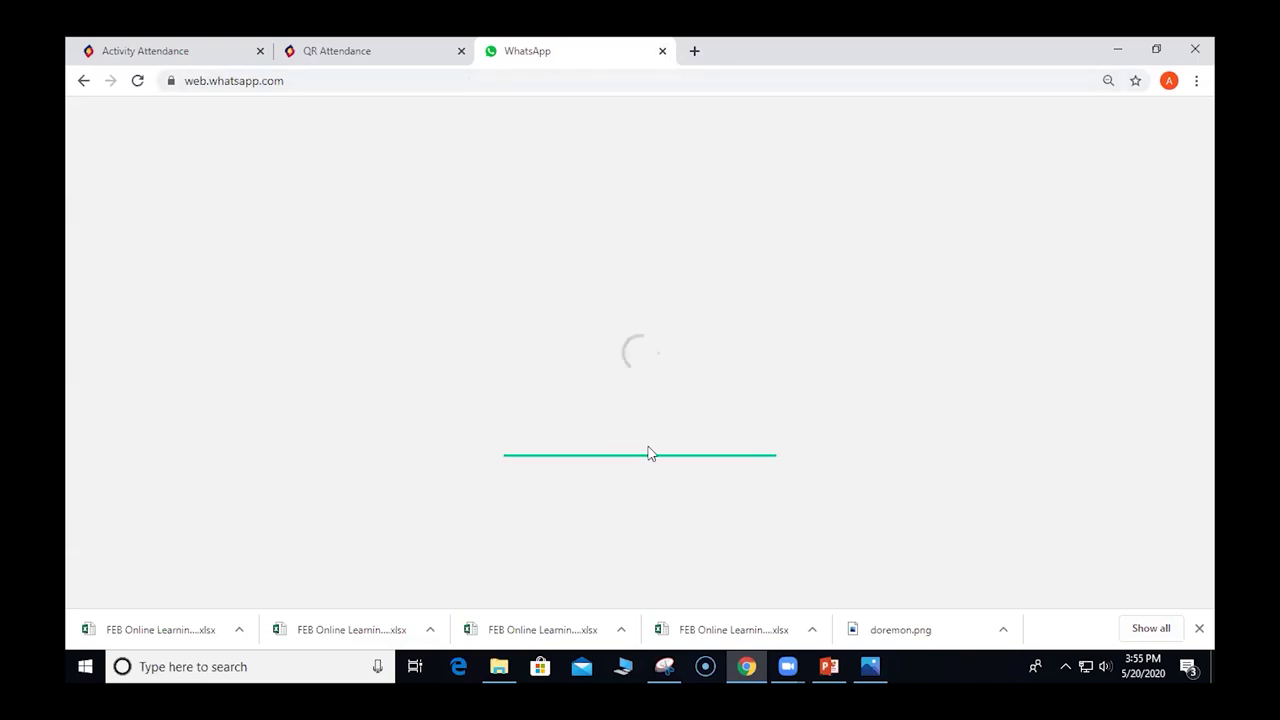
left_click(788, 666)
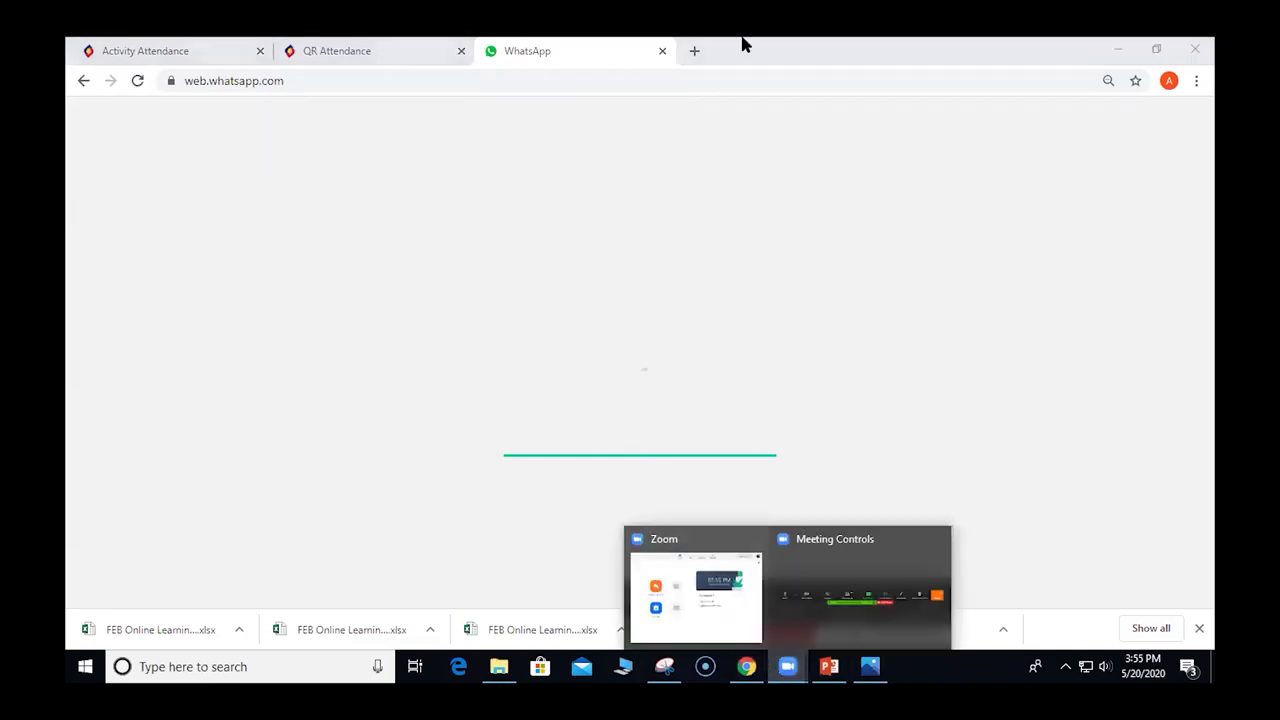
- Close the WhatsApp tab and the Zoom scheduling confirmation, then bring back the live meeting's video tiles
left_click(661, 51)
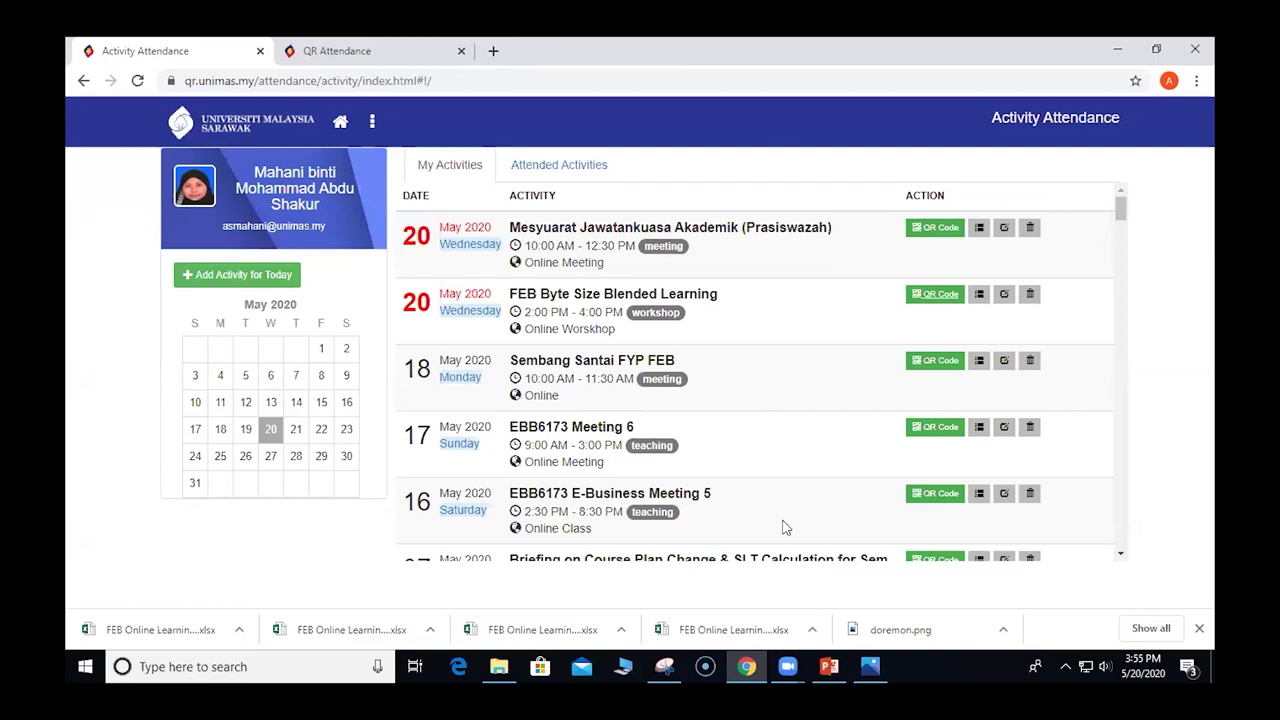
left_click(788, 666)
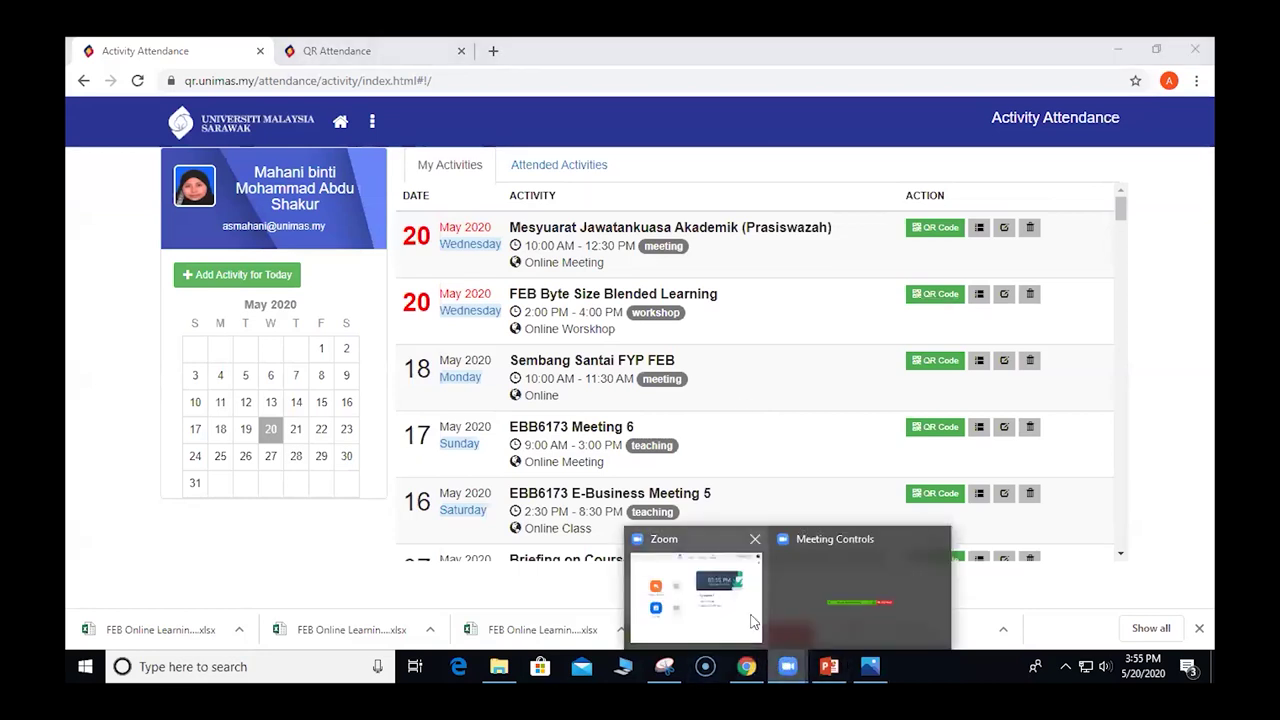
left_click(754, 622)
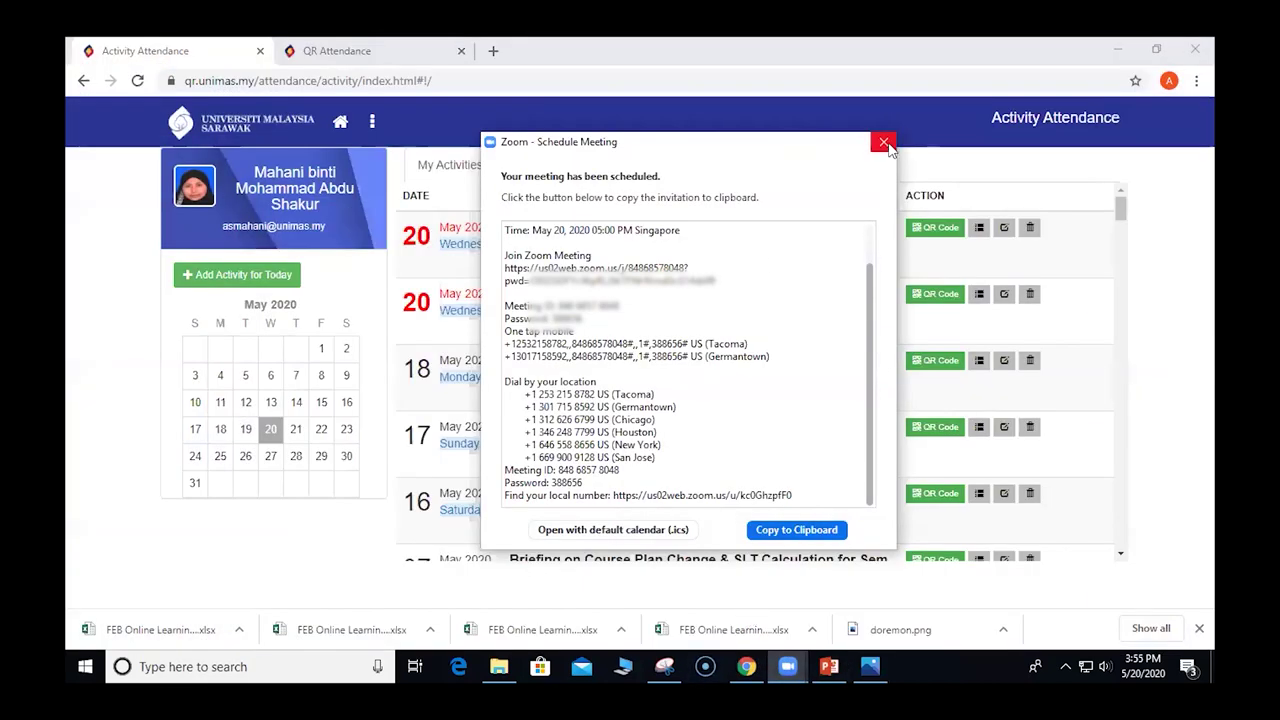
left_click(885, 144)
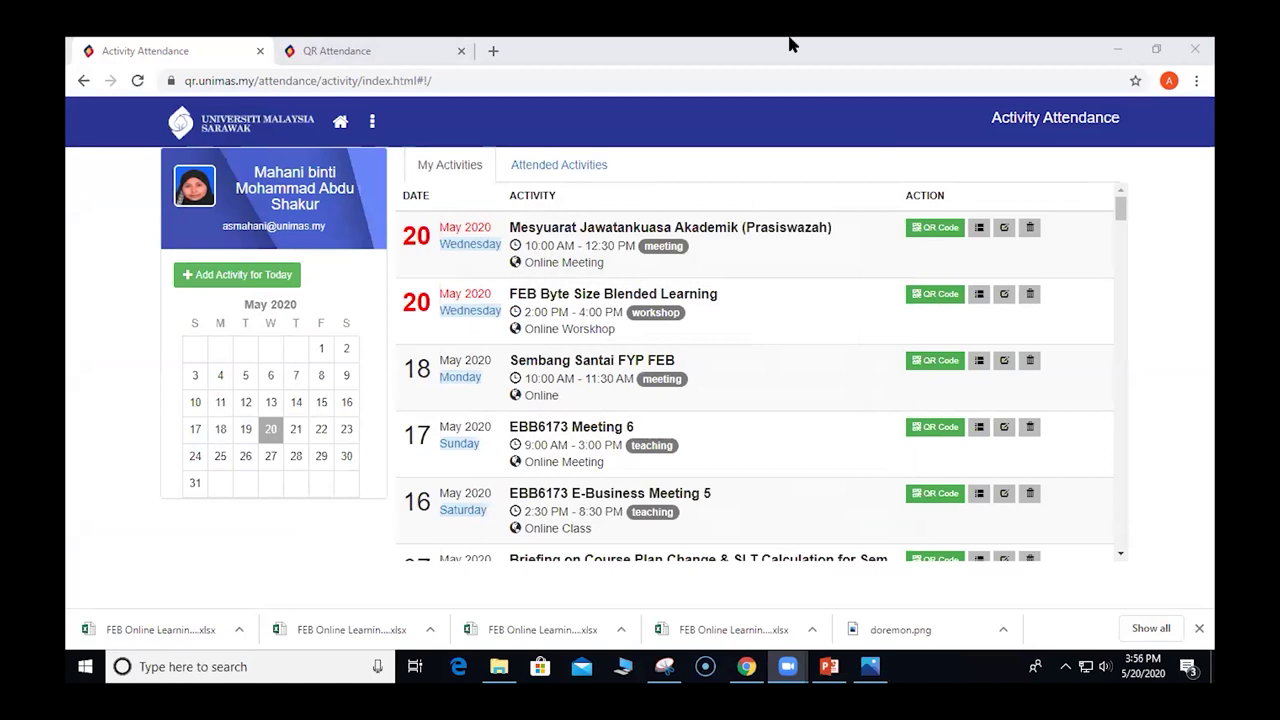
left_click(787, 665)
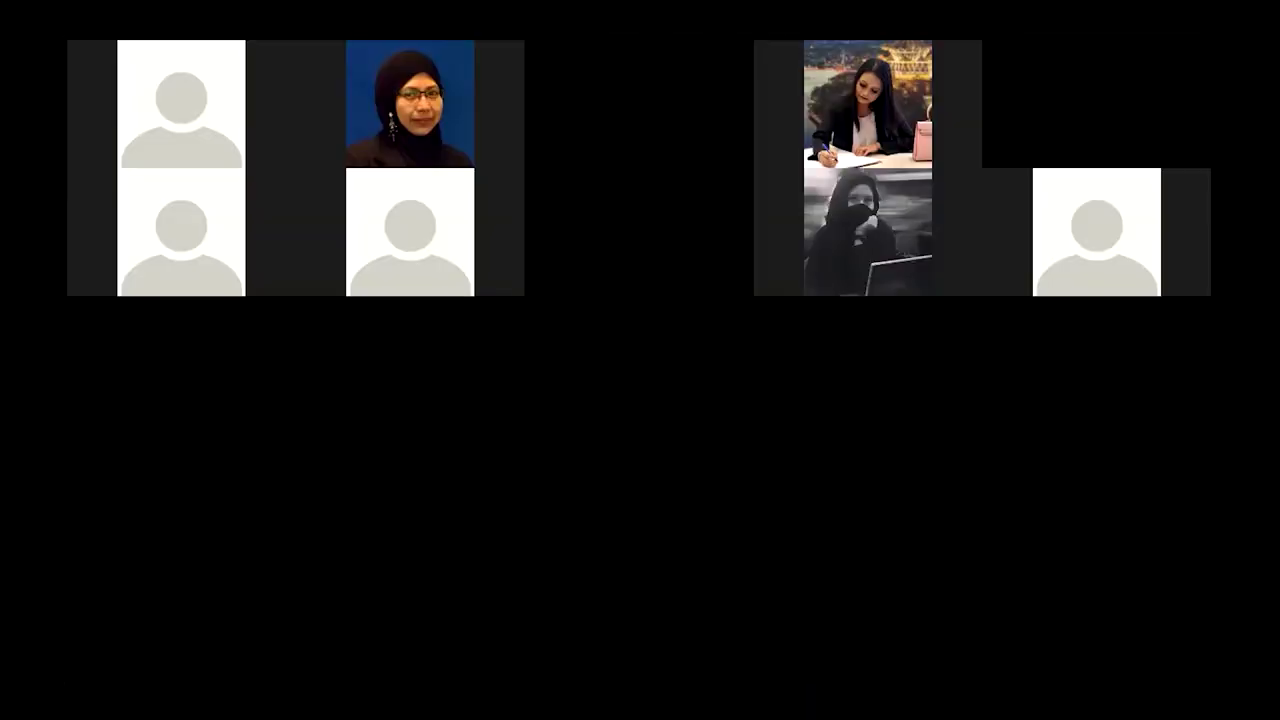